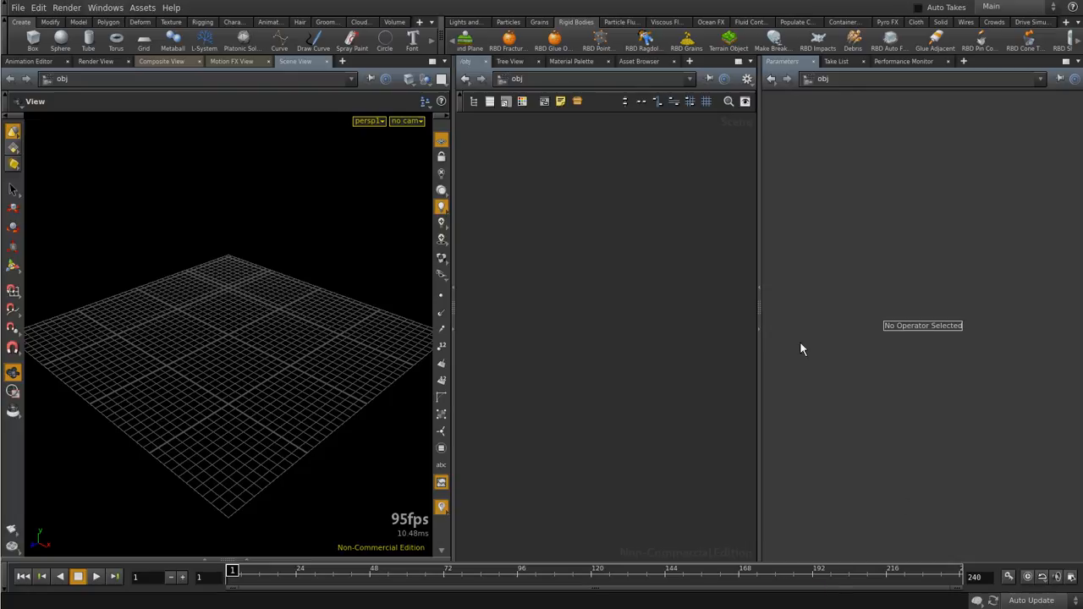
Create a Geometry object in the scene and delete the default file node inside it
key(Tab)
text(geo)
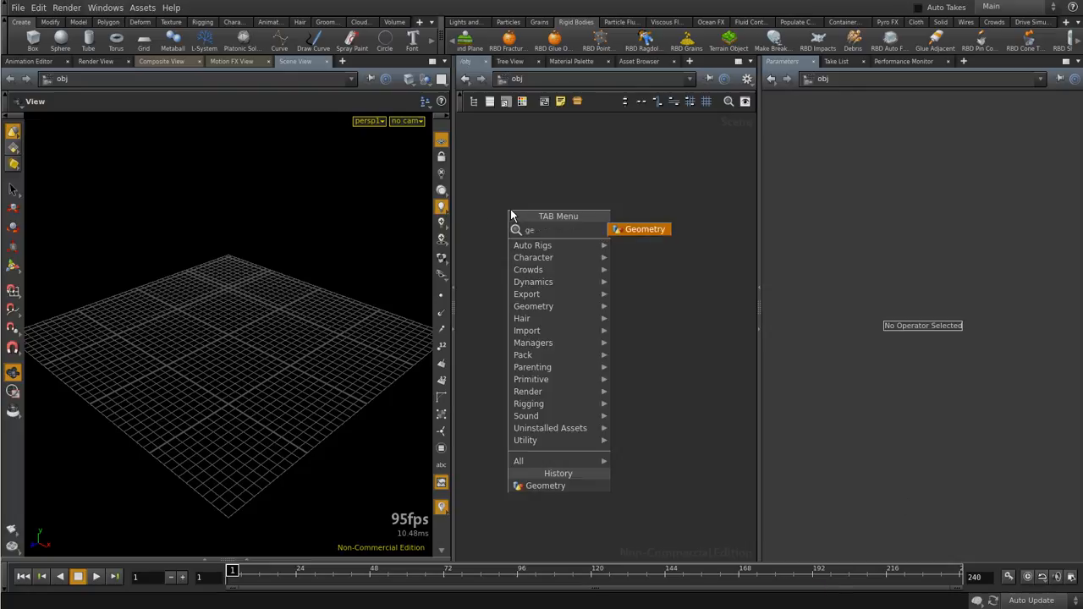
key(Escape)
click(510, 209)
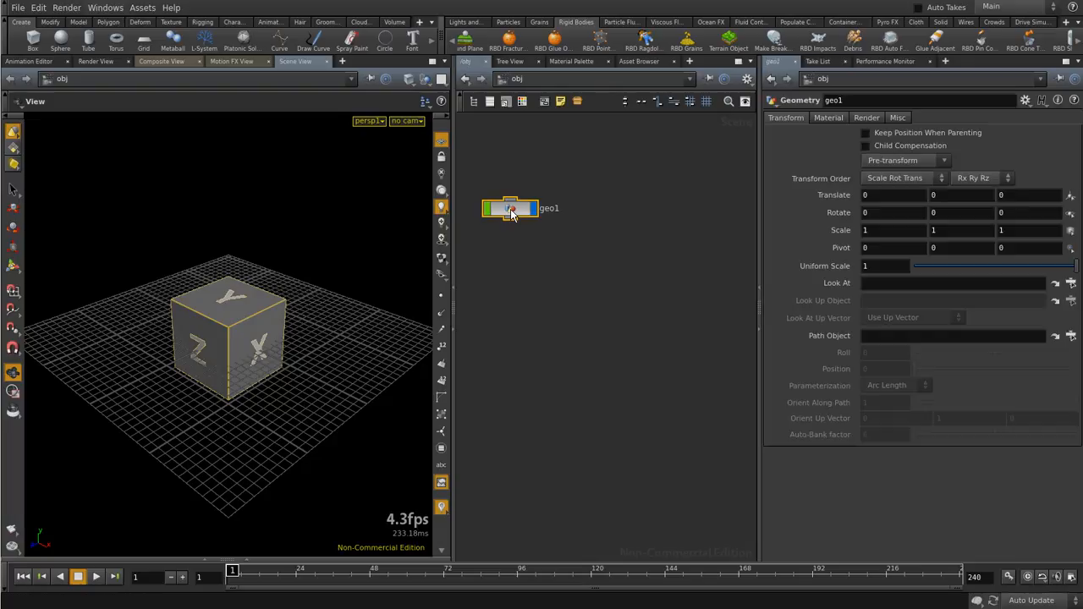
key(i)
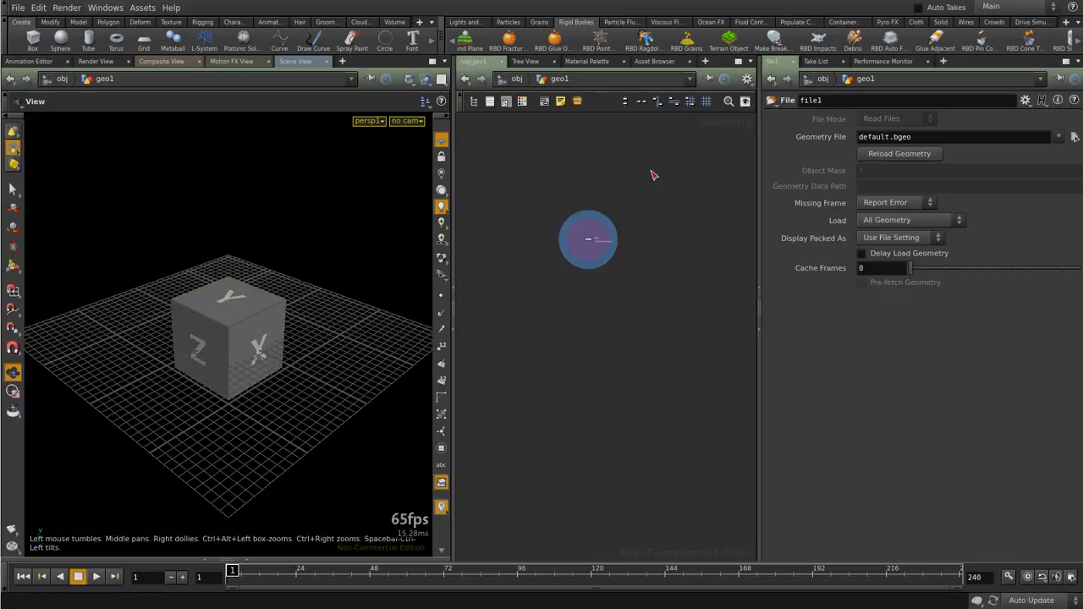
key(Delete)
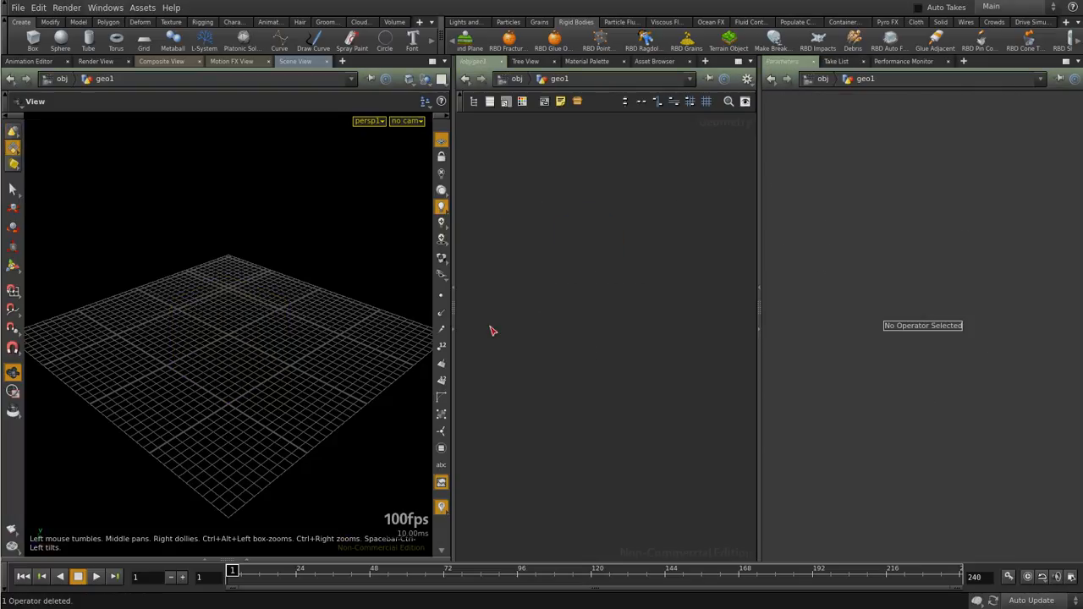
Rename the geometry object as POPs_Particles and go inside it
click(510, 79)
text(Particles)
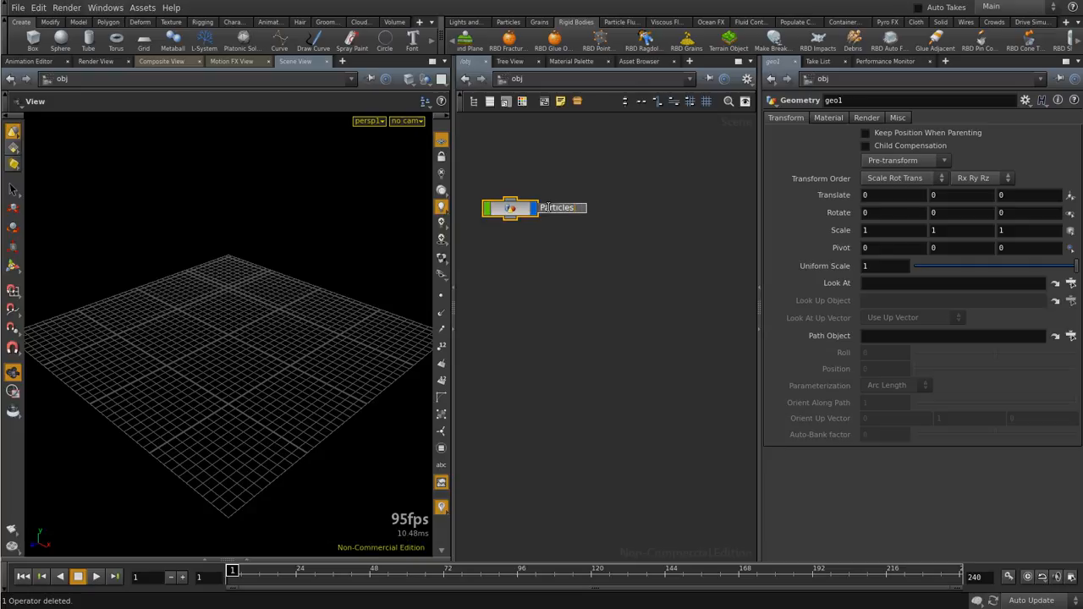
key(Home)
text(POPs)
key(Return)
key(Return)
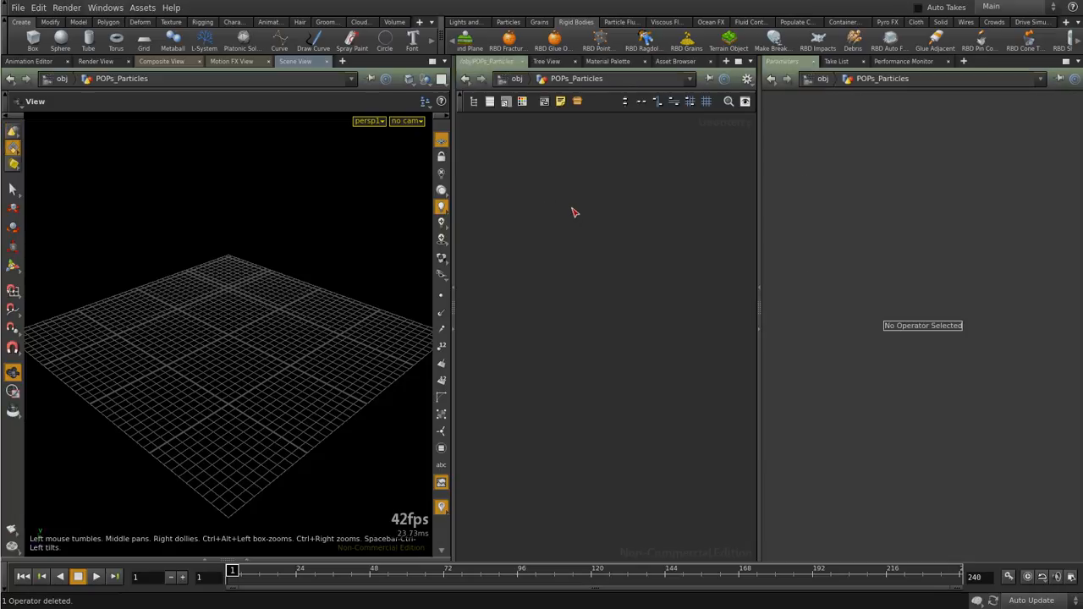
Add a POP Network node to the POPs_Particles network
key(Tab)
text(pop)
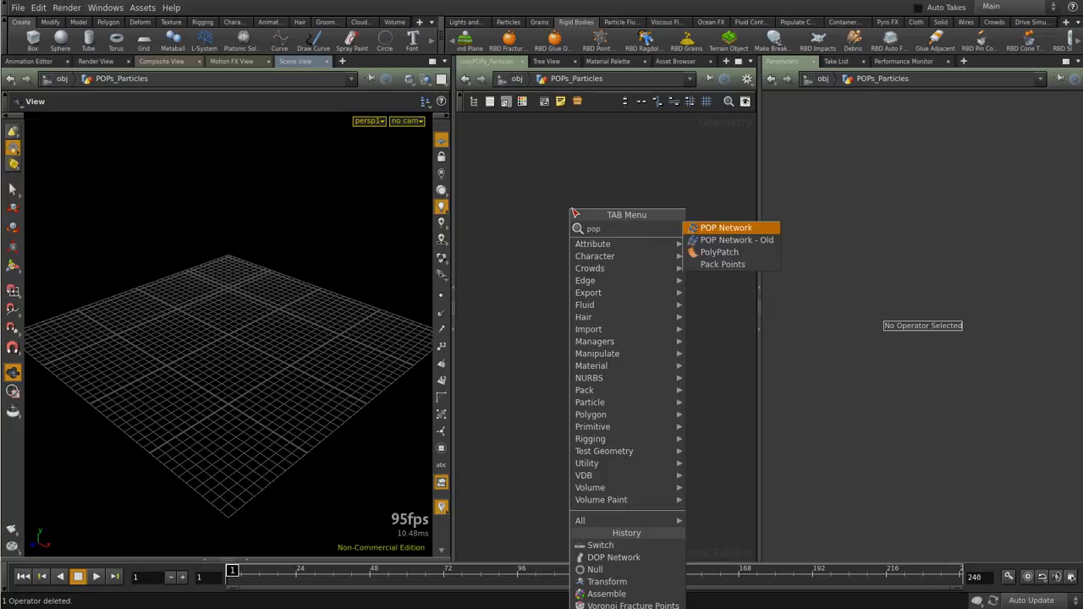
key(Return)
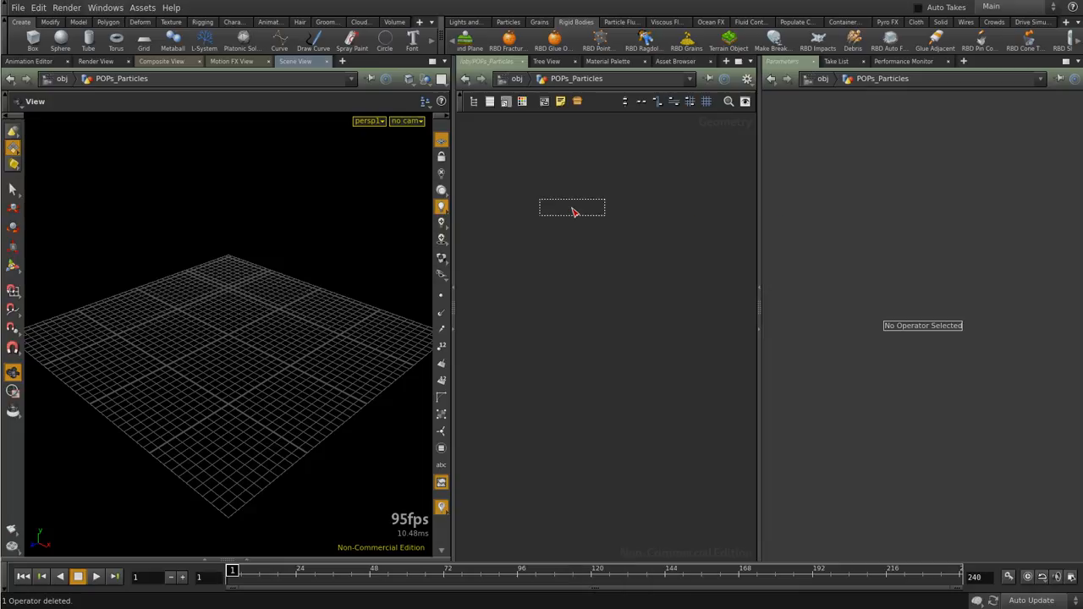
click(535, 183)
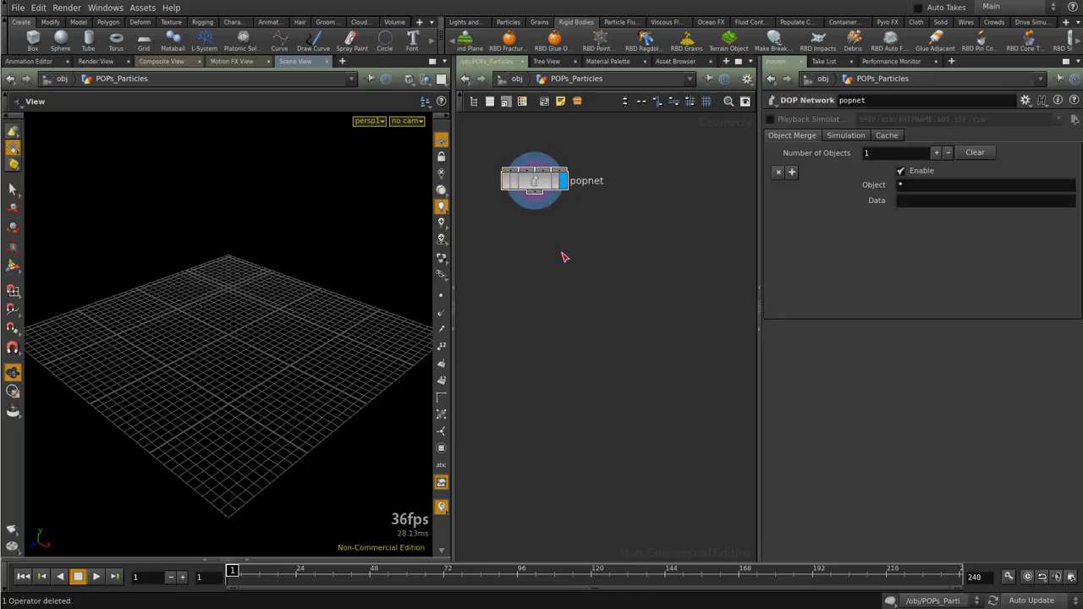
Add a POP Network - Old node below the popnet node, look inside it, and return to POPs_Particles
key(Tab)
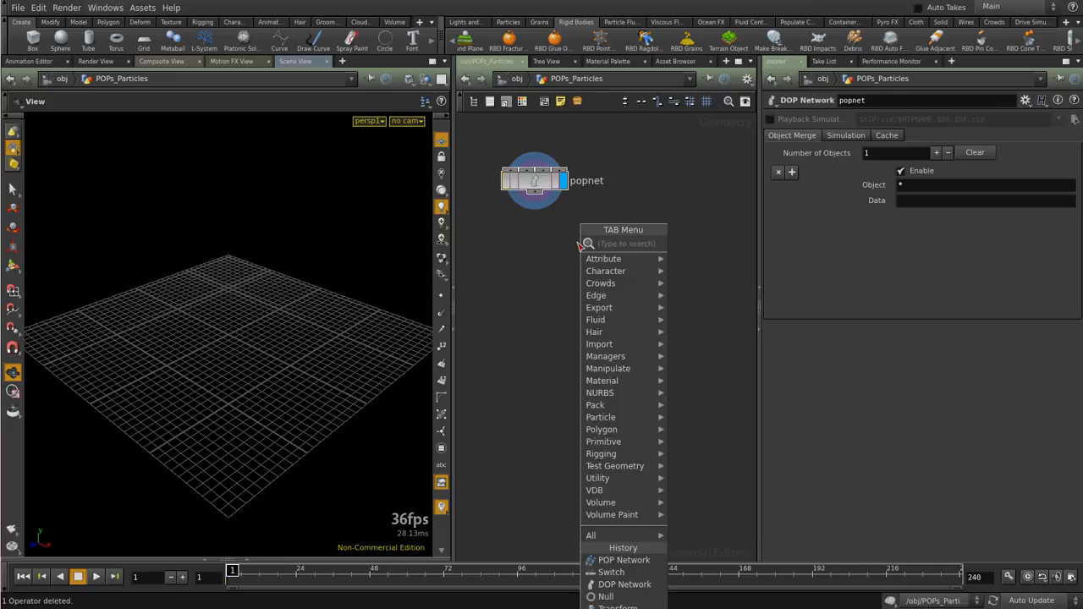
text(popnet)
key(Down)
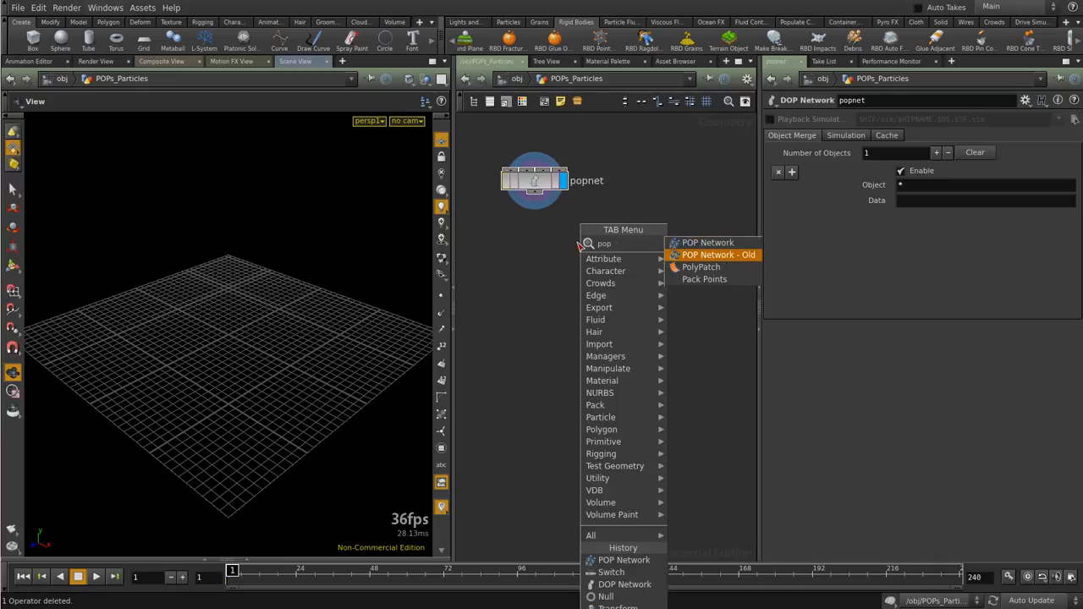
key(Return)
click(539, 285)
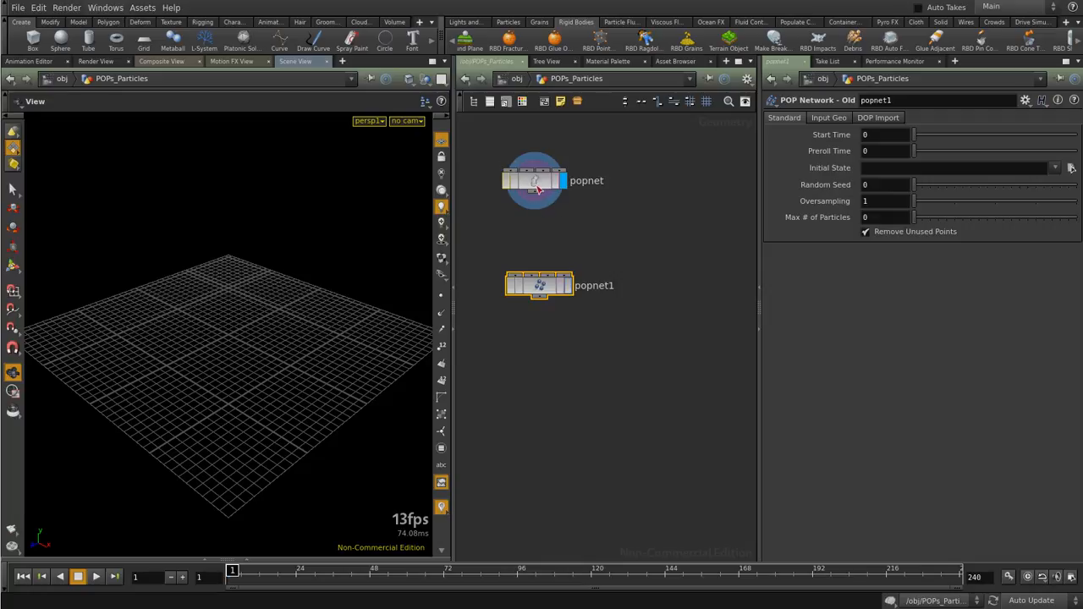
double_click(540, 288)
click(581, 79)
Add a Particle node and place it below the popnet1 node
key(Tab)
text(particl)
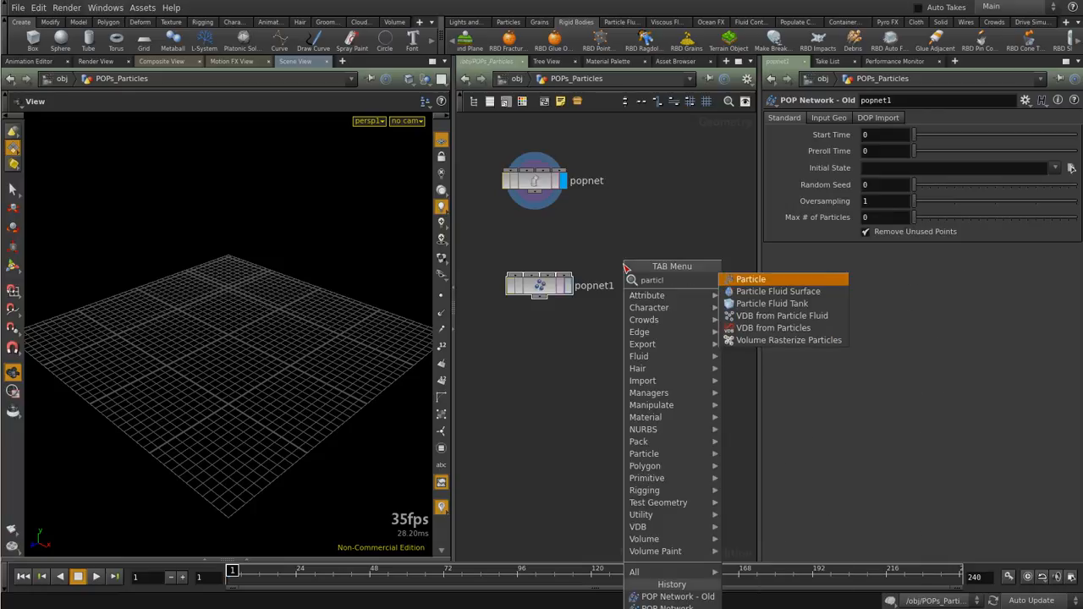
key(Return)
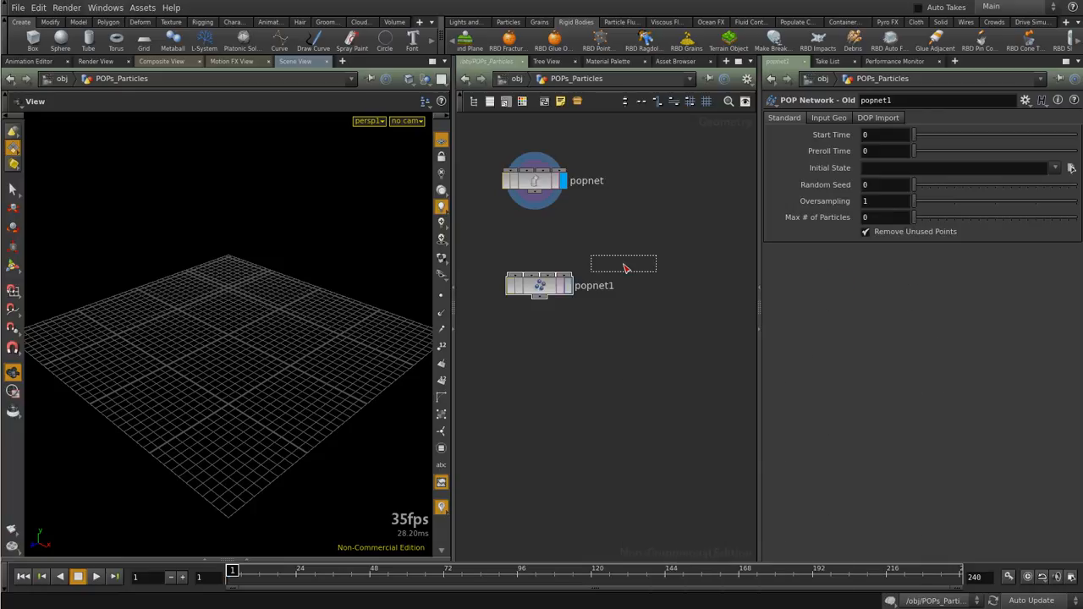
click(542, 355)
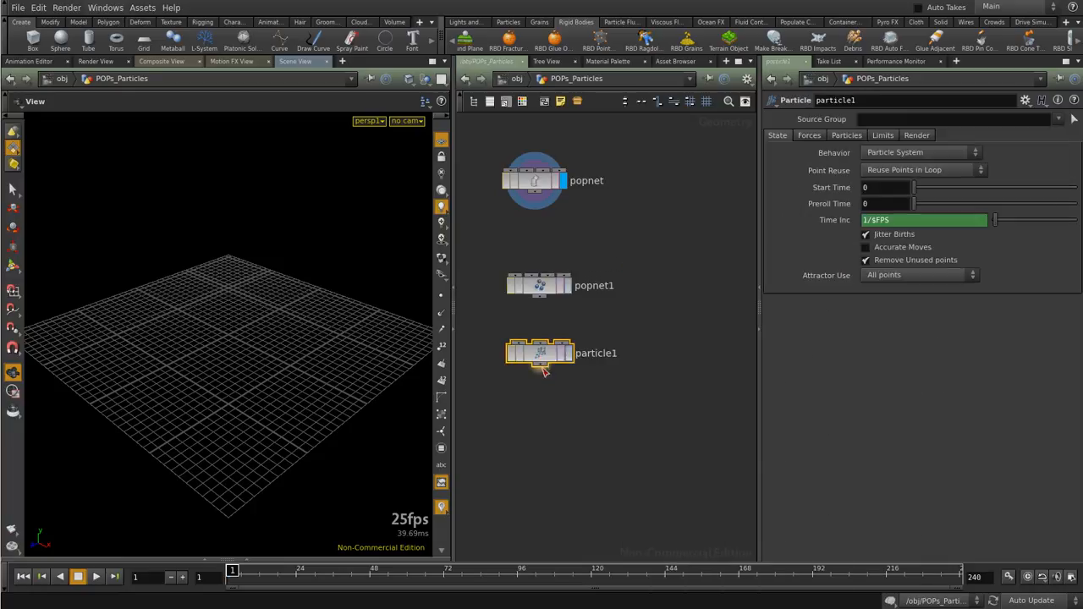
drag(541, 356, 538, 375)
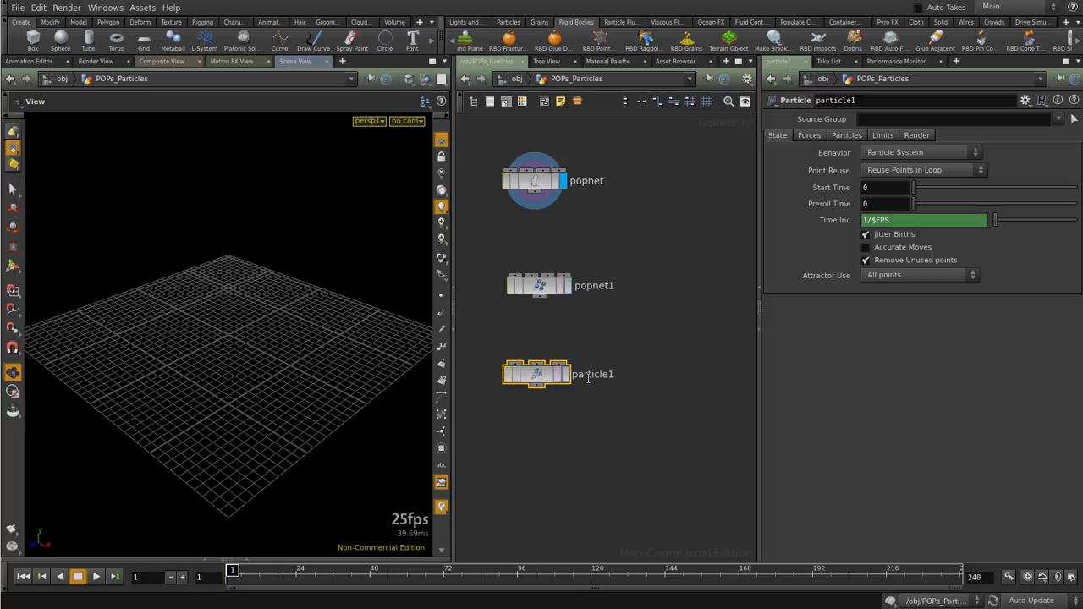
Delete the Particle node from the POPs_Particles network
key(Delete)
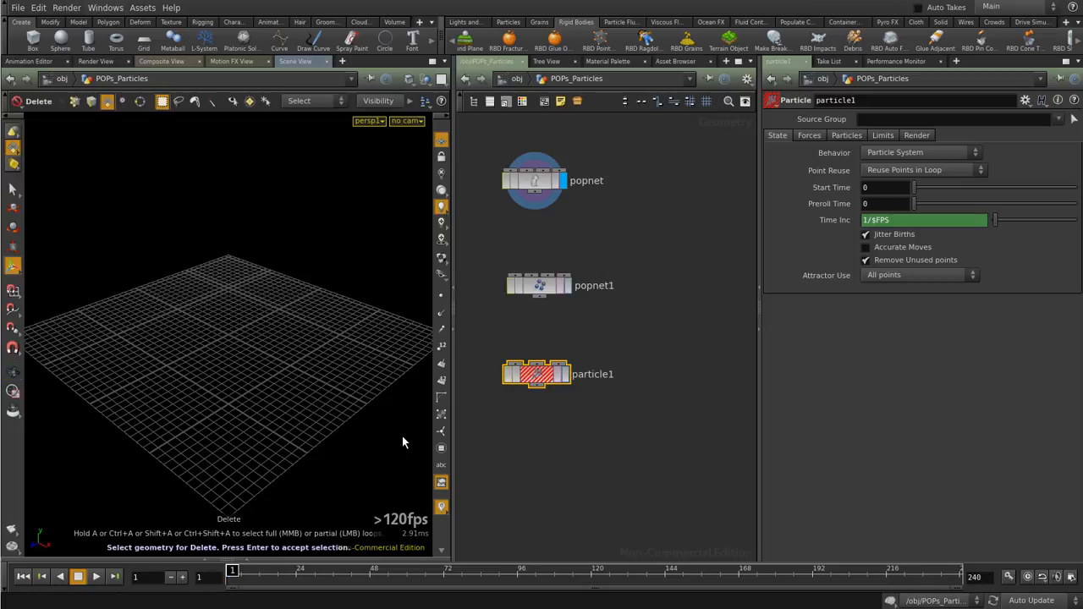
drag(455, 295, 640, 473)
click(636, 444)
drag(550, 383, 545, 452)
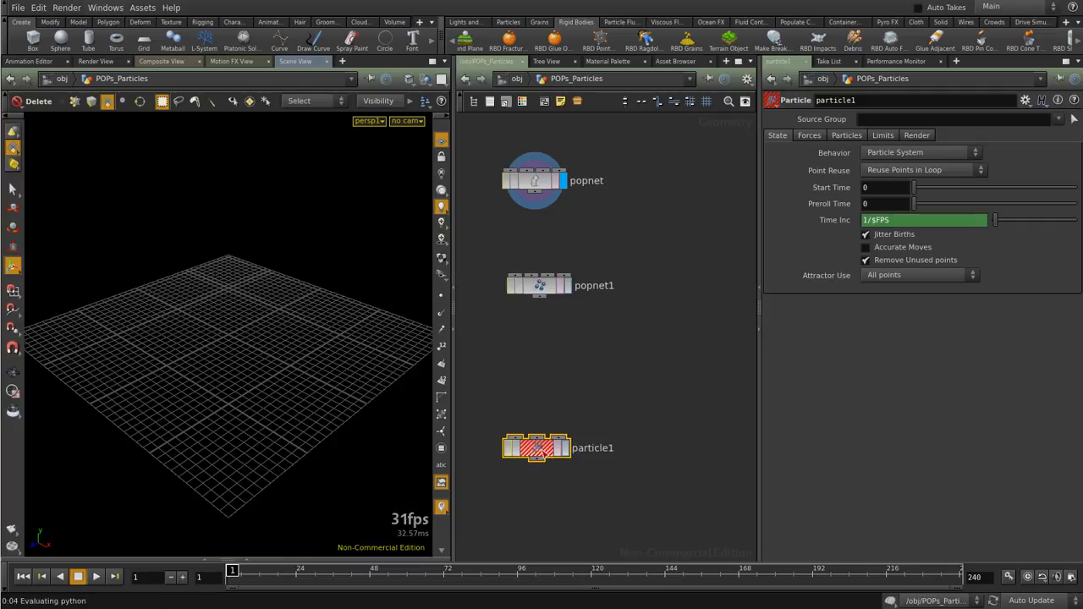
key(Delete)
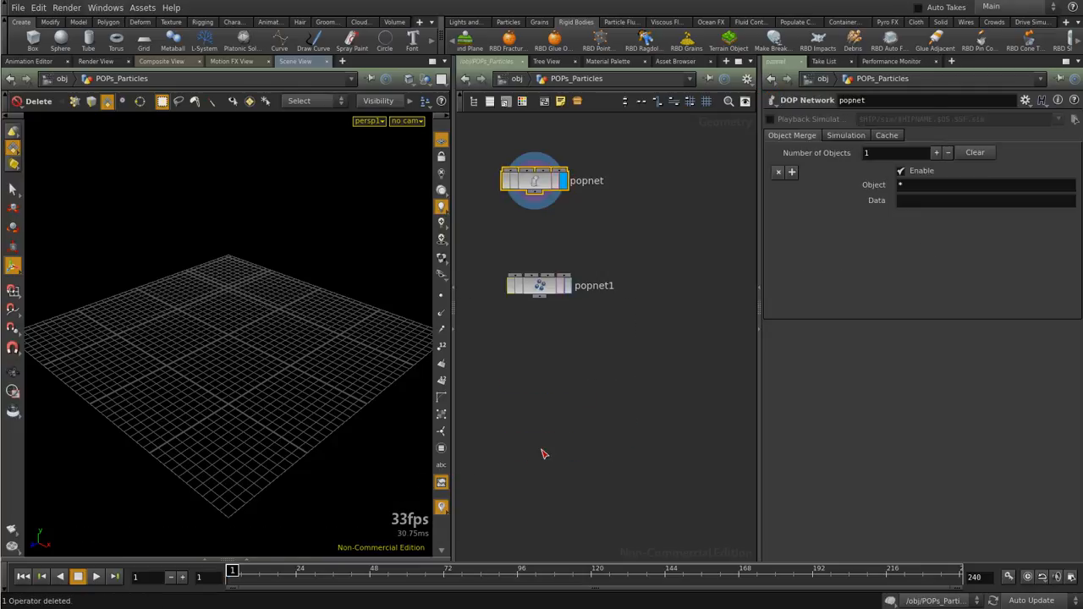
Go inside the old-style popnet1 network and add a Source node
click(541, 288)
double_click(541, 288)
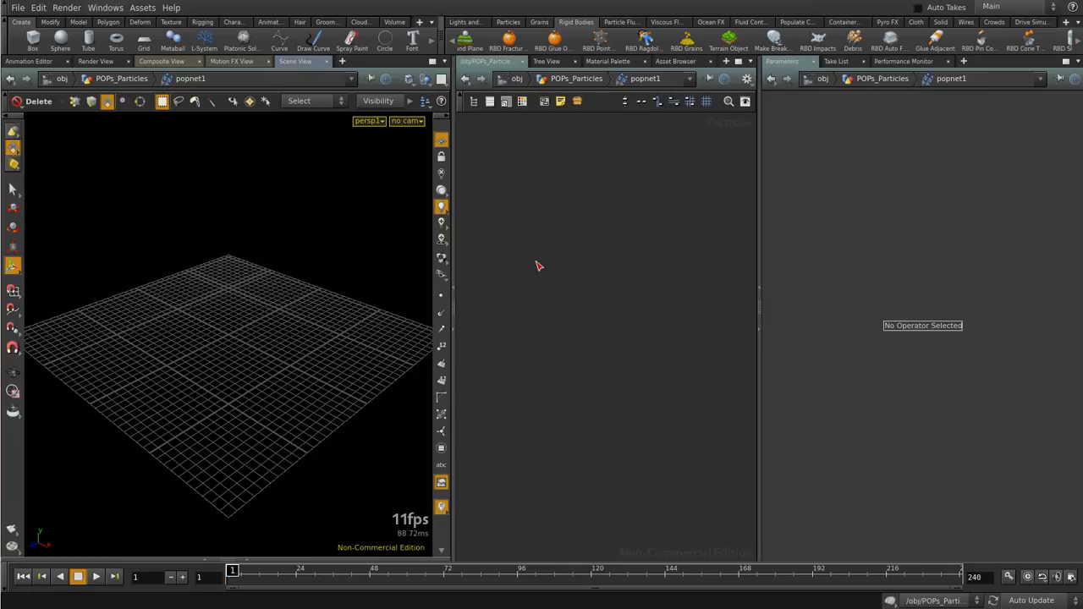
key(Tab)
text(pop)
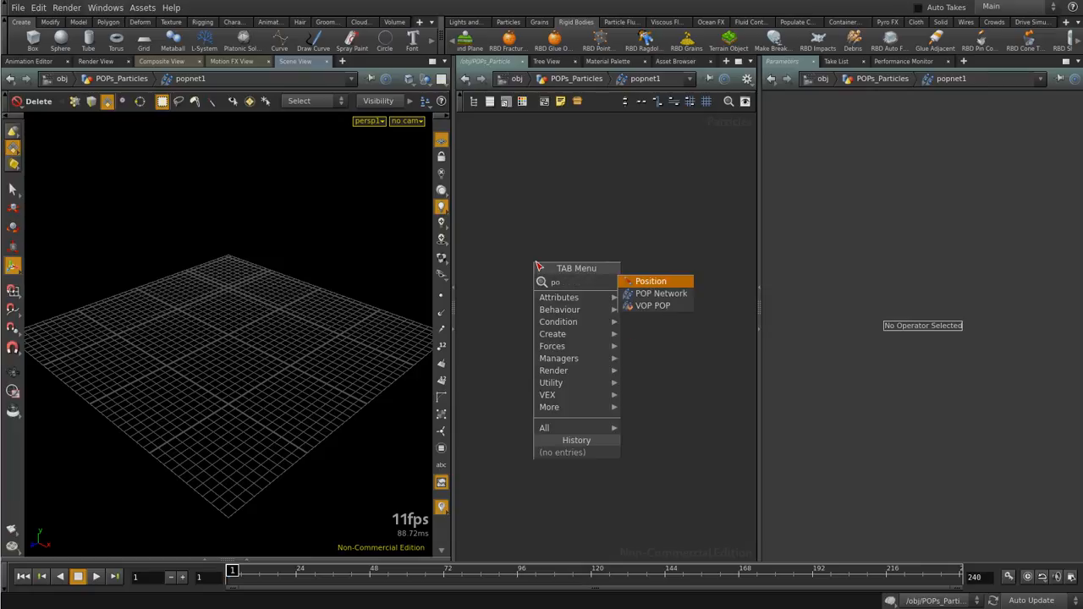
key(BackSpace)
key(BackSpace)
key(BackSpace)
text(sour)
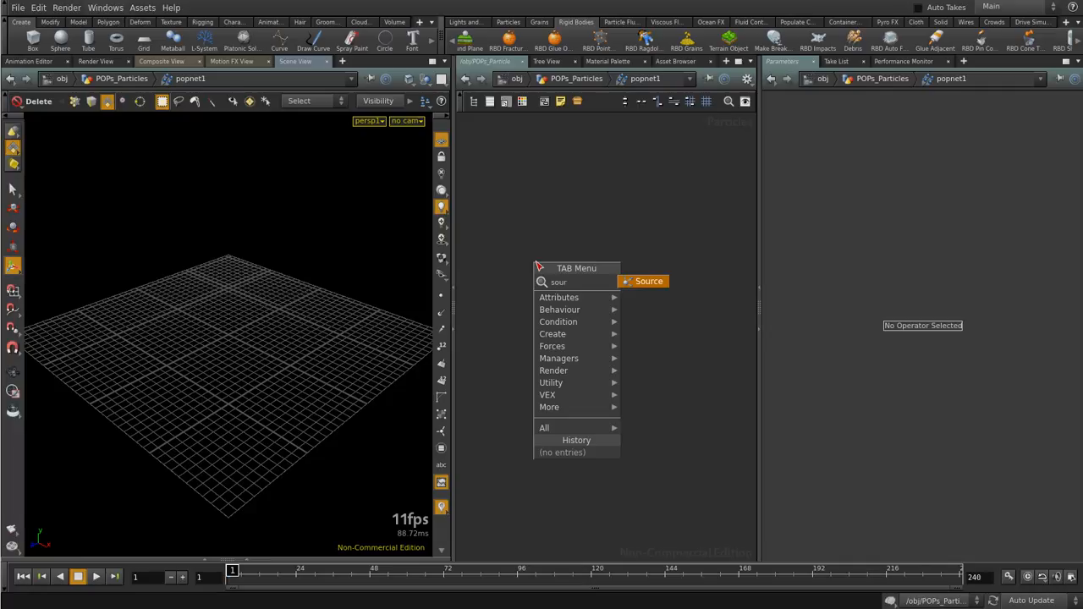
key(Return)
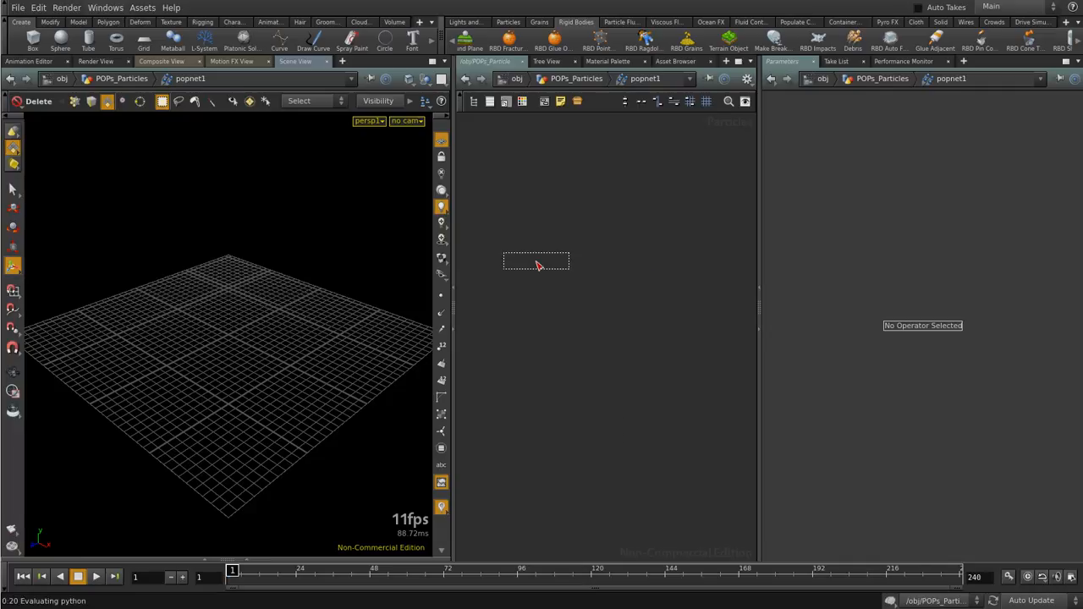
click(543, 157)
Add a Force node and a Color node below the Source node
key(Tab)
text(for)
key(Return)
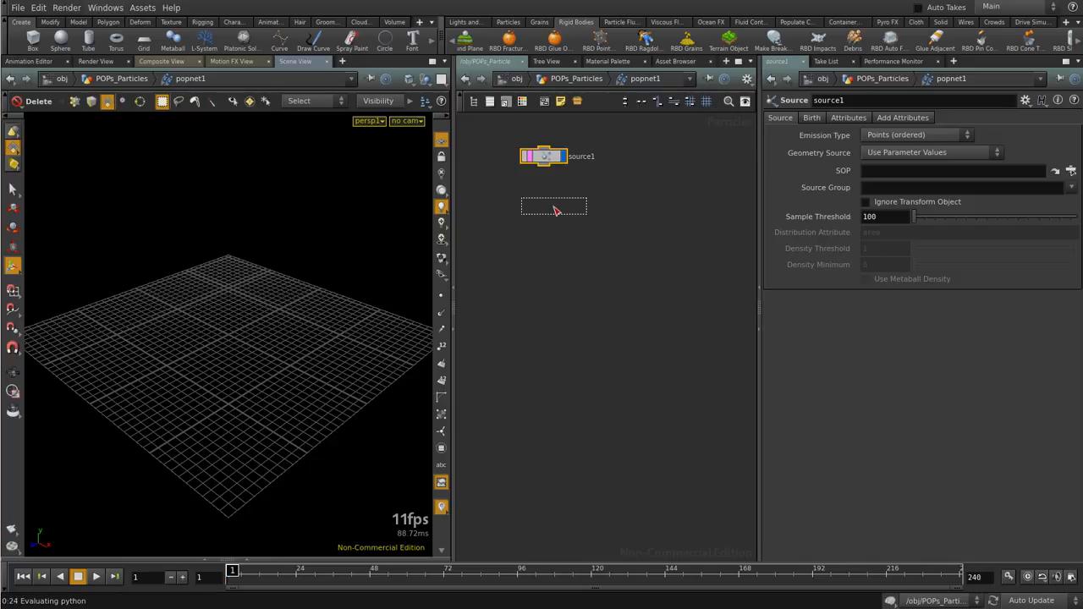
click(554, 206)
key(Tab)
text(color)
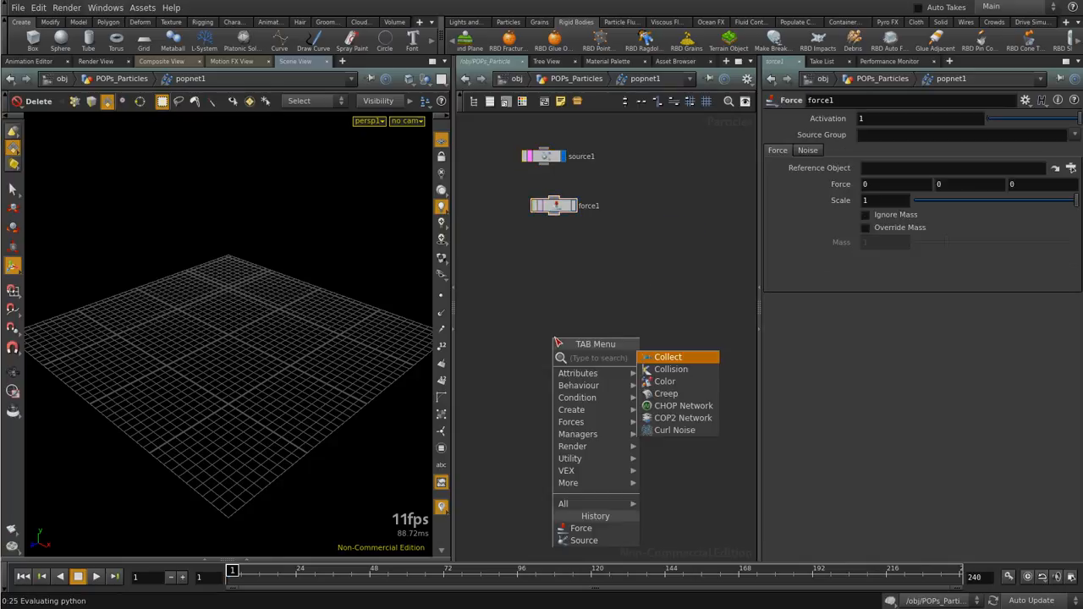
key(Return)
click(556, 335)
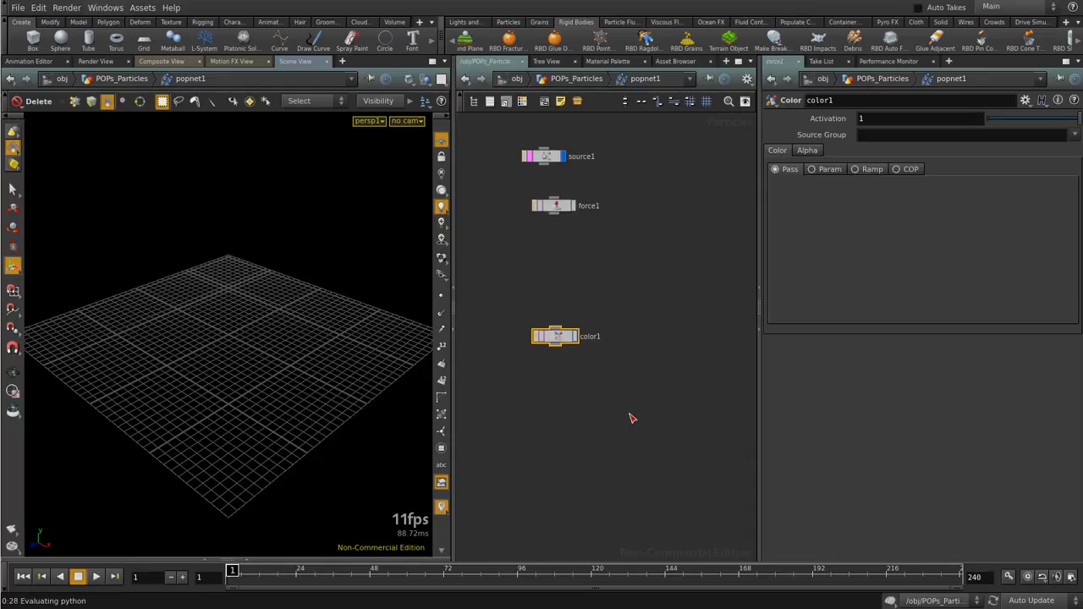
Try to delete the source, force and color nodes from the popnet1 network
drag(665, 135, 428, 489)
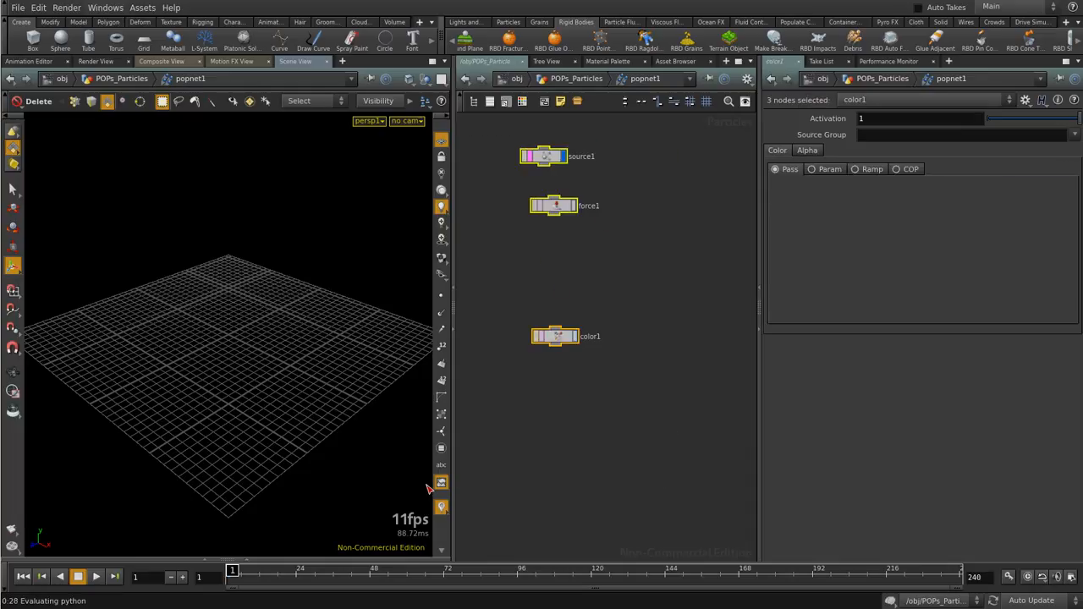
key(Delete)
click(544, 508)
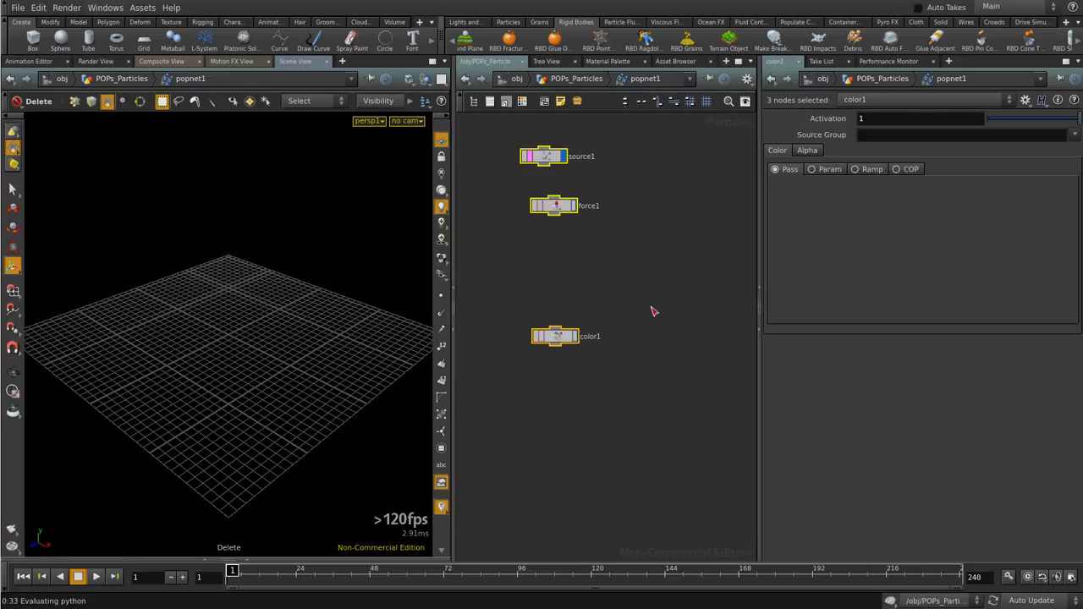
Go inside the popnet network and move its output node further below the popsolver node
click(578, 78)
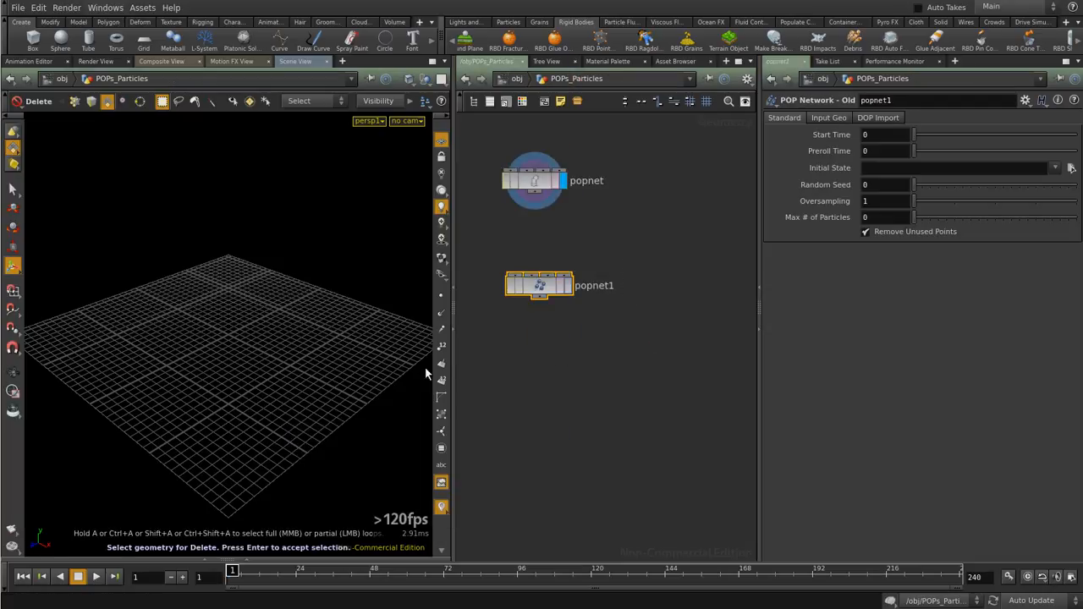
double_click(533, 182)
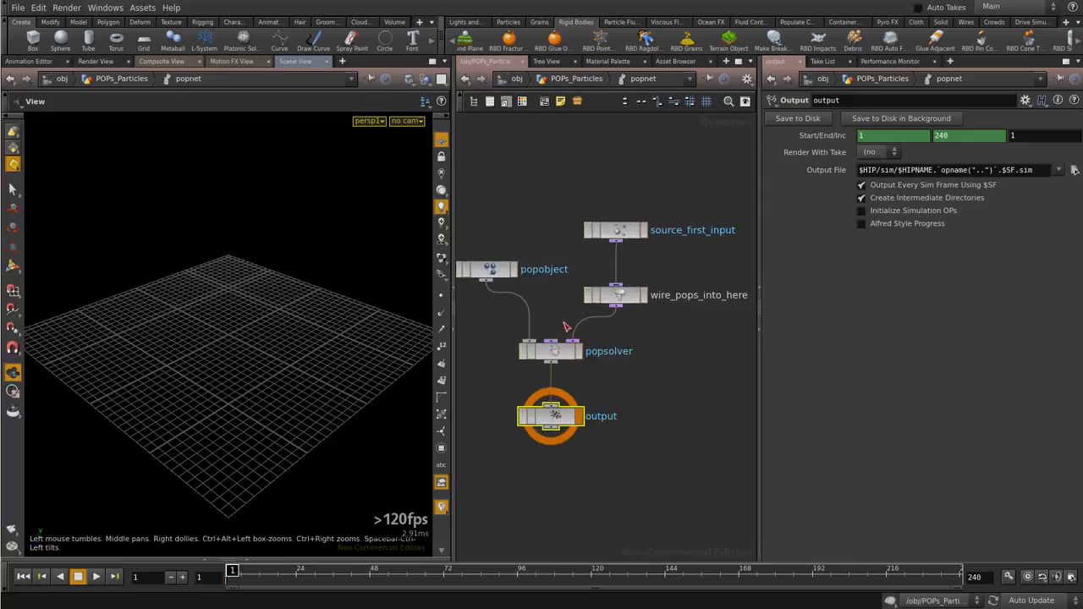
scroll(626, 369, down, 2)
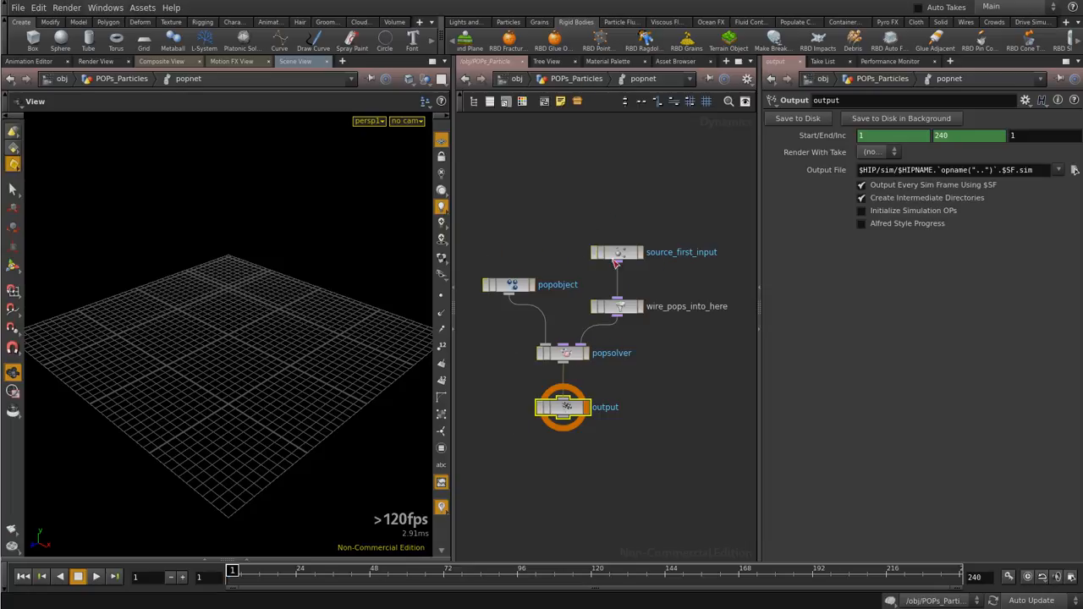
drag(565, 407, 565, 457)
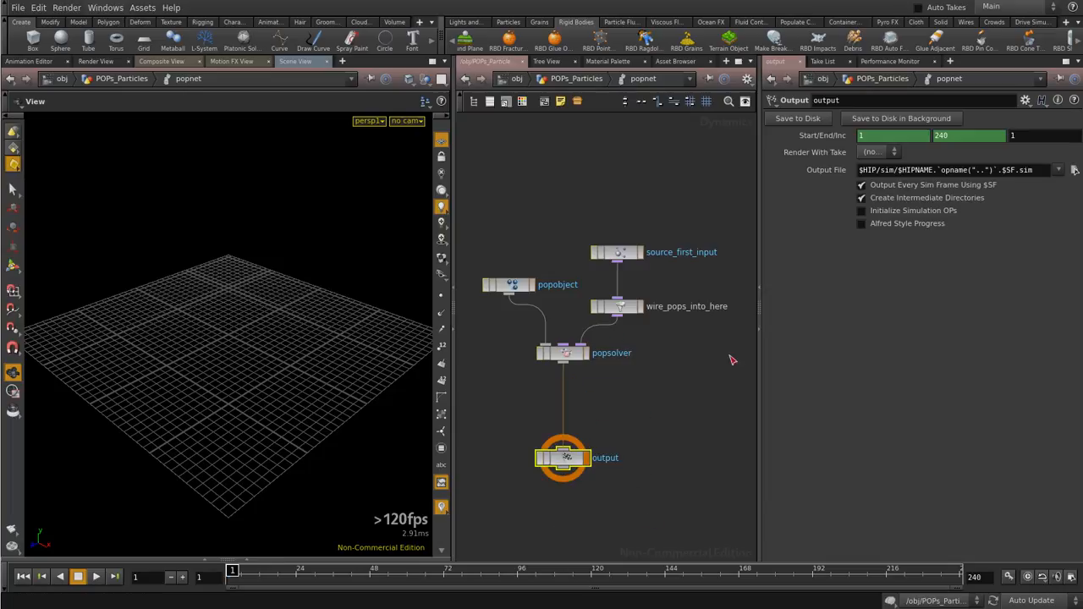
Examine the parameters of the popsolver, source_first_input and popobject nodes
click(565, 356)
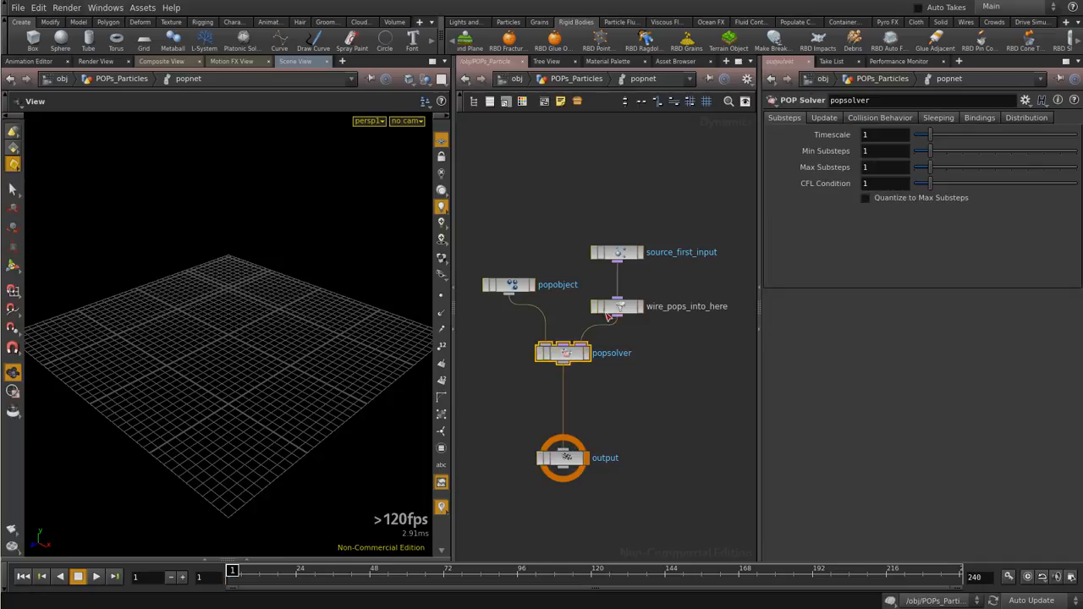
click(617, 254)
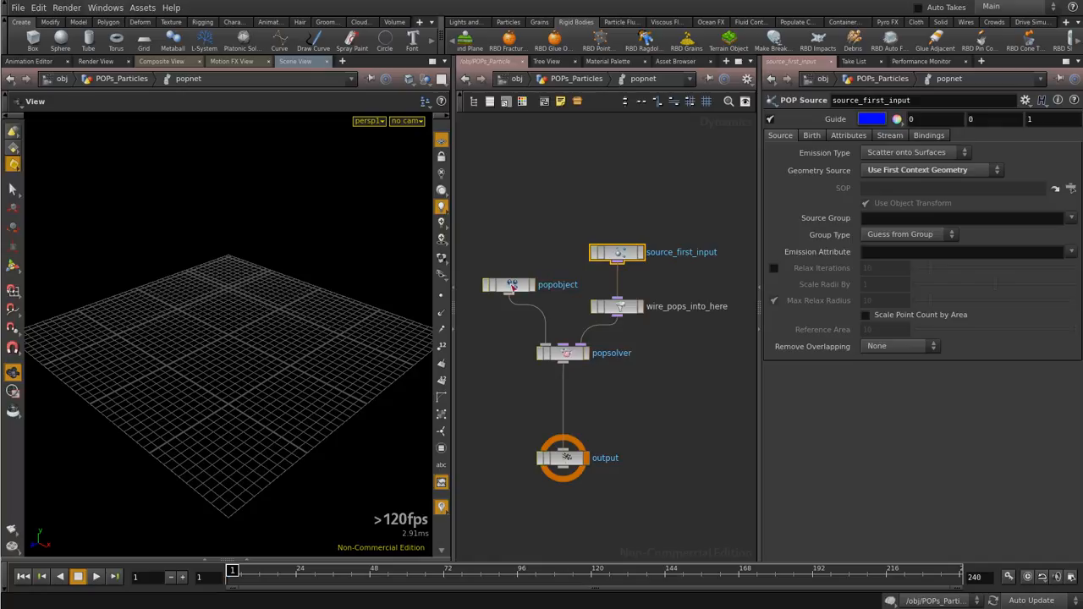
click(510, 286)
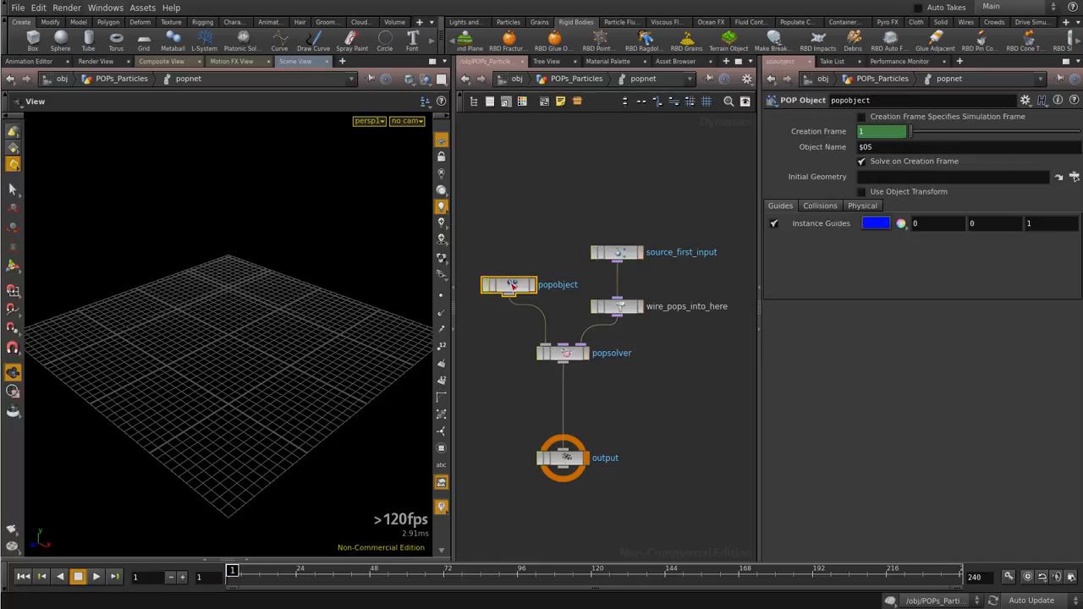
Return to the POPs_Particles level and delete the old-style popnet1 network
click(576, 78)
drag(641, 244, 489, 326)
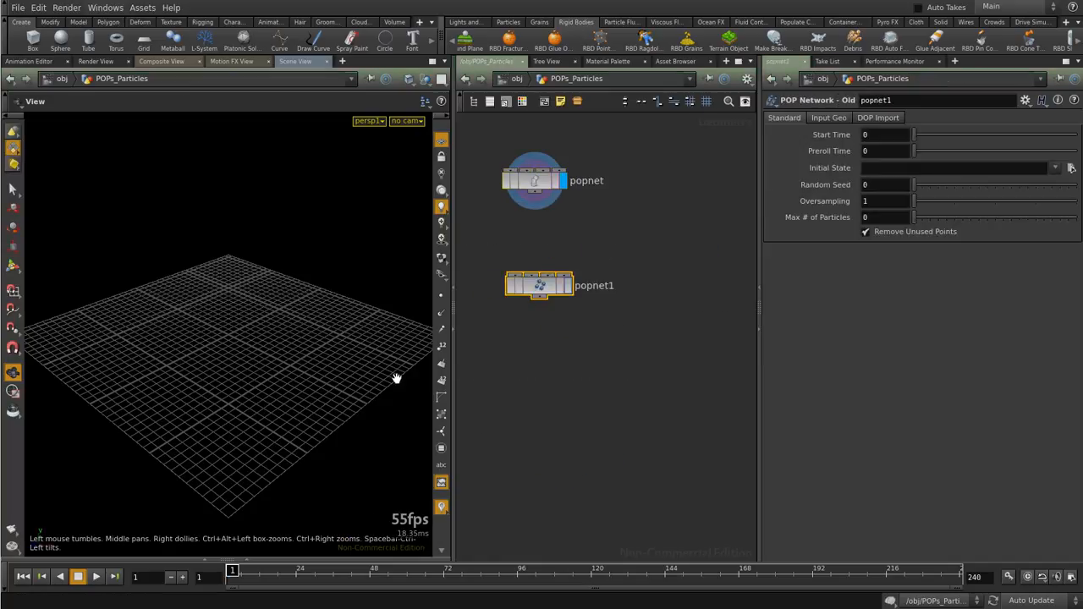
key(Delete)
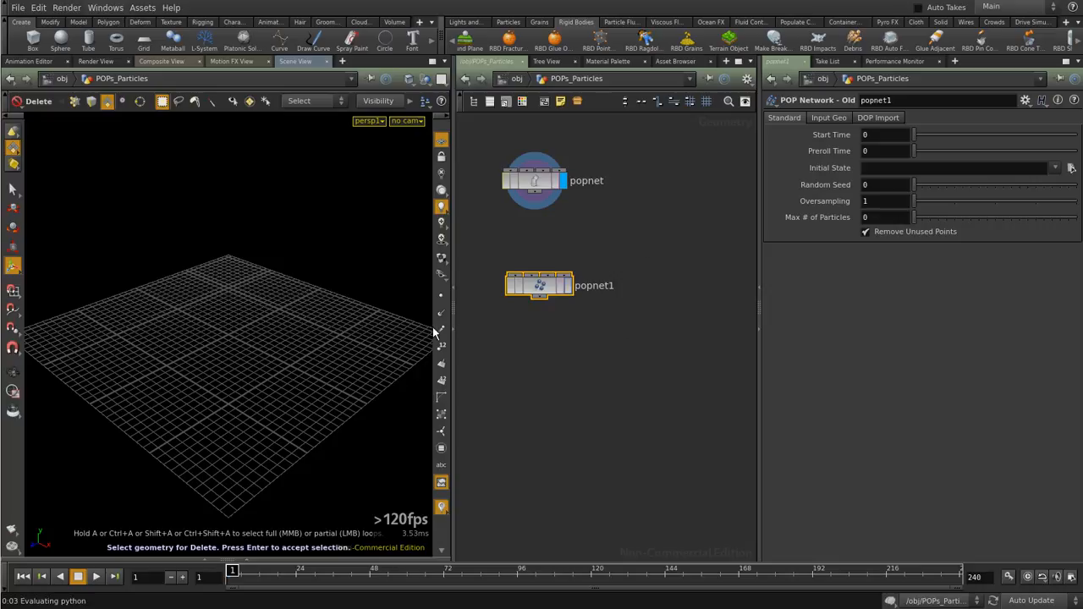
drag(539, 290, 550, 309)
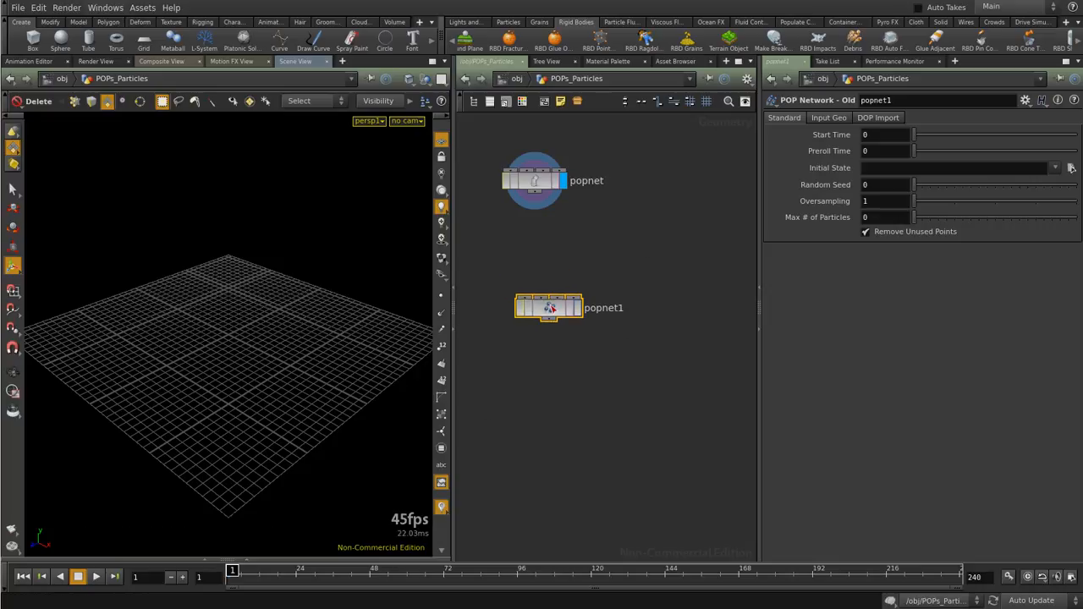
key(Delete)
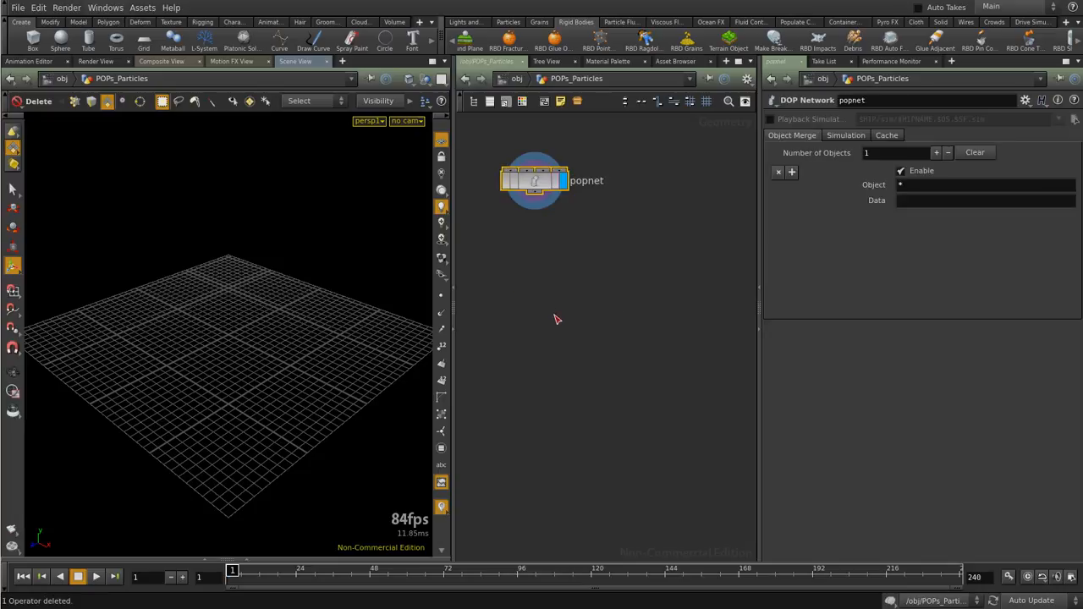
Go inside popnet, scrub the timeline, and examine the popobject's collision parameters and the popsolver's substep parameters
double_click(537, 181)
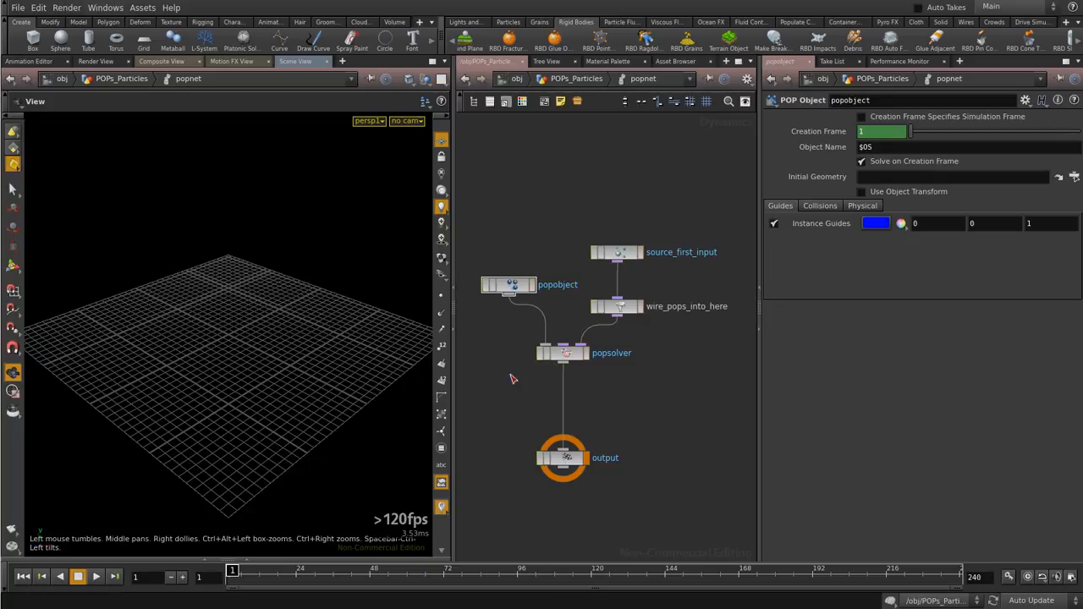
drag(230, 576, 347, 576)
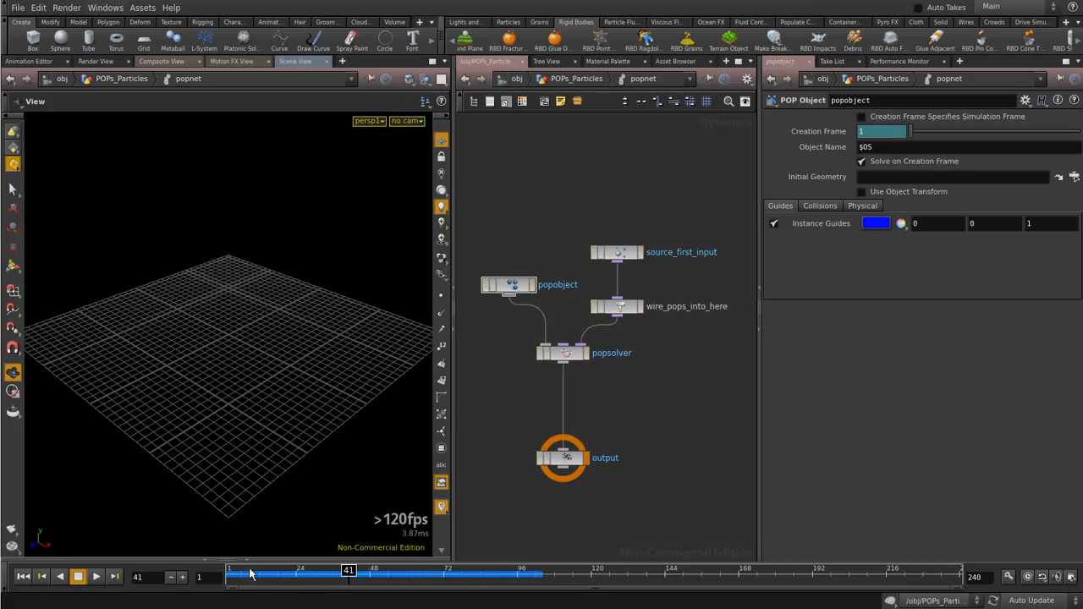
drag(347, 571, 232, 571)
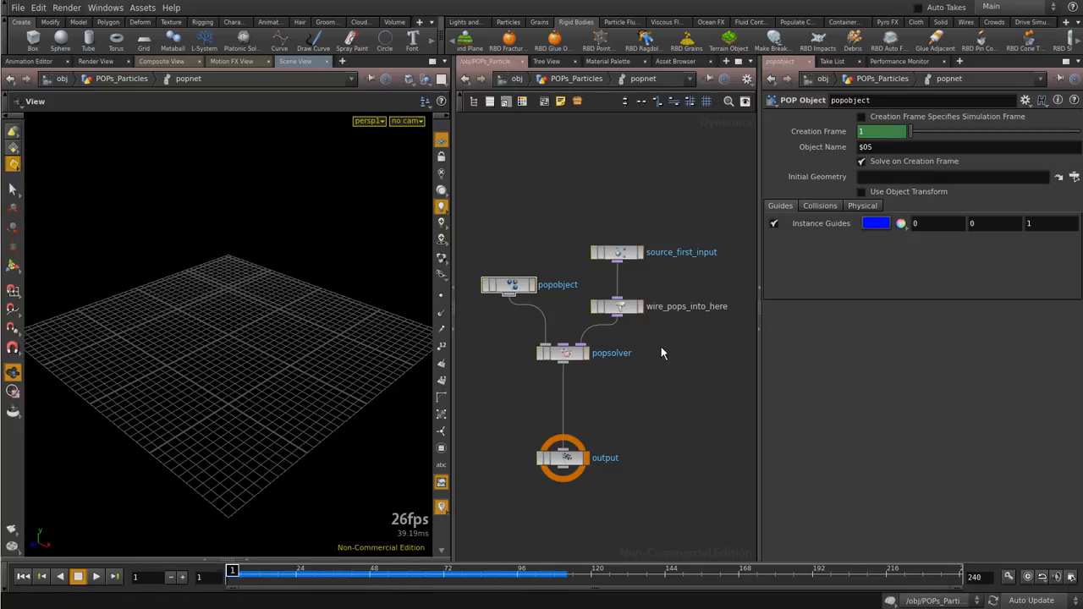
click(820, 206)
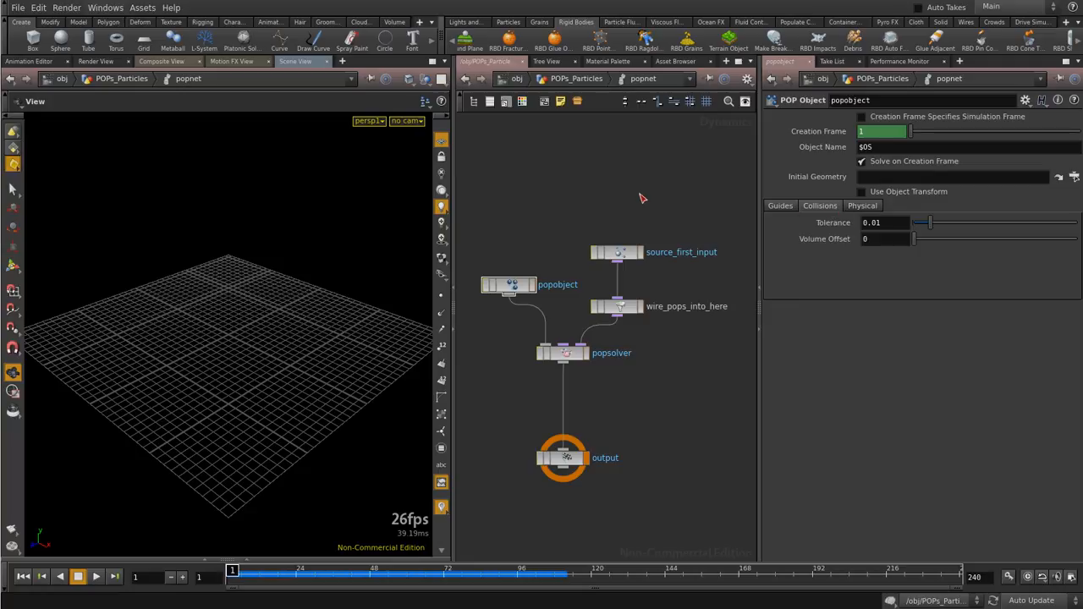
click(563, 348)
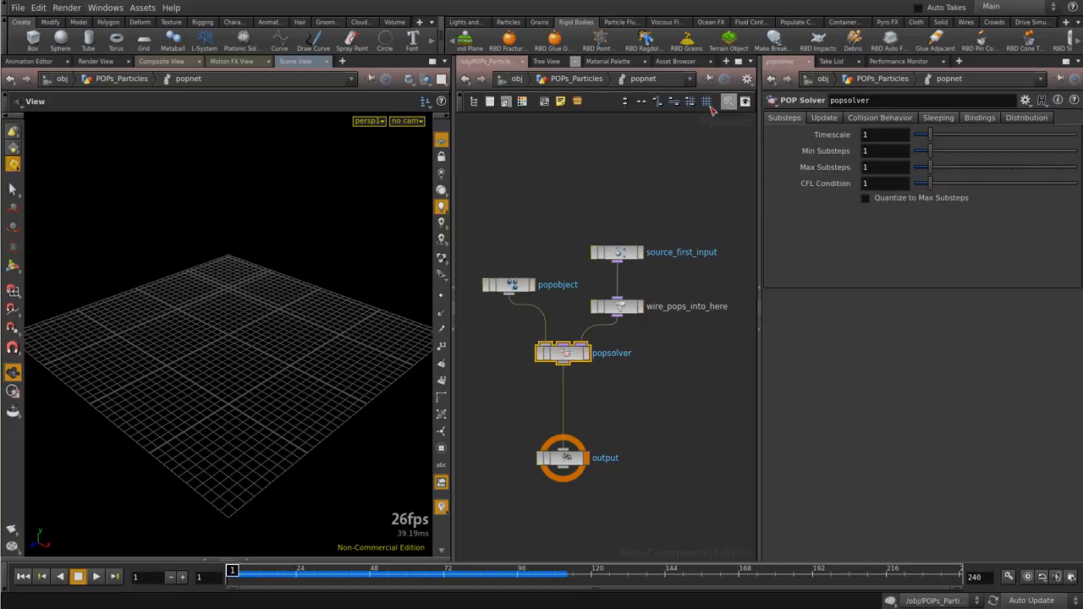
Go back up to POPs_Particles, view the popnet node's simulation settings and delete the node
click(584, 79)
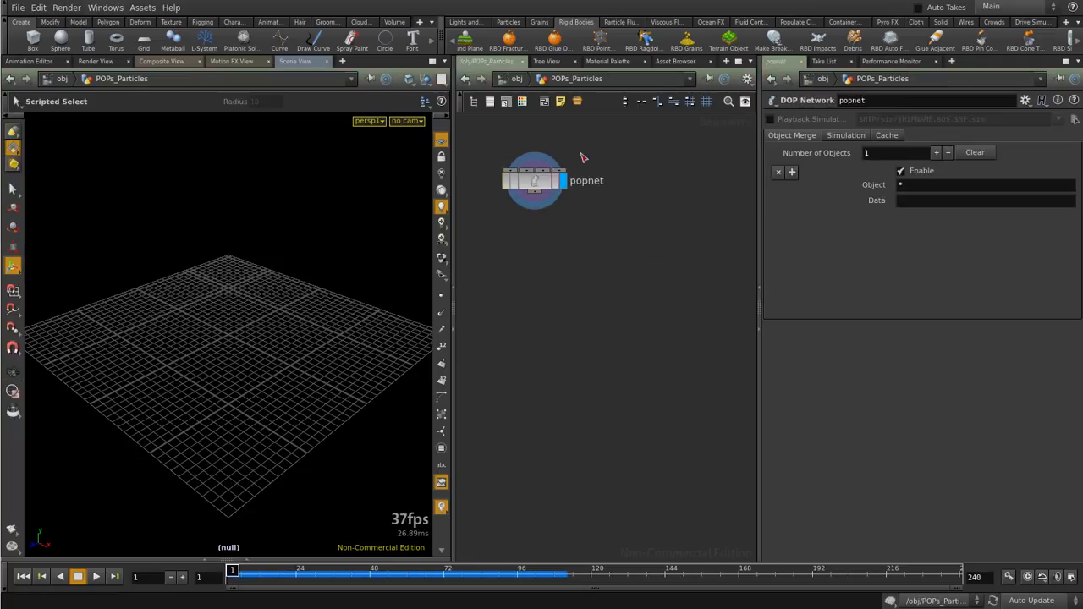
click(845, 136)
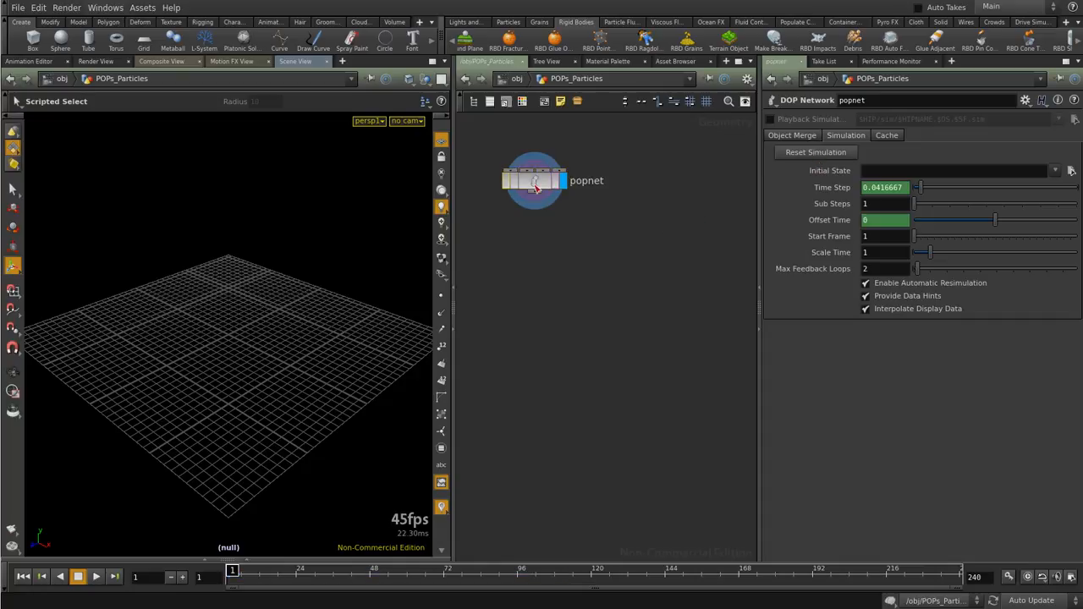
drag(646, 128, 461, 254)
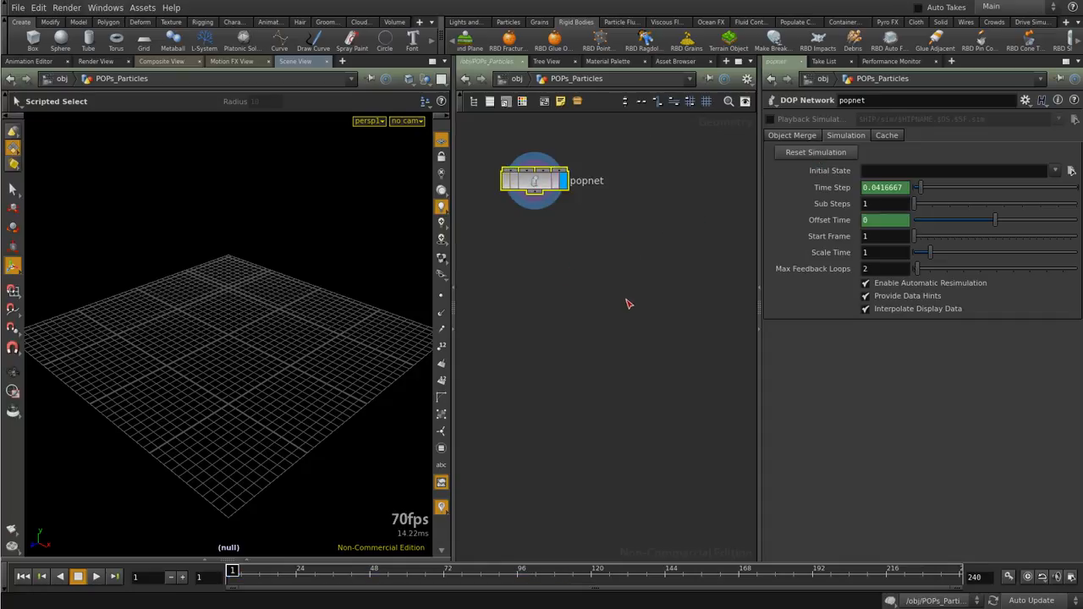
key(Delete)
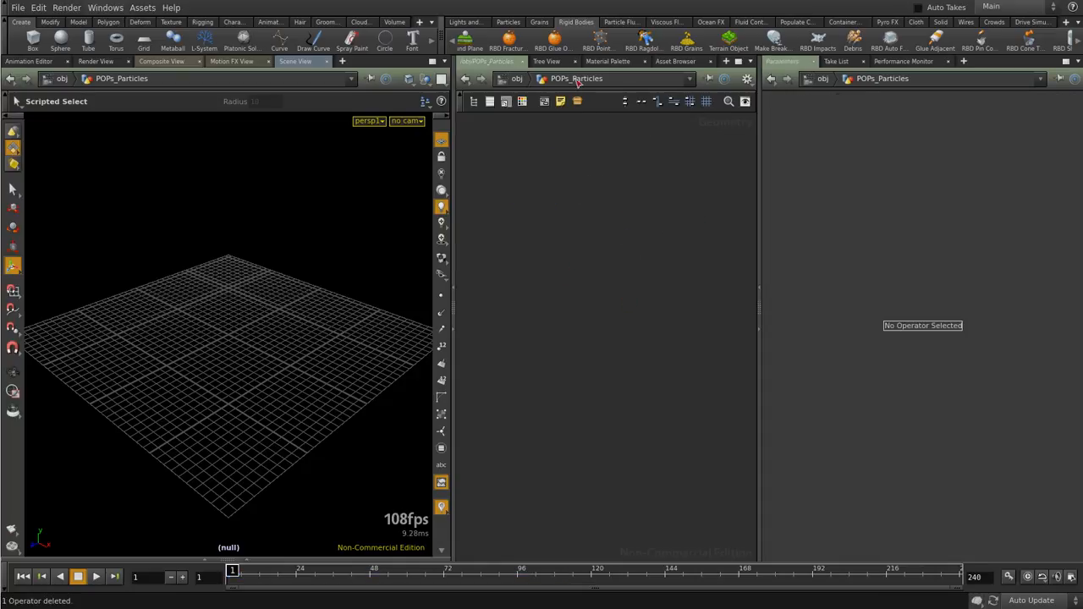
Create a Location Particle Emitter at about (-0.04, 1.3, -0.3) above the grid and lay out the nodes of its DOP network
click(508, 22)
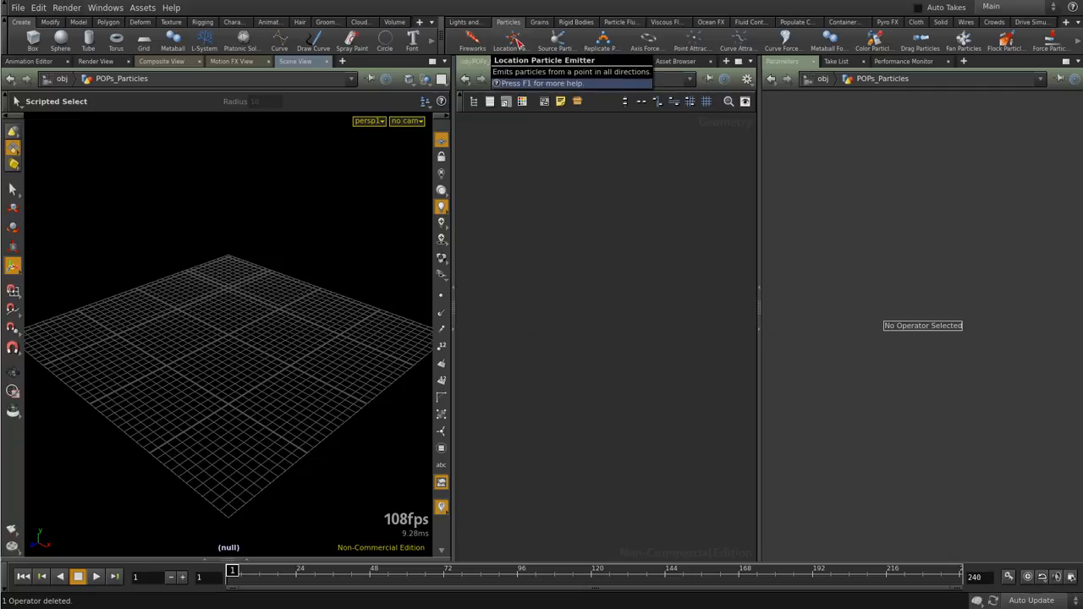
click(515, 39)
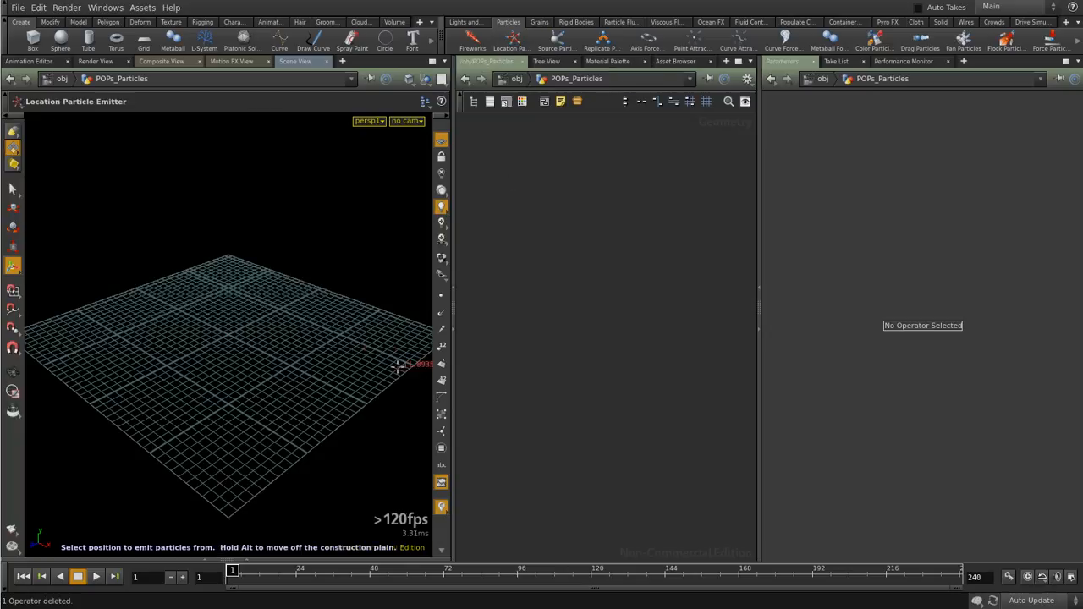
click(242, 326)
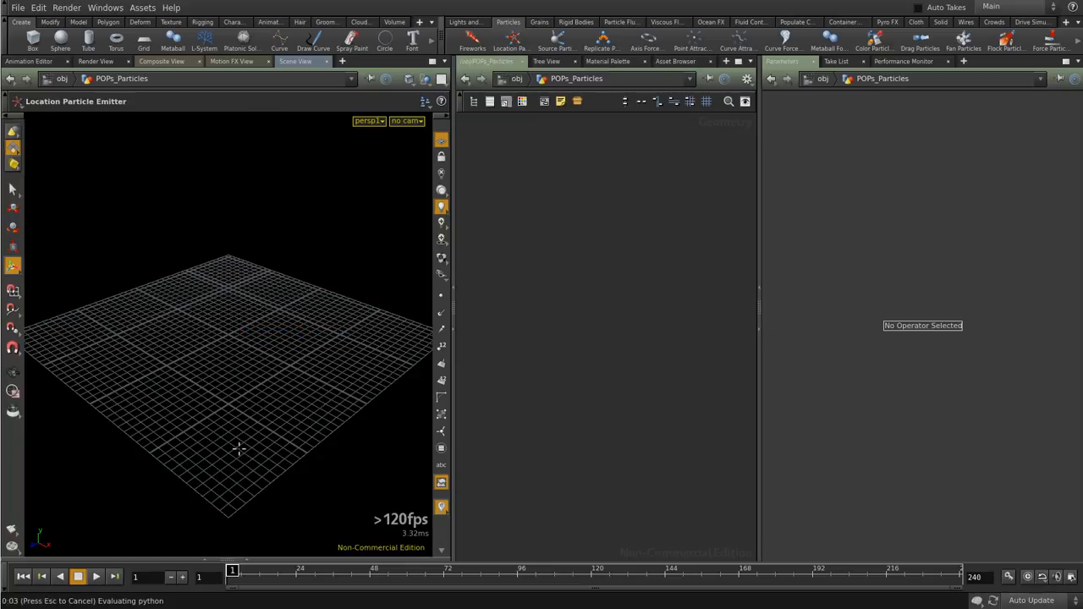
drag(243, 285, 243, 186)
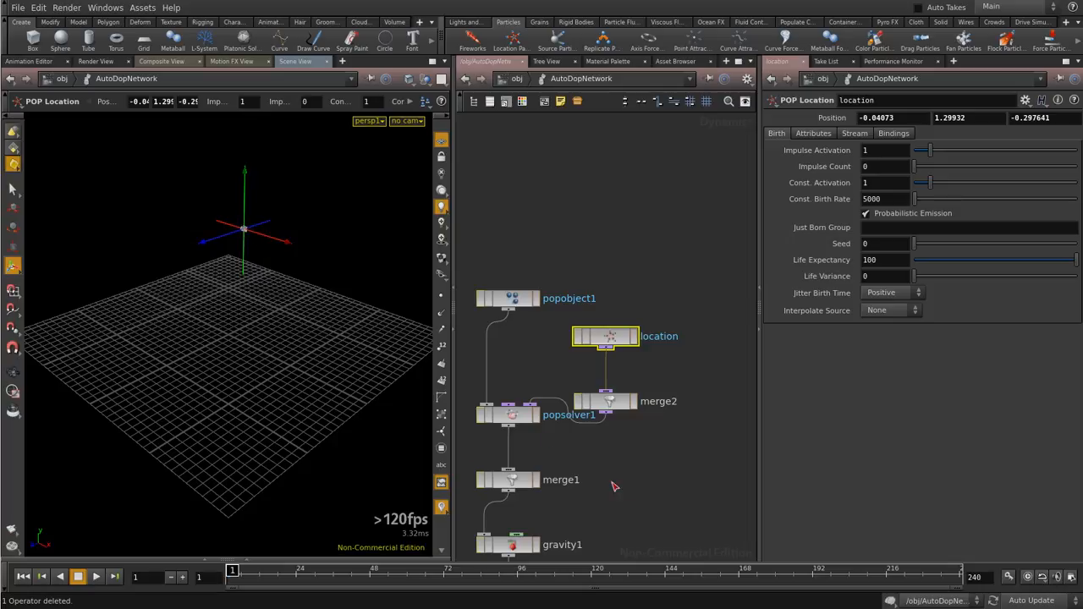
middle_drag(652, 490, 682, 381)
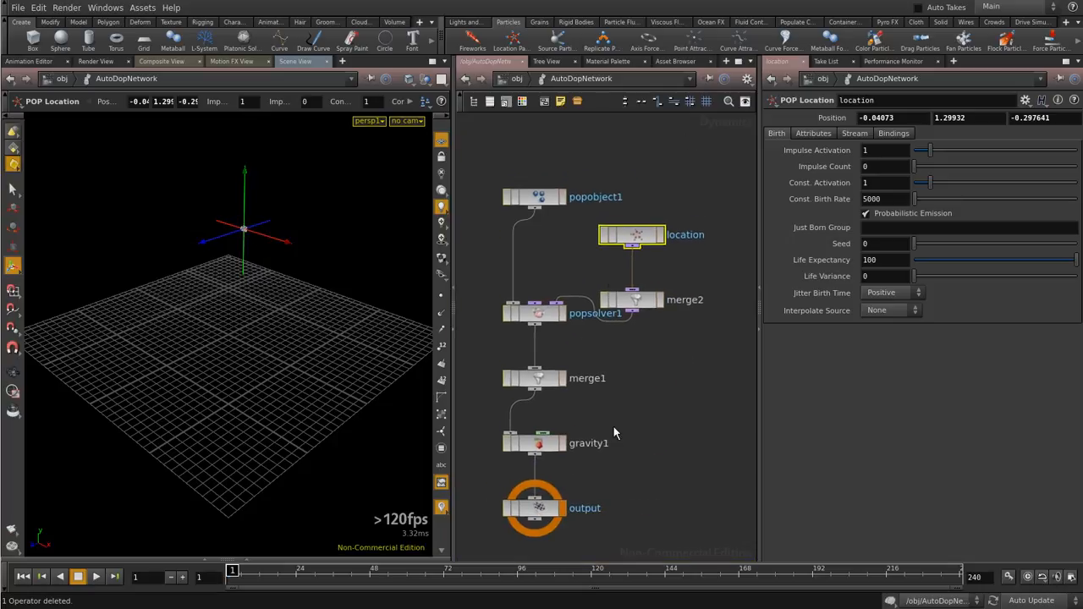
key(l)
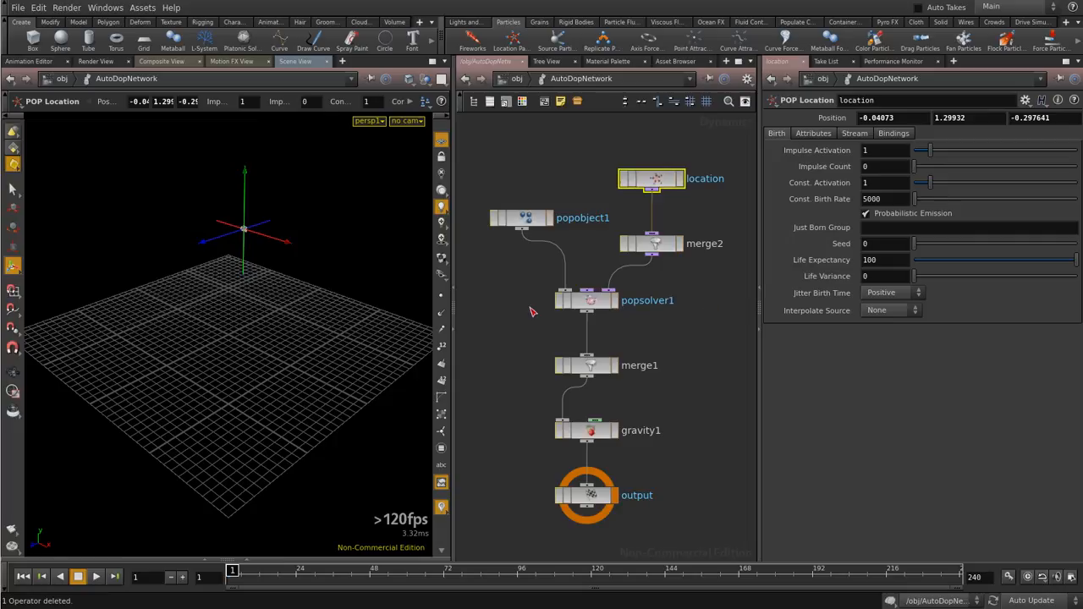
Play the emitter's simulation, turn on real-time playback and return the timeline to frame 1
click(96, 576)
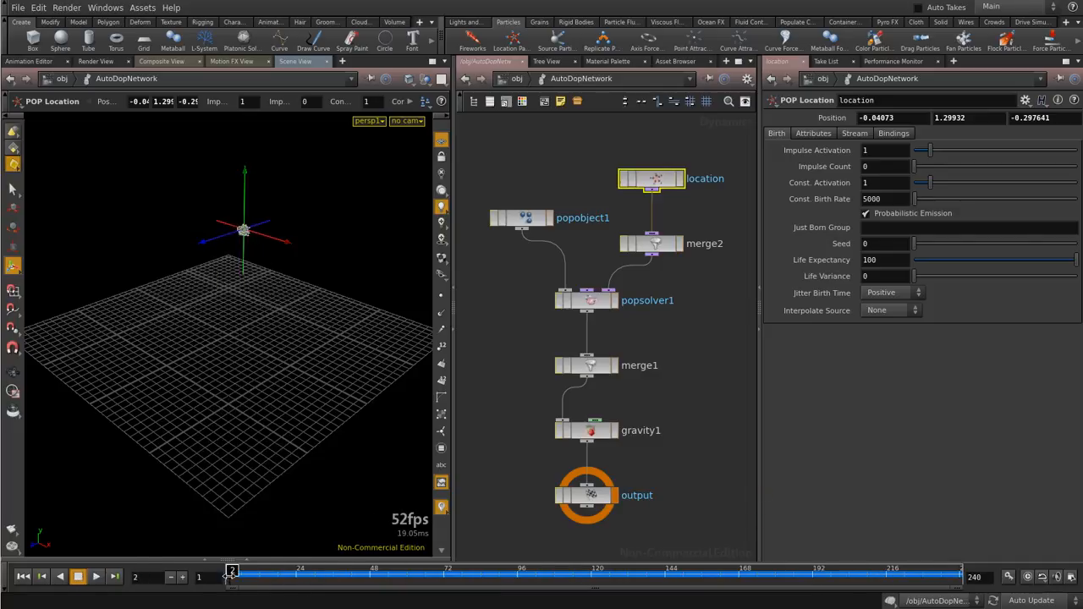
click(1027, 578)
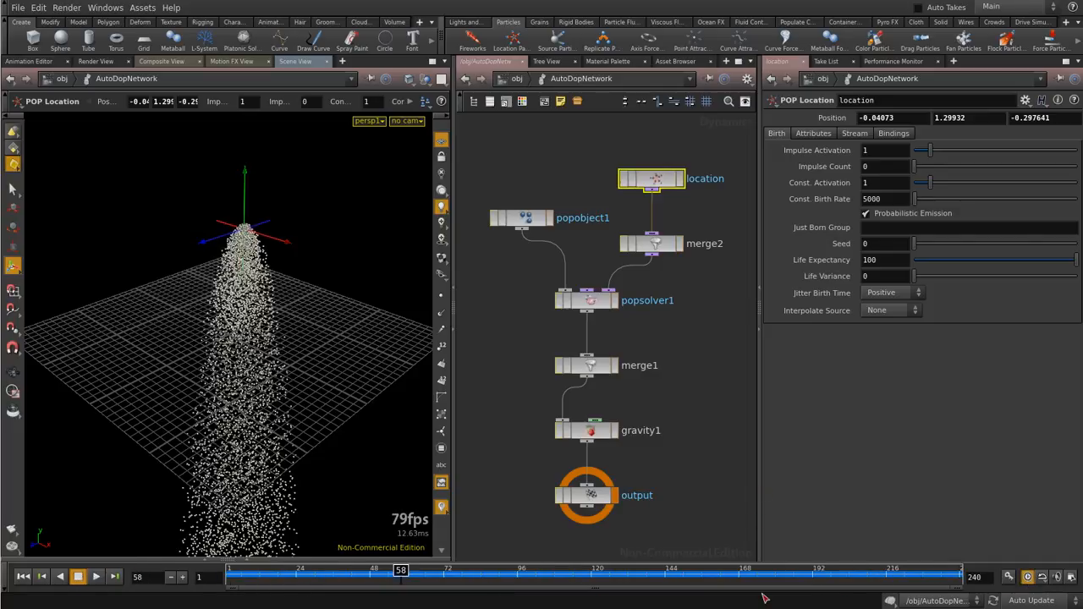
drag(306, 579, 231, 576)
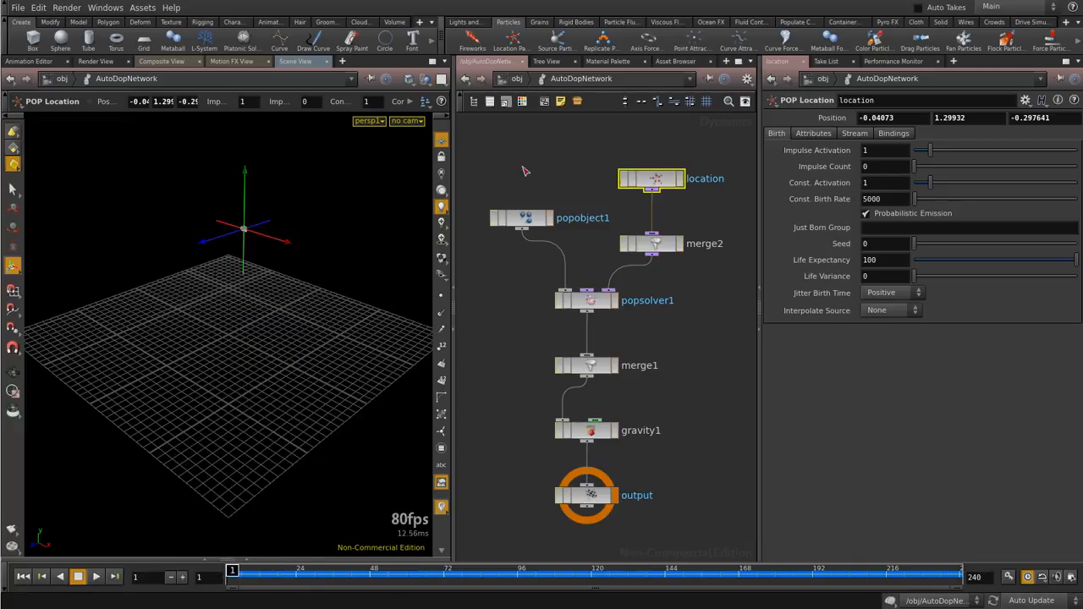
Delete AutoDopNetwork and location_particles at the obj level, and go back inside POPs_Particles
click(520, 80)
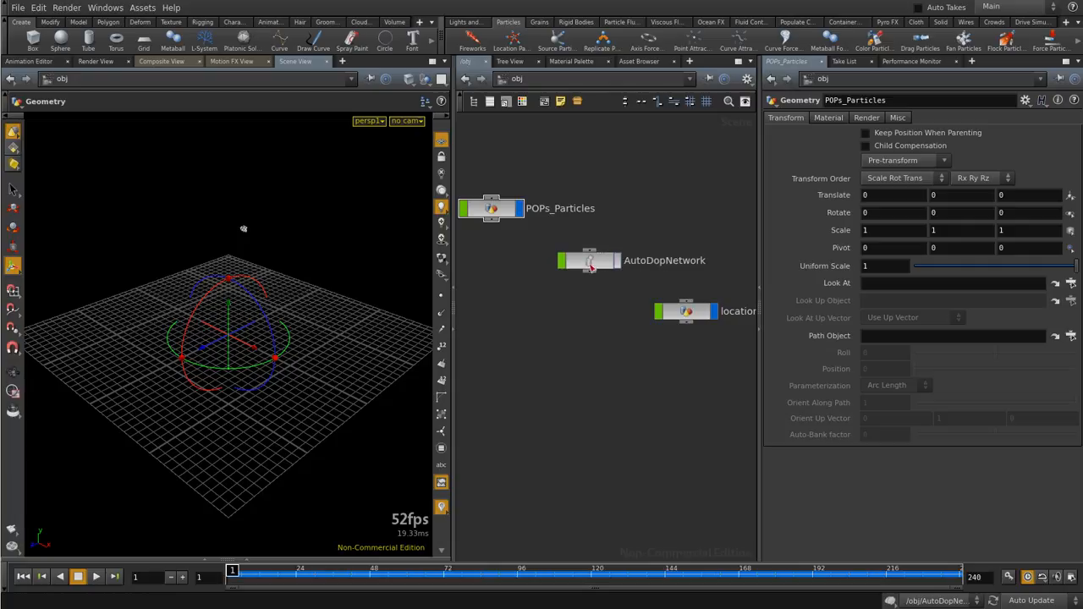
double_click(505, 212)
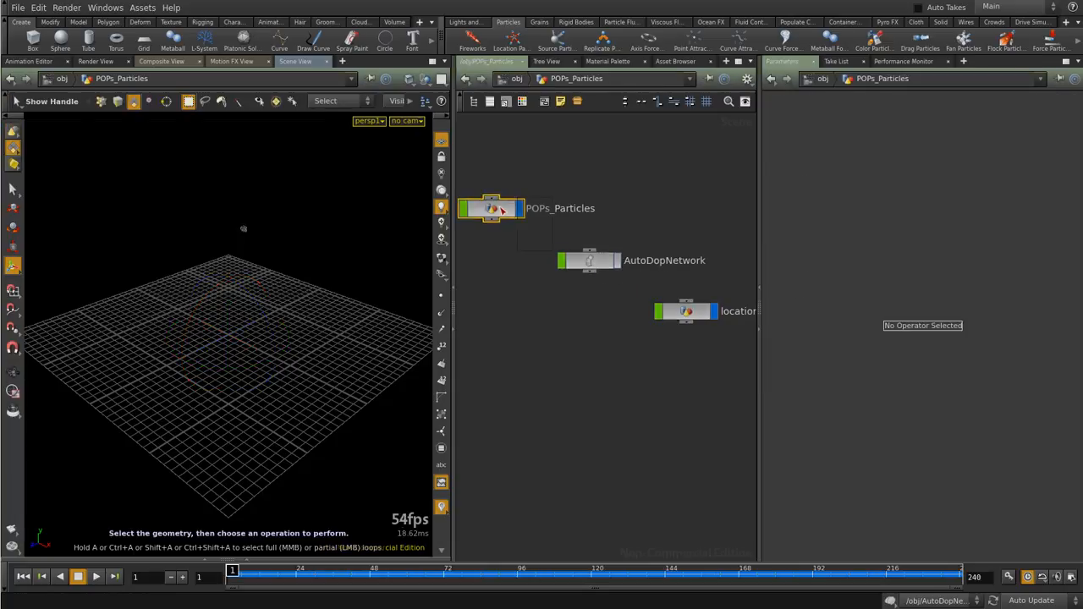
click(516, 78)
drag(645, 227, 491, 311)
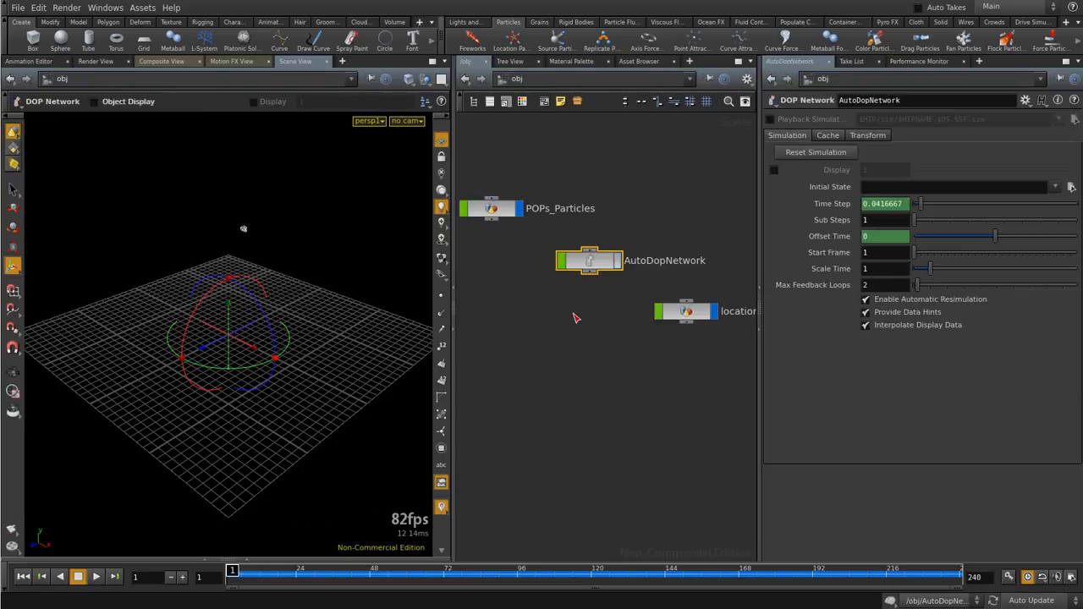
key(Delete)
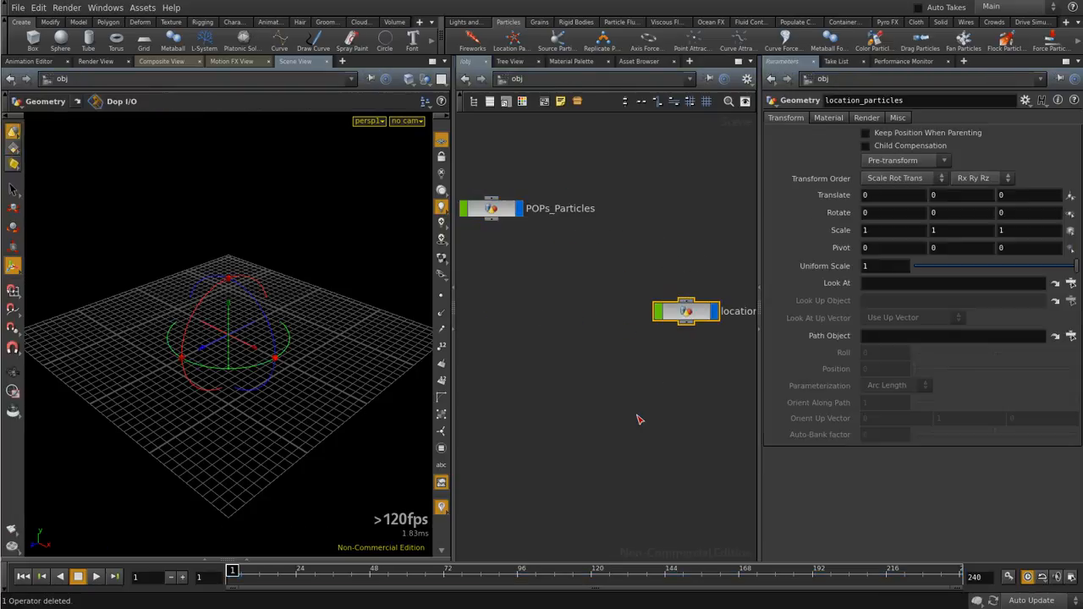
key(Delete)
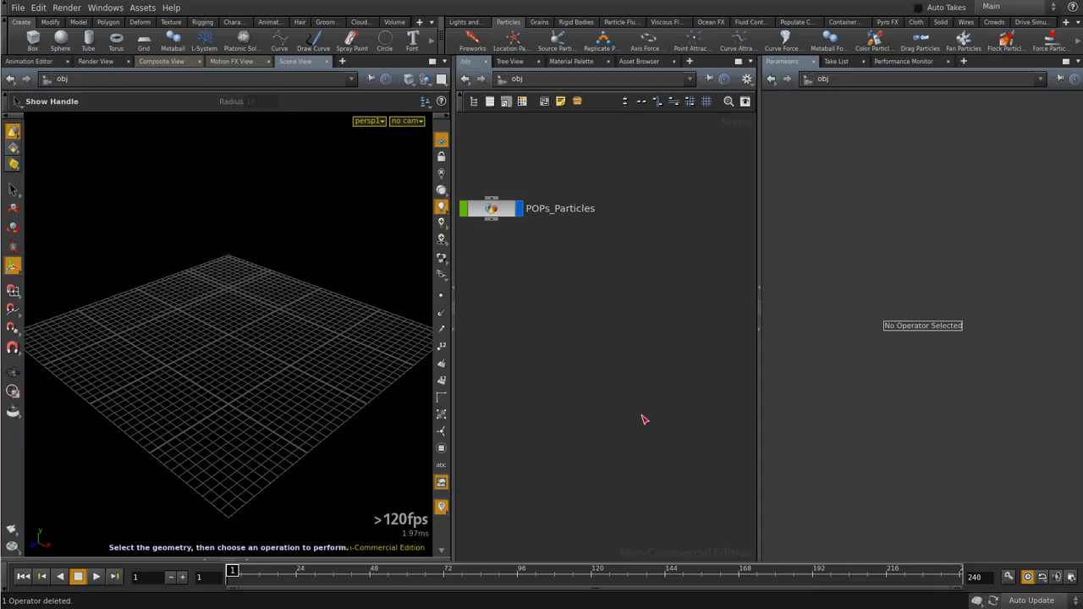
double_click(479, 209)
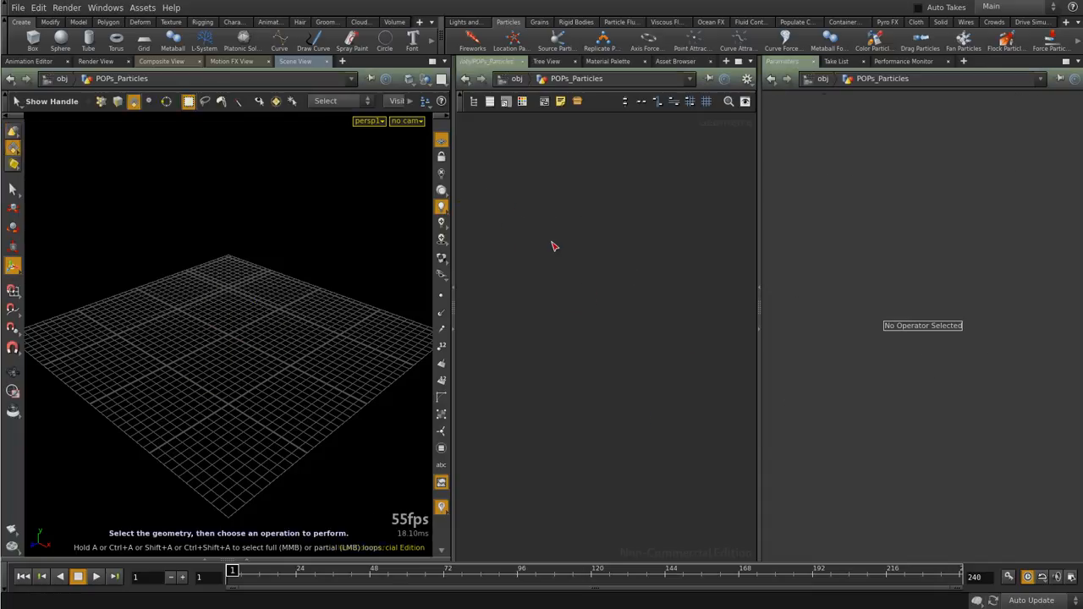
Add a Sphere node to the empty POPs_Particles network
key(Tab)
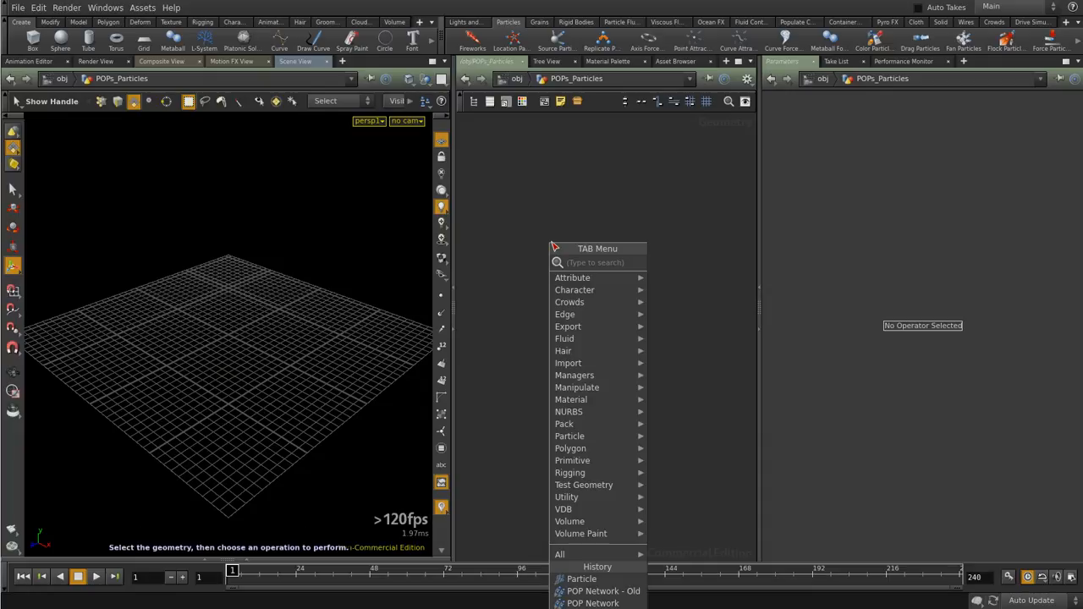
text(sphe)
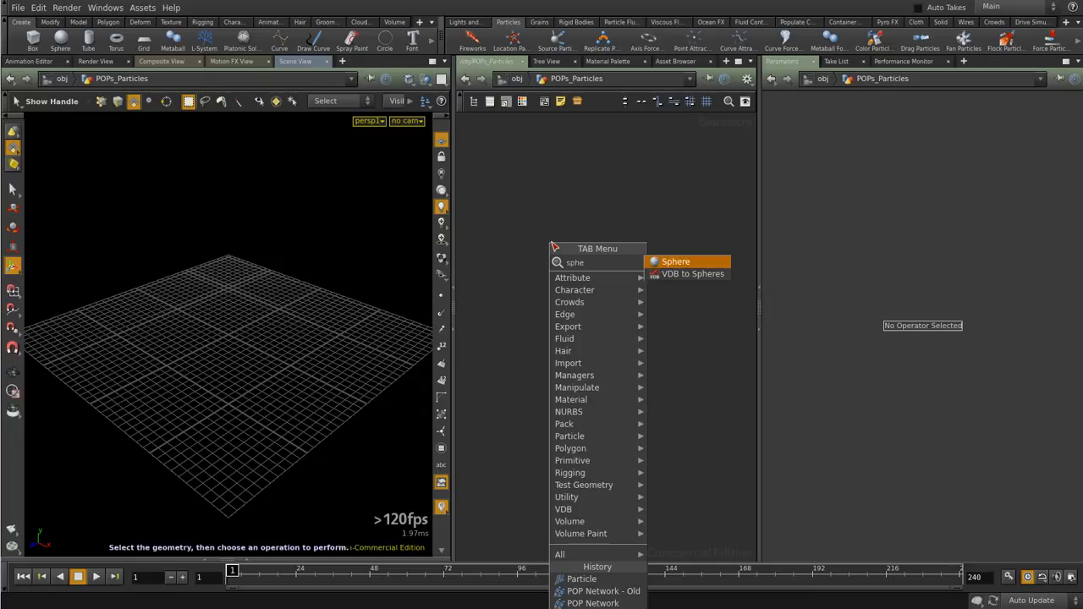
key(Return)
click(521, 168)
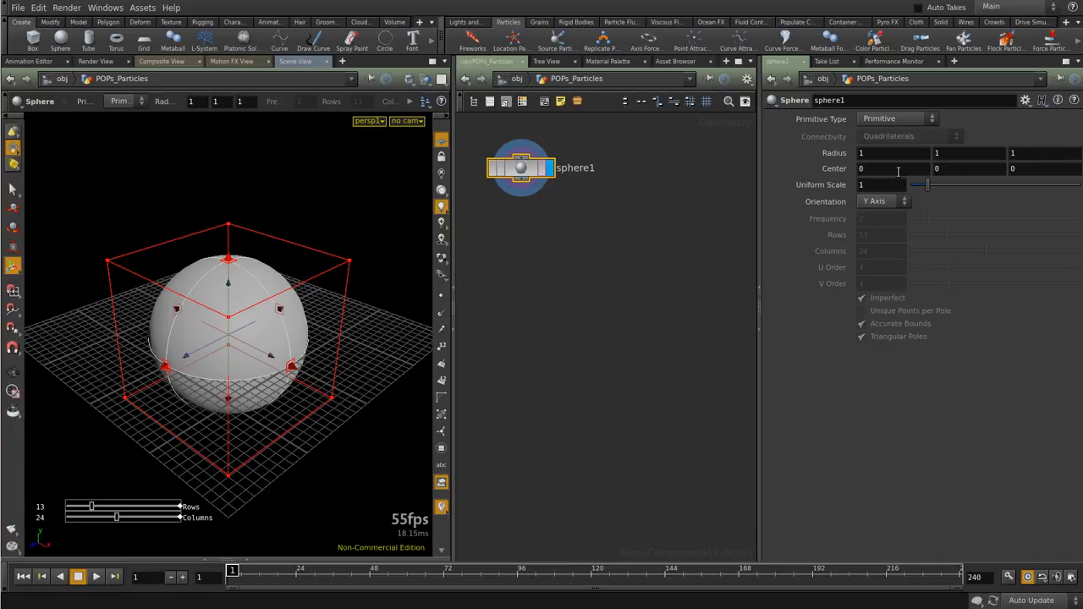
Set the sphere's radius to 0.6 on all axes, its primitive type to Polygon and its frequency to 8
middle_drag(862, 153, 846, 150)
click(896, 118)
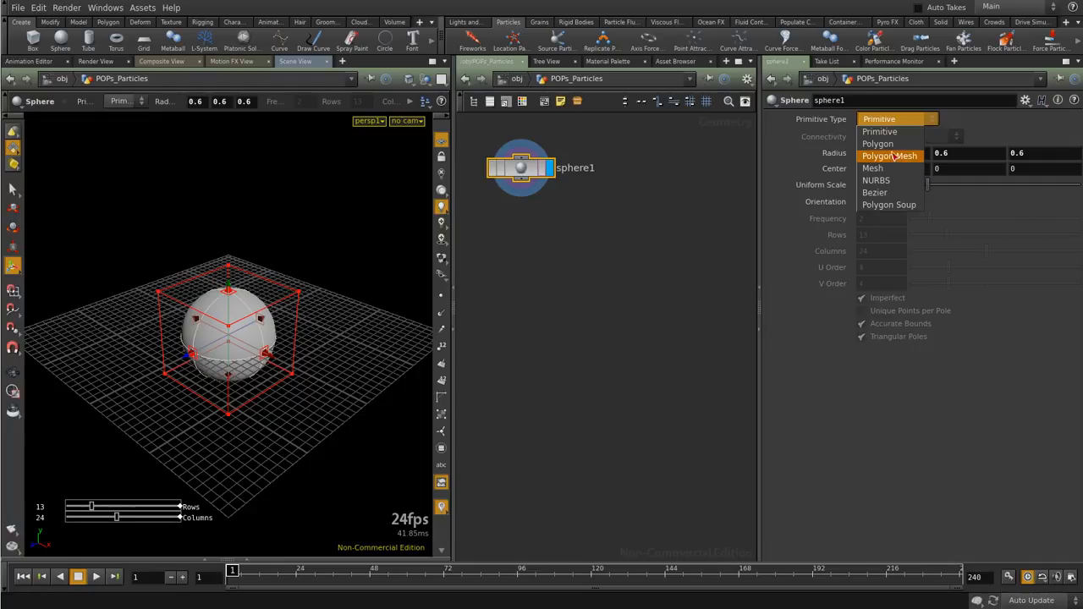
click(884, 134)
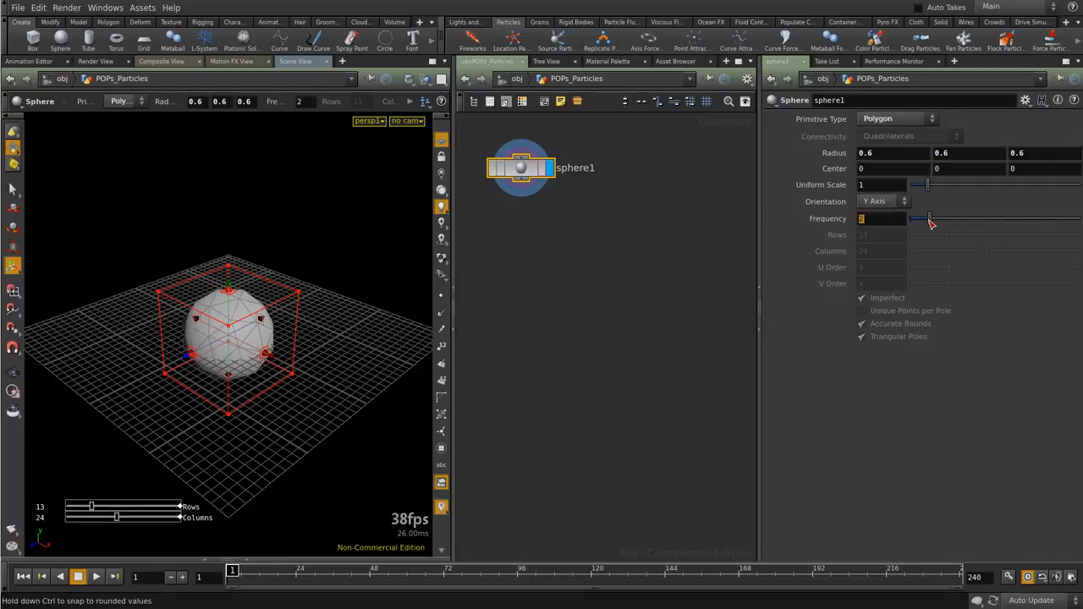
drag(931, 222, 1041, 220)
Add a Transform node wired below sphere1 and make it the displayed node
key(Tab)
text(stra)
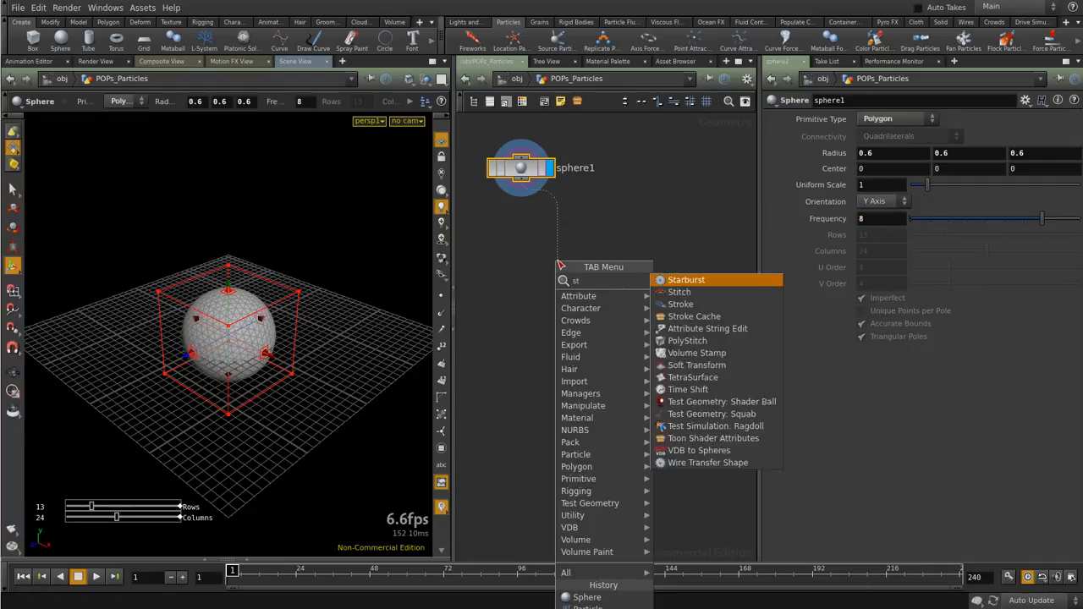
key(BackSpace)
key(BackSpace)
key(BackSpace)
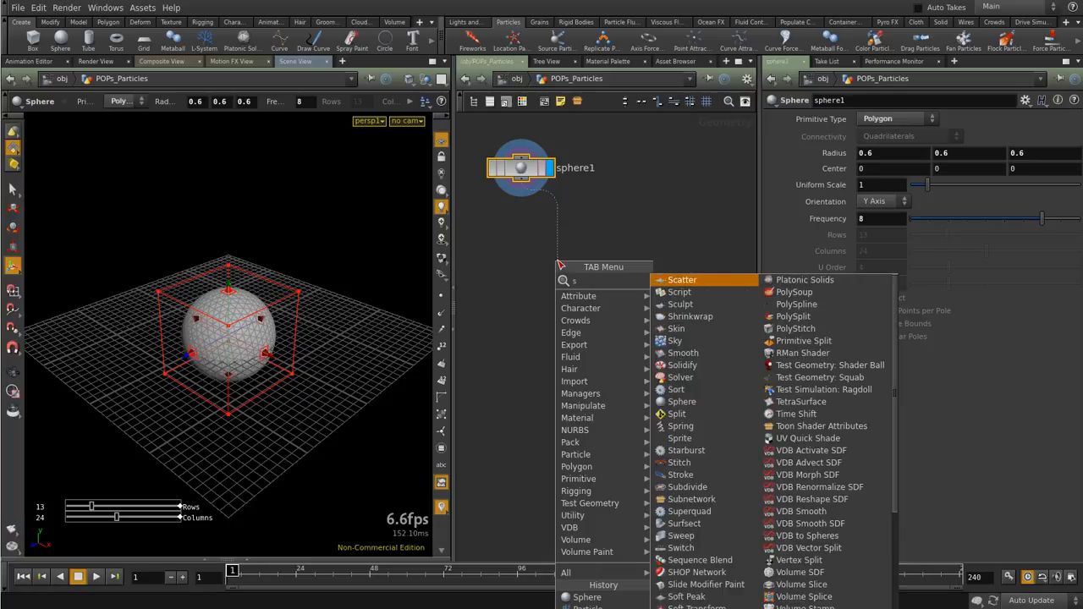
key(BackSpace)
text(tra)
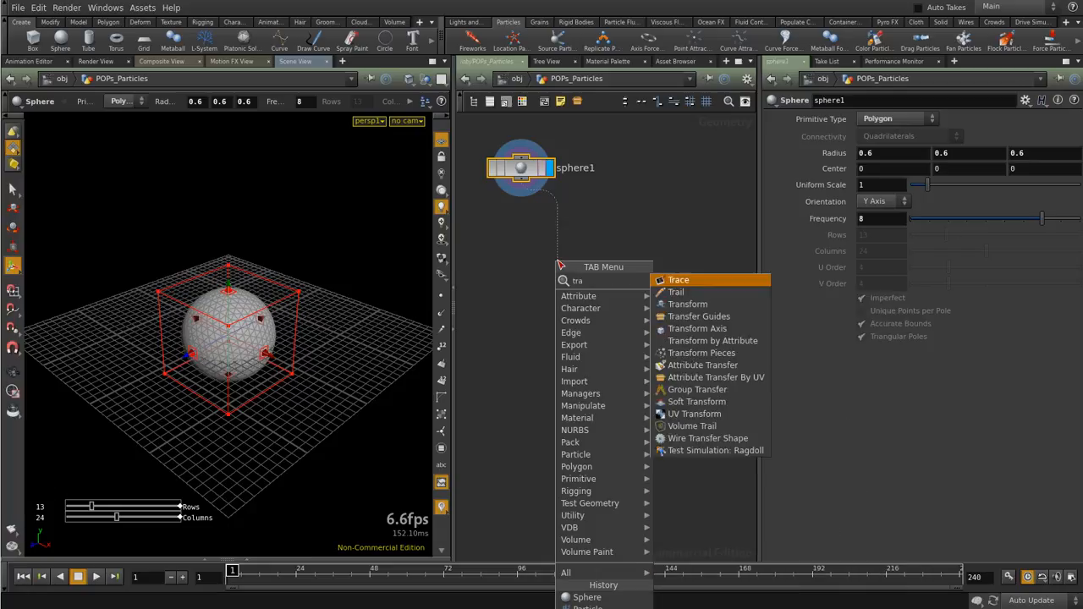
key(Down)
key(Return)
click(559, 262)
click(589, 260)
Set transform1's Y translation to 3.2 and align the node beneath sphere1 in the network
middle_drag(959, 174, 1024, 170)
mouse_move(305, 246)
mouse_down()
mouse_move(307, 215)
mouse_move(288, 245)
mouse_up()
key(Return)
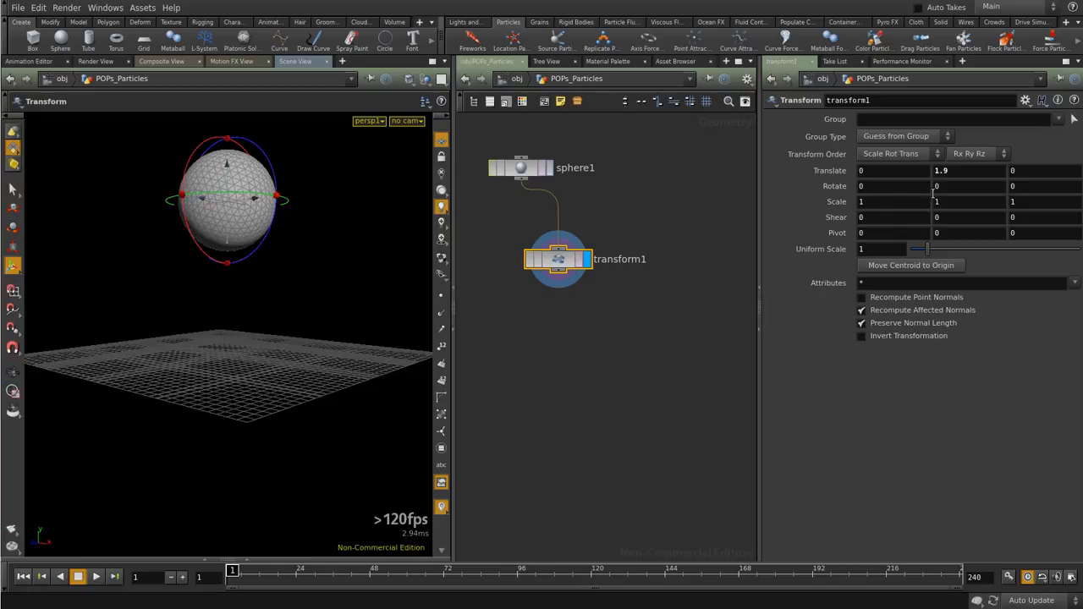
middle_drag(960, 170, 1015, 171)
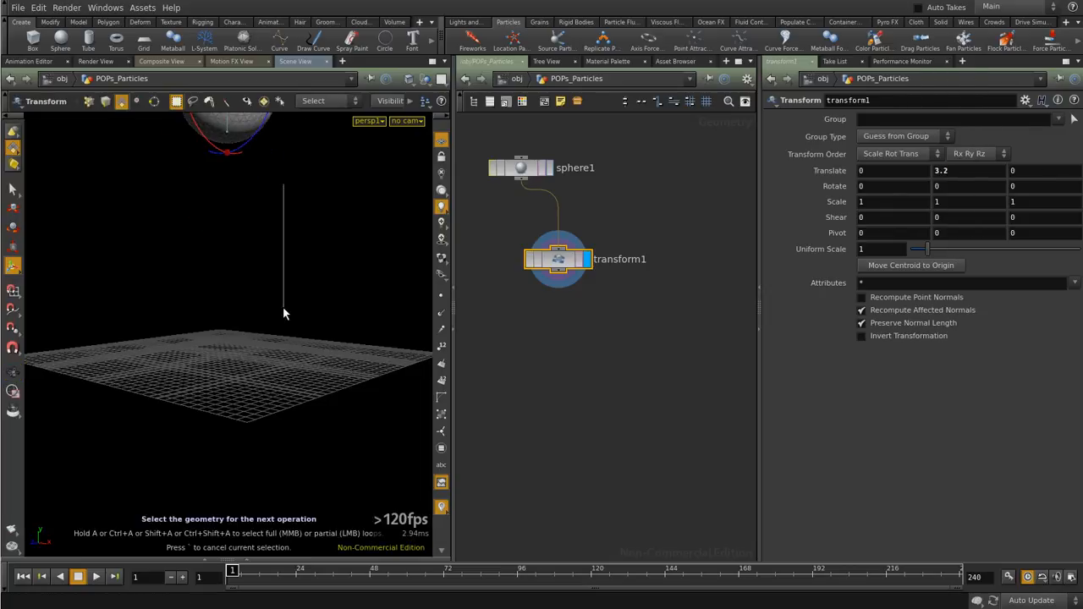
key(Escape)
drag(265, 203, 255, 336)
key(l)
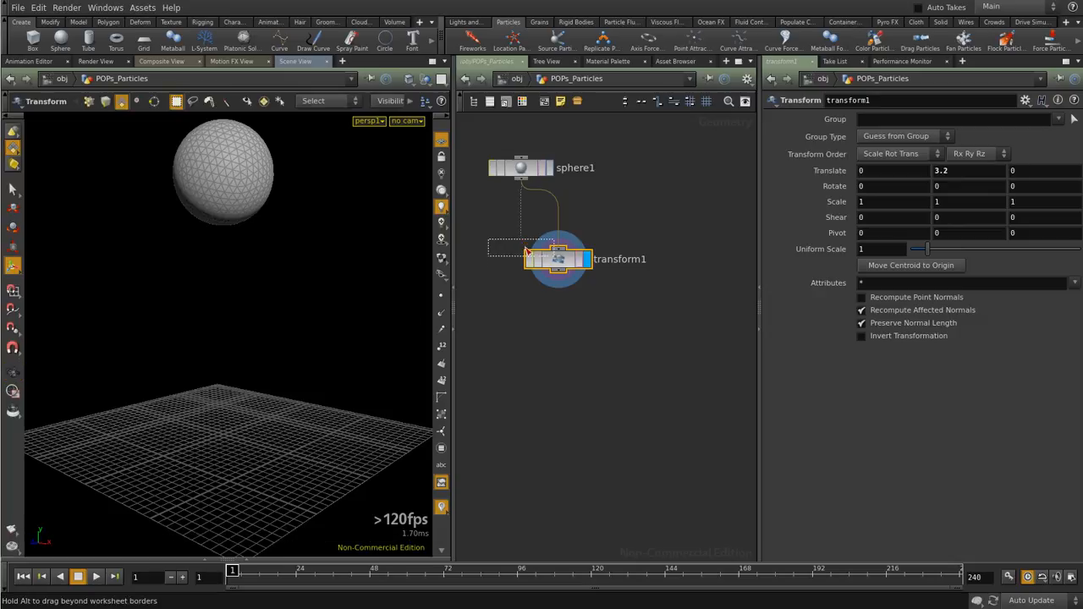
Add a POP Network node below transform1 and wire transform1's output into its first input
key(Tab)
text(pop)
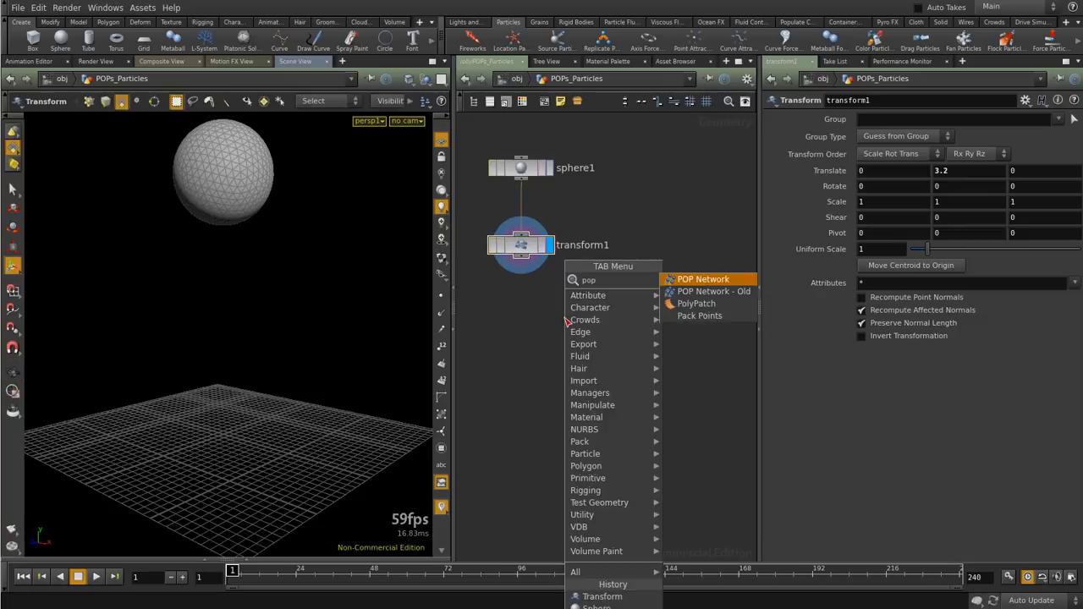
key(Return)
click(567, 320)
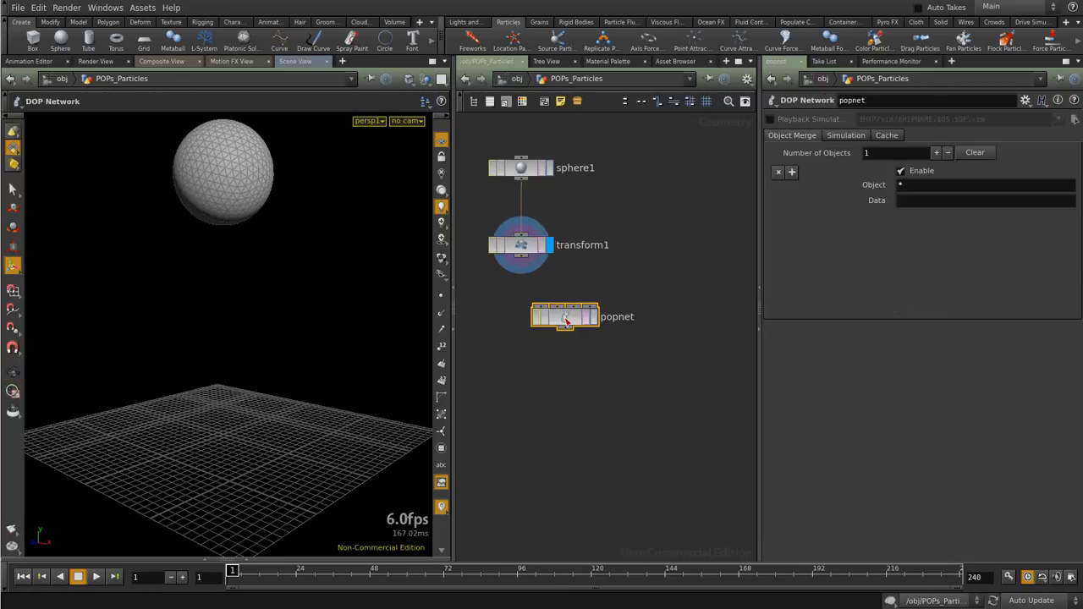
drag(566, 320, 633, 405)
drag(527, 259, 614, 404)
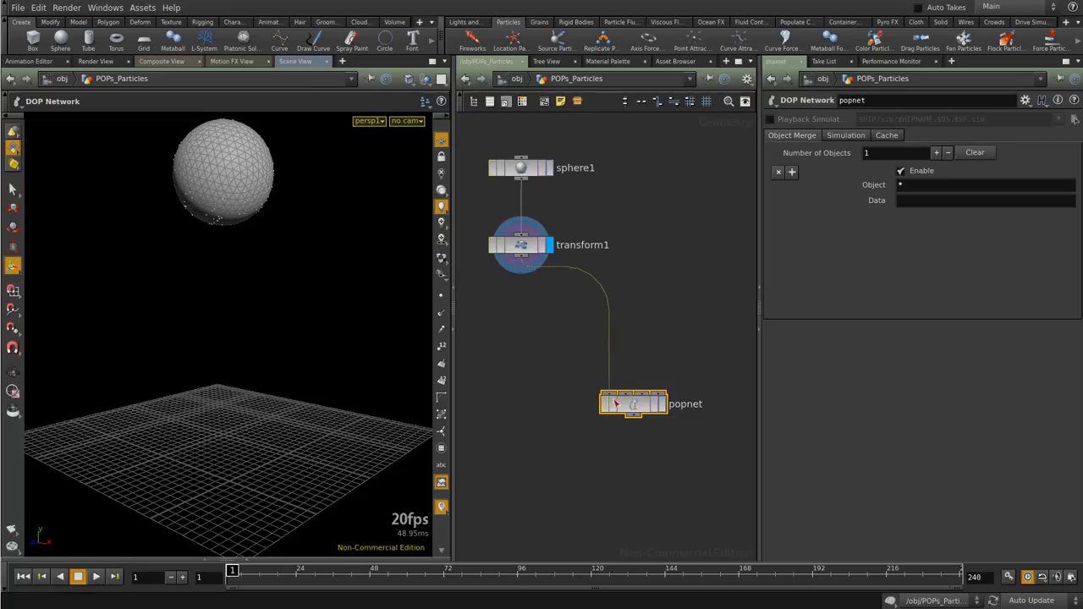
Go inside popnet and bring up the settings of its source_first_input node
scroll(614, 404, up, 6)
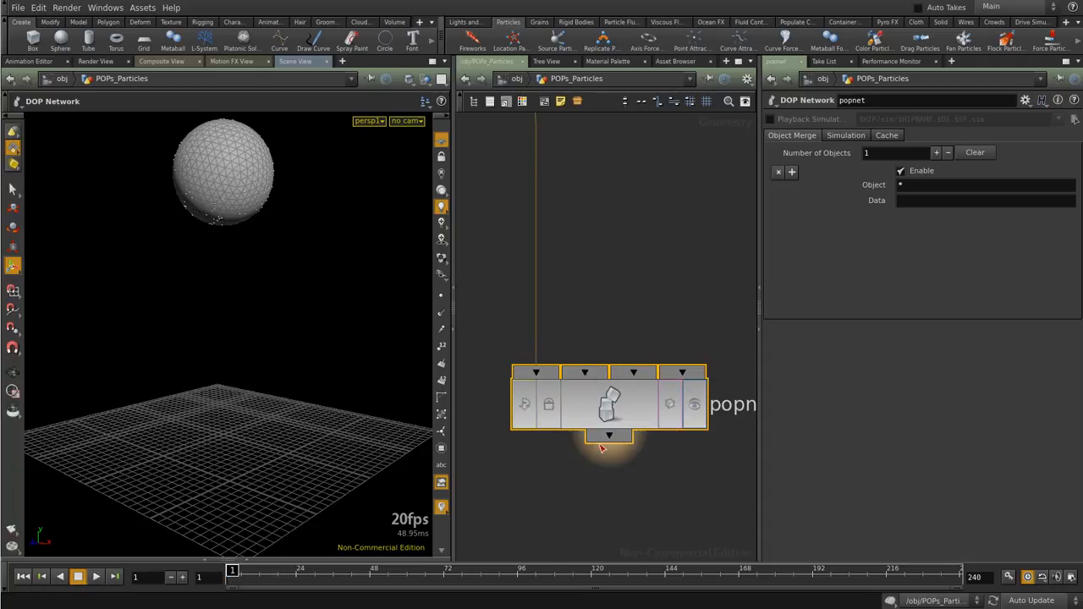
right_click(625, 433)
click(578, 247)
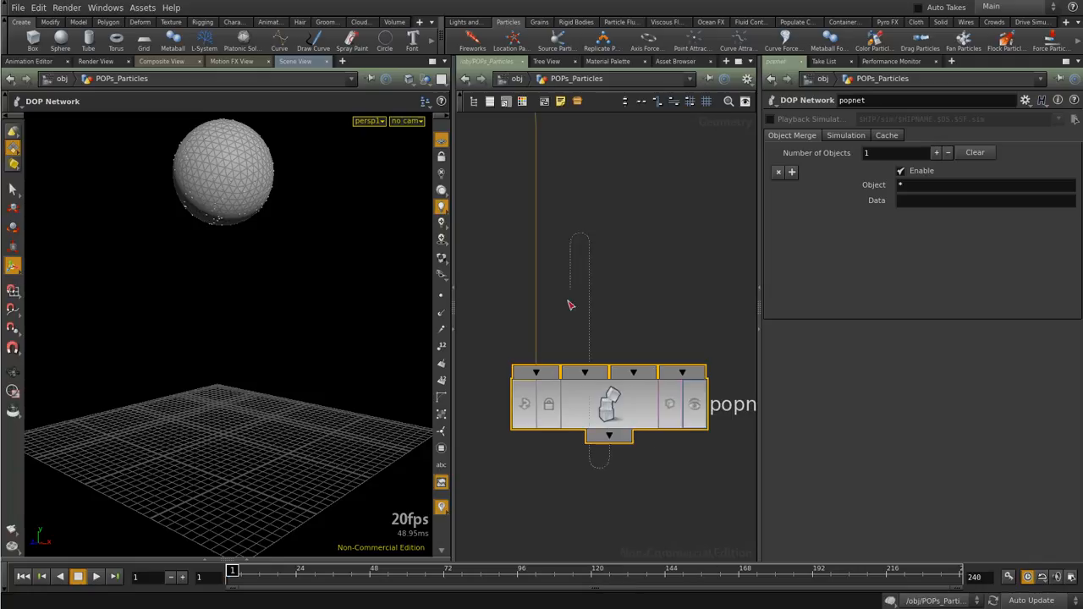
double_click(569, 394)
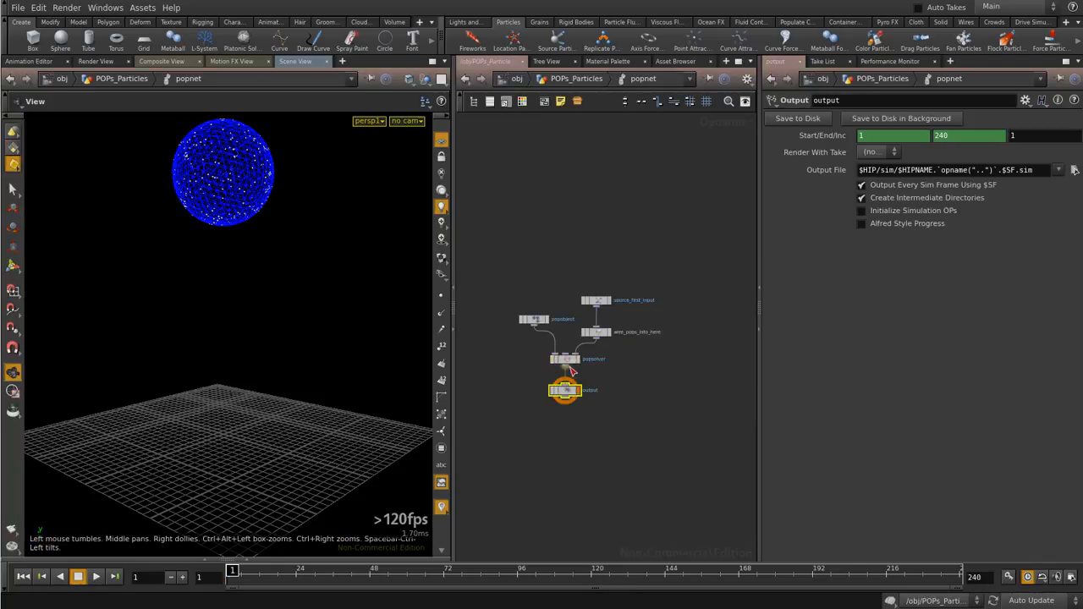
key(h)
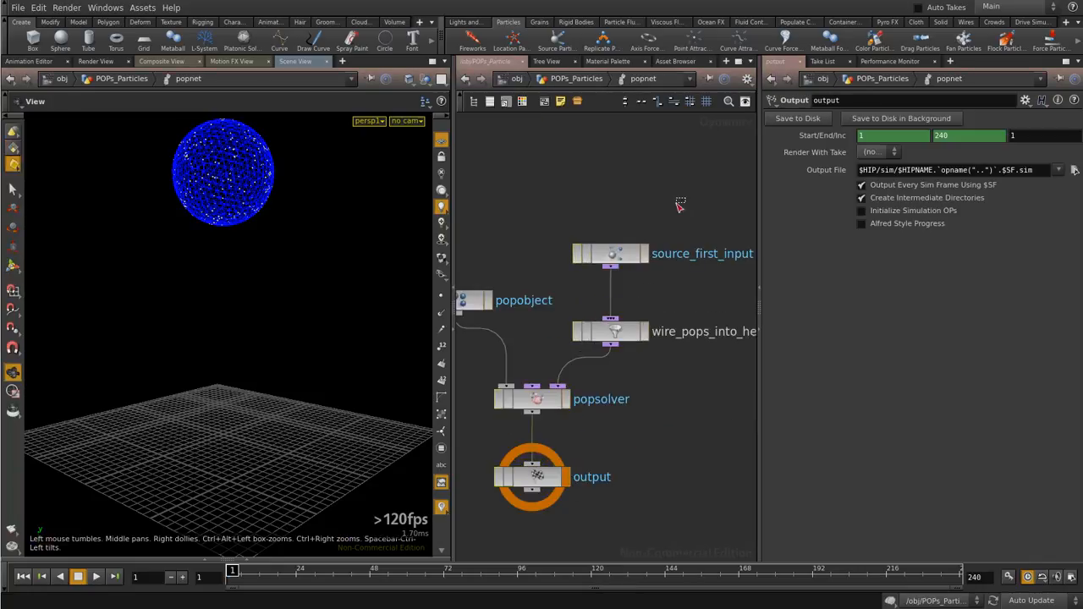
click(611, 253)
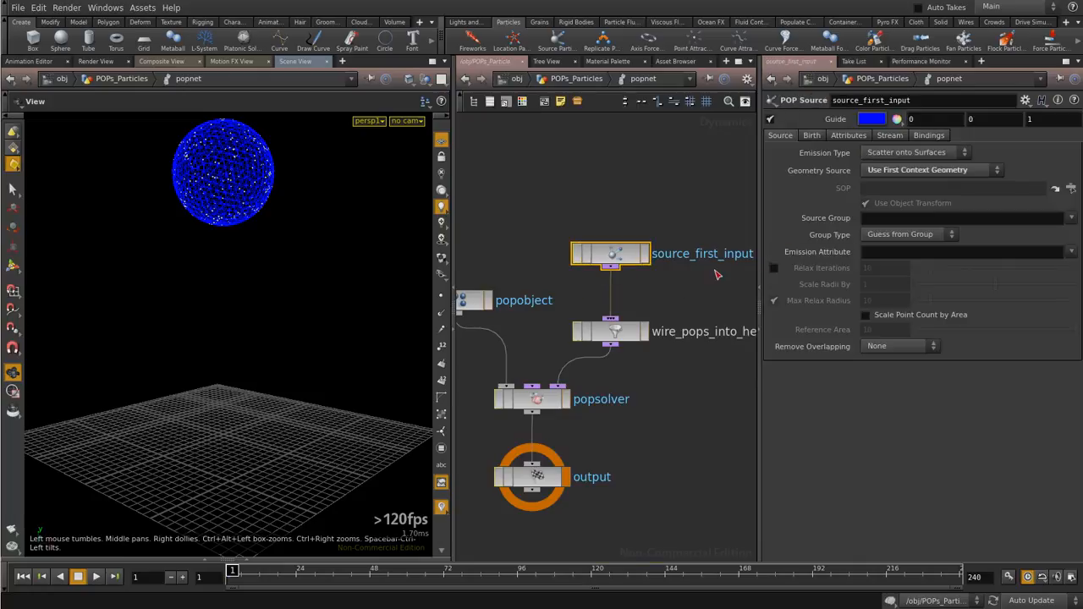
middle_drag(719, 275, 623, 267)
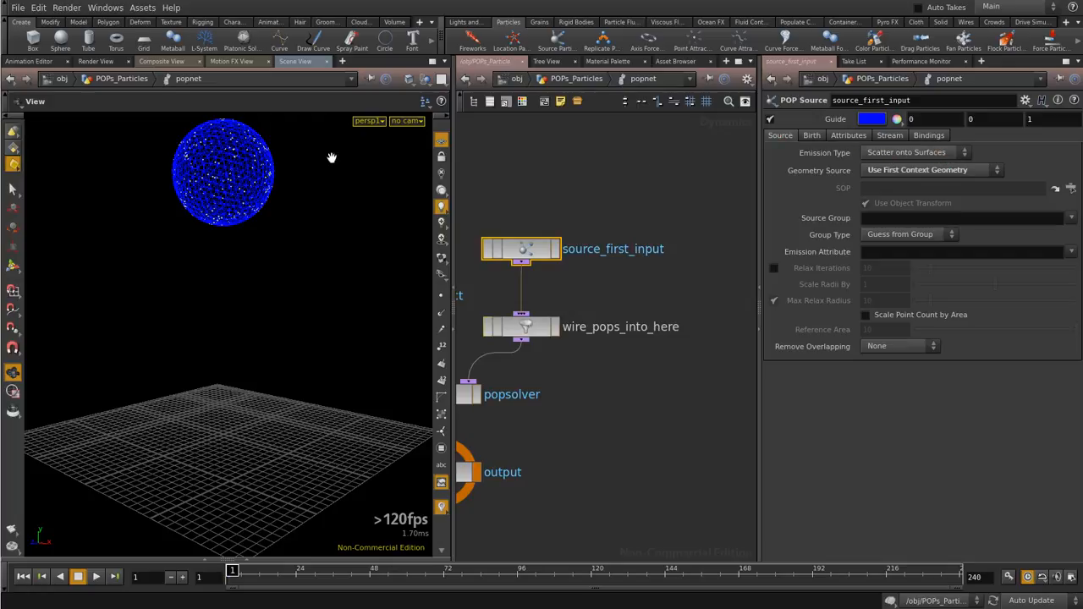
drag(237, 169, 239, 208)
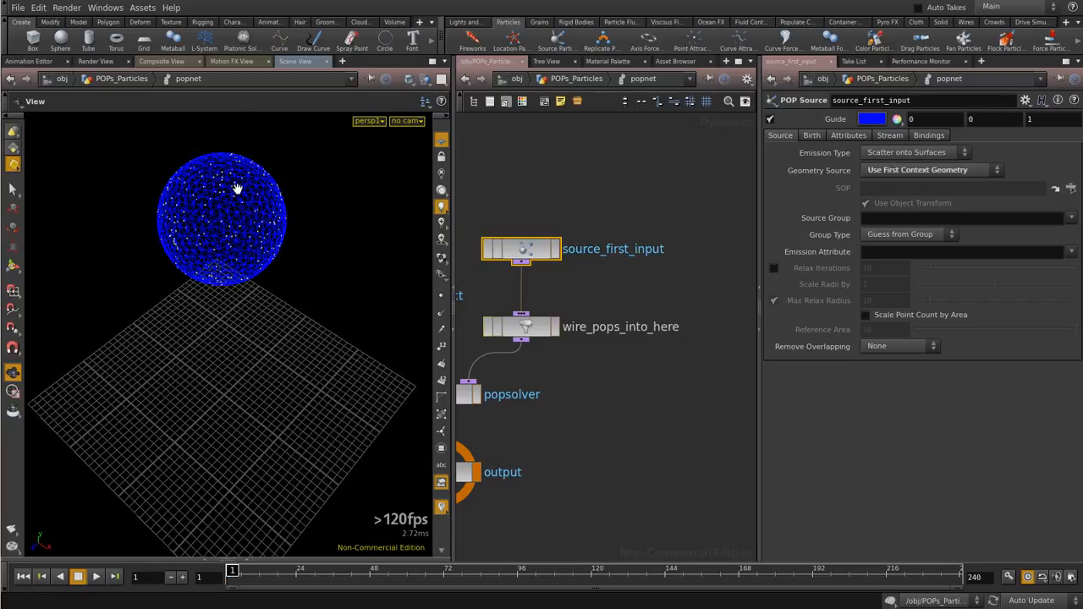
Play the simulation of particles emitted from the sphere's surface and return to frame 1
click(96, 577)
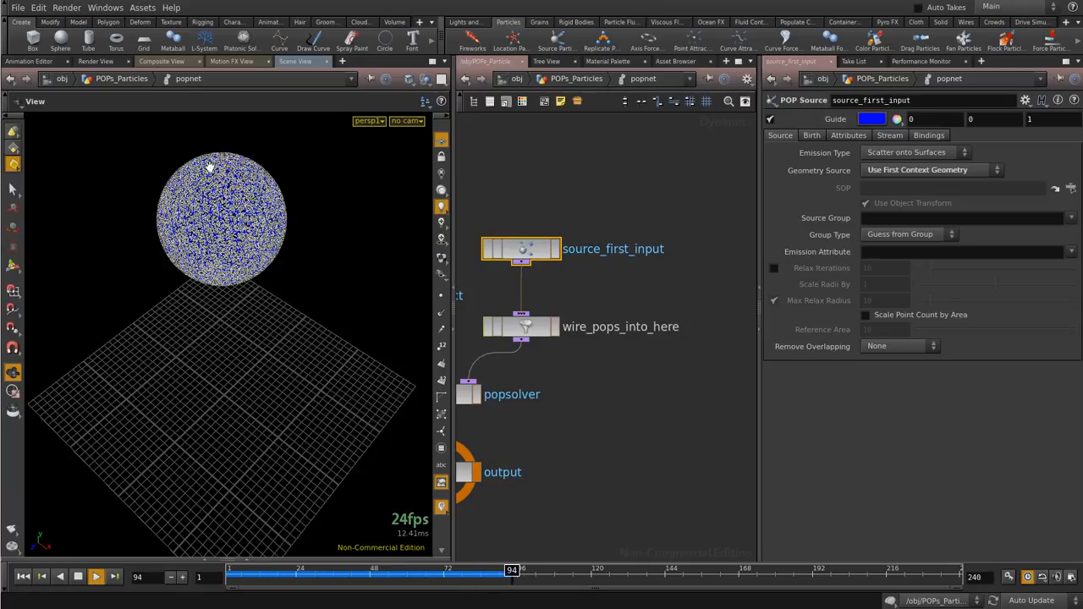
click(79, 577)
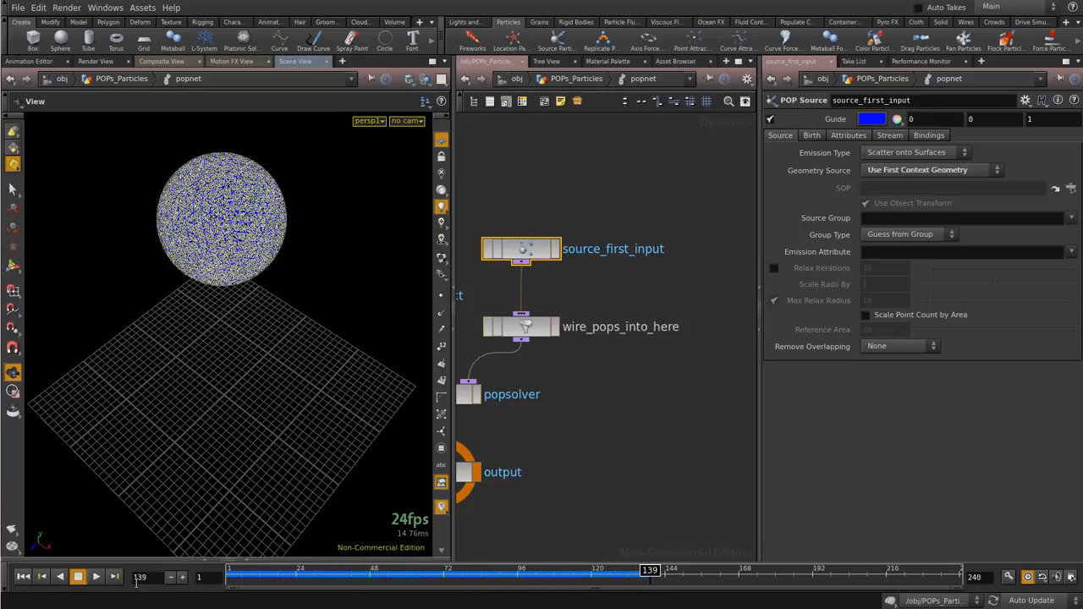
key(ctrl+Up)
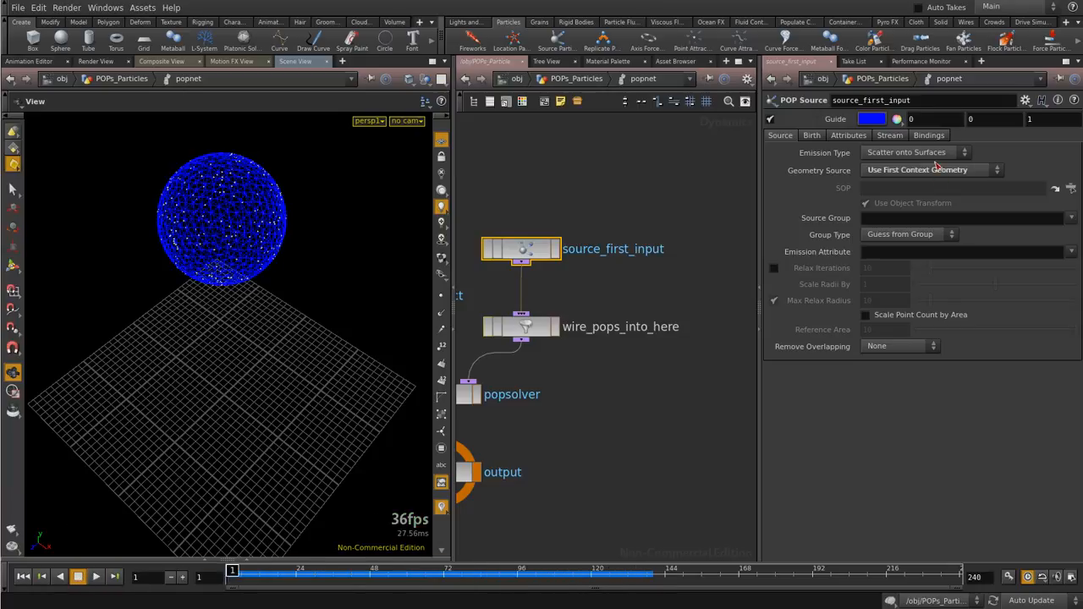
Try Use Parameter Values and Use DOP Objects as source_first_input's geometry source, and restore Use First Context Geometry
click(930, 170)
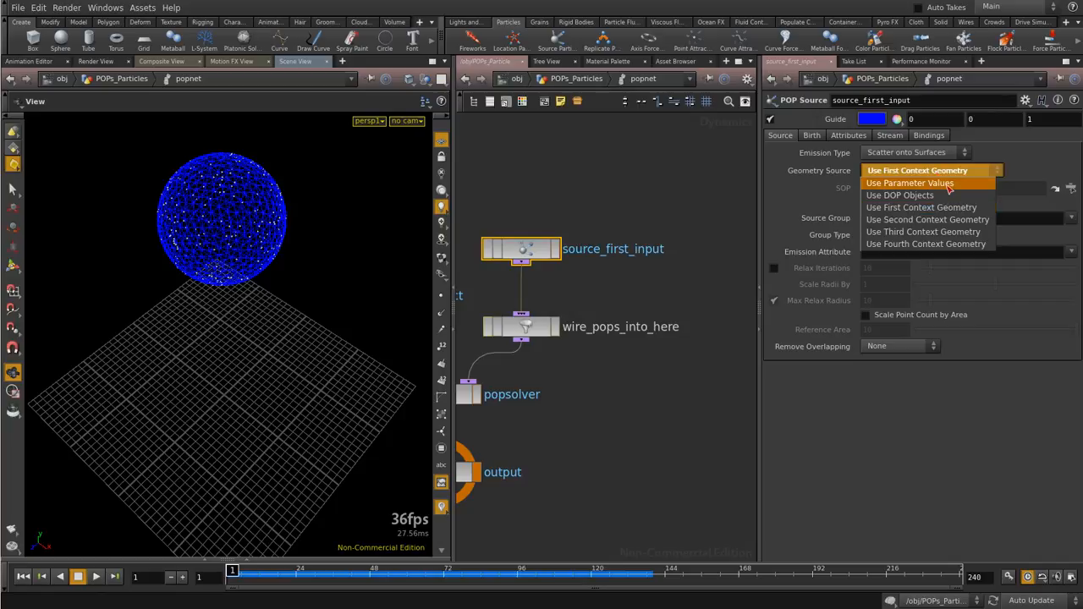
click(950, 184)
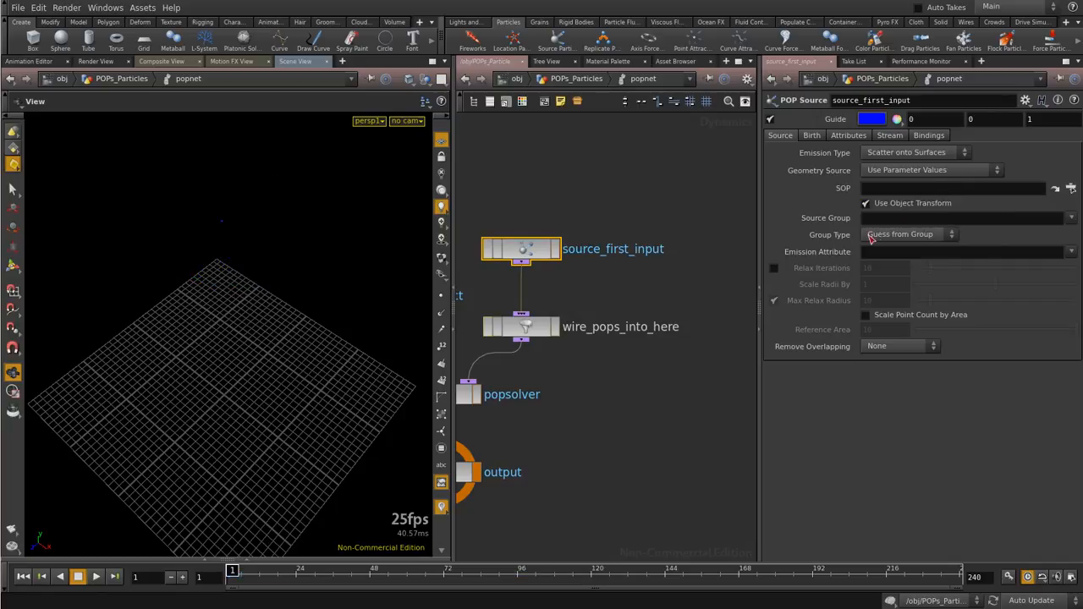
click(892, 173)
click(899, 196)
click(911, 172)
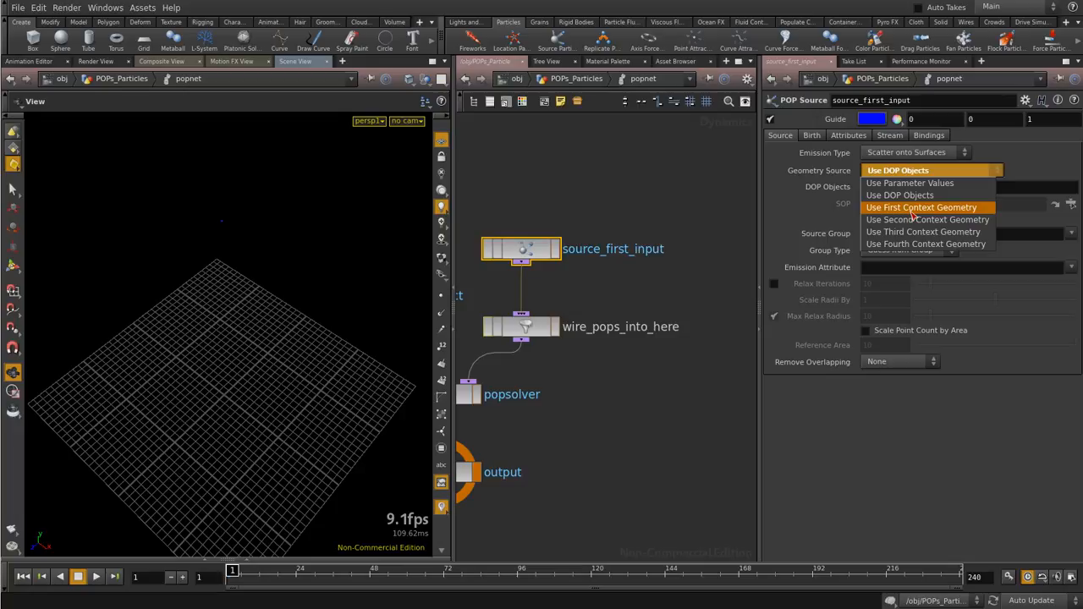
click(912, 212)
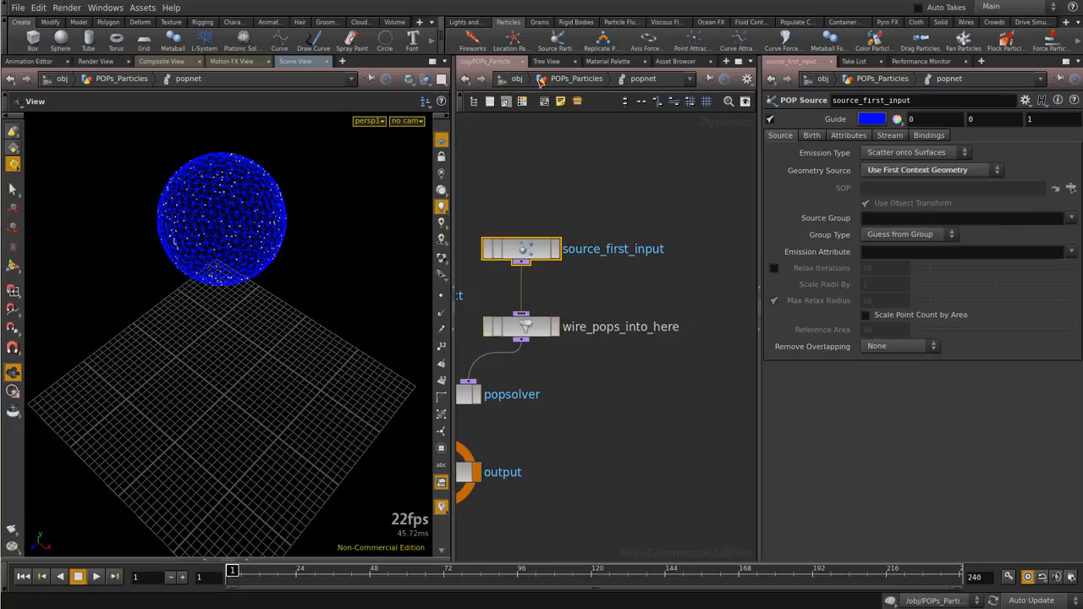
Go back up to POPs_Particles and add a Circle node beside transform1
click(583, 79)
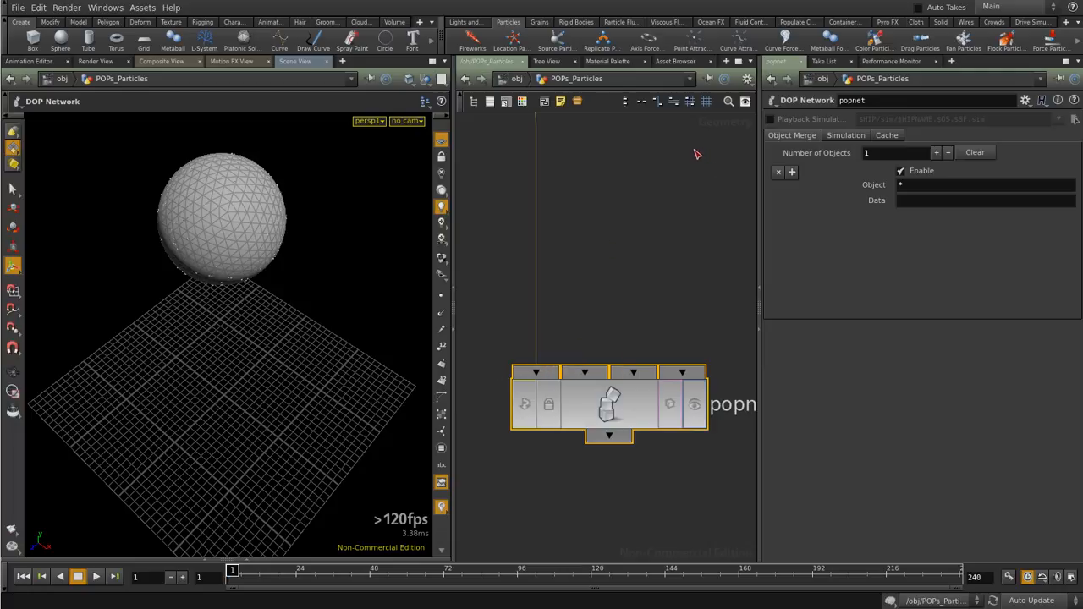
key(h)
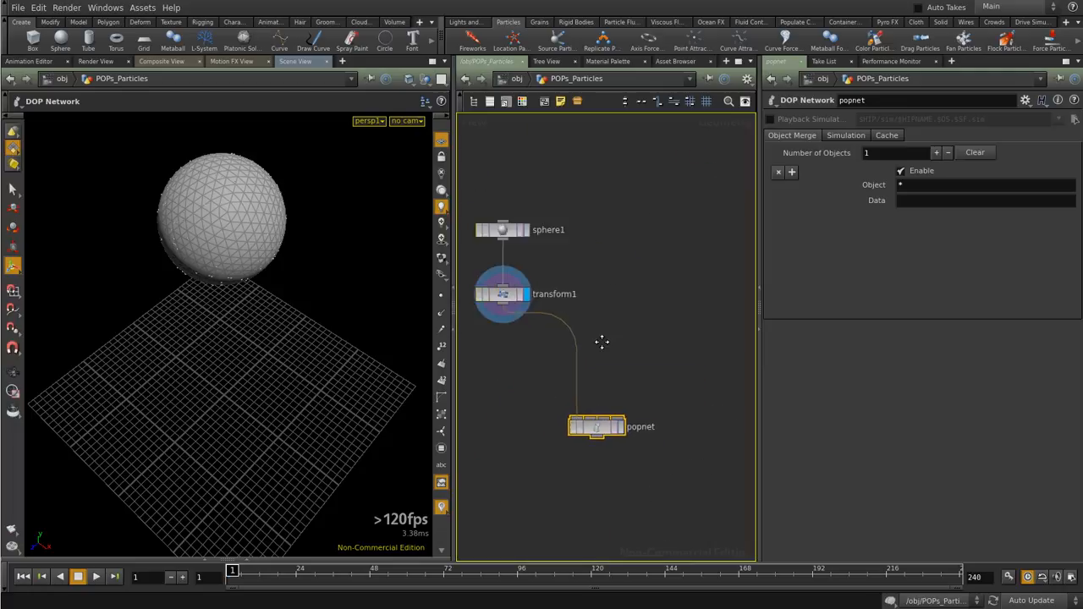
key(Tab)
text(cir)
key(Return)
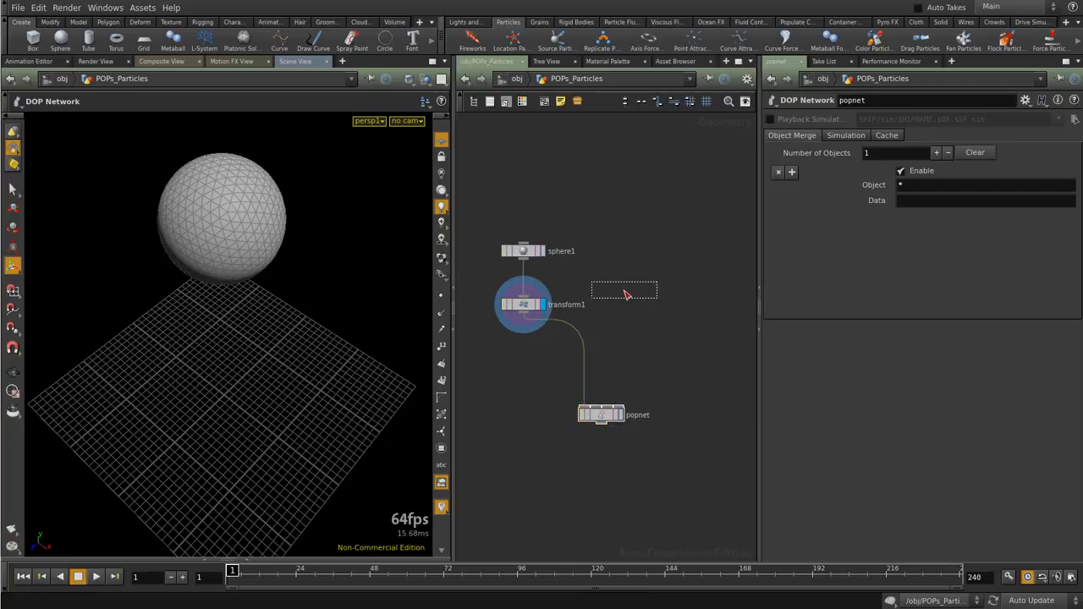
click(685, 275)
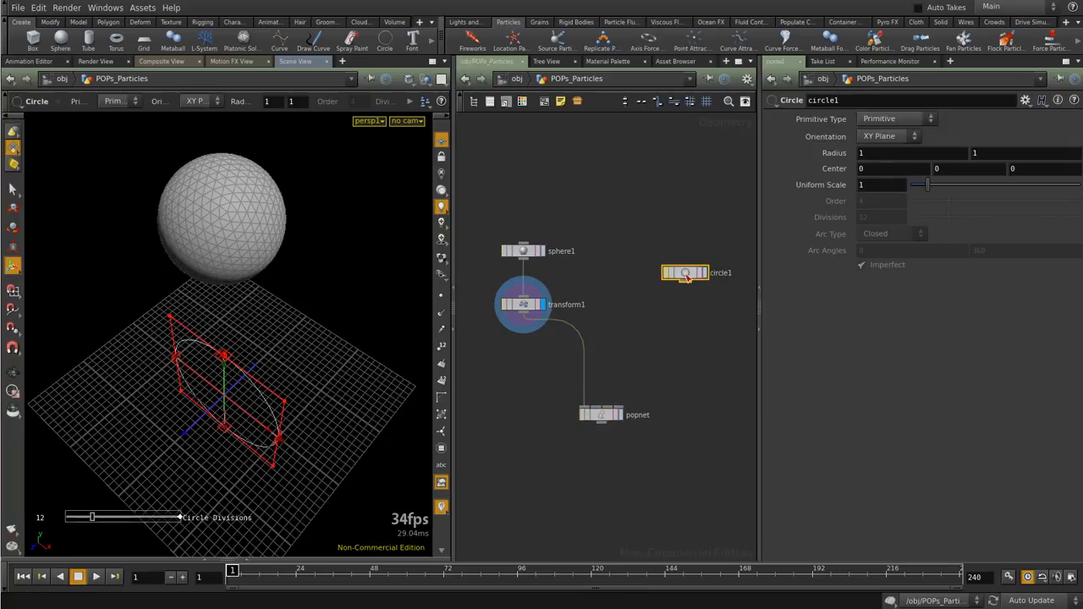
Keep the circle's type as Primitive and move it up and sideways so it stands beside the raised sphere
click(907, 119)
click(879, 120)
drag(392, 337, 223, 298)
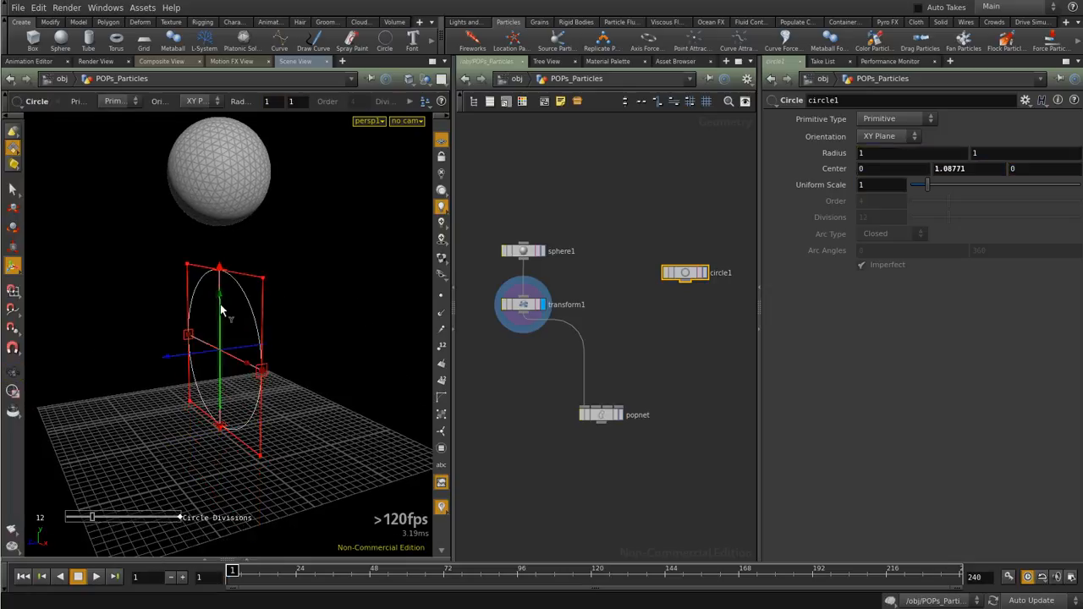
drag(195, 357, 328, 185)
Wire circle1 into popnet's second input and go inside popnet
drag(694, 288, 601, 417)
click(602, 418)
double_click(602, 418)
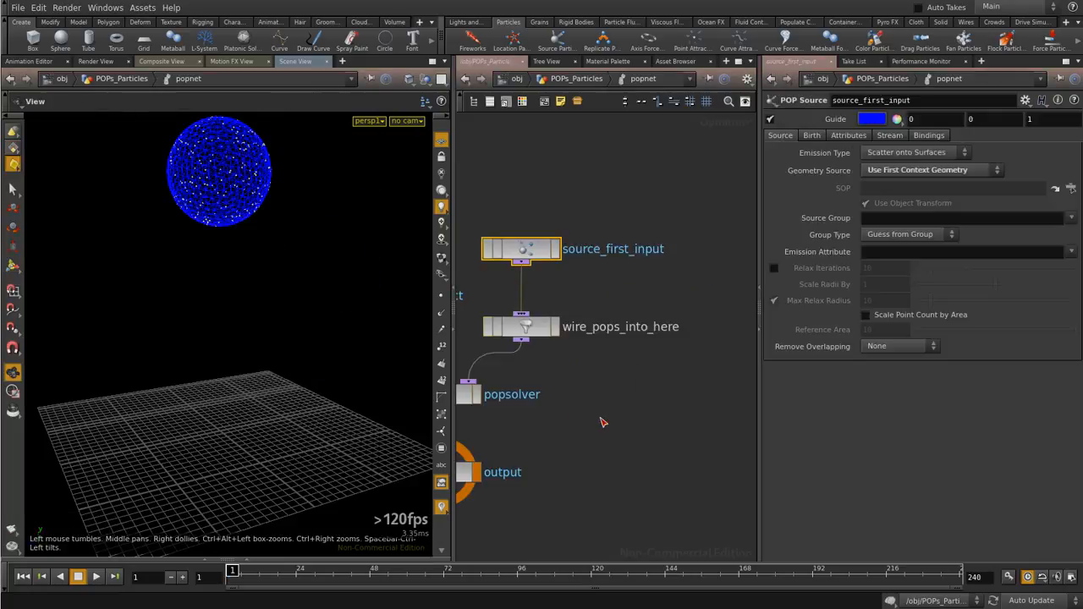
Test Use Second Context Geometry as source_first_input's geometry source by playing the simulation, and restore Use First Context Geometry at frame 1
click(917, 172)
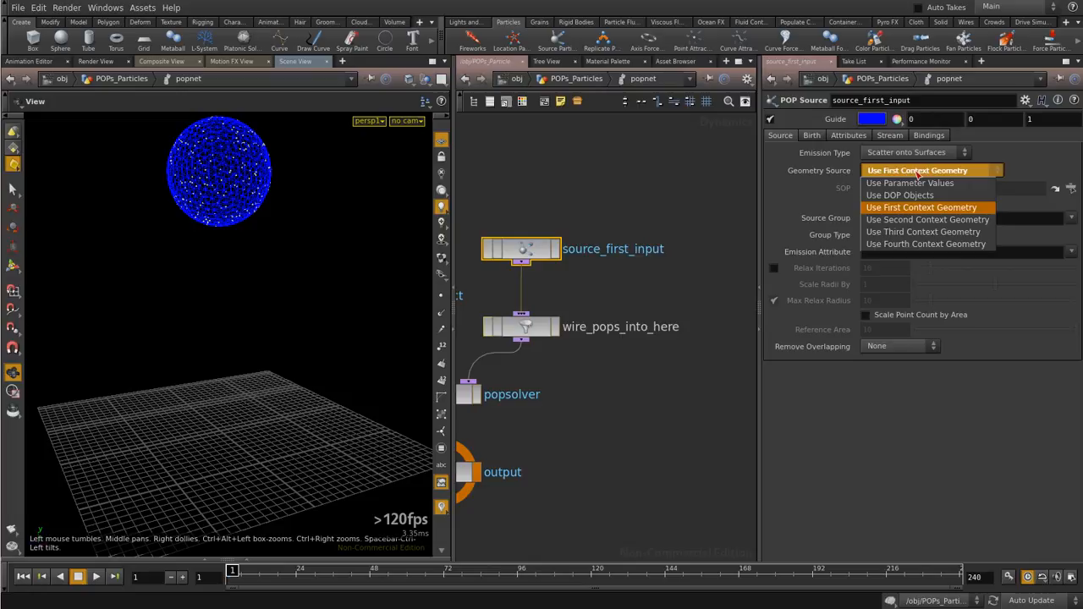
click(916, 217)
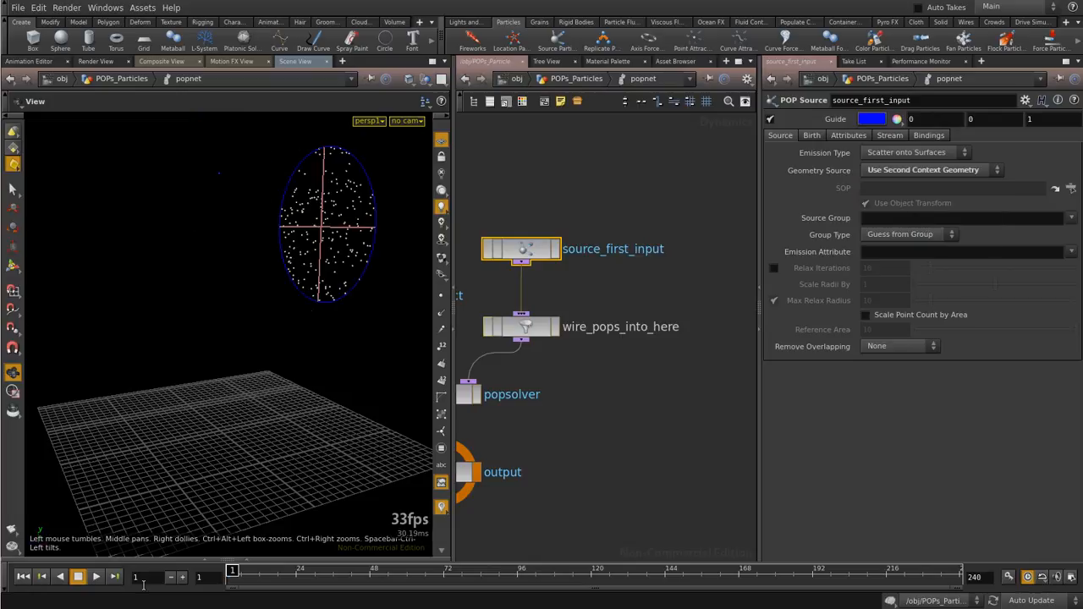
click(93, 579)
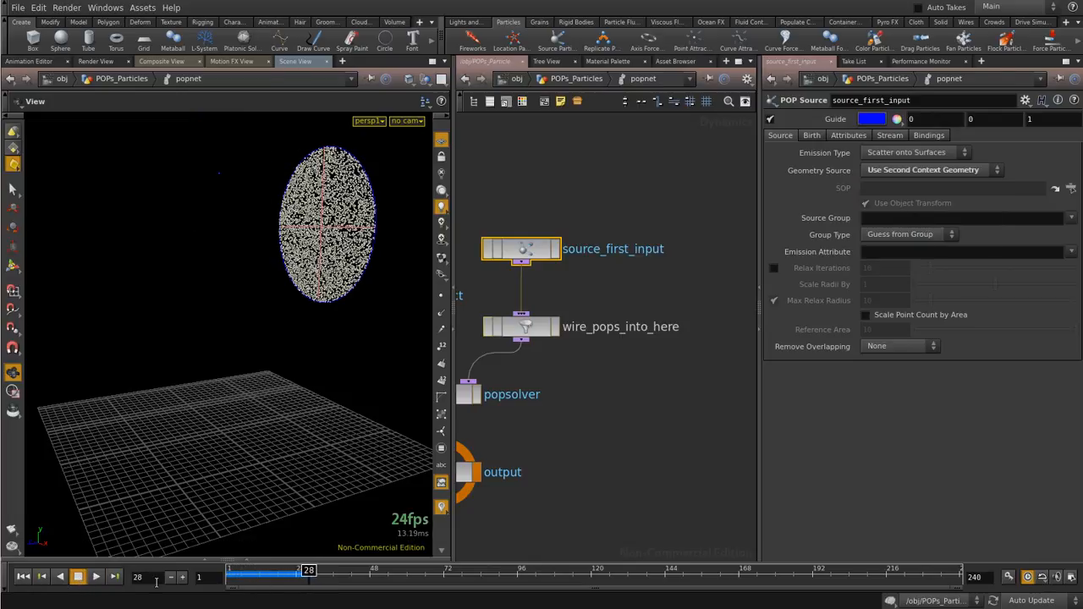
drag(307, 574, 228, 575)
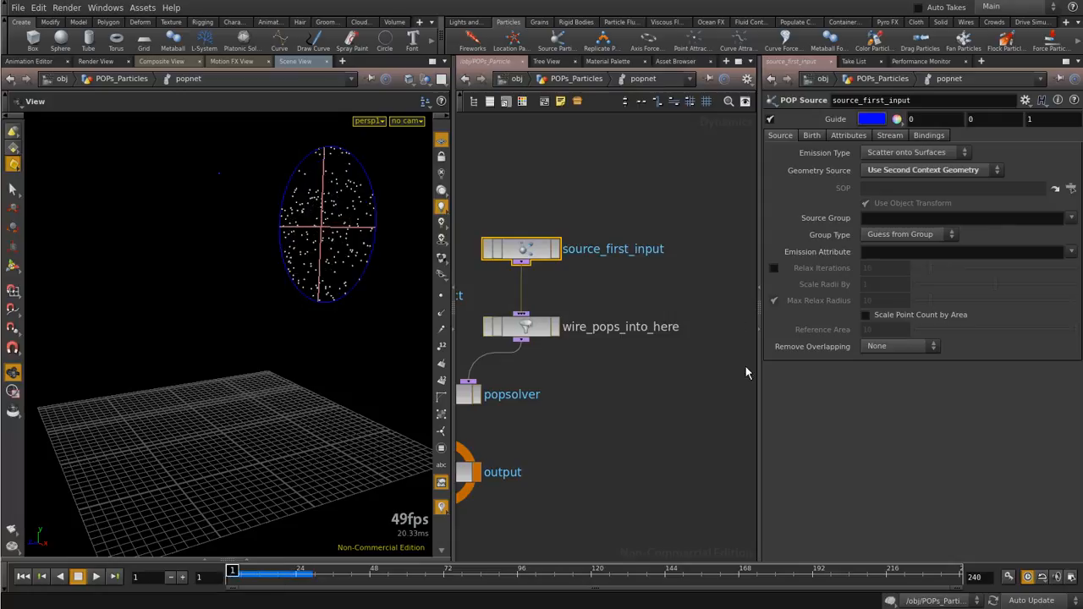
click(938, 171)
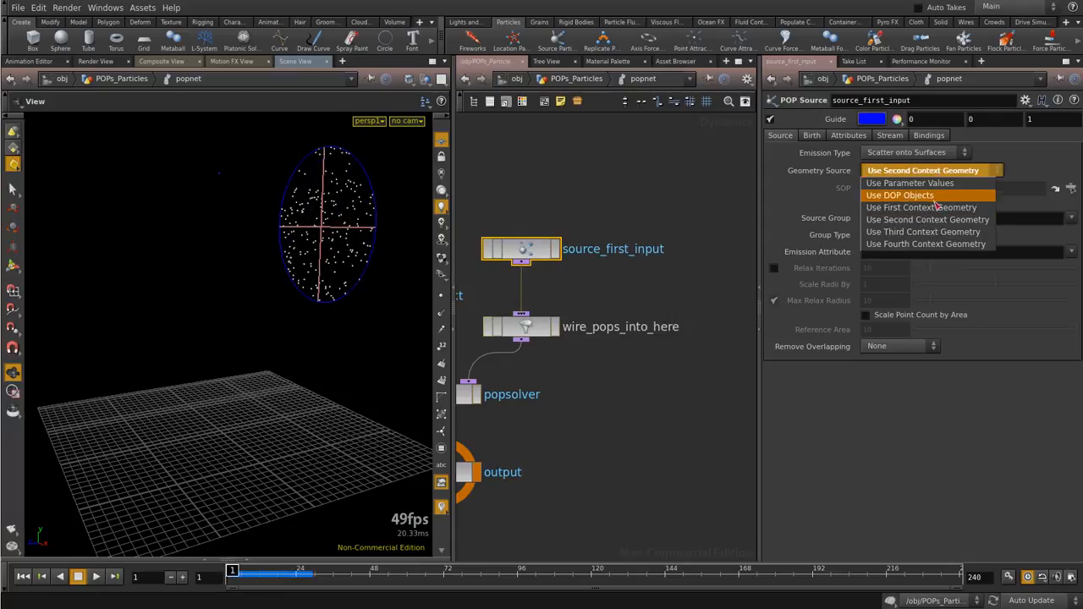
click(931, 208)
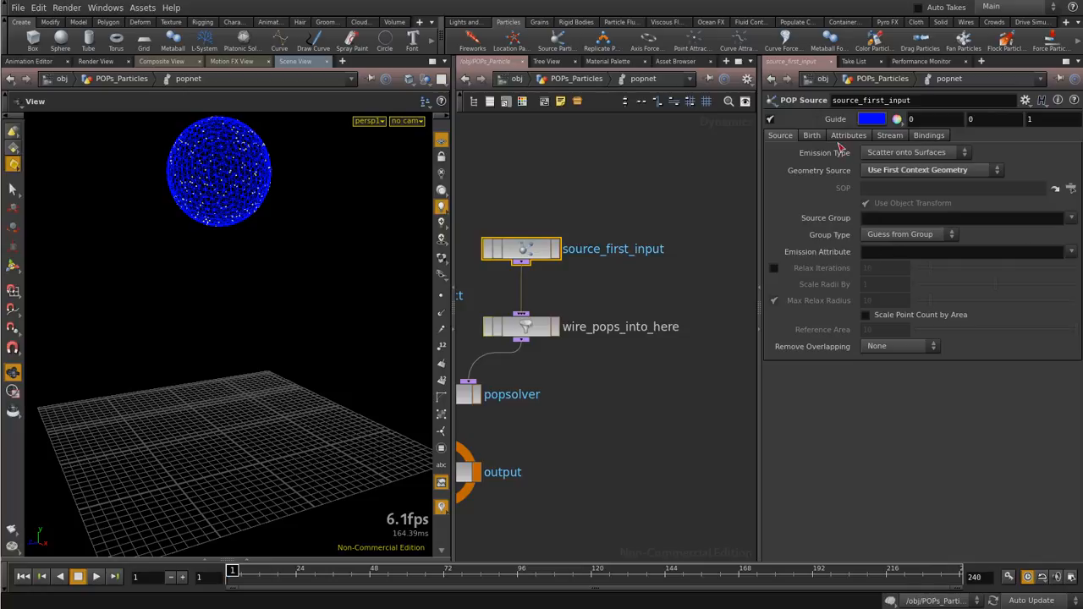
Test source_first_input's birth settings by setting Impulse Activation to 0 and playing the simulation
click(812, 136)
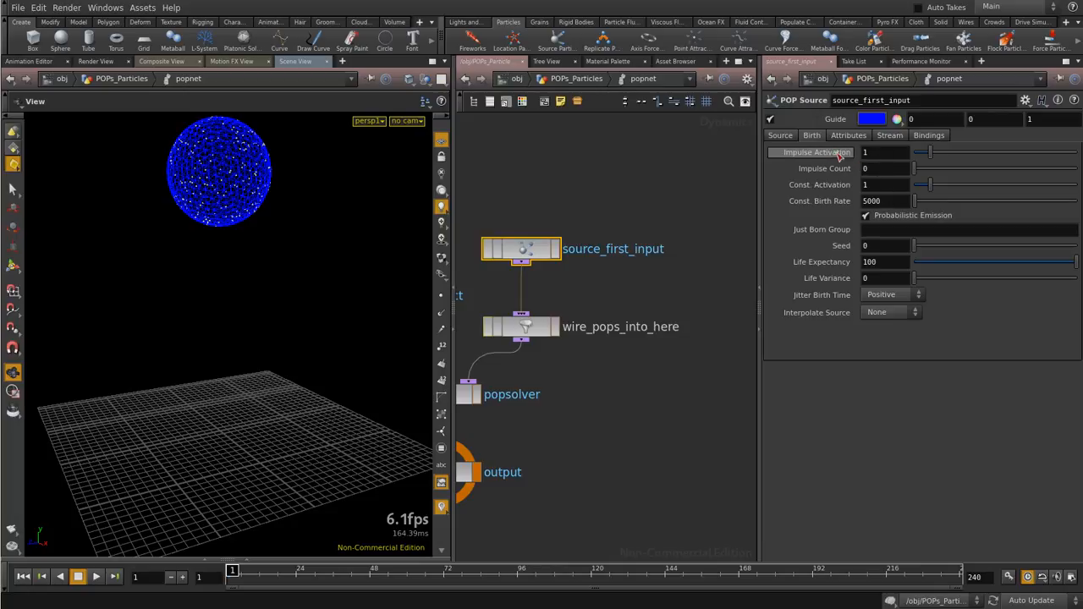
click(890, 153)
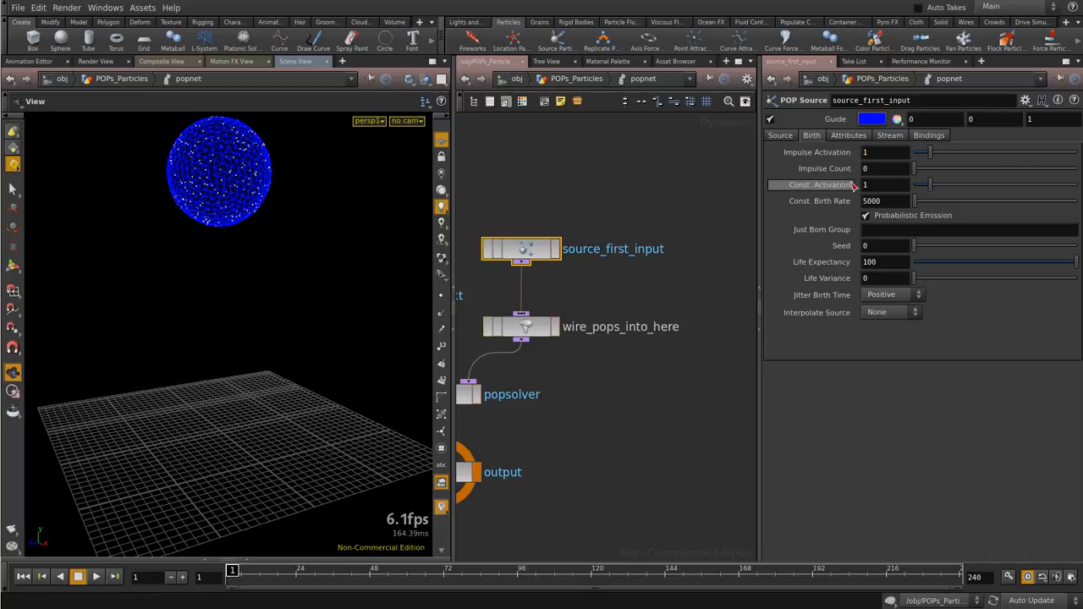
text(0)
key(Return)
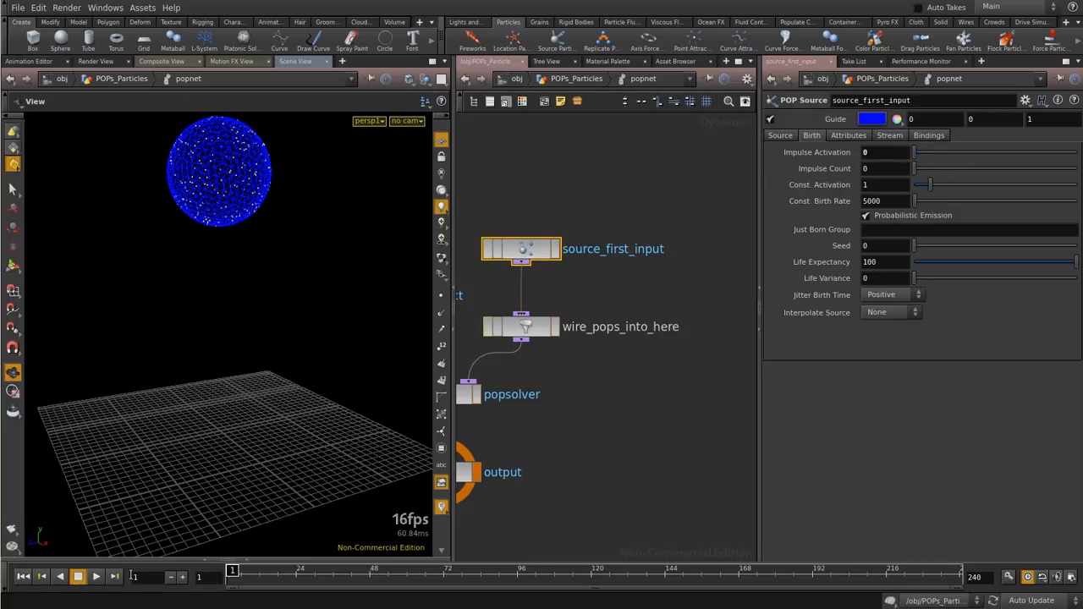
click(95, 576)
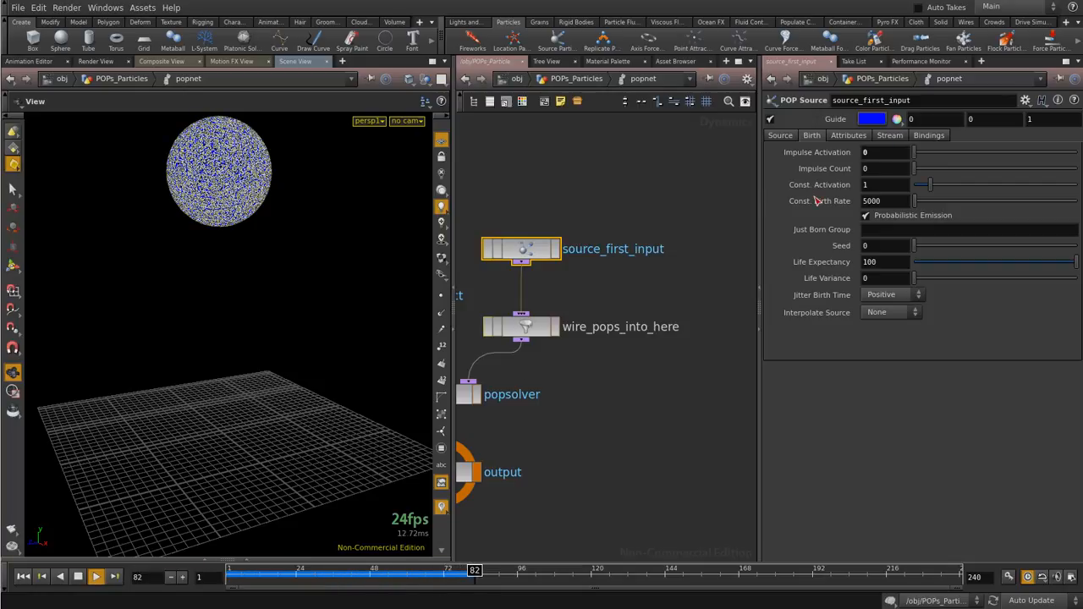
Set source_first_input's Const. Activation to 0 to test switching off the constant particle emission
double_click(864, 187)
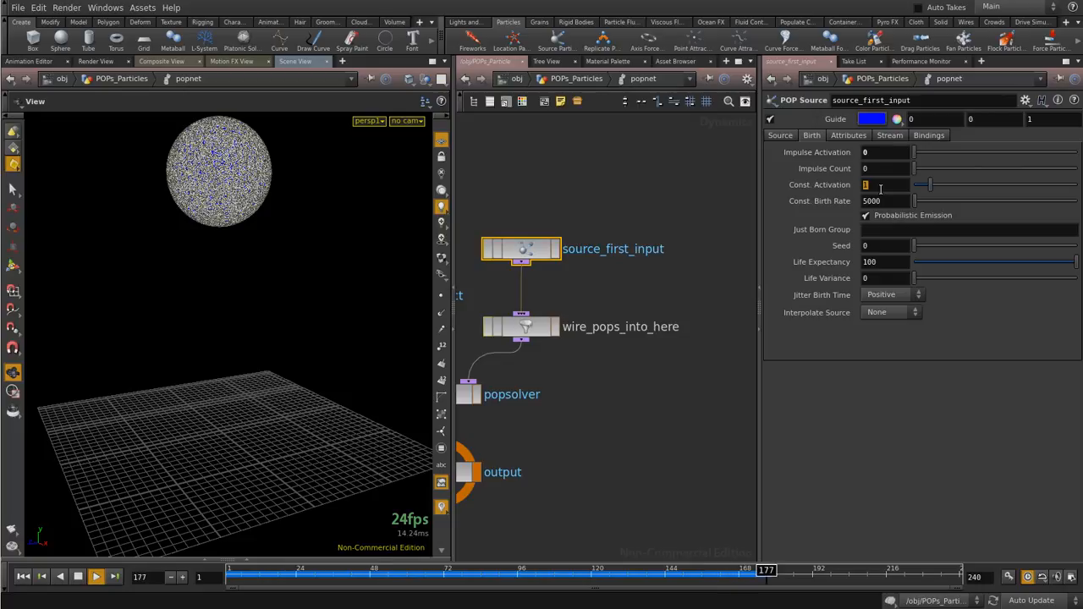
text(0)
key(Return)
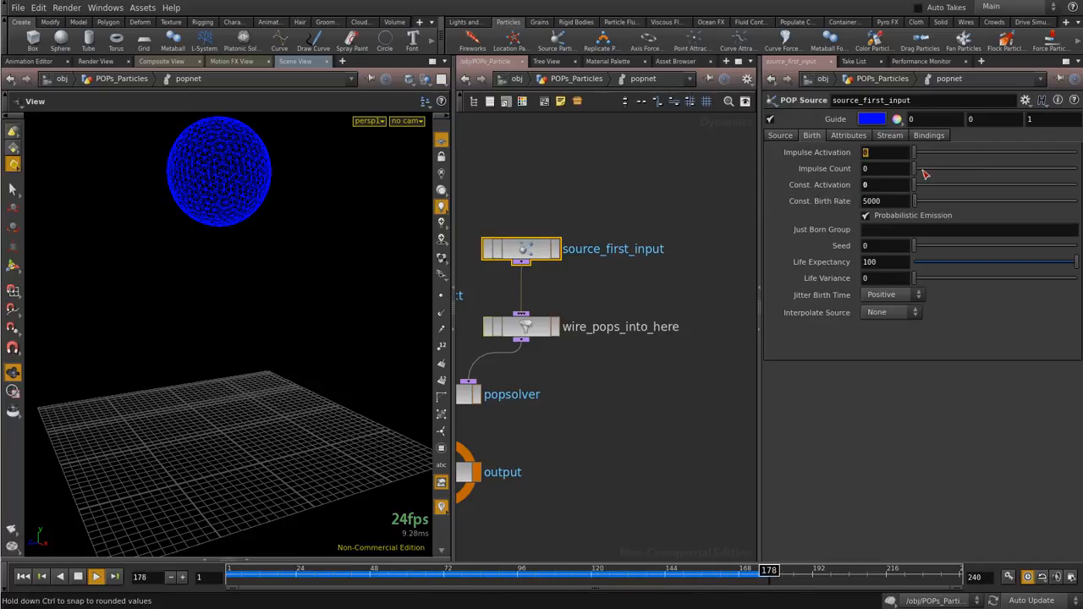
Set both Impulse Activation and Const. Activation of the POP Source back to 1
text(1)
key(Return)
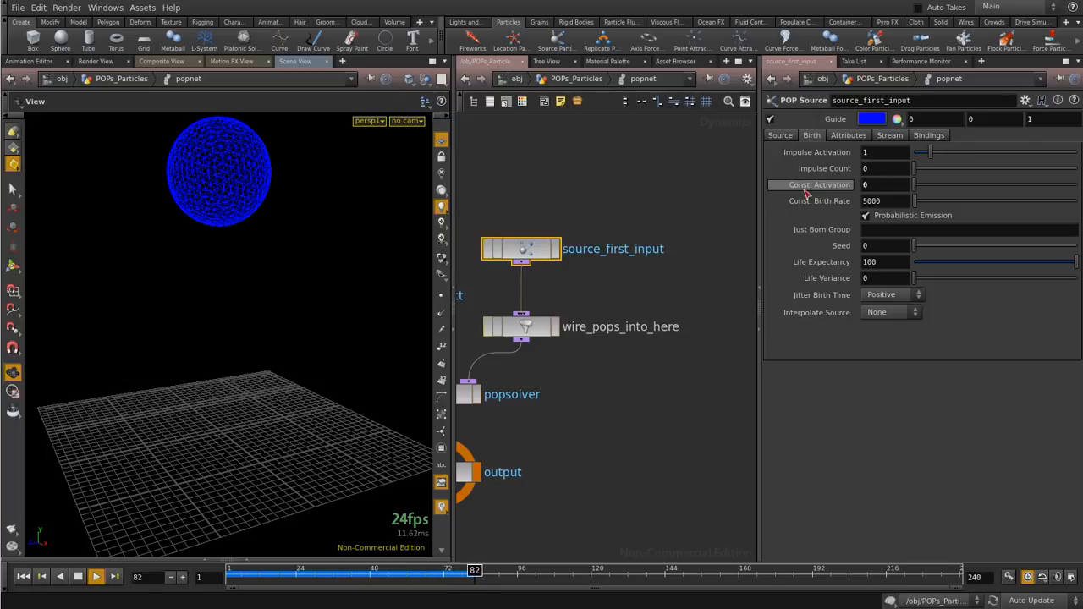
click(880, 185)
text(1)
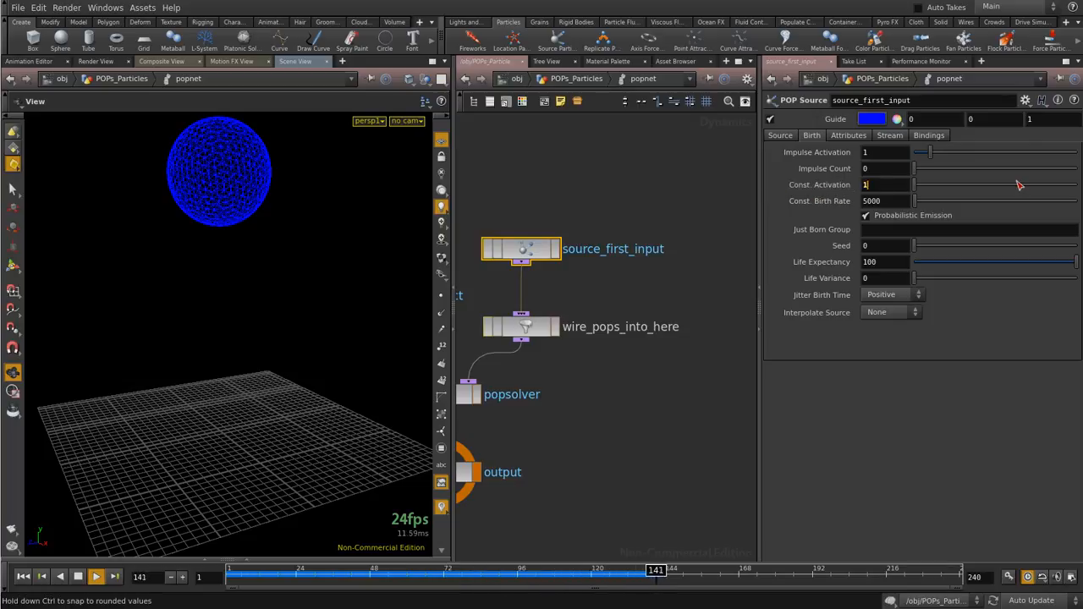
key(Return)
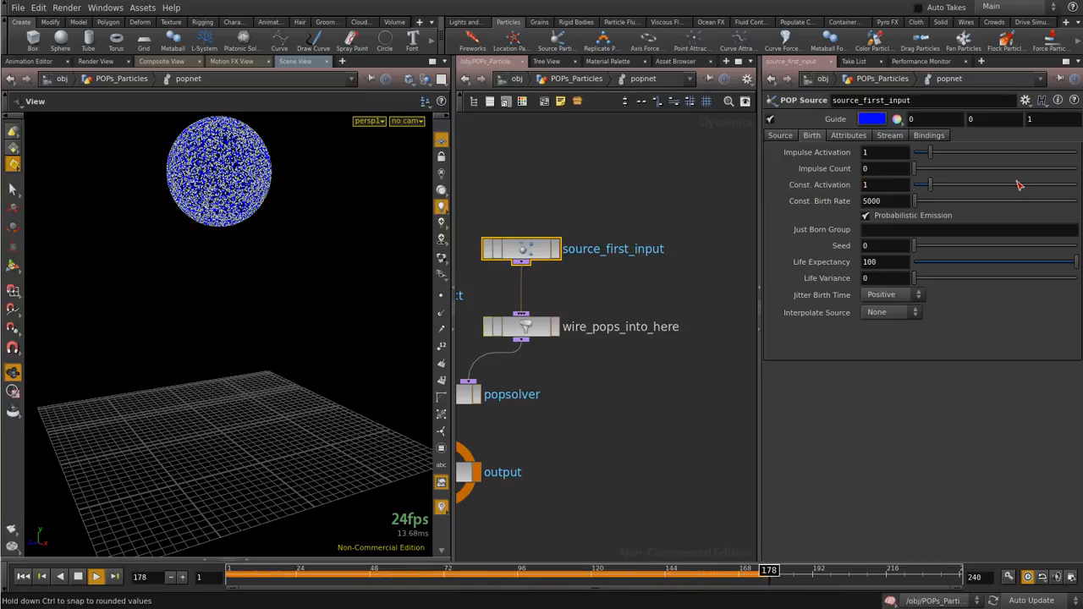
Leave Impulse Count at 0, stop the playback and return the timeline to frame 1
click(873, 170)
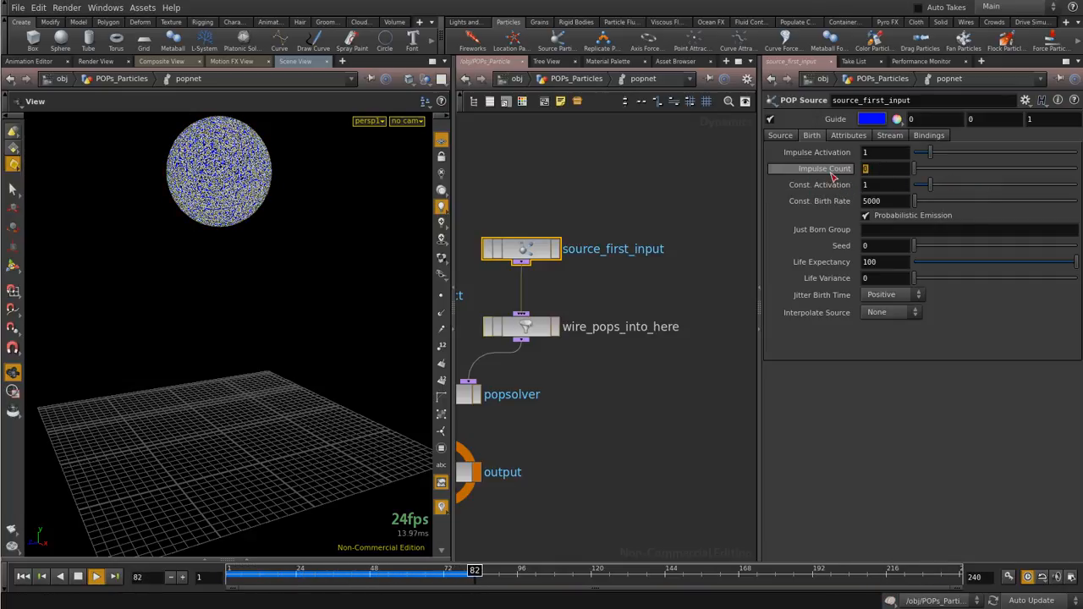
text(17)
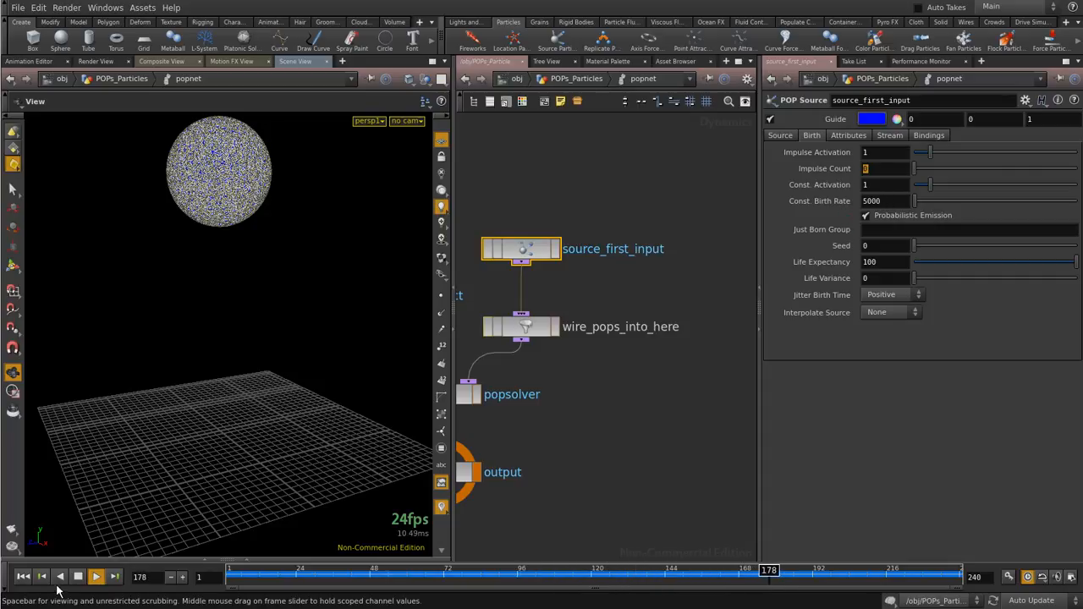
click(78, 578)
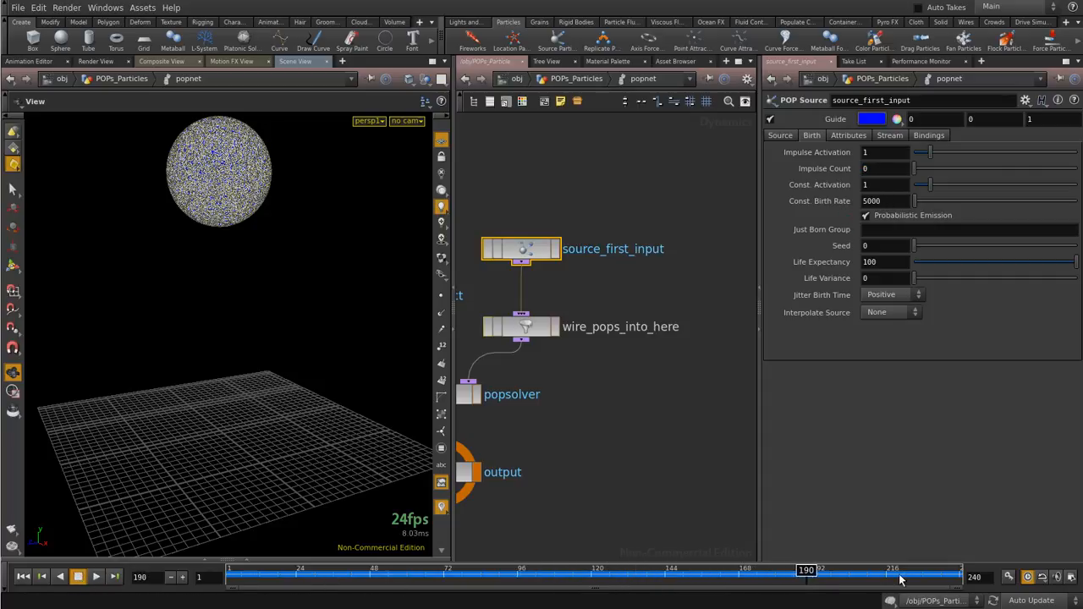
drag(805, 571, 225, 572)
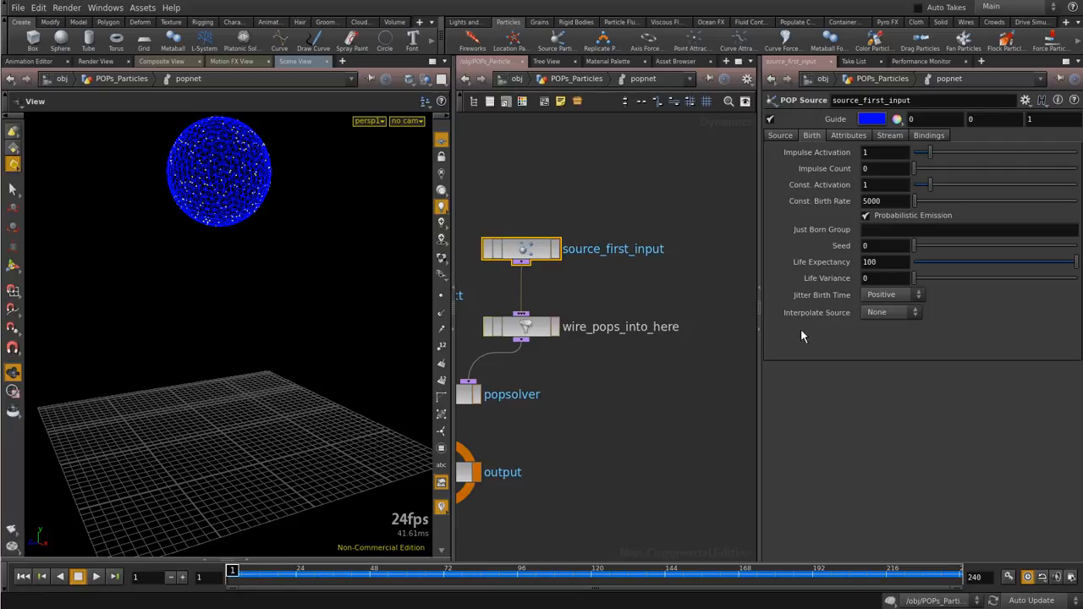
Scrub the timeline to frame 24 and check the scene's FPS in the Global Animation Options
drag(887, 201, 864, 201)
drag(231, 573, 301, 582)
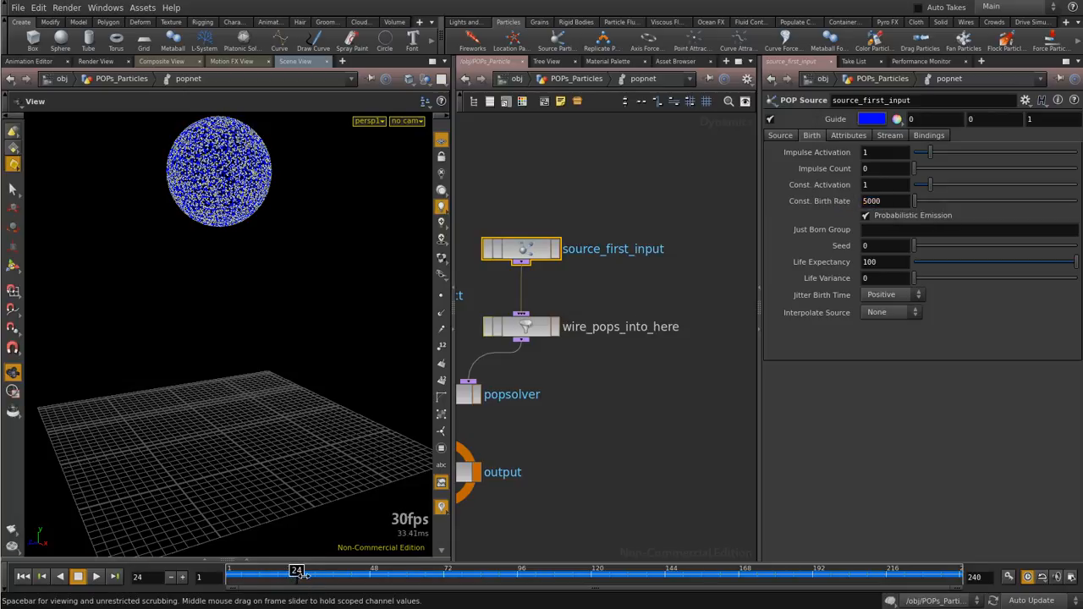
click(1071, 576)
drag(998, 405, 516, 181)
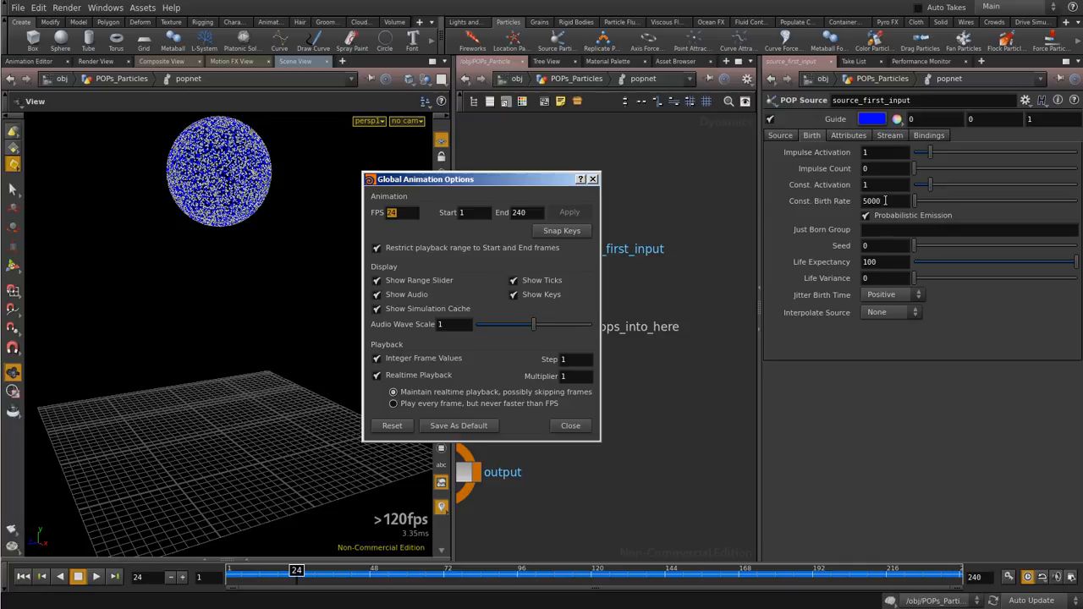
click(592, 180)
Set Const. Birth Rate to 1, play the simulation from frame 1 to watch particles appear on the sphere, and stop it
click(905, 201)
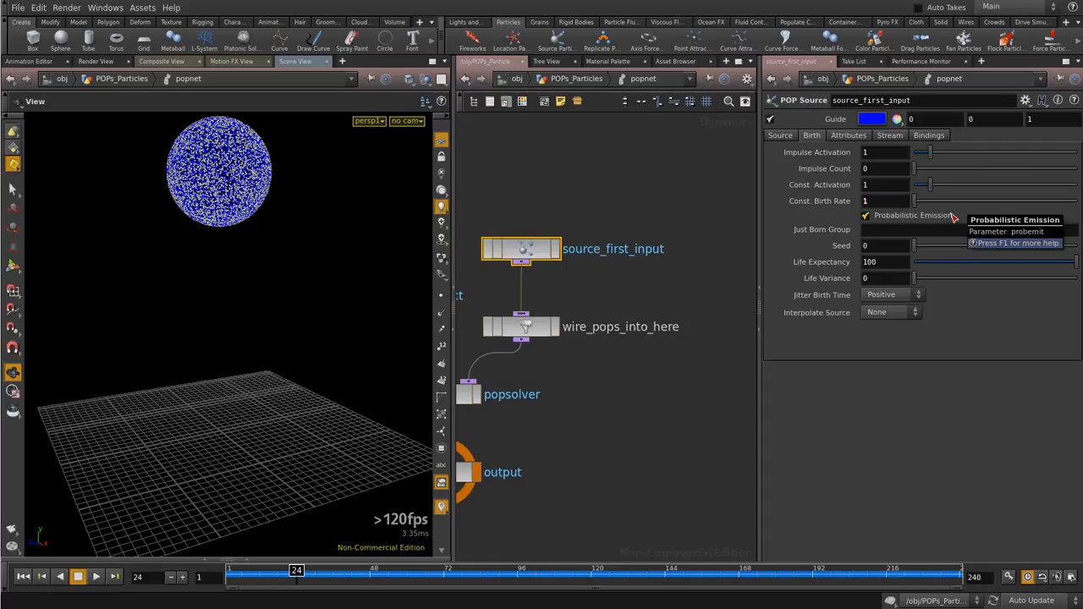
click(23, 577)
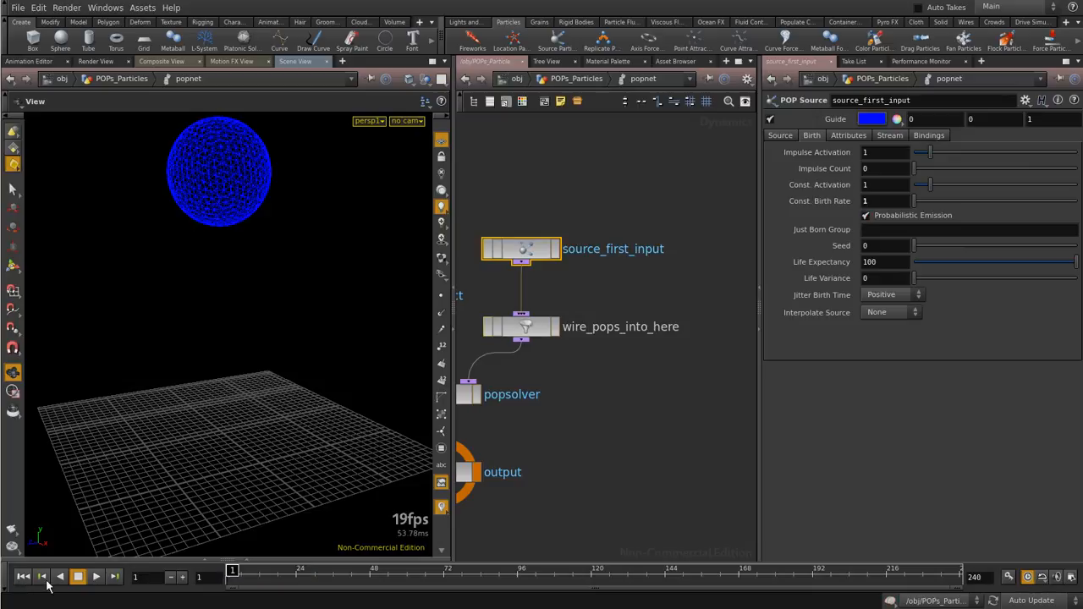
click(95, 578)
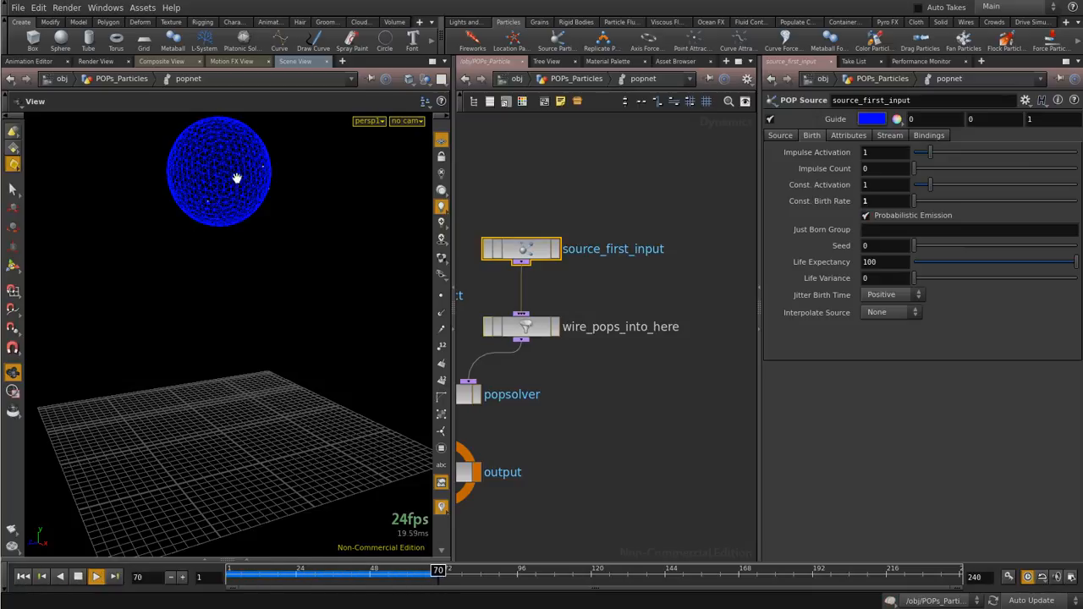
drag(271, 196, 341, 395)
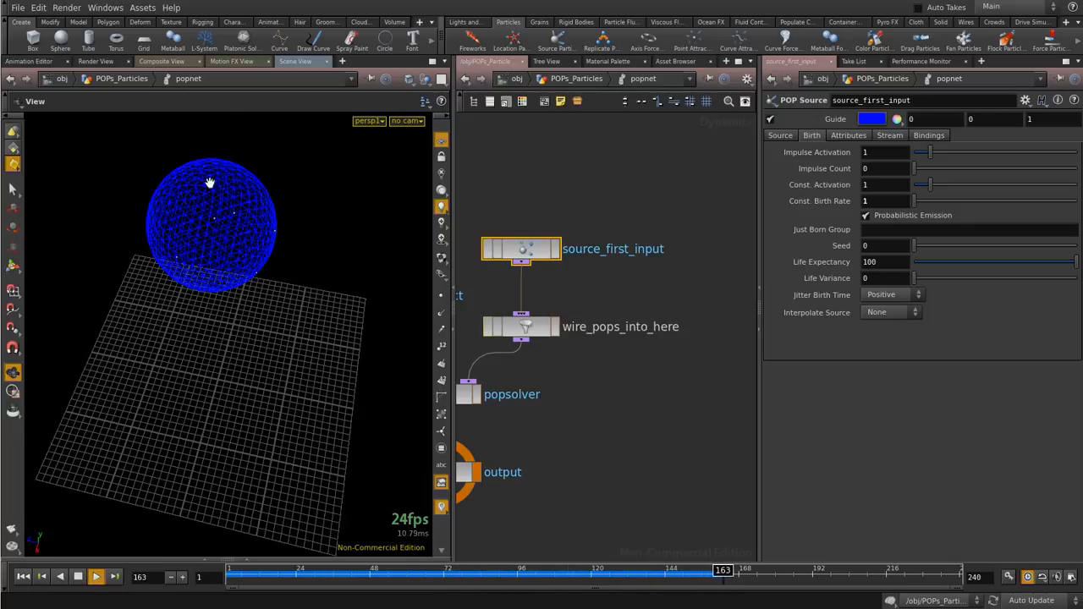
click(80, 576)
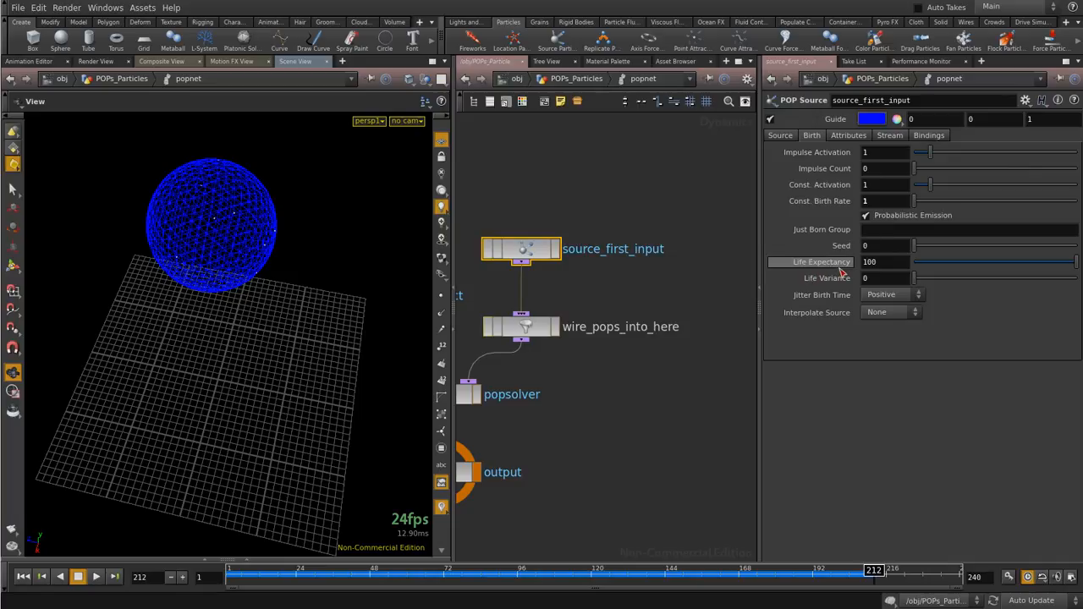
Return the timeline to frame 1, set the particles' Life Expectancy to 1, and play the simulation
click(901, 263)
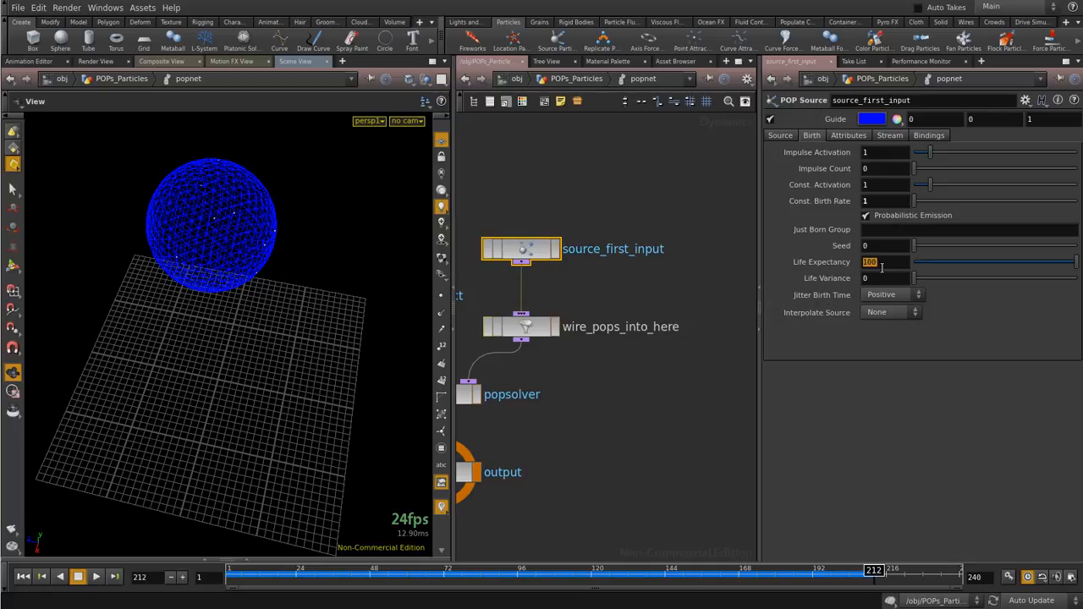
double_click(894, 263)
click(893, 263)
key(Return)
drag(329, 575, 195, 579)
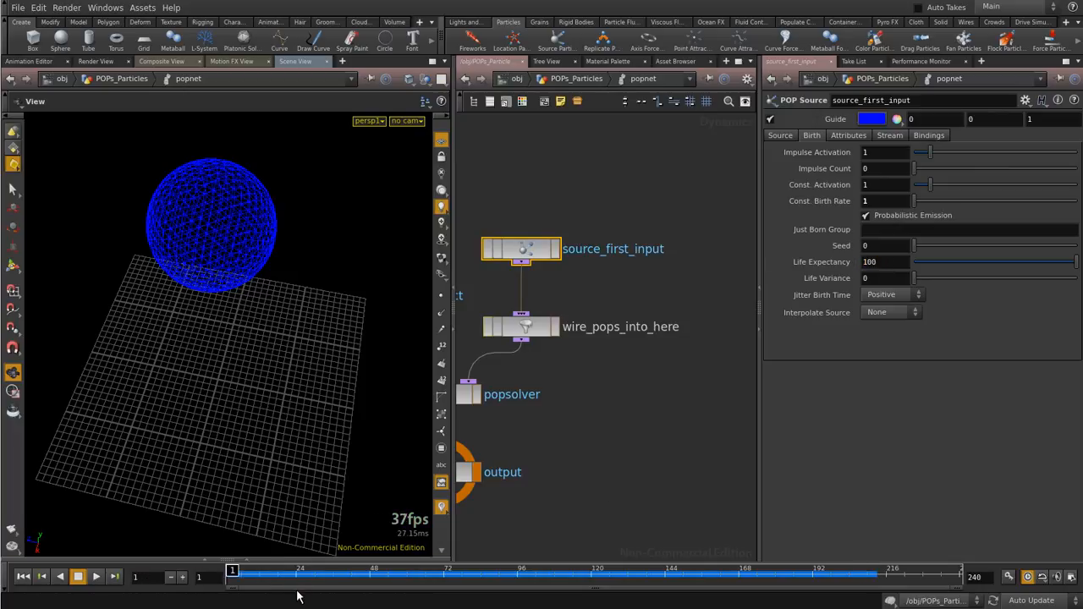
drag(898, 263, 836, 263)
key(Return)
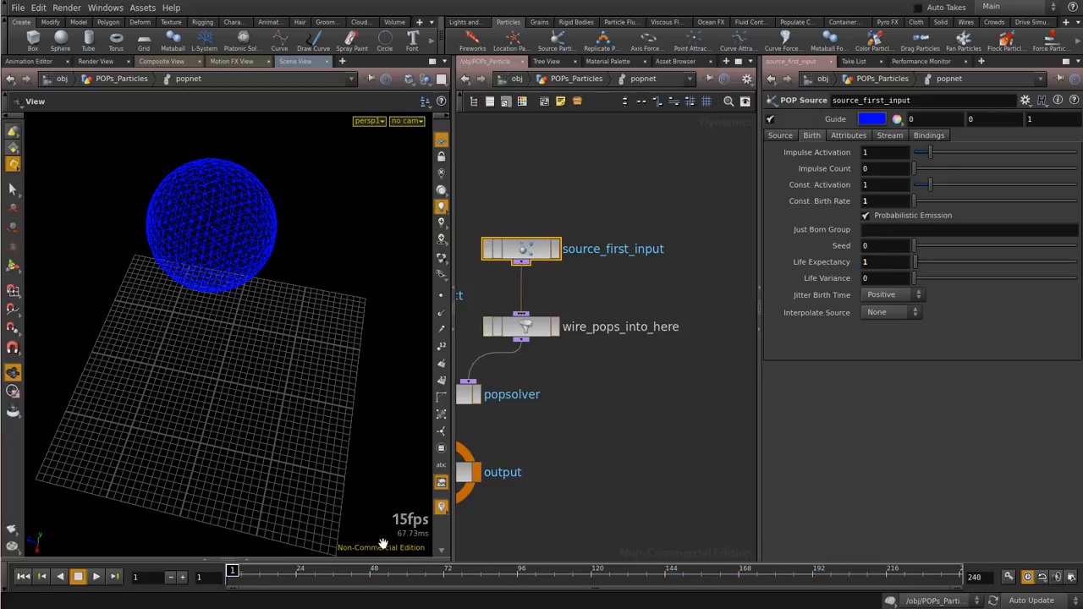
click(98, 577)
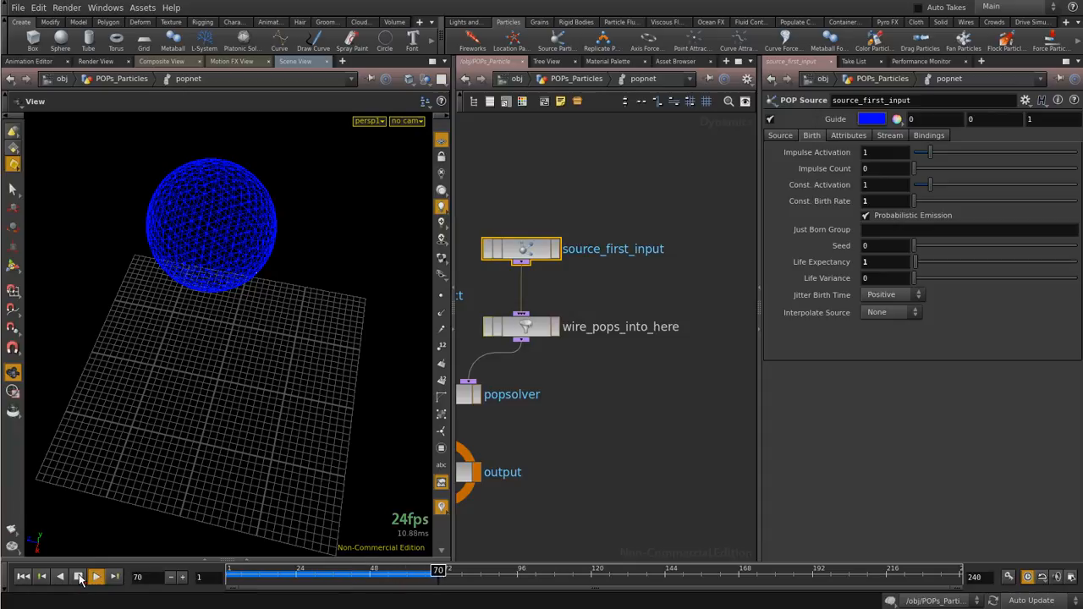
Turn off the POP Source's guide and display point numbers on the particles in the viewport
drag(245, 200, 223, 312)
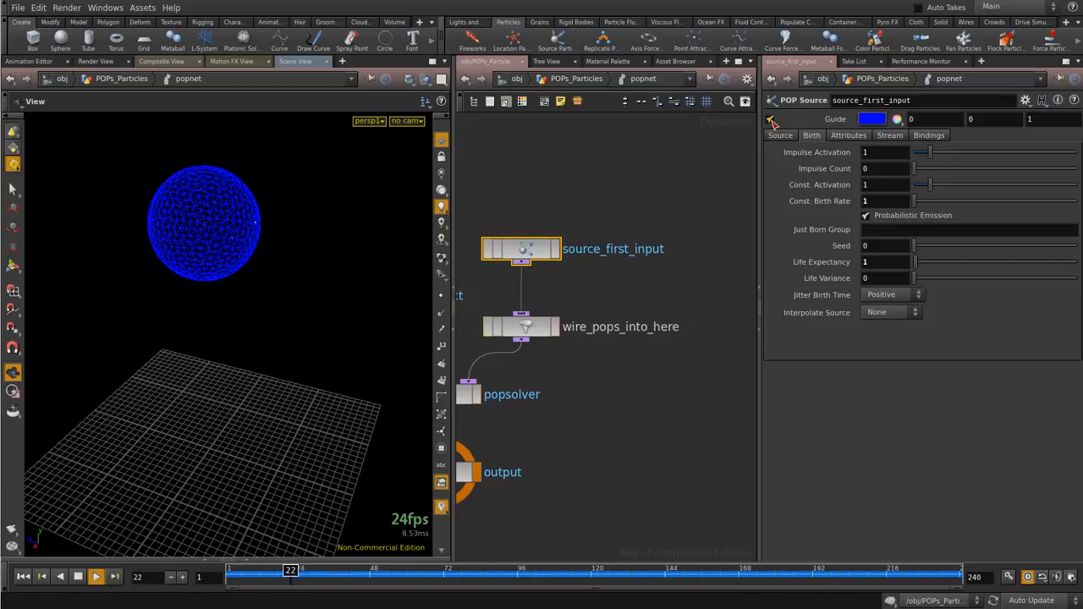
drag(275, 221, 286, 238)
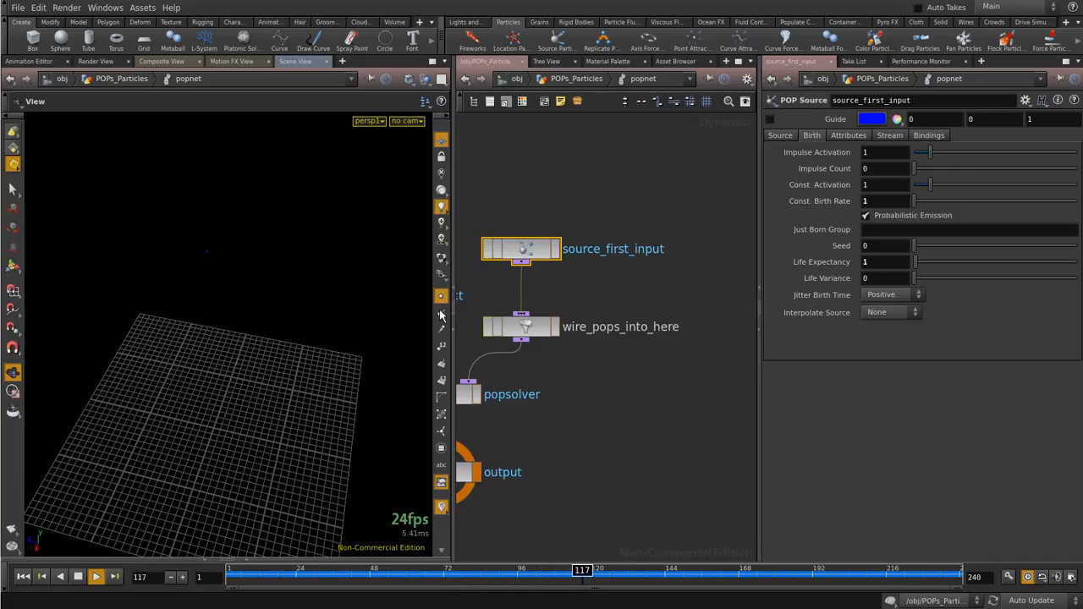
click(441, 296)
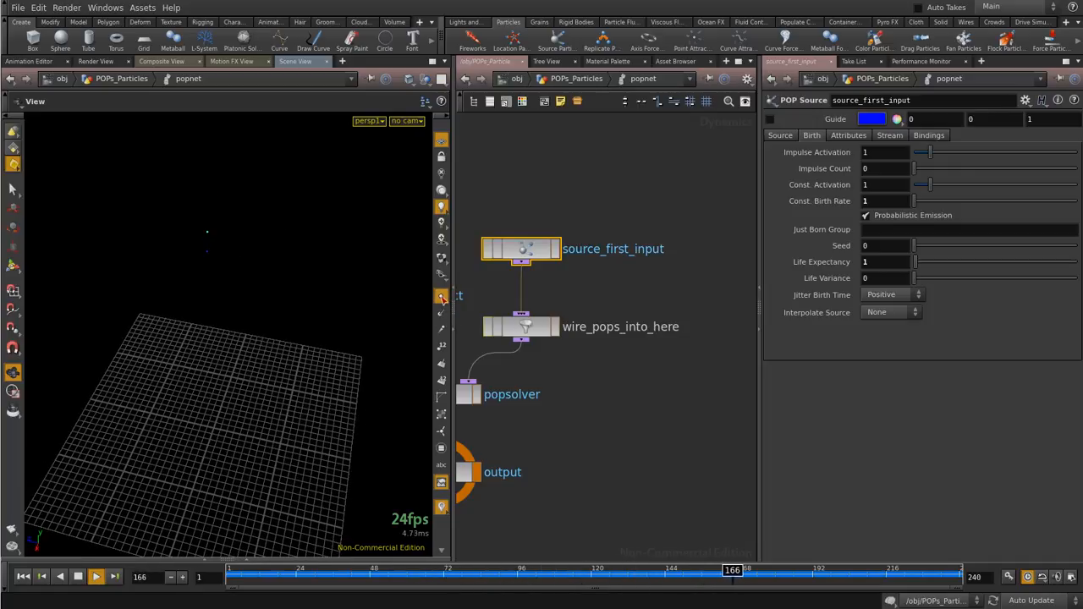
click(440, 295)
click(441, 347)
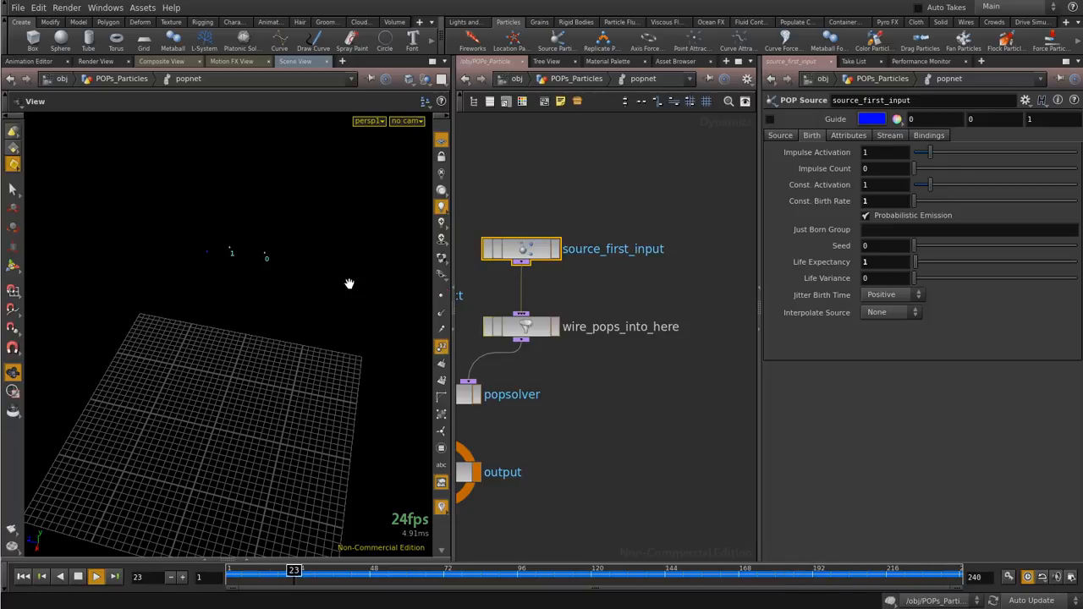
scroll(257, 256, up, 2)
scroll(264, 235, down, 1)
drag(265, 235, 261, 368)
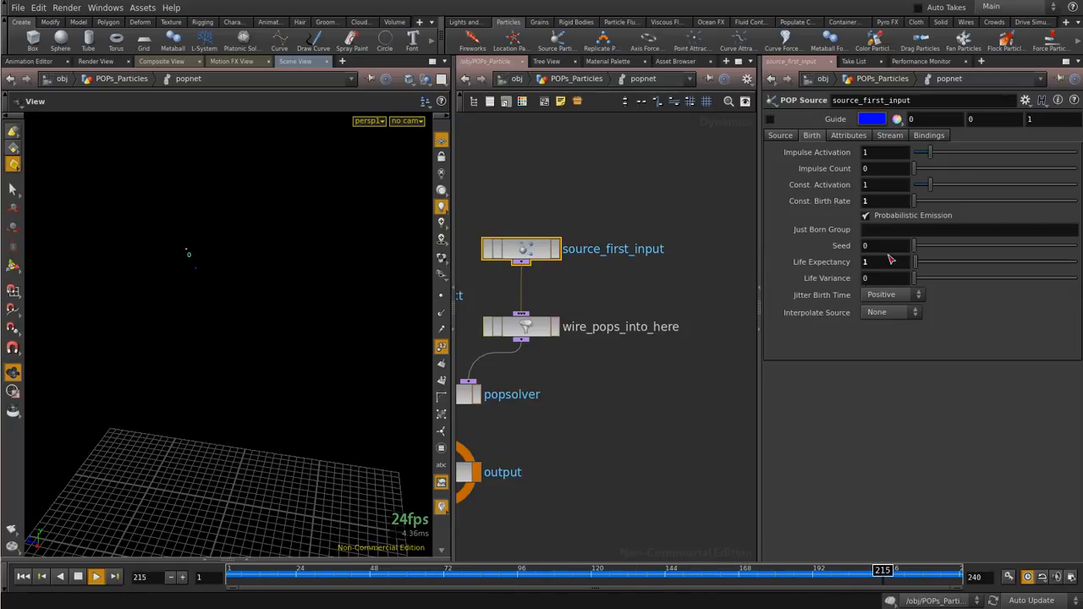
Stop the playback, scrub to frame 12, and set Life Expectancy to 0.5
click(79, 577)
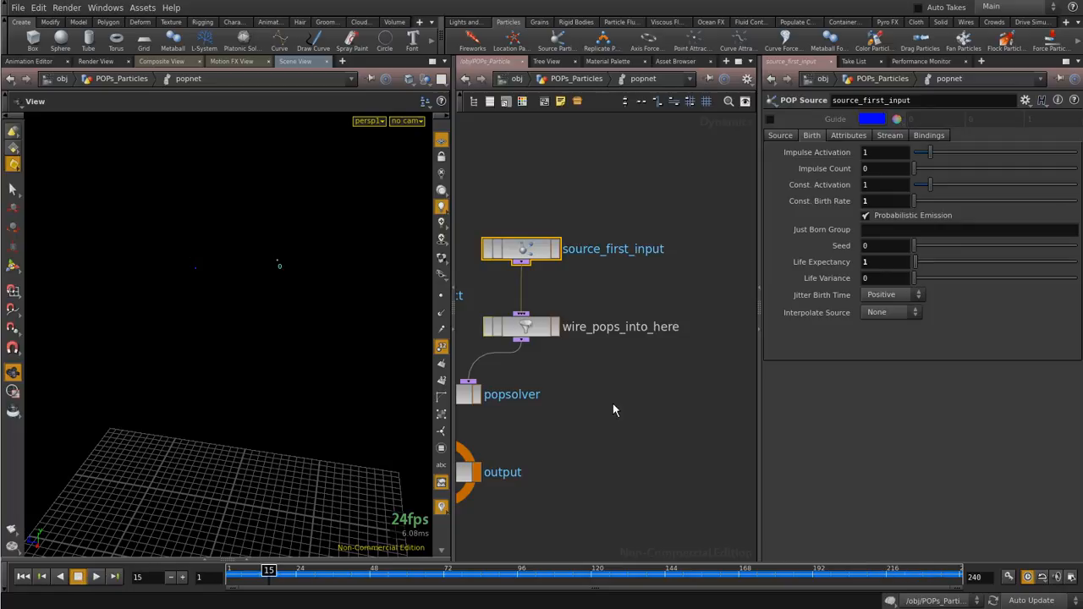
drag(381, 578, 259, 576)
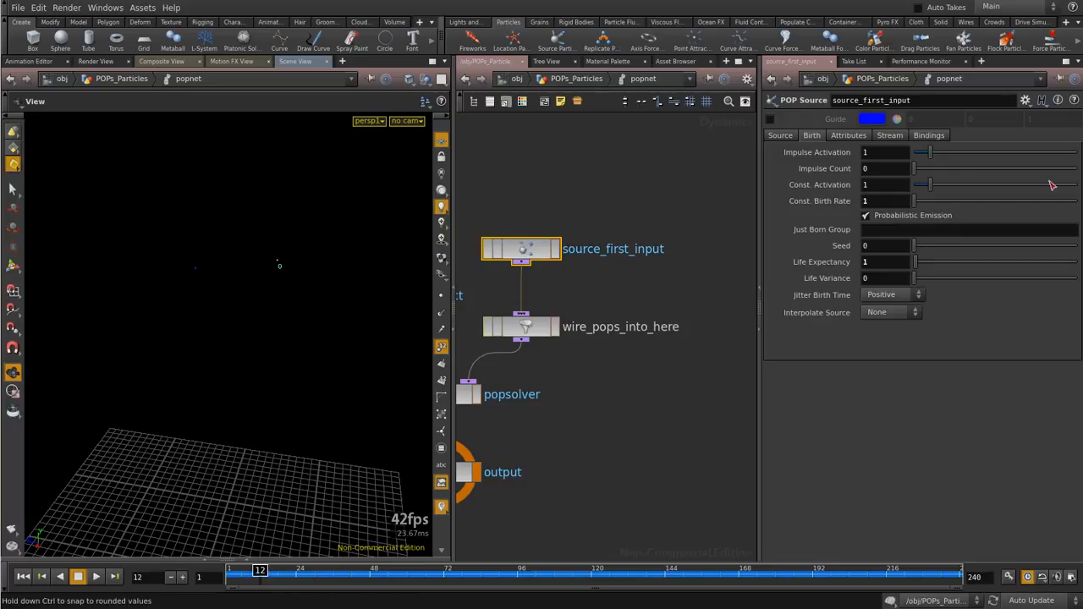
double_click(875, 260)
key(Return)
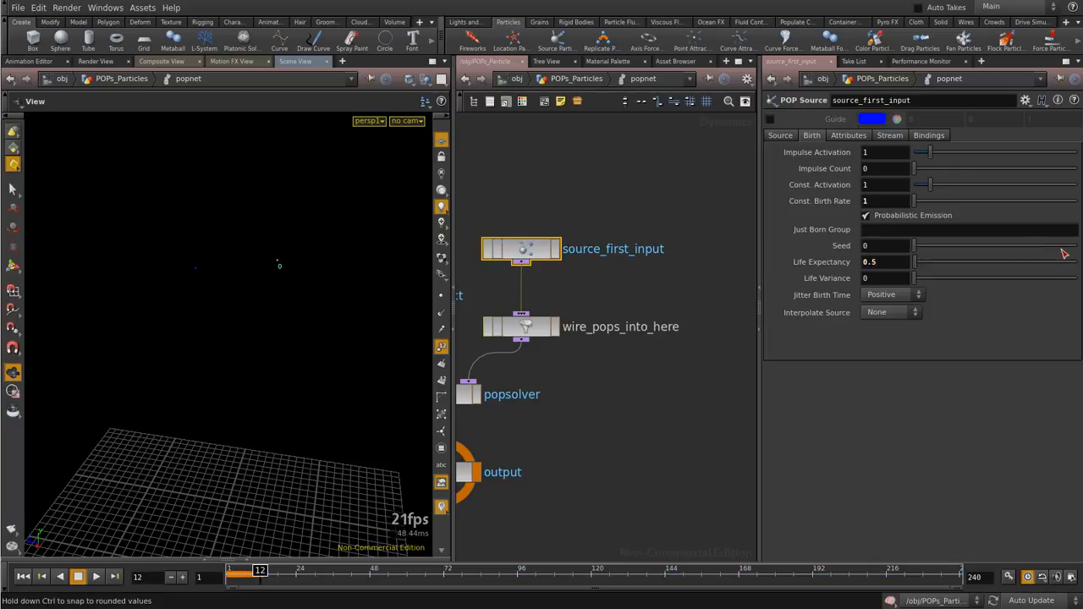
Enter the expression 1/2 for Life Expectancy and return the timeline to frame 1
click(816, 264)
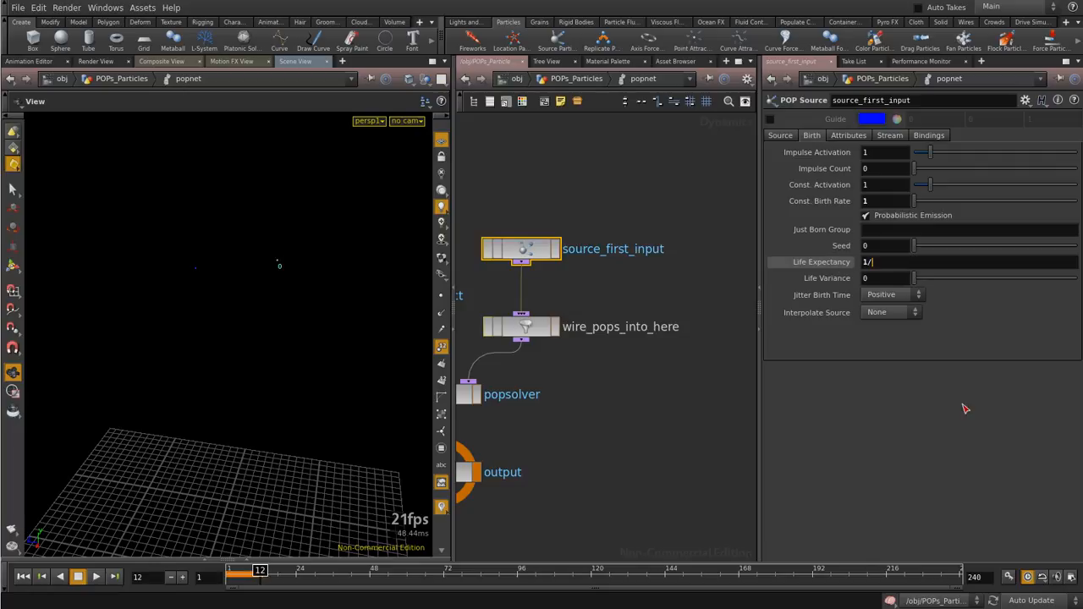
key(Return)
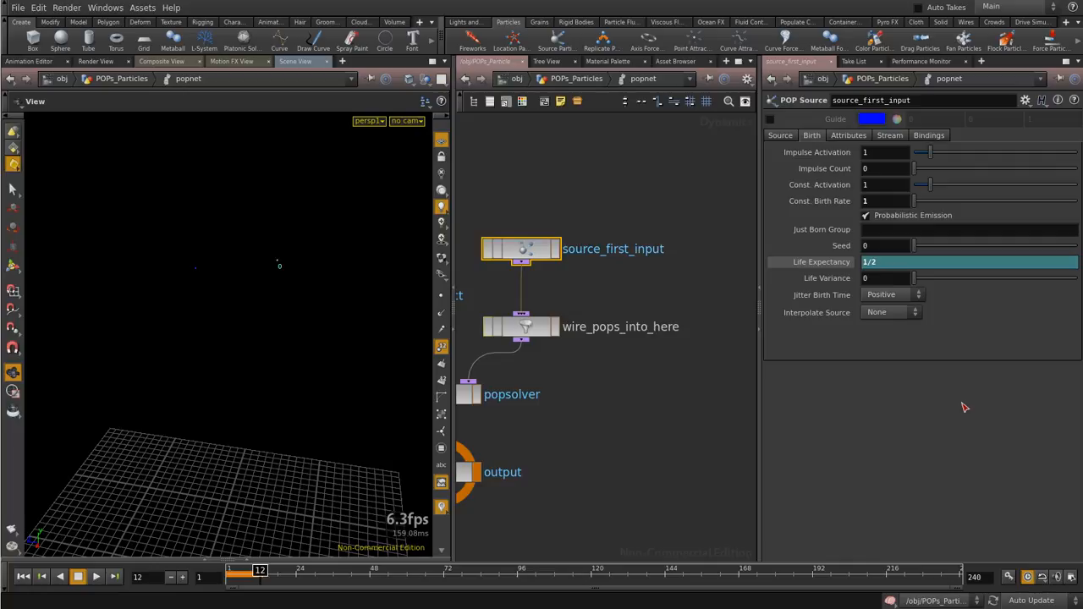
drag(267, 573, 230, 575)
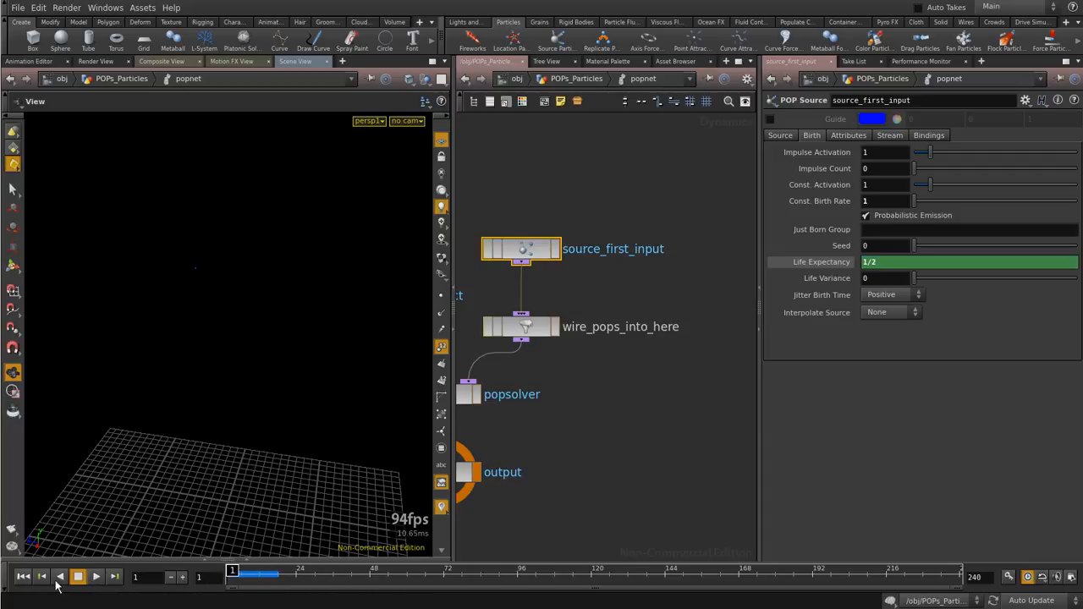
Set the timeline's end frame to 24 and advance the simulation one frame at a time to frame 14
click(985, 576)
key(Return)
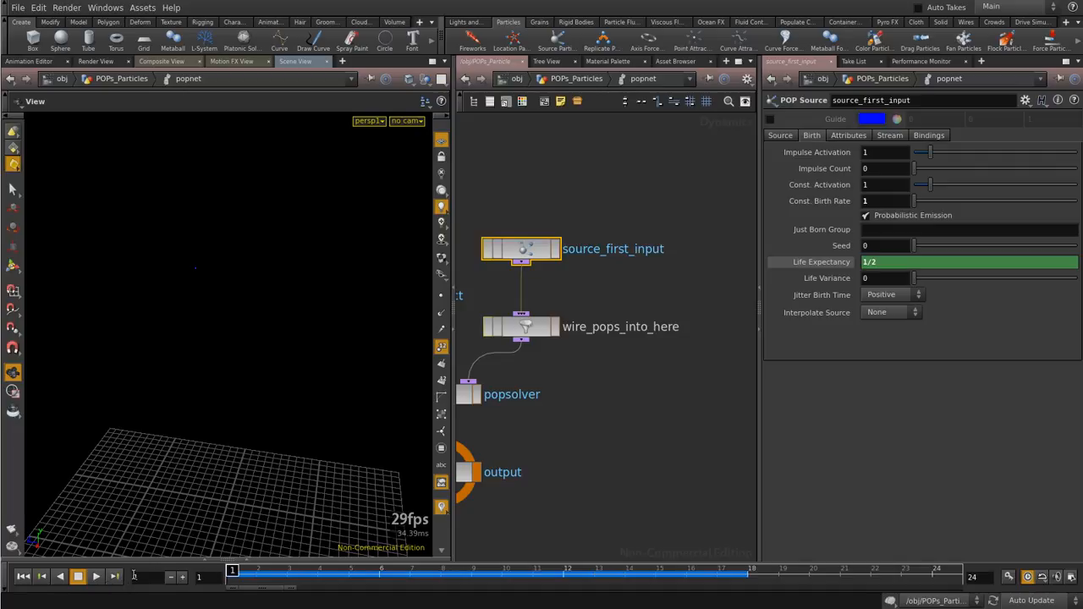
click(183, 577)
click(183, 577)
click(183, 577)
click(183, 577)
click(182, 577)
click(182, 577)
click(182, 577)
click(183, 577)
click(183, 577)
click(183, 577)
click(183, 577)
click(183, 577)
click(183, 577)
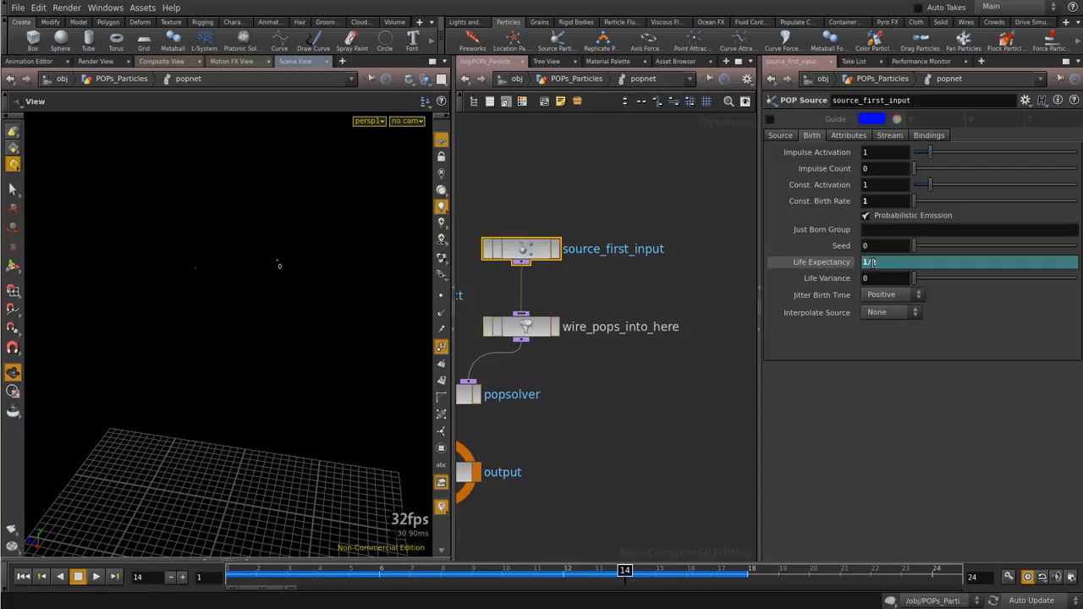
Scrub the timeline to frame 6 and set the POP Source's Life Expectancy to 0.25
drag(867, 261, 887, 262)
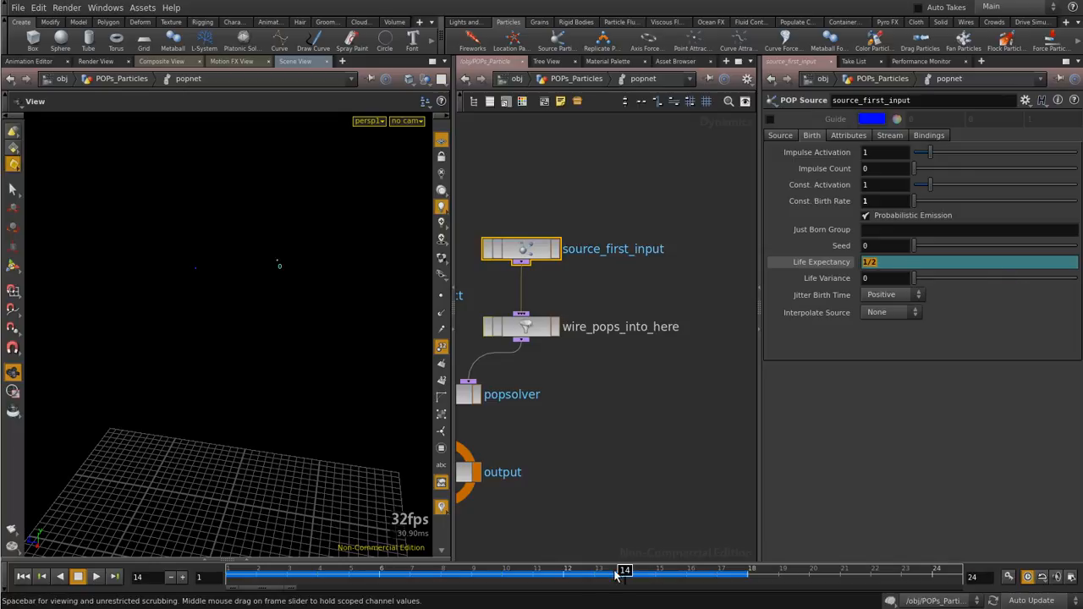
drag(622, 570, 373, 575)
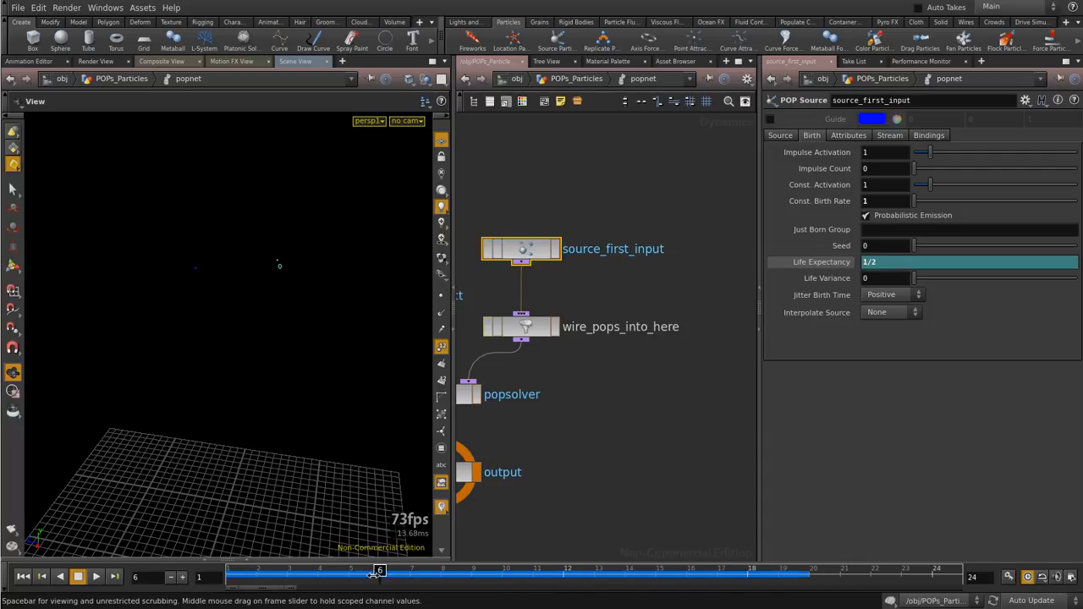
click(870, 263)
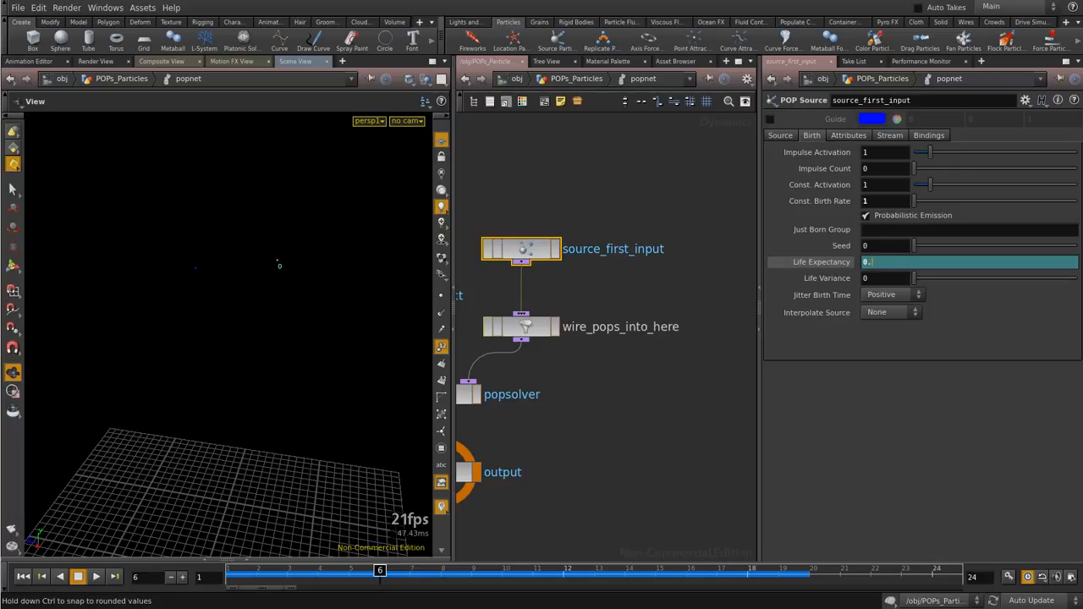
key(Return)
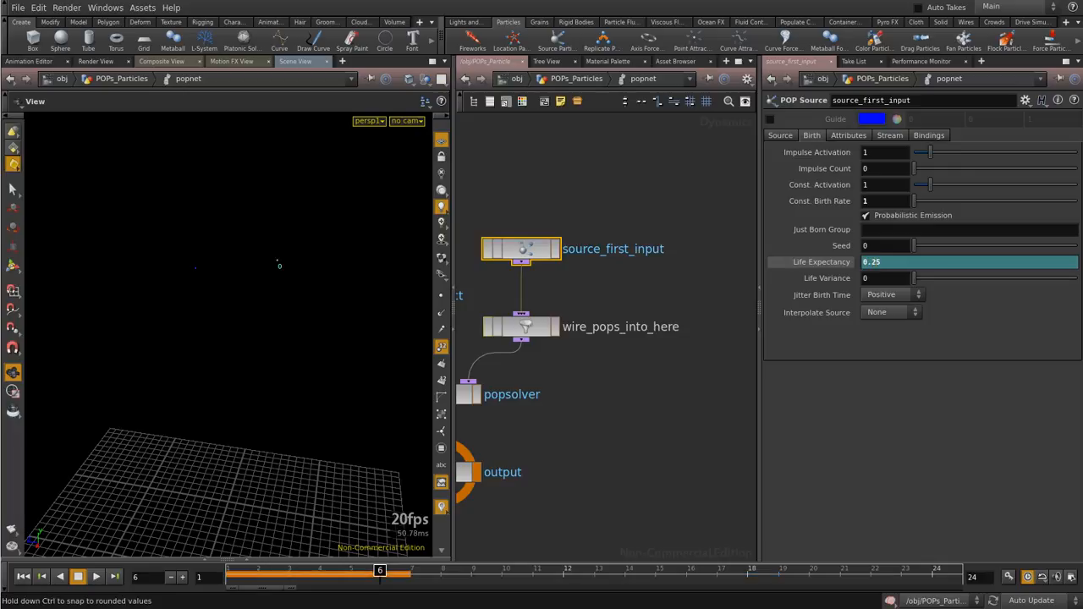
Delete the animation channels from Life Expectancy and return the timeline to frame 1
right_click(842, 266)
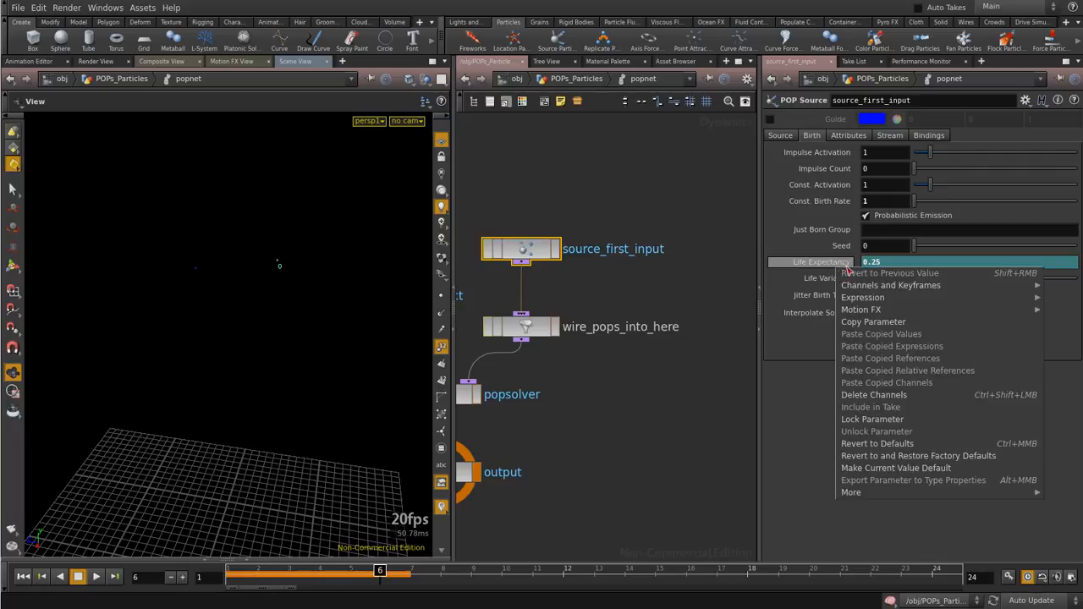
click(873, 394)
click(871, 264)
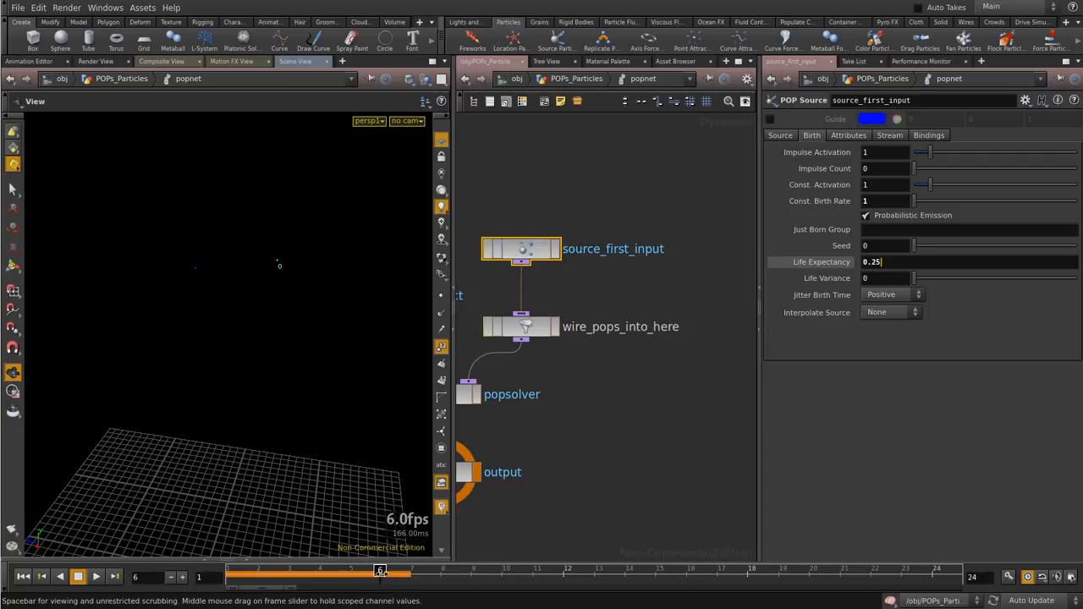
mouse_move(365, 571)
mouse_down()
mouse_move(471, 572)
mouse_move(408, 572)
mouse_move(465, 581)
mouse_move(238, 580)
mouse_move(728, 577)
mouse_move(233, 577)
mouse_up()
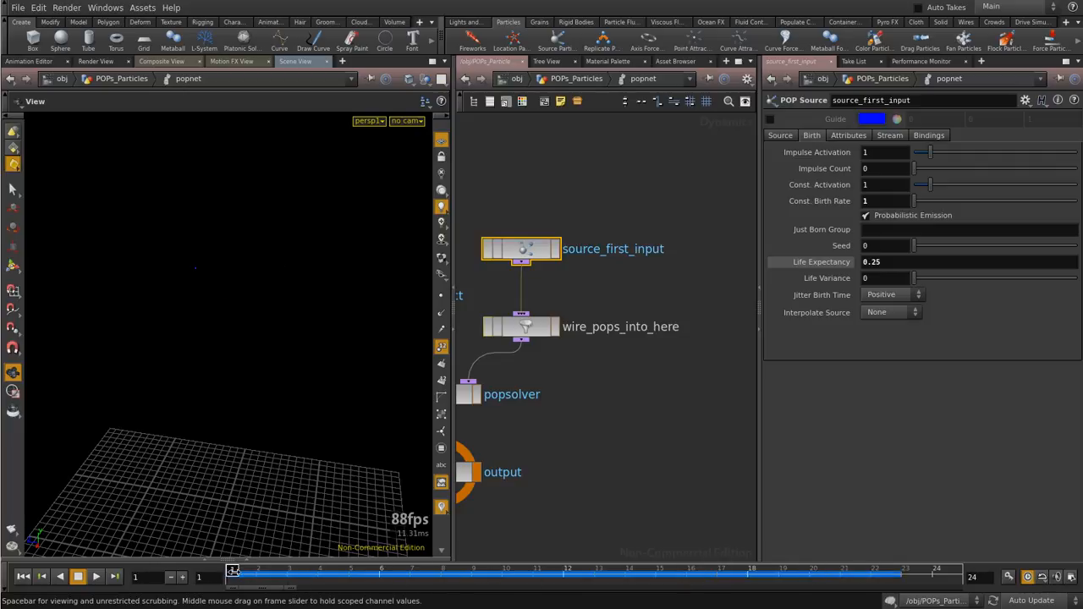
Set the POP Source's Life Expectancy to 1 and its Const. Birth Rate to 100
drag(908, 262, 812, 262)
text(1)
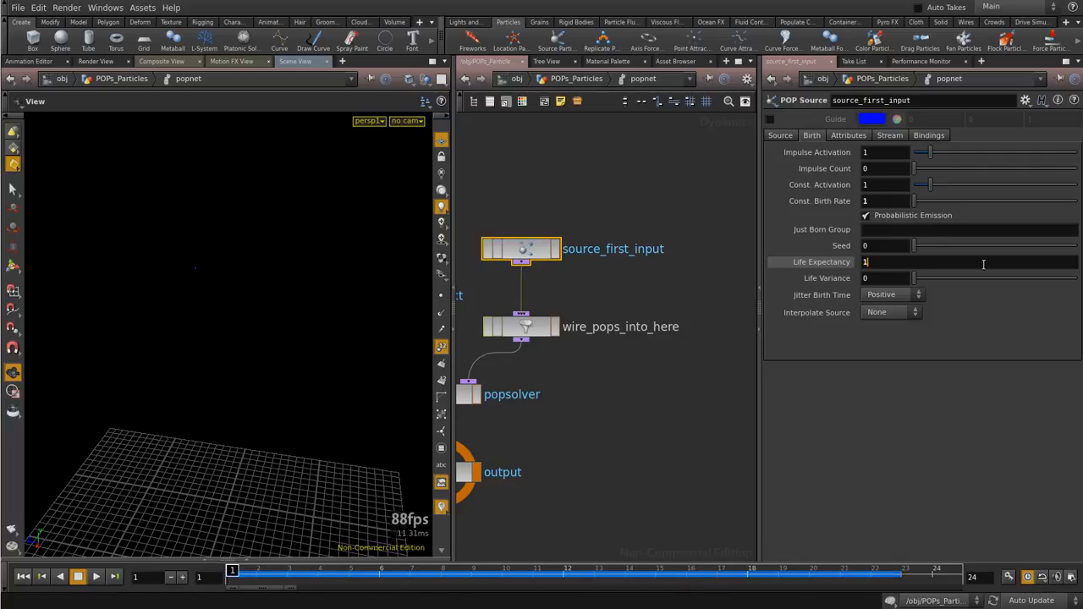
key(Return)
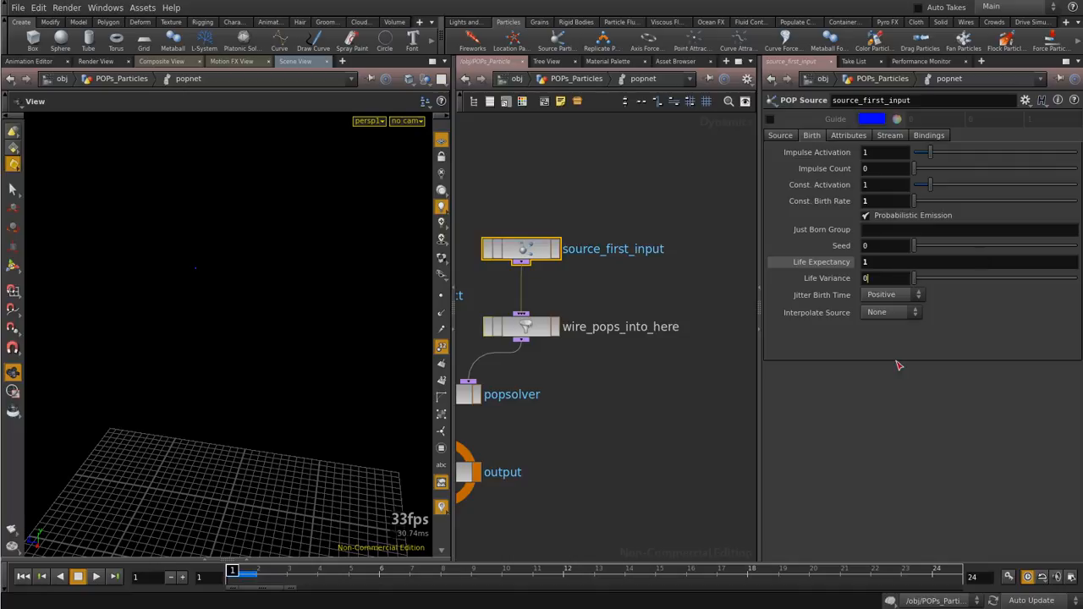
click(893, 200)
text(100)
key(Return)
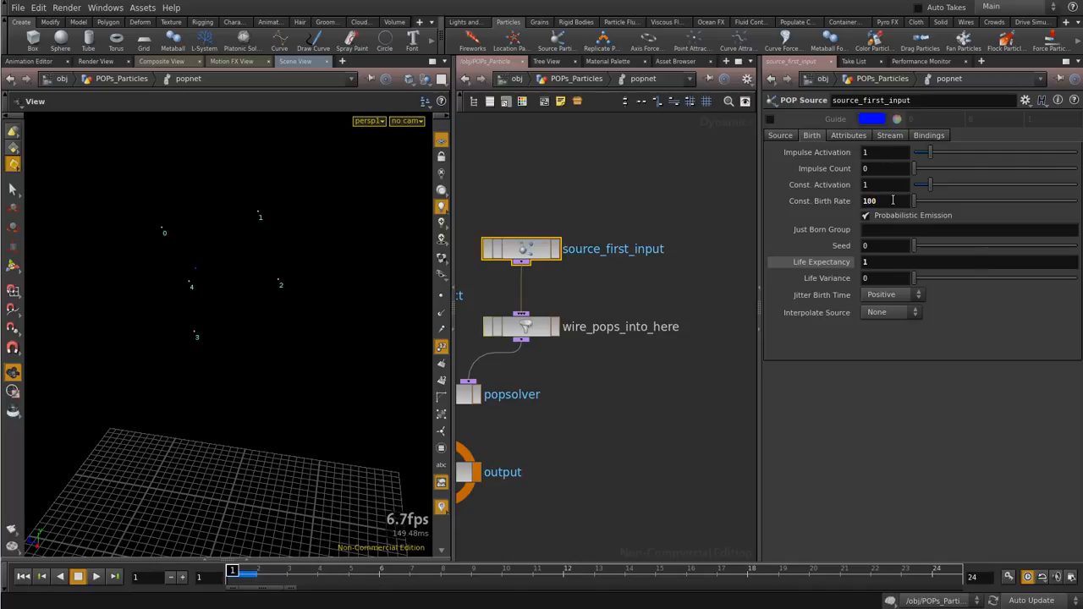
Examine the POP Source's attribute, stream and binding settings, including the Initial Velocity options
click(850, 136)
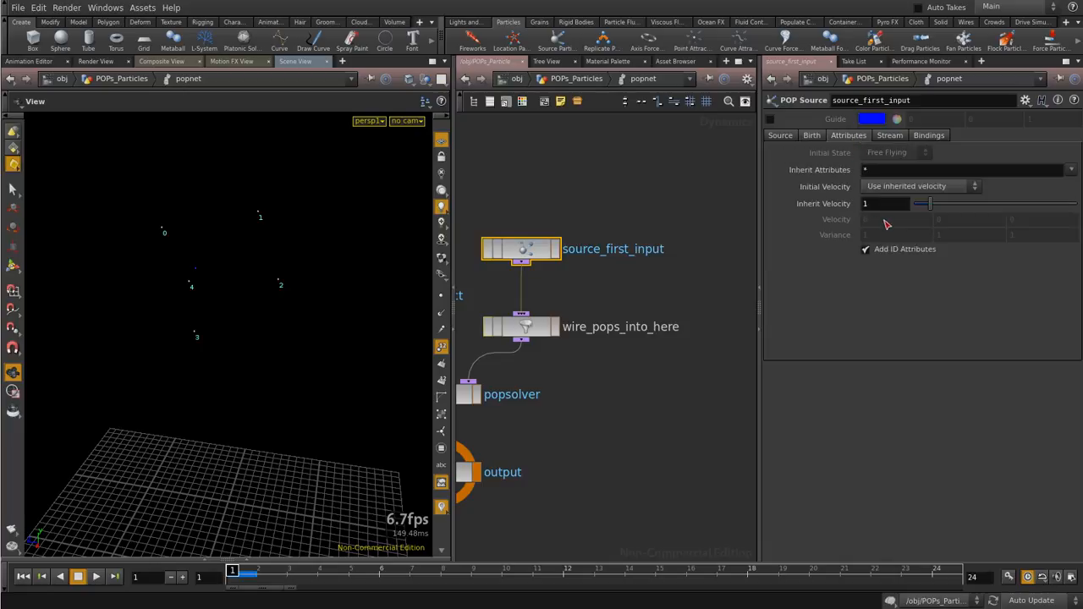
click(889, 136)
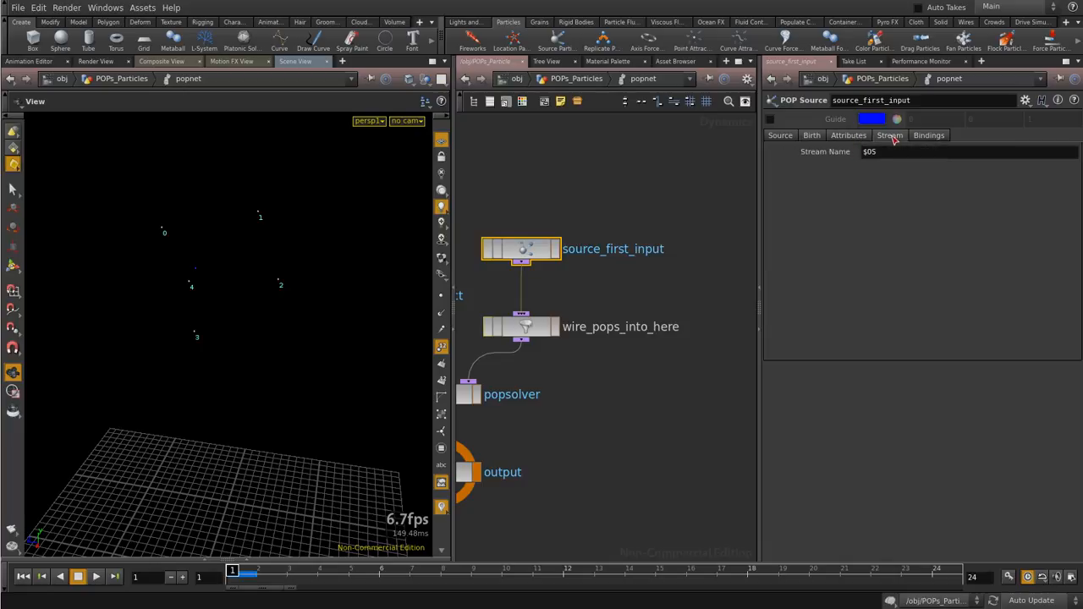
click(924, 138)
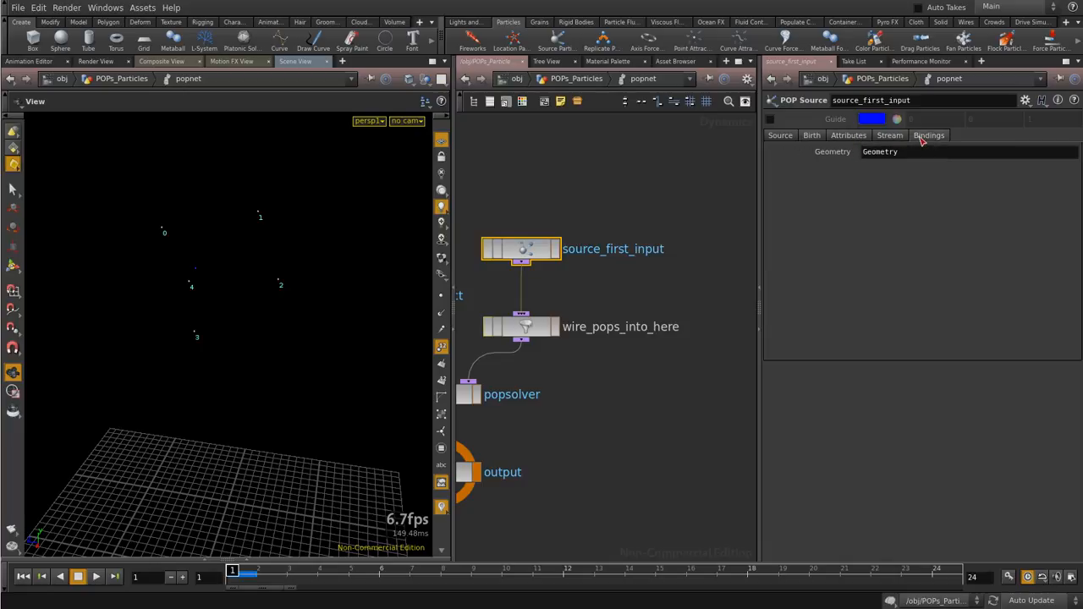
click(843, 140)
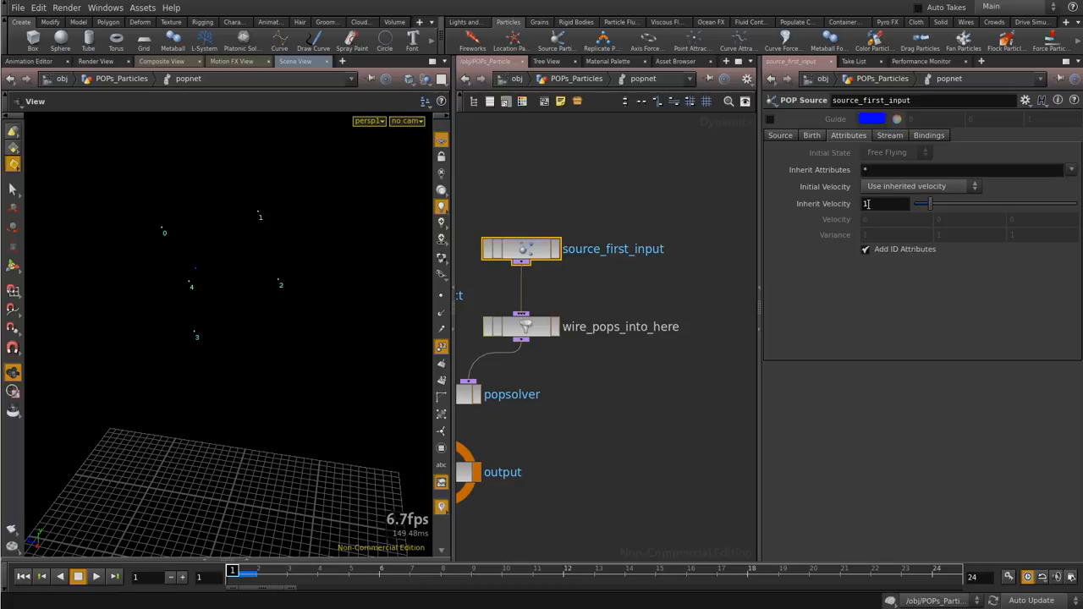
click(898, 187)
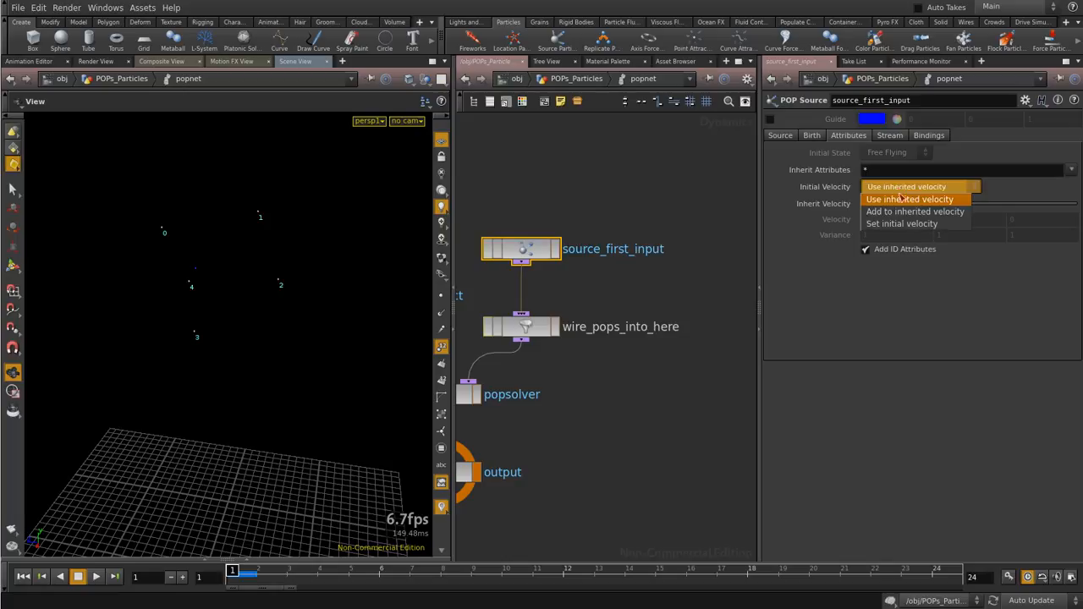
click(901, 194)
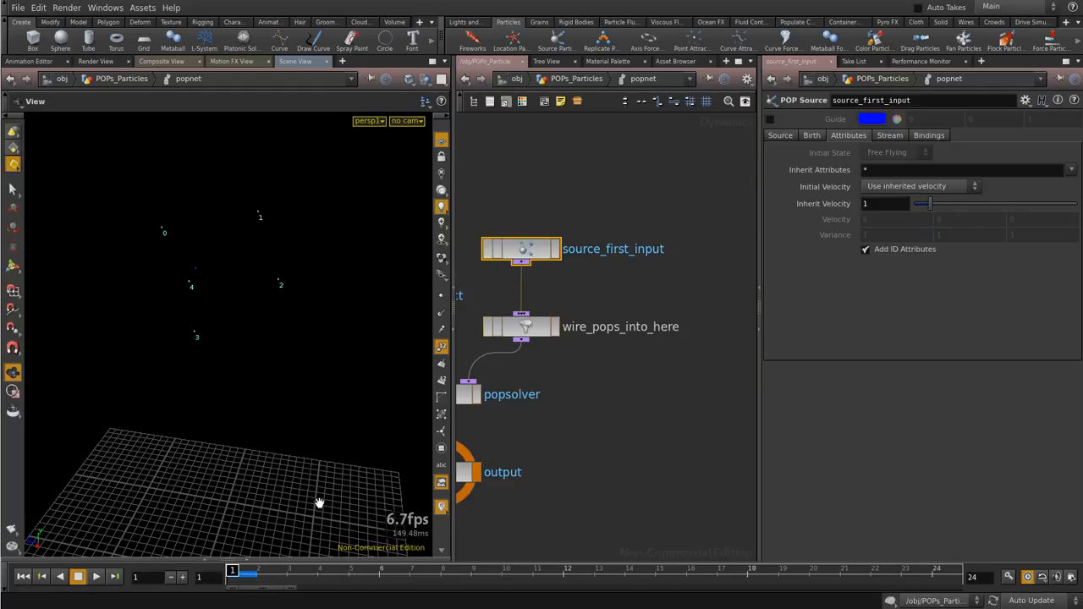
Play the simulation to watch the particles on the sphere, and bring the whole POP network into view
key(Up)
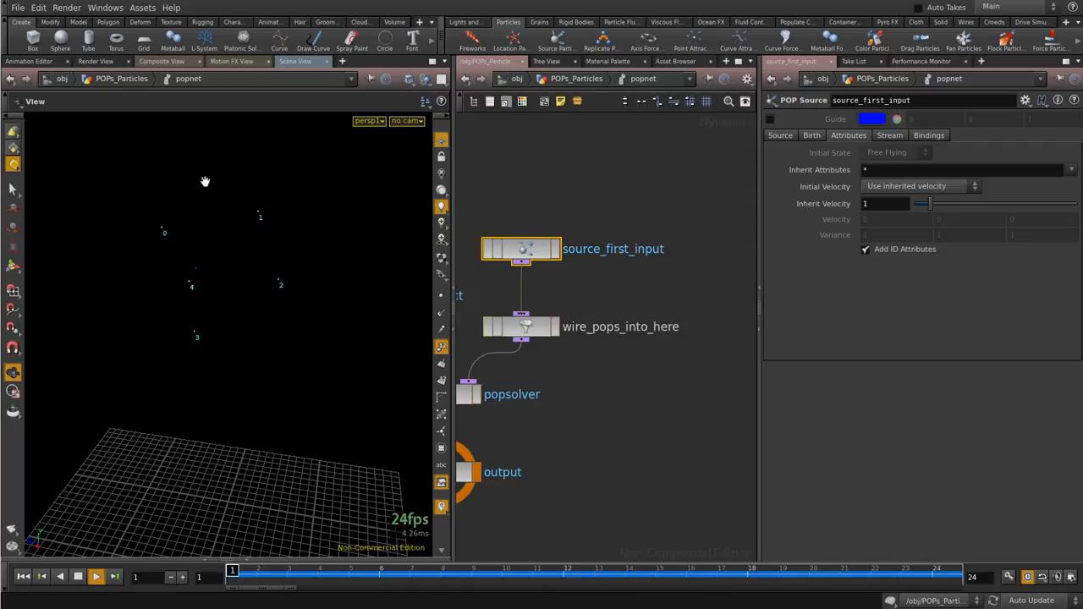
drag(257, 356, 257, 326)
right_drag(256, 327, 244, 294)
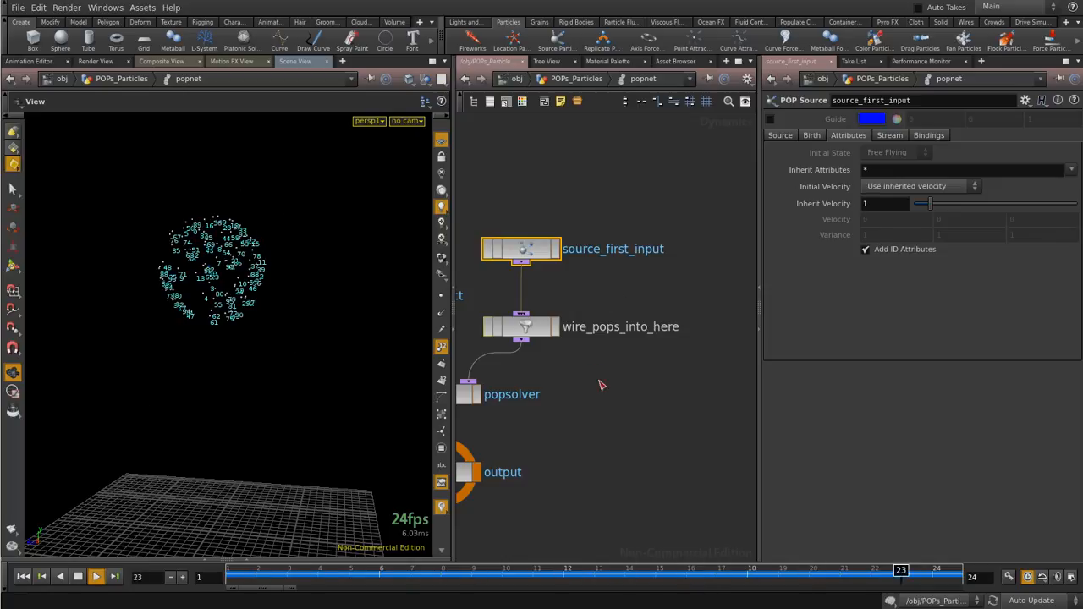
key(h)
scroll(667, 440, down, 1)
scroll(566, 461, up, 2)
drag(568, 447, 569, 499)
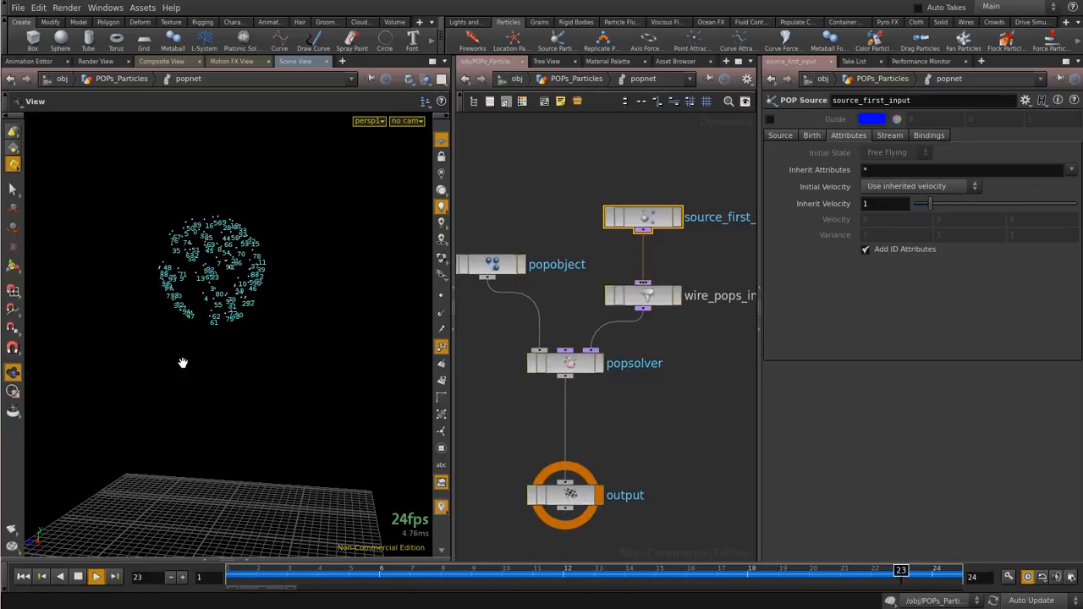
Change Initial Velocity to Add to inherited velocity, stop the playback and return the timeline to frame 1
click(922, 186)
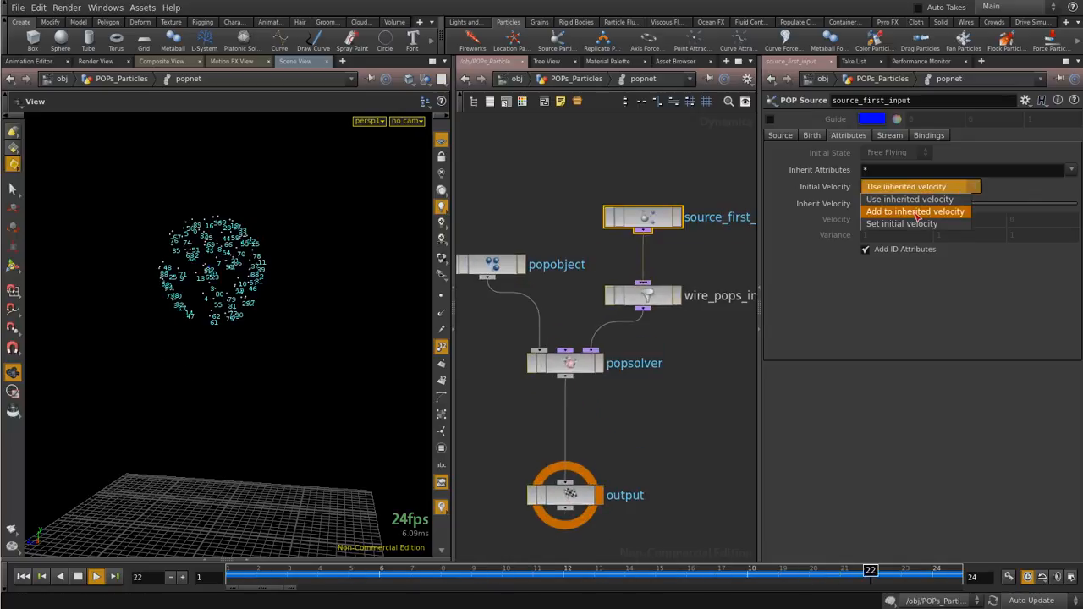
click(914, 211)
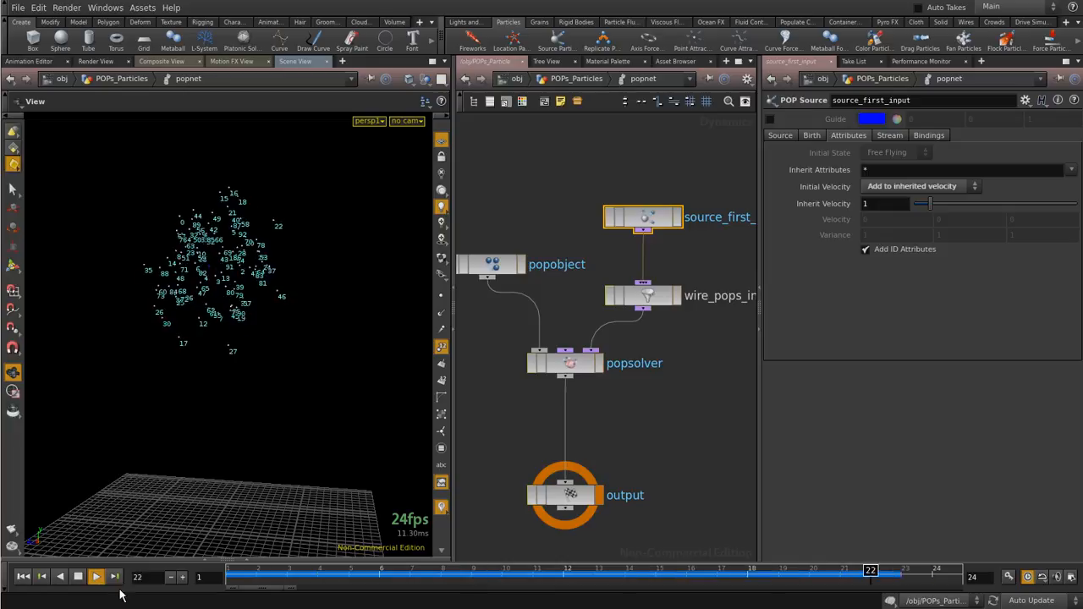
click(79, 578)
drag(313, 579, 141, 566)
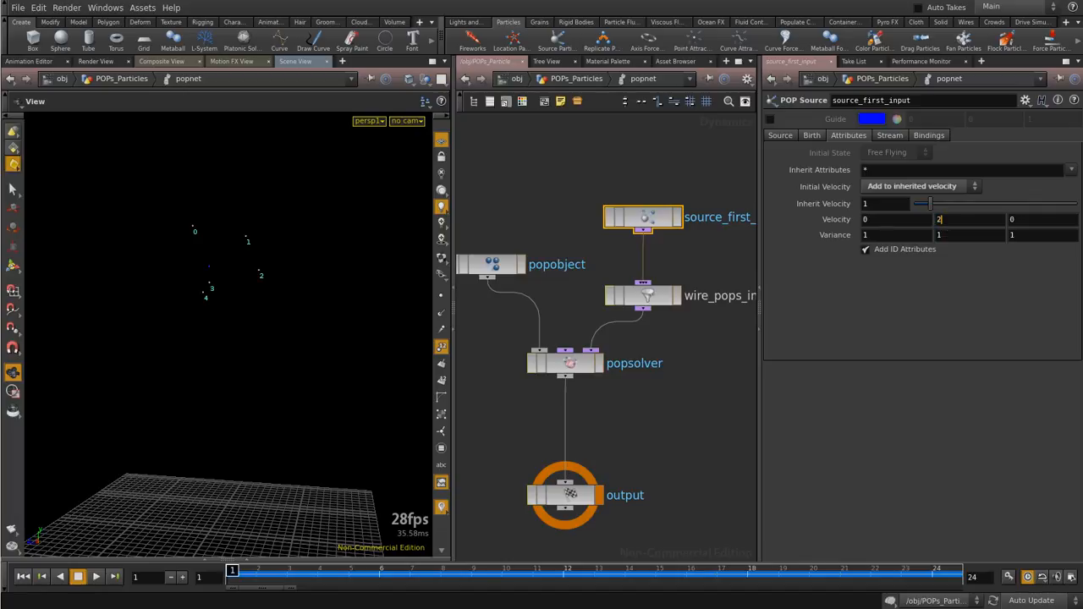
Set the POP Source's Y velocity to 2 and play the simulation to watch the particles from farther away
text(2)
key(Return)
click(95, 577)
middle_drag(269, 270, 254, 396)
scroll(254, 395, down, 2)
scroll(255, 394, down, 5)
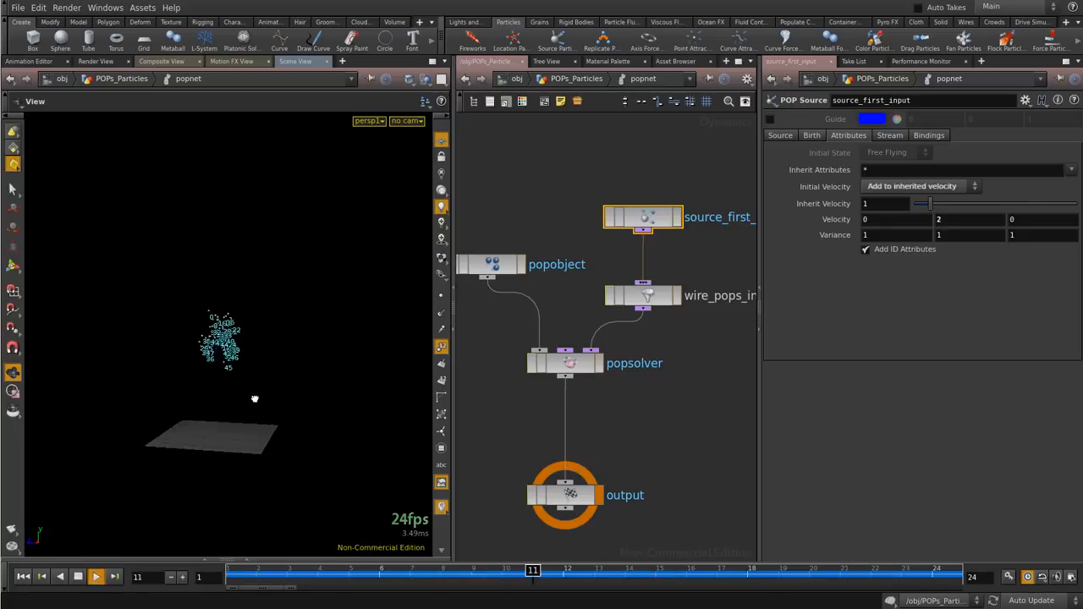
drag(256, 392, 234, 415)
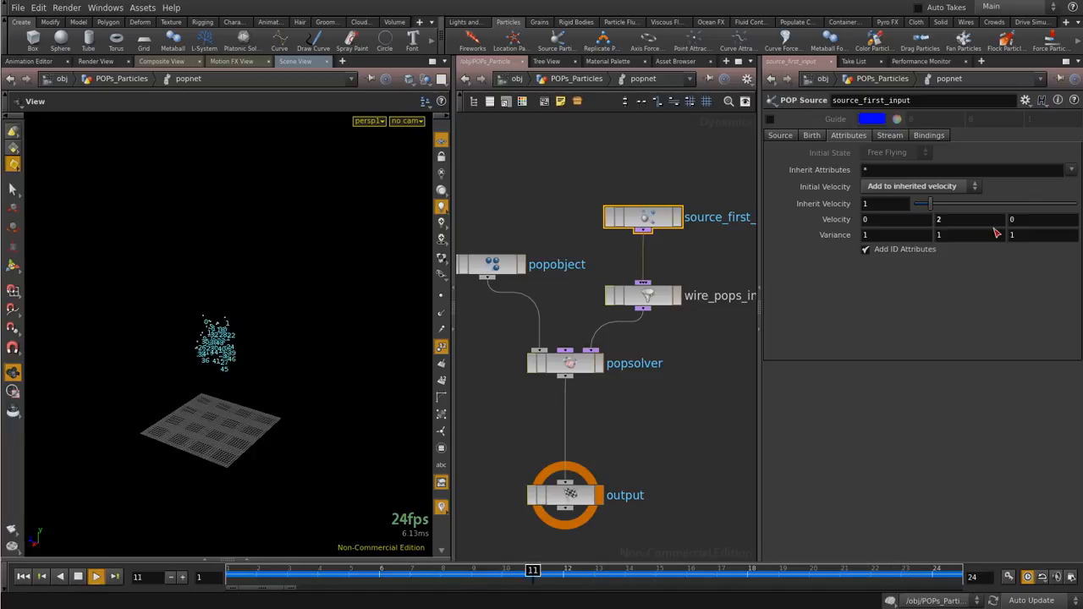
Try a Y velocity variance of 4 on the POP Source
click(940, 234)
text(4)
key(Return)
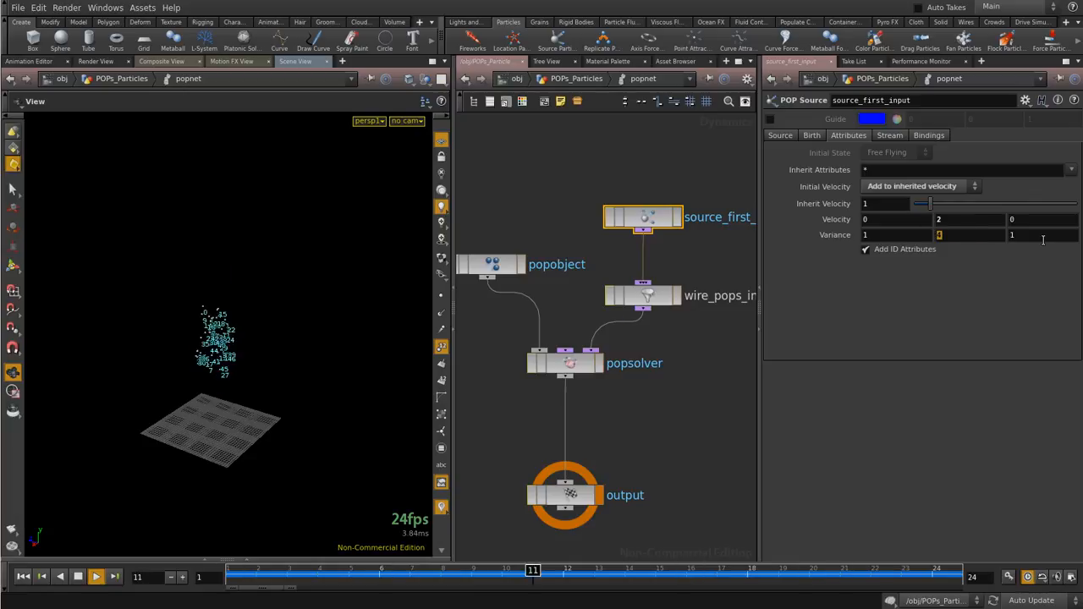
Set the Y velocity variance to 2, stop the playback and return the timeline to frame 1
double_click(960, 235)
text(2)
key(Return)
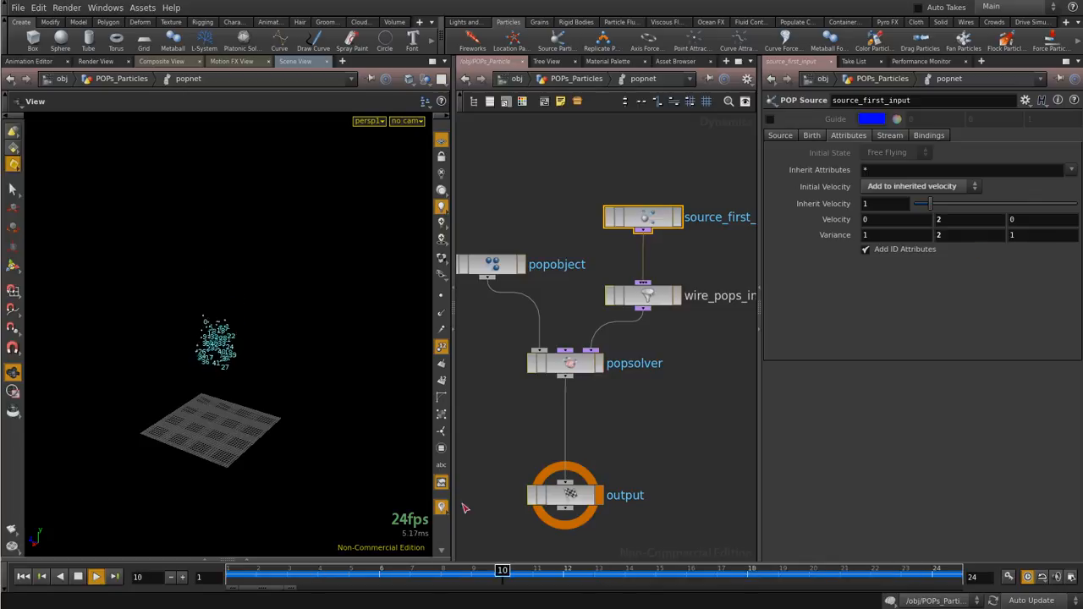
click(77, 576)
mouse_move(324, 572)
mouse_down()
mouse_move(225, 572)
mouse_move(825, 570)
mouse_move(187, 566)
mouse_up()
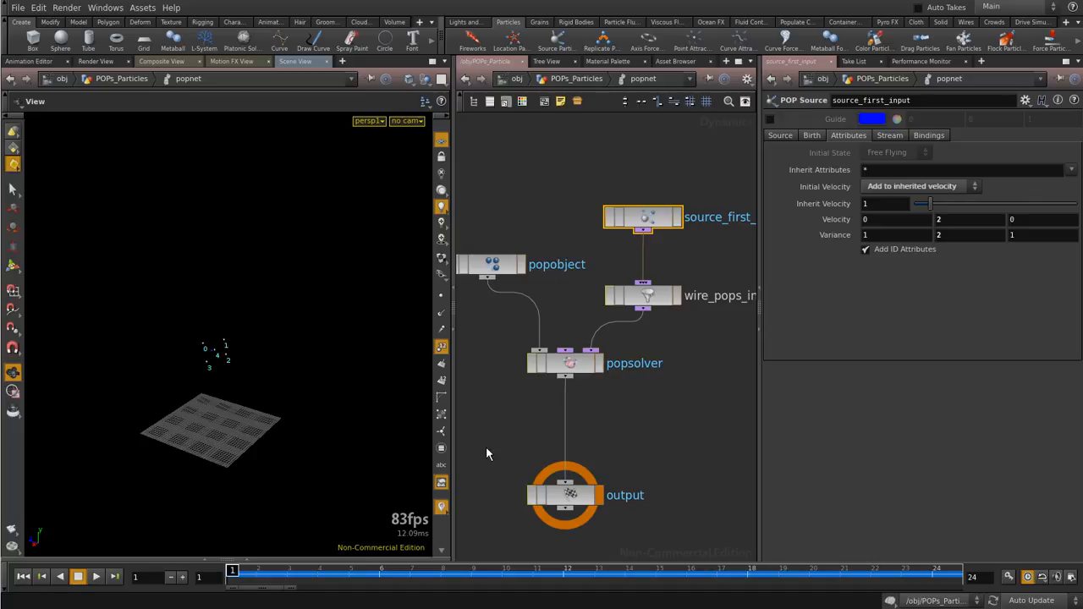
drag(214, 410, 262, 335)
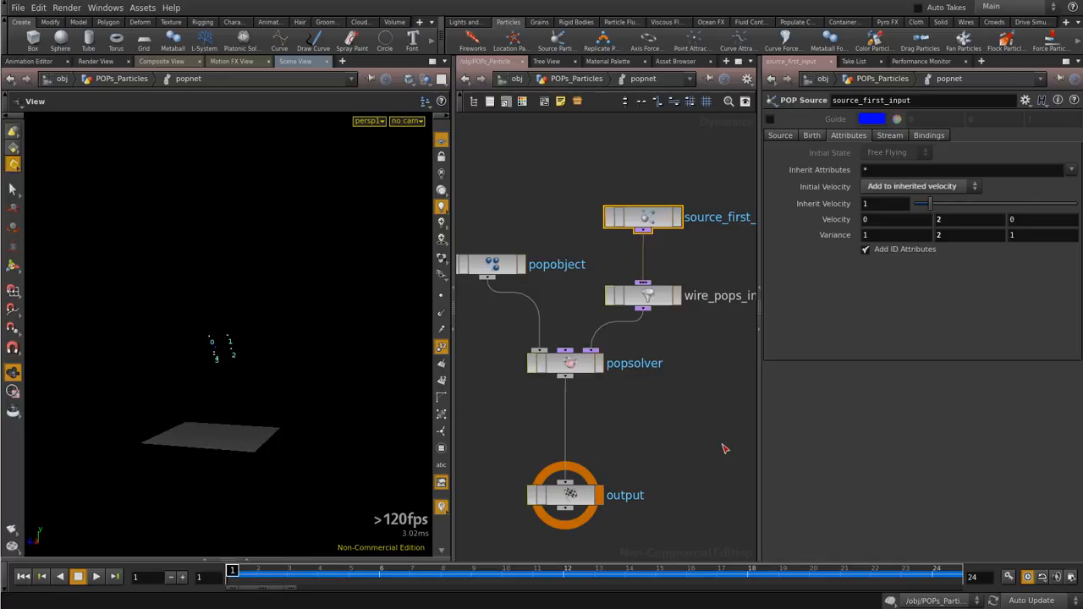
Add a Merge node between popsolver and output, with popsolver as its input
scroll(677, 406, down, 2)
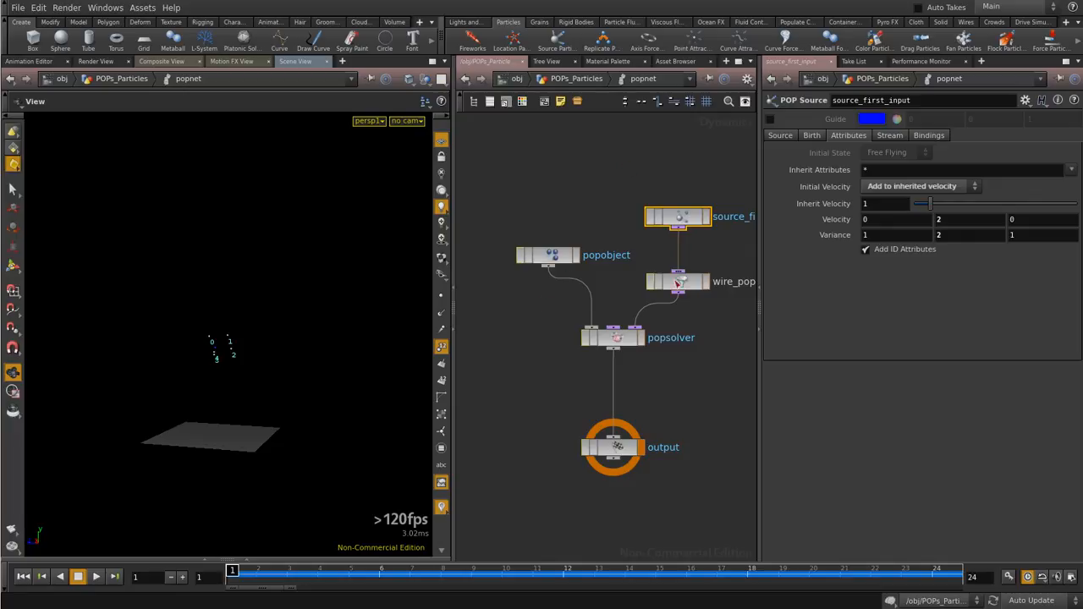
middle_drag(645, 159, 570, 262)
drag(713, 223, 576, 296)
middle_drag(561, 271, 622, 163)
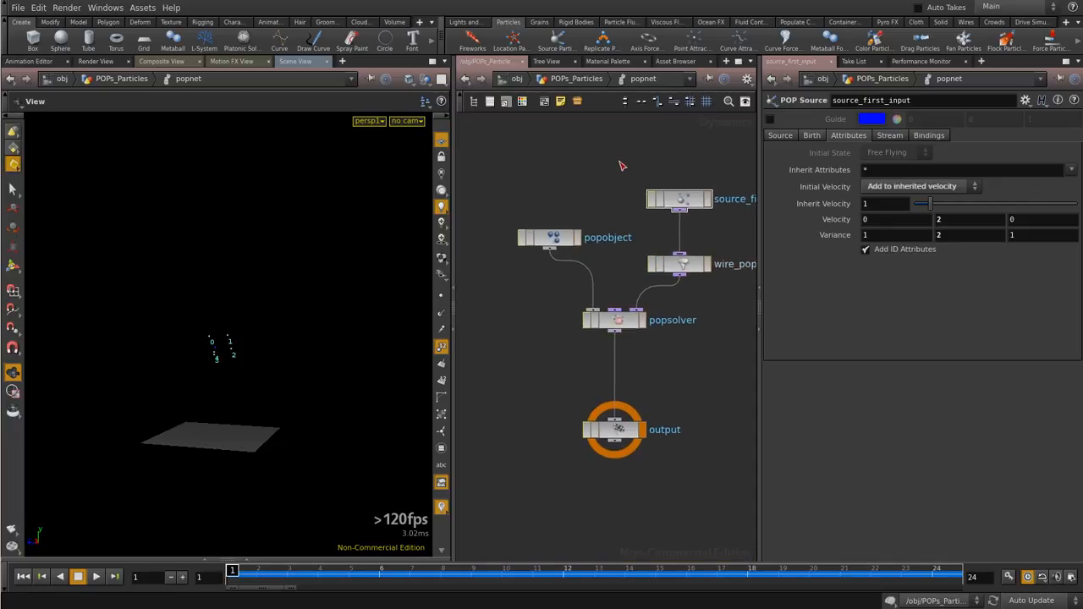
middle_drag(551, 373, 560, 415)
scroll(580, 411, down, 1)
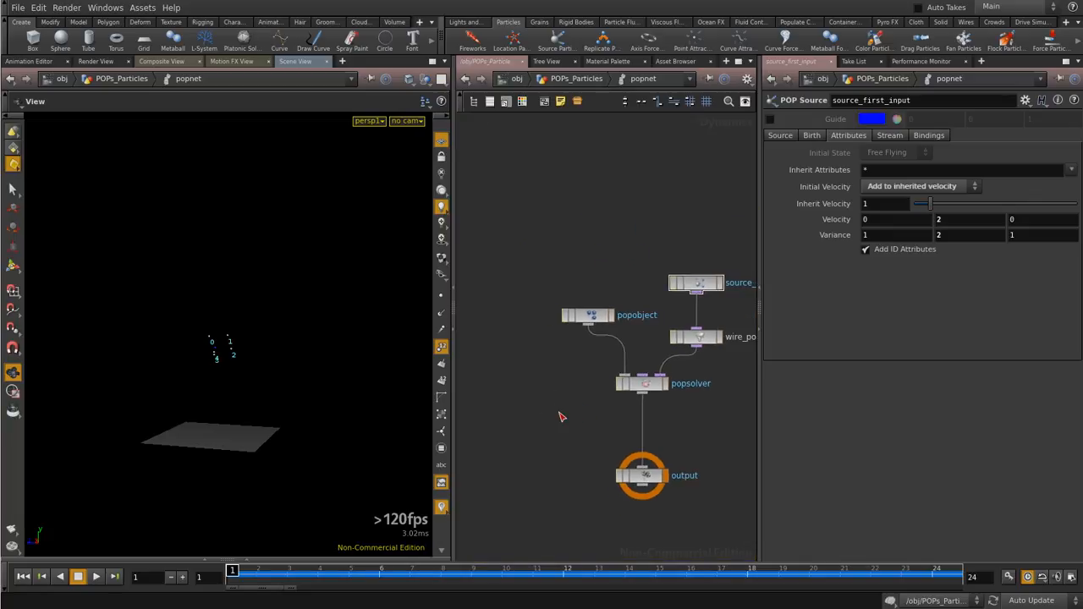
key(Tab)
text(merge)
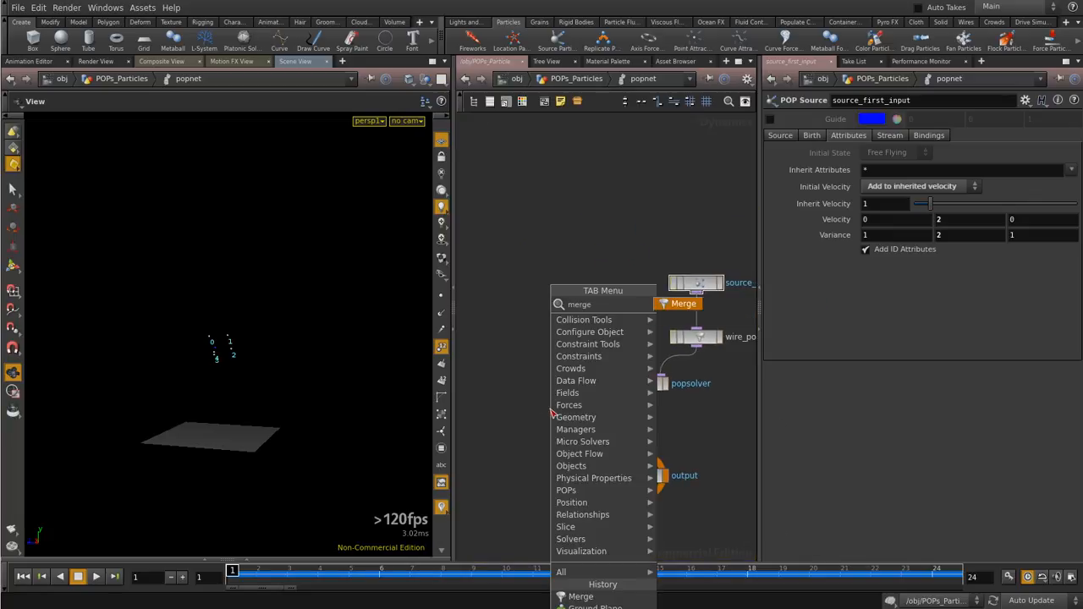
key(Return)
click(550, 411)
drag(554, 411, 597, 431)
Add a Static Object node to the popnet and connect it to merge1
key(Tab)
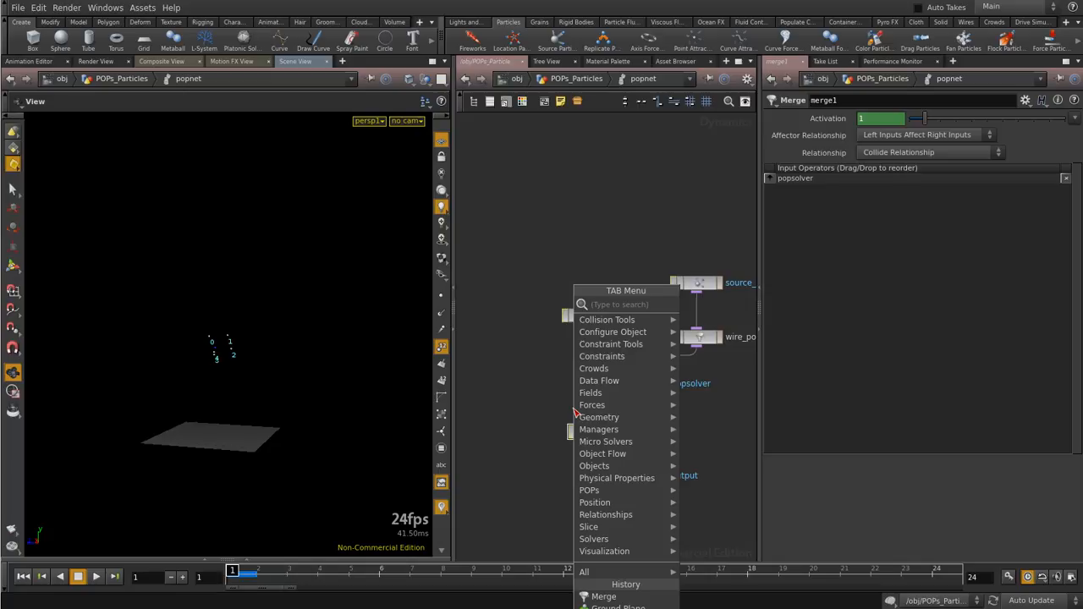
text(static)
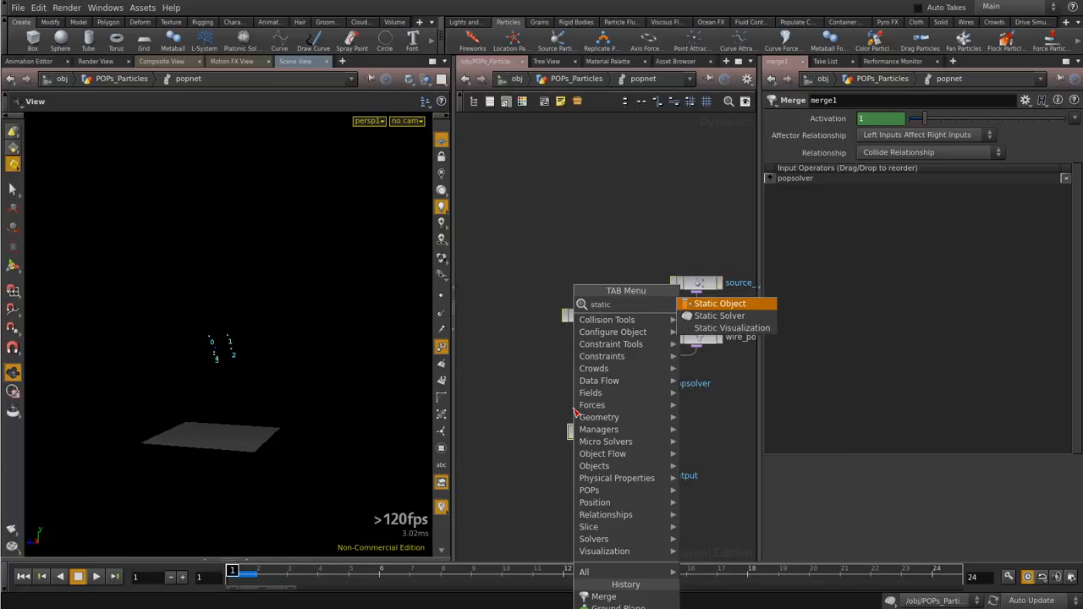
key(Return)
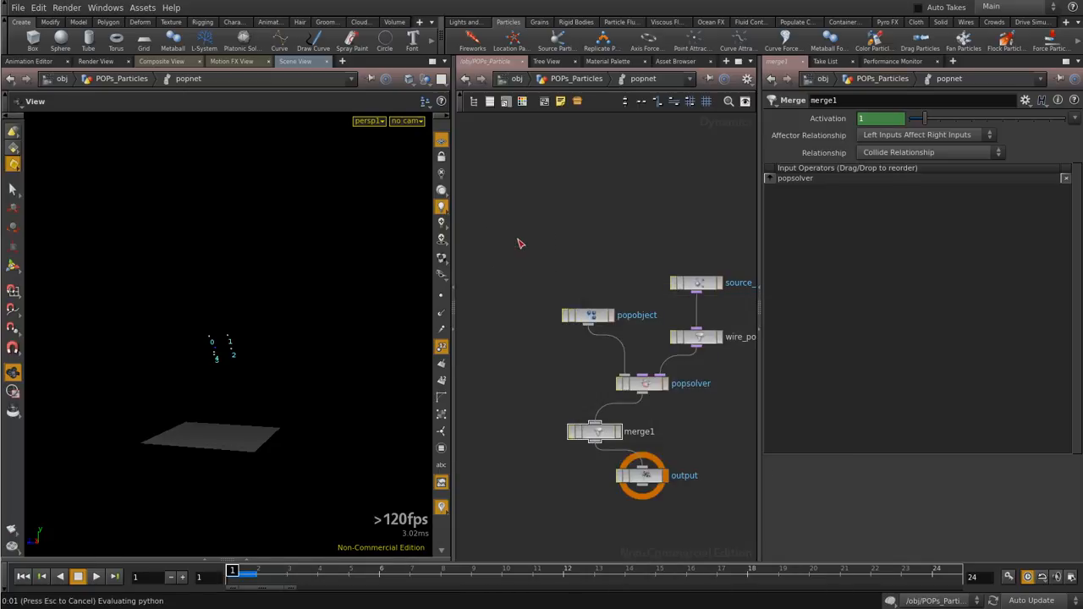
click(518, 240)
click(518, 248)
click(590, 425)
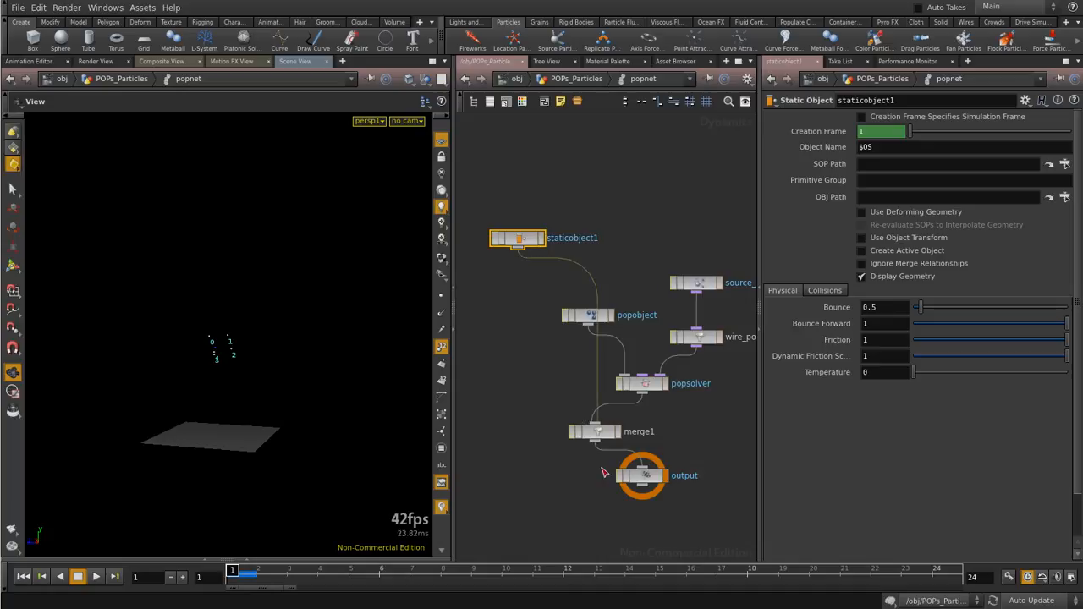
Move staticobject1 ahead of popsolver in merge1's input order and place its node beside the popsolver branch
drag(595, 432, 604, 438)
drag(775, 189, 775, 178)
drag(529, 247, 505, 352)
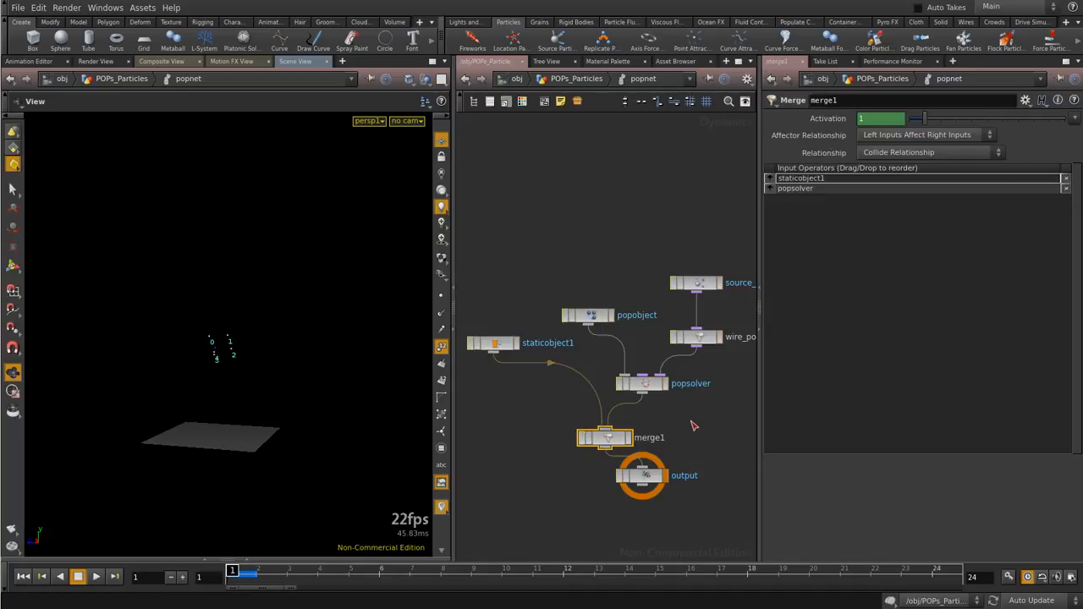
Move the POP nodes up to make room below popsolver and align merge1 with the output node
middle_drag(690, 424, 631, 408)
drag(725, 169, 514, 389)
drag(611, 319, 665, 204)
middle_drag(614, 395, 671, 310)
drag(606, 340, 641, 336)
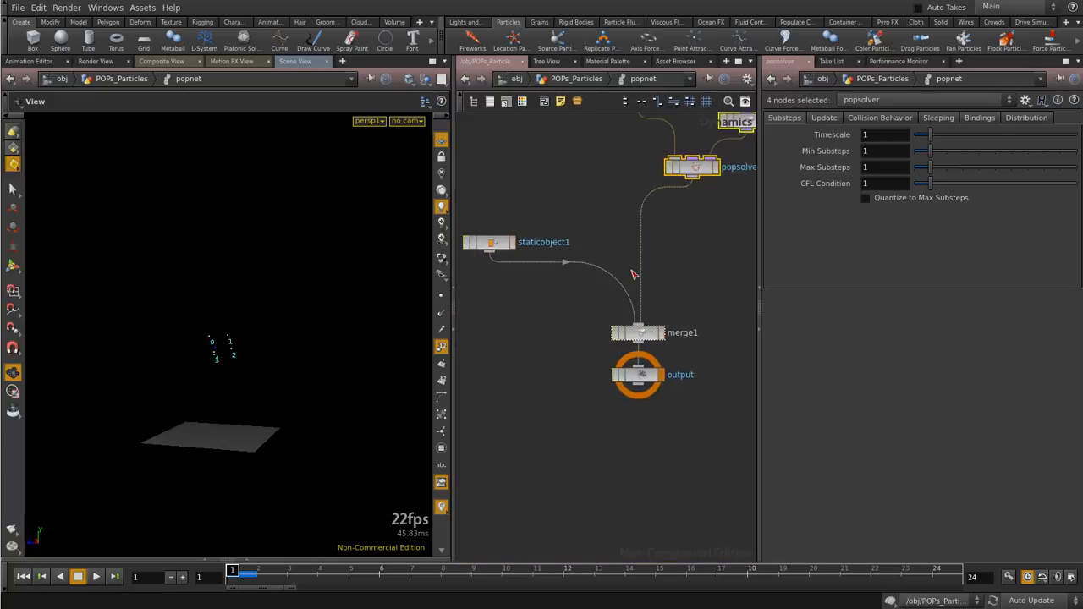
Insert a Gravity Force node between popsolver and merge1
click(615, 188)
key(Tab)
text(gra)
key(Return)
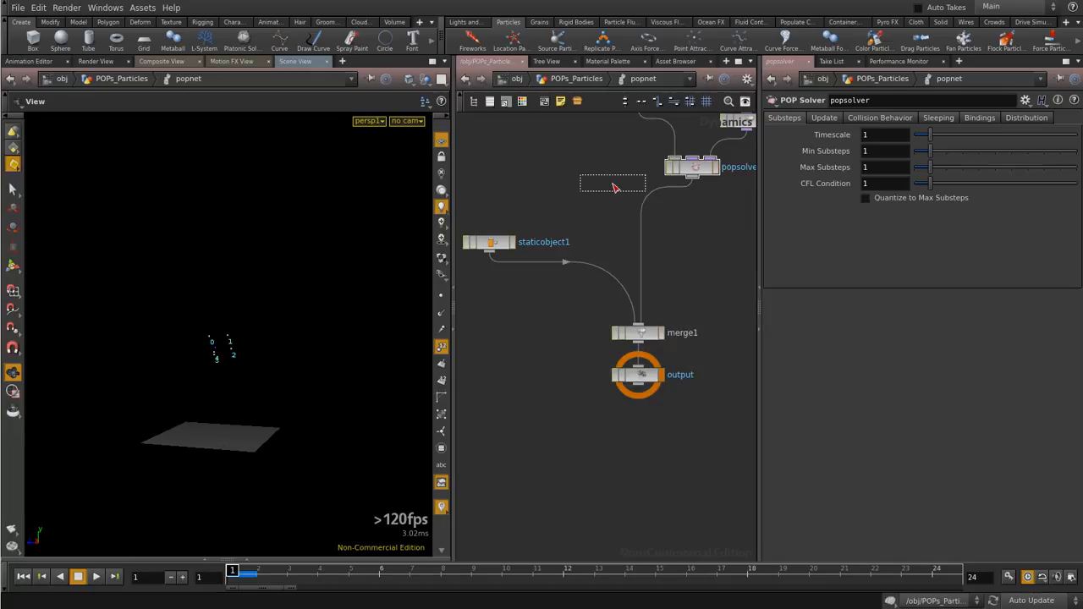
click(639, 228)
drag(641, 229, 696, 245)
key(h)
Go up to the POPs_Particles level and add a Grid node beside the sphere
click(576, 78)
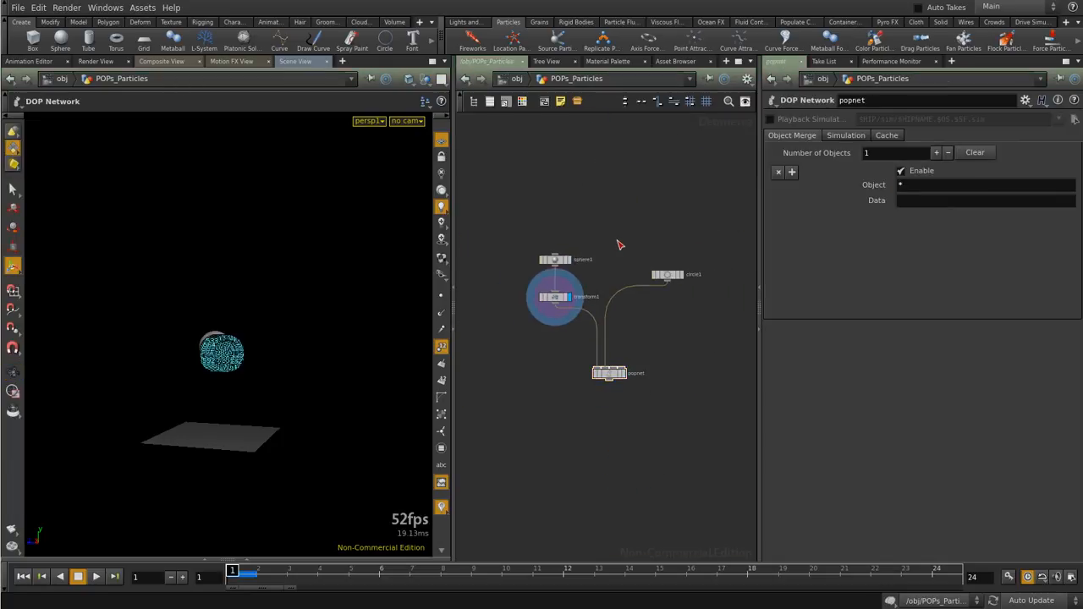
key(Tab)
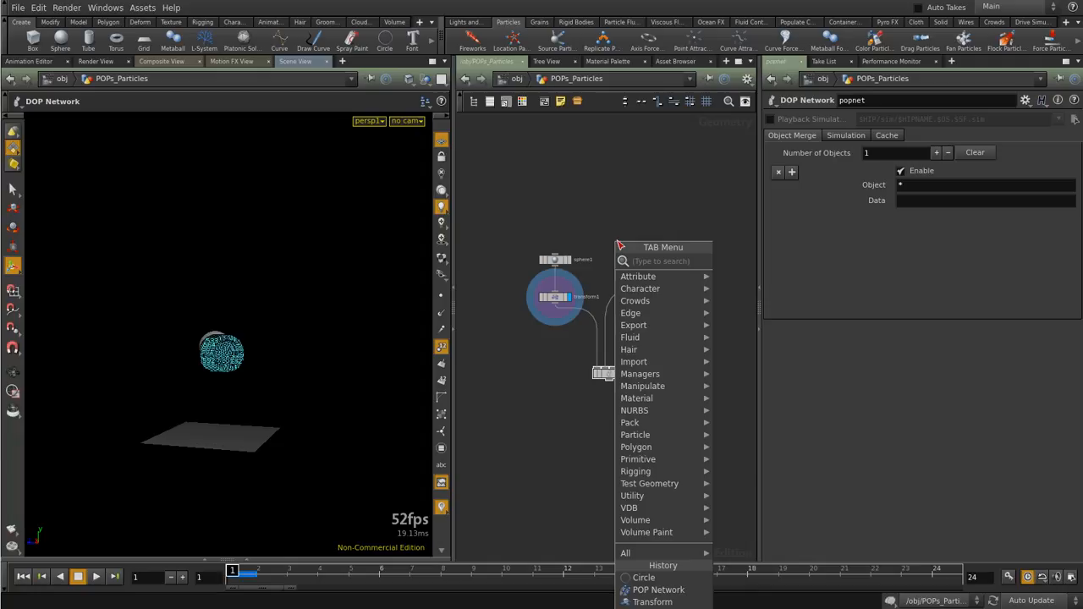
text(grid)
key(Return)
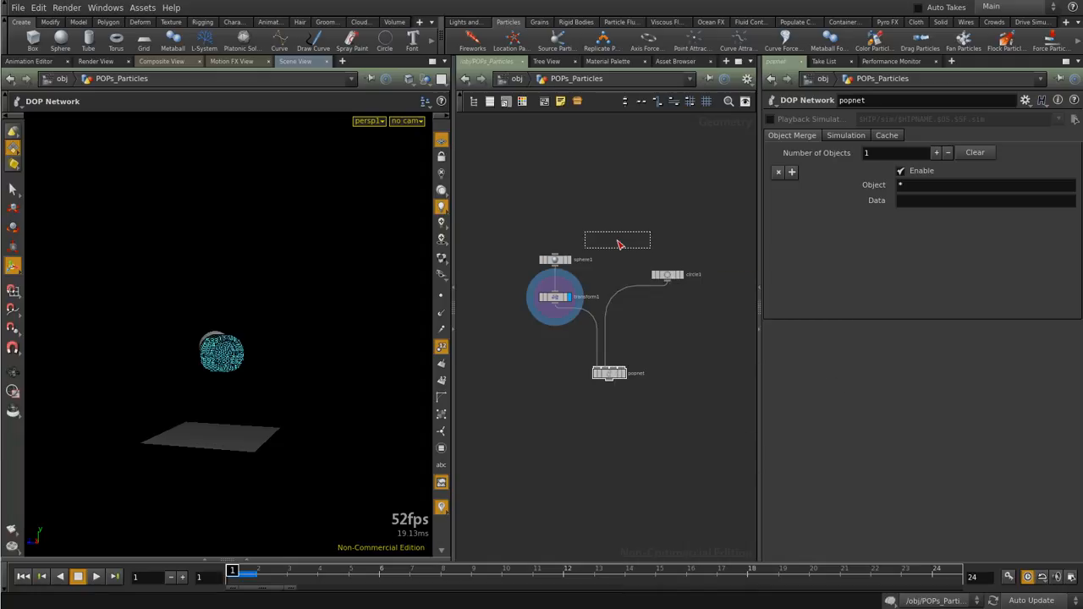
click(634, 234)
drag(634, 234, 499, 239)
click(639, 322)
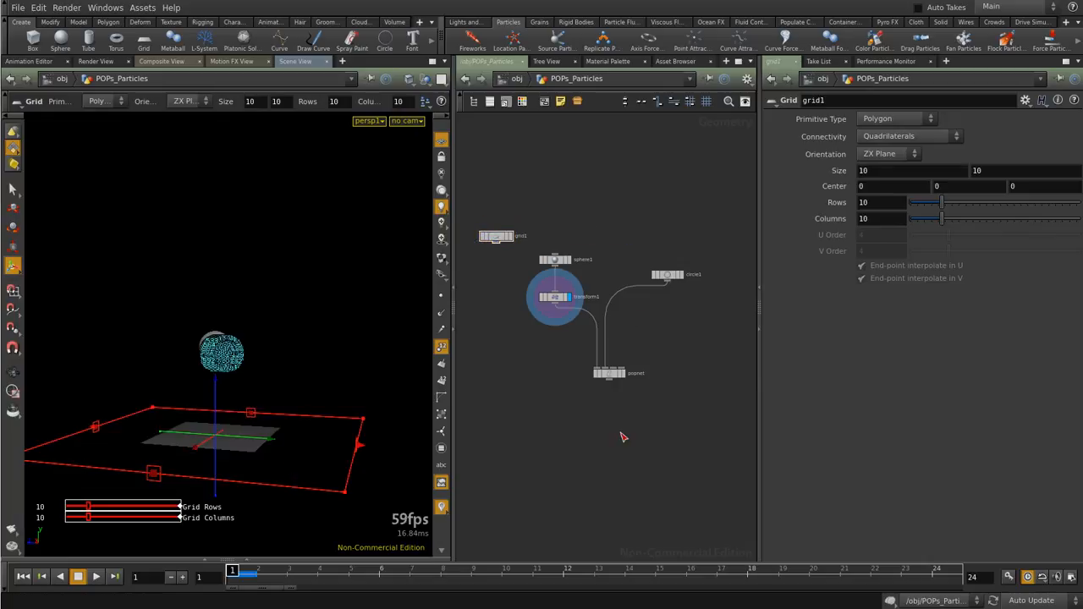
Inside popnet, set staticobject1's SOP Path to /obj/POPs_Particles/grid1
double_click(609, 373)
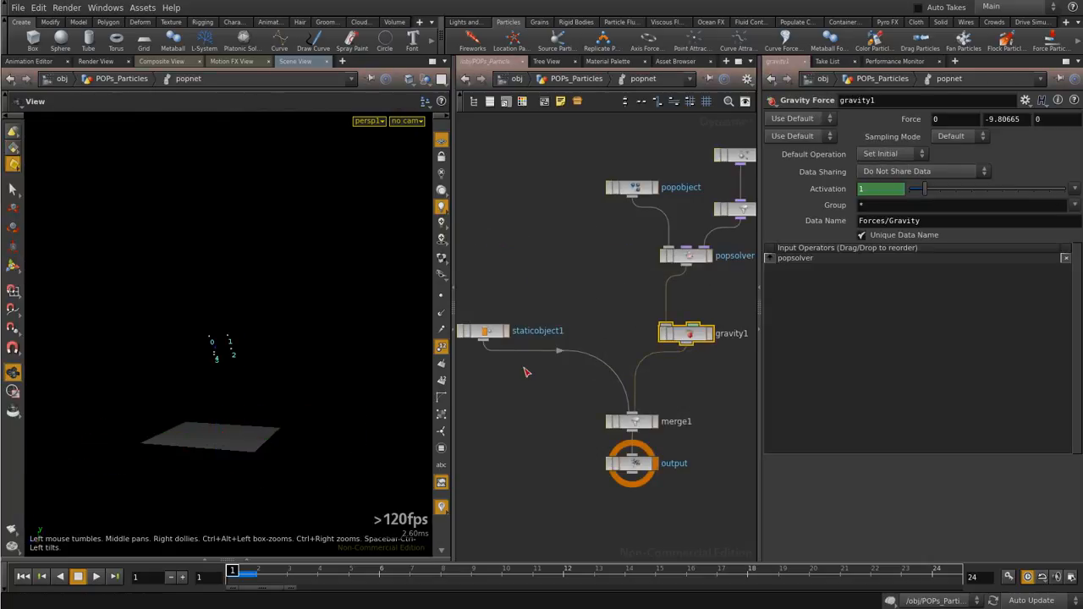
click(494, 336)
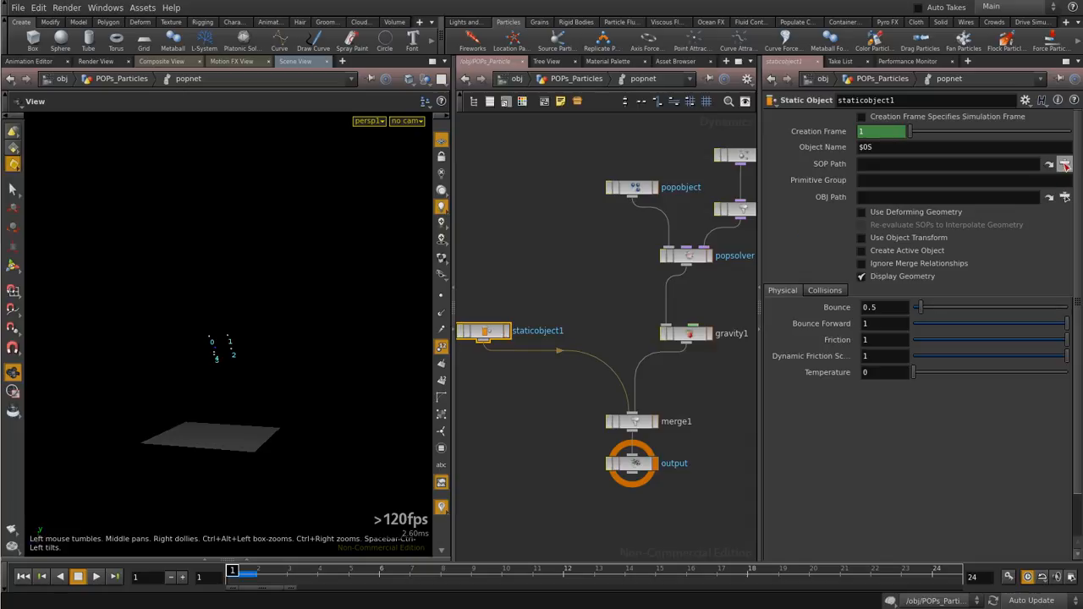
click(1064, 164)
click(664, 167)
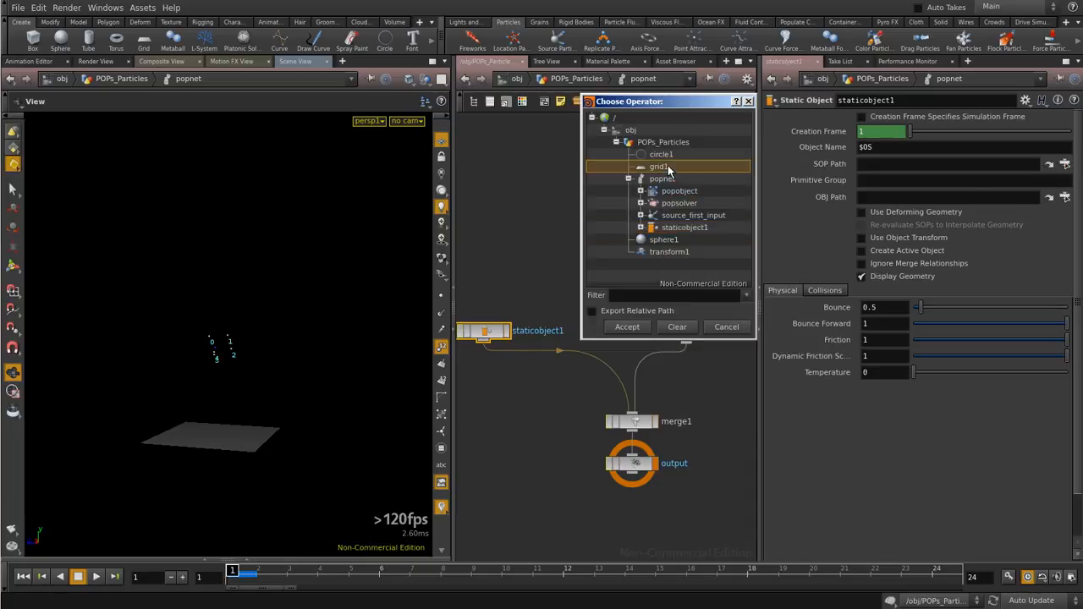
click(626, 327)
drag(296, 265, 283, 278)
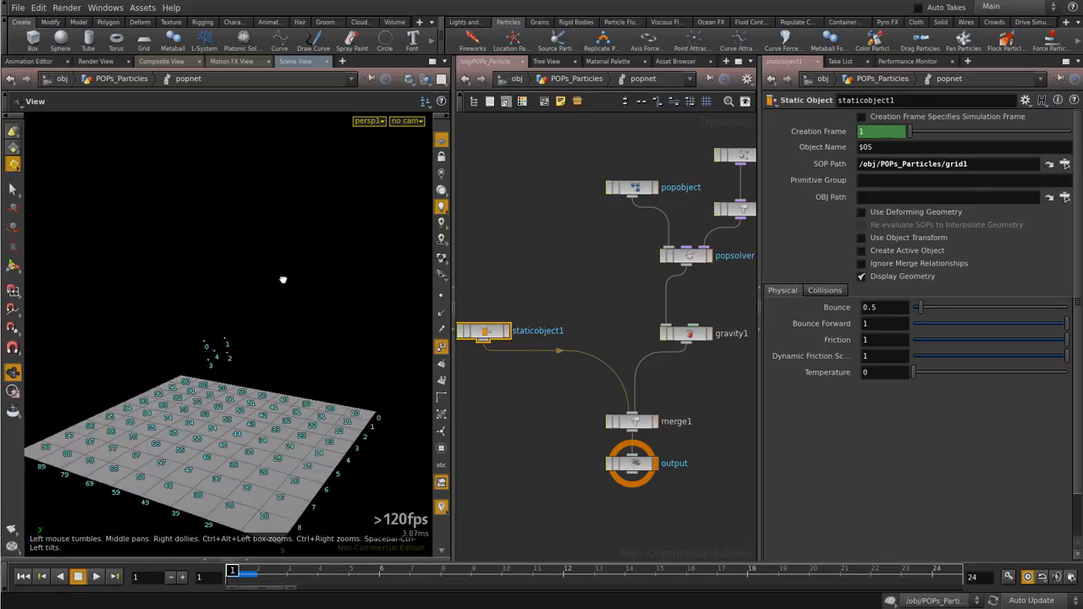
Review the POP Source's velocity attributes and set the timeline's end frame to 100
click(692, 257)
middle_drag(719, 279, 599, 287)
click(618, 162)
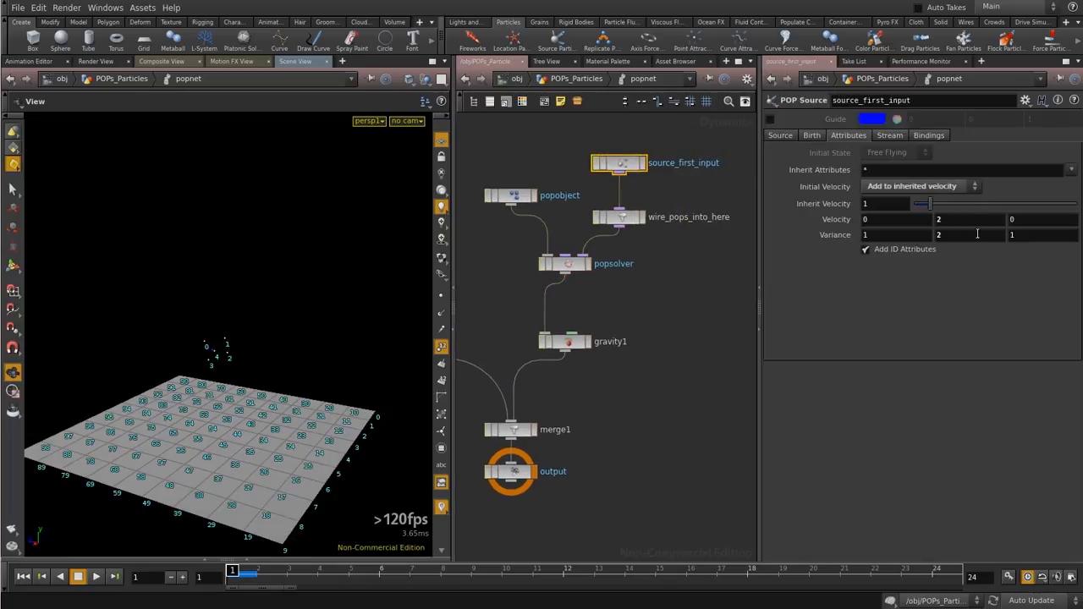
double_click(938, 234)
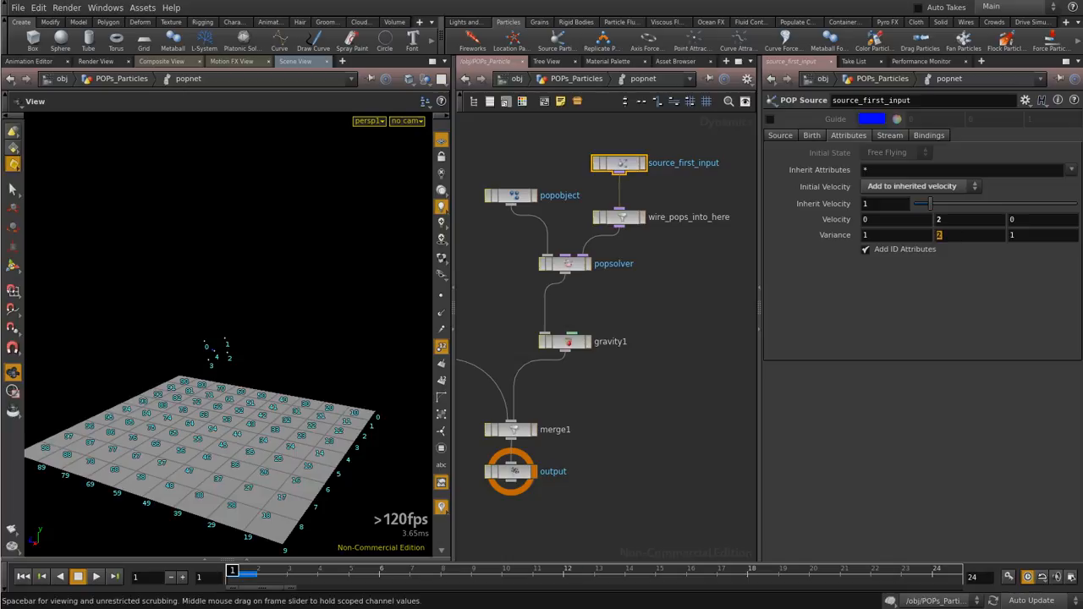
click(987, 578)
text(100)
key(Return)
click(640, 473)
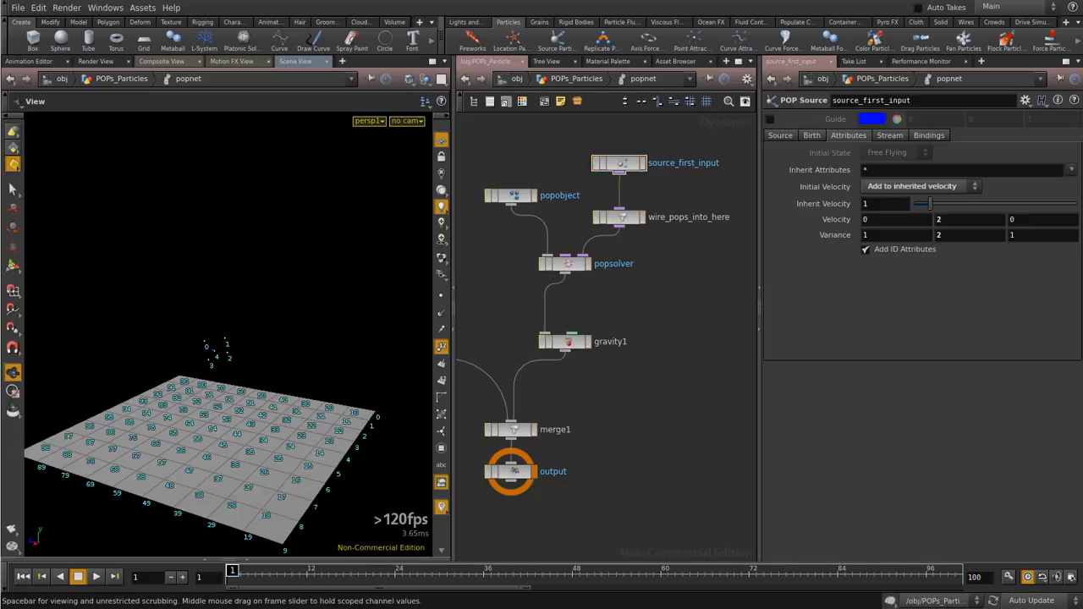
Play the simulation to watch how the particles behave at the grid, then stop the playback
click(98, 576)
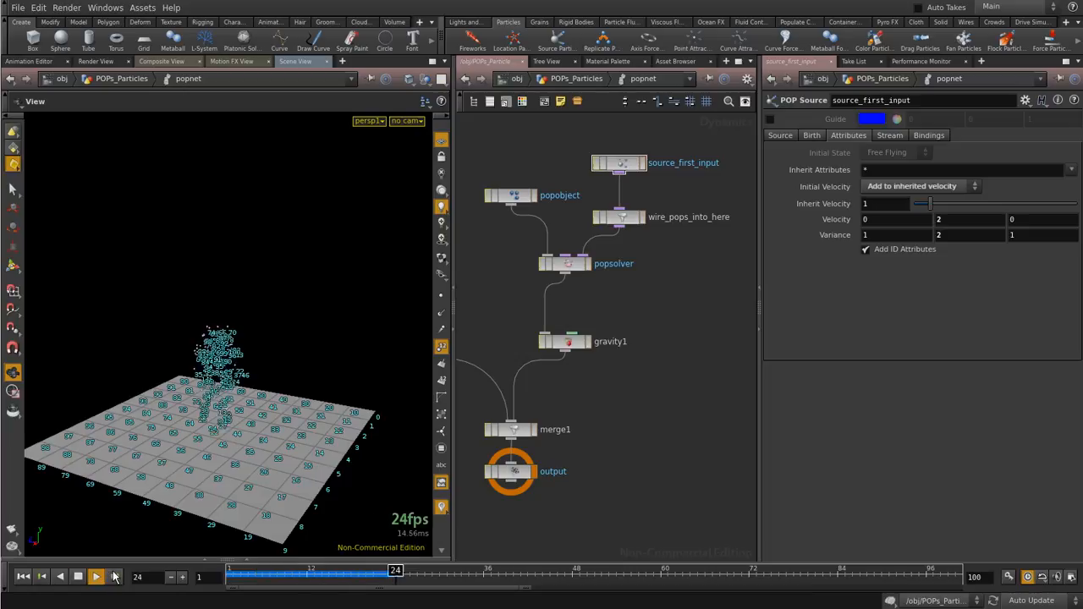
mouse_move(242, 370)
mouse_down()
mouse_move(261, 333)
mouse_move(258, 372)
mouse_up()
click(78, 576)
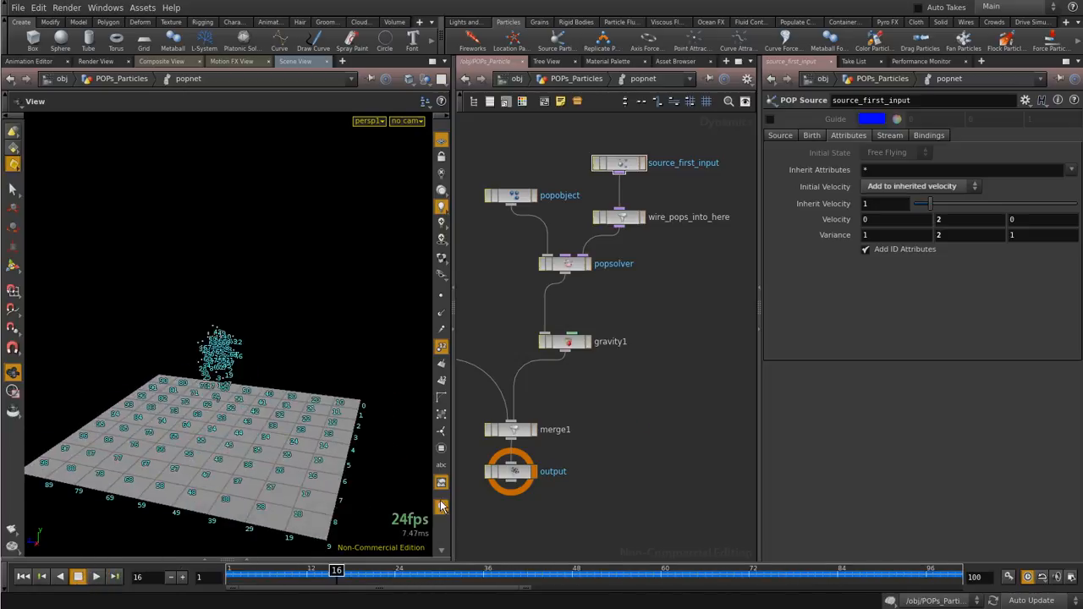
Enable Add Hit Attributes in popsolver's collision behavior settings
click(567, 269)
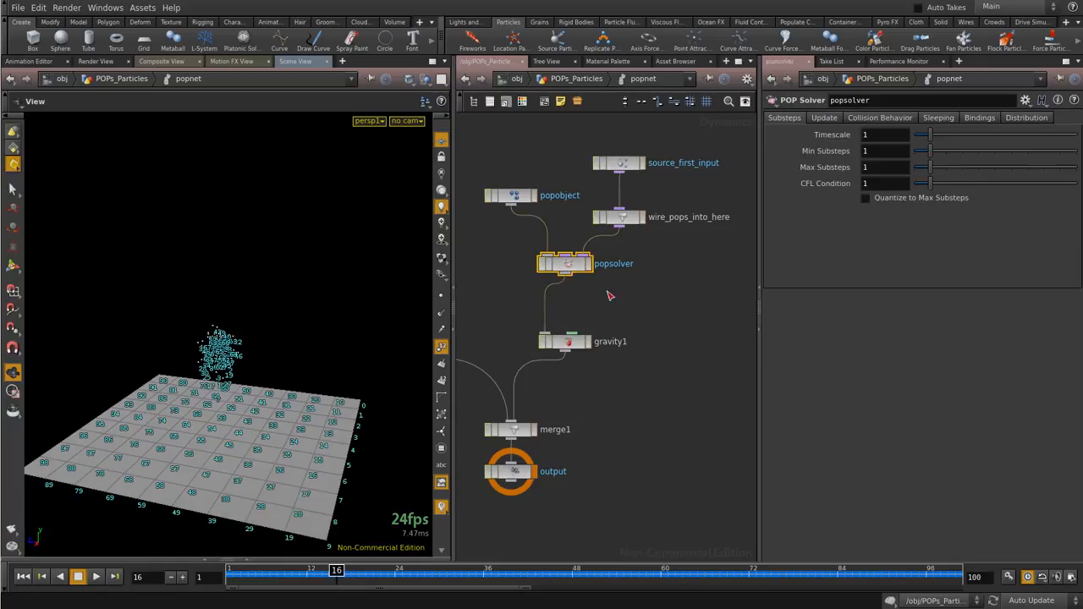
middle_drag(652, 302, 702, 374)
scroll(705, 282, down, 2)
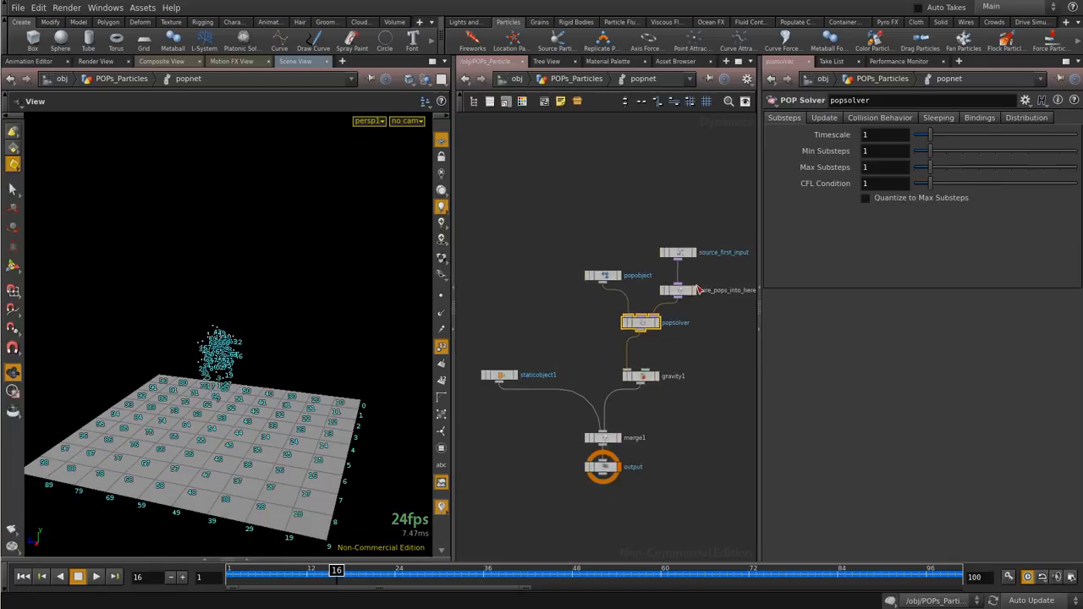
scroll(665, 361, up, 3)
click(826, 118)
click(896, 119)
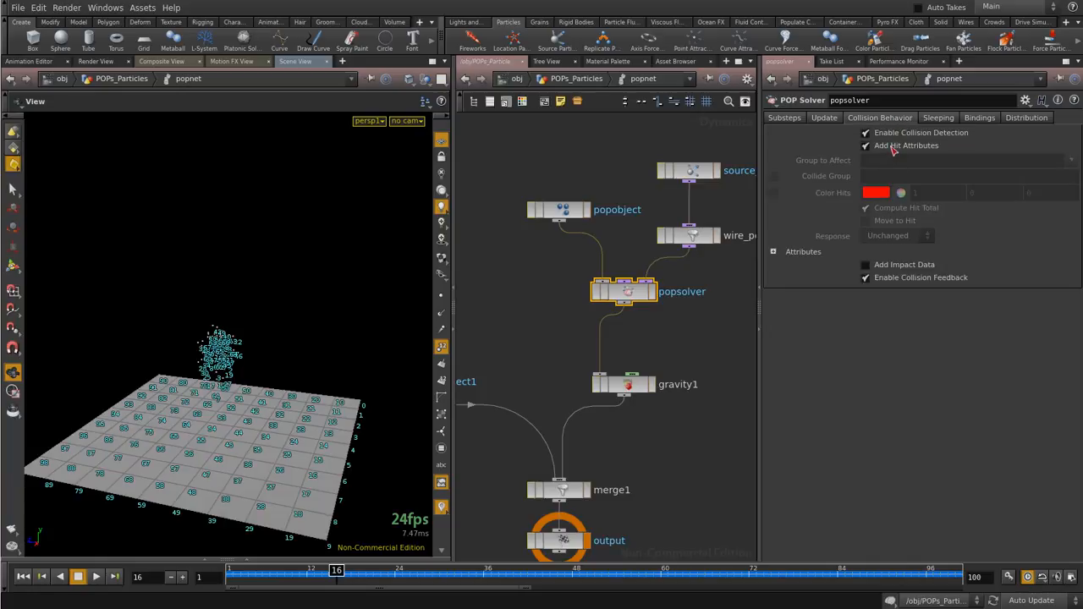
click(893, 148)
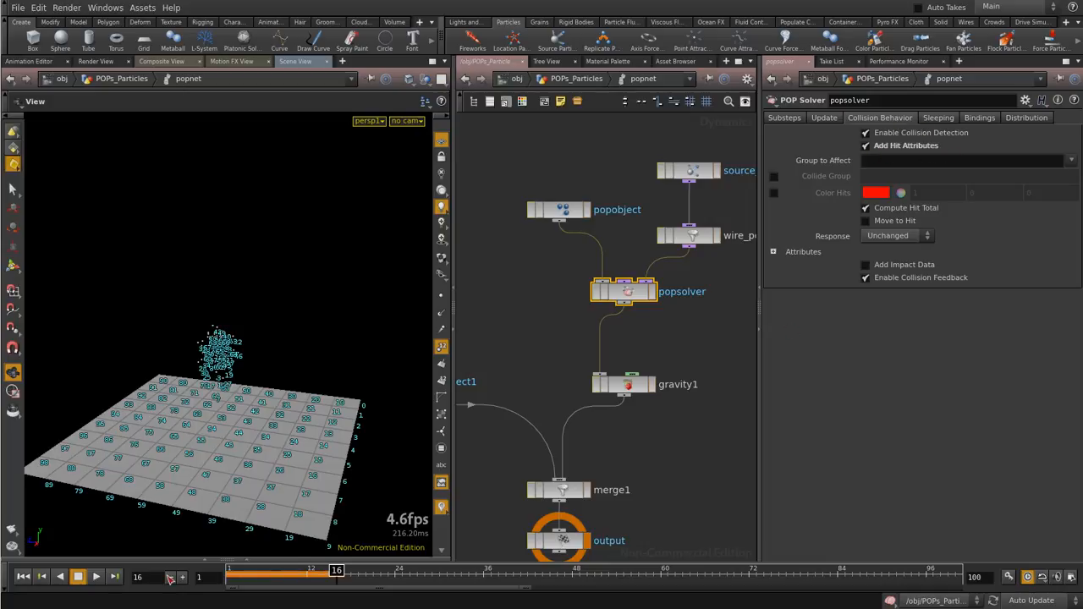
Hide the point numbers and replay the simulation from frame 1, viewing the grid from the side
click(25, 576)
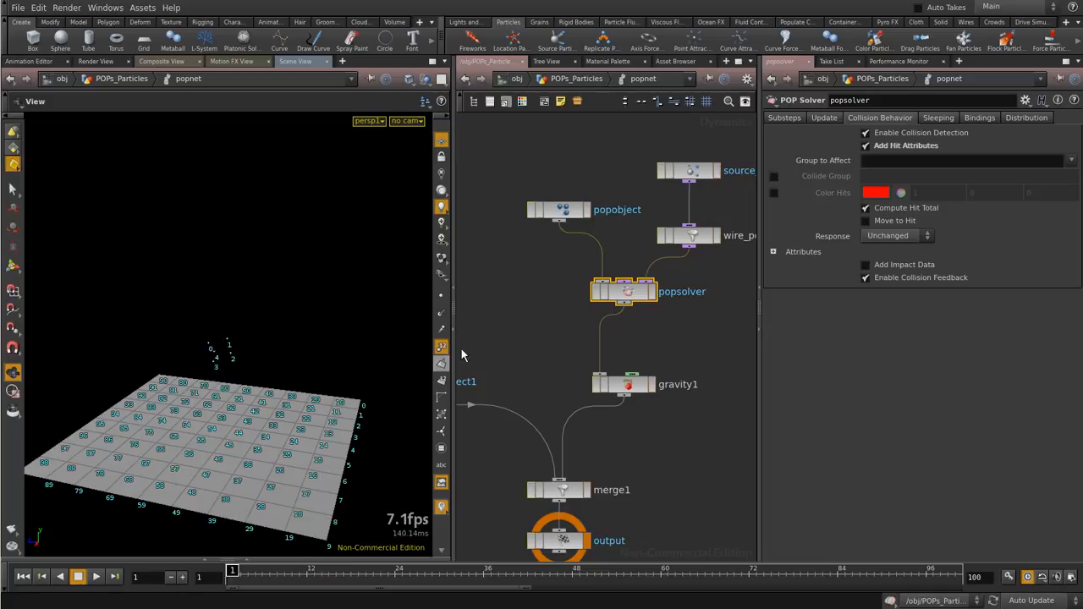
click(441, 347)
click(94, 576)
mouse_move(306, 399)
mouse_down()
mouse_move(316, 358)
mouse_move(320, 398)
mouse_up()
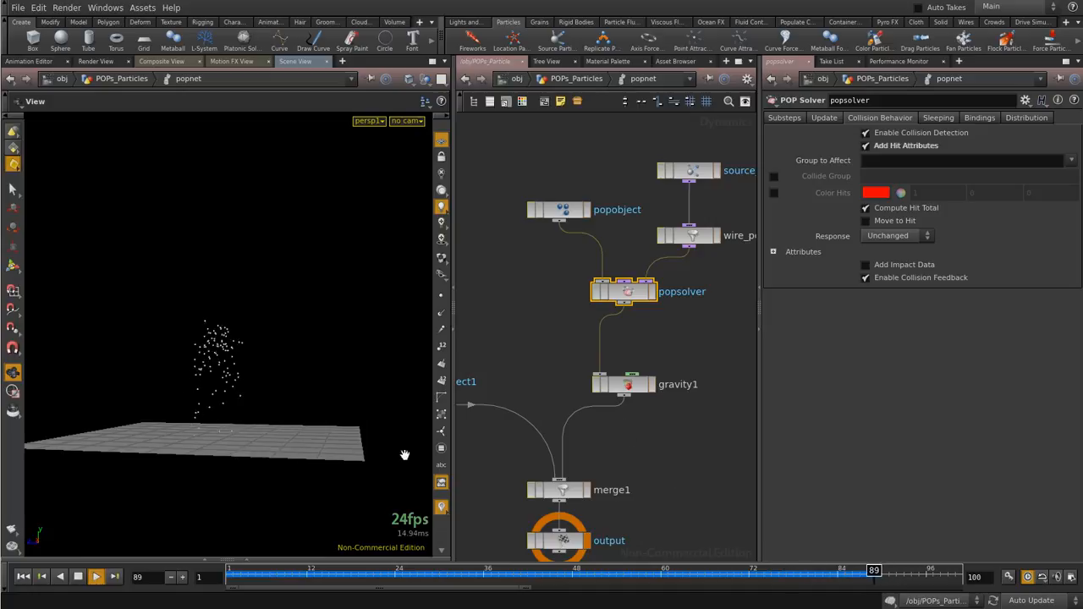
click(77, 576)
Rewire the network so merge1 combines popobject and staticobject1 ahead of popsolver, with gravity1 feeding output directly
middle_drag(561, 345, 627, 367)
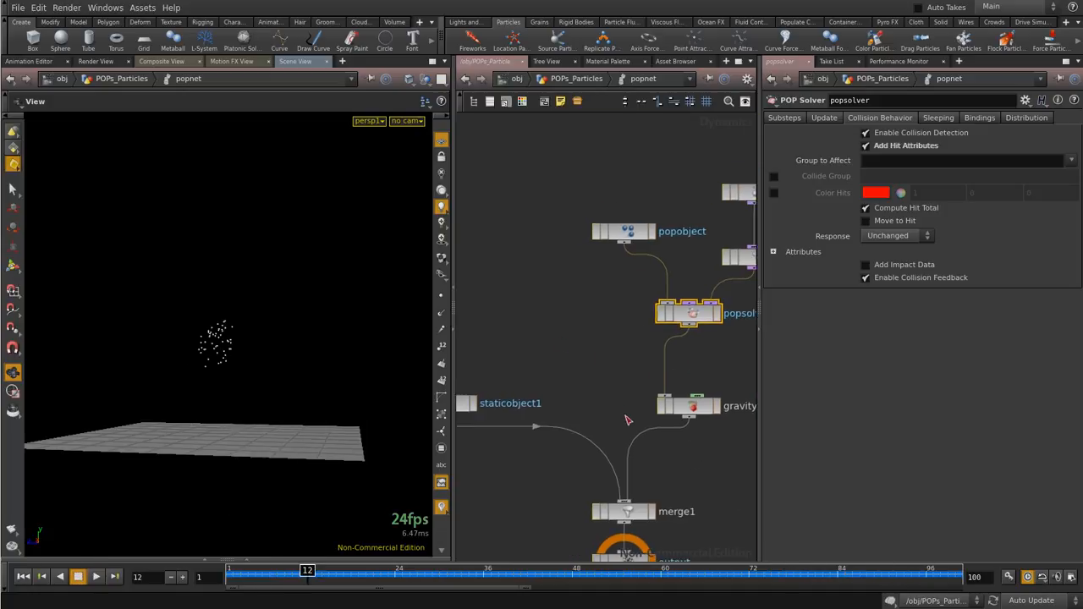
scroll(637, 388, down, 3)
drag(625, 438, 635, 185)
click(634, 185)
drag(669, 315, 620, 312)
drag(508, 399, 513, 241)
click(613, 301)
click(637, 502)
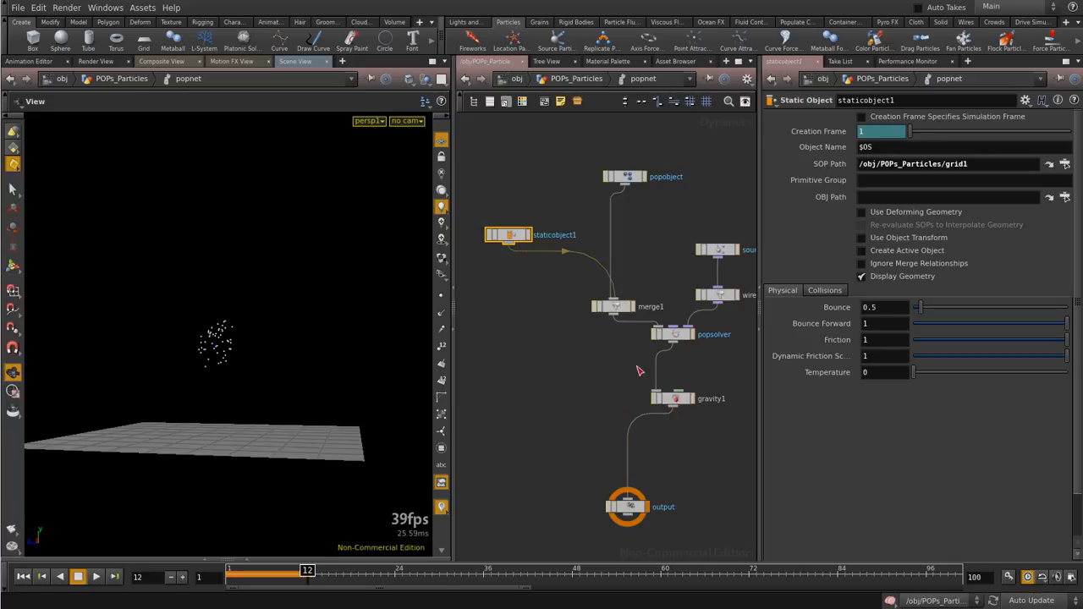
Put staticobject1 ahead of popobject in merge1's input order and play the simulation from frame 1
click(617, 308)
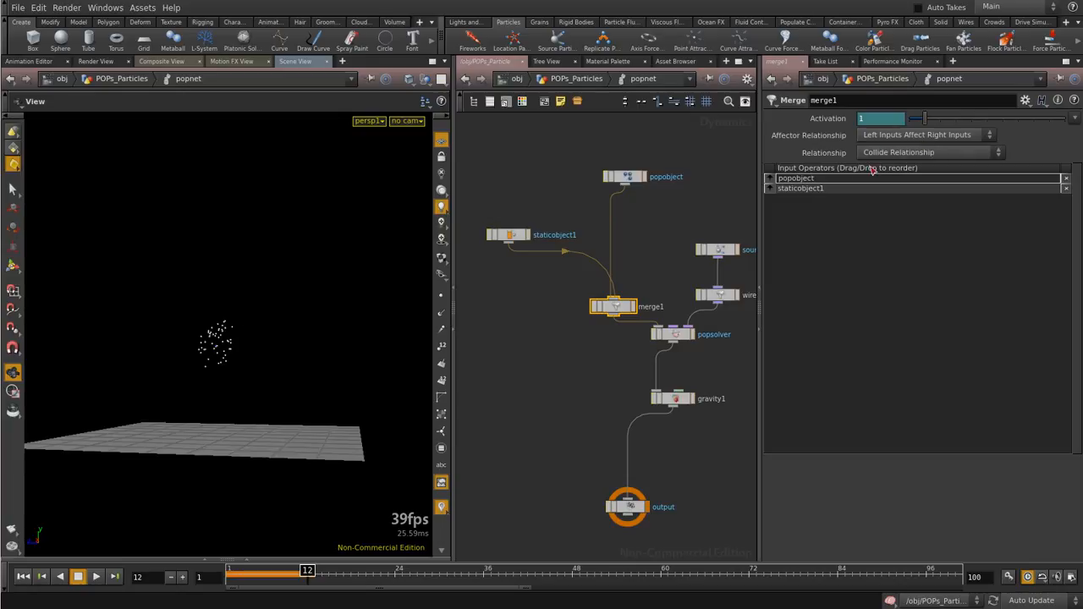
drag(771, 189, 771, 179)
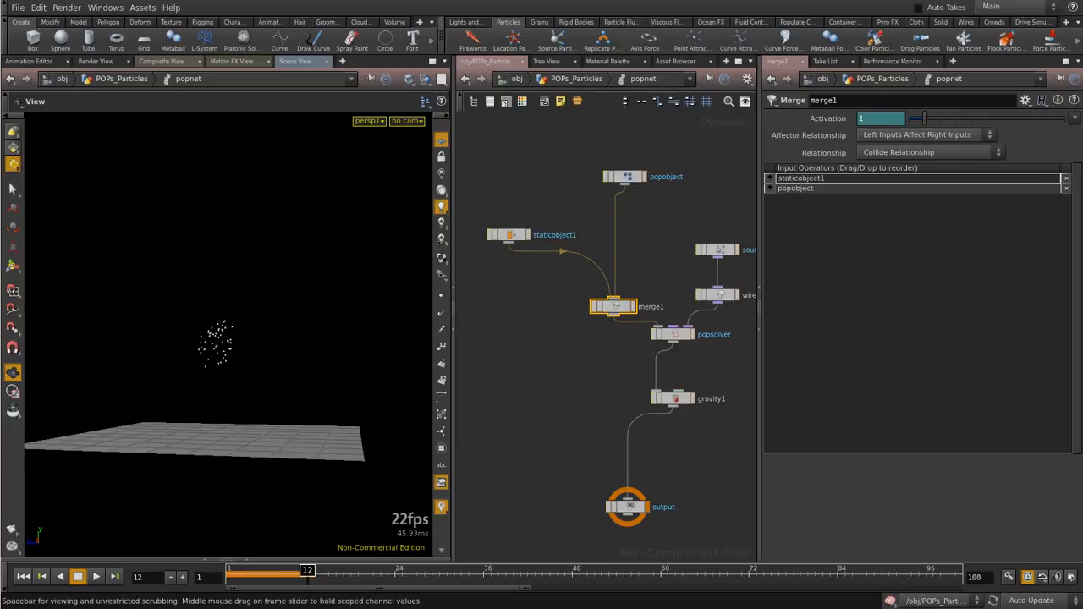
click(23, 576)
click(95, 577)
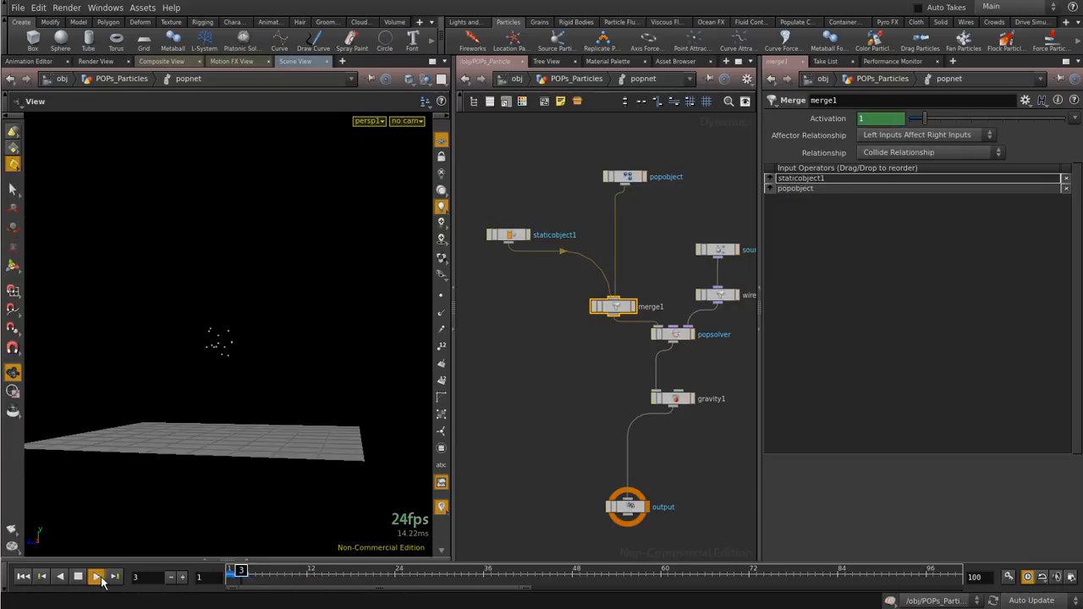
click(78, 576)
Check the wire_pops_into_here merge and delete the staticobject1 node from the popnet
click(554, 317)
middle_drag(568, 320, 549, 368)
scroll(586, 355, down, 2)
scroll(675, 364, up, 2)
click(661, 343)
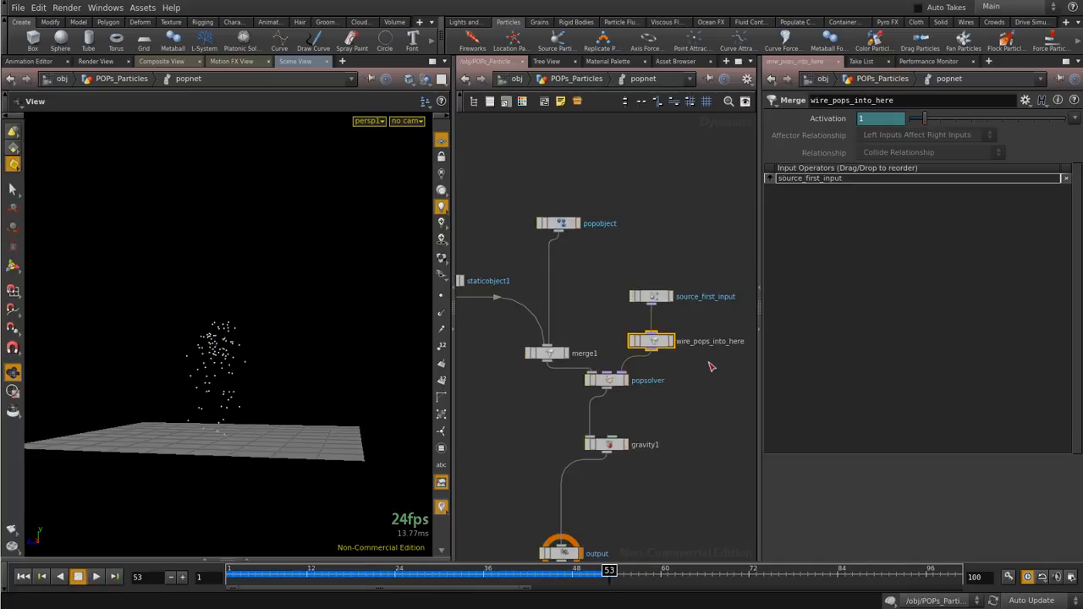
scroll(705, 363, down, 2)
click(523, 305)
key(Delete)
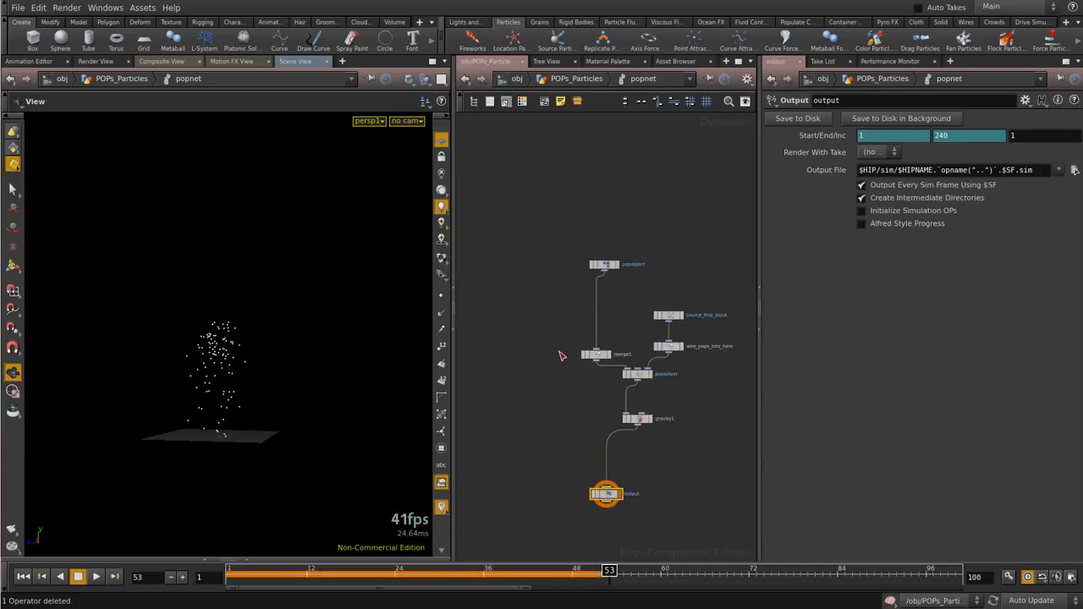
Add a Ground Plane node to the popnet and connect it to merge1 alongside popobject
key(Tab)
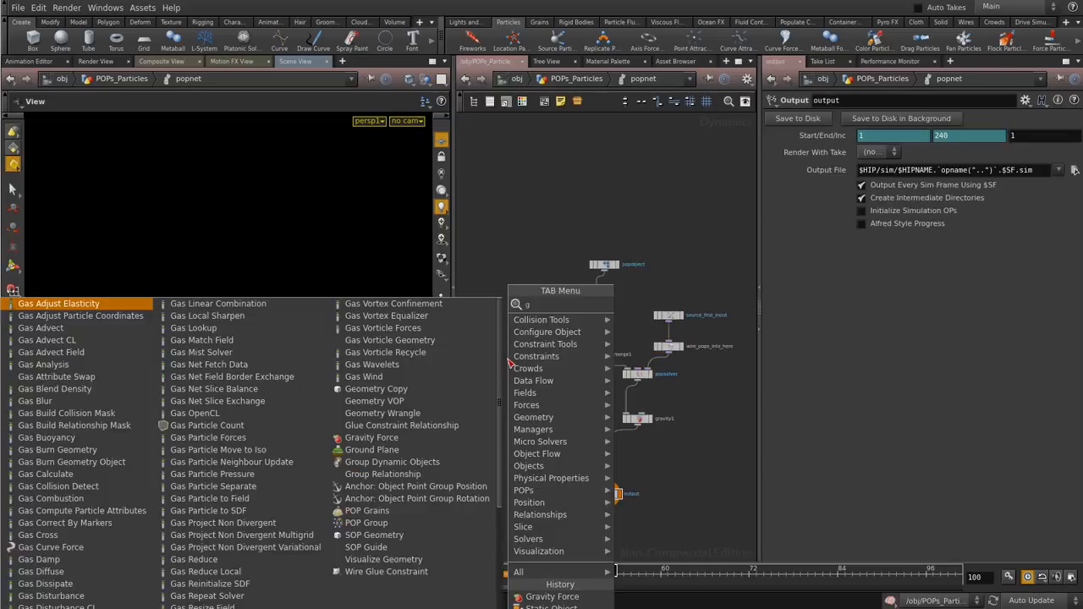
text(gor)
key(BackSpace)
key(BackSpace)
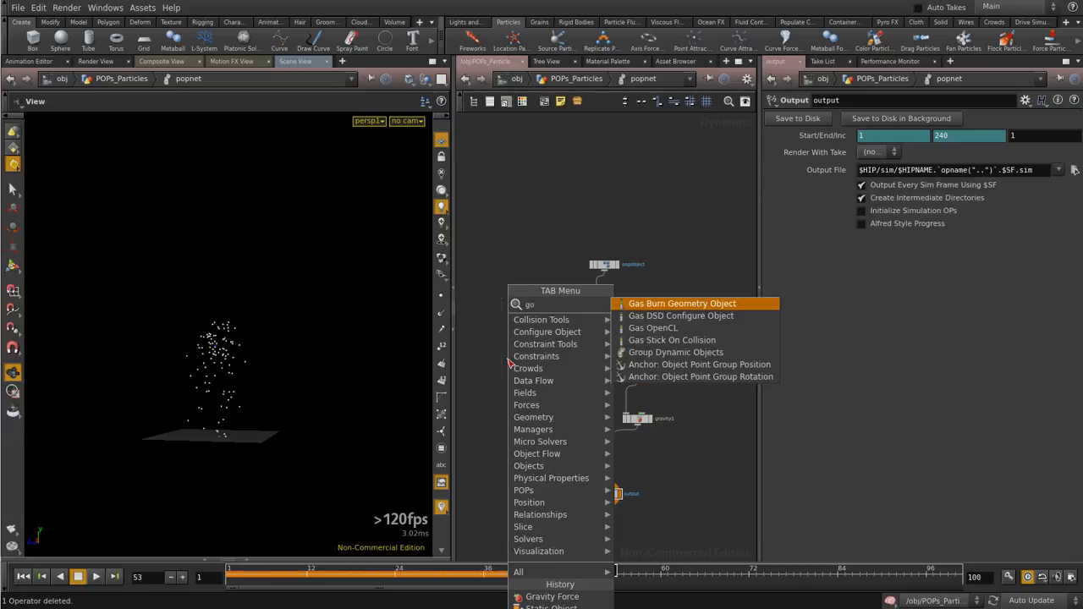
text(round)
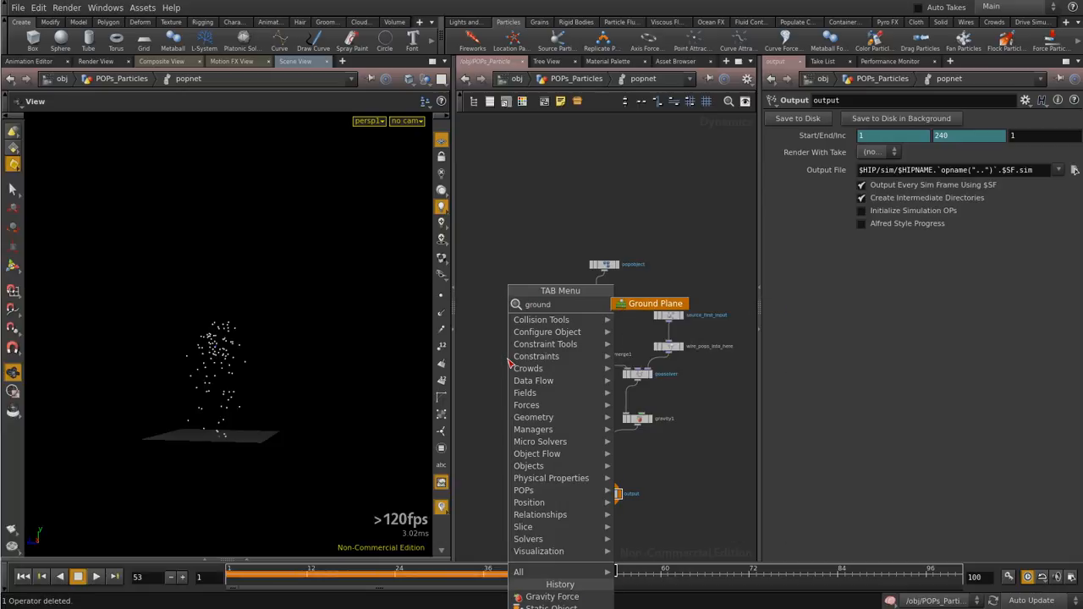
key(Return)
click(508, 357)
drag(490, 294, 599, 353)
click(510, 300)
click(598, 354)
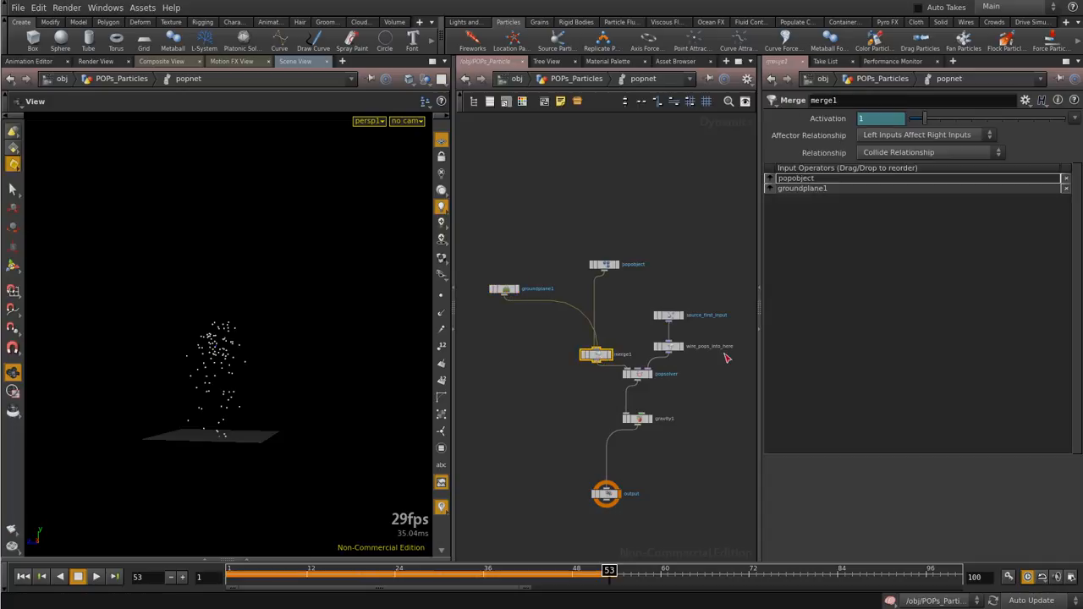
Put groundplane1 ahead of popobject in merge1's input order and play the simulation from frame 1
drag(771, 189, 771, 177)
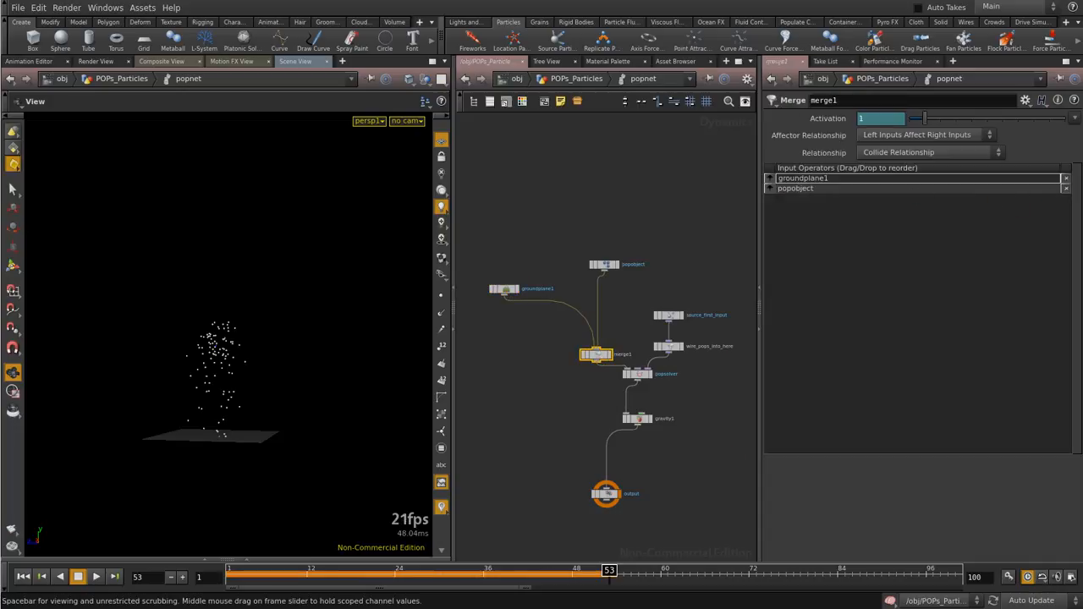
click(29, 575)
click(95, 576)
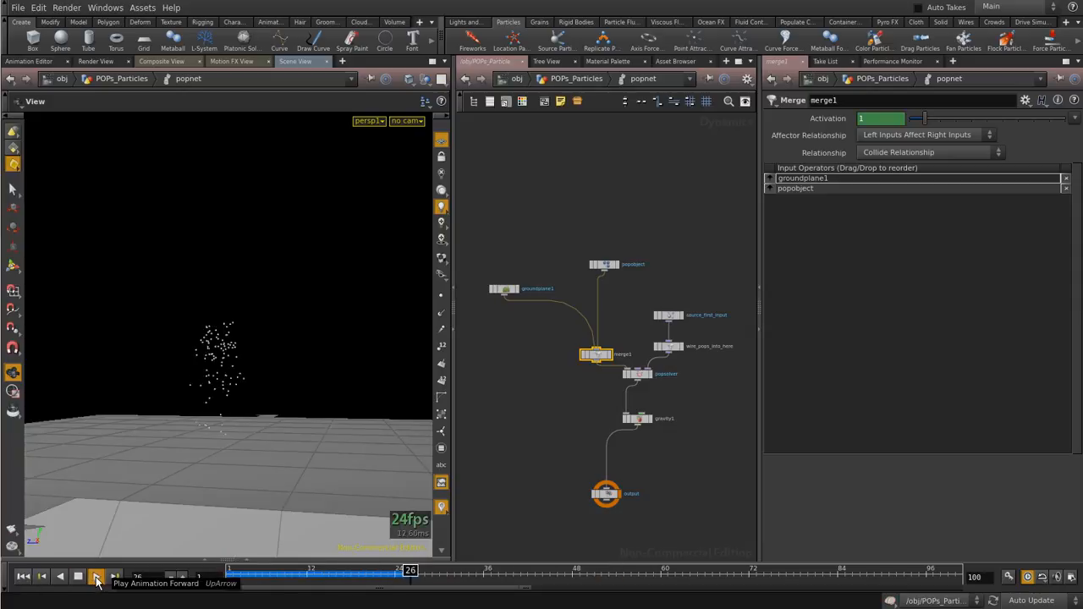
mouse_move(299, 406)
mouse_down()
mouse_move(312, 366)
mouse_move(305, 386)
mouse_up()
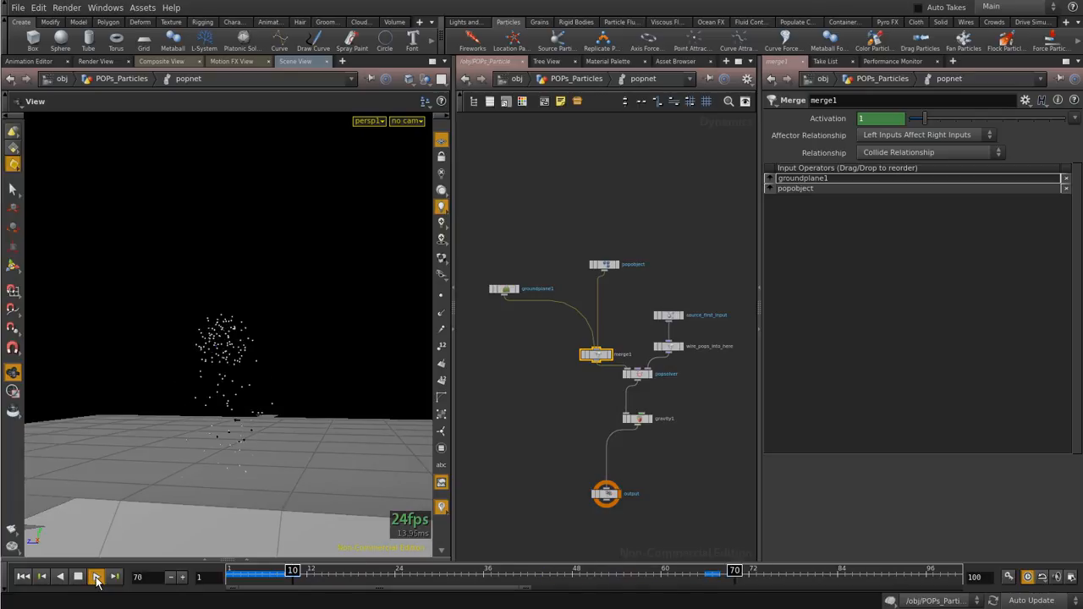
scroll(640, 373, up, 4)
Set popsolver's collision Response to Stop and watch the particles meet the ground plane
click(639, 375)
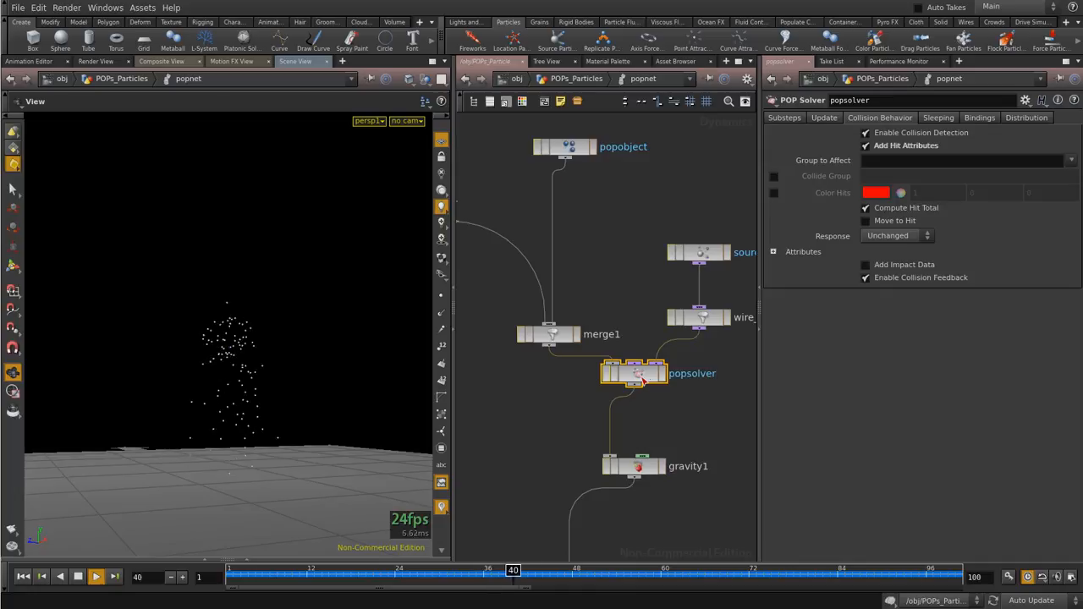
click(887, 236)
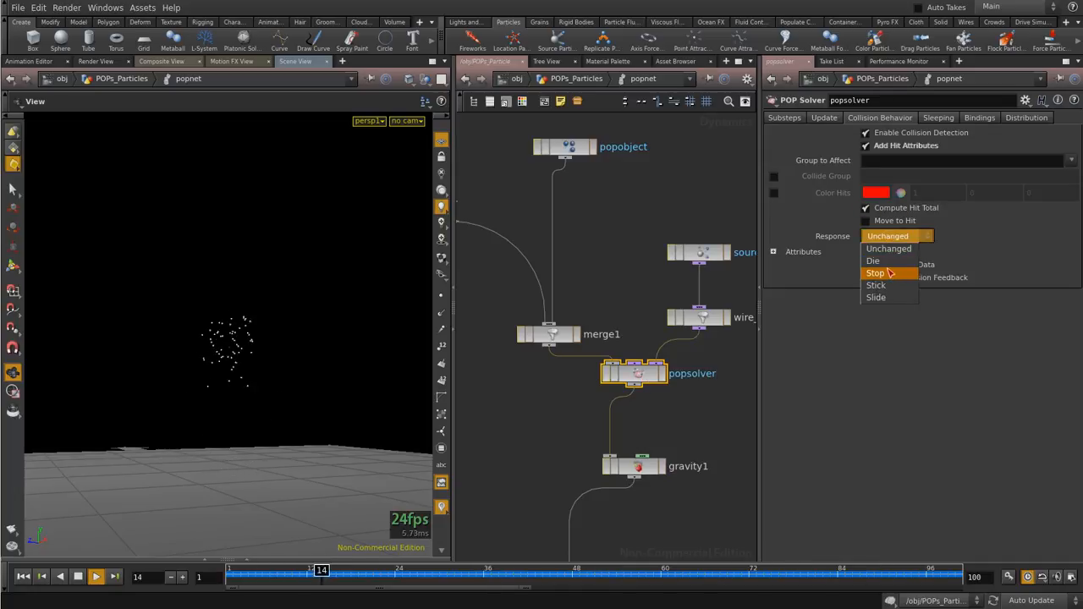
click(877, 272)
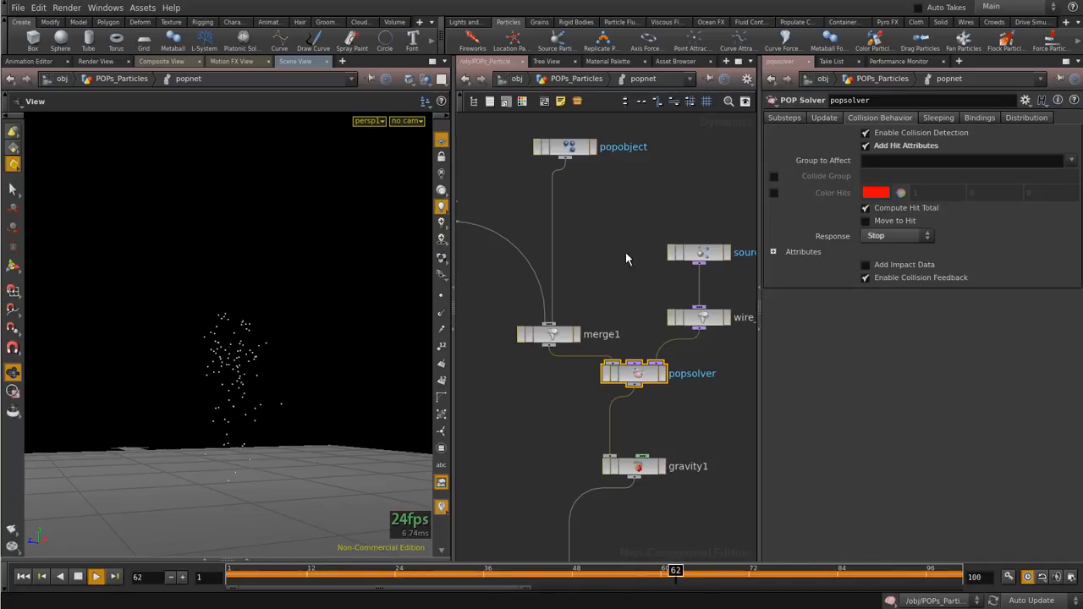
scroll(626, 292, down, 4)
scroll(588, 403, up, 2)
drag(244, 367, 227, 425)
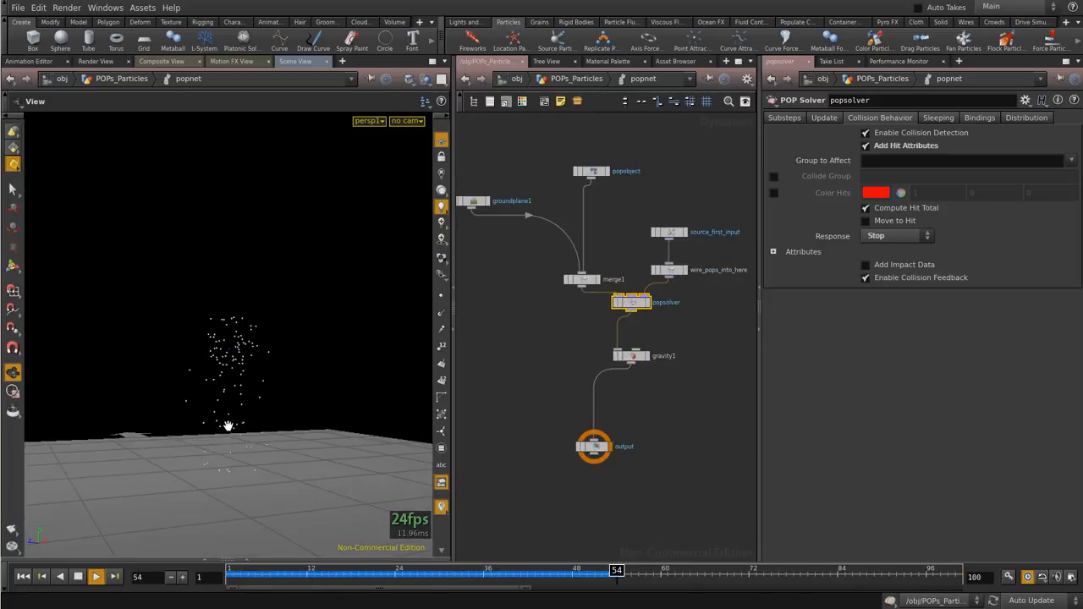
Set the Life Expectancy of source_first_input's particles to 2
click(670, 235)
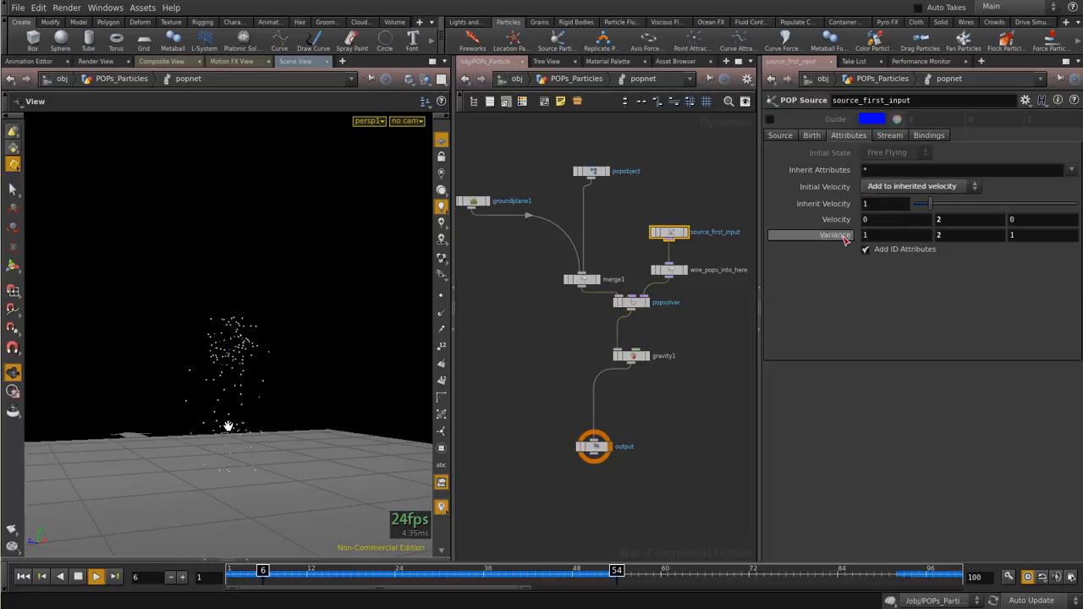
click(811, 135)
click(941, 265)
text(2)
key(Return)
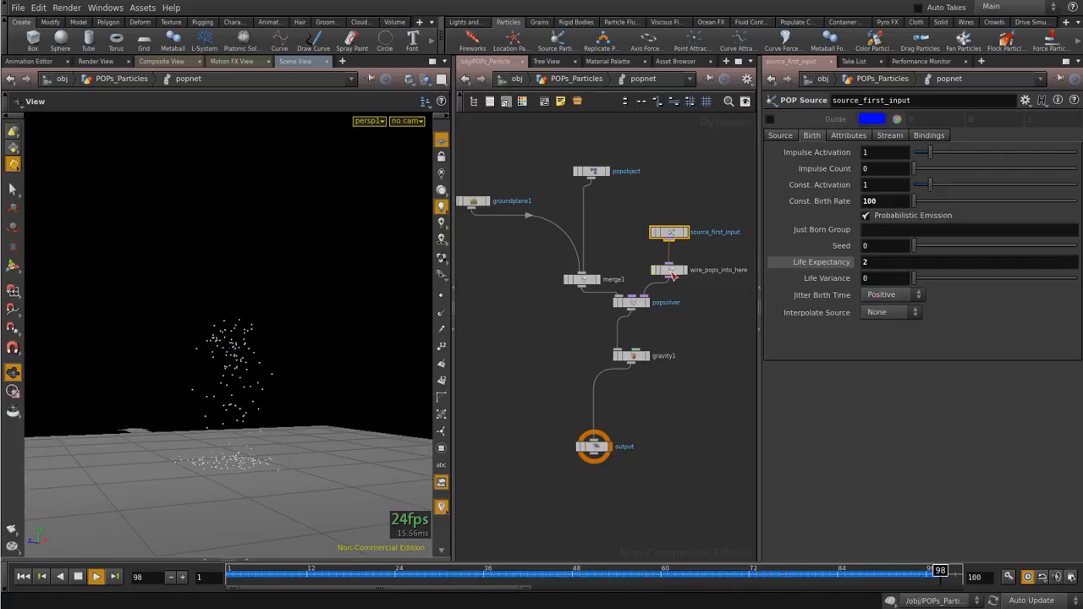
Examine the particles on the ground plane up close, showing the point markers briefly and hiding them again
drag(282, 432, 242, 374)
click(563, 402)
drag(254, 411, 283, 409)
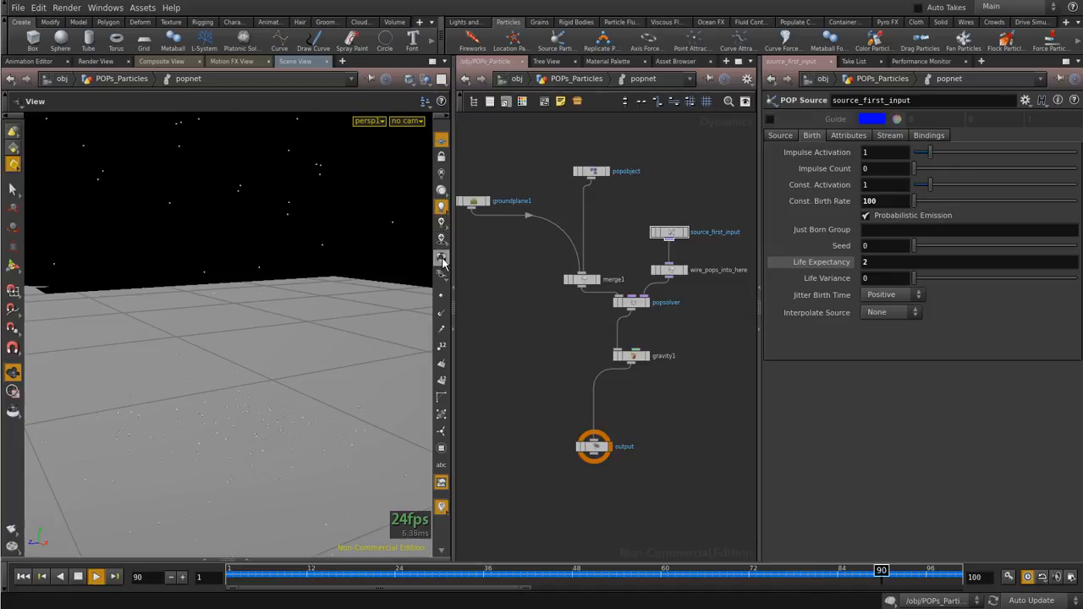
click(439, 298)
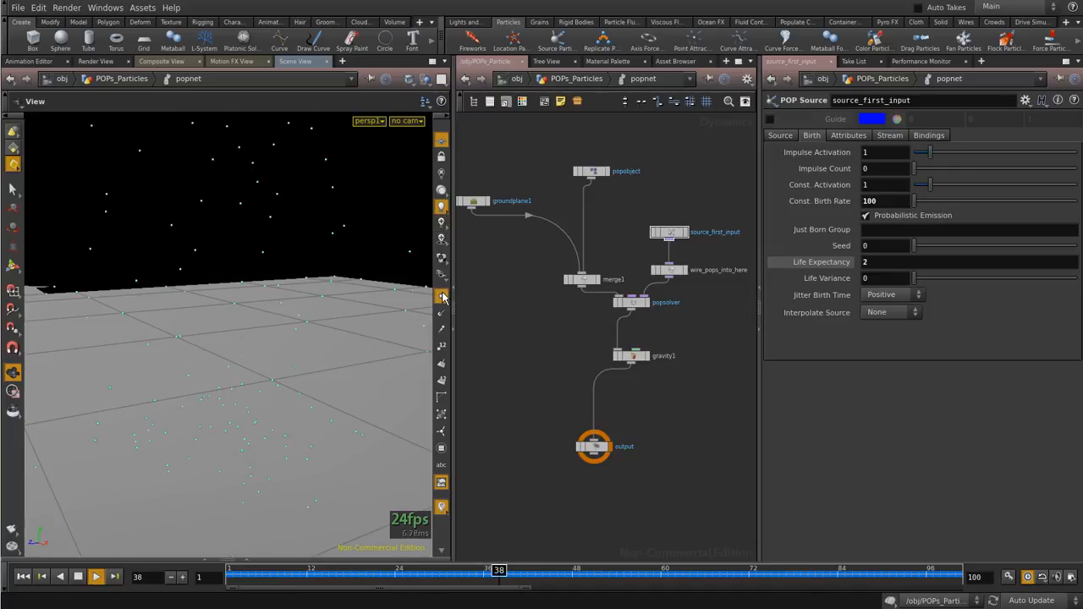
click(440, 298)
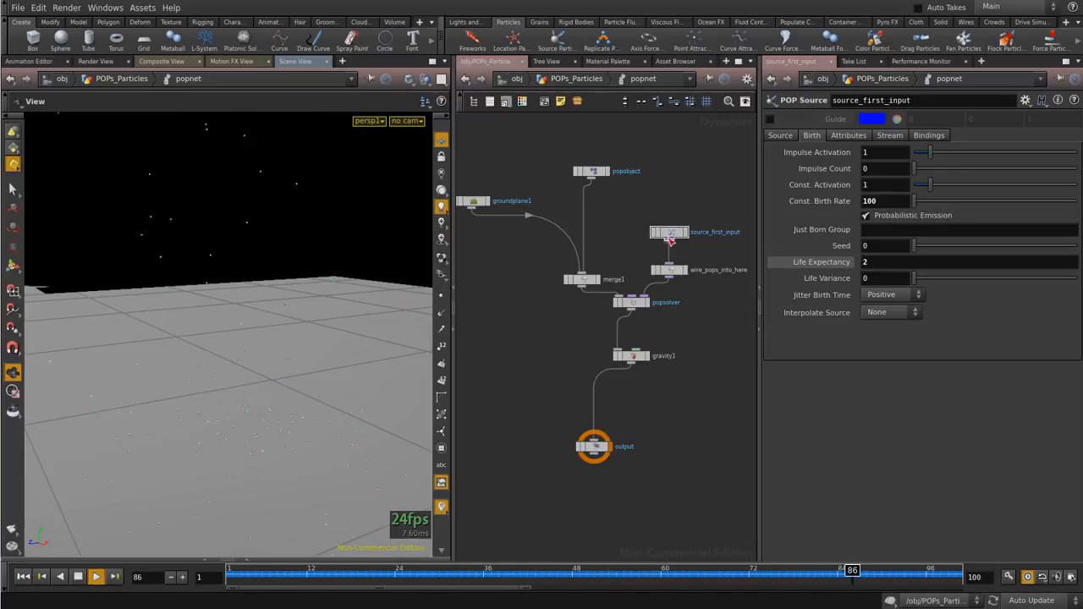
Stop playback, align the output node beneath gravity1, and enable Color Hits in popsolver's collision behavior
click(78, 576)
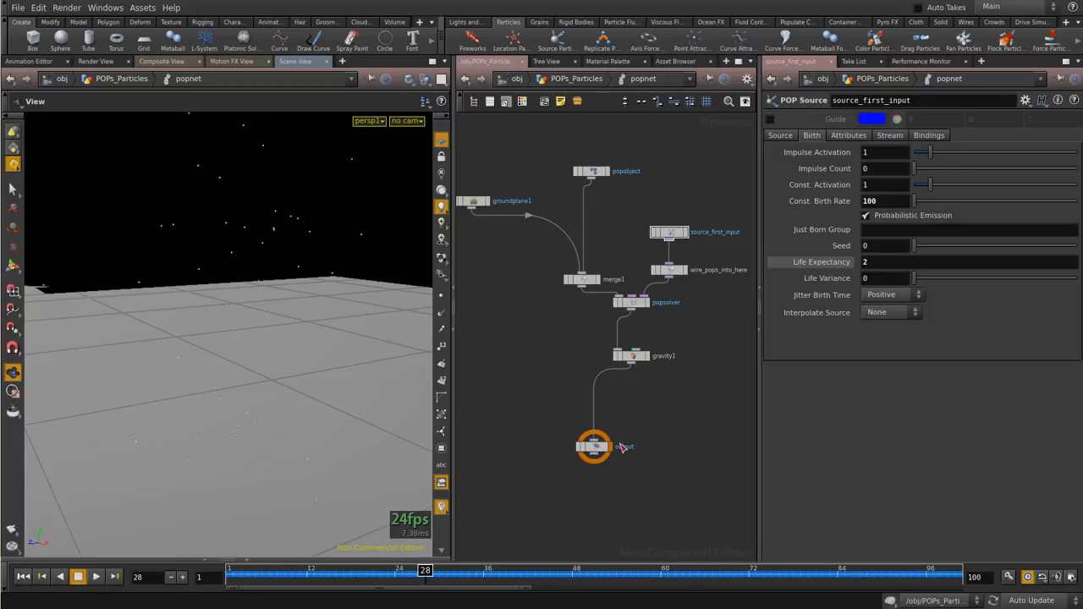
drag(610, 459, 660, 454)
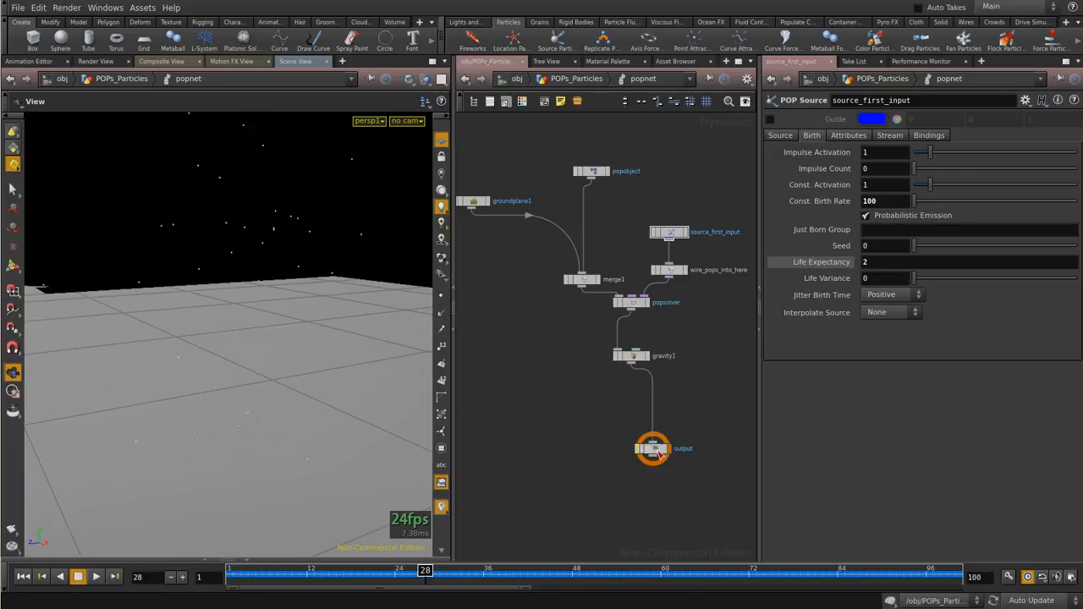
click(634, 304)
click(901, 235)
click(901, 238)
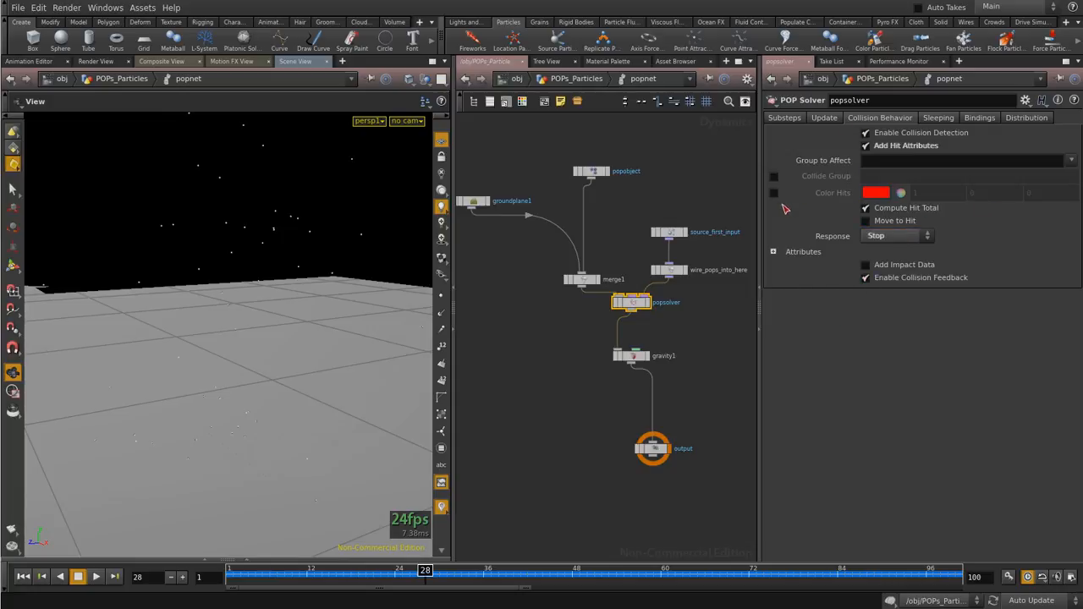
click(774, 194)
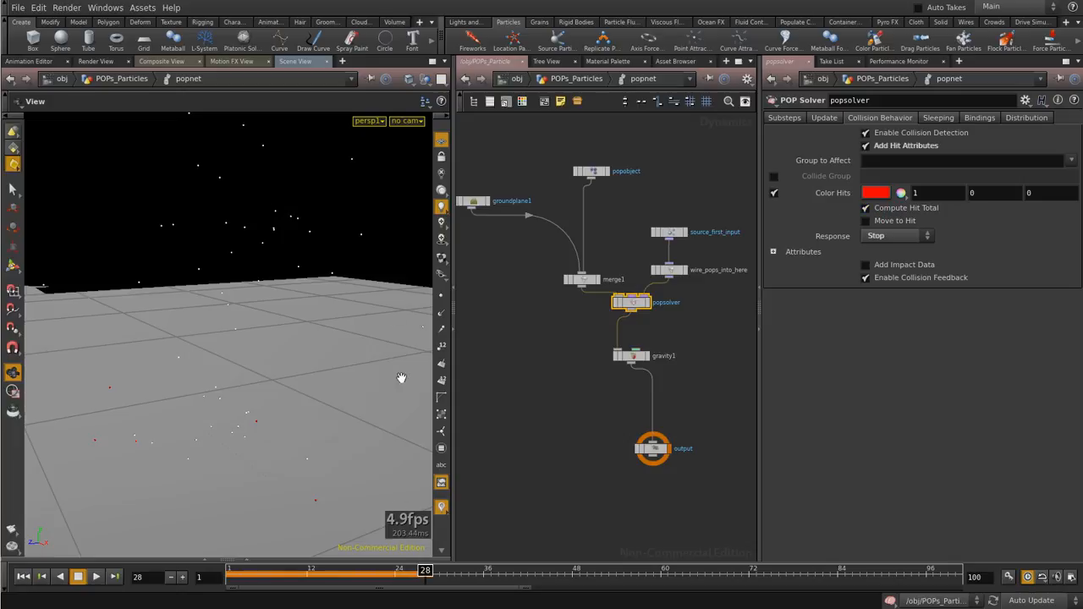
Replay the simulation from frame 1 with a wider view of the emitter and ground plane
key(ctrl+Up)
scroll(307, 259, down, 5)
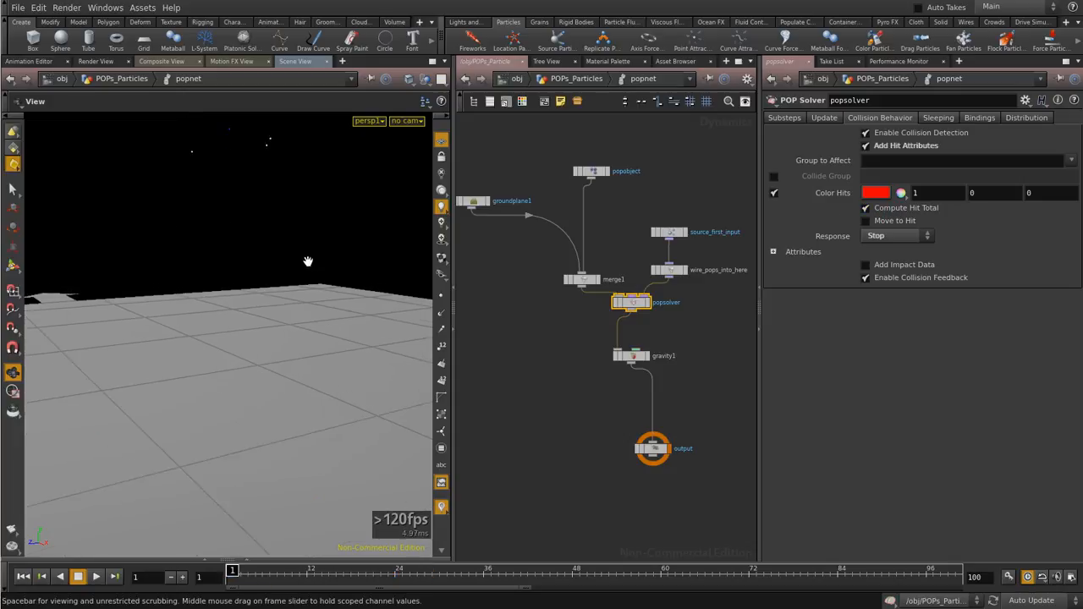
drag(311, 266, 259, 294)
click(95, 576)
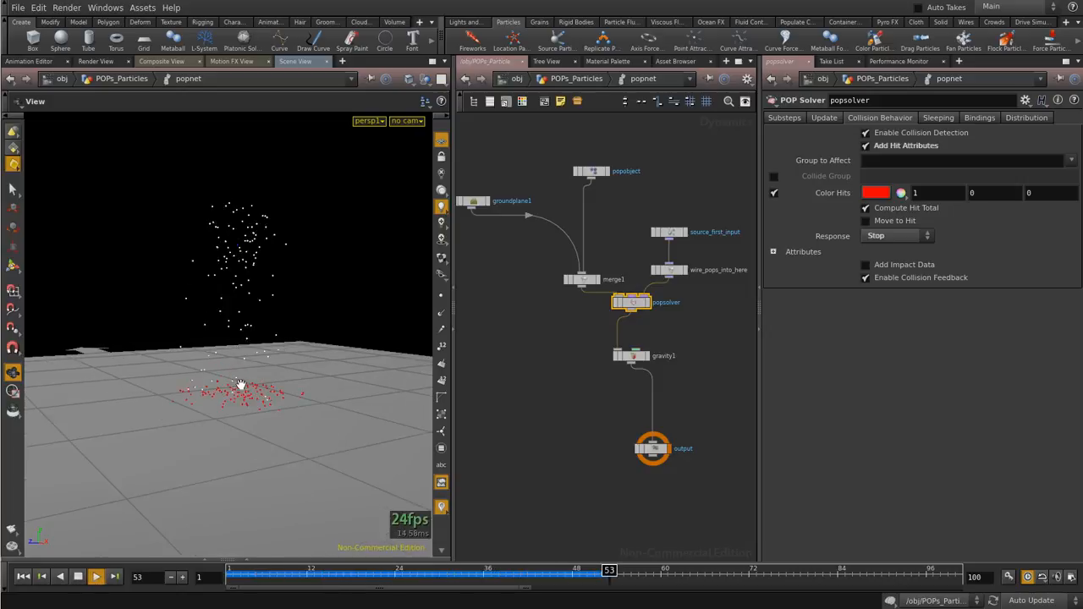
Set popsolver's collision Response to Die and watch the particles reach the ground
click(897, 236)
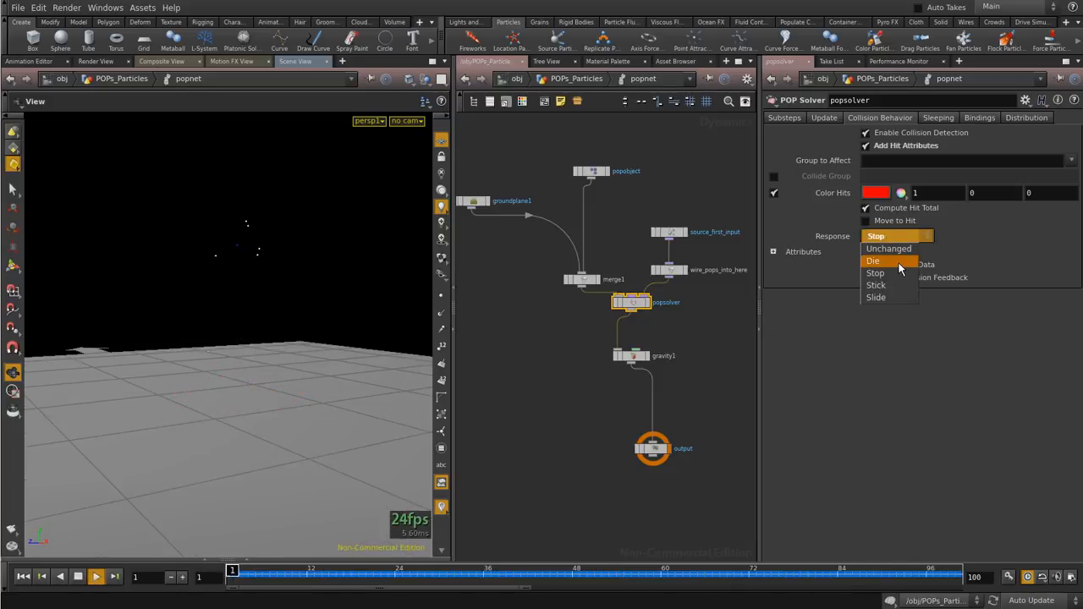
click(902, 266)
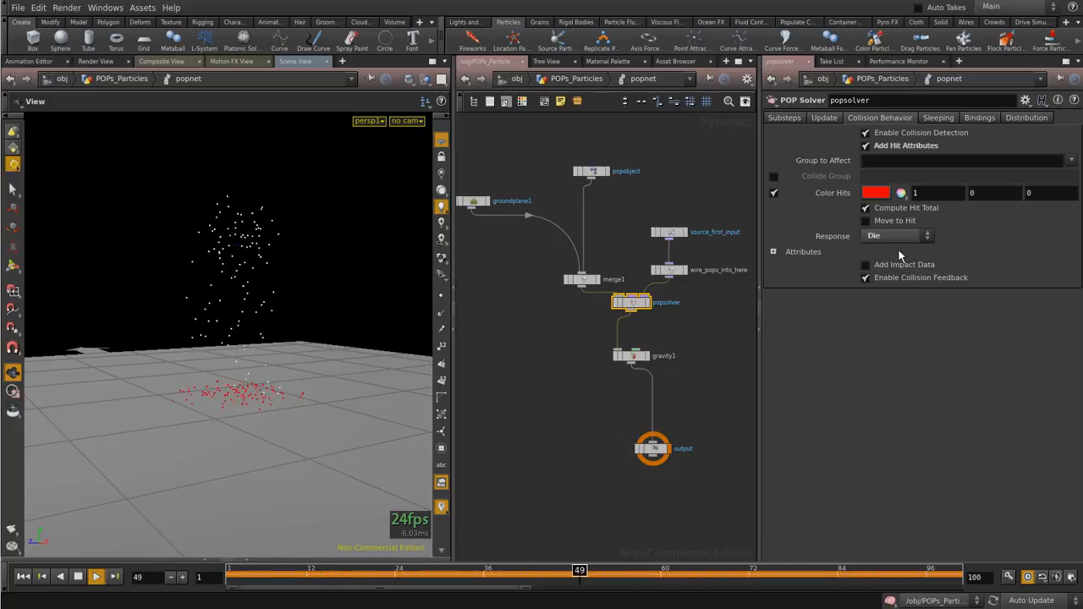
click(898, 236)
click(898, 236)
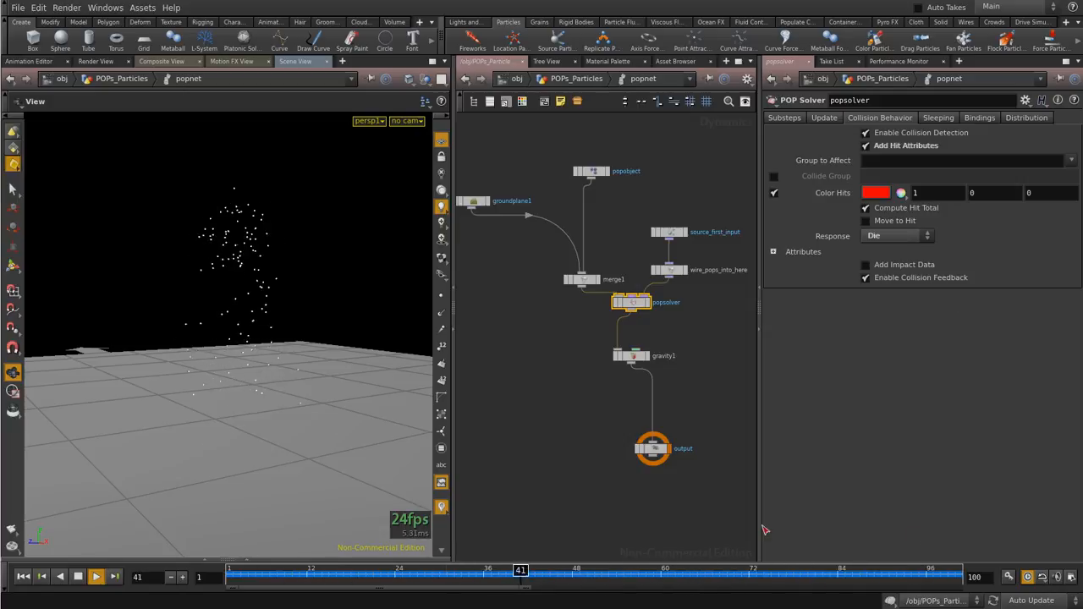
Set popsolver's collision Response to Stick, watch the playback, and stop it
click(912, 236)
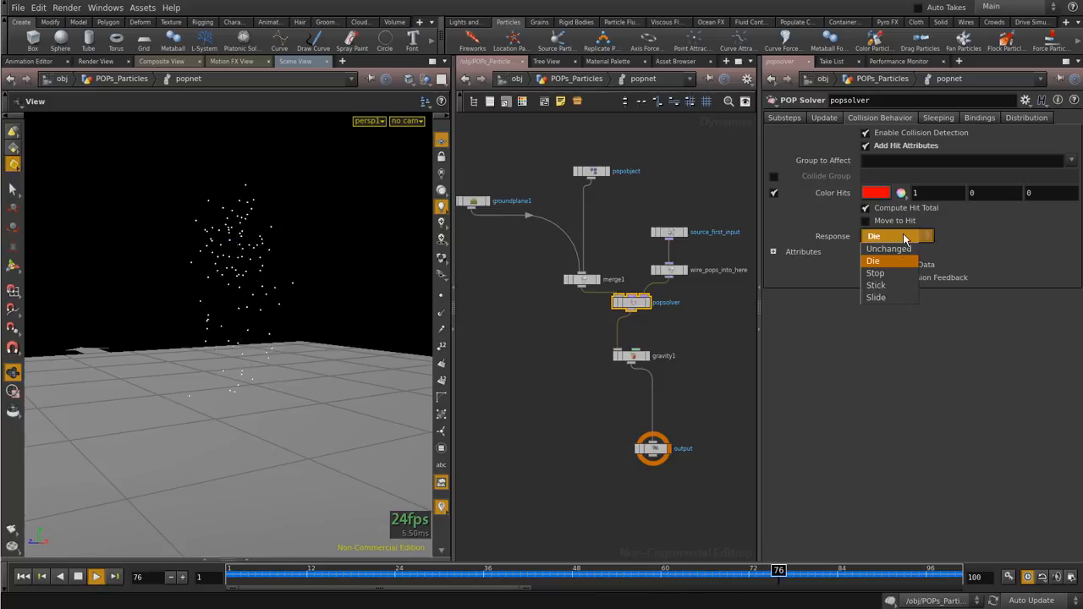
click(893, 289)
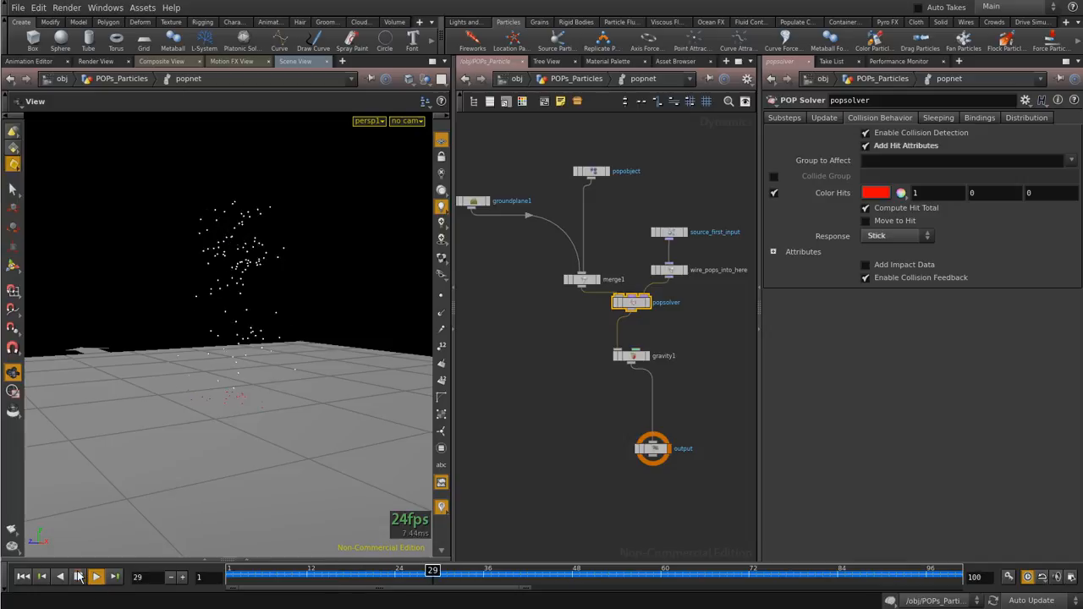
click(79, 577)
Set popsolver's collision Response to Slide and play the simulation again from frame 1
click(884, 236)
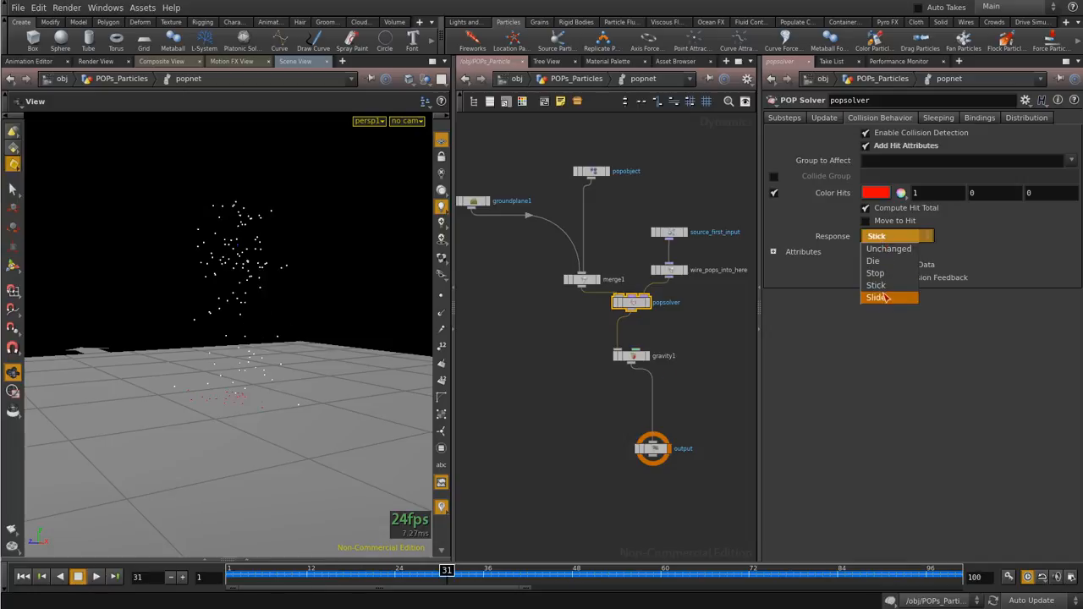
click(884, 288)
drag(287, 571, 205, 573)
click(97, 577)
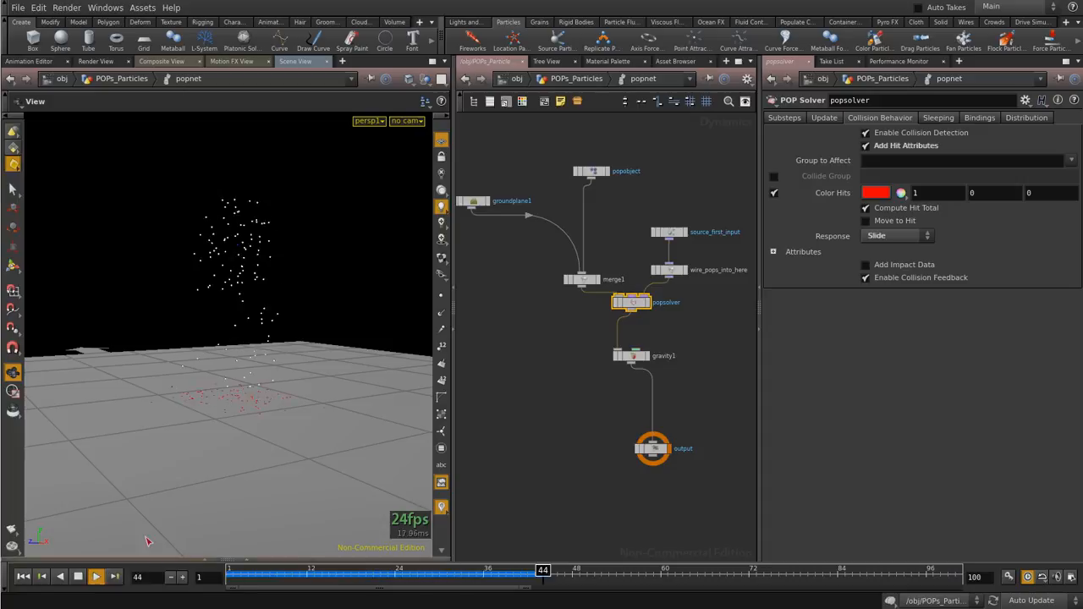
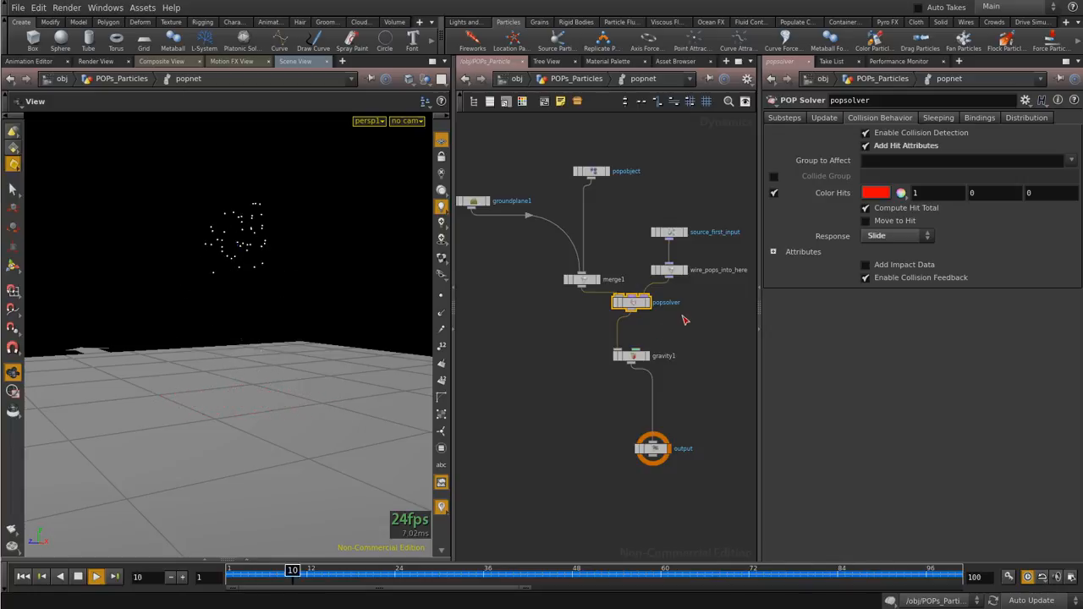
Stop playback and delete groundplane1 and merge1 so popobject feeds popsolver directly, rearranging the nodes and returning to frame 1
click(80, 577)
drag(637, 307, 636, 328)
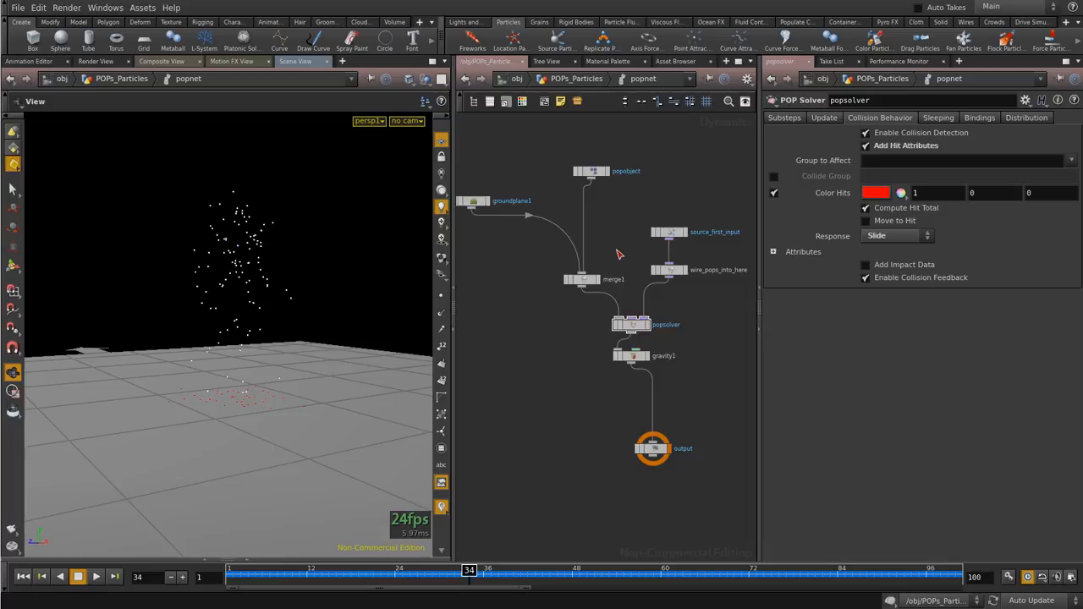
drag(544, 178, 461, 245)
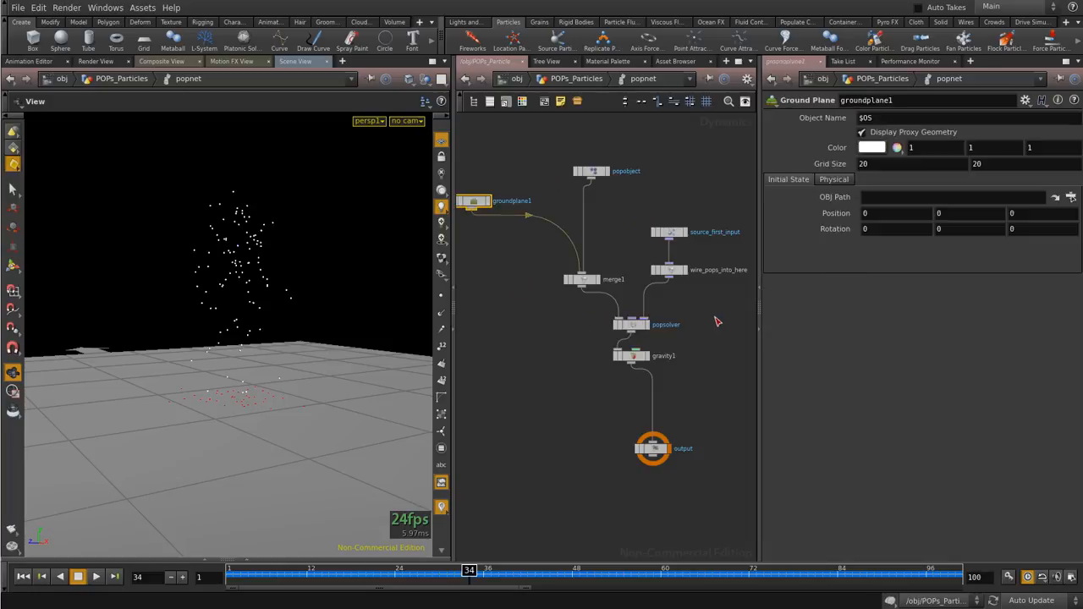
key(Delete)
click(582, 279)
key(Delete)
drag(605, 224, 563, 258)
drag(469, 572, 232, 572)
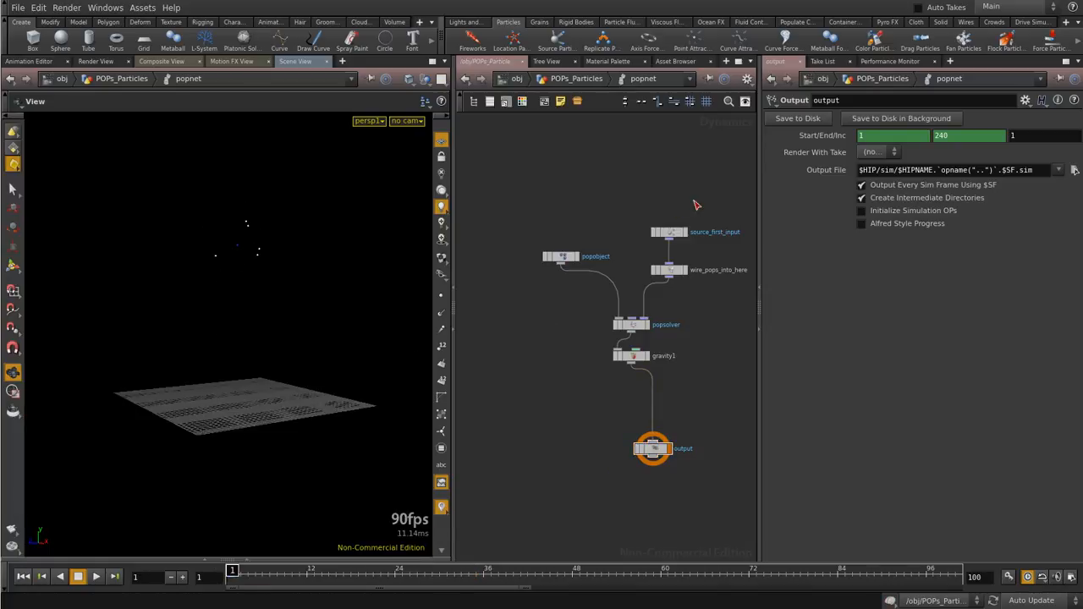
Go back up to the POPs_Particles network and move popnet further below its input nodes
click(575, 78)
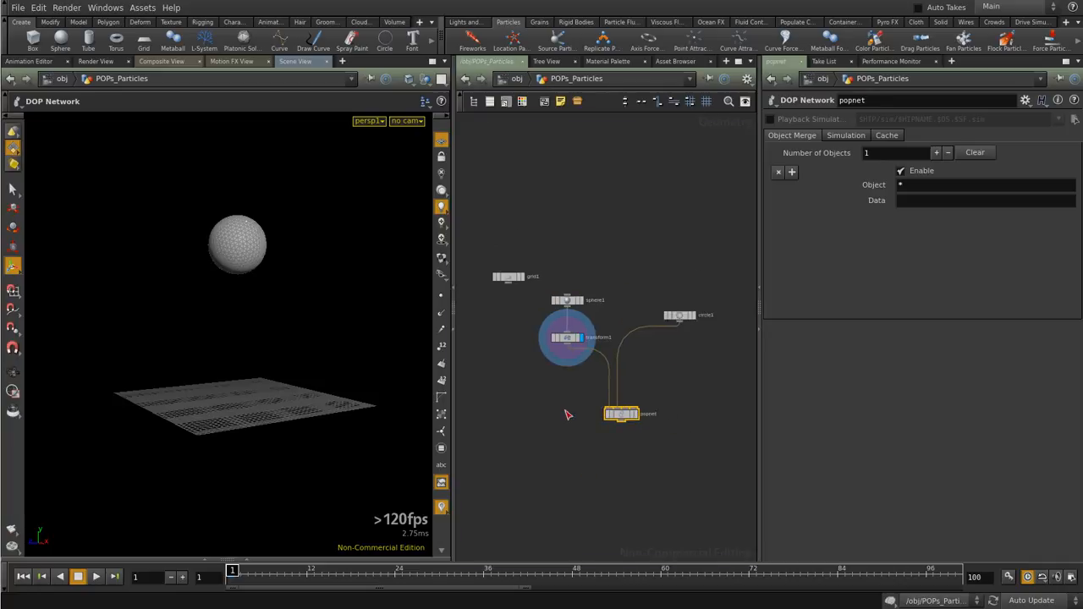
drag(628, 418, 629, 489)
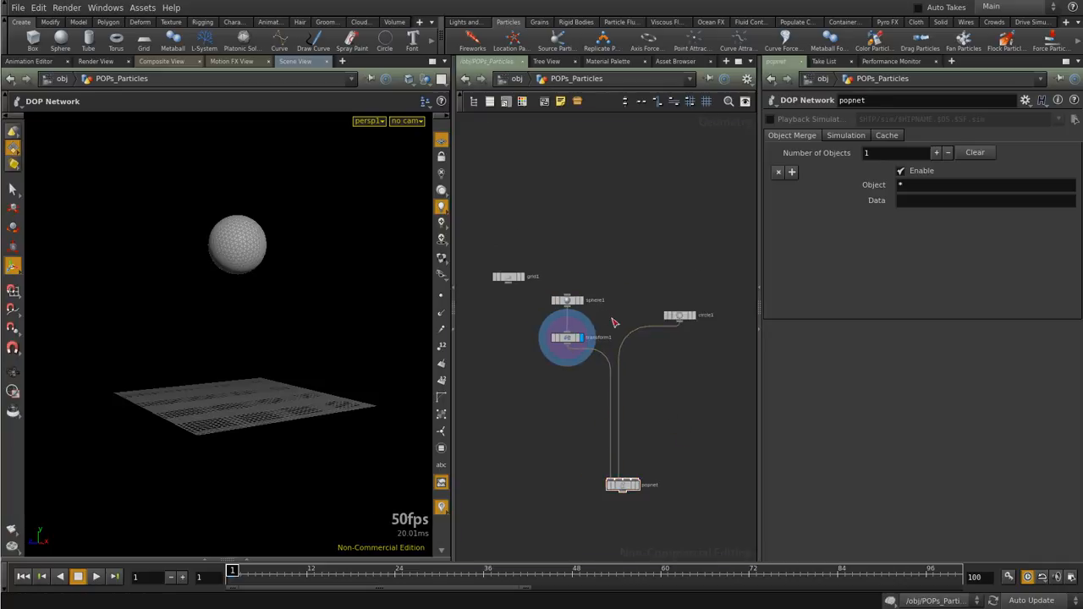
Move grid1 aside, raise sphere1 and transform1, and insert a Point VOP between transform1 and popnet
drag(607, 286, 474, 211)
click(612, 251)
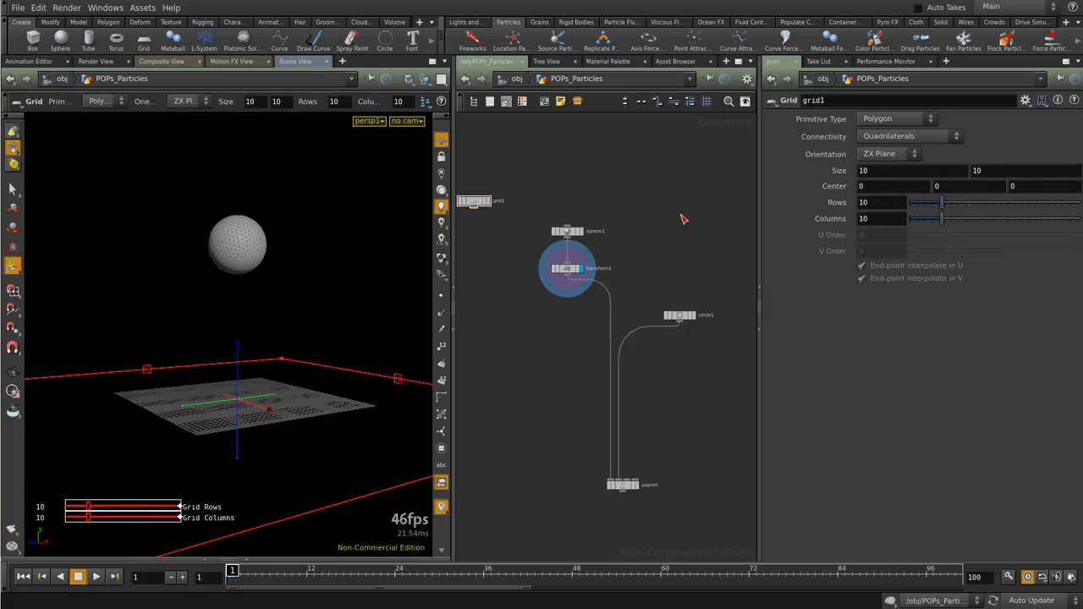
scroll(590, 339, up, 3)
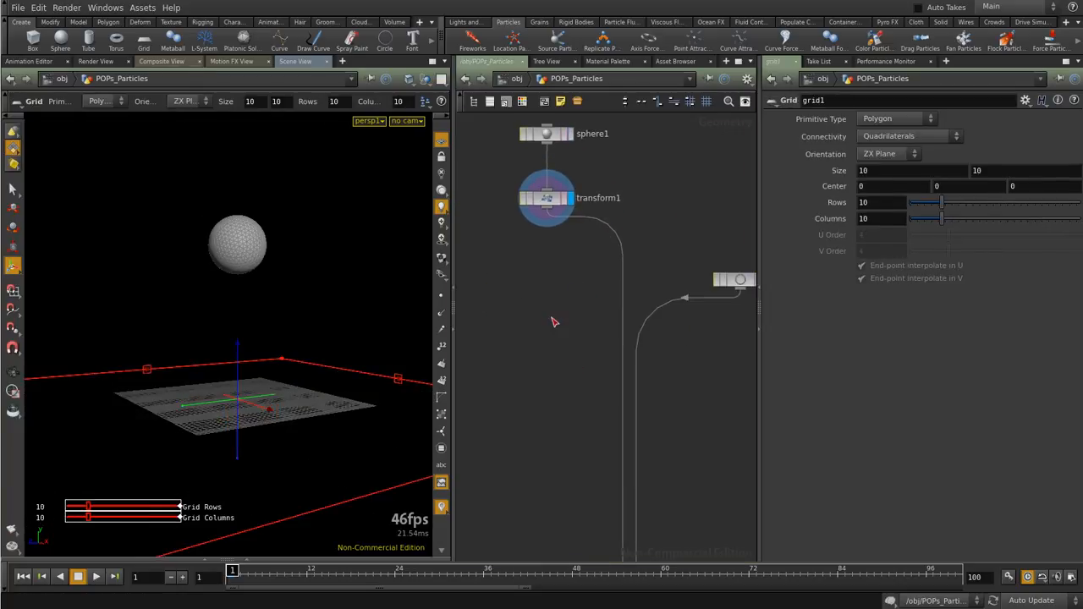
middle_drag(555, 322, 564, 325)
key(Tab)
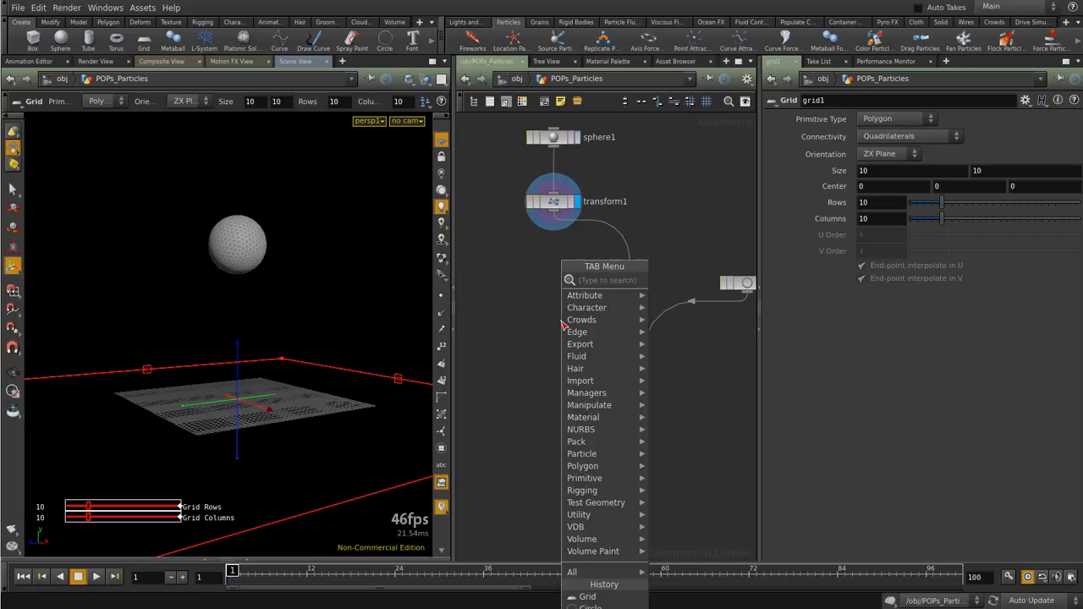
text(vop)
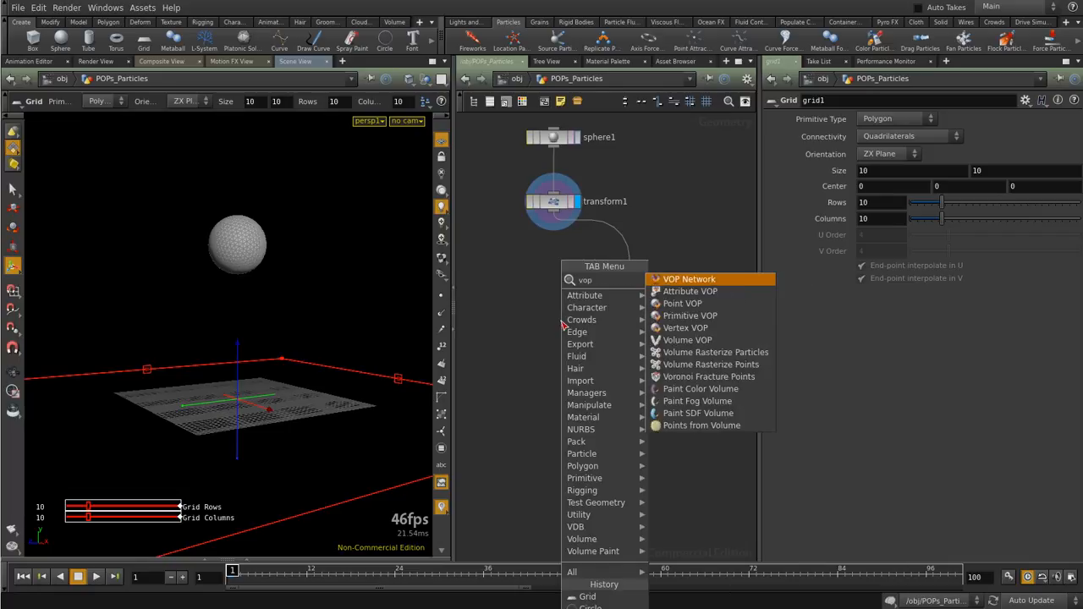
key(Down)
key(Down)
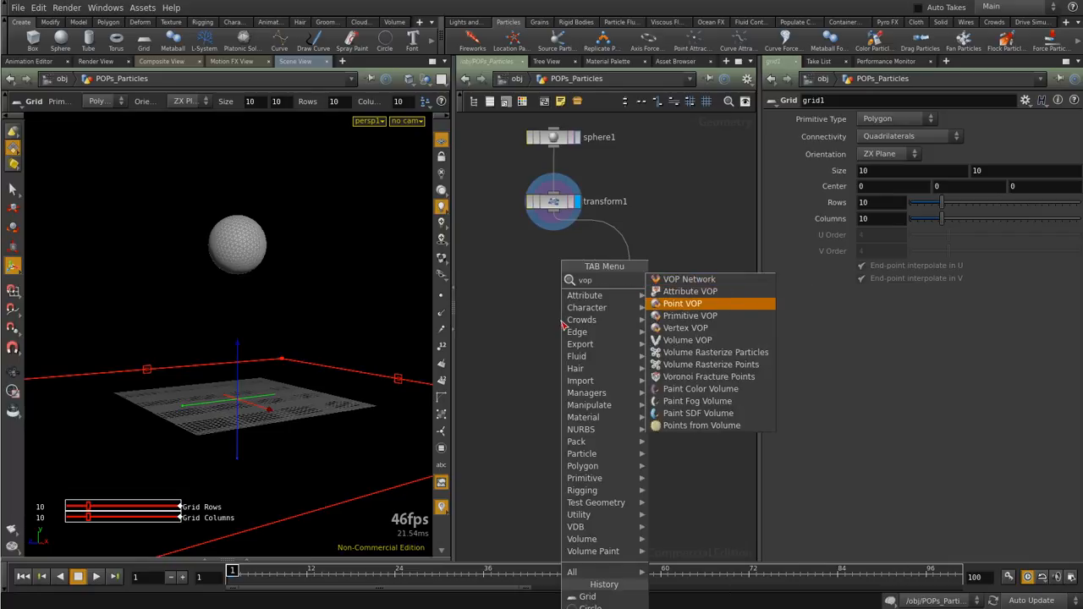
key(Return)
click(634, 297)
drag(634, 297, 549, 340)
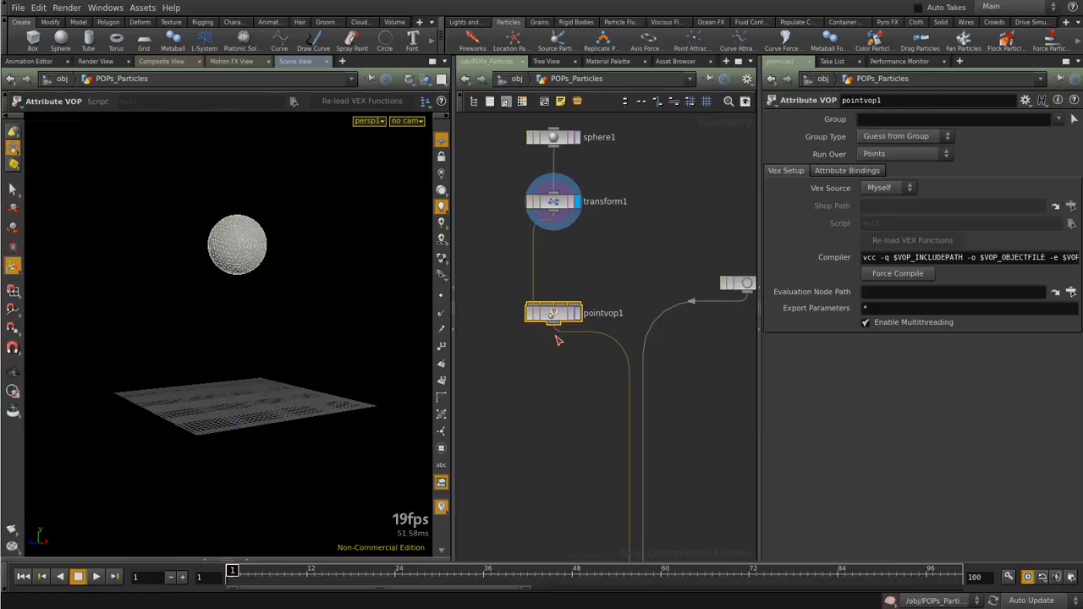
Enter the inner VOP network of pointvop1
scroll(552, 316, up, 4)
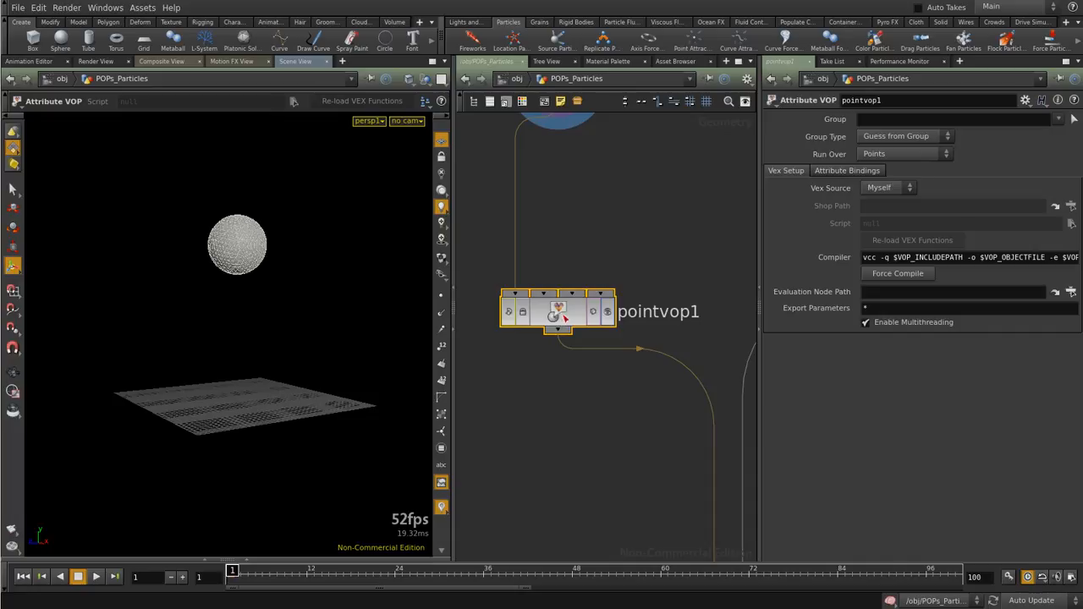
double_click(559, 314)
scroll(542, 311, down, 3)
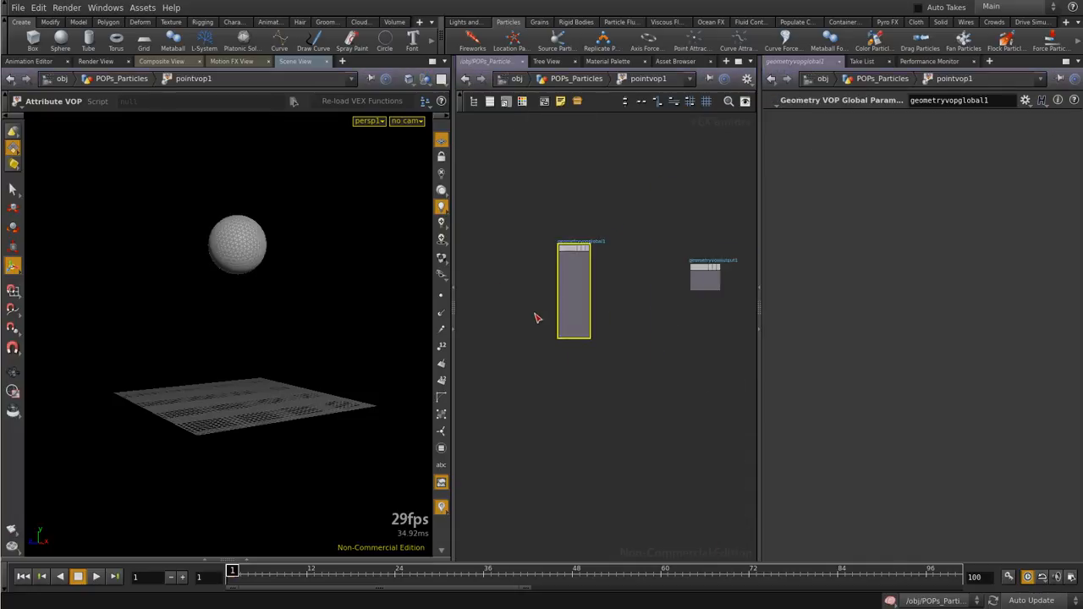
Examine the attribute outputs of geometryvopglobal1 and the inputs of geometryvopoutput1
scroll(581, 288, up, 5)
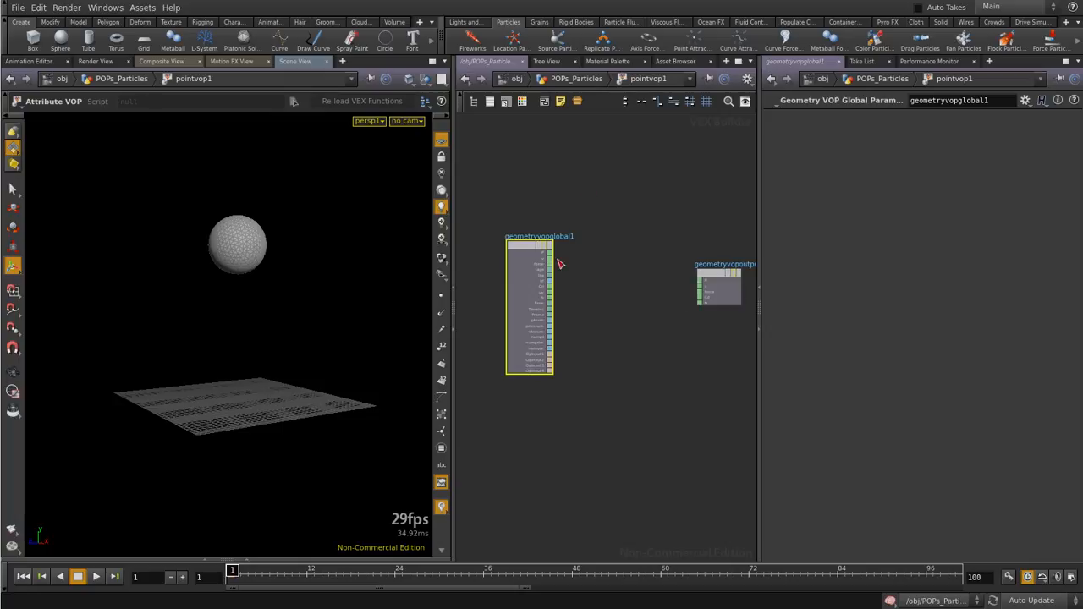
scroll(557, 253, up, 2)
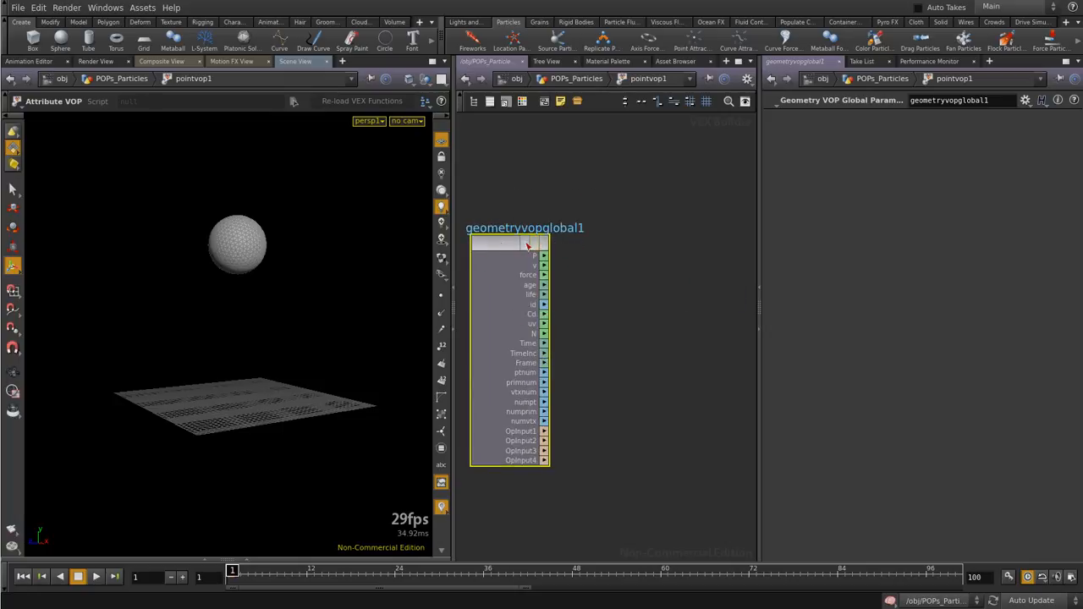
scroll(502, 245, down, 1)
scroll(535, 279, up, 2)
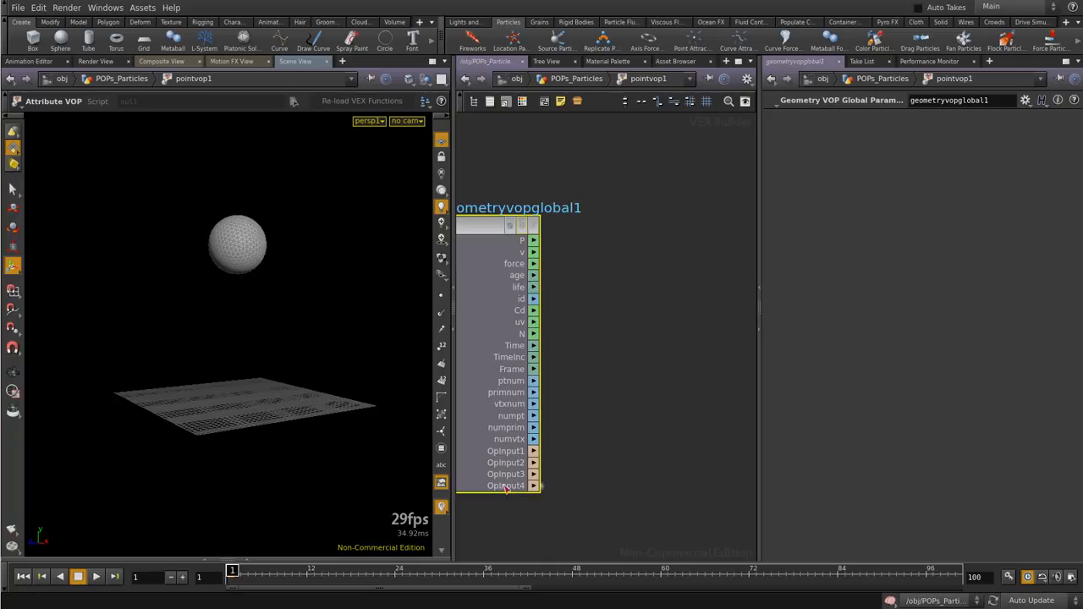
scroll(500, 314, down, 6)
scroll(588, 312, up, 5)
drag(685, 171, 555, 393)
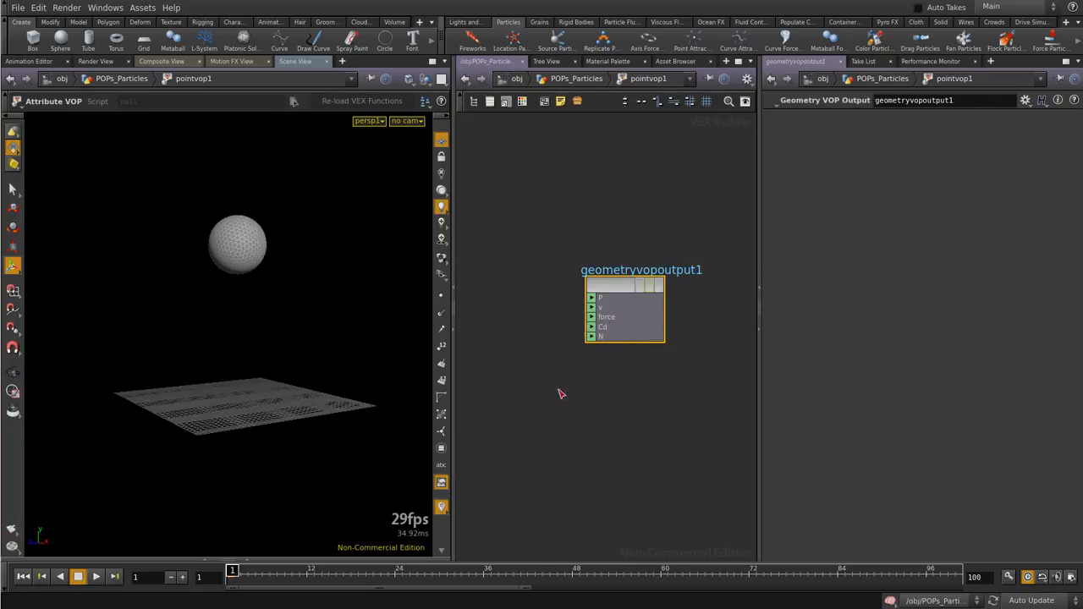
scroll(691, 299, down, 3)
scroll(690, 292, up, 3)
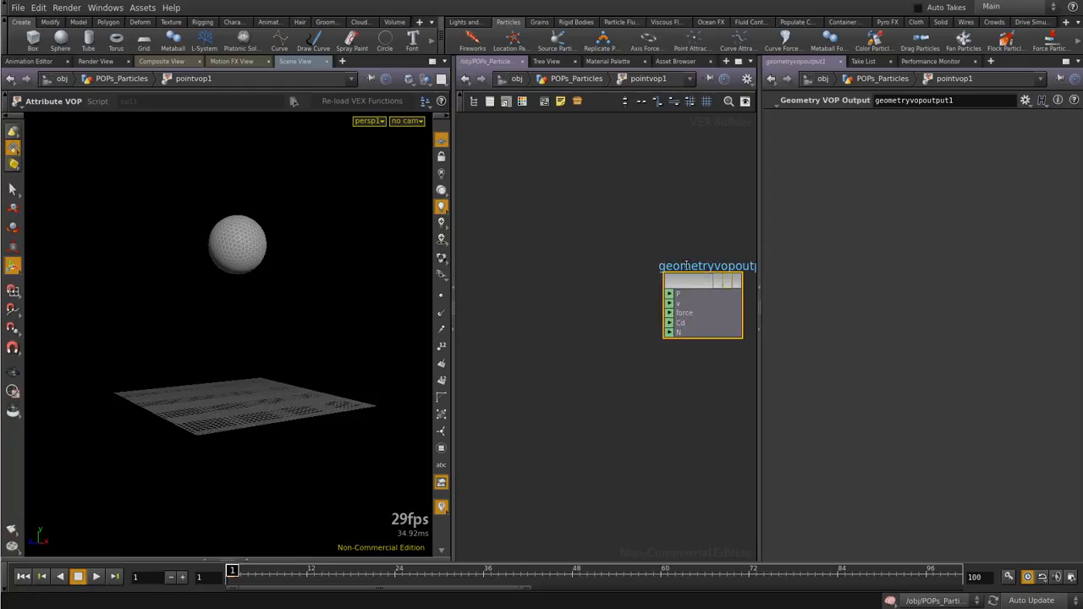
scroll(690, 338, down, 3)
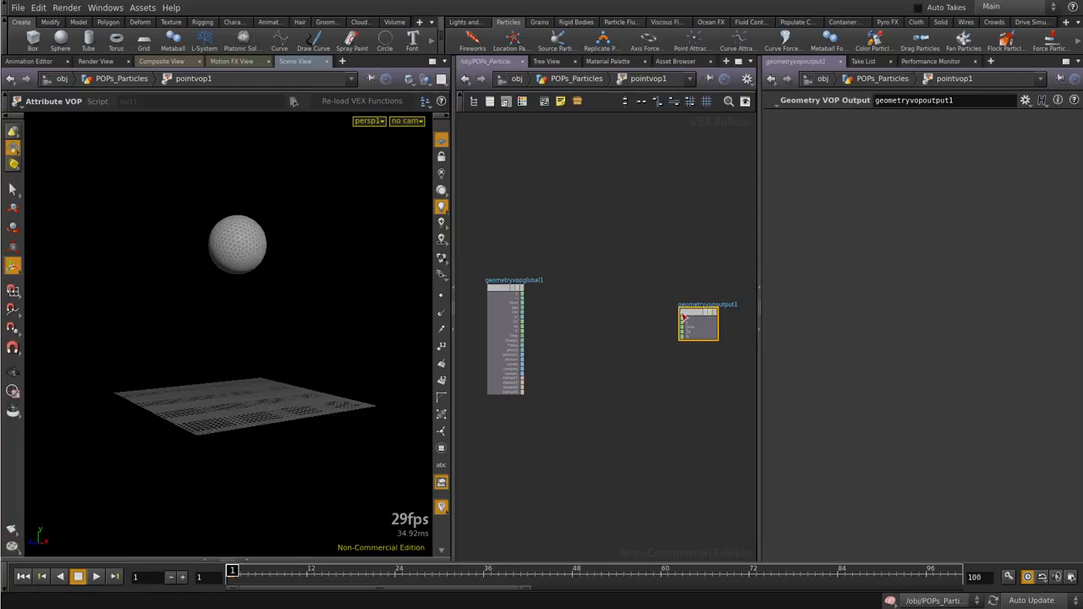
scroll(528, 322, up, 3)
drag(485, 272, 497, 271)
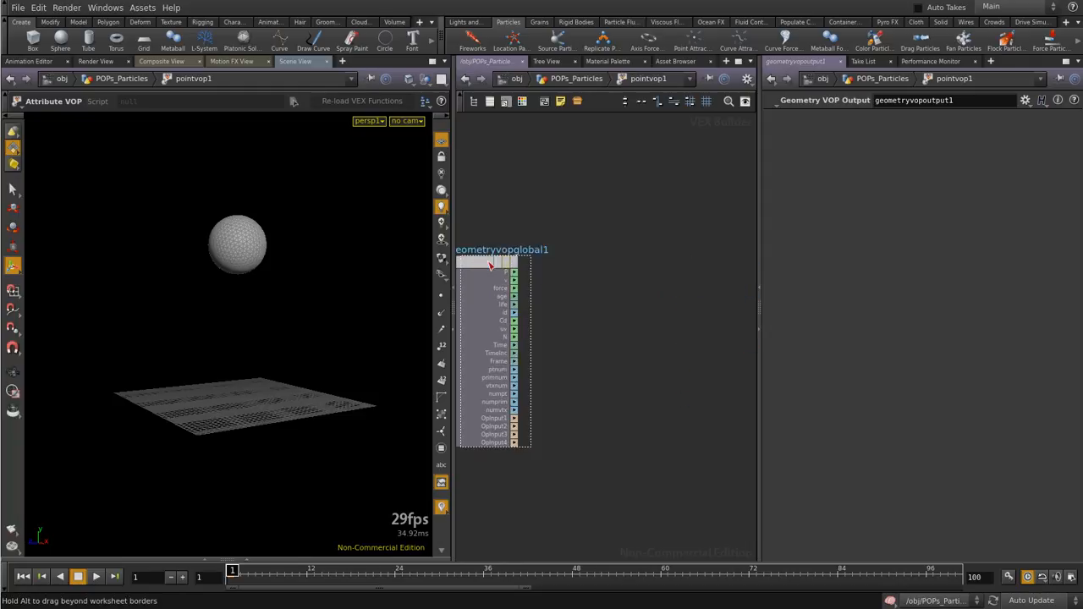
scroll(572, 318, down, 2)
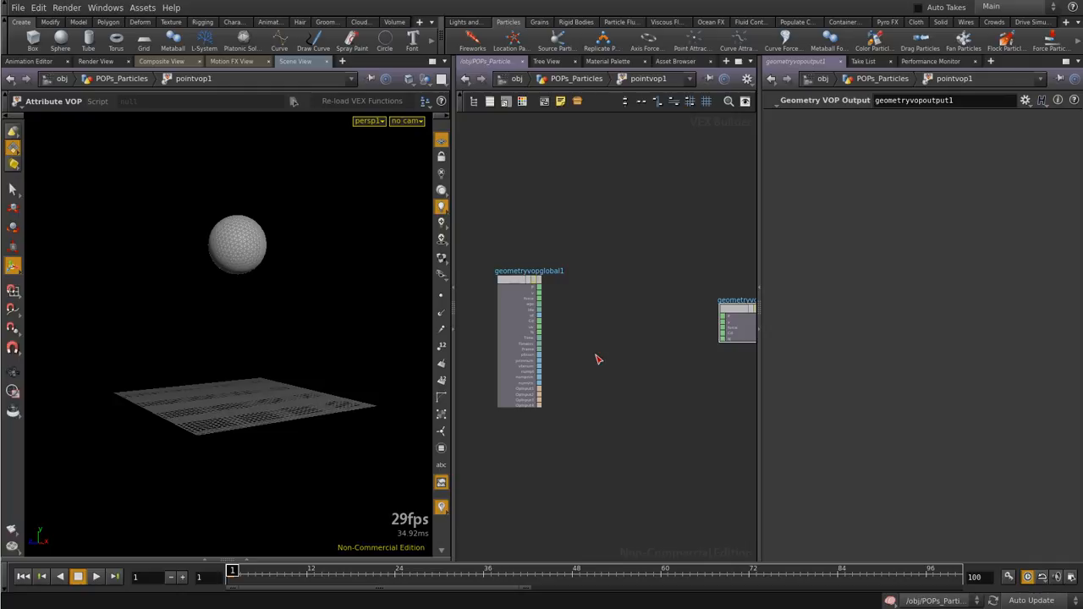
scroll(595, 354, up, 3)
scroll(511, 317, down, 2)
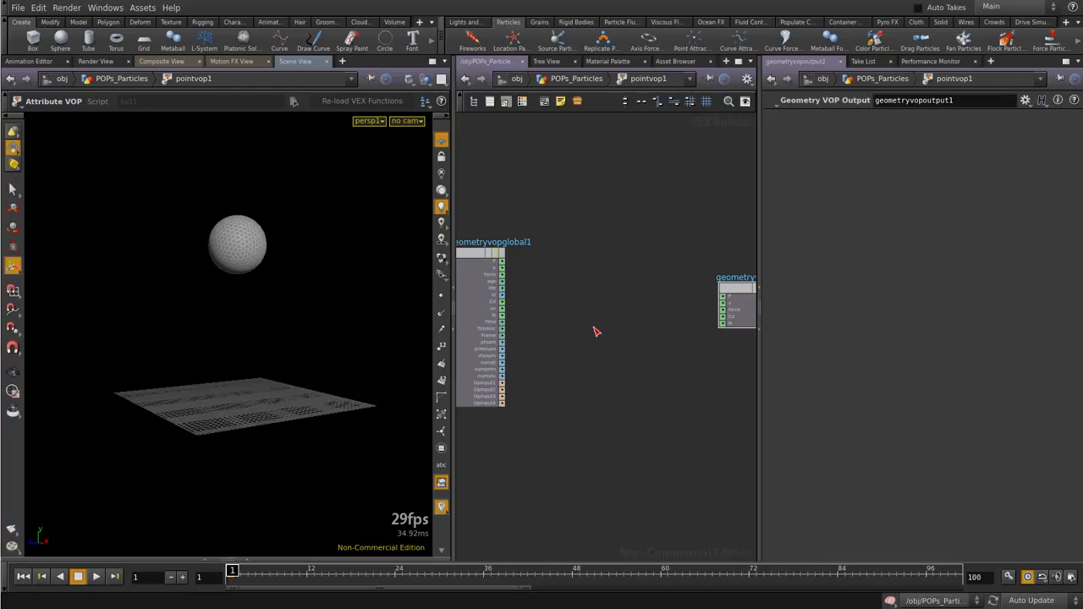
Add a Turbulent Noise node between geometryvopglobal1 and geometryvopoutput1
key(Tab)
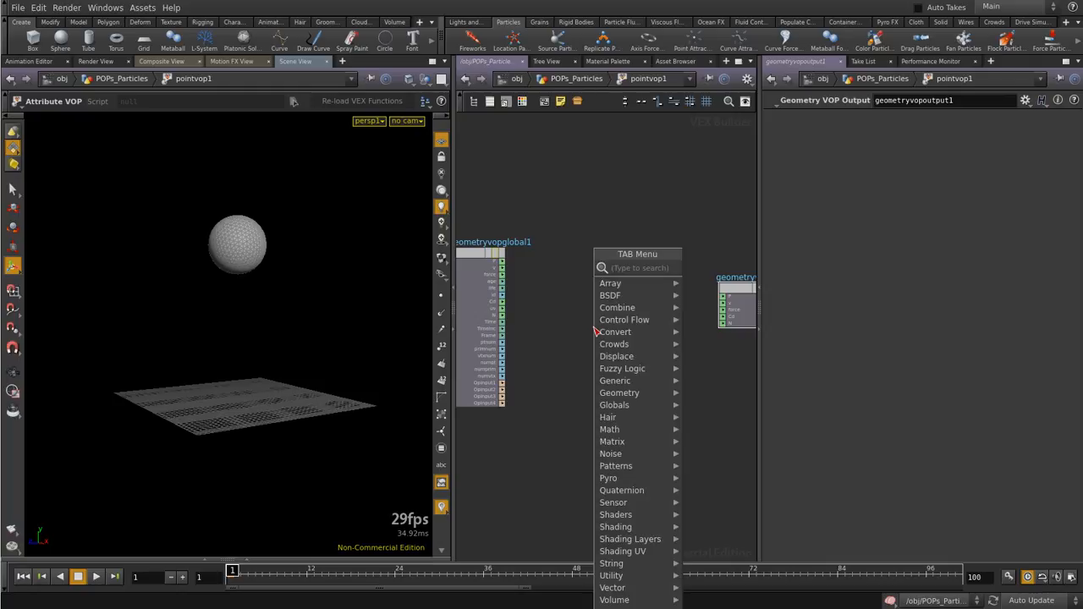
text(tor)
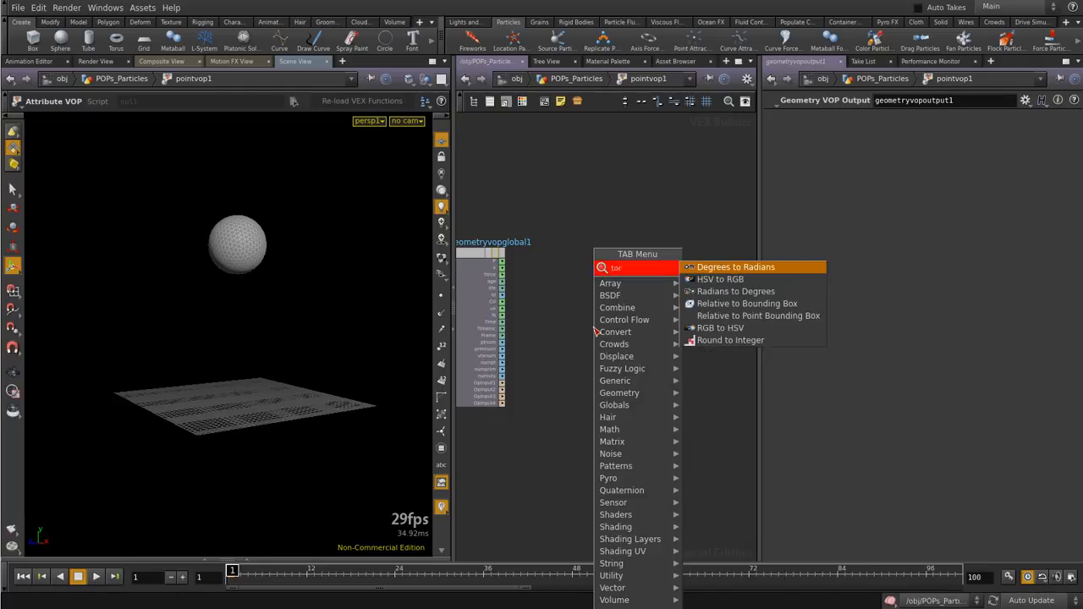
key(BackSpace)
key(BackSpace)
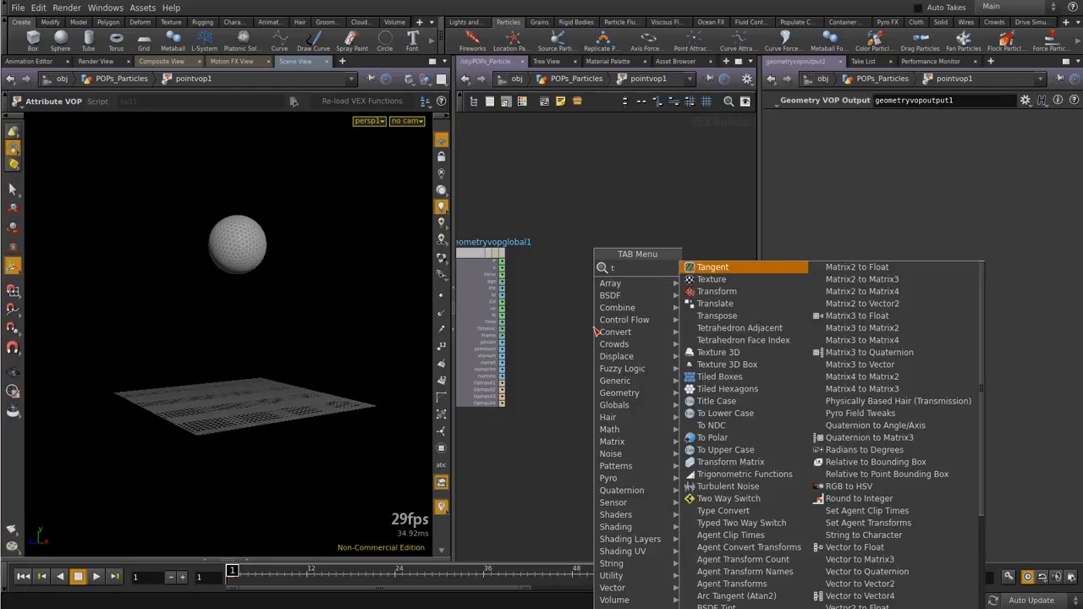
key(BackSpace)
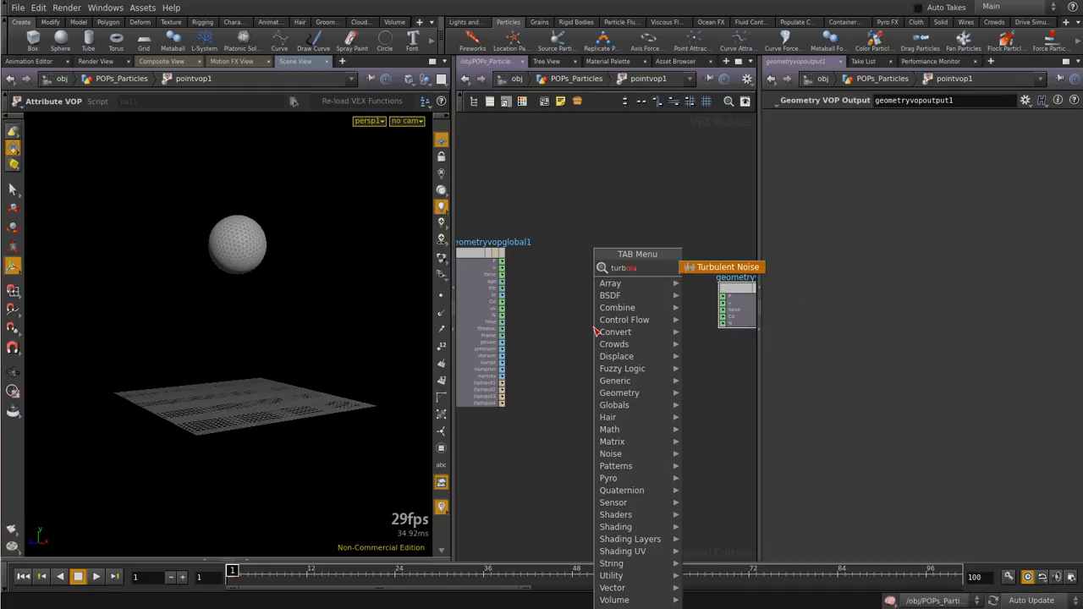
key(Escape)
click(597, 331)
scroll(550, 296, up, 5)
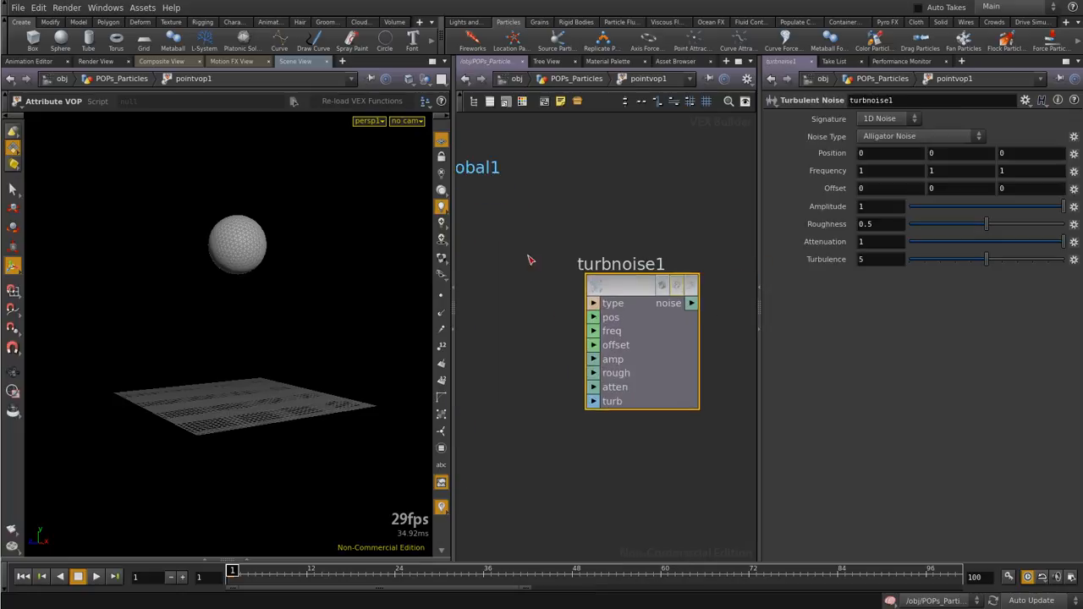
Wire P from geometryvopglobal1 into turbnoise1's pos input, and turbnoise1's noise output into Cd on geometryvopoutput1
scroll(526, 276, down, 2)
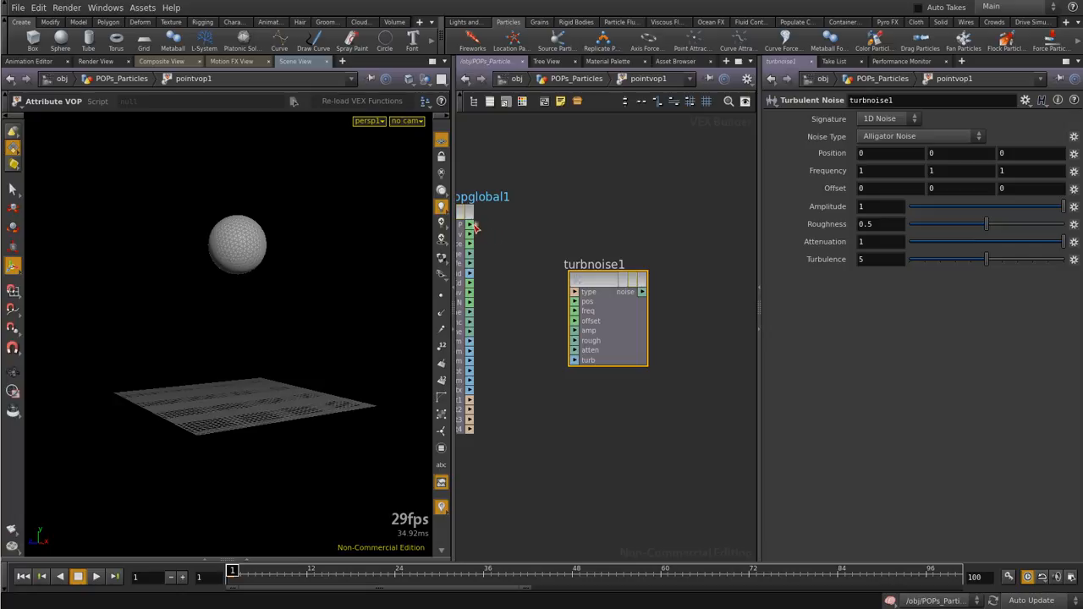
drag(474, 227, 613, 278)
scroll(573, 323, down, 3)
scroll(719, 314, up, 2)
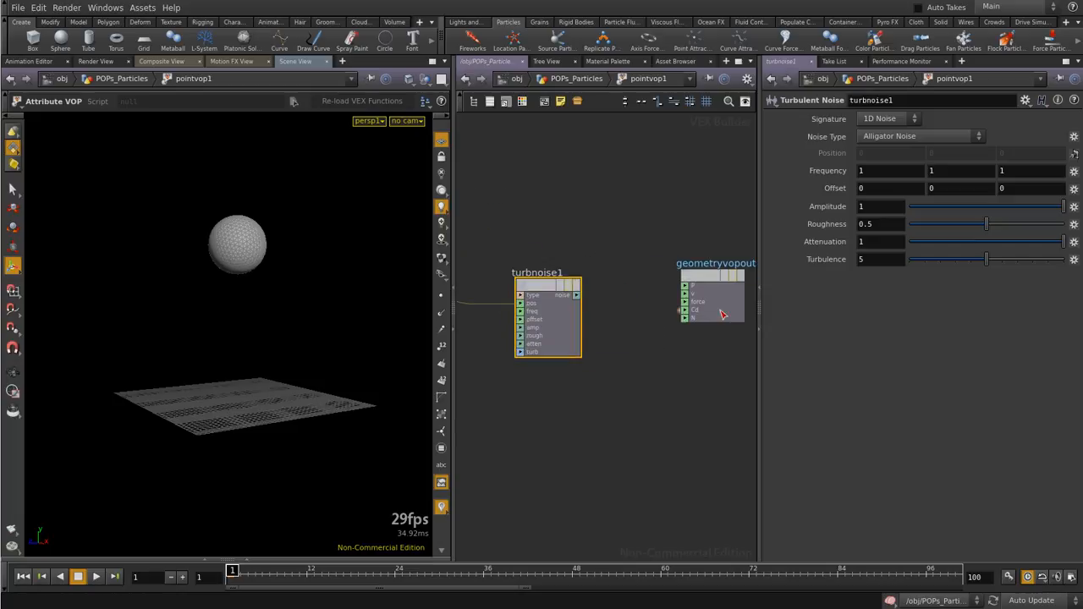
scroll(665, 314, up, 2)
drag(533, 293, 692, 278)
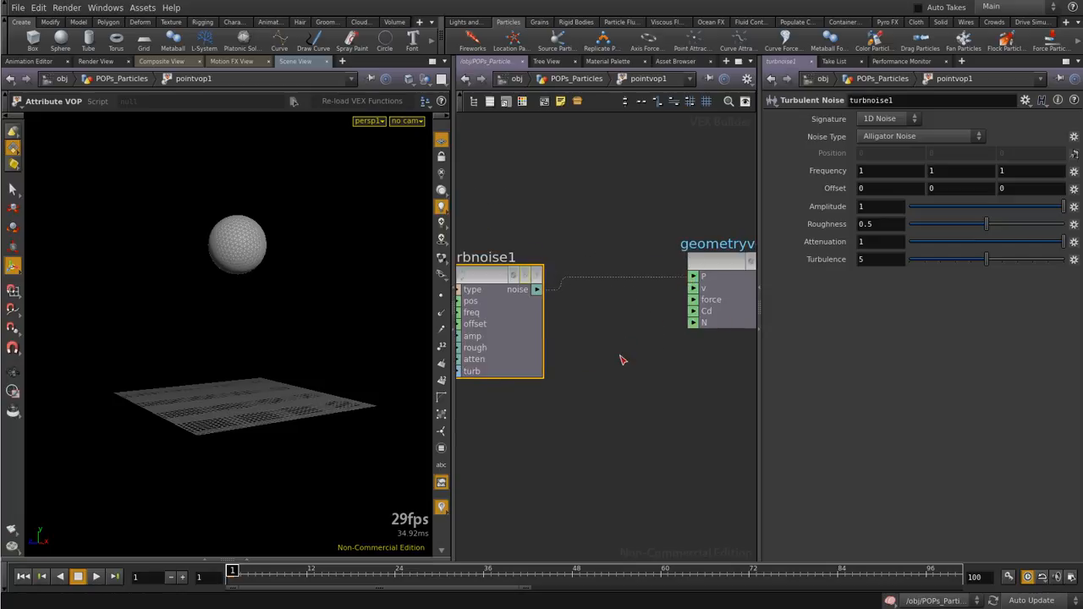
drag(588, 284, 692, 312)
middle_drag(488, 276, 490, 201)
scroll(576, 209, down, 3)
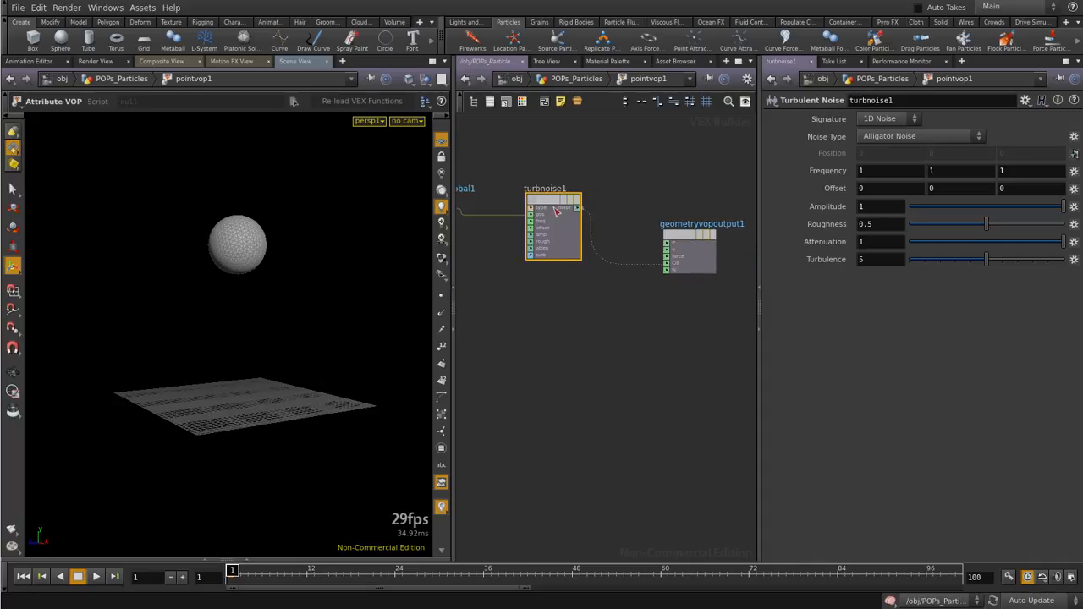
scroll(575, 210, up, 3)
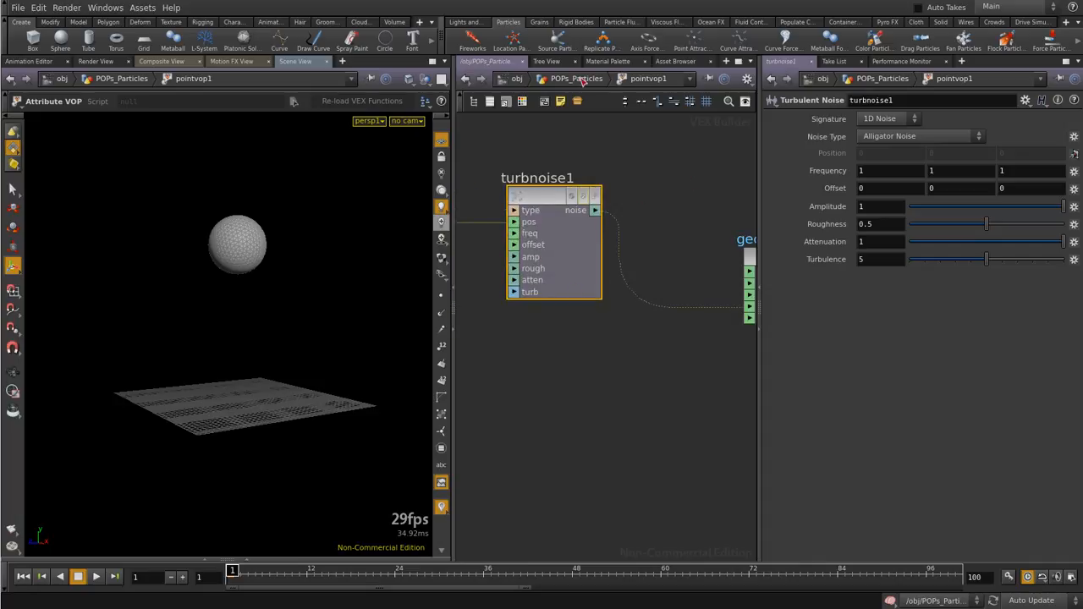
scroll(531, 289, down, 3)
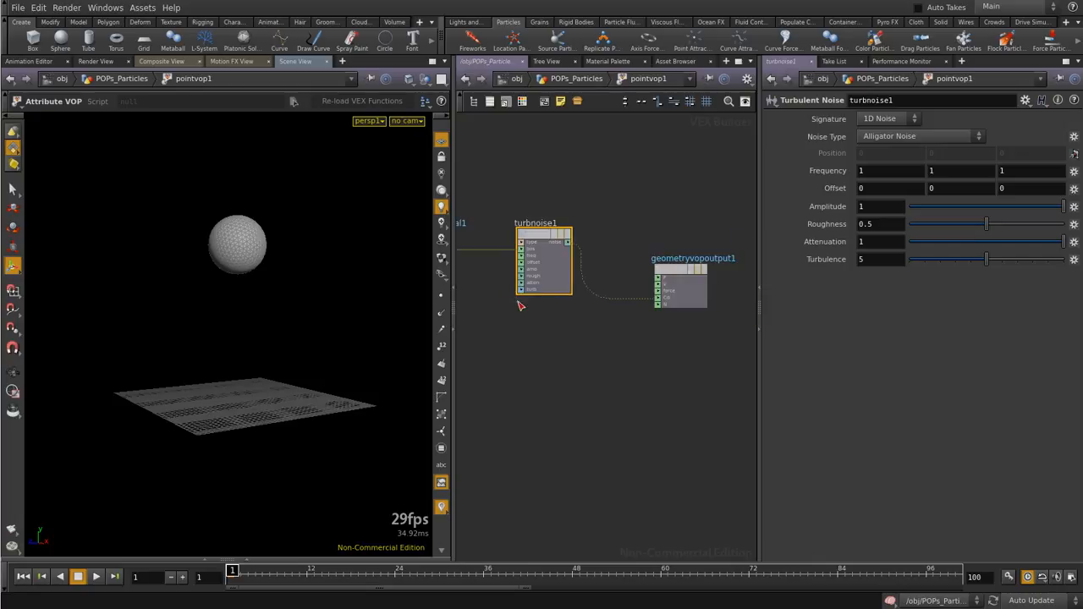
Return to the POPs_Particles network, display pointvop1, and inspect the noise colouring on the sphere up close
click(575, 78)
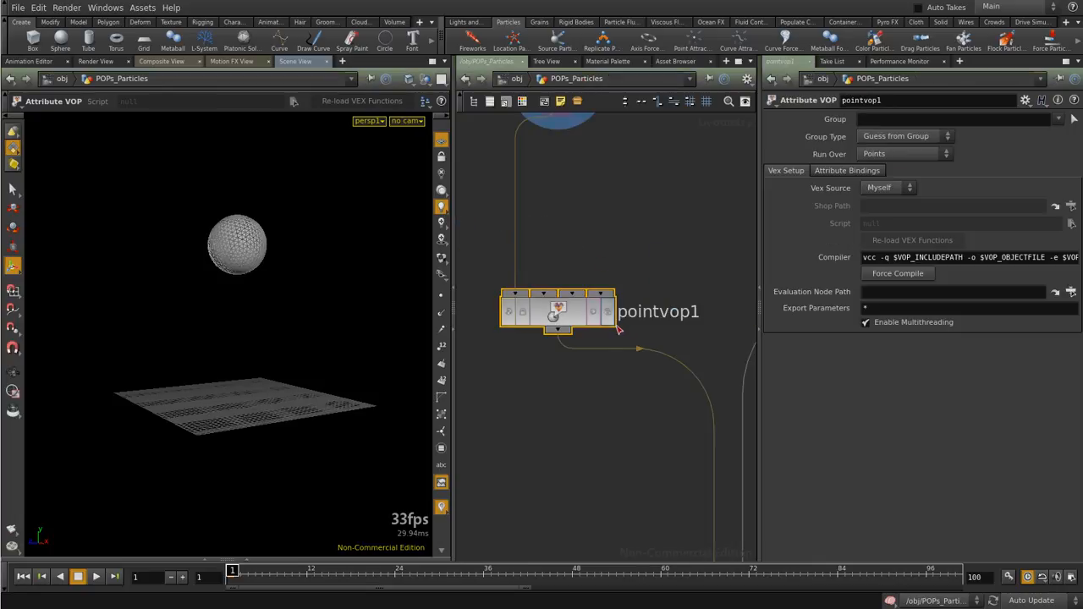
click(608, 312)
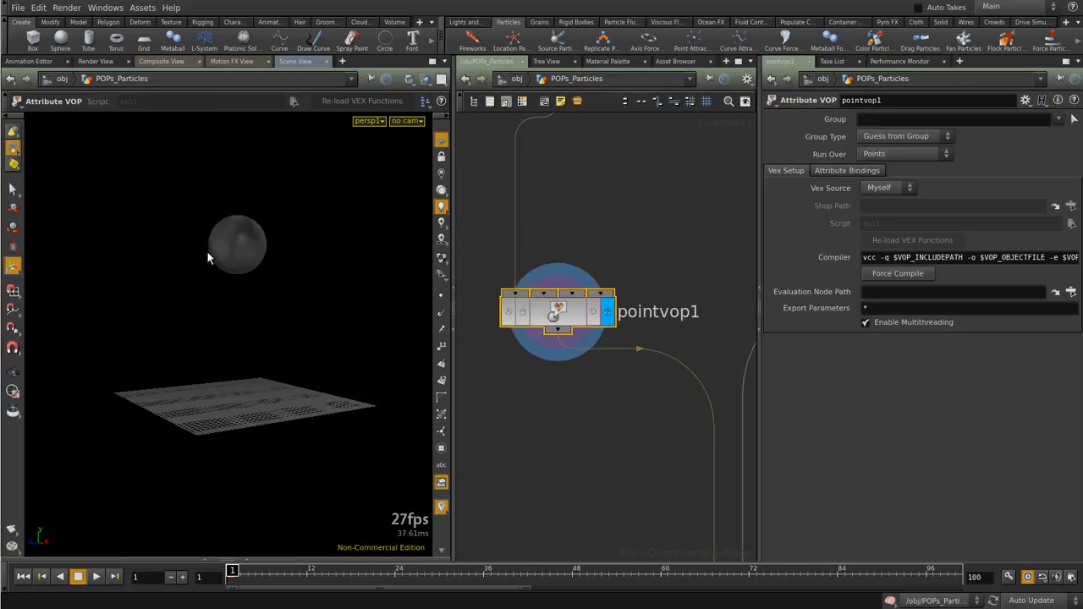
alt+drag(246, 208, 244, 234)
alt+right_drag(244, 235, 353, 144)
alt+middle_drag(353, 149, 324, 332)
mouse_move(324, 332)
mouse_down()
mouse_move(206, 387)
mouse_move(177, 360)
mouse_move(217, 358)
mouse_move(206, 358)
mouse_up()
Go back inside pointvop1 and feed turbnoise1's pos input from Cd of geometryvopglobal1 instead of P
double_click(570, 301)
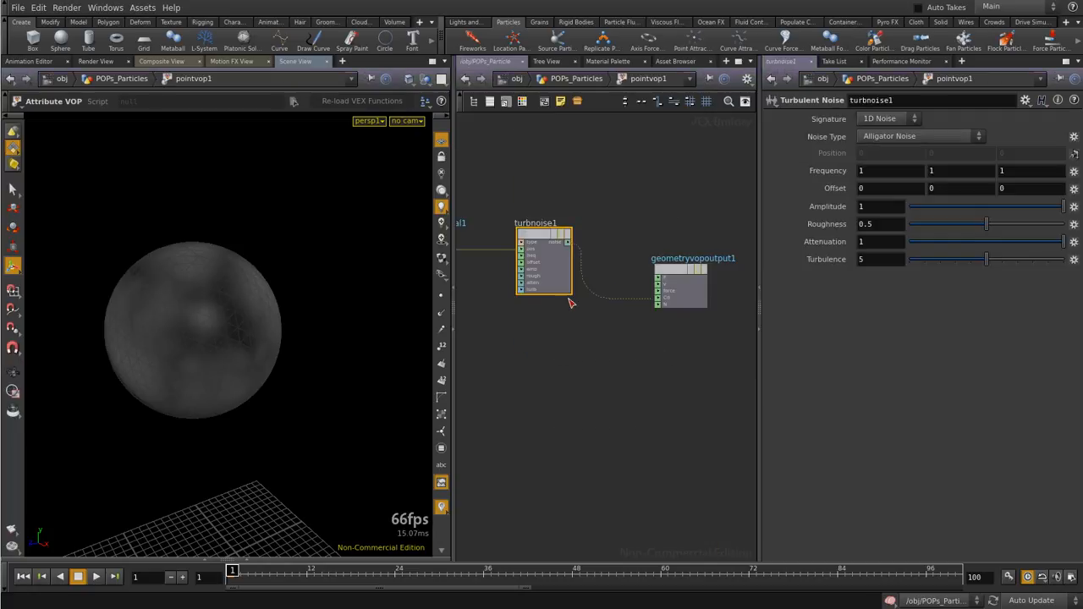
middle_drag(600, 227, 666, 227)
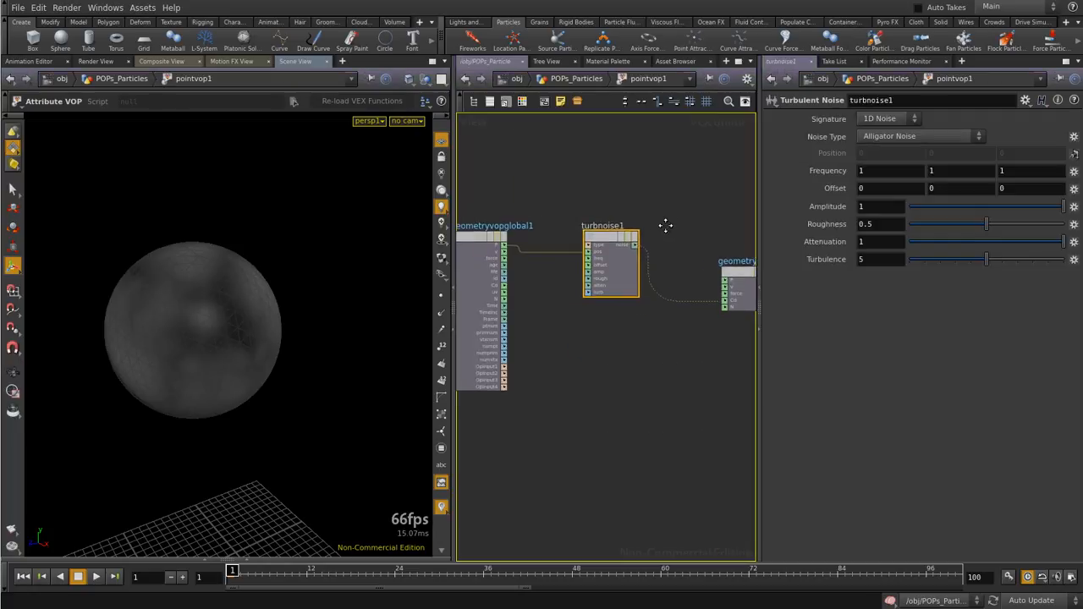
scroll(607, 287, up, 5)
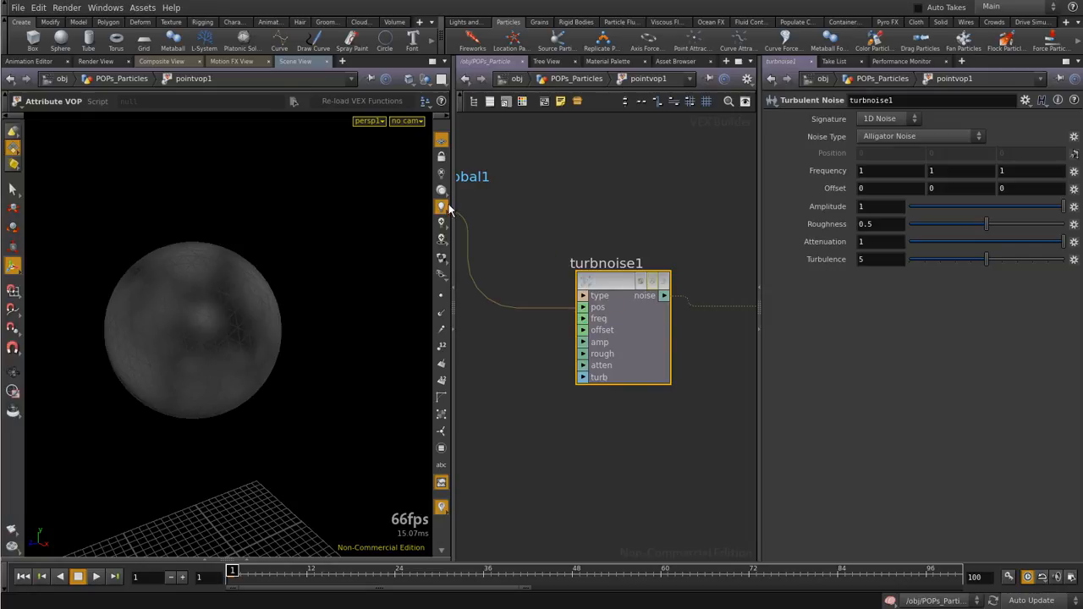
scroll(576, 197, down, 2)
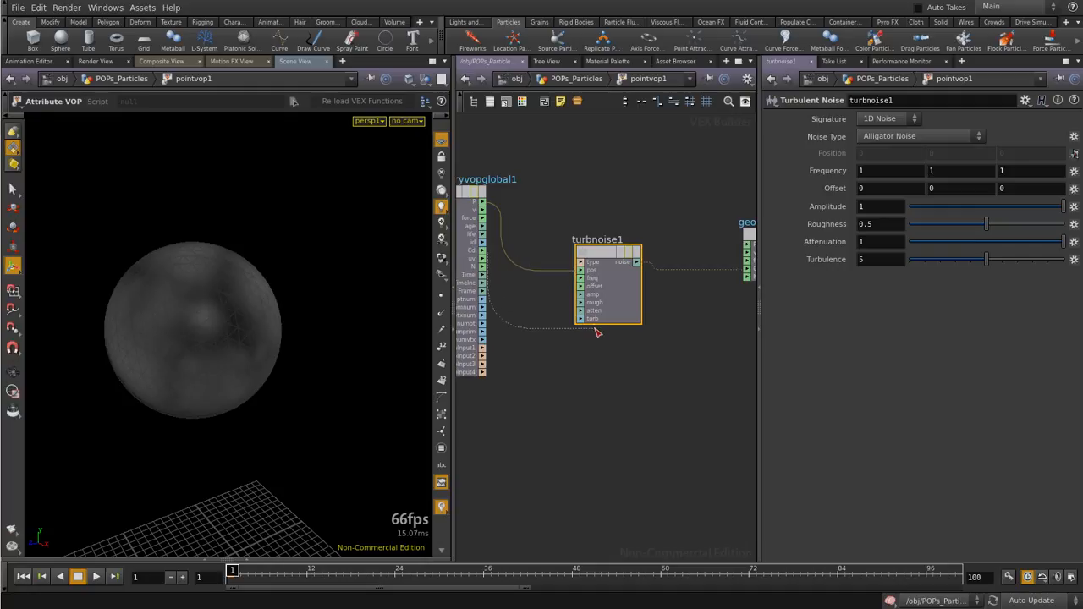
click(582, 270)
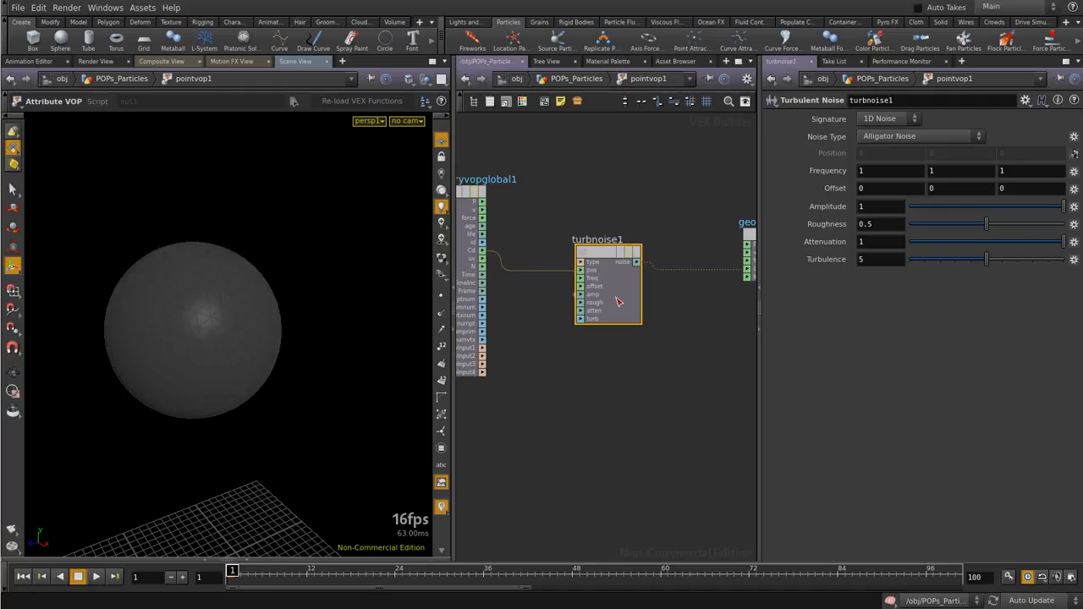
Rewire turbnoise1's pos input to P of geometryvopglobal1, replacing the connection from Cd
click(483, 202)
scroll(510, 228, up, 2)
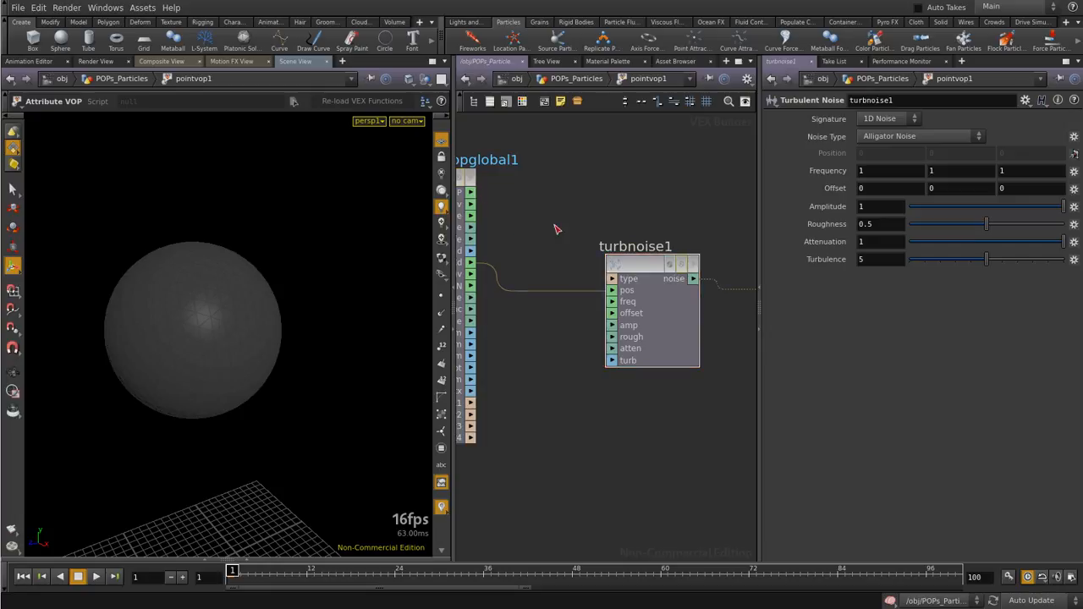
drag(472, 193, 615, 296)
scroll(611, 288, down, 1)
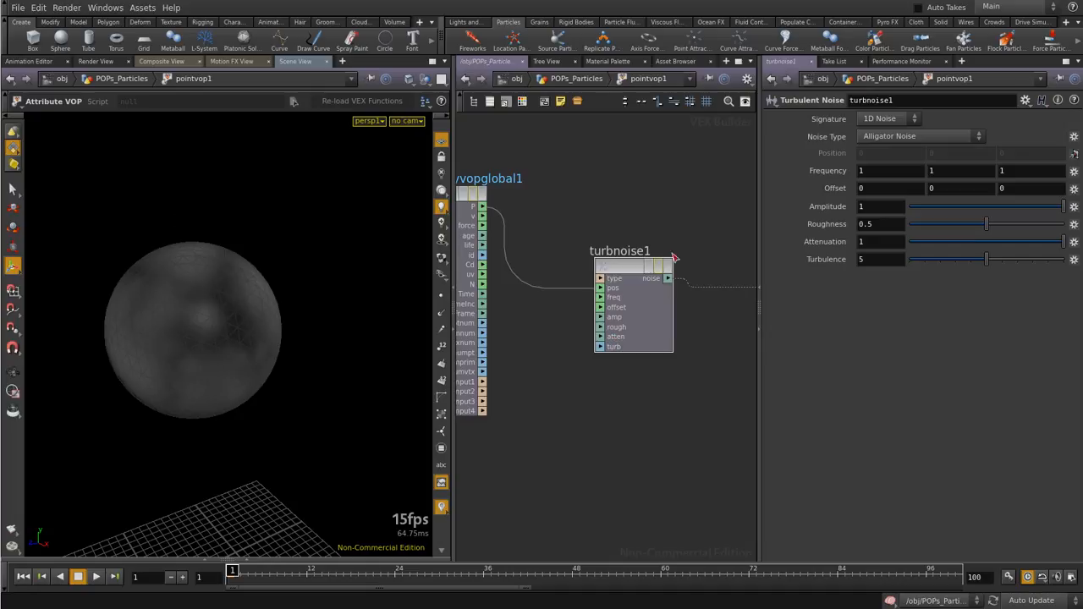
Try the 3D Noise signature on turbnoise1 and switch it back to 1D Noise
click(663, 300)
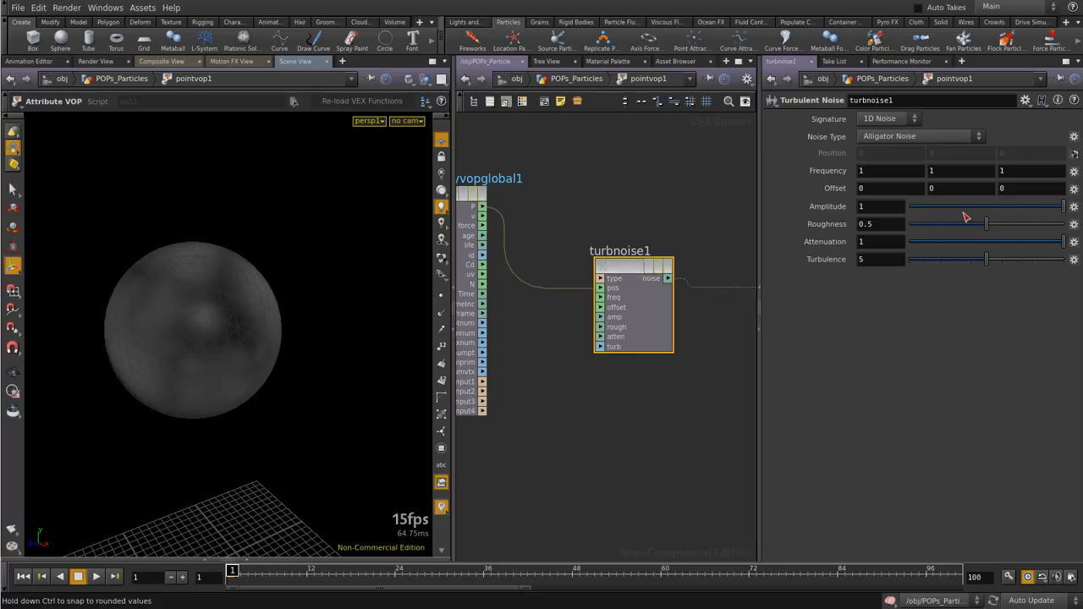
click(908, 140)
click(893, 126)
click(892, 123)
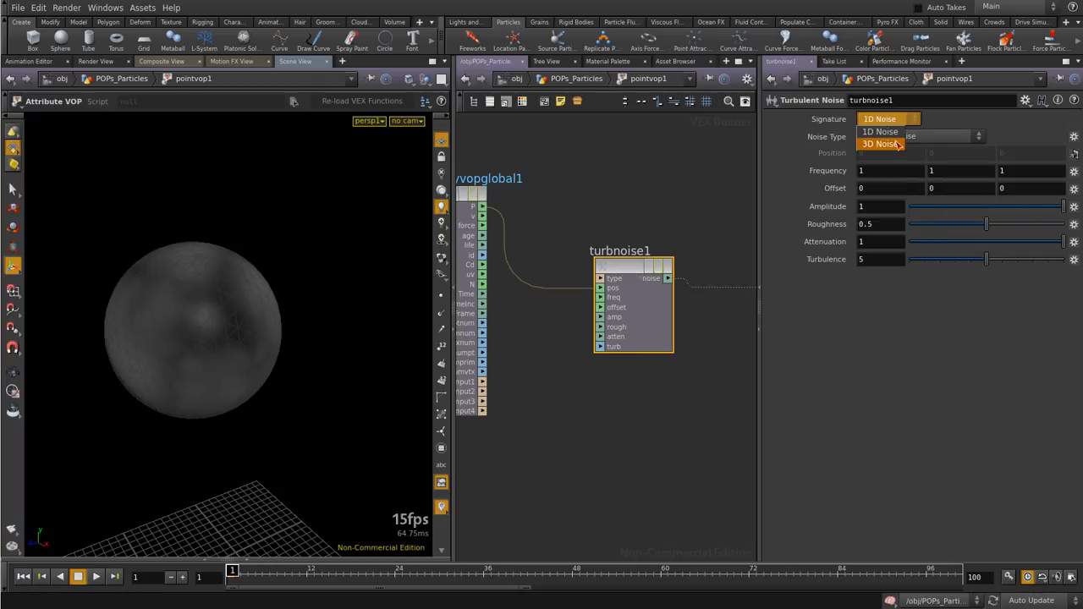
click(890, 144)
click(882, 118)
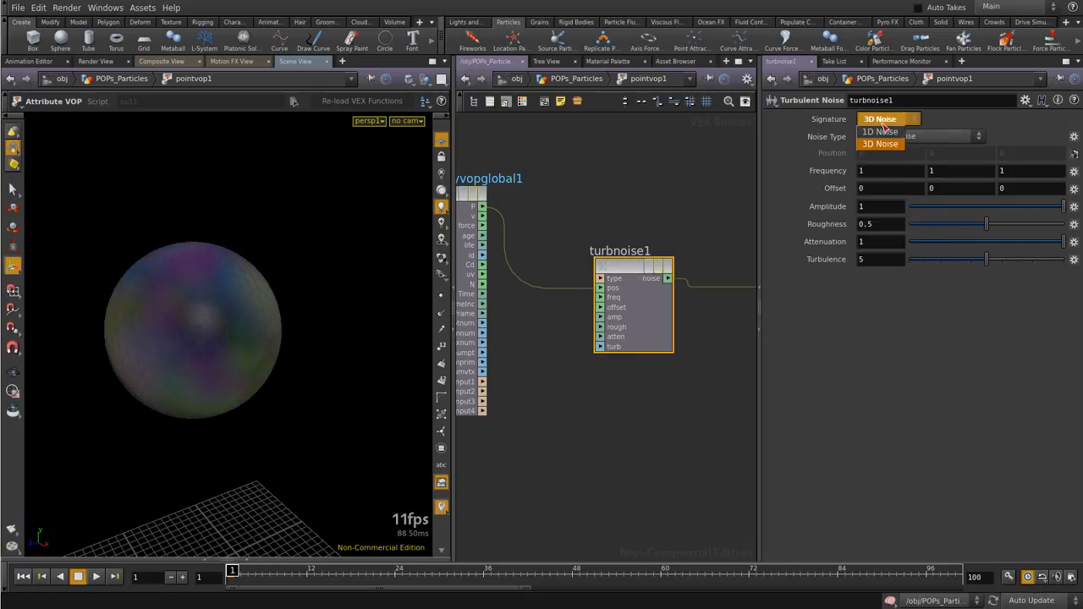
click(882, 130)
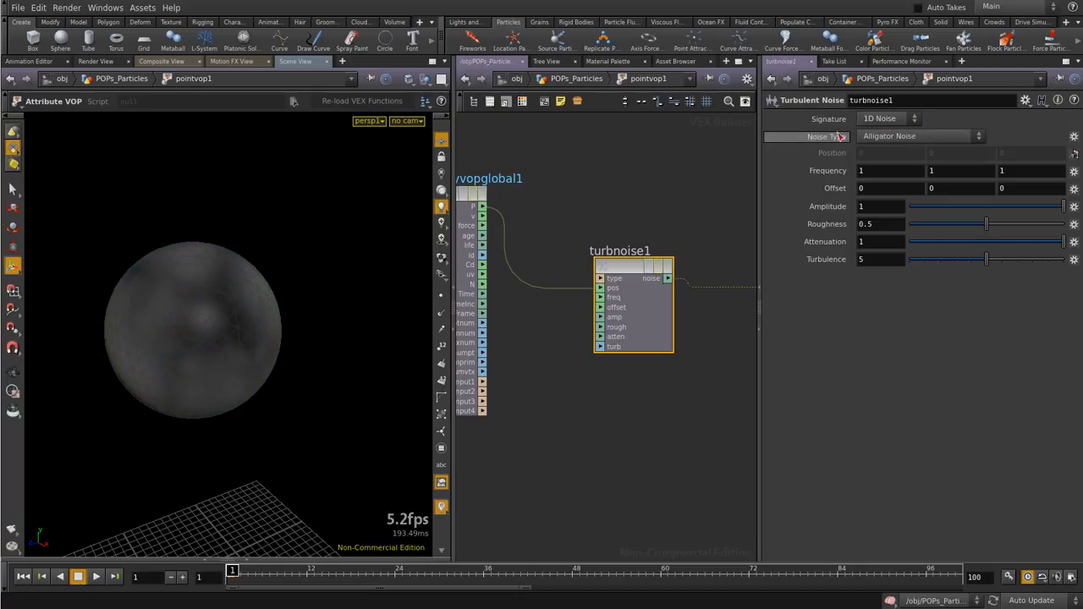
Preview the Original Perlin and Sparse Convolution noise types on turbnoise1 and return to Alligator Noise
click(949, 139)
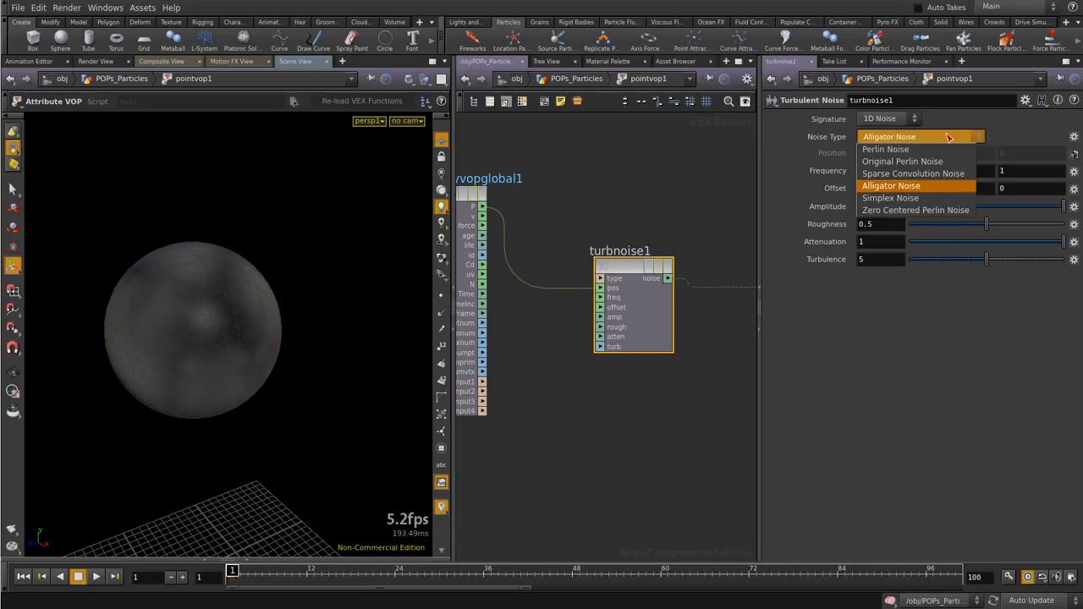
click(919, 162)
click(917, 141)
click(924, 175)
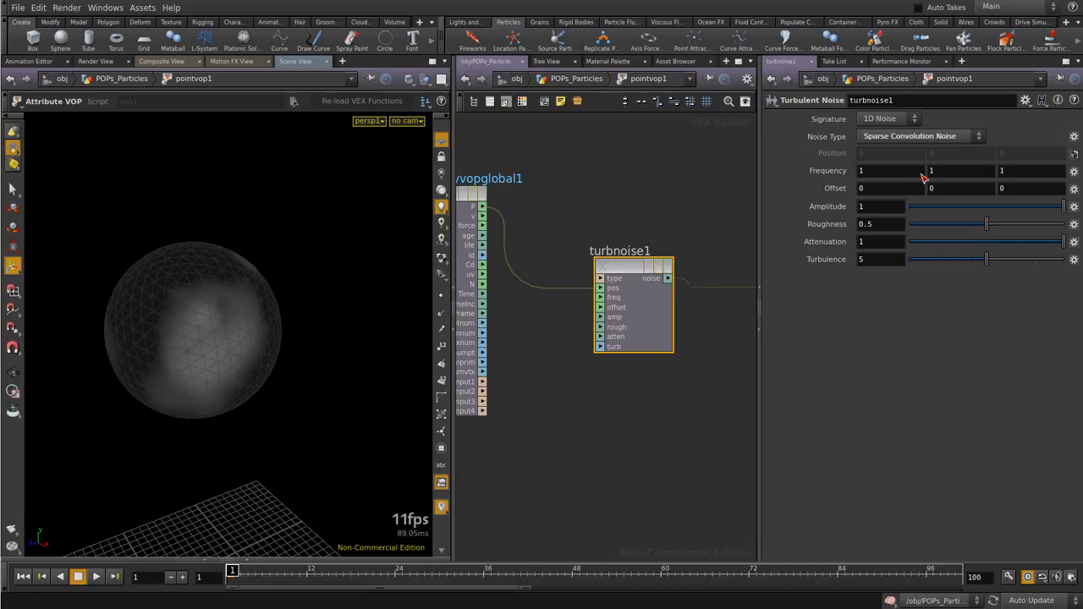
click(918, 140)
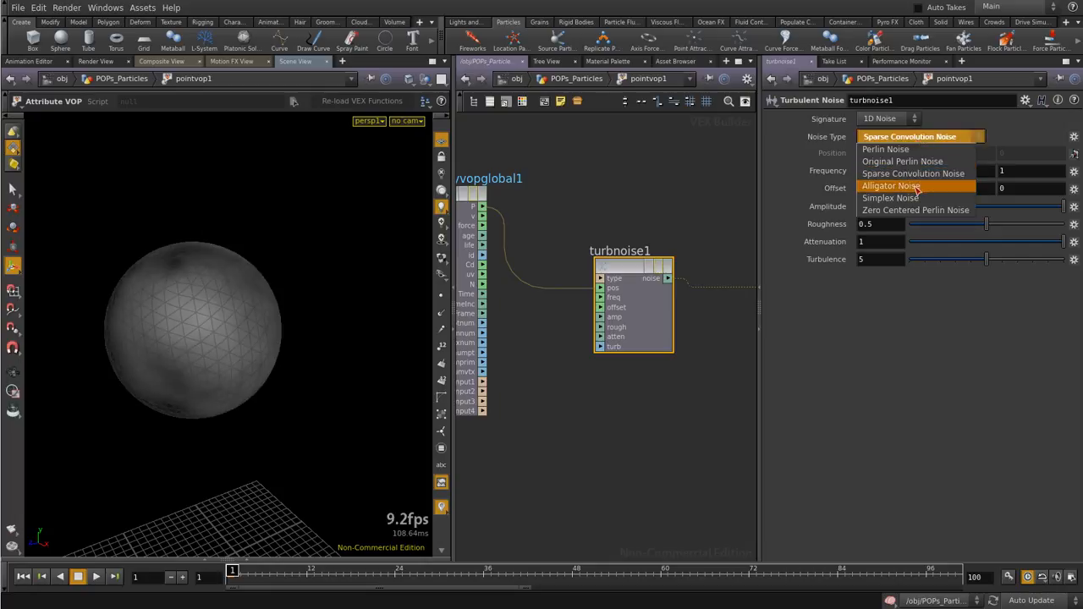
click(918, 184)
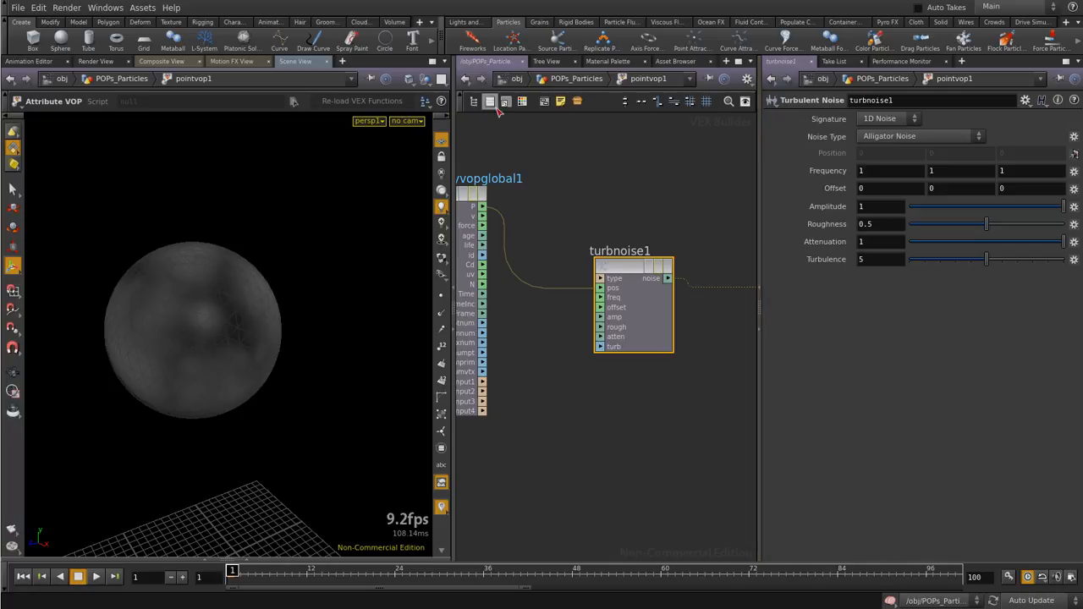
Set turbnoise1 to Original Perlin Noise with frequency 1.4, offset 4.7, roughness 0.614 and attenuation 0.303
click(409, 79)
click(438, 193)
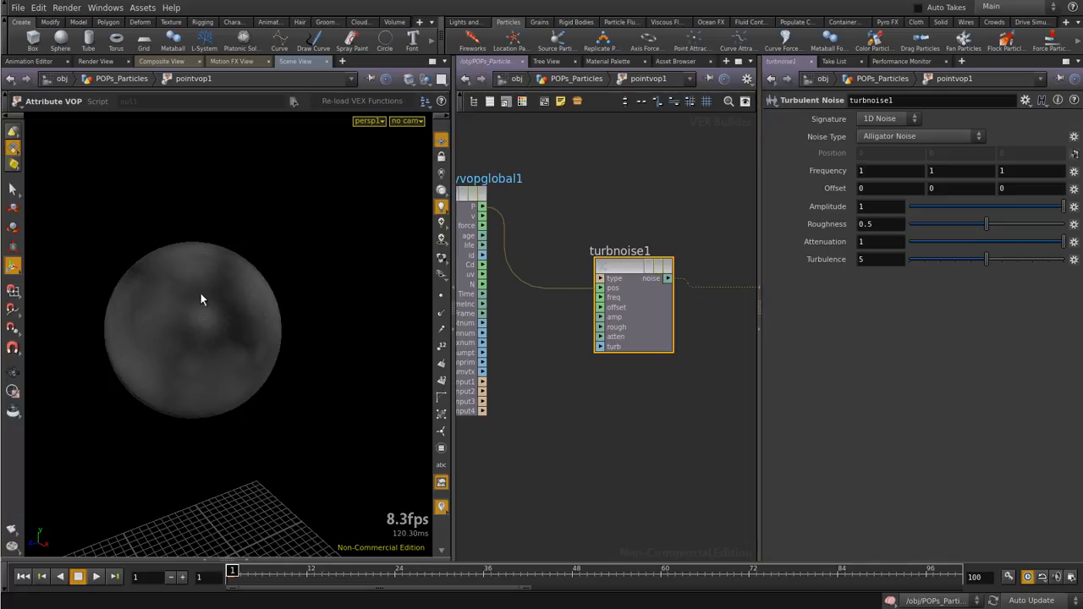
middle_drag(829, 171, 922, 174)
click(920, 136)
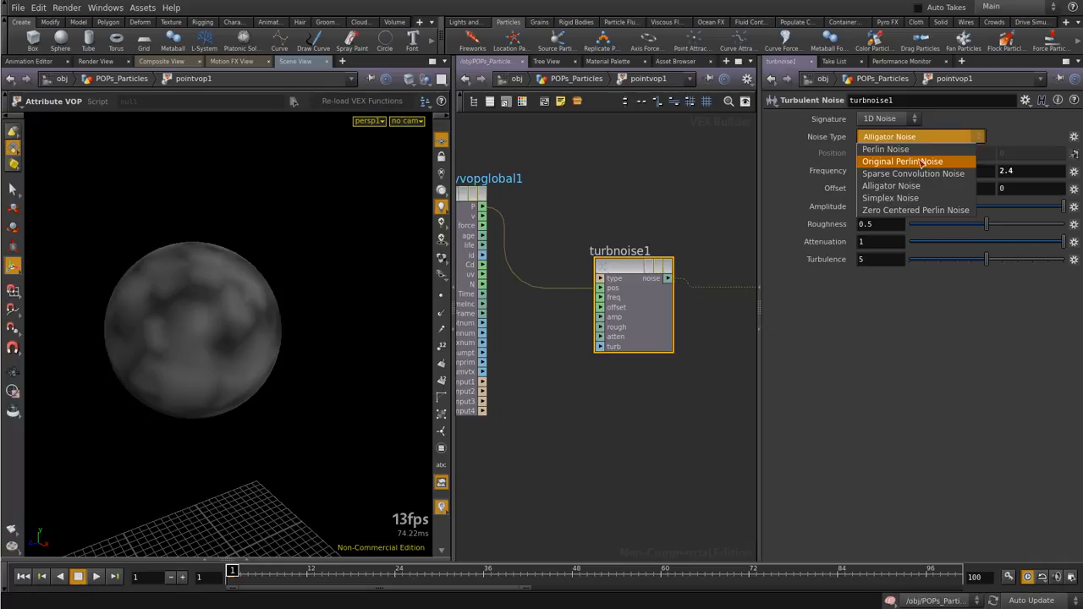
click(922, 162)
middle_drag(846, 172, 838, 193)
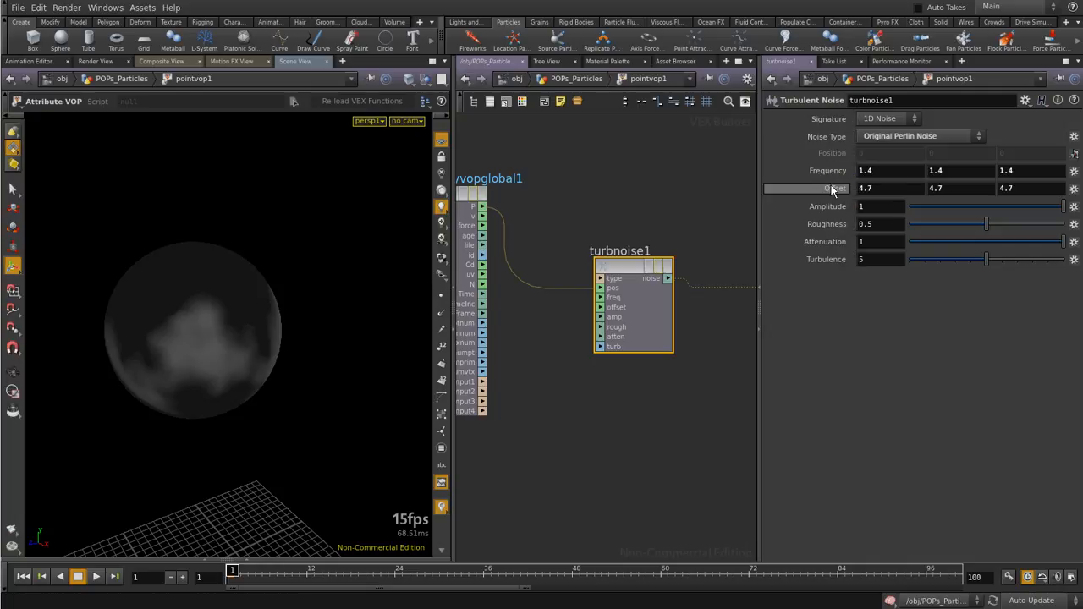
drag(1005, 207, 985, 259)
ctrl+middle_click(1002, 209)
Compare Sparse Convolution Noise and Perlin Noise on the sphere and return turbnoise1 to Original Perlin Noise
click(939, 136)
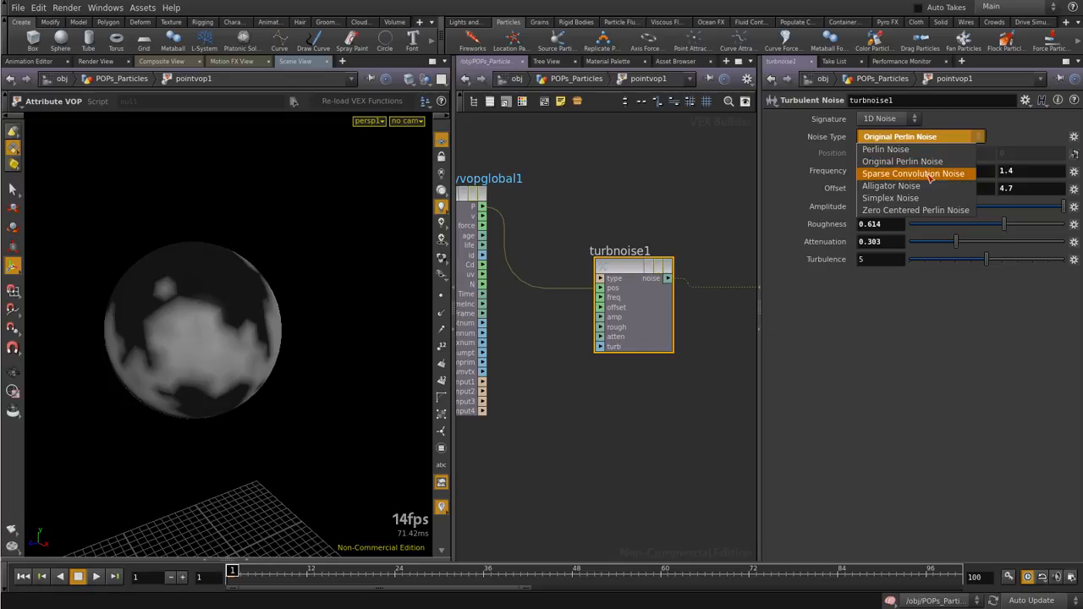
click(928, 174)
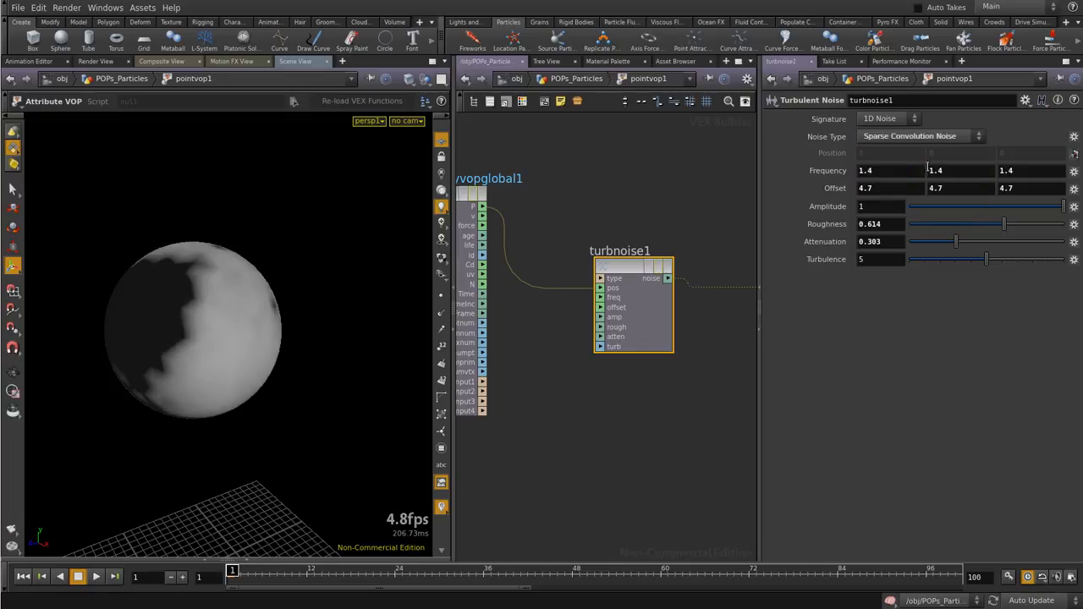
click(929, 138)
click(923, 150)
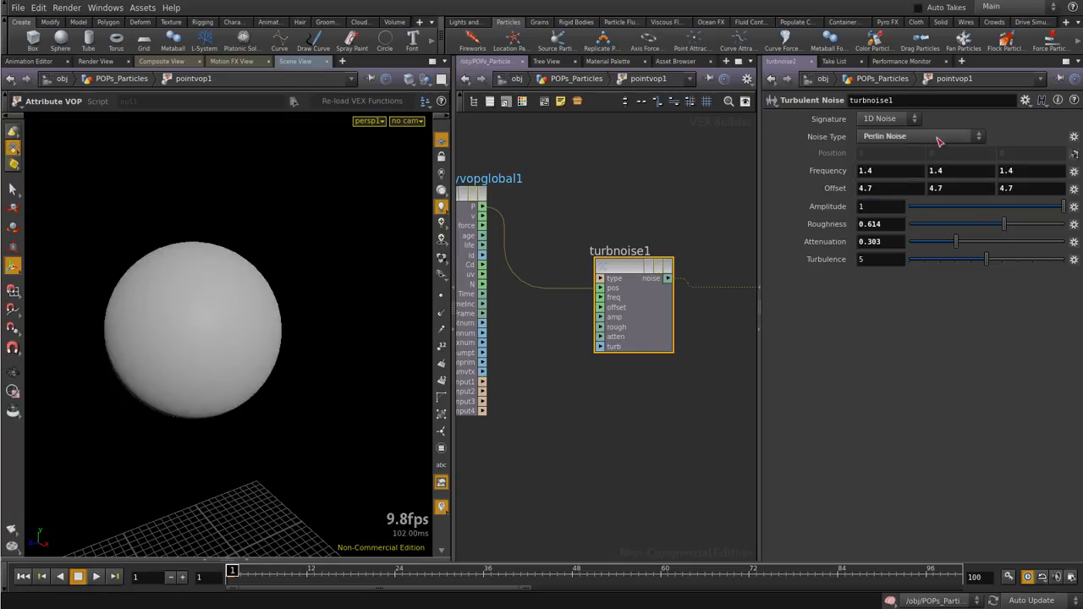
click(936, 138)
click(935, 163)
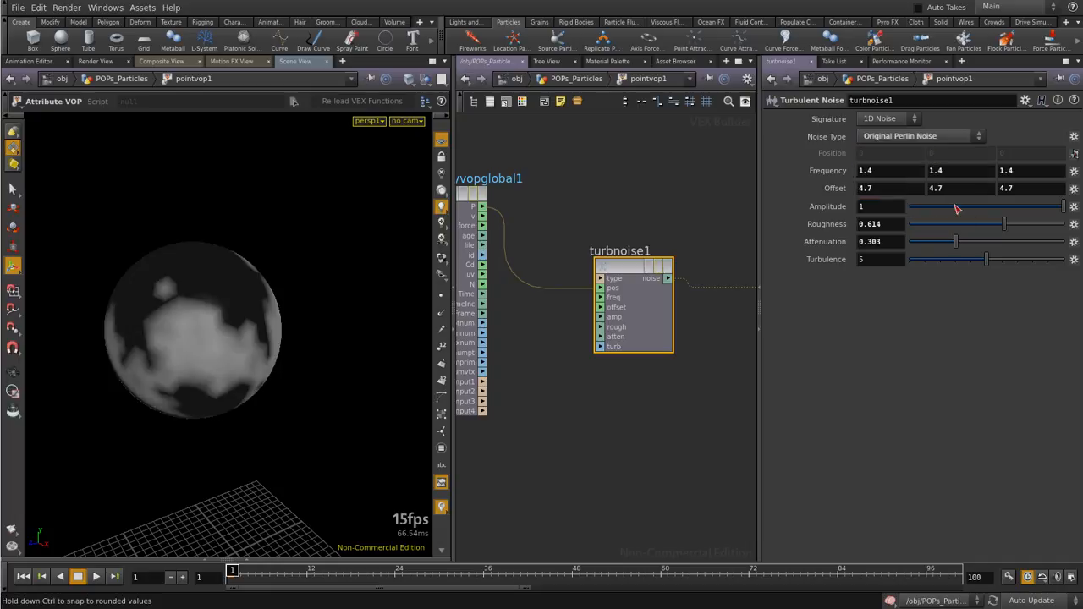
Set turbnoise1's roughness to 0.412, and on all three axes its offset to 2 and frequency to 2.4
drag(1004, 224, 1066, 209)
mouse_move(849, 188)
middle_down()
mouse_move(646, 186)
mouse_move(842, 190)
middle_up()
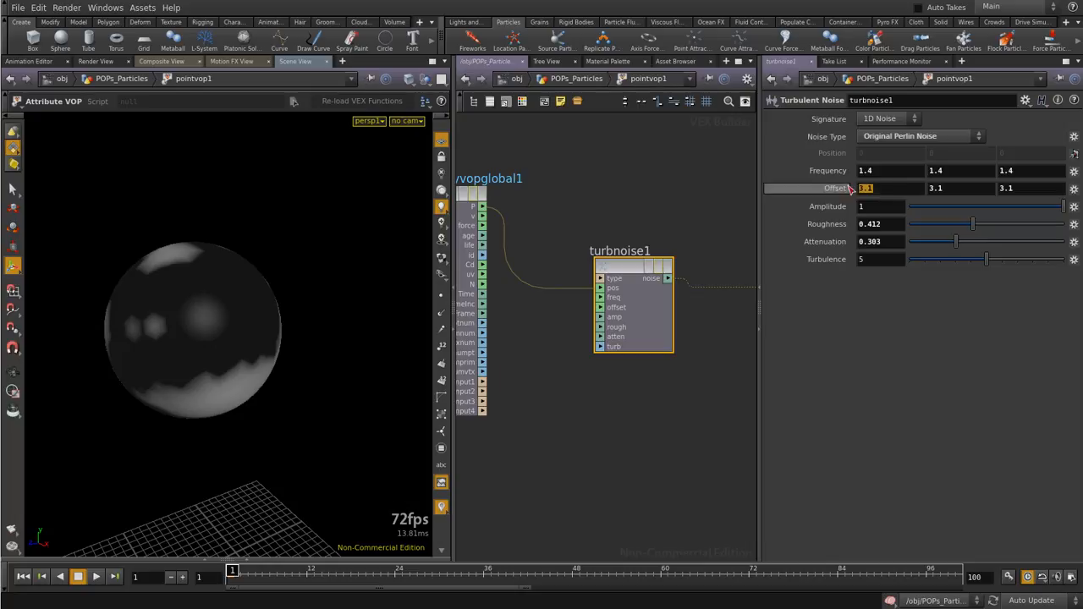
text(2)
key(Tab)
text(2)
key(Tab)
text(2)
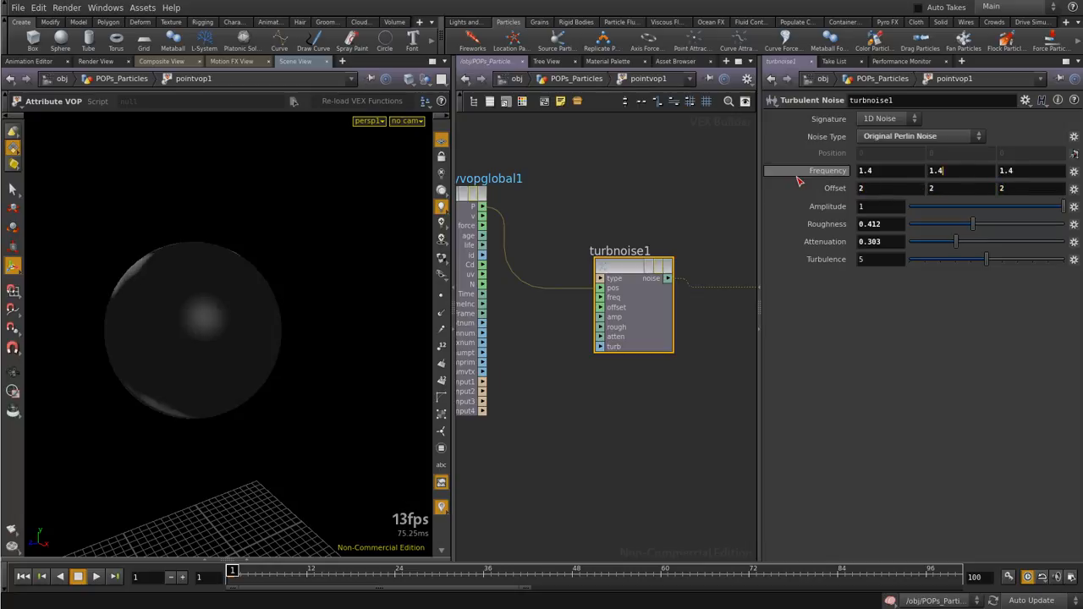
middle_drag(840, 175, 905, 173)
Check turbnoise1's connection to geometryvopoutput1 and return to the POPs_Particles network
middle_drag(682, 180, 557, 184)
scroll(560, 187, down, 2)
scroll(592, 238, up, 1)
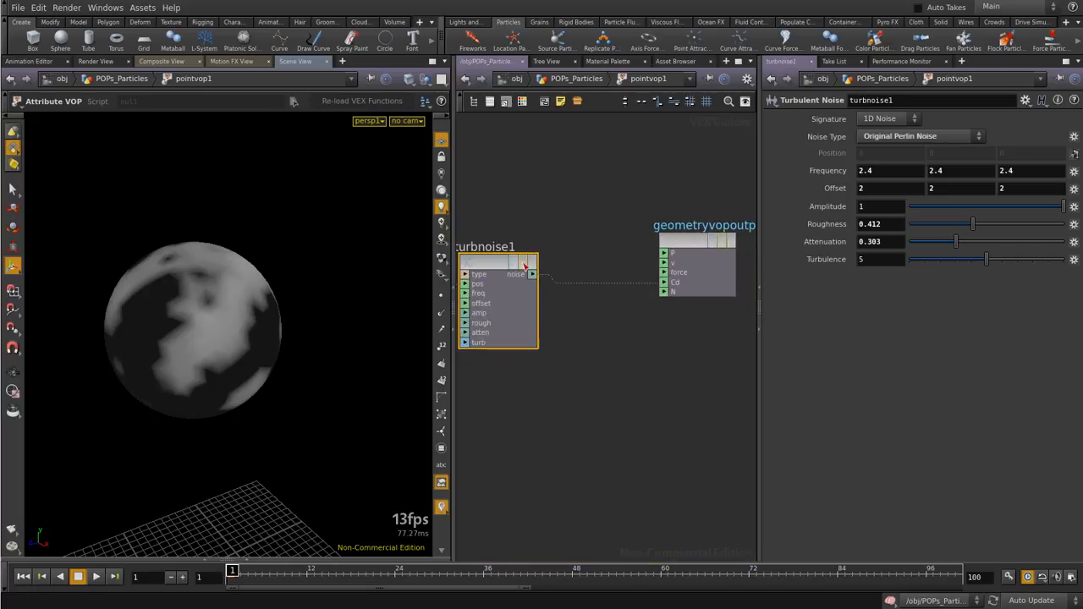
mouse_move(690, 244)
mouse_down()
mouse_move(671, 264)
mouse_move(676, 240)
mouse_up()
click(585, 81)
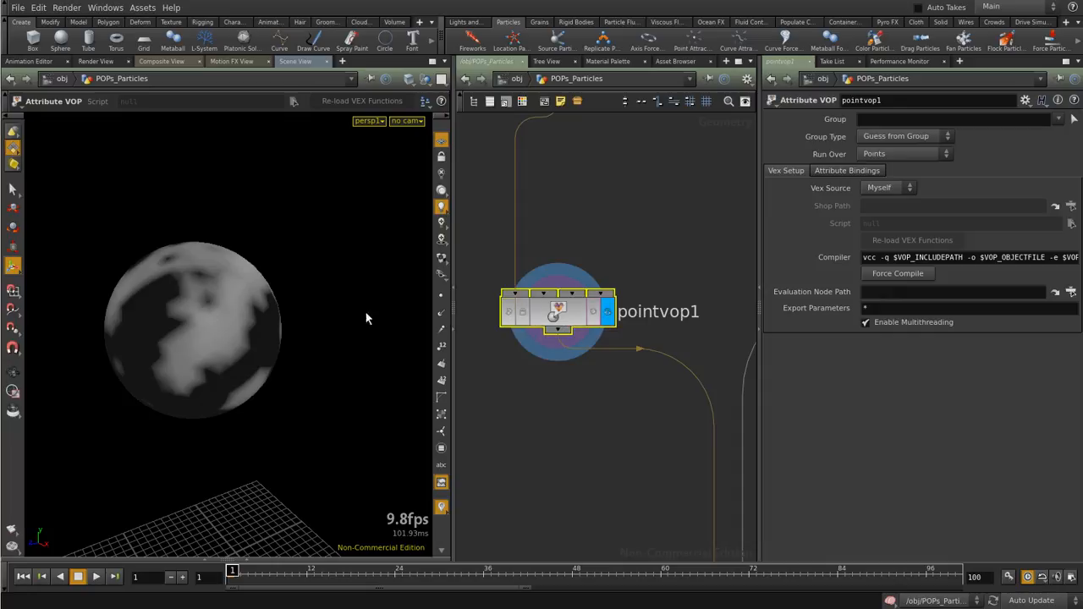
Find the popnet node below pointvop1 and go inside it
middle_click(559, 309)
scroll(600, 286, down, 3)
middle_drag(600, 364, 580, 203)
scroll(668, 432, up, 3)
click(672, 478)
drag(670, 482, 640, 333)
scroll(580, 337, down, 2)
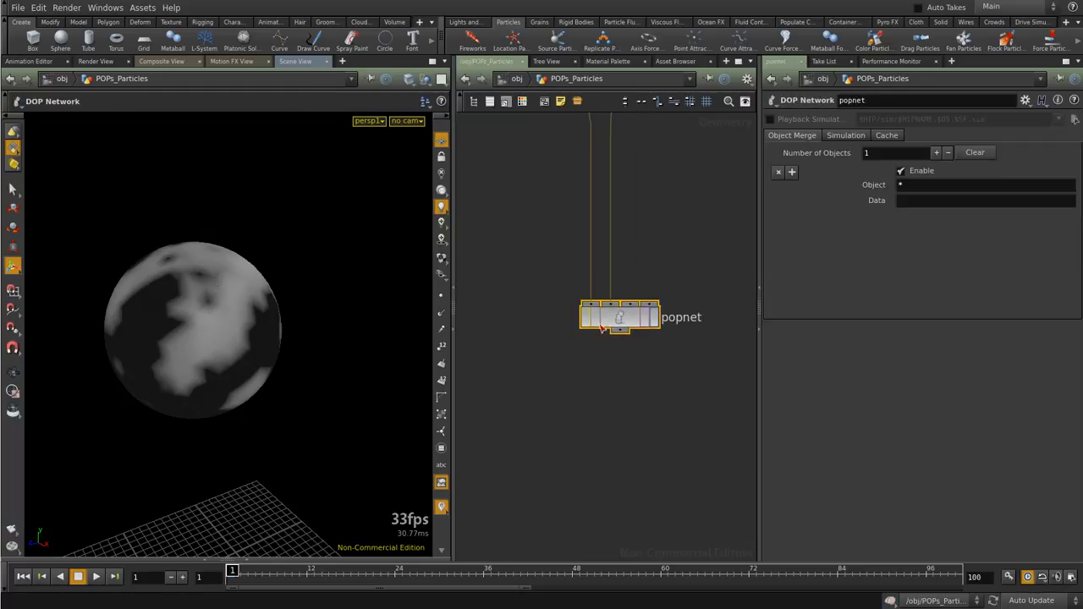
double_click(619, 320)
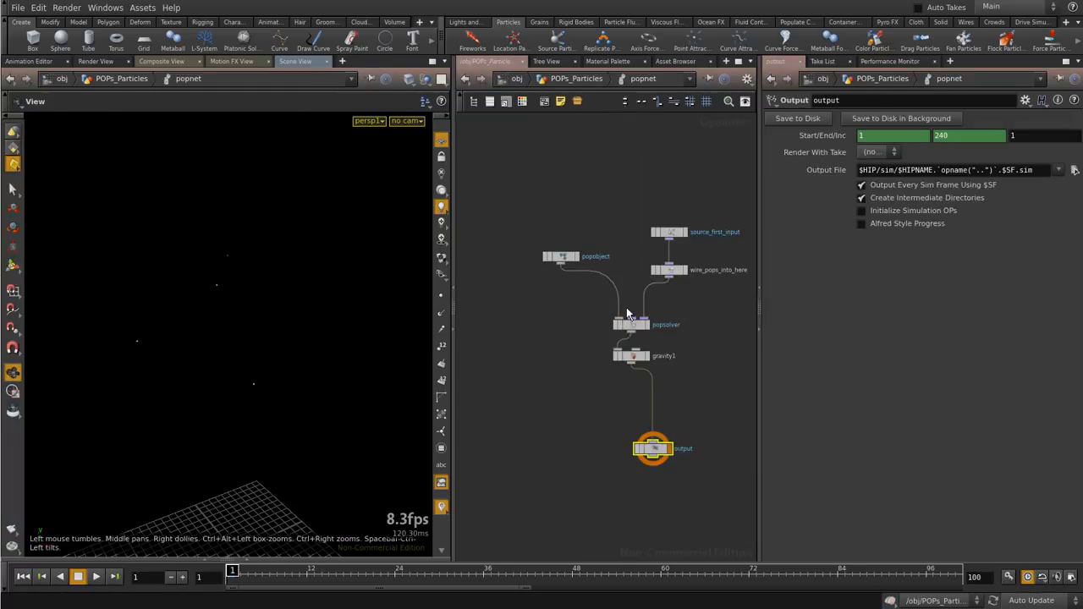
Set the Emission Attribute of the source_first_input POP Source to Color (Cd)
click(563, 258)
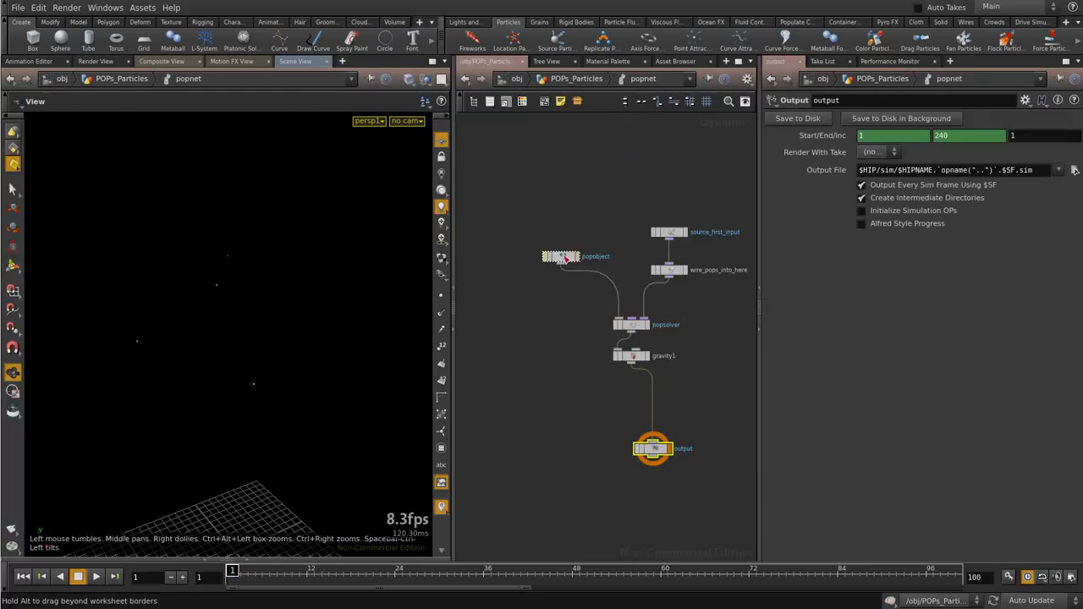
click(675, 234)
scroll(677, 235, up, 5)
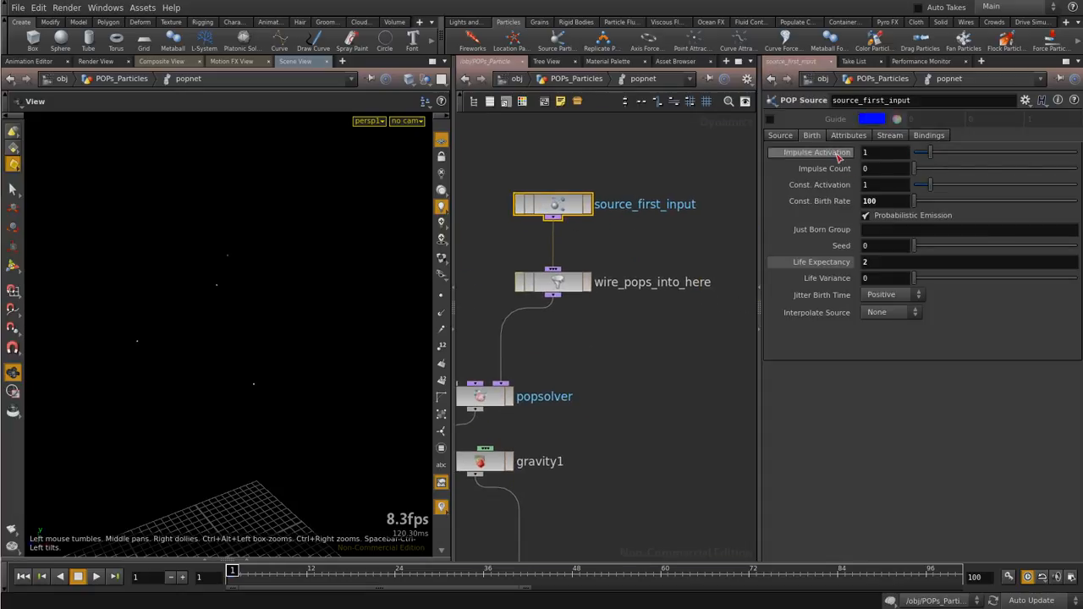
click(781, 135)
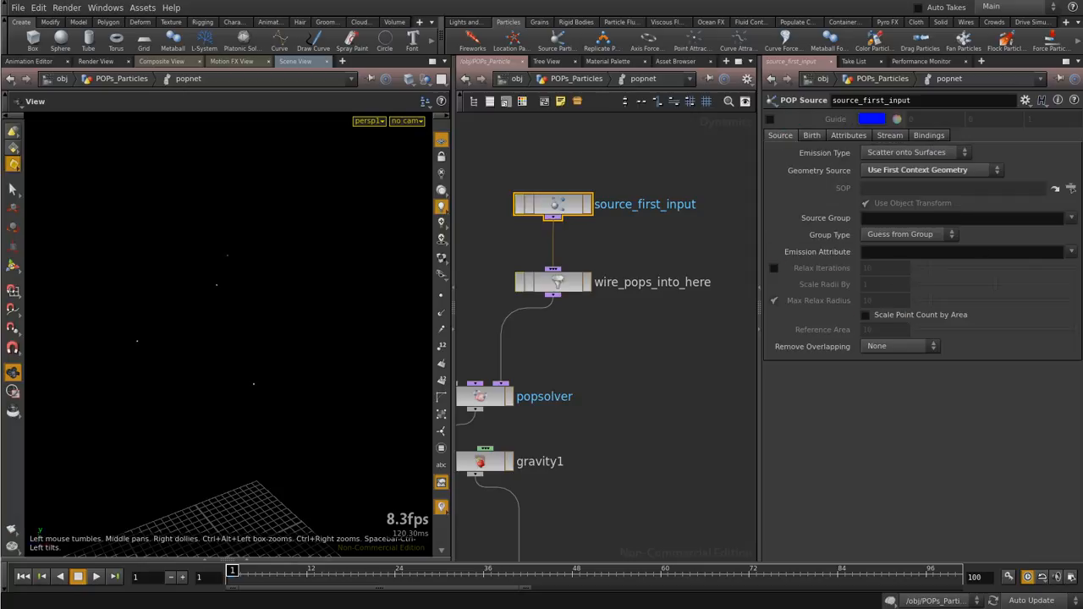
click(1071, 252)
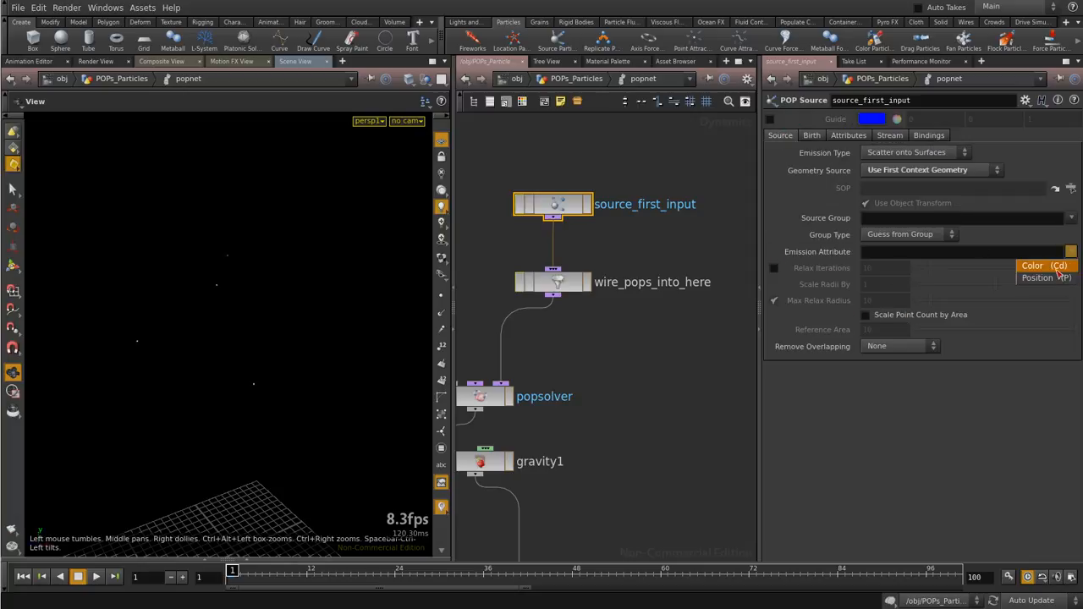
click(1058, 267)
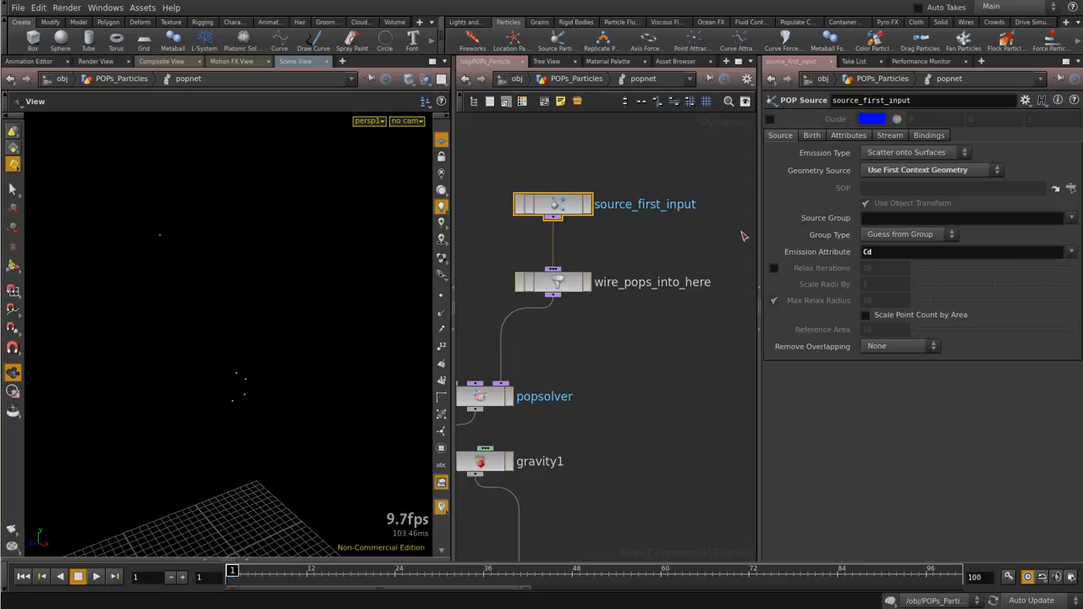
Set the constant birth rate of source_first_input to 5000
click(814, 136)
double_click(903, 198)
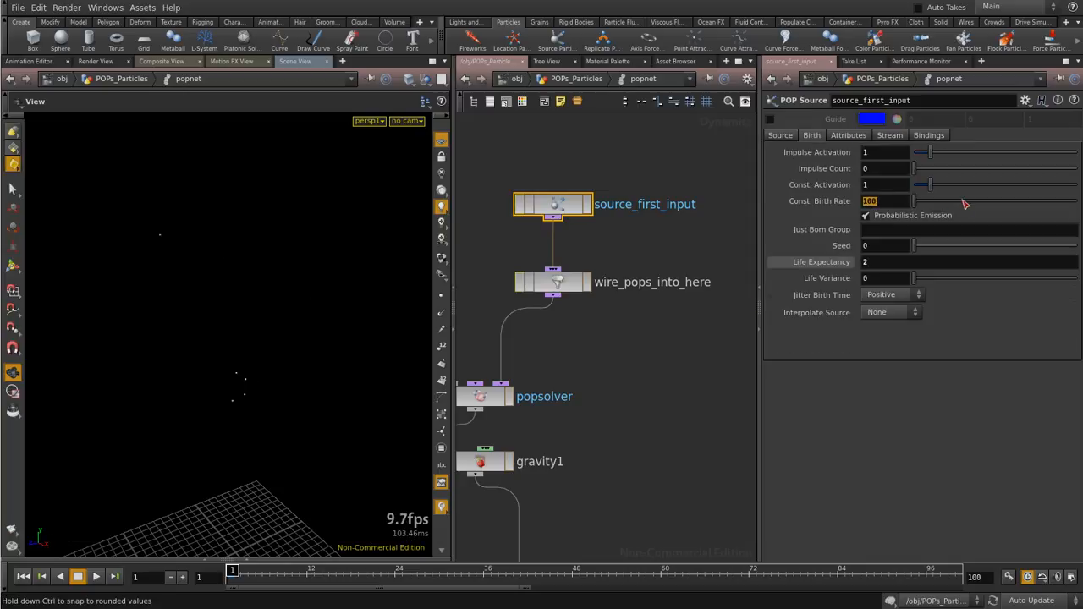
key(Return)
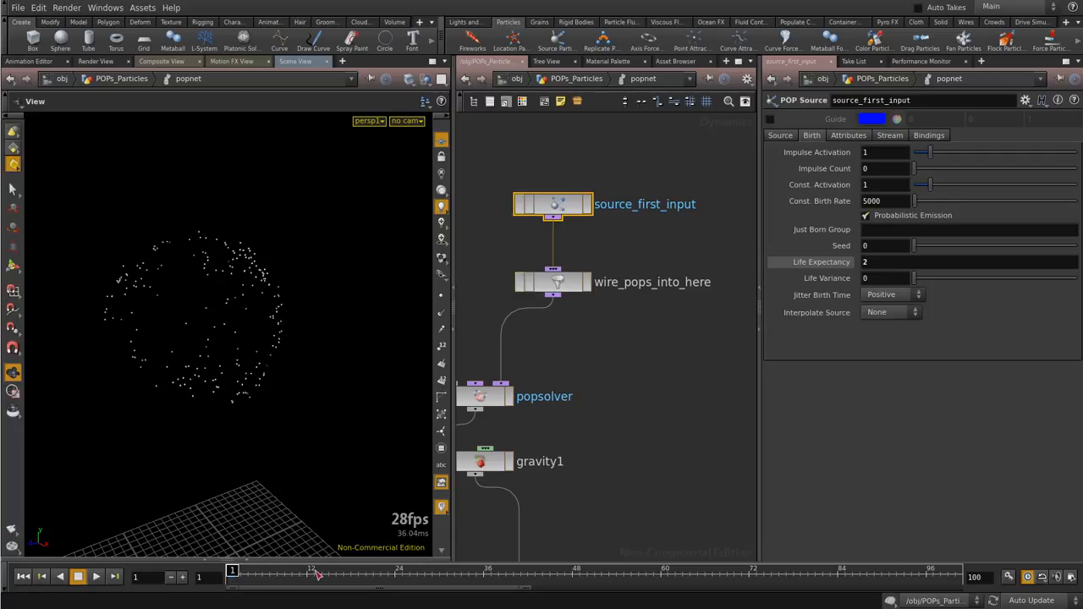
Change the viewport background colour scheme to Grey in the display options
drag(297, 318, 298, 295)
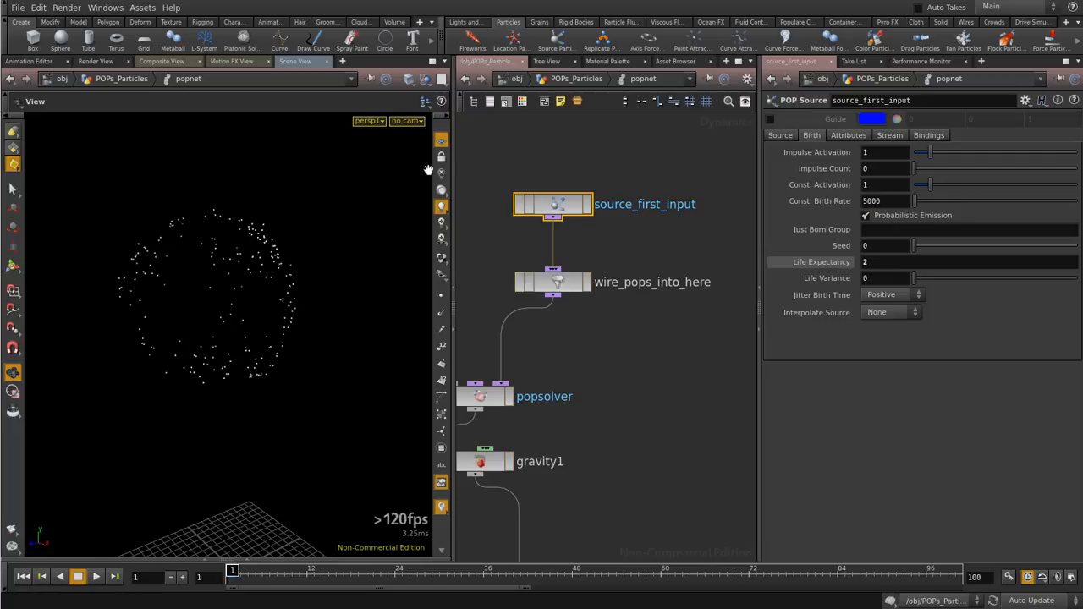
key(d)
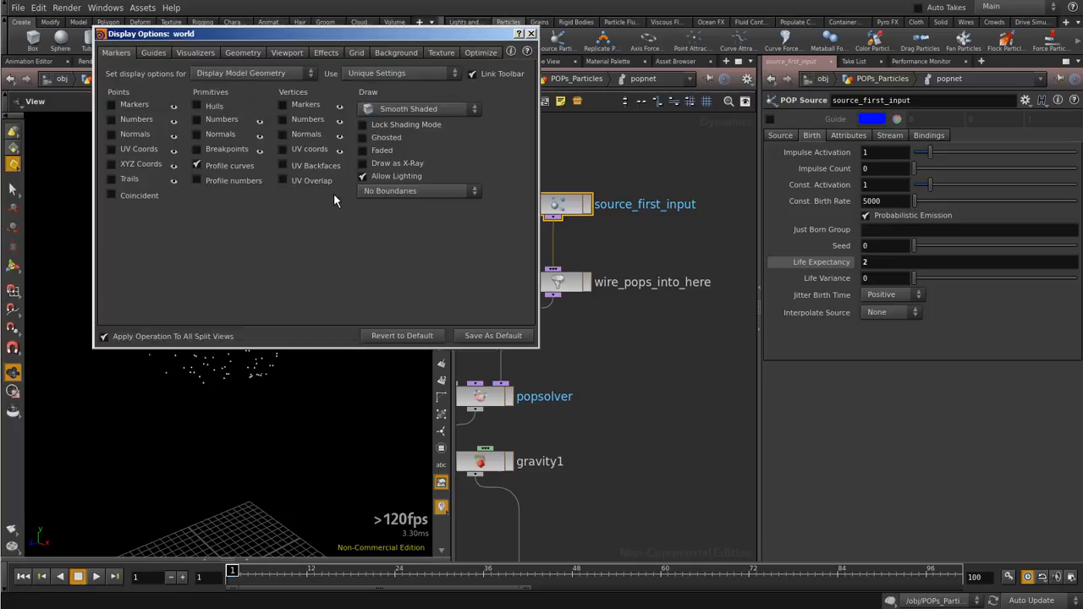
click(398, 53)
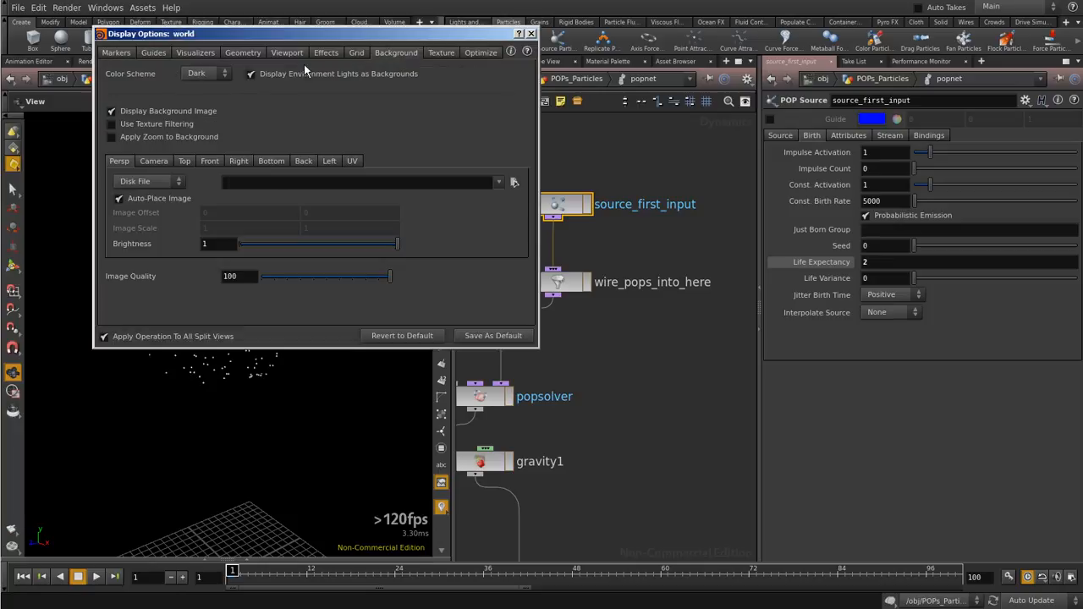
click(196, 86)
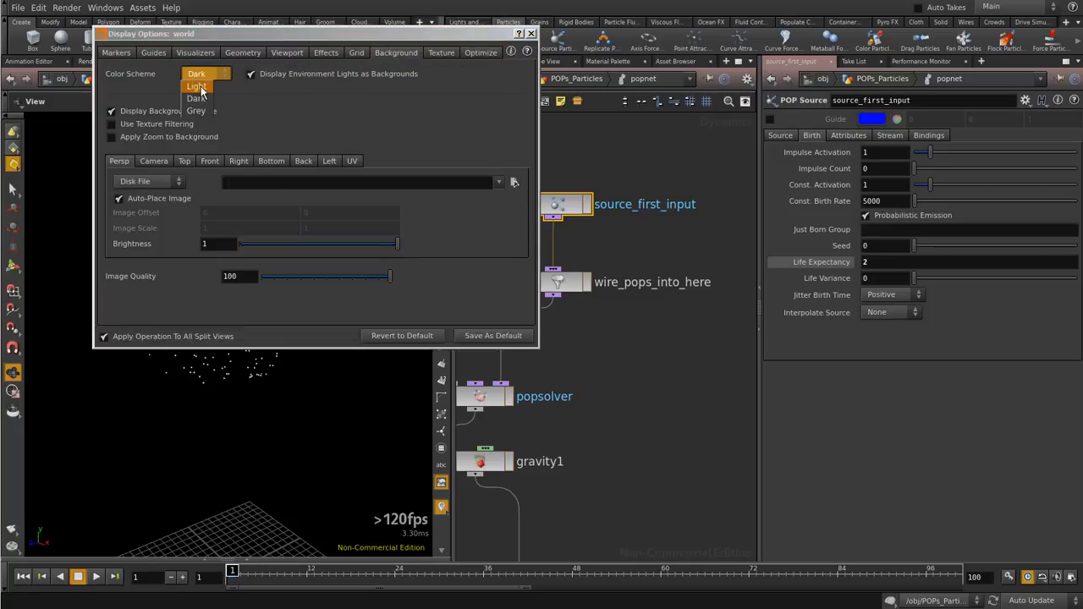
click(202, 74)
click(196, 111)
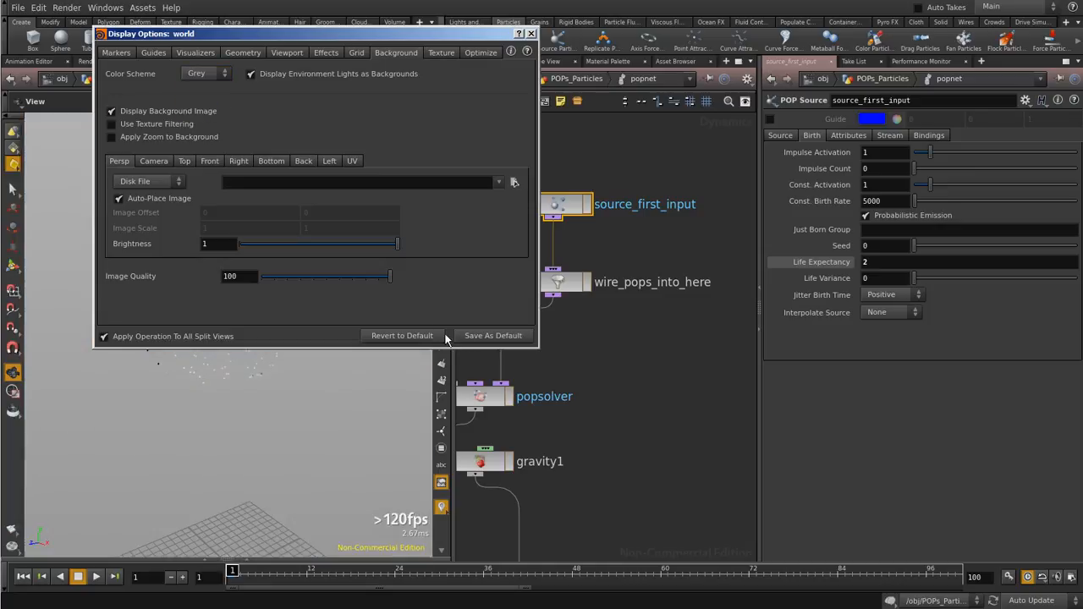
Set the constant birth rate of source_first_input to 50000 and play the simulation to check the emission
click(530, 34)
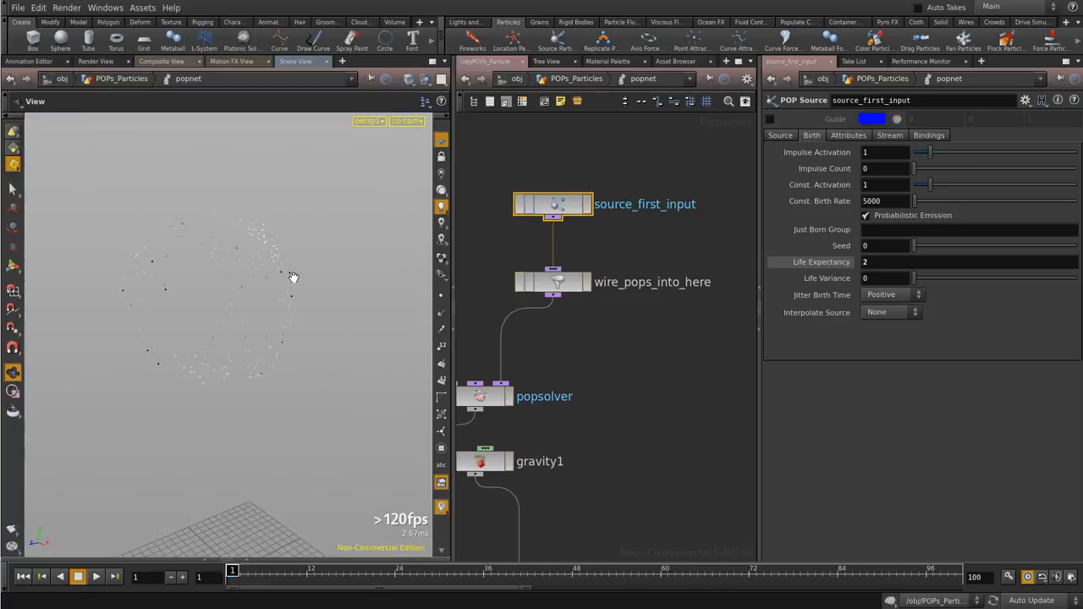
drag(263, 288, 254, 262)
click(881, 201)
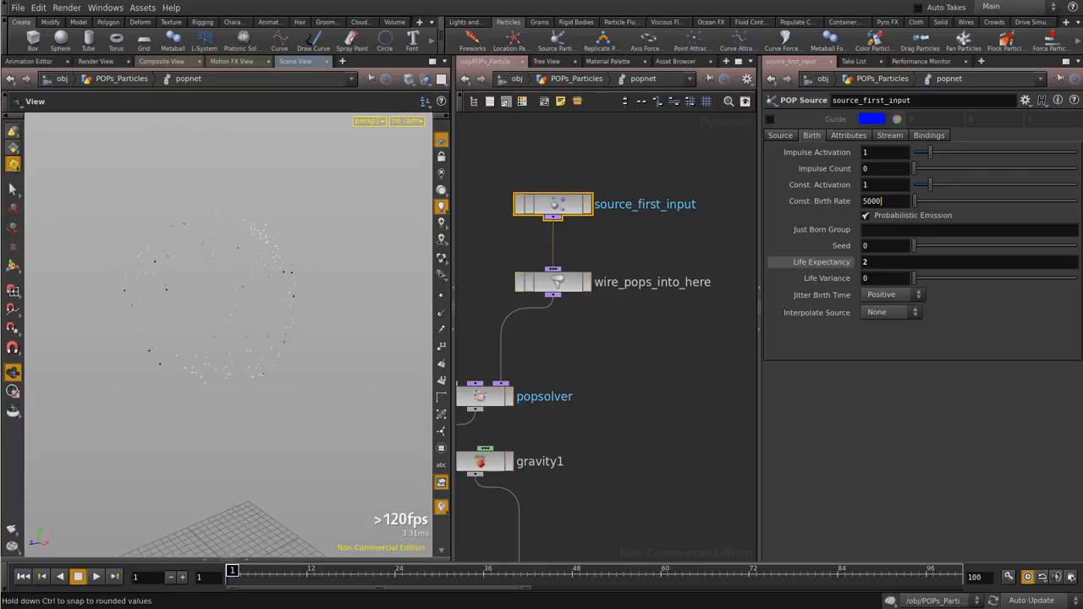
key(Return)
drag(287, 290, 126, 242)
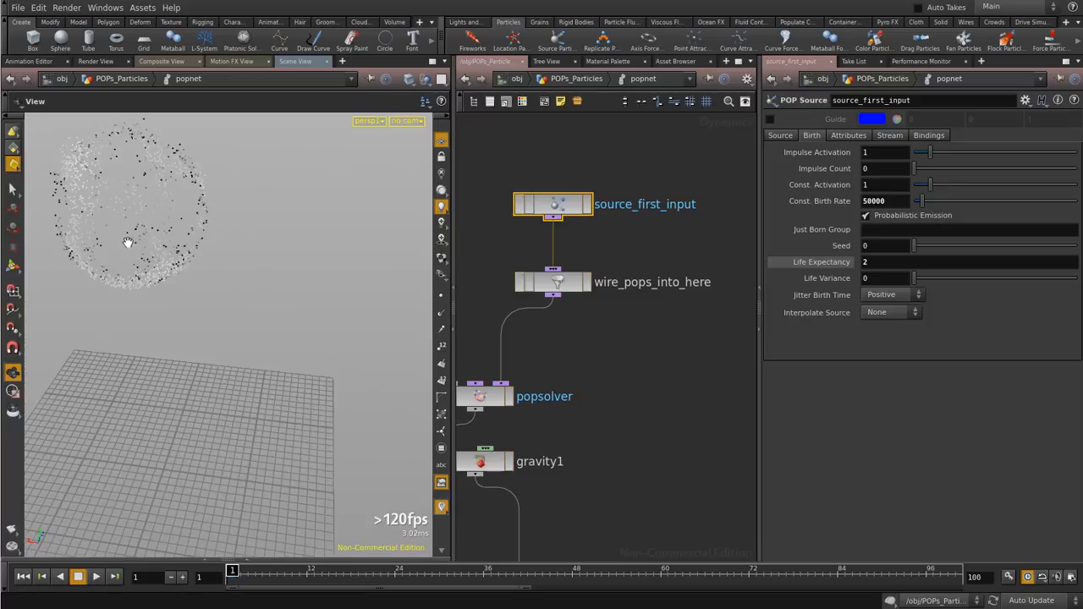
drag(194, 240, 299, 335)
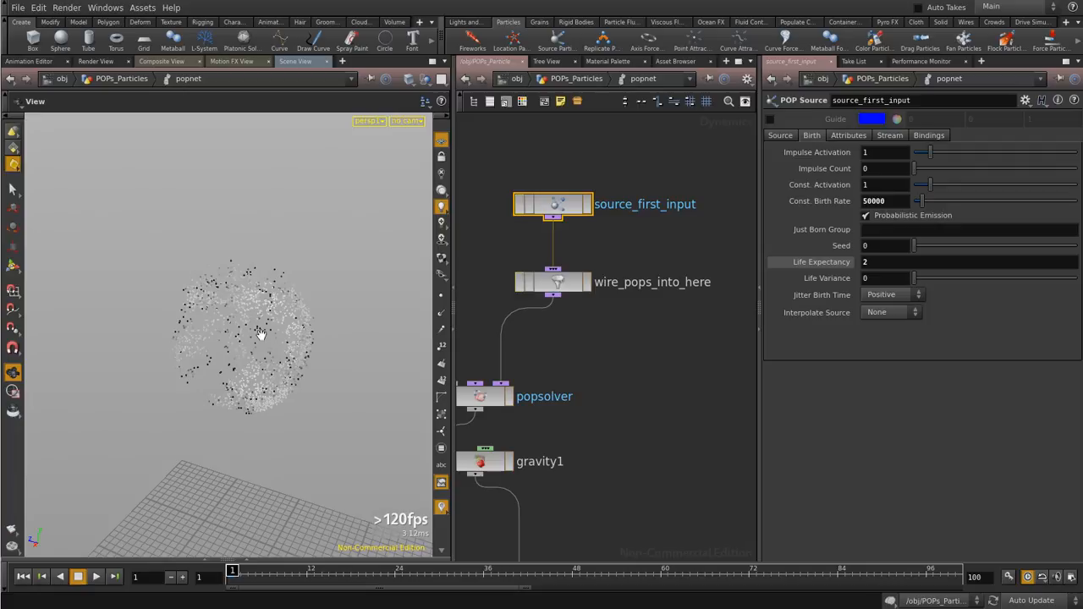
click(96, 581)
mouse_move(297, 572)
mouse_down()
mouse_move(321, 572)
mouse_move(231, 571)
mouse_up()
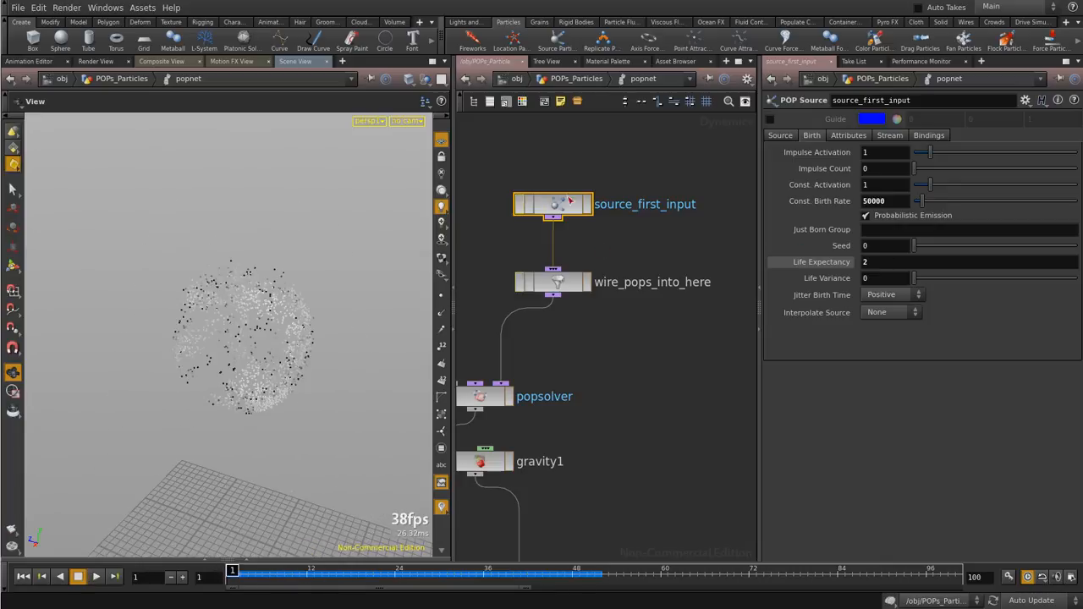
Set the Initial Velocity of the source_first_input POP Source to Use inherited velocity
click(860, 137)
click(888, 136)
click(849, 136)
click(912, 186)
click(897, 182)
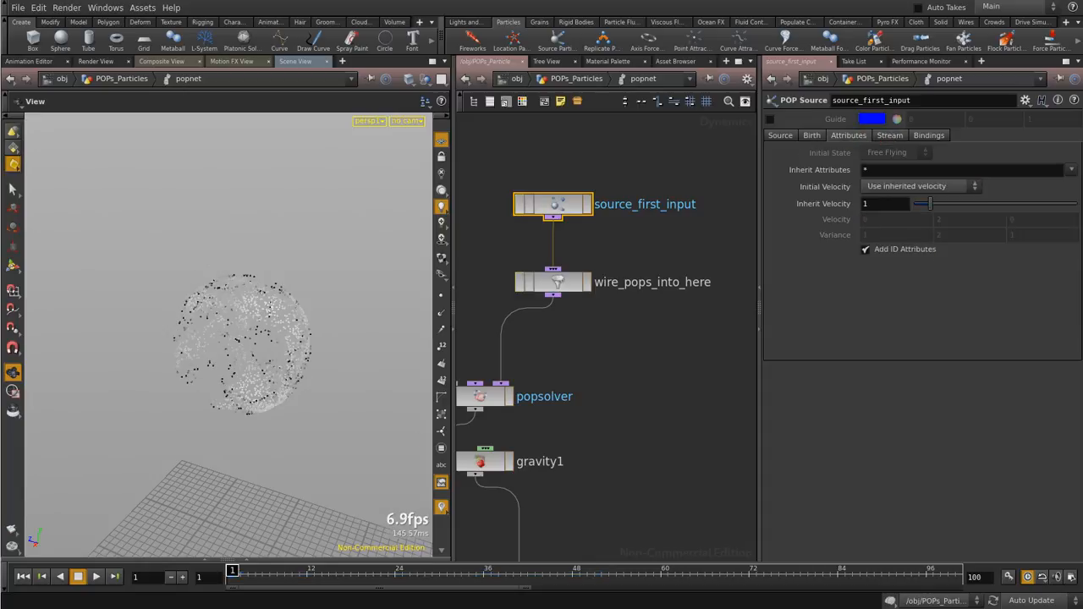
Bypass the gravity1 node below popsolver
middle_drag(588, 452, 672, 404)
click(528, 420)
middle_drag(616, 276, 597, 315)
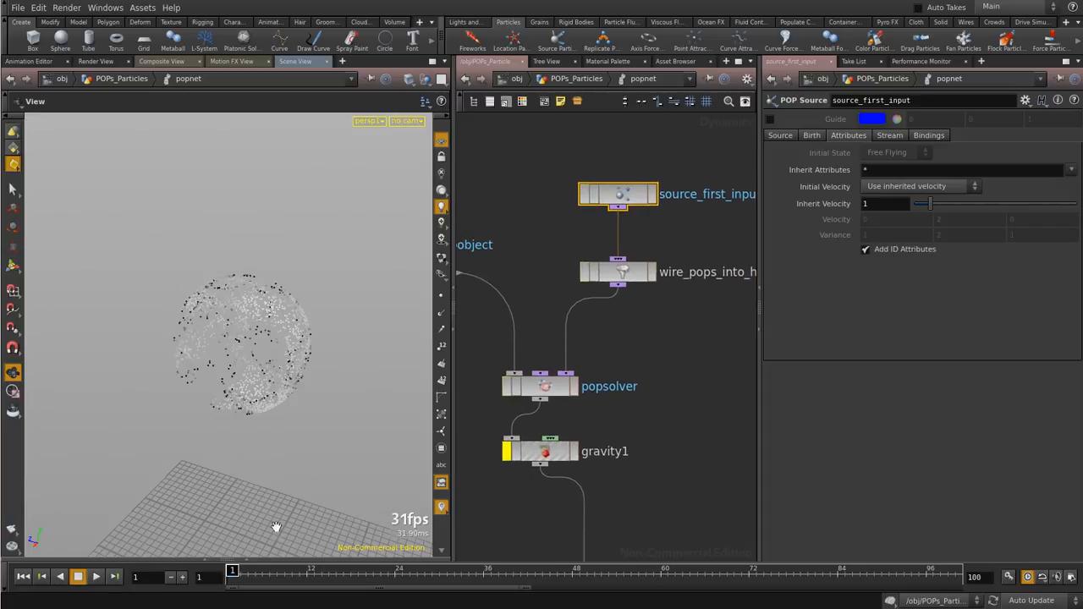
Play the simulation without gravity and examine the particle emission pattern around the sphere, ending on frame 30
click(96, 576)
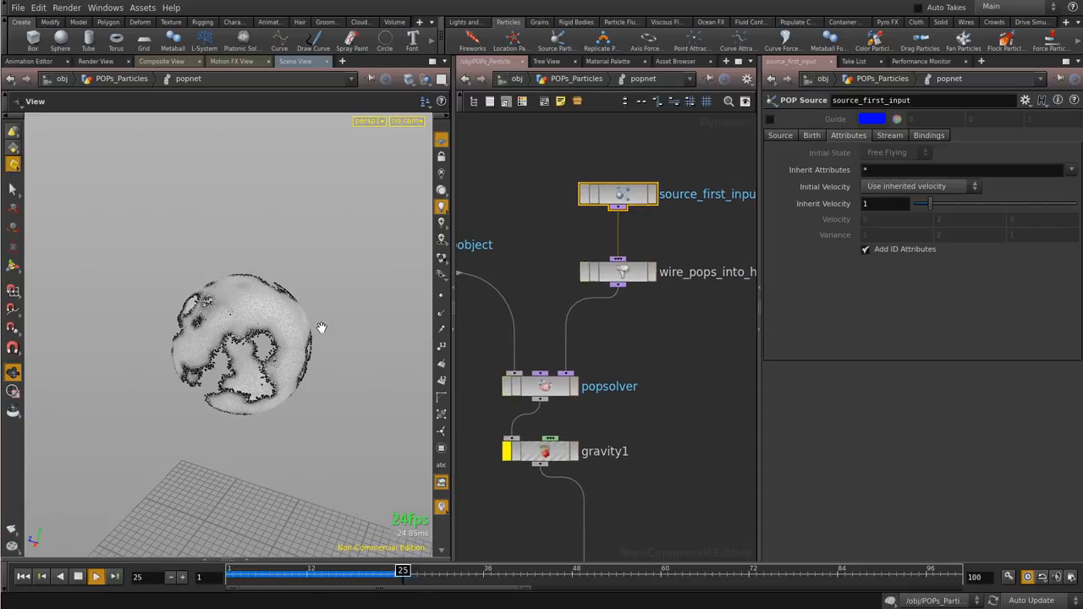
drag(305, 305, 197, 325)
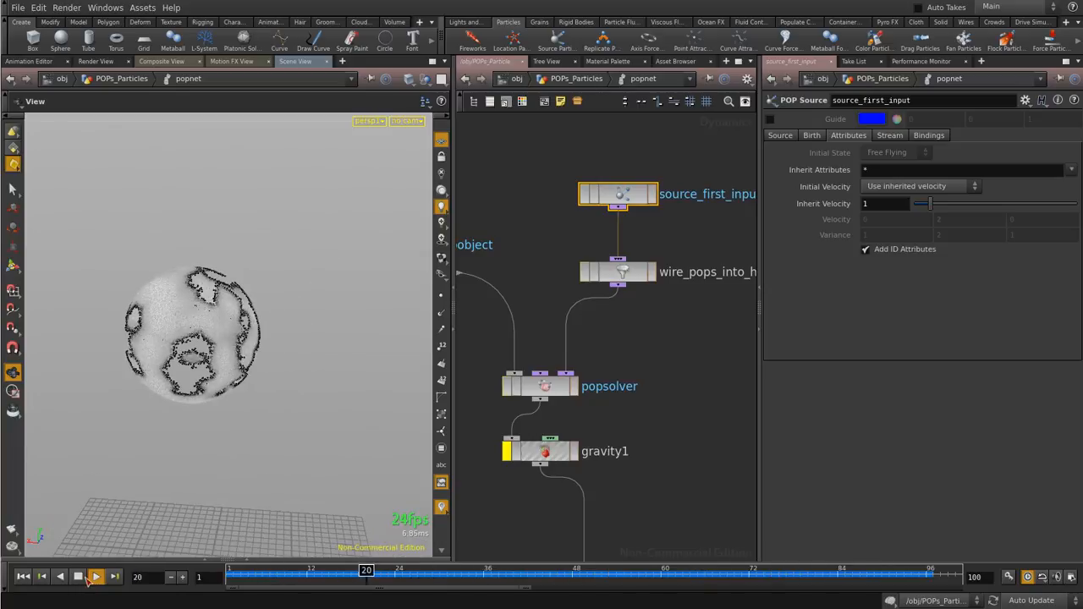
click(81, 579)
drag(229, 342, 333, 286)
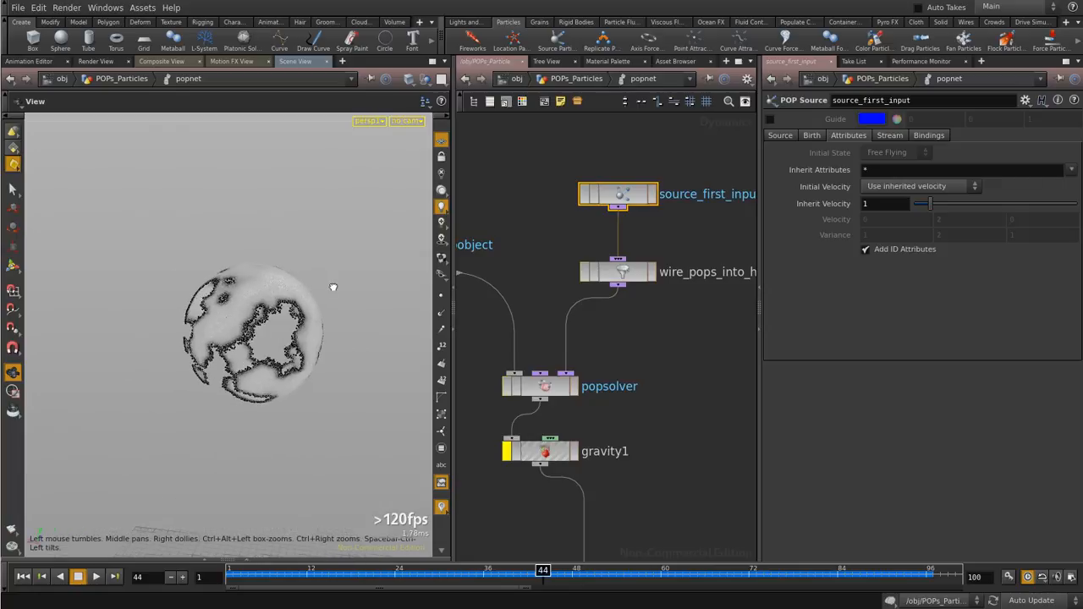
drag(291, 577, 441, 572)
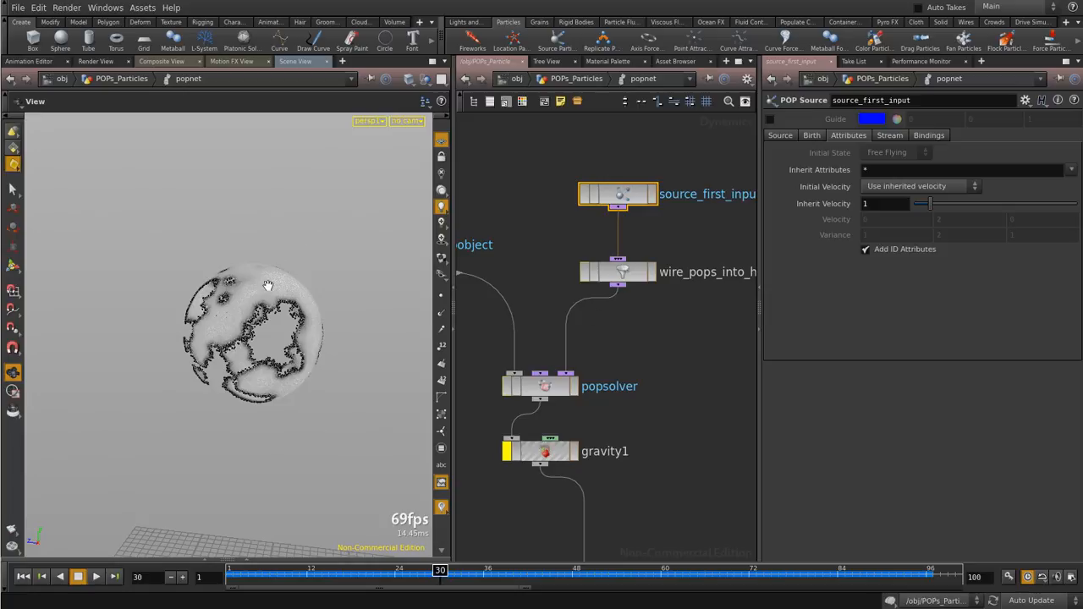
Return to the POPs_Particles network and go inside pointvop1
click(602, 82)
middle_drag(691, 184, 693, 431)
double_click(578, 308)
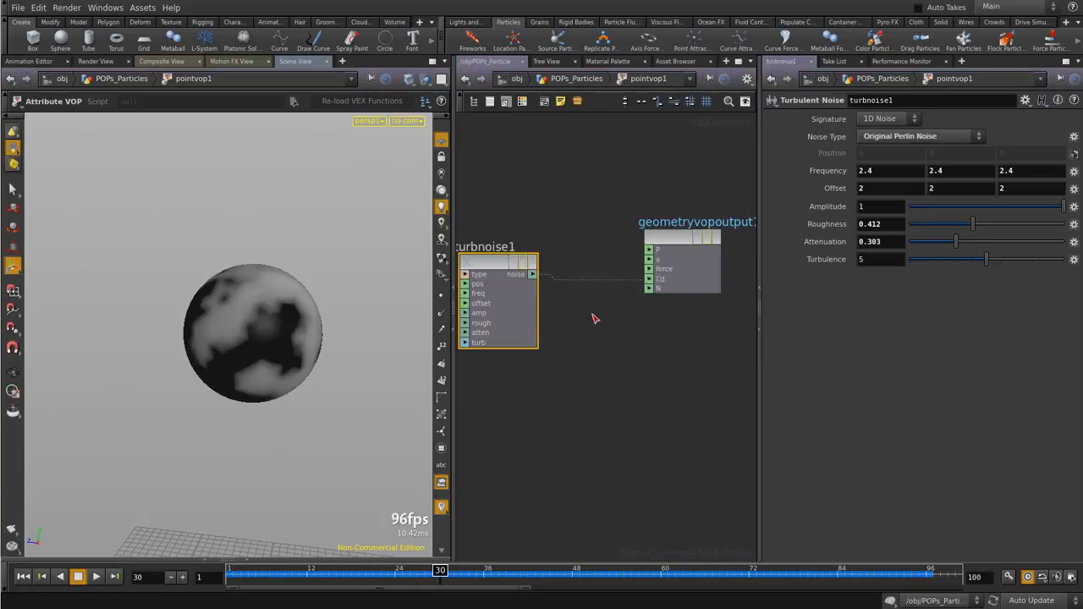
Add a Multiply node to the pointvop1 network and place it above turbnoise1
scroll(606, 341, down, 1)
scroll(510, 364, up, 3)
scroll(607, 368, down, 1)
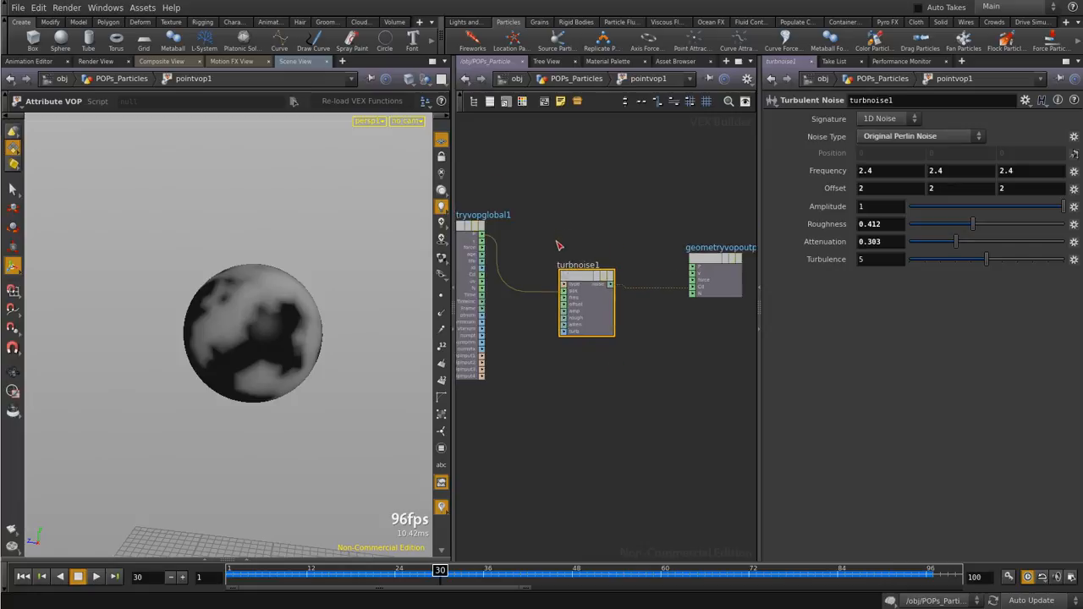
scroll(580, 237, up, 2)
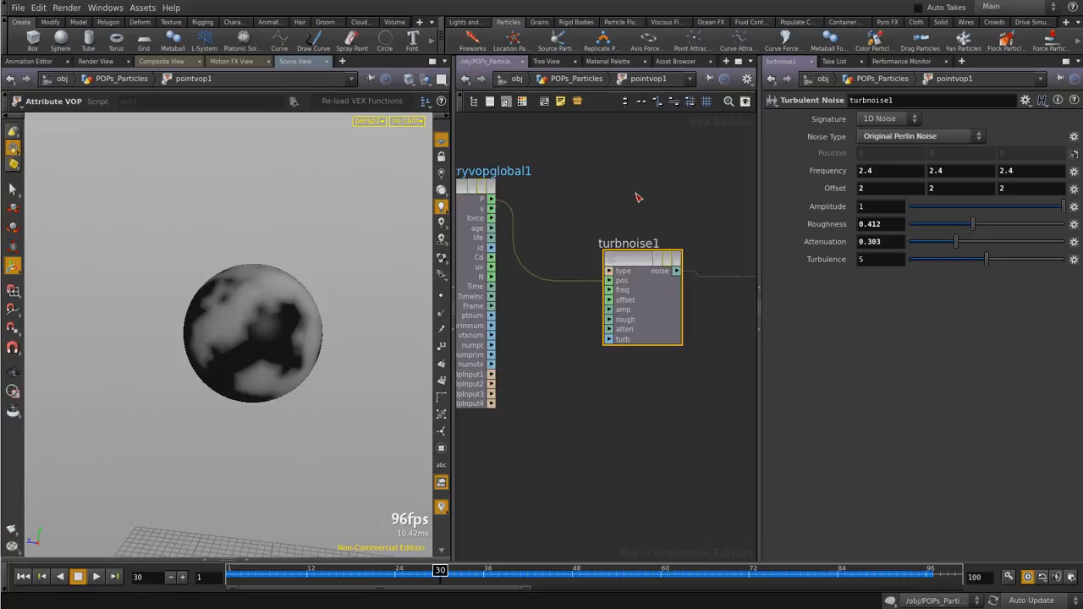
scroll(636, 191, down, 2)
middle_drag(640, 206, 631, 262)
middle_drag(608, 209, 602, 225)
click(602, 228)
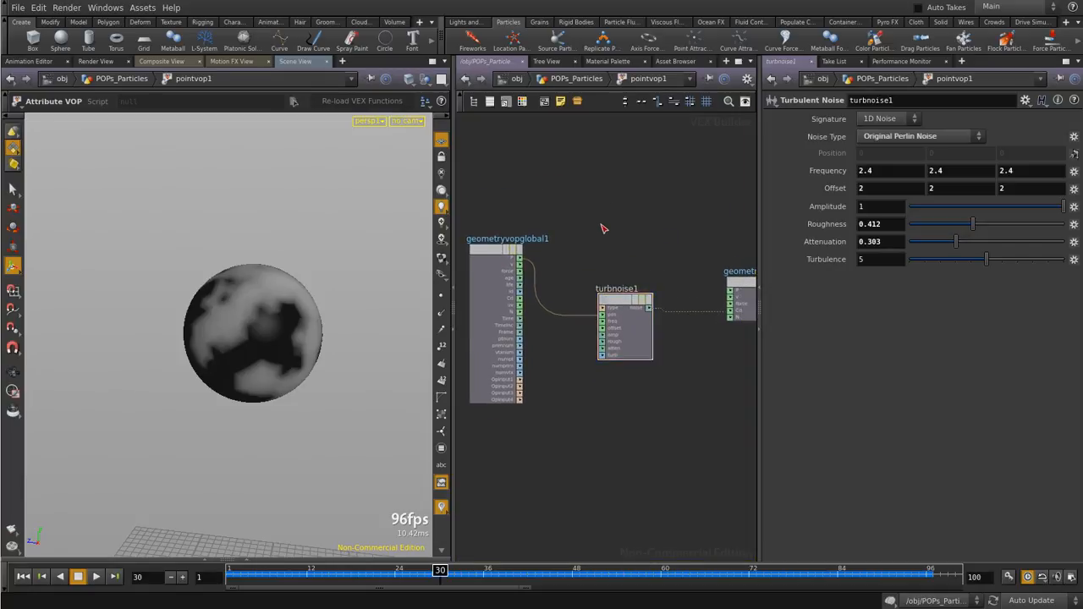
key(Tab)
text(add)
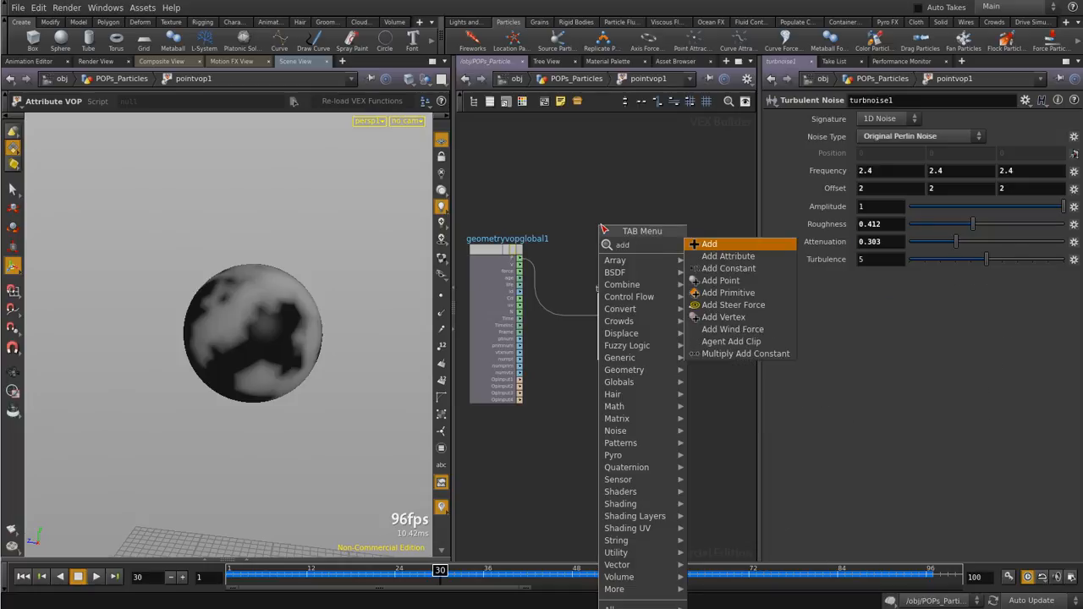
key(BackSpace)
key(BackSpace)
key(BackSpace)
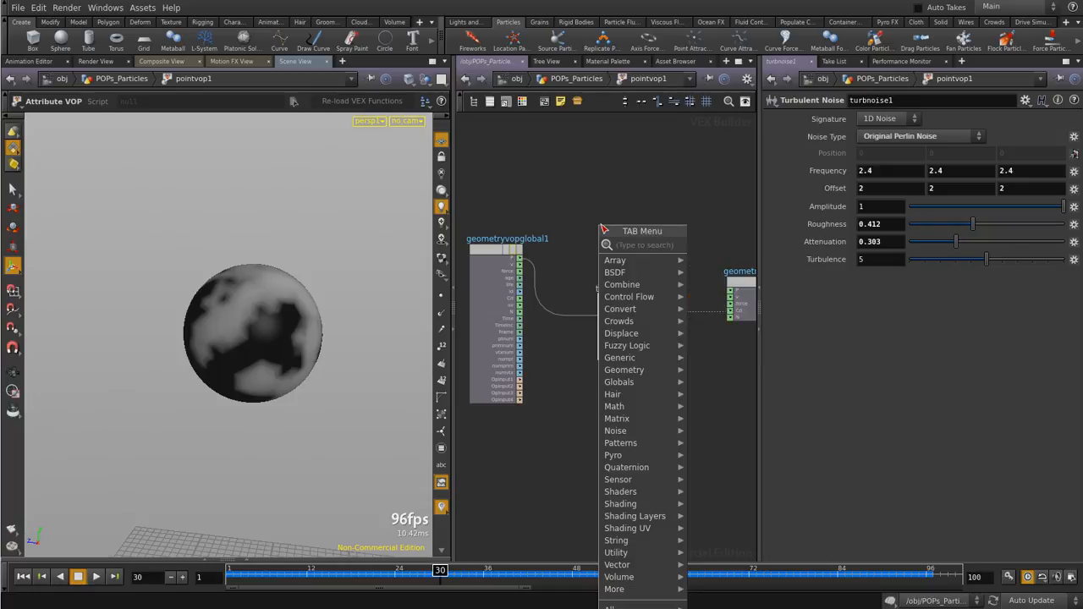
text(multi)
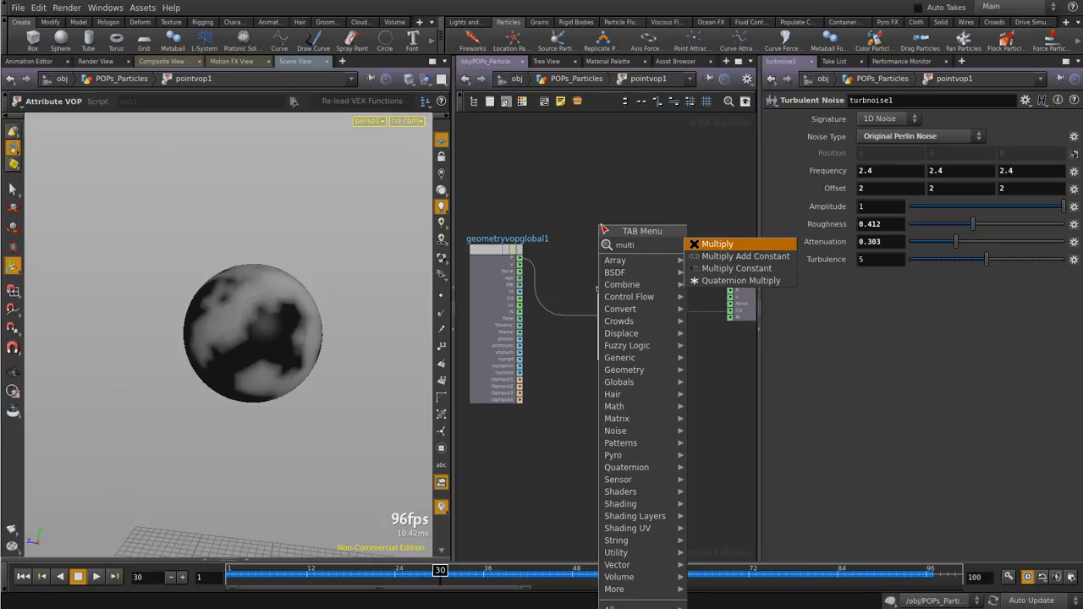
key(Return)
click(666, 222)
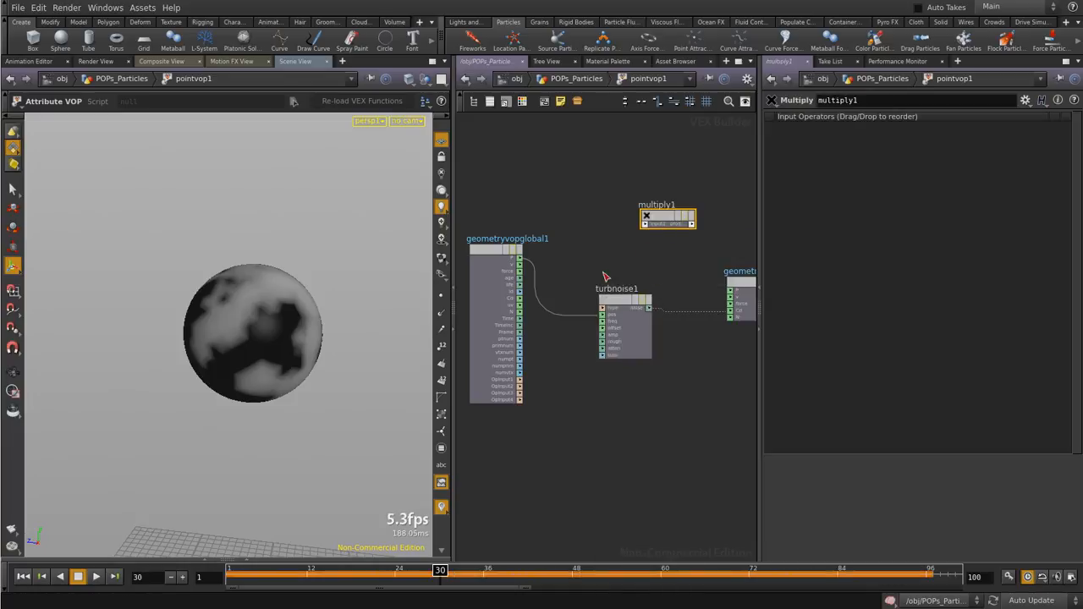
Position multiply1 above and beyond turbnoise1, and connect turbnoise1's noise output to its input1
mouse_move(670, 291)
middle_down()
mouse_move(598, 293)
mouse_move(691, 285)
mouse_move(649, 288)
middle_up()
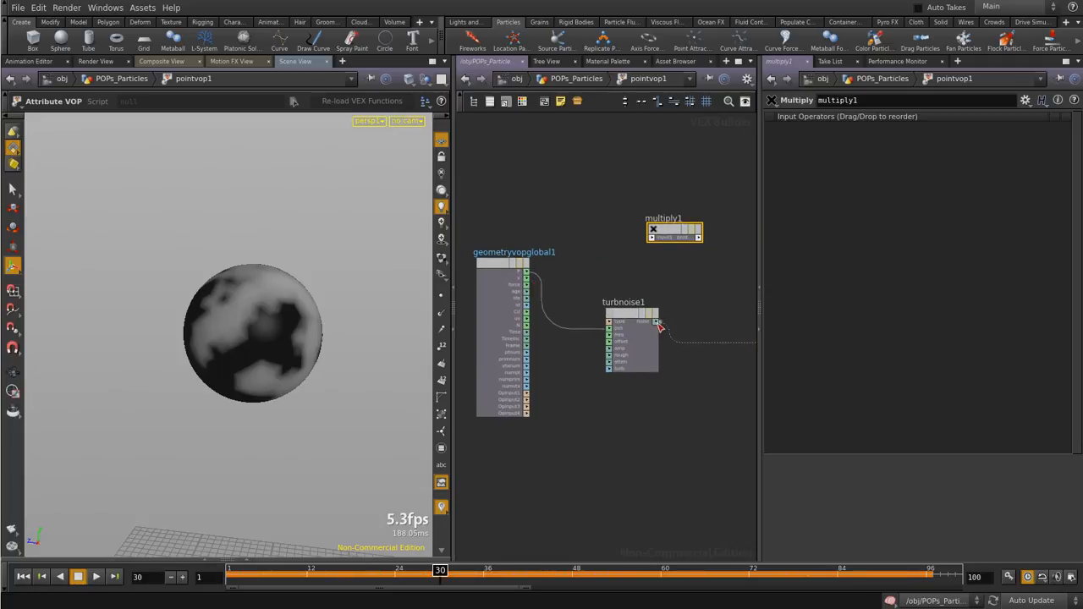
drag(676, 225, 723, 238)
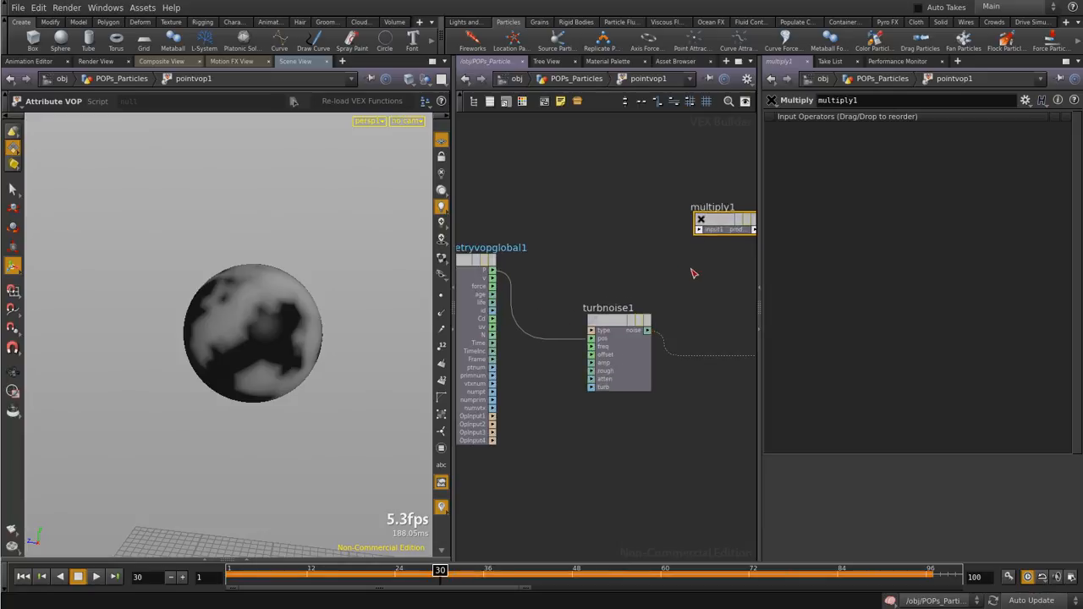
middle_drag(696, 273, 640, 293)
scroll(640, 294, up, 1)
drag(686, 224, 691, 241)
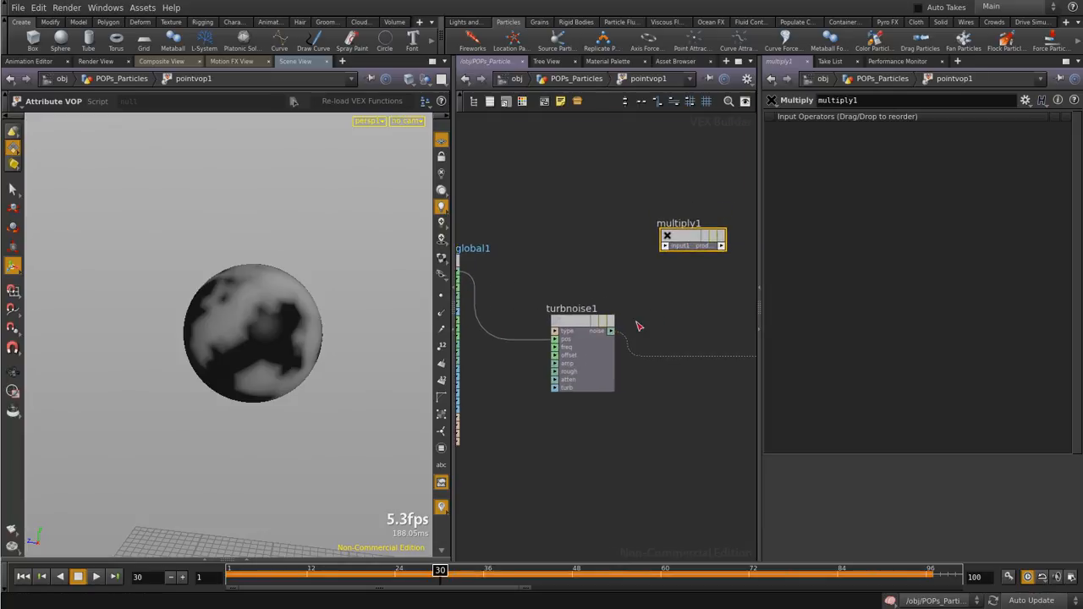
drag(611, 331, 676, 253)
scroll(681, 263, down, 1)
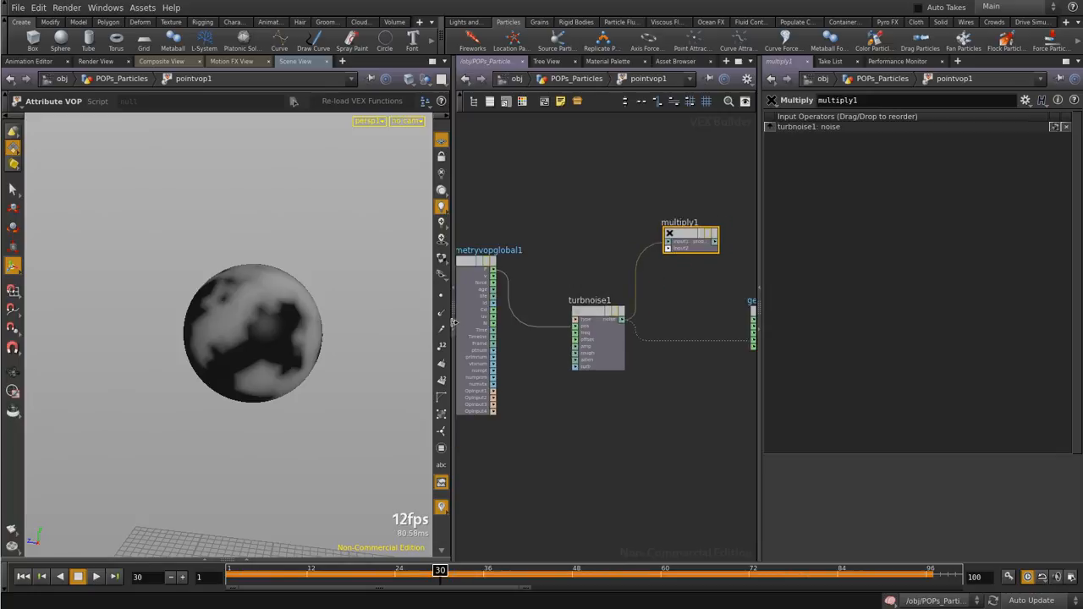
Wire the global v output into multiply1 as its first input, with the turbnoise1 noise as the second
scroll(502, 329, up, 1)
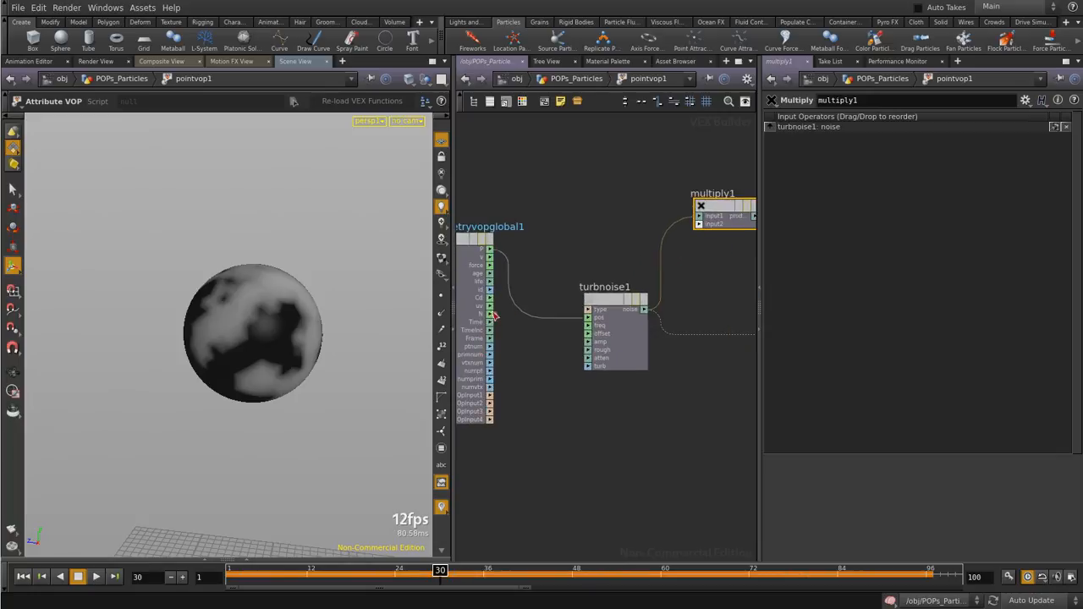
drag(492, 262, 699, 224)
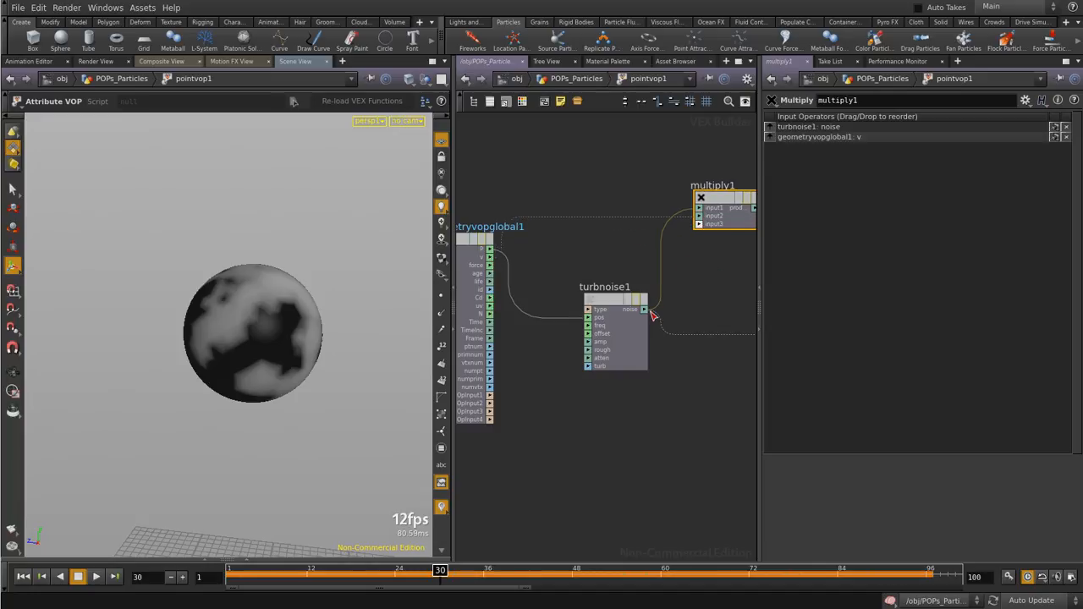
drag(492, 265, 711, 218)
middle_drag(695, 292, 568, 296)
drag(599, 208, 602, 252)
scroll(531, 315, up, 3)
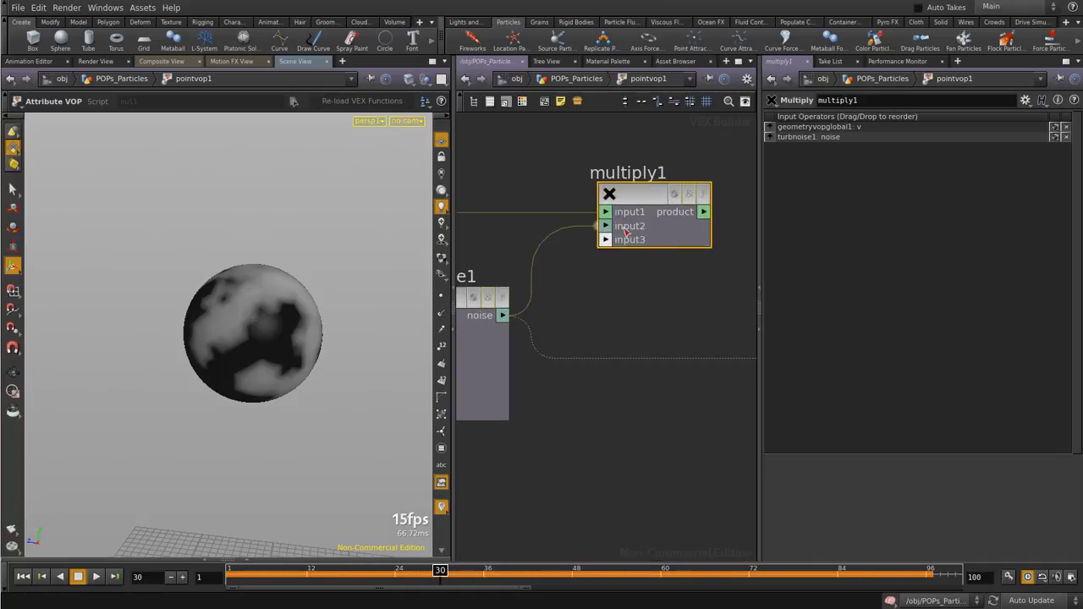
Connect the product of multiply1 to the v input of geometryvopoutput1
scroll(636, 264, down, 2)
middle_drag(649, 297, 539, 296)
drag(654, 296, 734, 296)
scroll(617, 278, down, 2)
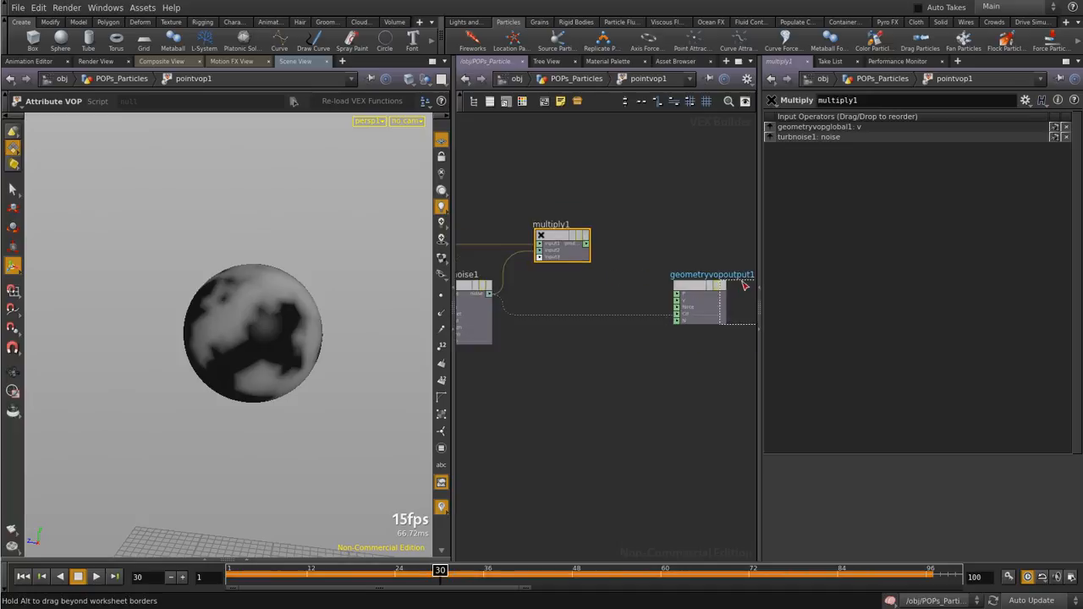
middle_drag(695, 282, 618, 252)
scroll(527, 270, up, 2)
click(649, 307)
scroll(674, 362, down, 2)
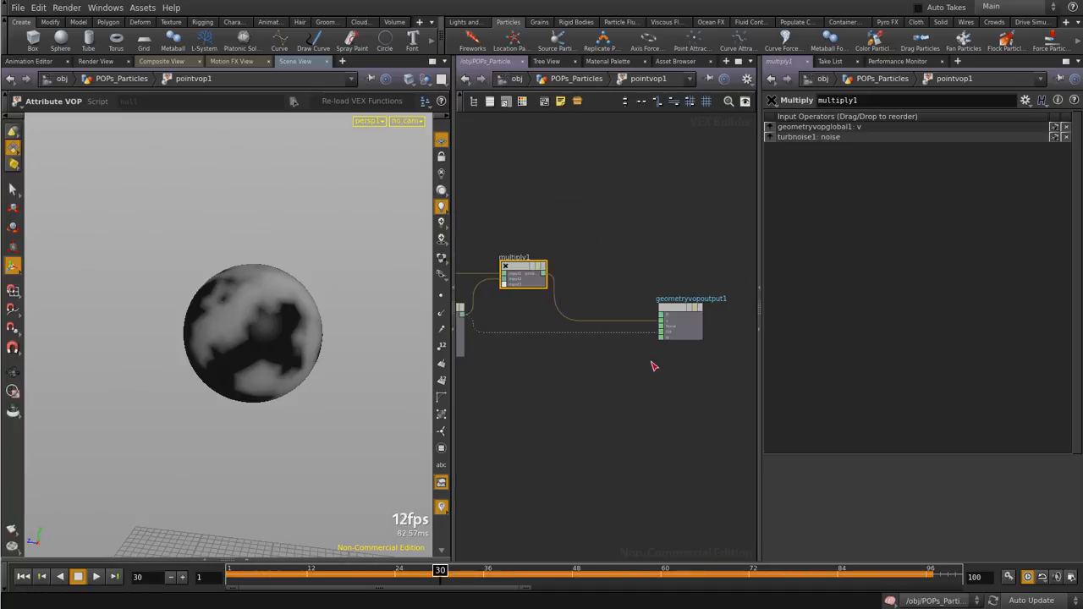
Reposition the multiply1 node between turbnoise1 and geometryvopoutput1 to tidy the network layout
middle_drag(545, 373, 594, 367)
scroll(598, 358, up, 2)
click(668, 197)
drag(553, 229, 633, 228)
scroll(634, 228, down, 2)
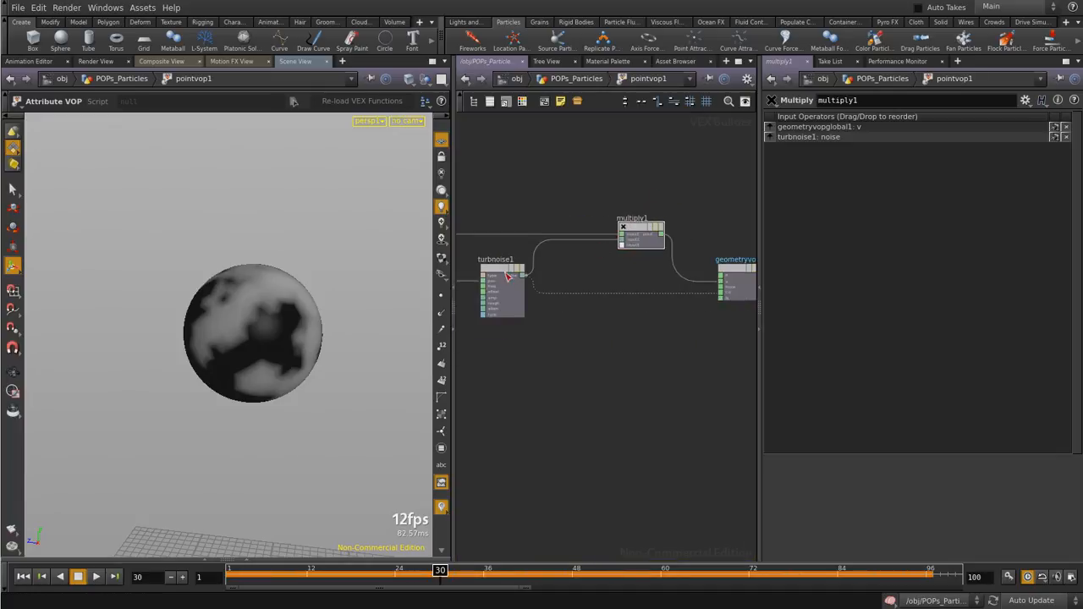
scroll(710, 267, up, 5)
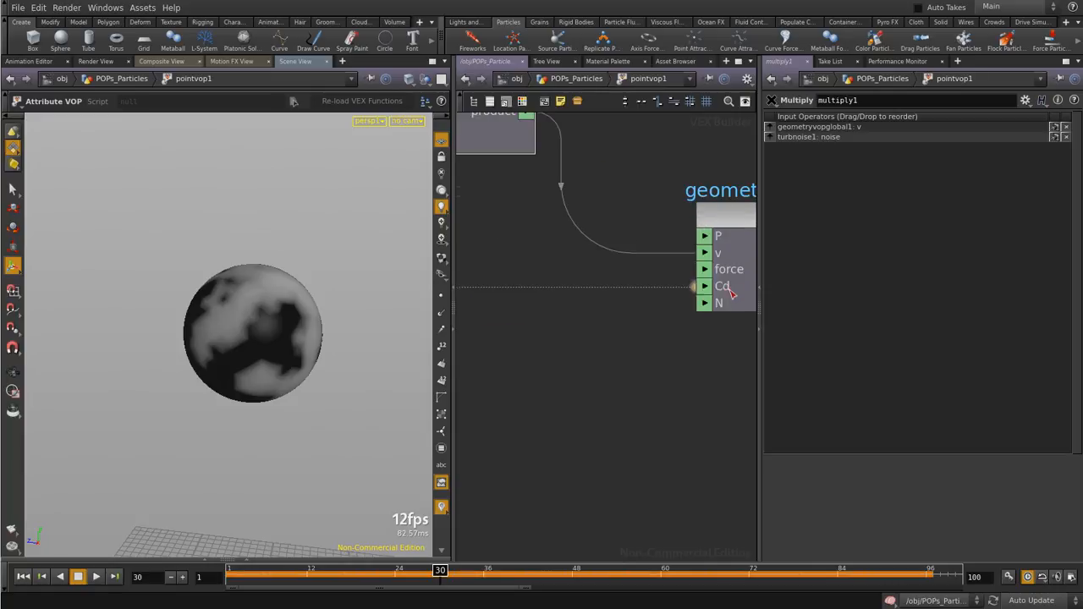
scroll(713, 256, down, 6)
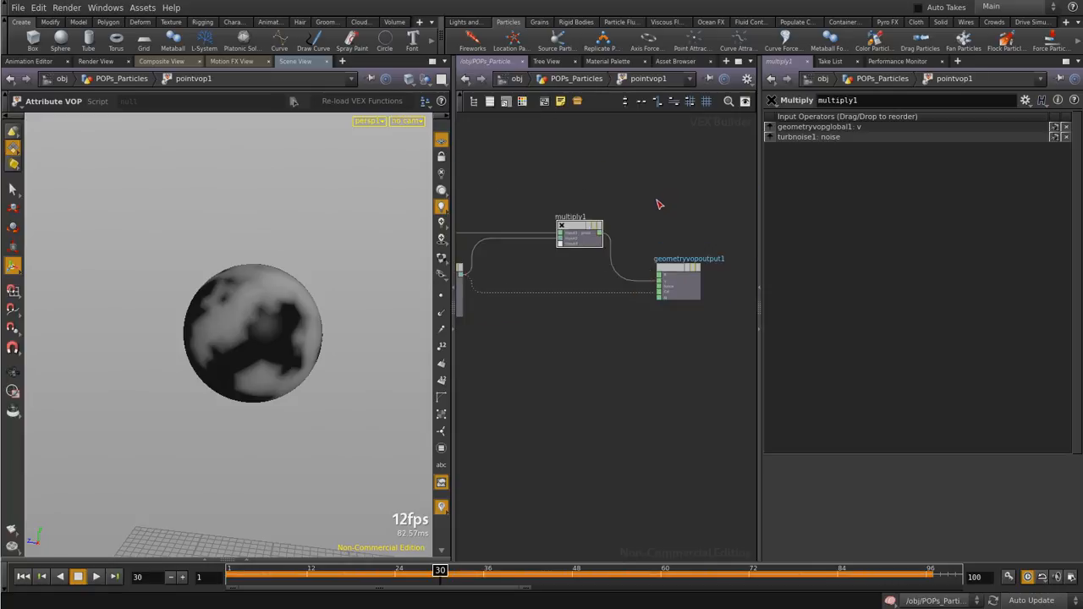
Go into the popnet network, play the simulation from frame 1 and examine the particles on the sphere
click(576, 79)
scroll(606, 370, up, 3)
click(579, 351)
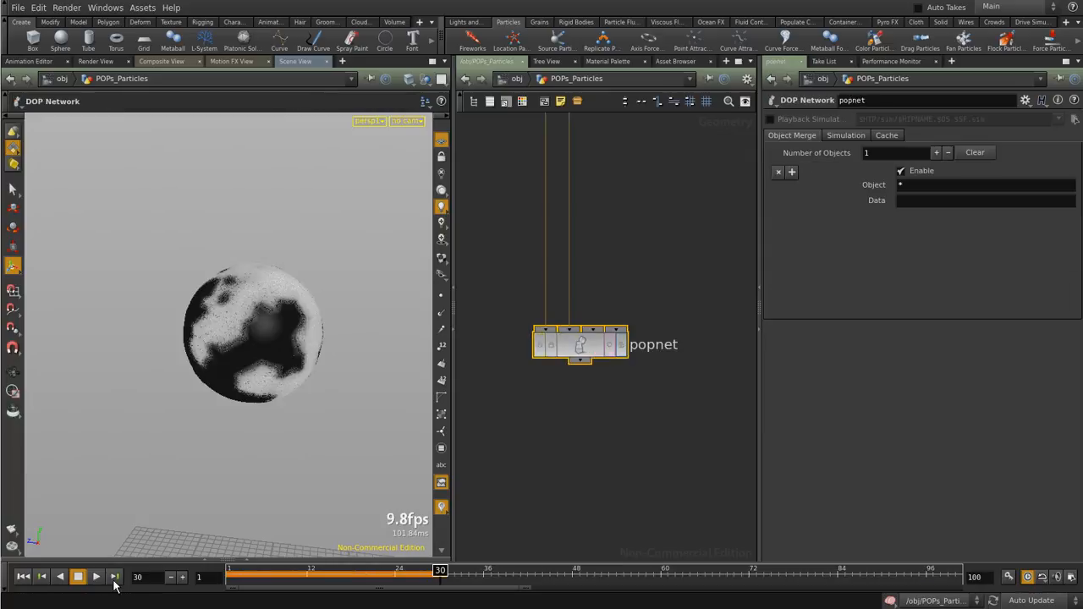
double_click(582, 352)
click(41, 576)
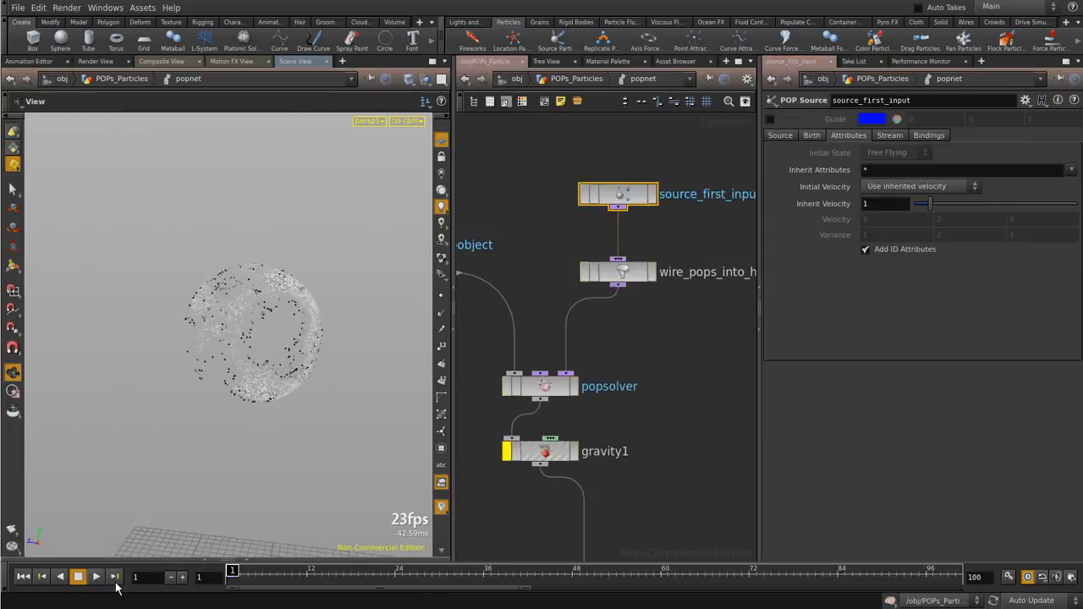
click(96, 576)
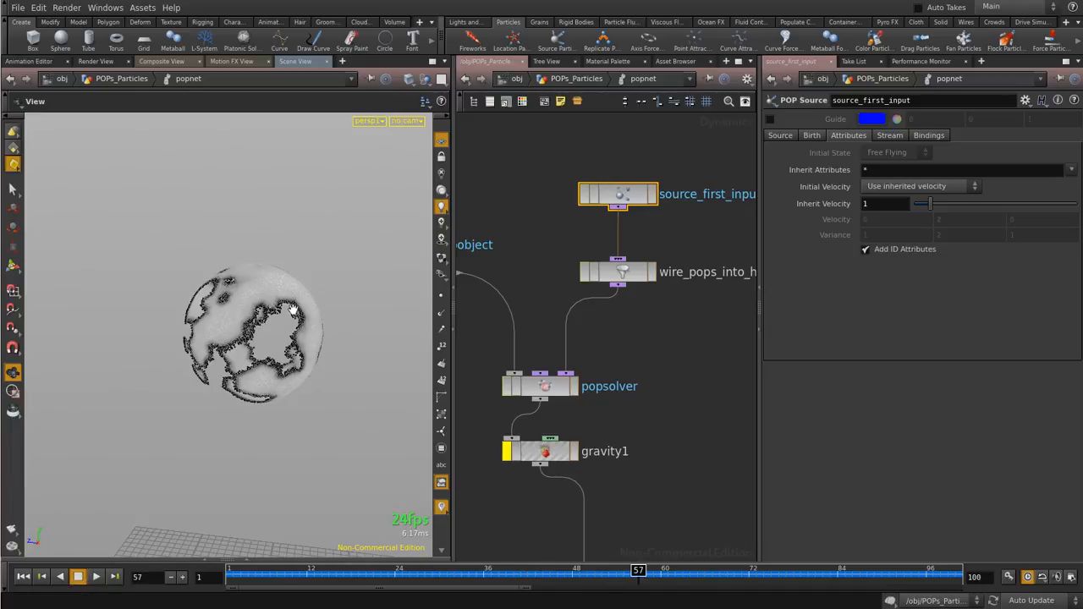
scroll(277, 327, up, 10)
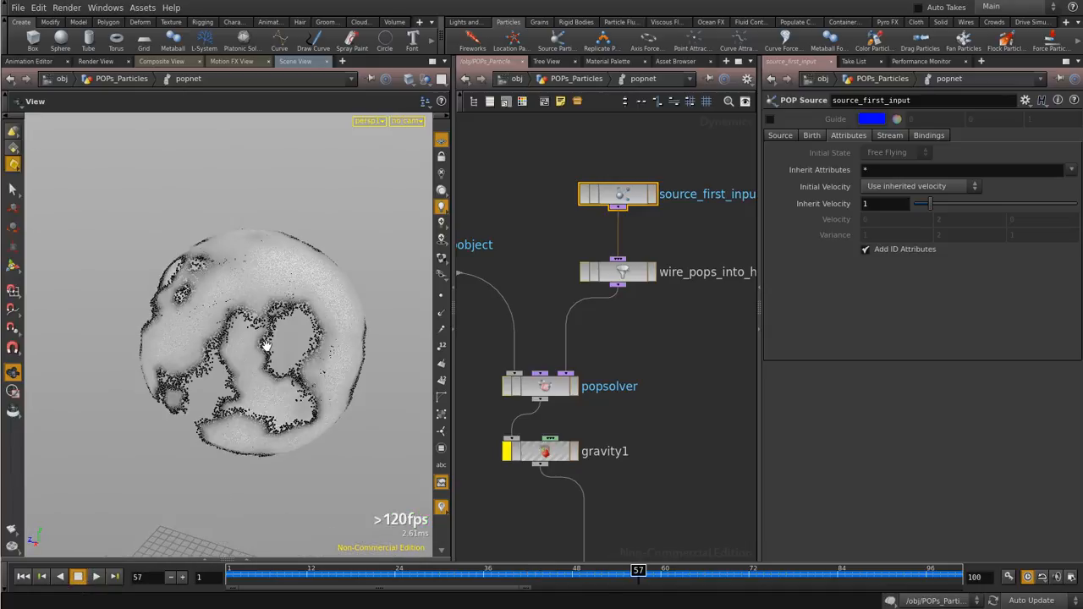
drag(337, 302, 318, 330)
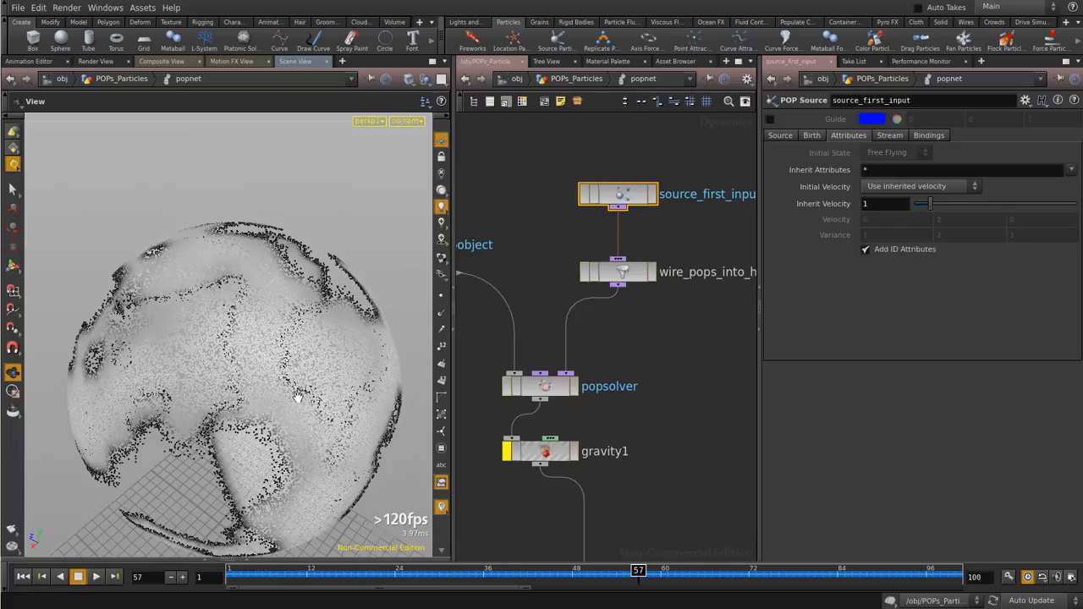
drag(296, 399, 322, 377)
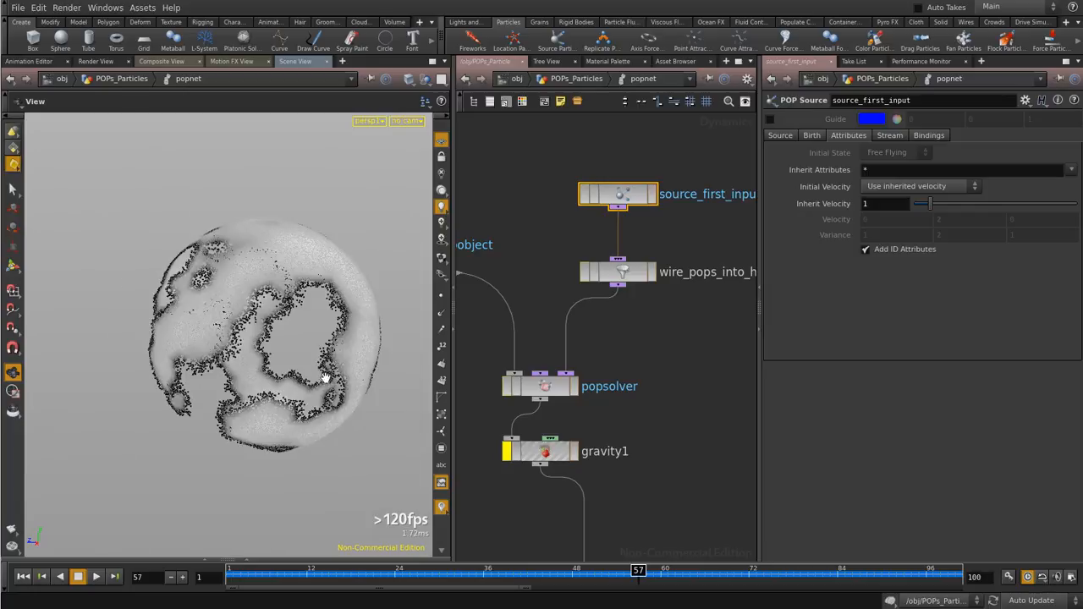
Return to the POPs_Particles network and insert a Point node between pointvop1 and popnet
click(581, 79)
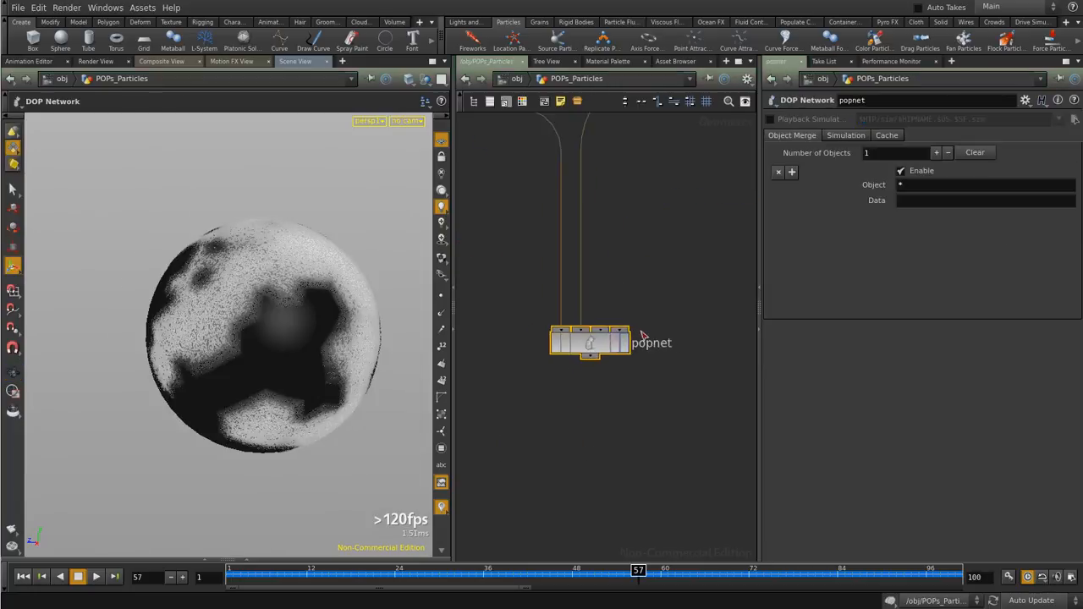
middle_drag(633, 192, 641, 332)
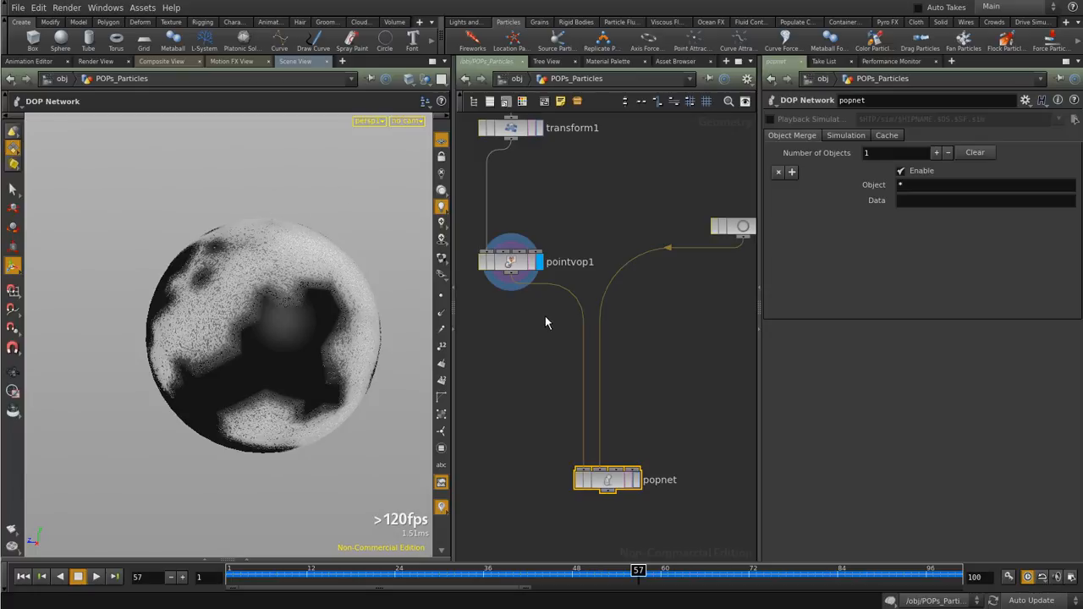
key(Tab)
text(poi)
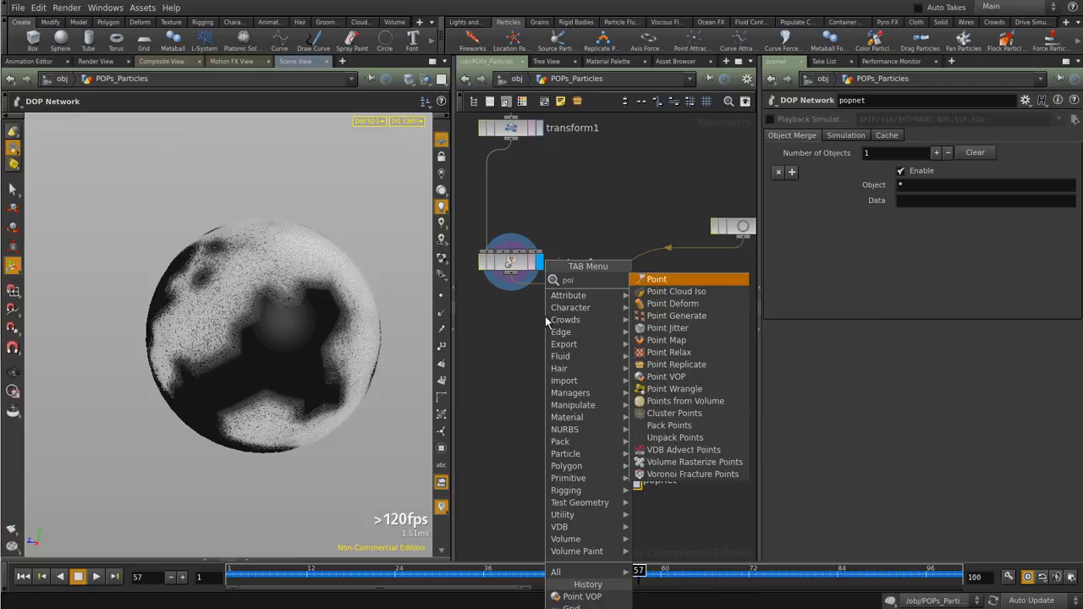
key(Return)
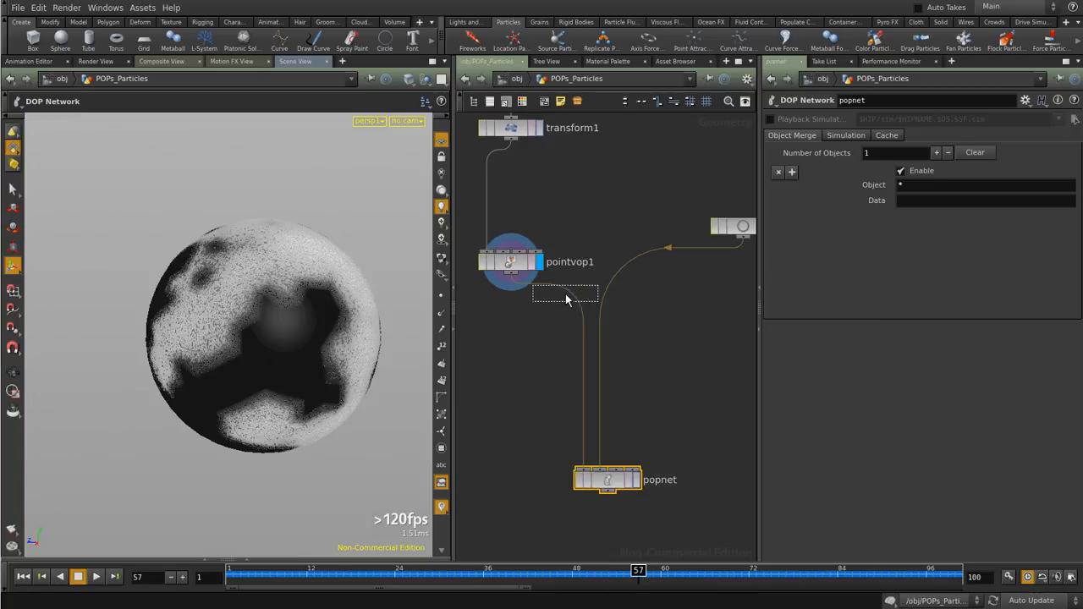
click(573, 304)
drag(573, 306, 560, 310)
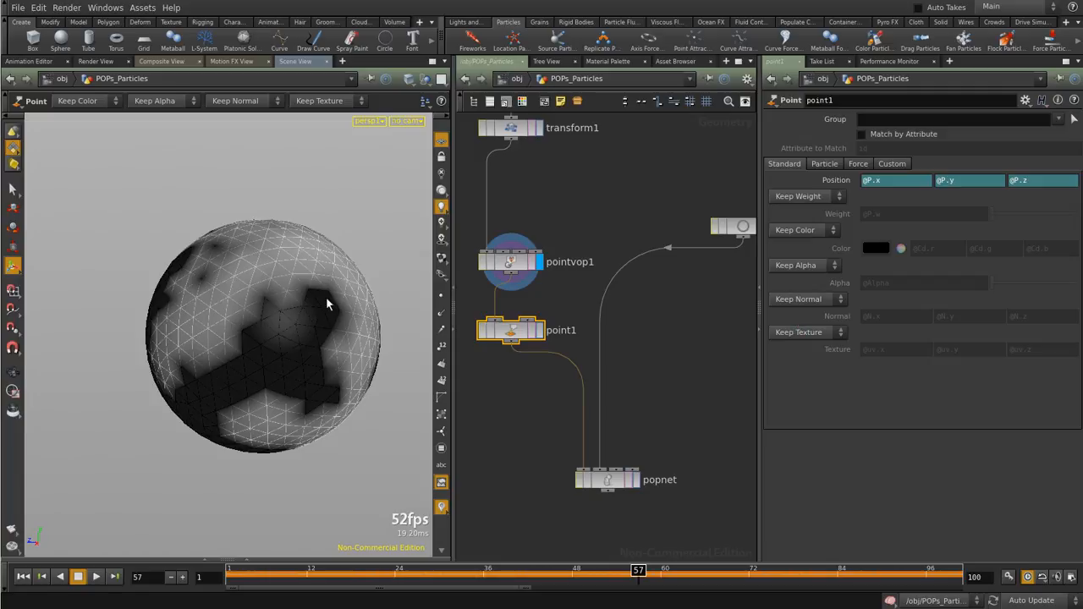
Set the particle velocity option of point1 to Add Velocity, keeping the default @v expressions
click(837, 165)
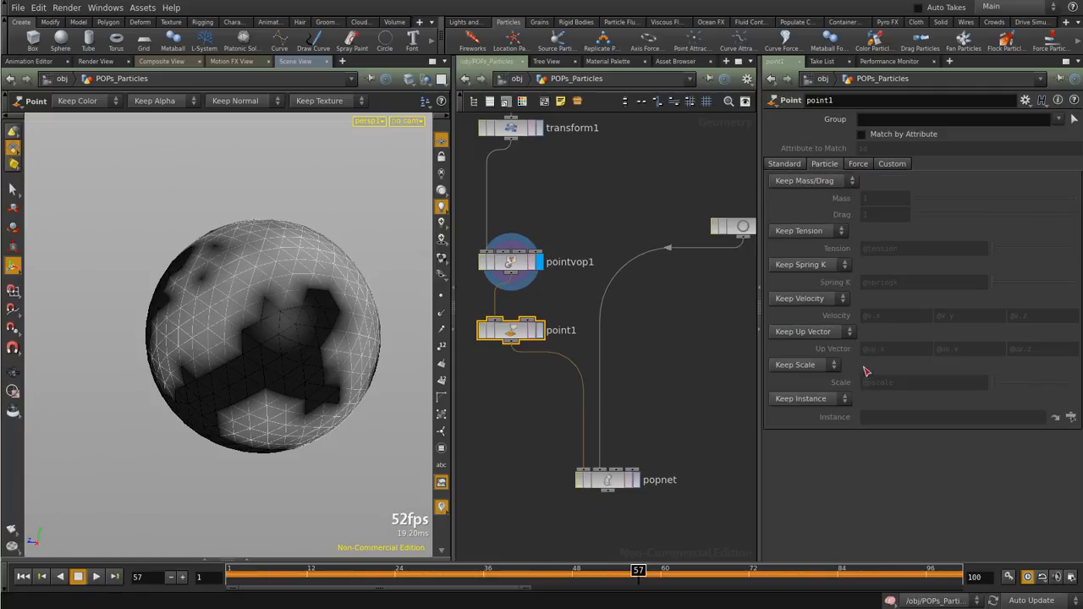
click(840, 300)
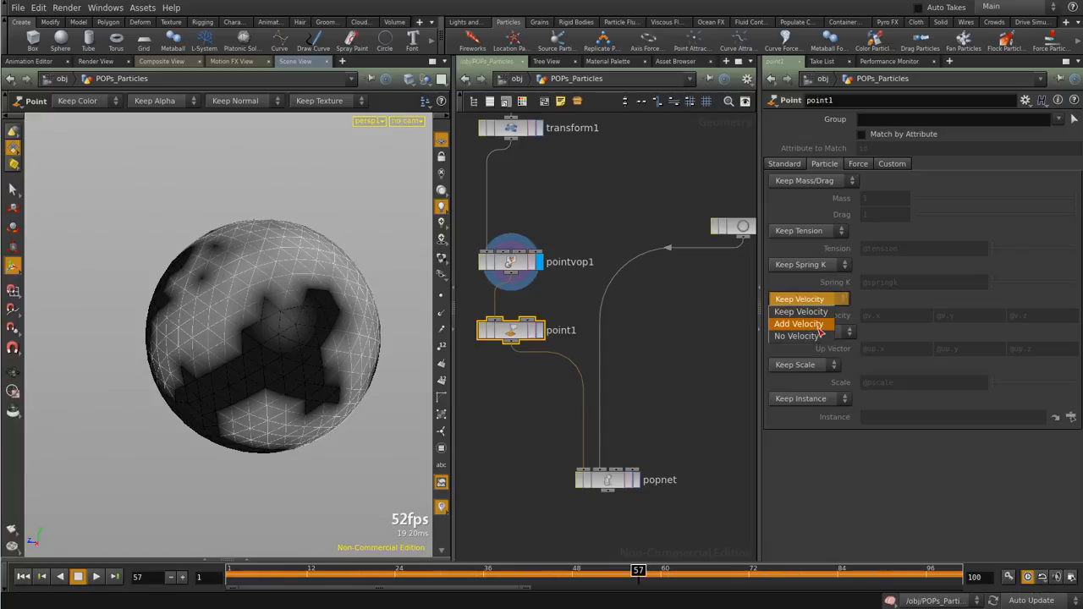
click(818, 327)
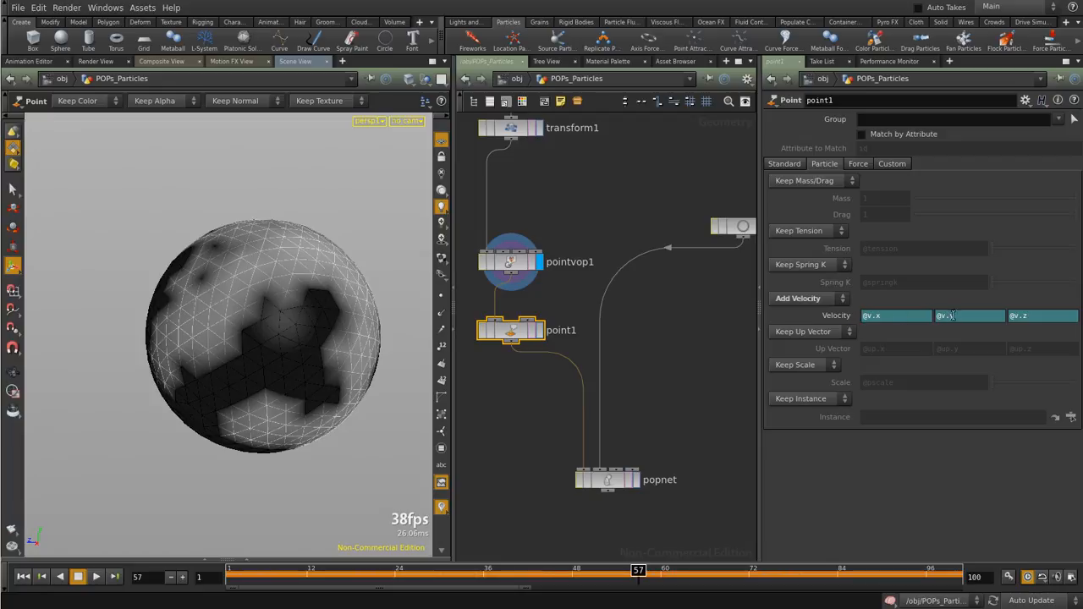
double_click(872, 316)
click(882, 315)
click(701, 438)
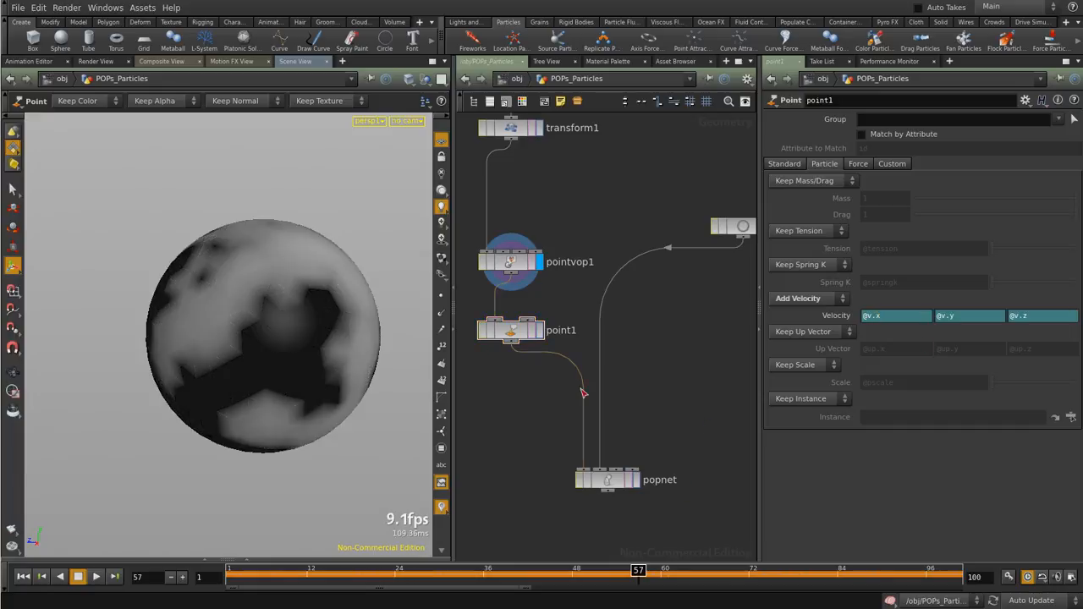
Display the popnet node and play its simulation from frame 1, then stop playback with point1 selected
click(623, 487)
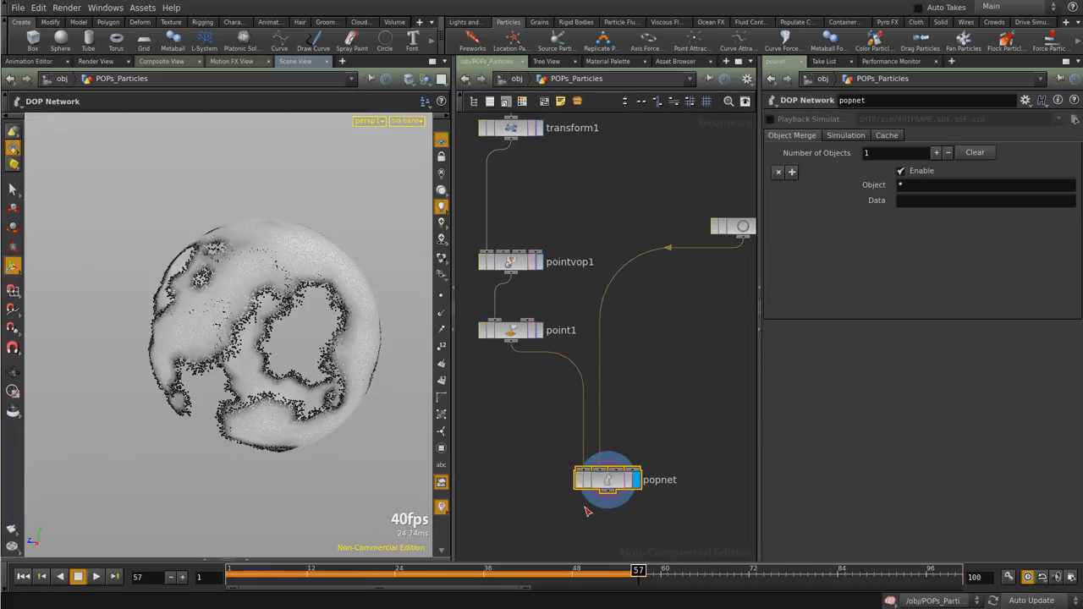
click(23, 577)
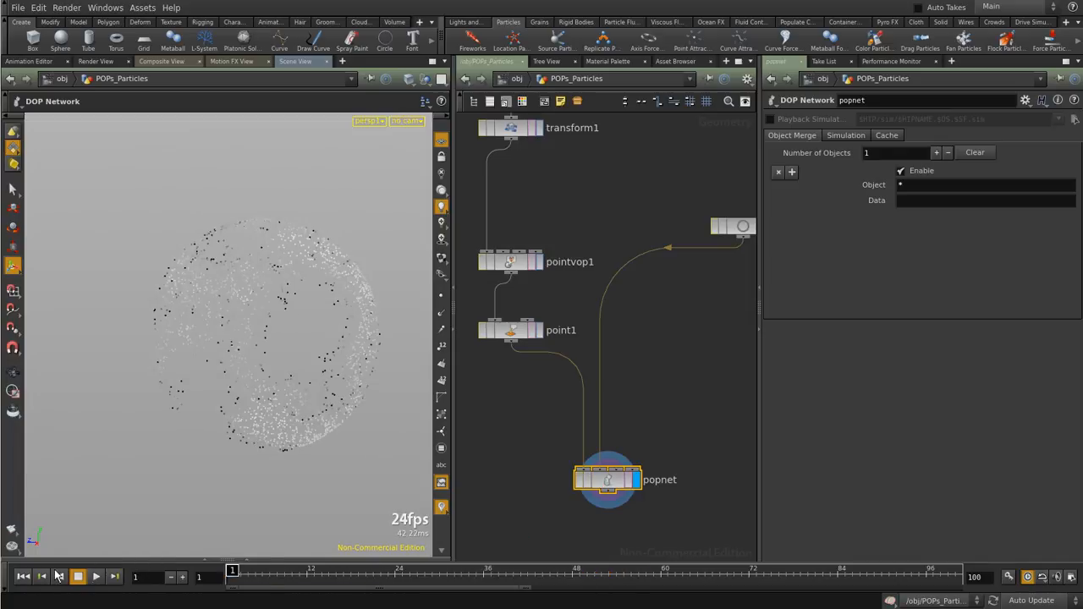
click(96, 577)
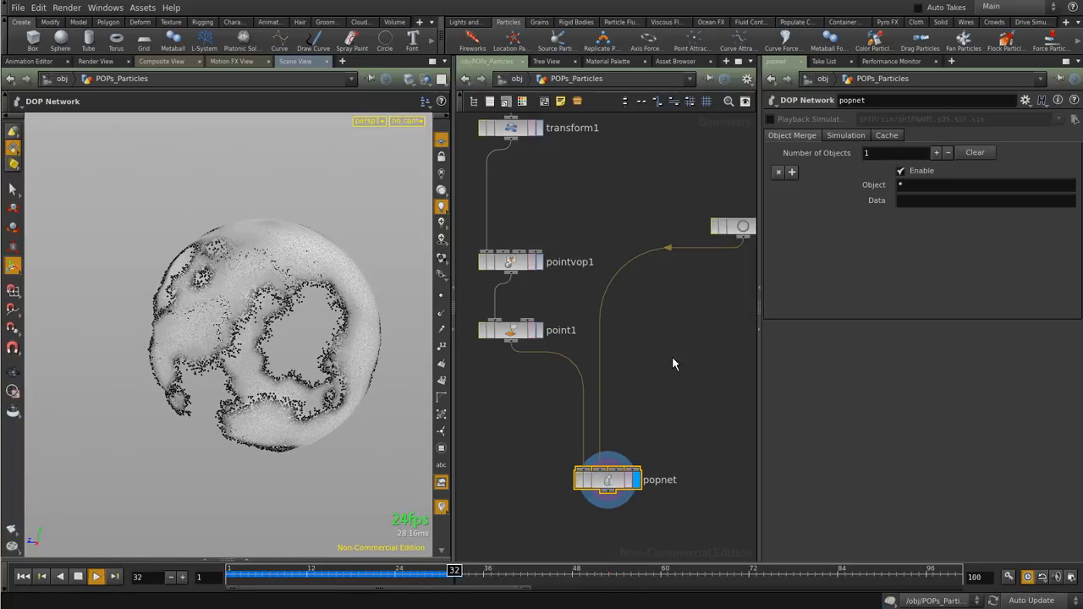
click(516, 334)
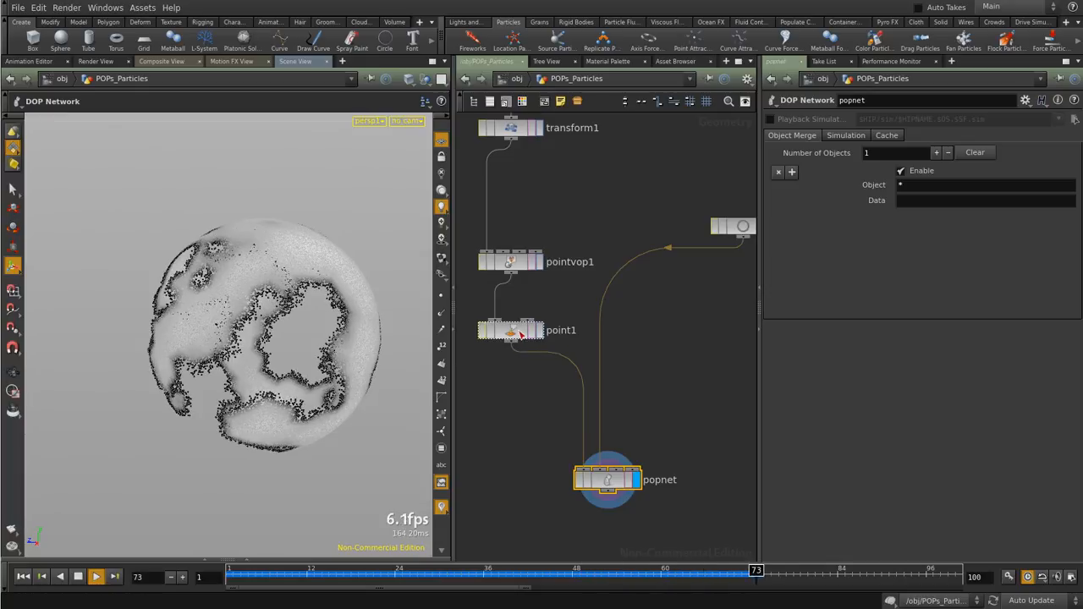
click(78, 576)
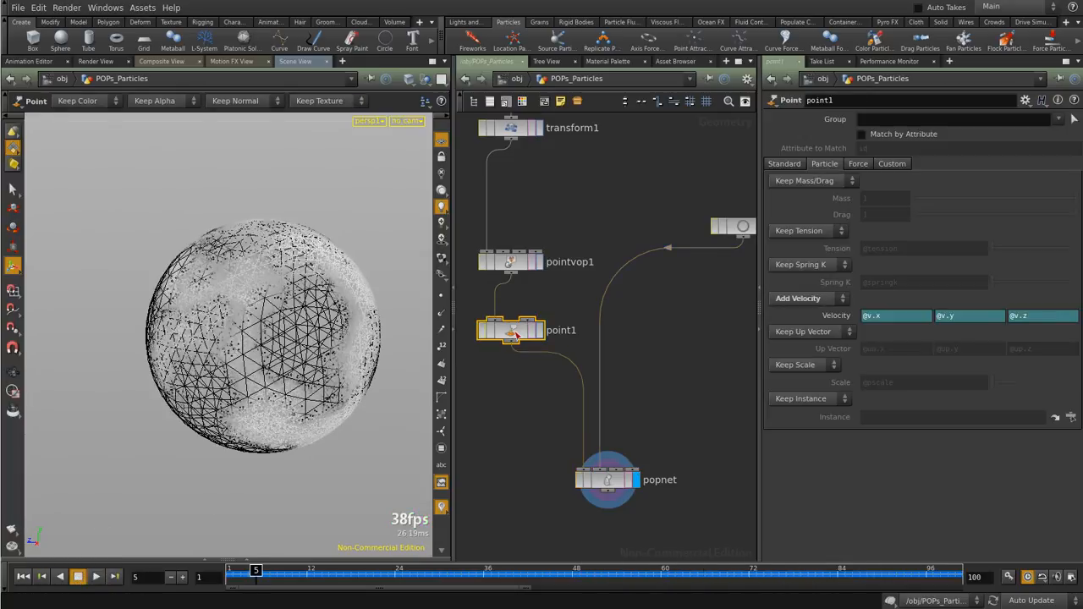
Set the X velocity expression of point1 to @v.x+2
click(901, 318)
text(+)
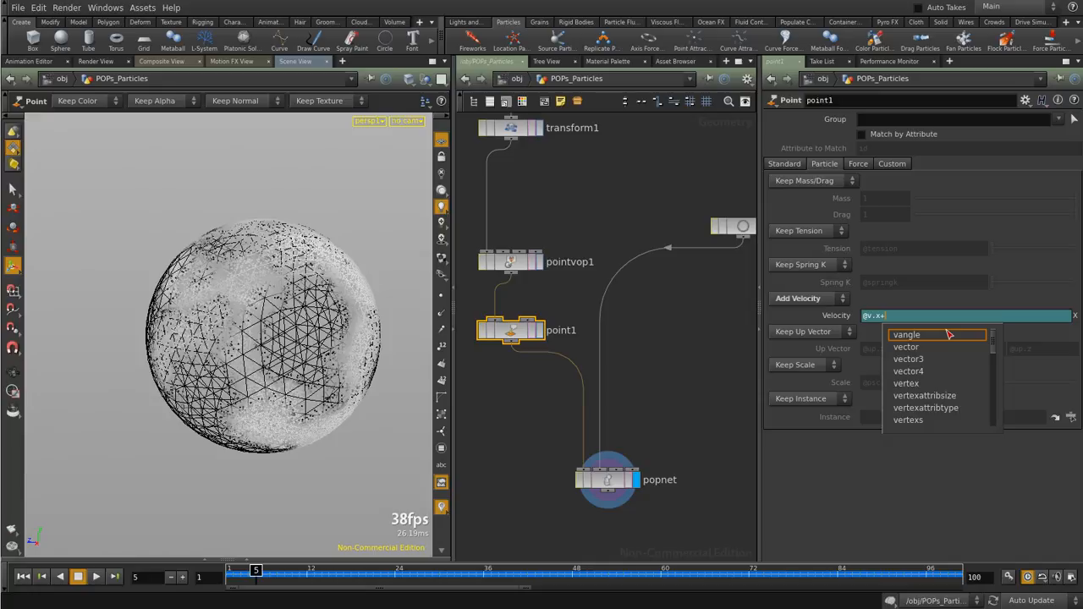
text(2)
key(Return)
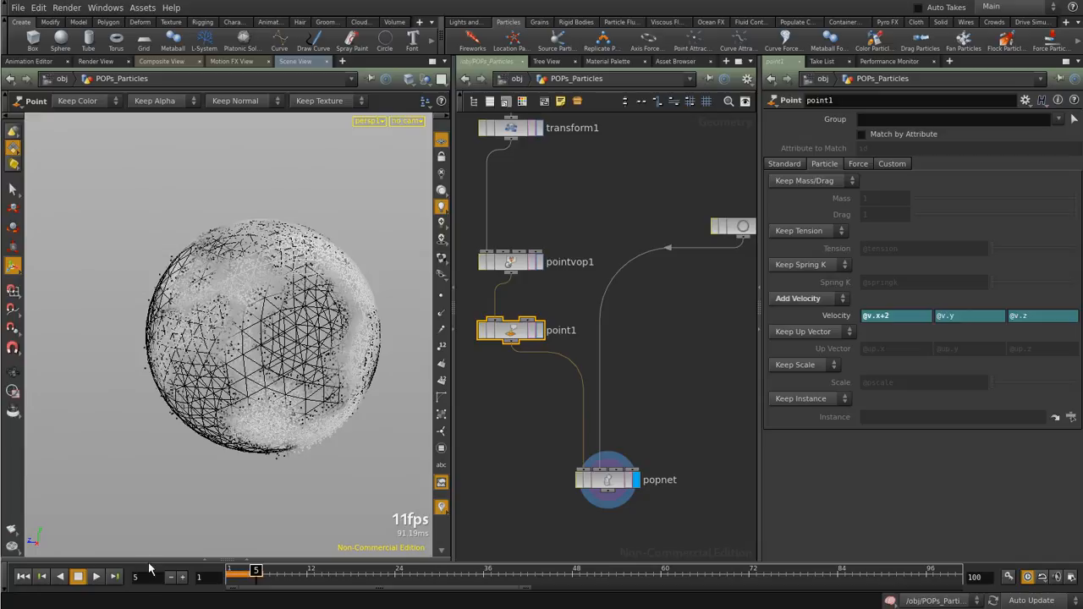
Play the simulation from frame 1 and examine how the particles stream away from the sphere
key(Escape)
drag(246, 380, 248, 354)
key(Return)
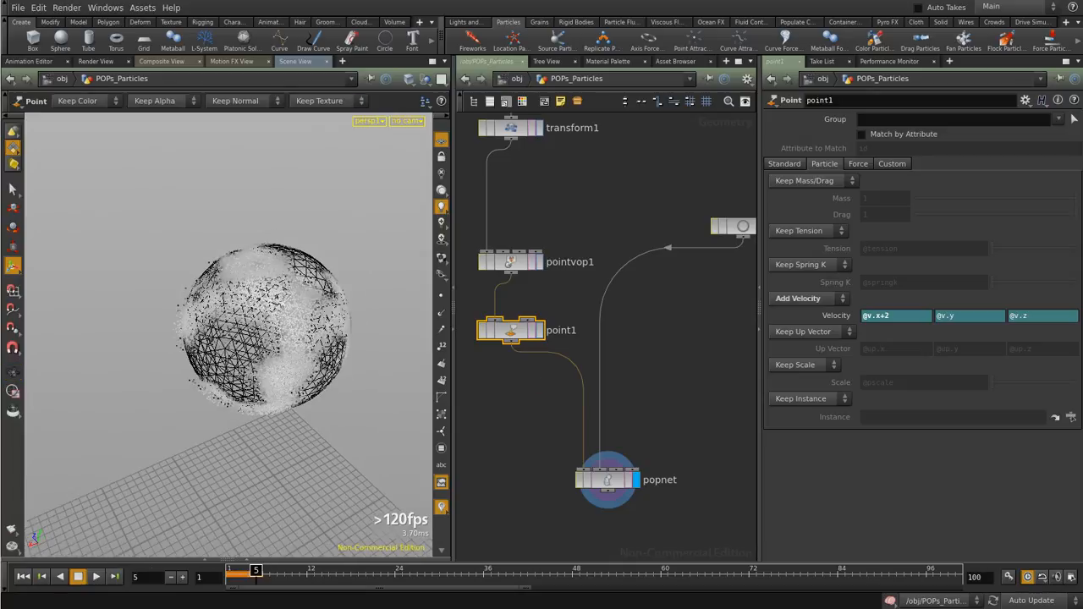
click(23, 576)
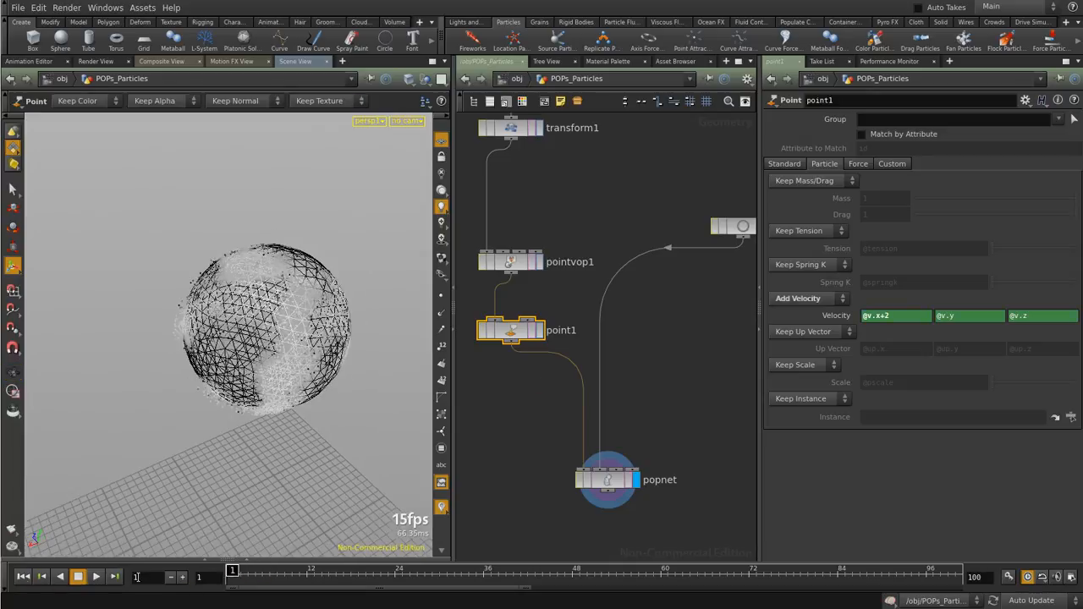
click(97, 576)
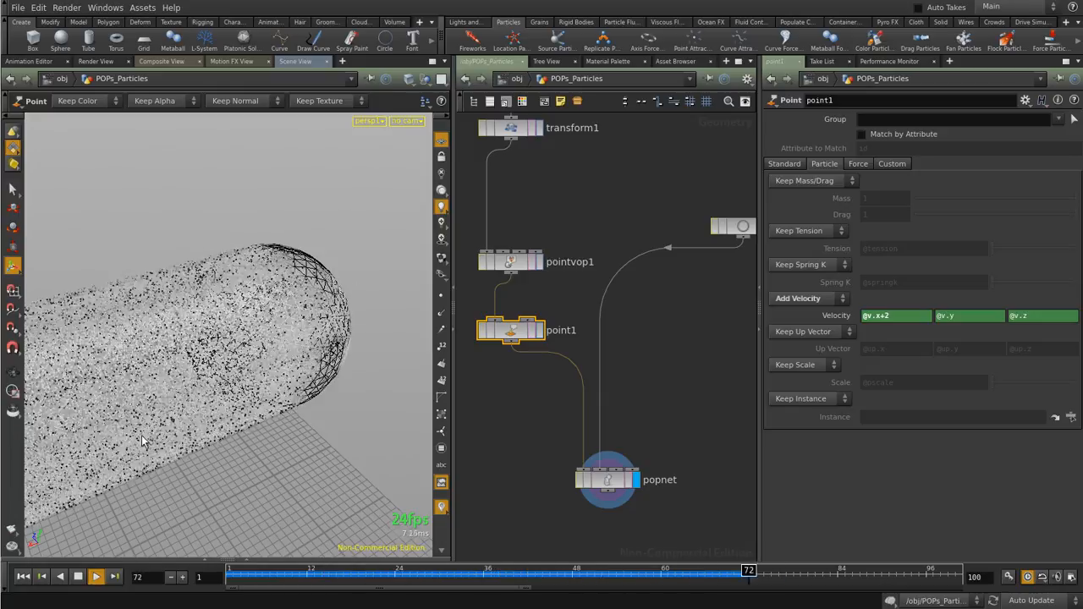
key(Up)
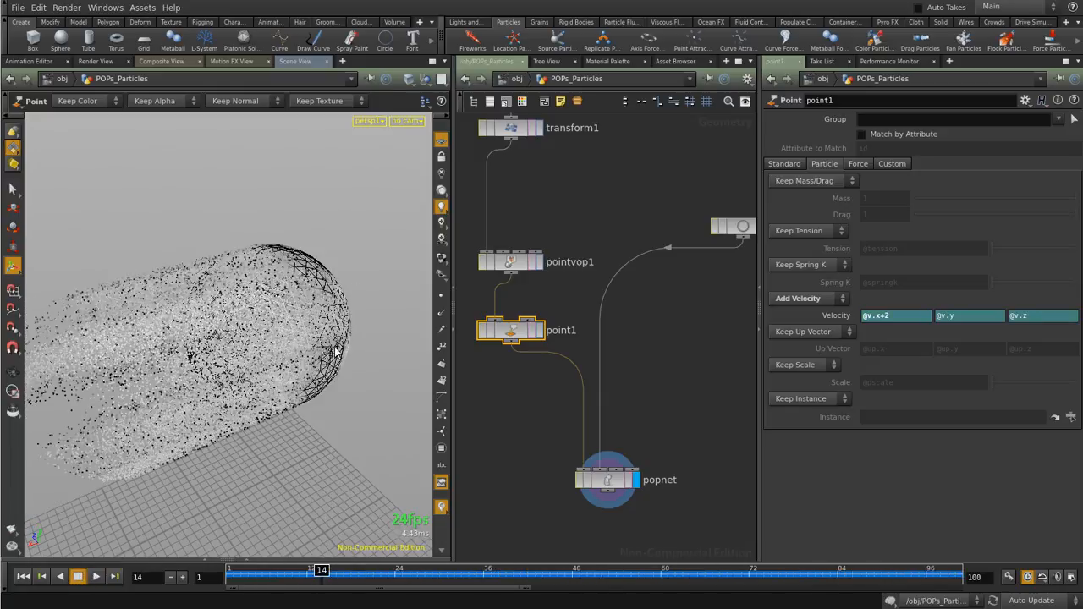
key(s)
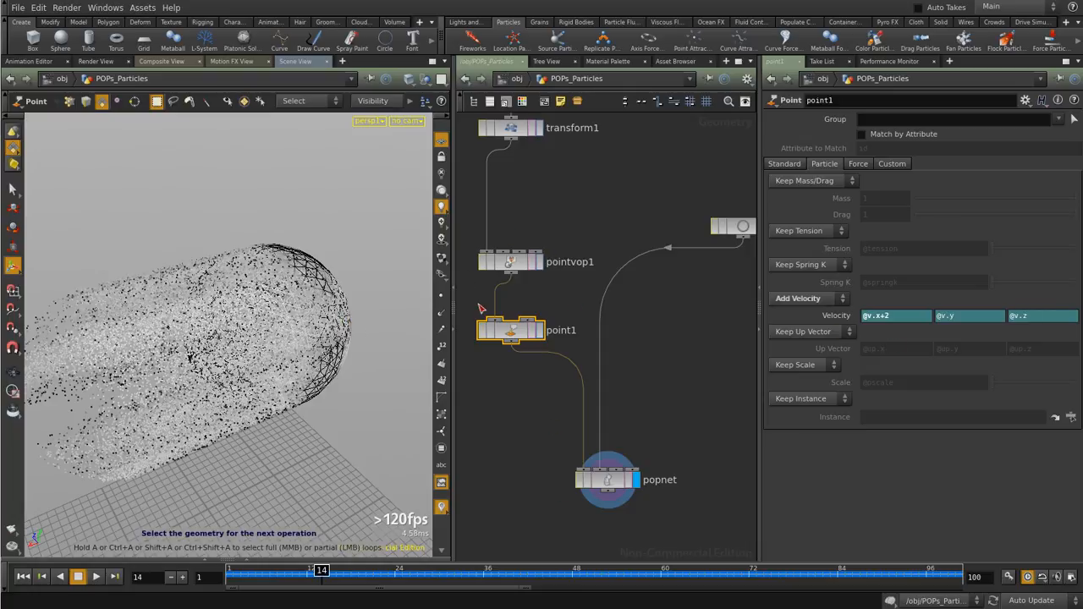
Set the X velocity expression of point1 to @v.x*2
drag(883, 315, 898, 315)
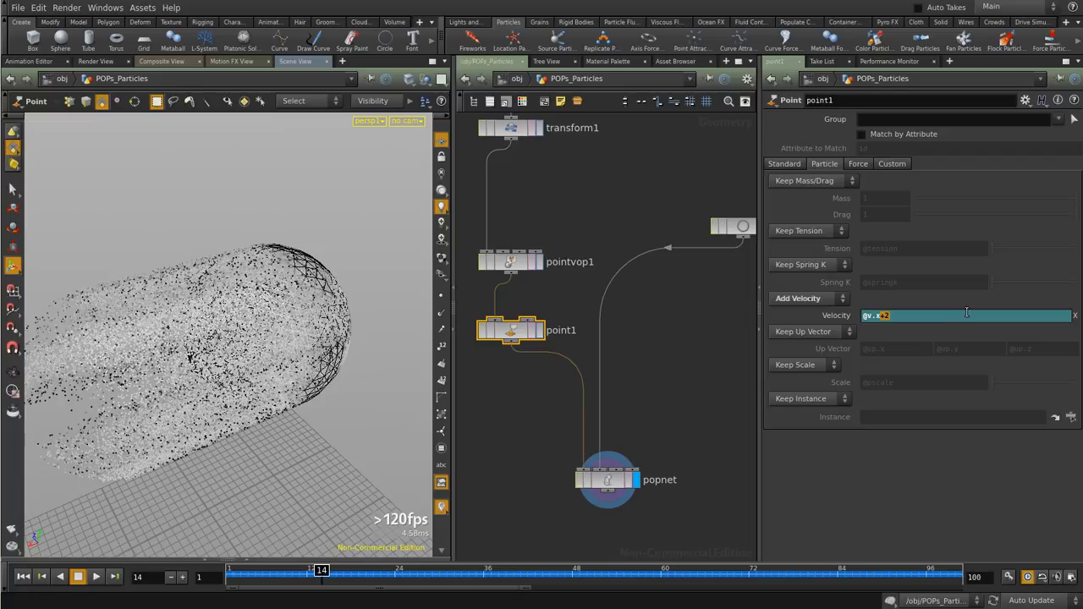
text(*2)
key(Return)
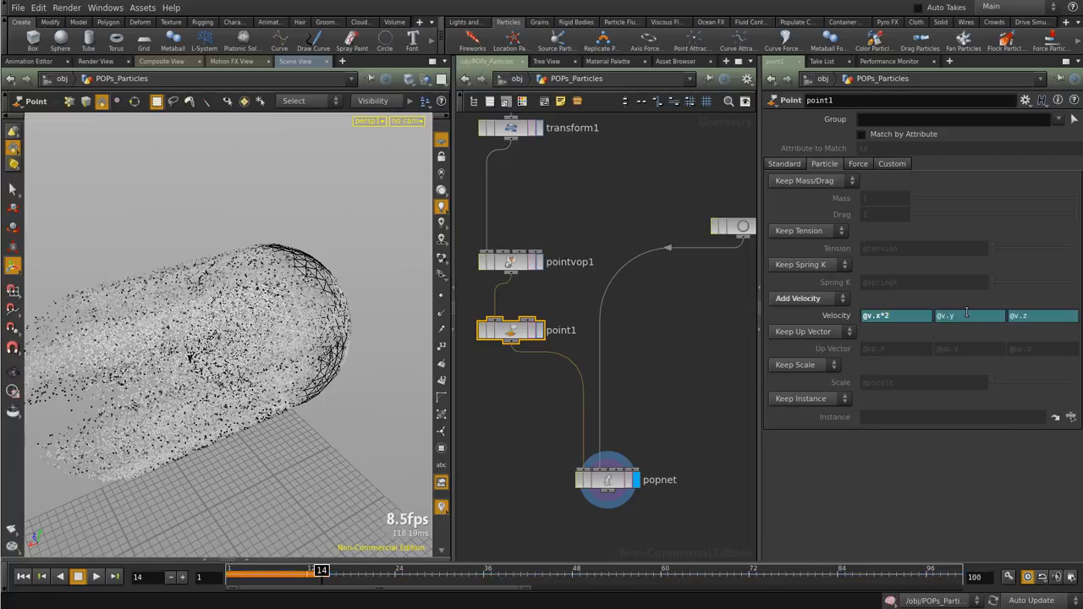
Play the simulation from frame 1 and examine how the doubled X velocity moves the particles around the sphere
drag(317, 573, 198, 574)
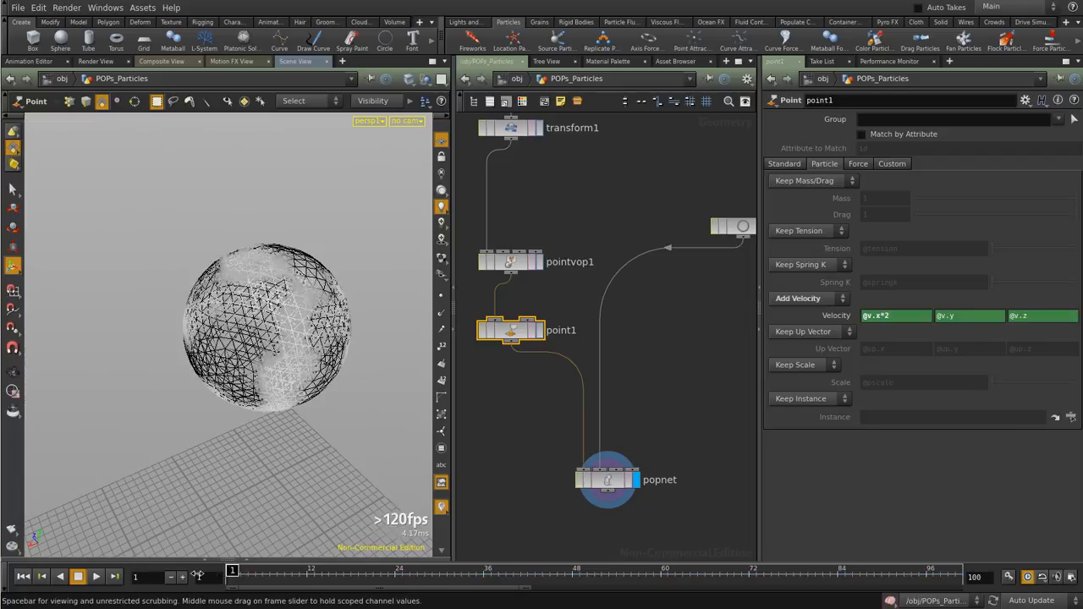
click(98, 580)
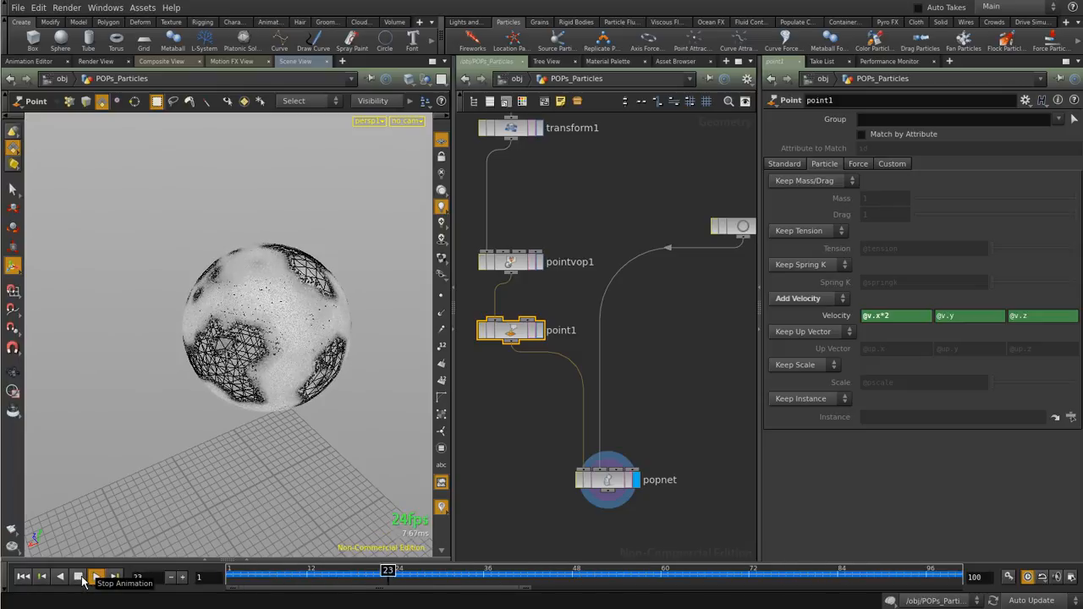
alt+drag(379, 388, 305, 406)
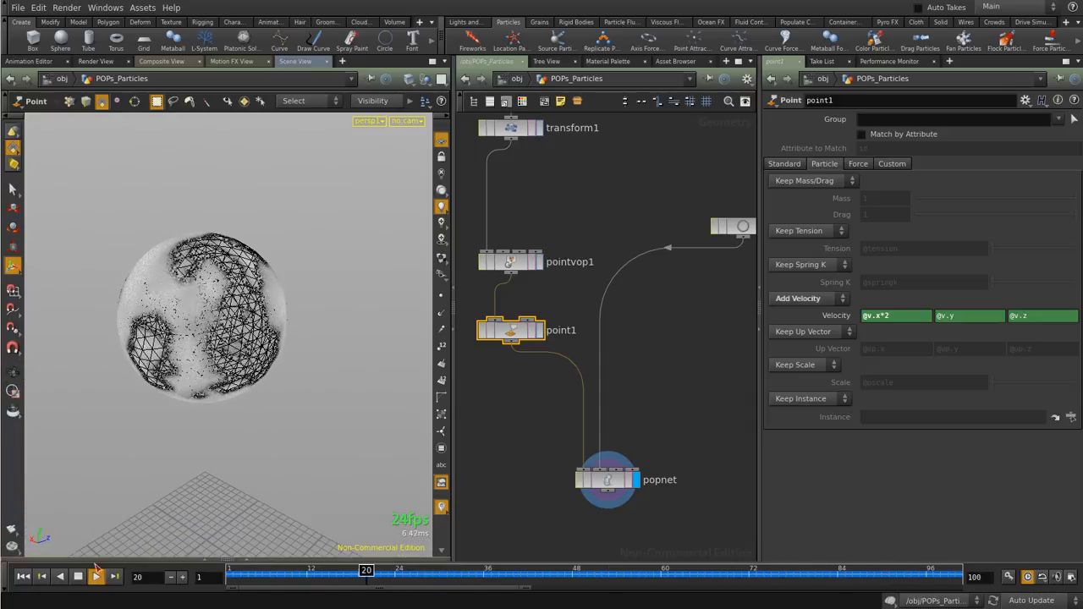
Set the X velocity expression of point1 to @v.x*4 and replay the simulation from frame 1
click(895, 315)
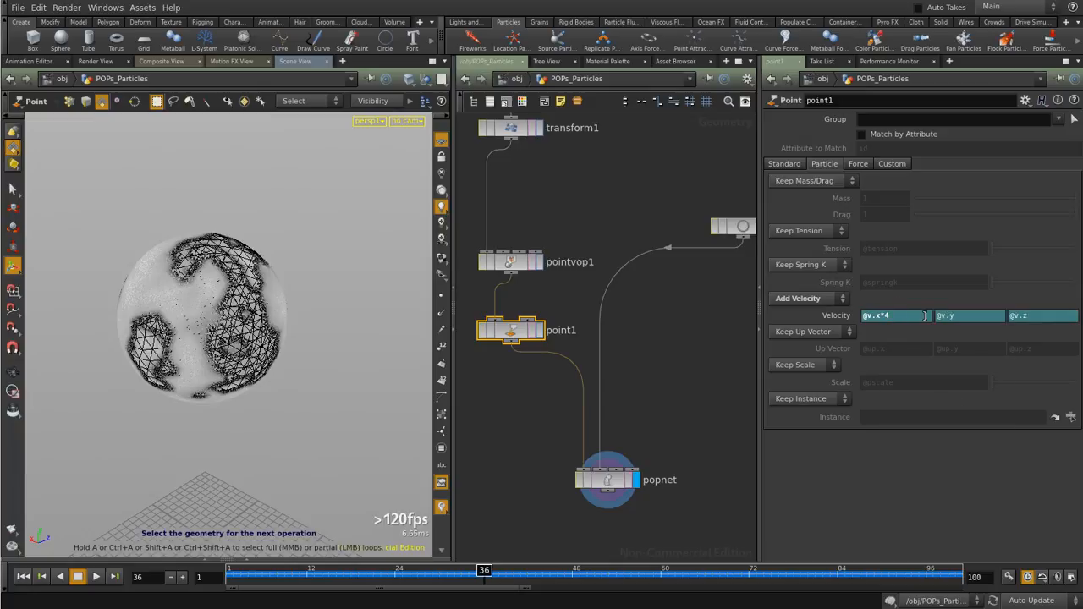
key(Return)
click(25, 576)
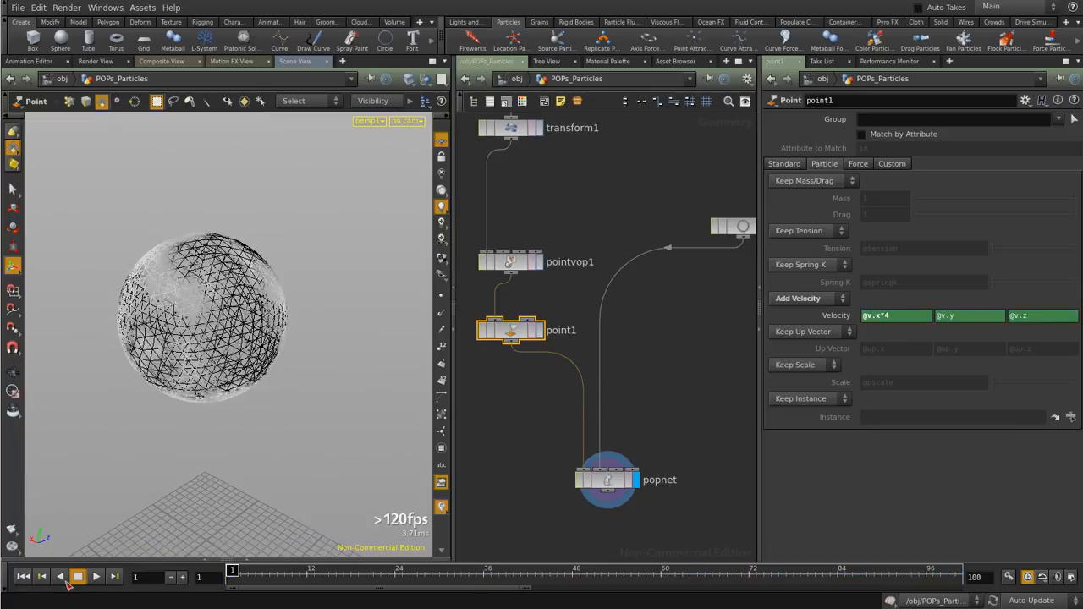
click(96, 576)
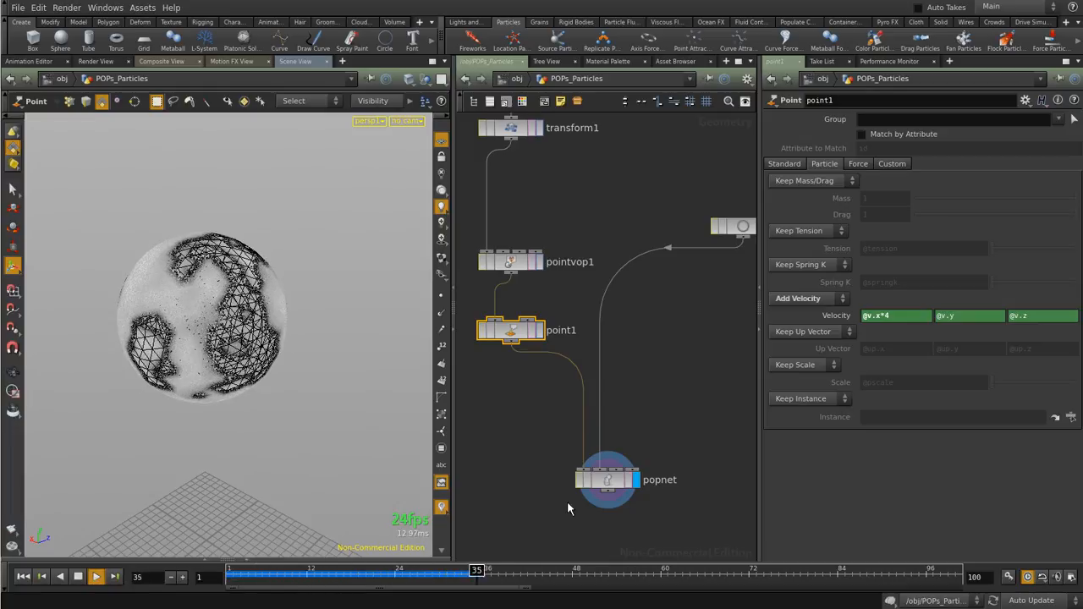
Open the popnet network, stop playback, and examine the source_first_input velocity settings and the particles on the sphere
double_click(606, 479)
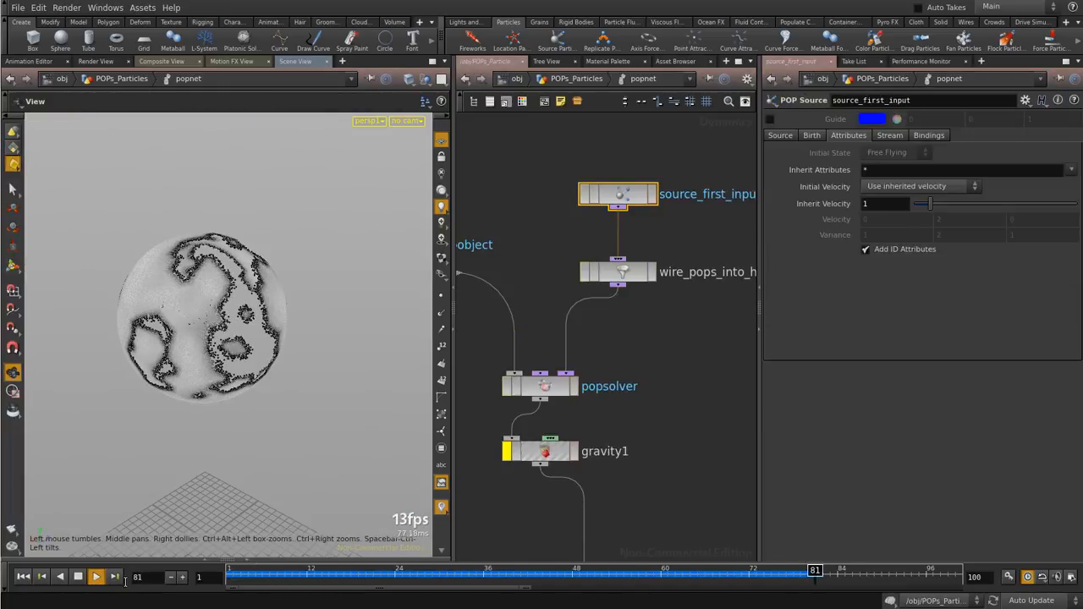
click(78, 576)
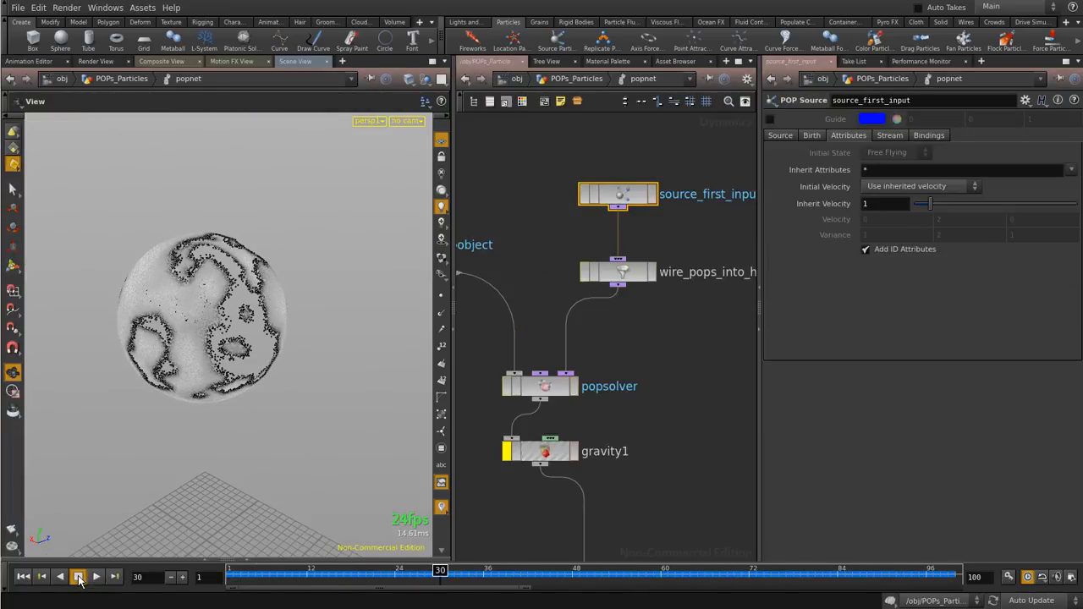
drag(266, 285, 364, 499)
middle_drag(712, 423, 722, 372)
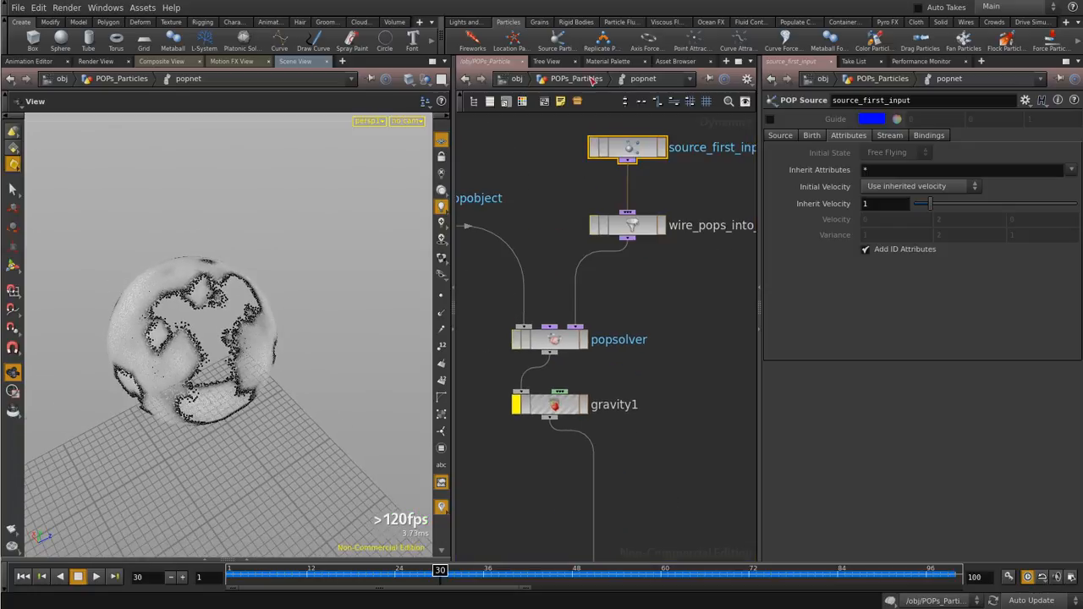
Return to the POPs_Particles network and set point1's Y and Z velocity expressions to @v.y*4 and @v.z*4
click(568, 79)
click(508, 328)
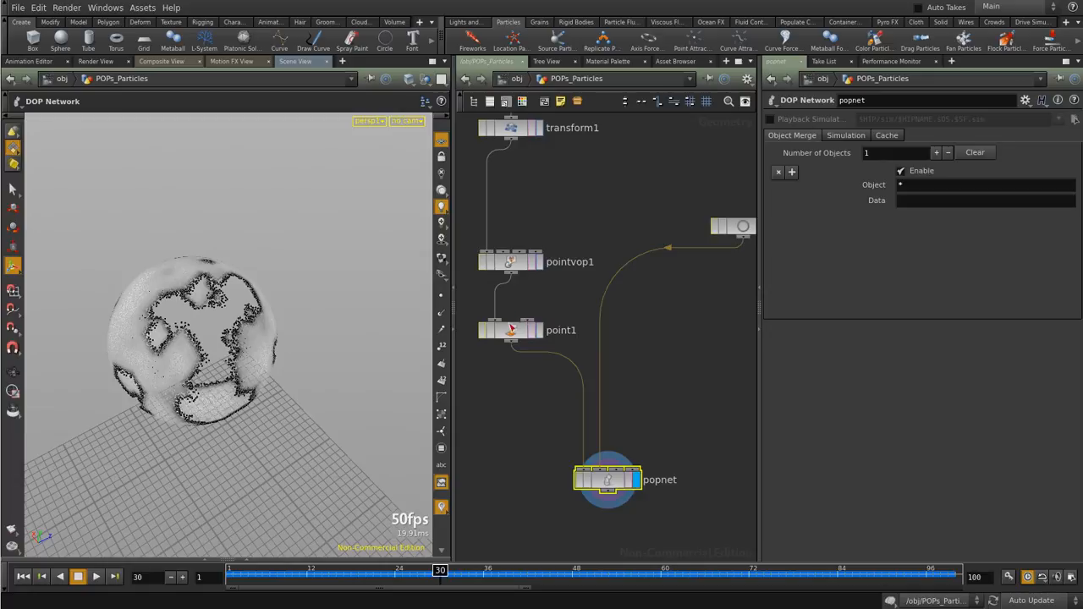
click(970, 316)
text(*2)
key(Return)
click(1057, 316)
text(*4)
key(Return)
double_click(983, 319)
text(4)
key(Return)
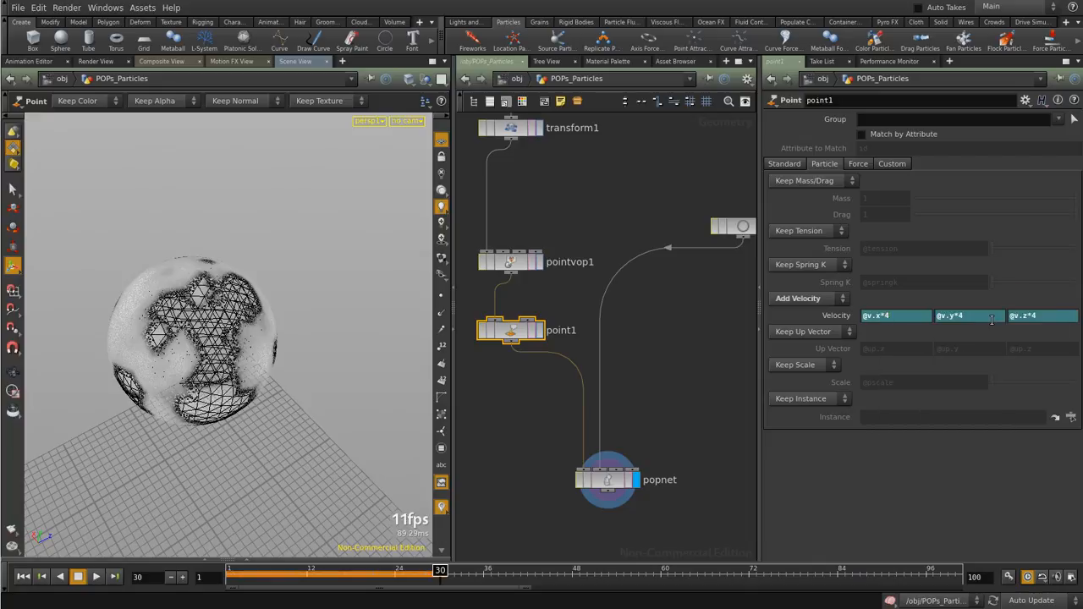
Set point1's Z velocity expression to @v.z*2 and its X velocity expression to @v.x*3
double_click(1057, 314)
text(2)
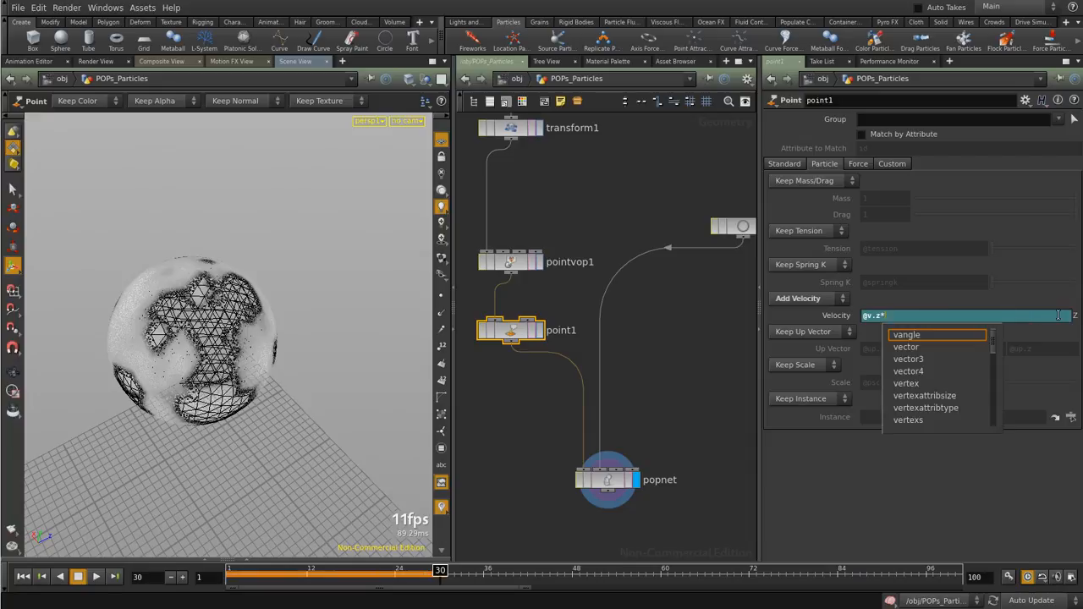
key(Escape)
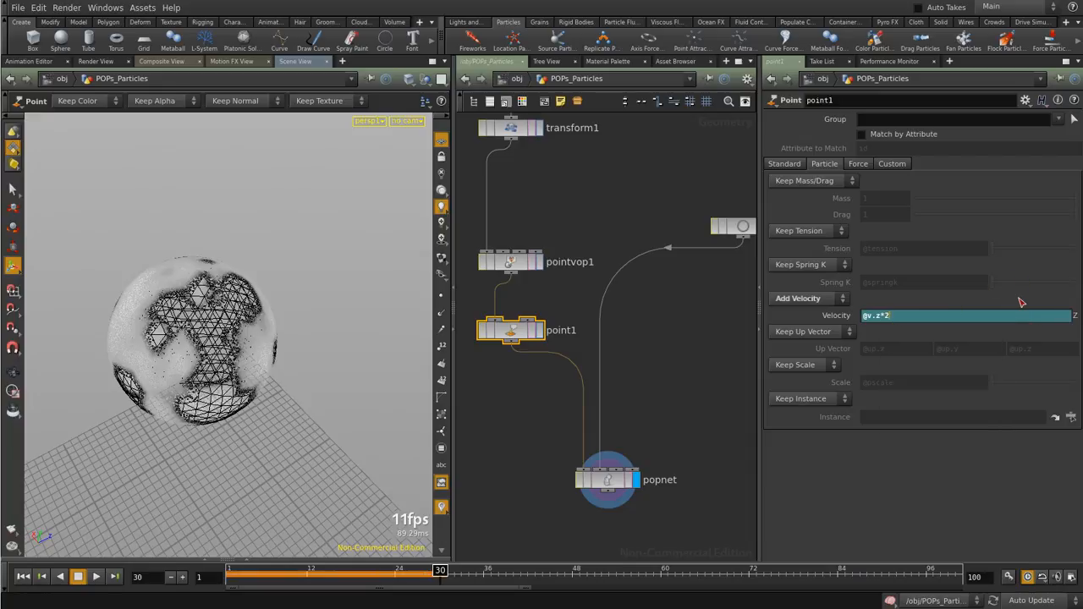
key(Return)
double_click(902, 315)
key(BackSpace)
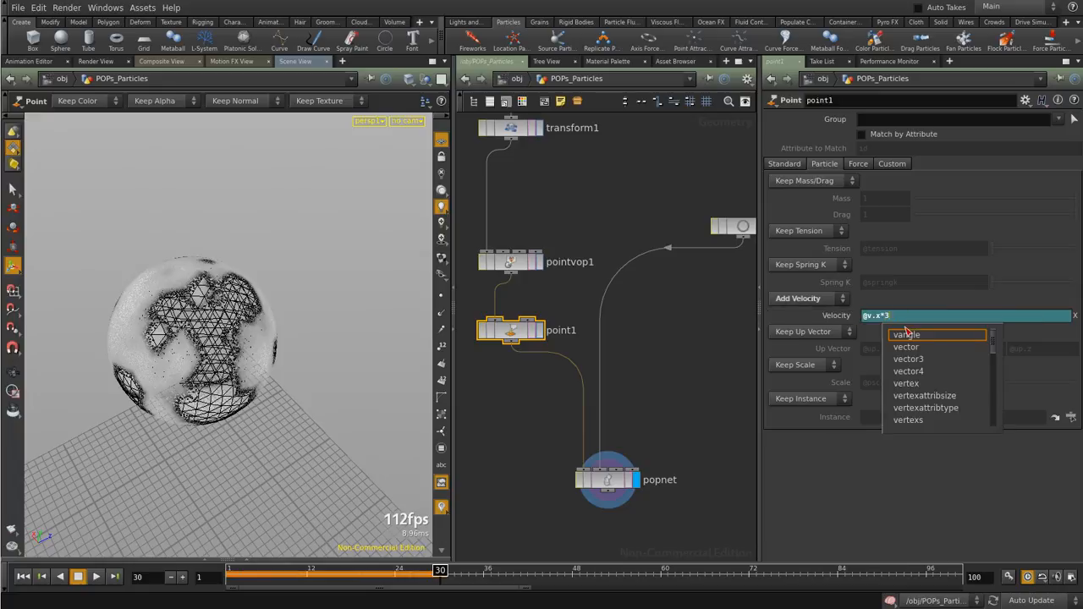
text(3)
key(Escape)
key(Return)
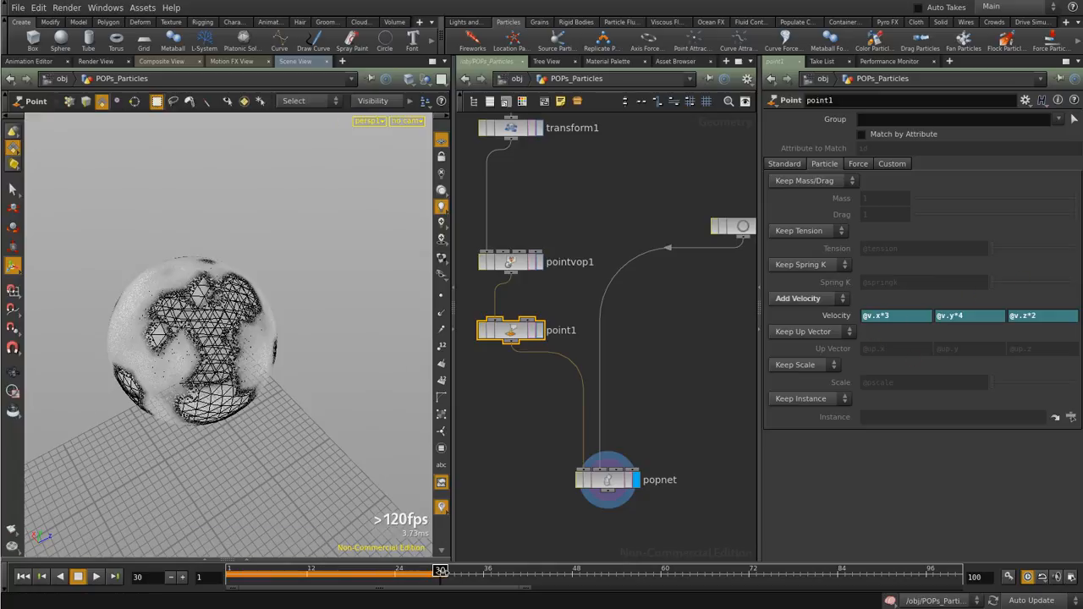
Select popnet, play the simulation from frame 1, and examine the particle motion on the sphere from another angle
drag(441, 572, 96, 576)
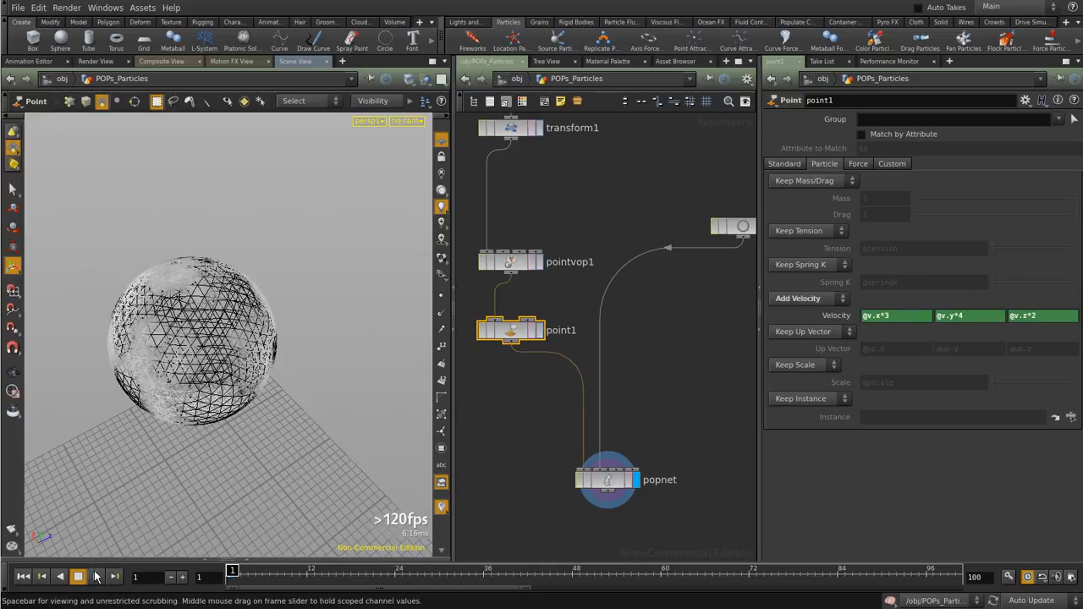
click(609, 493)
click(97, 577)
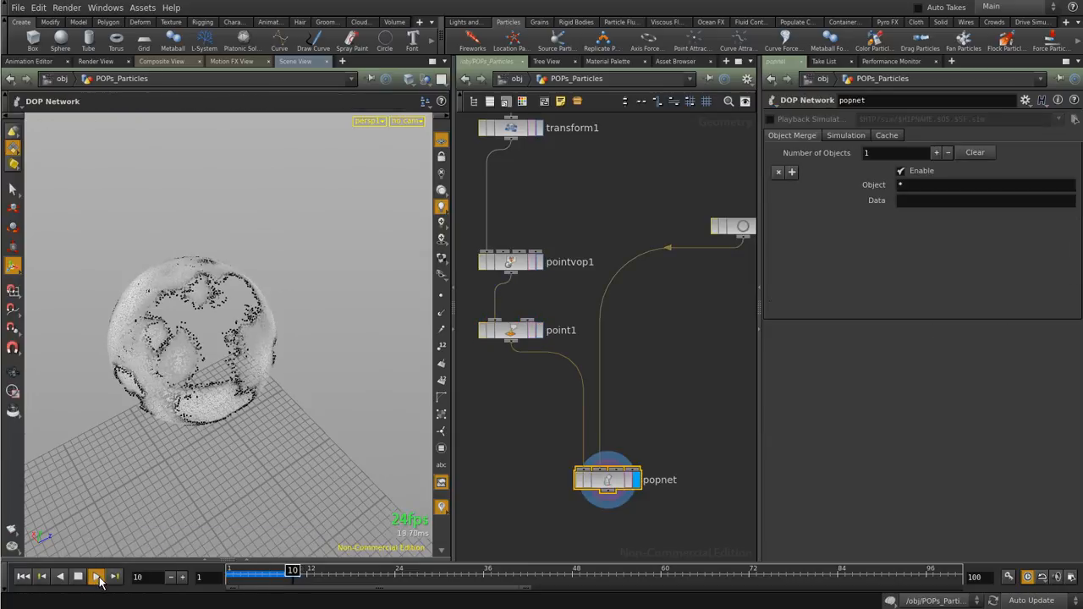
drag(284, 311, 314, 266)
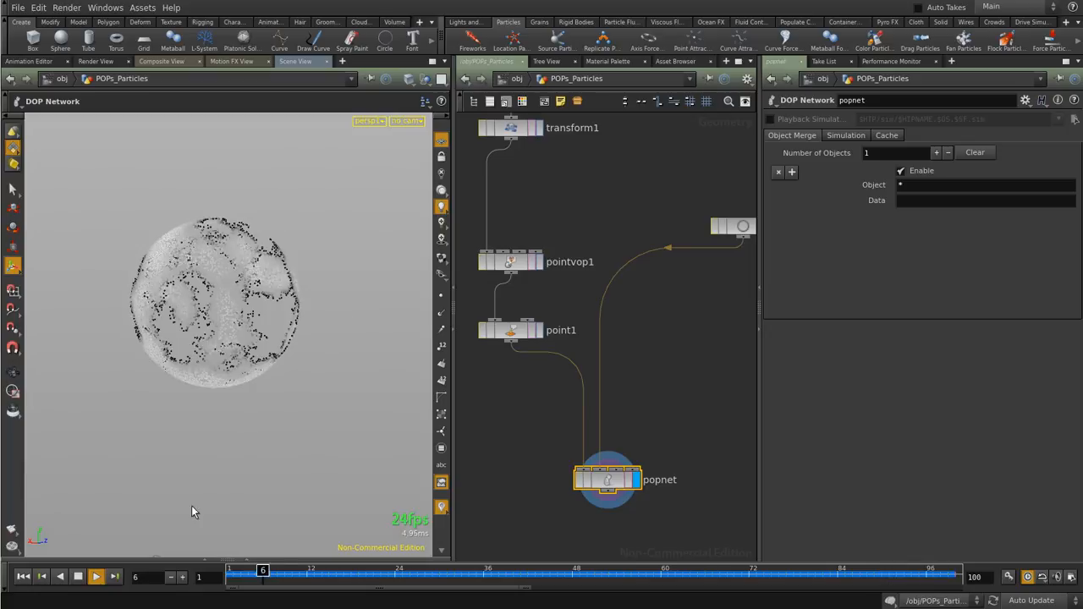
Open the pointvop1 network and place an Add node in the empty area above the turbulent noise
click(510, 329)
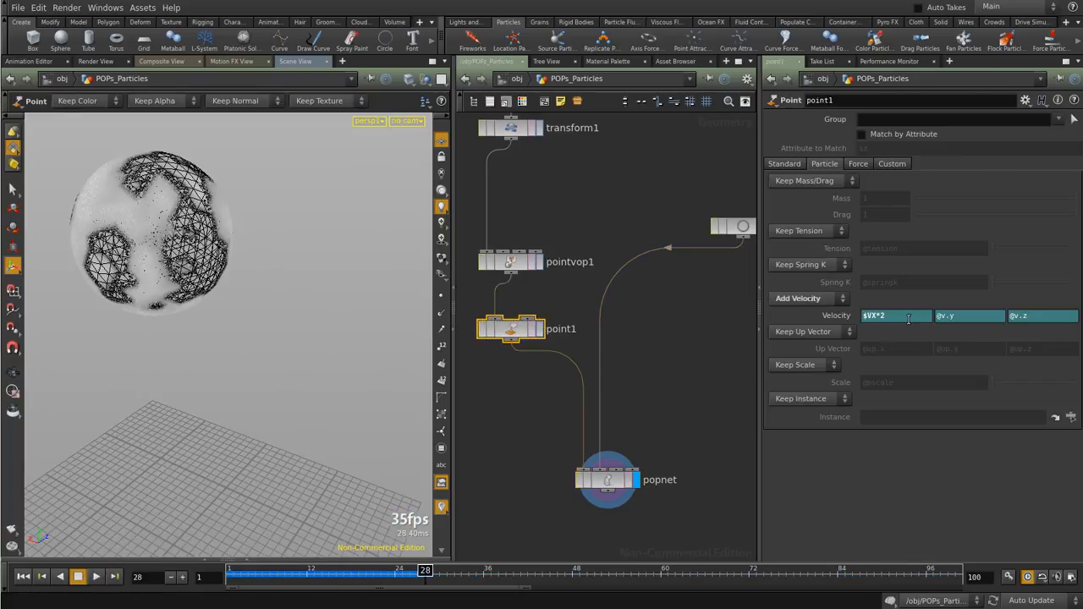
double_click(511, 261)
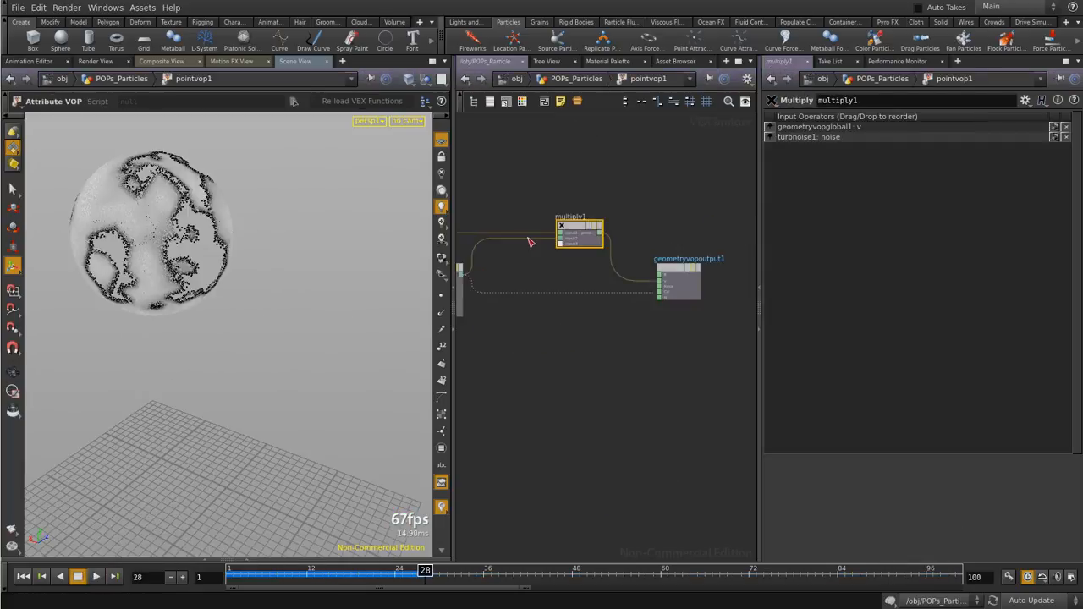
scroll(531, 243, up, 3)
middle_drag(578, 286, 614, 374)
scroll(638, 348, down, 2)
key(Tab)
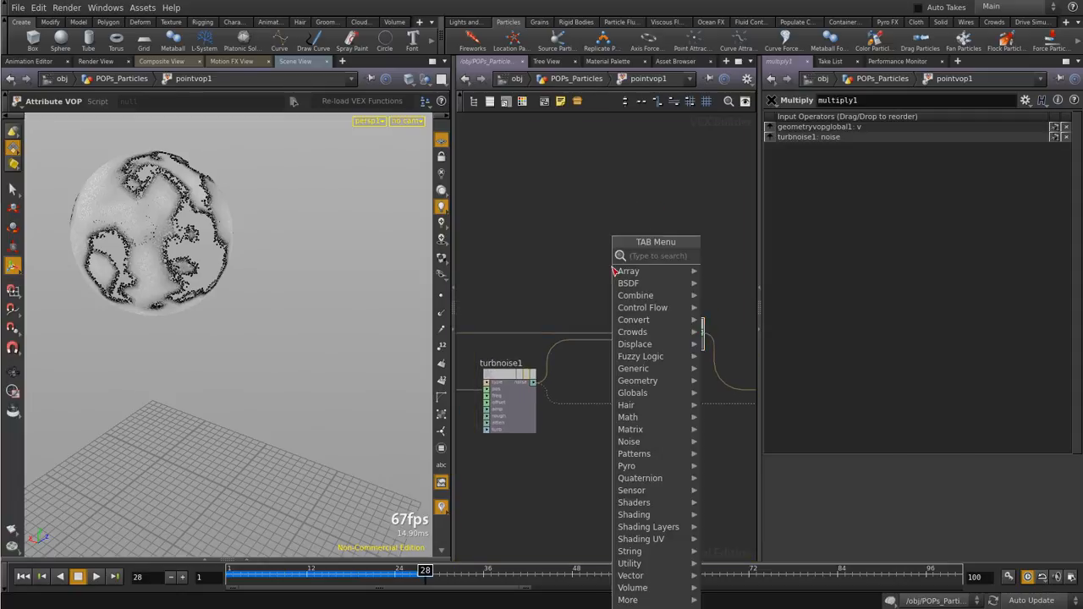
text(add)
key(Return)
click(614, 271)
Connect geometryvopglobal1's v output to add1's first input and turbnoise1's noise output to its second input
scroll(570, 290, down, 2)
middle_drag(570, 290, 619, 305)
scroll(548, 330, up, 2)
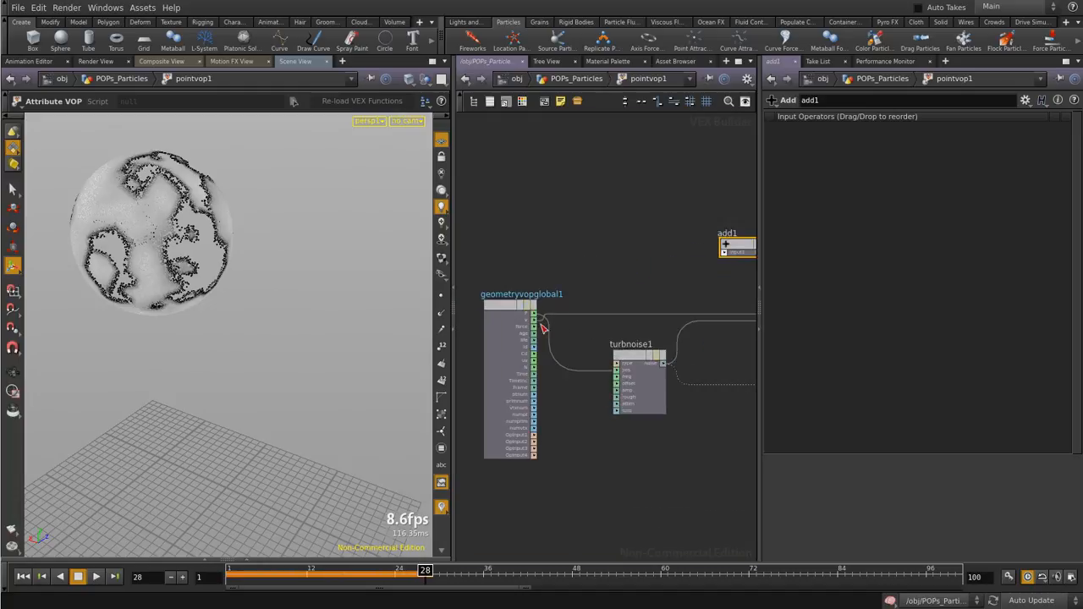
drag(538, 326, 726, 252)
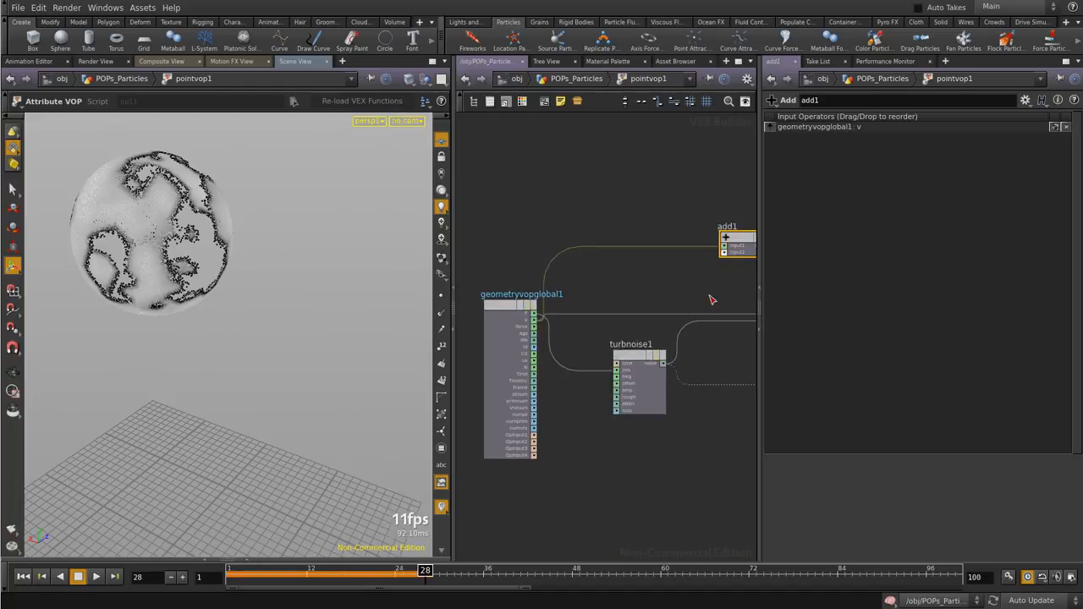
middle_drag(708, 299, 598, 299)
drag(549, 369, 614, 247)
middle_drag(514, 311, 613, 314)
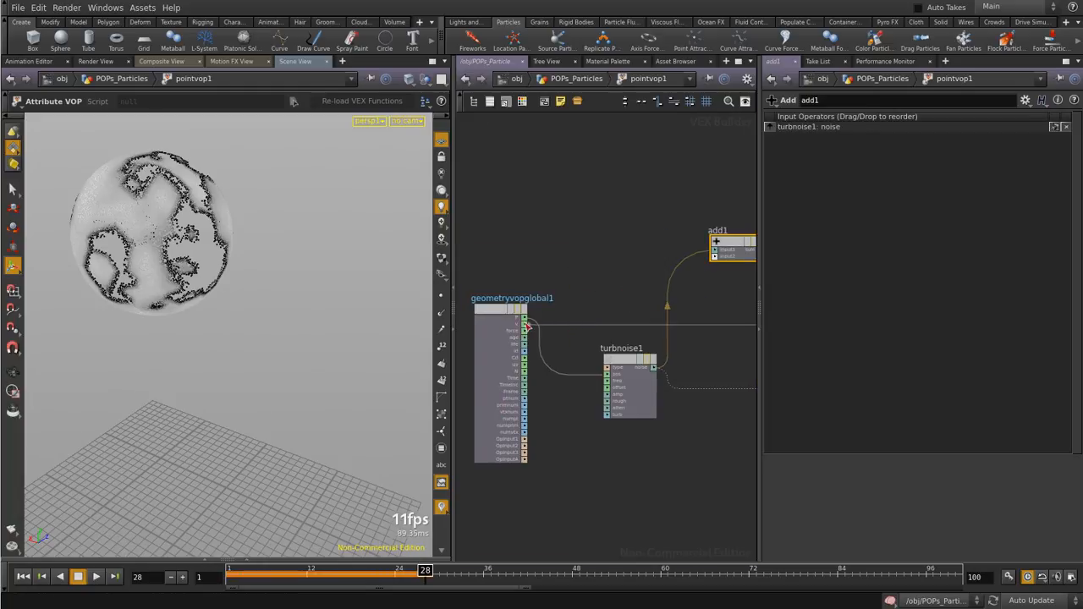
drag(525, 326, 714, 257)
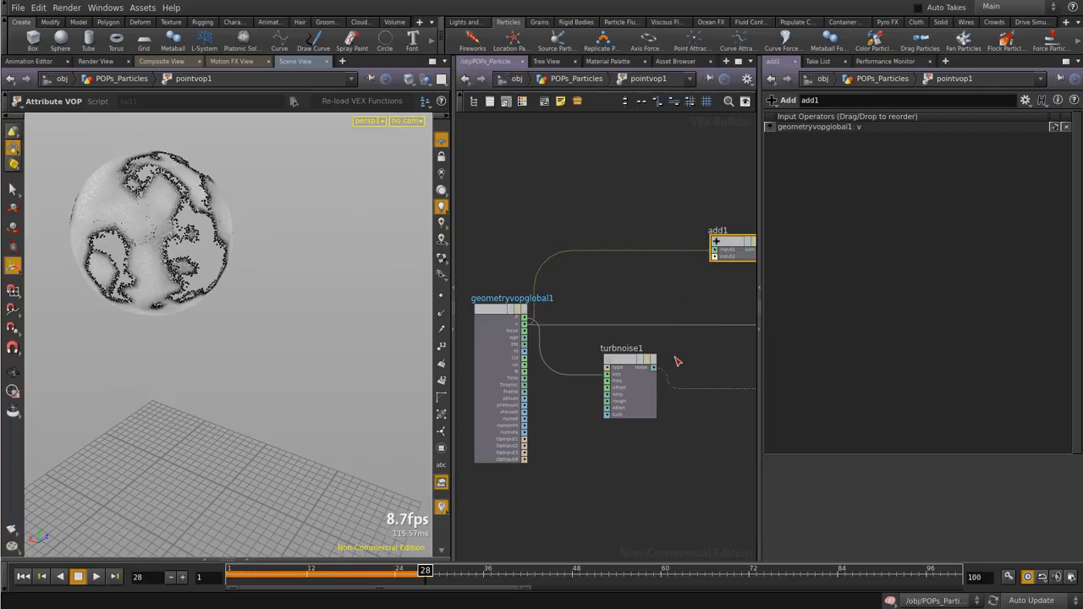
drag(653, 368, 721, 261)
middle_drag(725, 299, 640, 304)
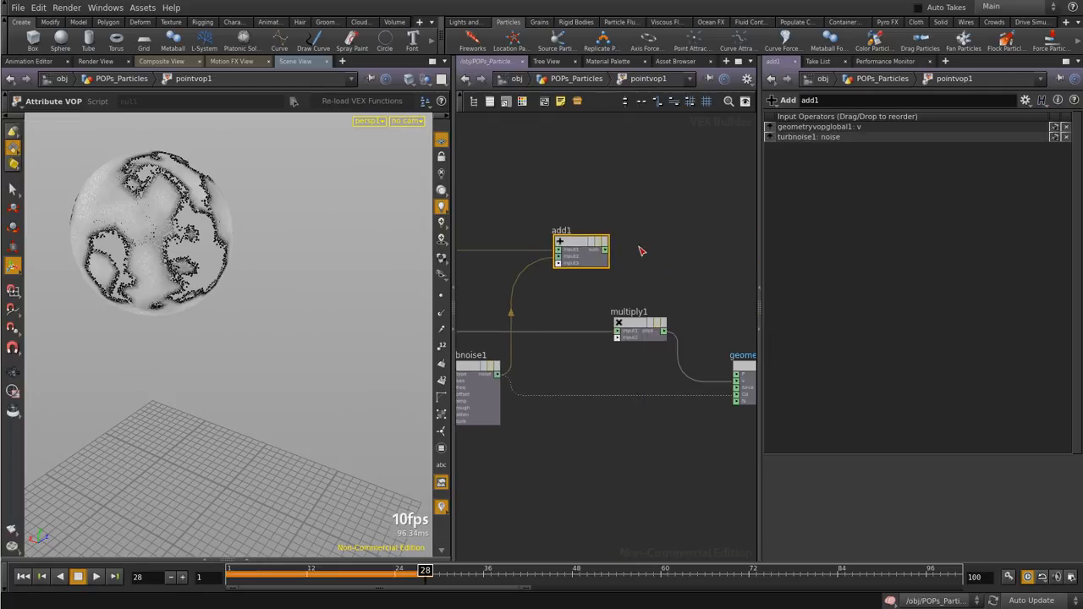
Detach multiply1 from the chain and connect add1's sum to the v input of geometryvopoutput1
drag(651, 335, 675, 205)
drag(591, 241, 636, 365)
scroll(676, 356, up, 3)
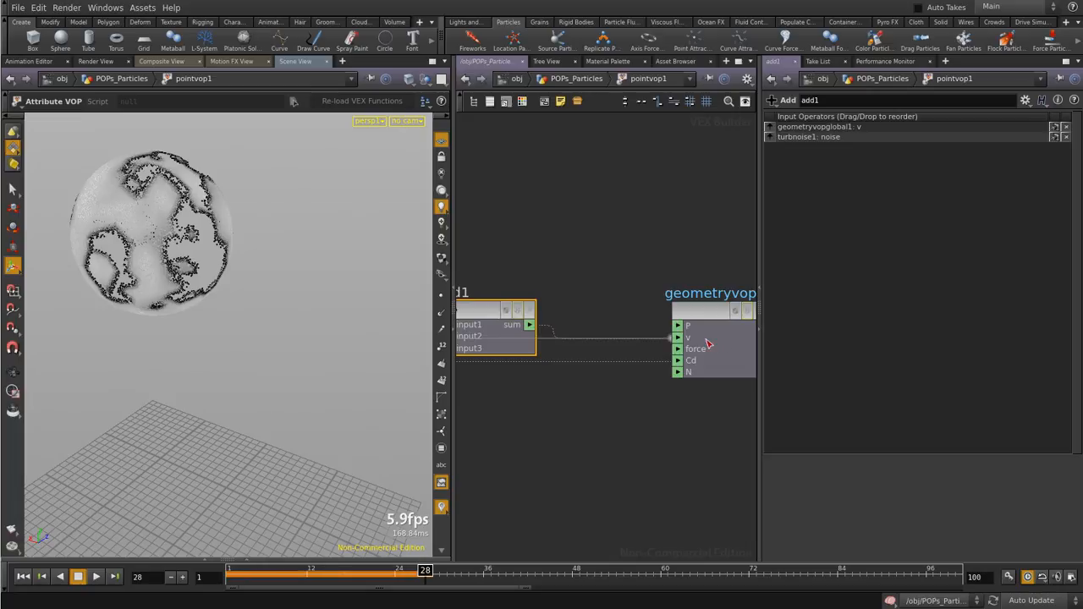
middle_drag(650, 206, 716, 299)
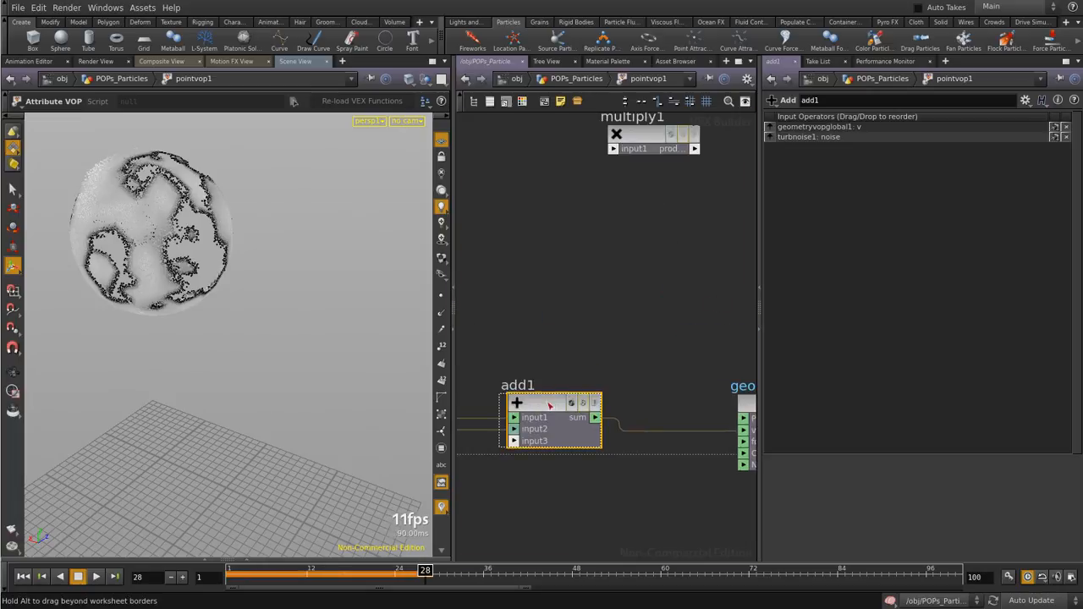
drag(549, 411, 553, 233)
Bypass the disconnected multiply1 node
click(677, 142)
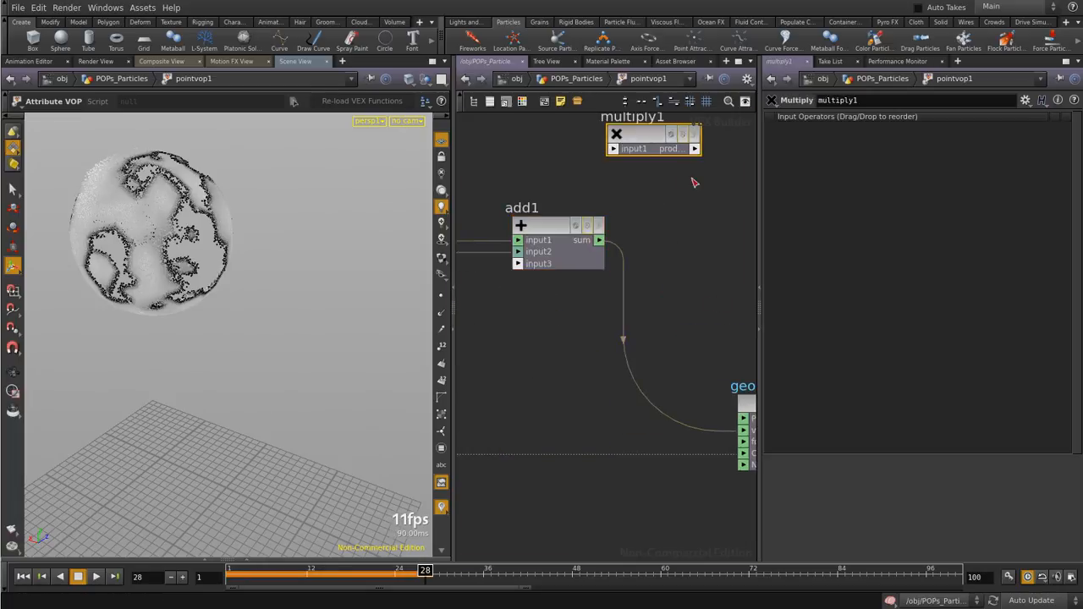
middle_drag(690, 179, 568, 205)
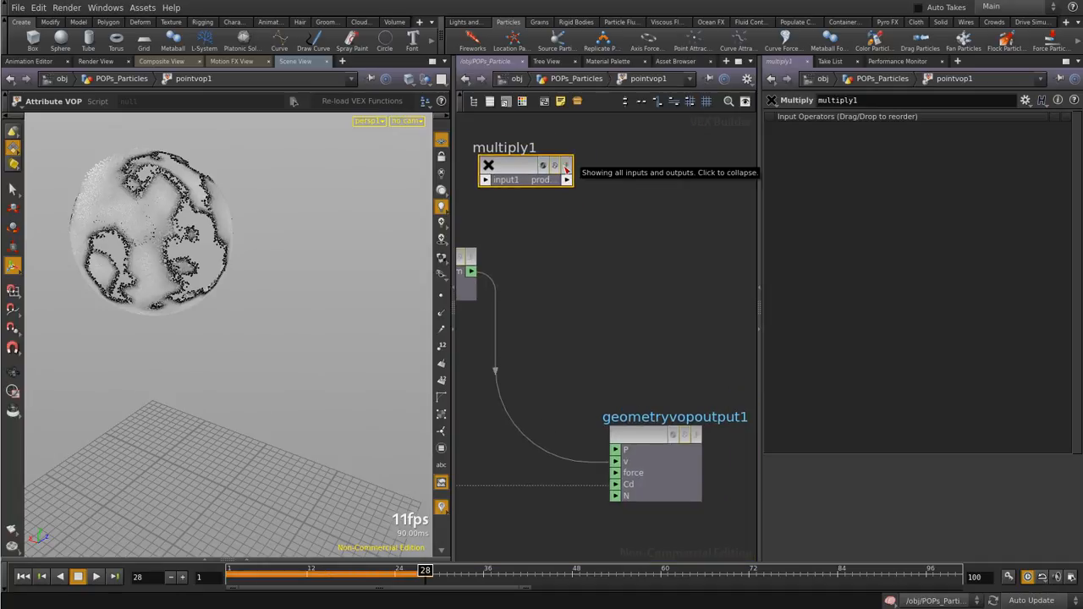
click(556, 166)
scroll(683, 256, down, 3)
scroll(615, 230, up, 2)
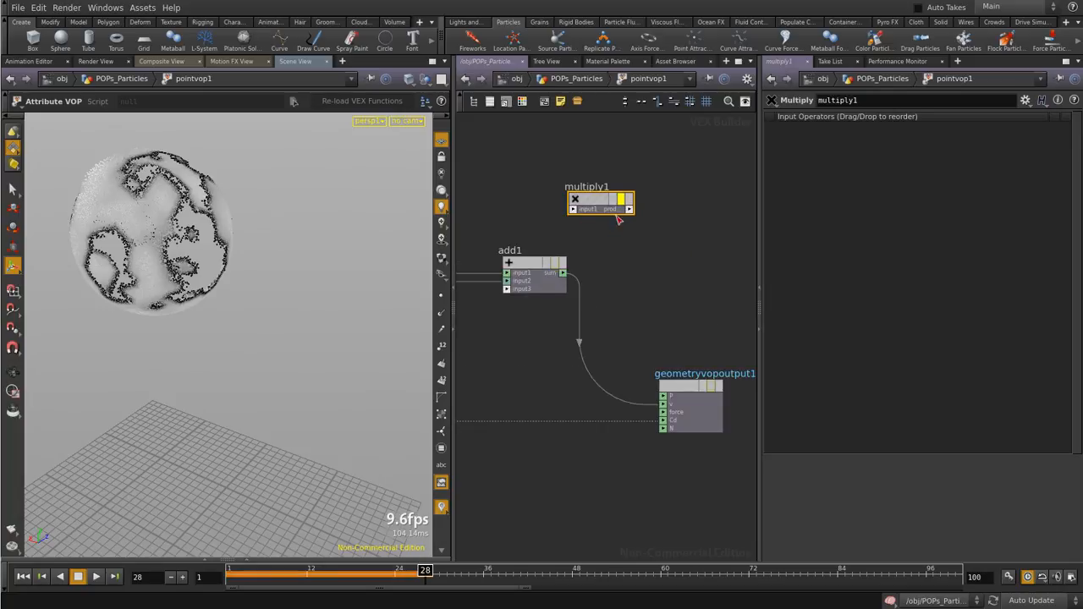
Return to the POPs_Particles network and set point1's added velocity expressions to @v.x*2, @v.y and @v.z
click(575, 79)
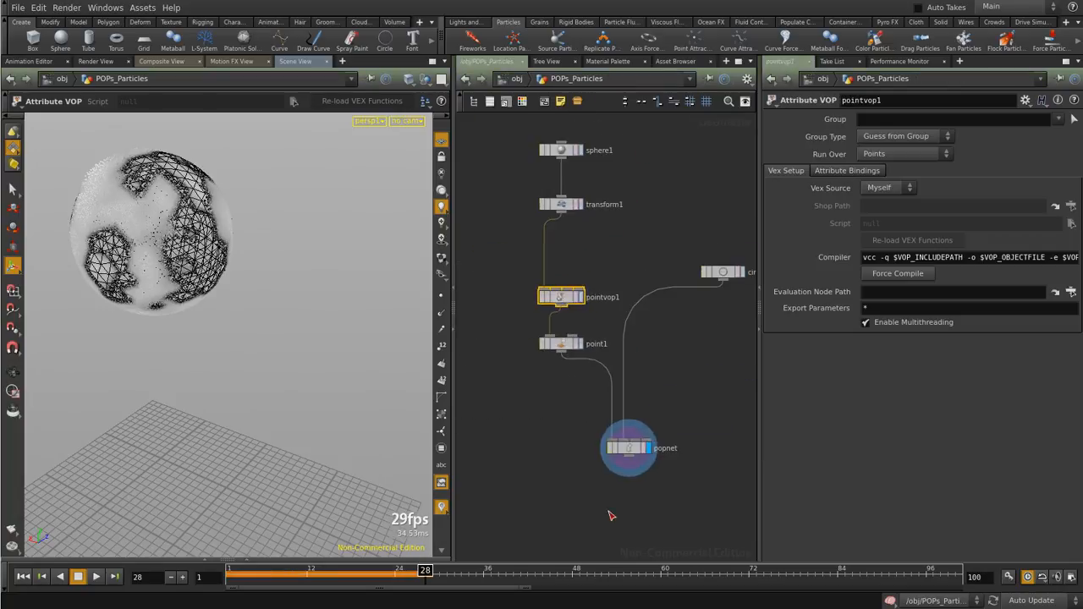
click(541, 264)
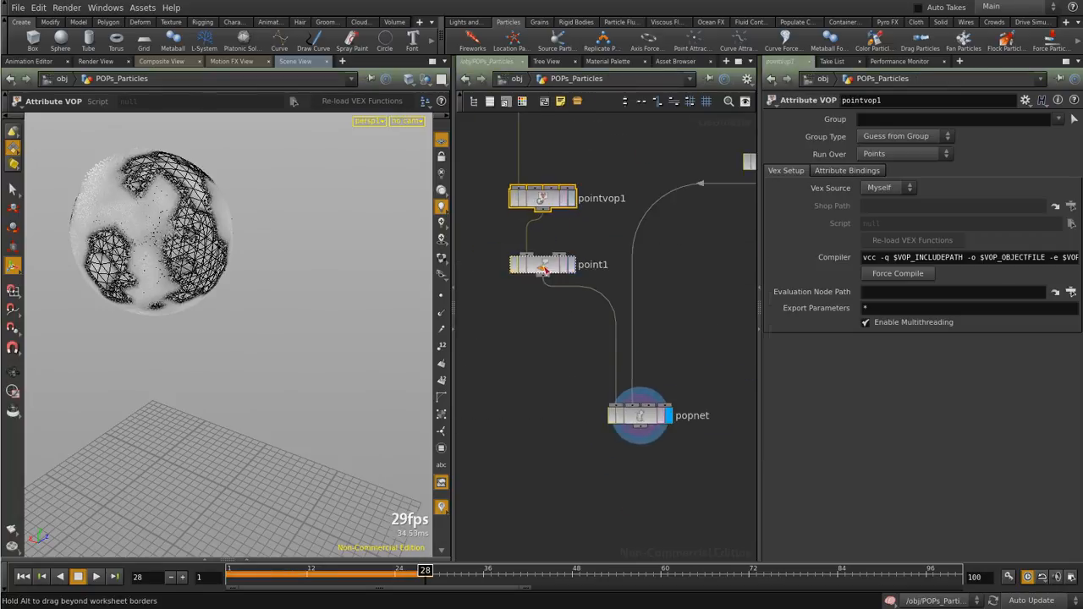
drag(901, 314, 1045, 316)
click(902, 545)
click(898, 397)
click(884, 317)
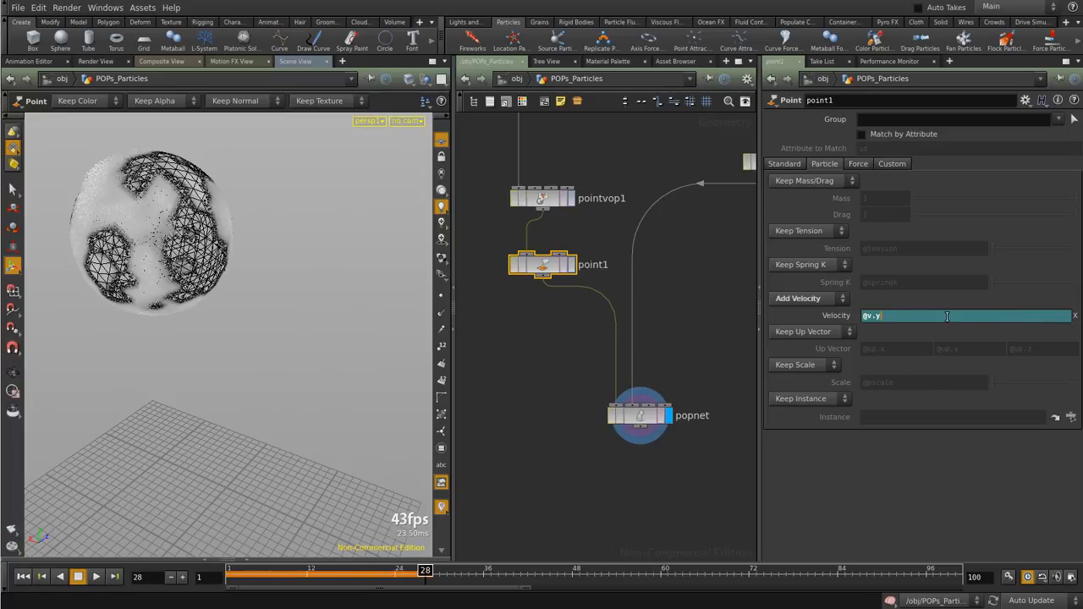
key(BackSpace)
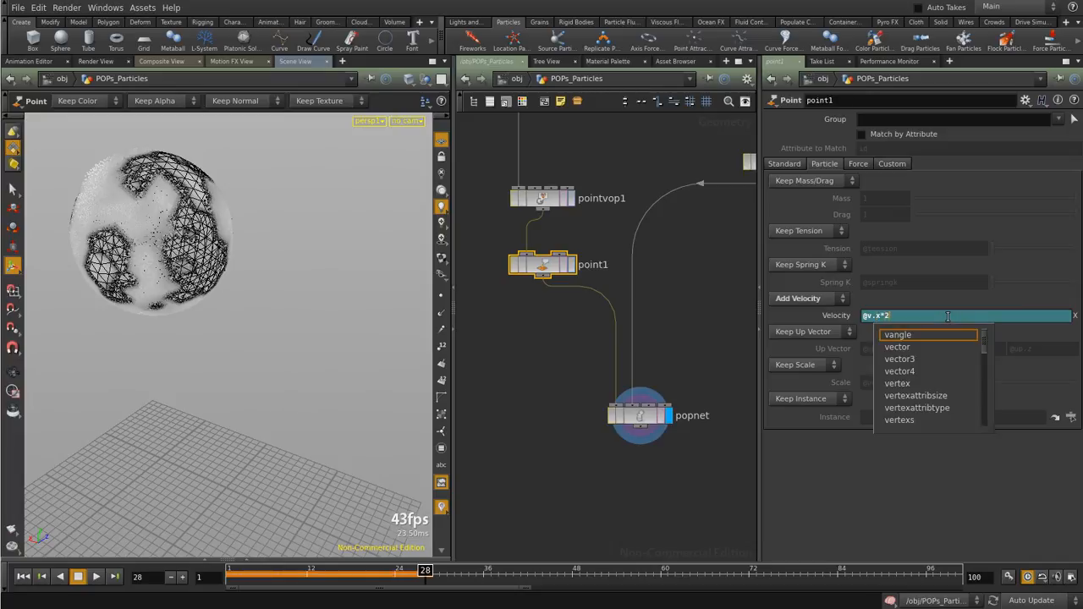
key(Return)
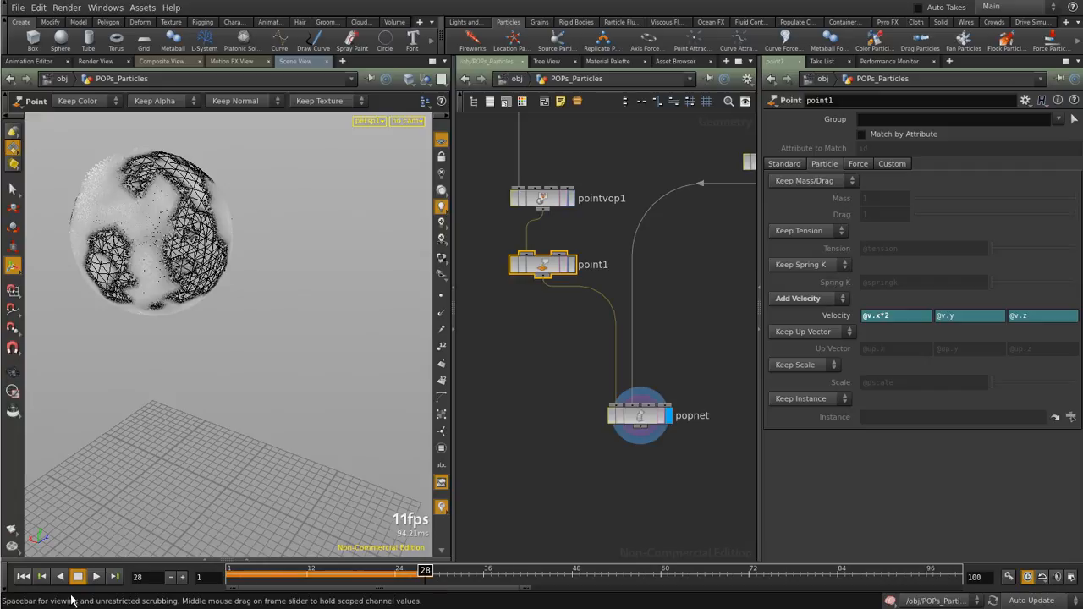
Play the particle simulation from frame 1, inspect its motion from another angle, and stop playback
click(23, 577)
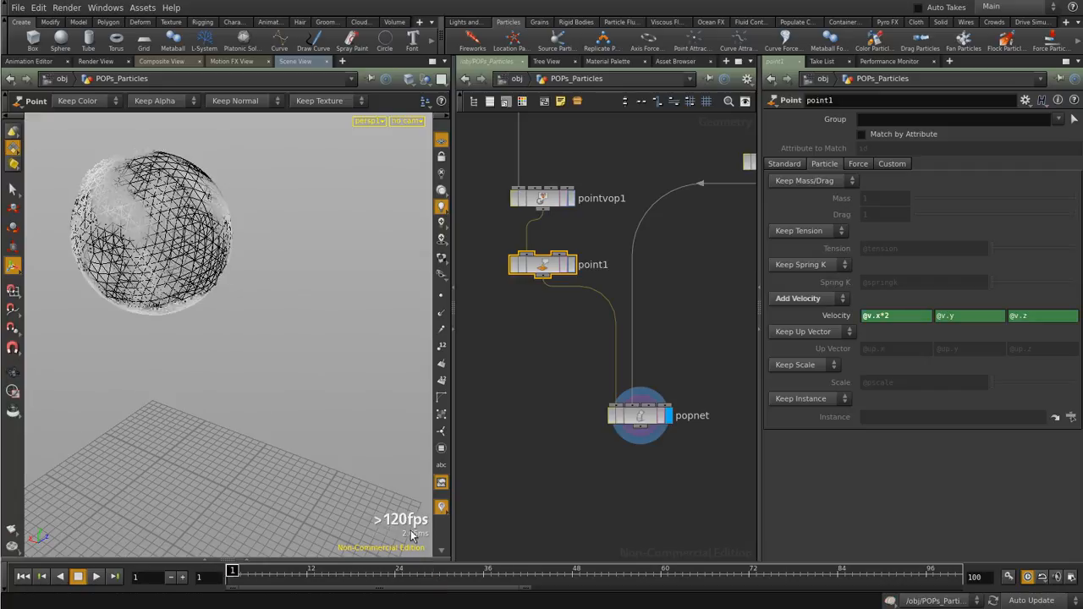
click(96, 576)
key(Escape)
drag(273, 314, 239, 235)
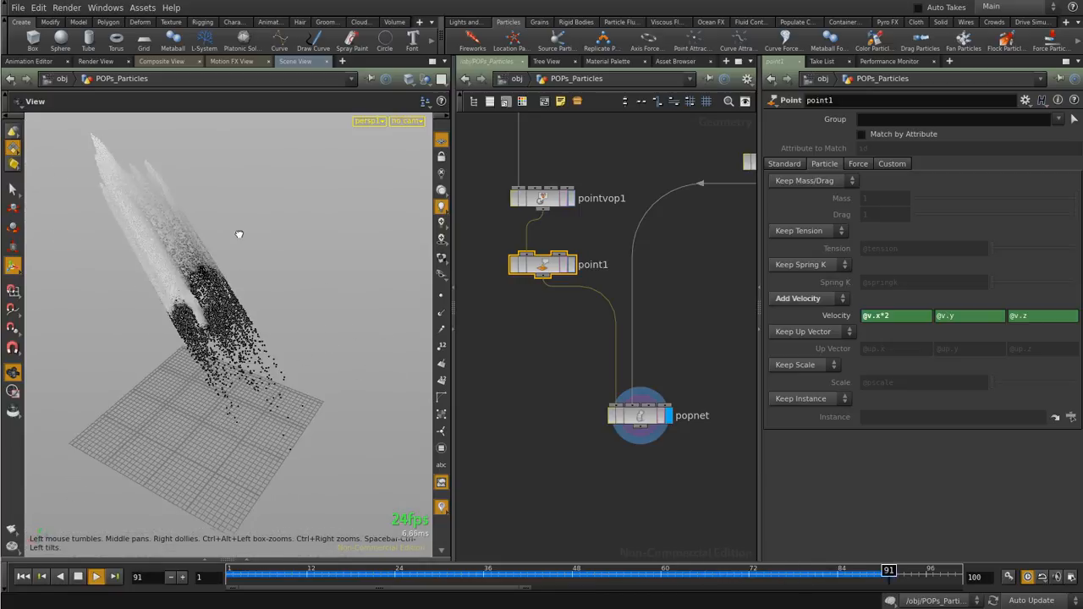
key(Return)
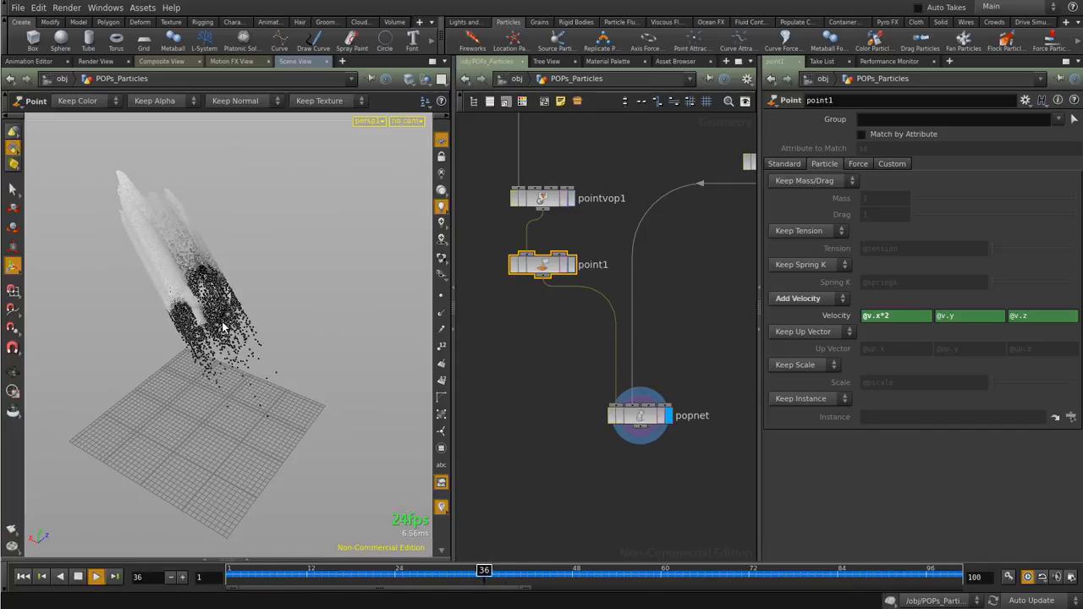
click(60, 576)
click(78, 577)
Review the pointvop1 network's add1 wiring and turbnoise1's noise parameters, and return to the POPs_Particles network
double_click(543, 201)
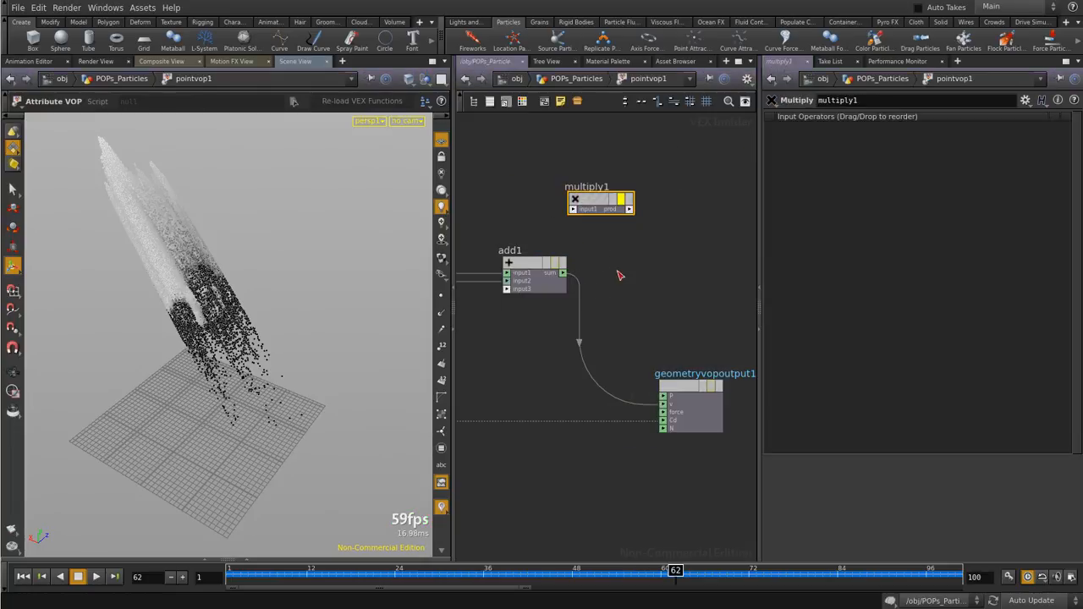
middle_drag(537, 176, 676, 198)
scroll(612, 327, down, 2)
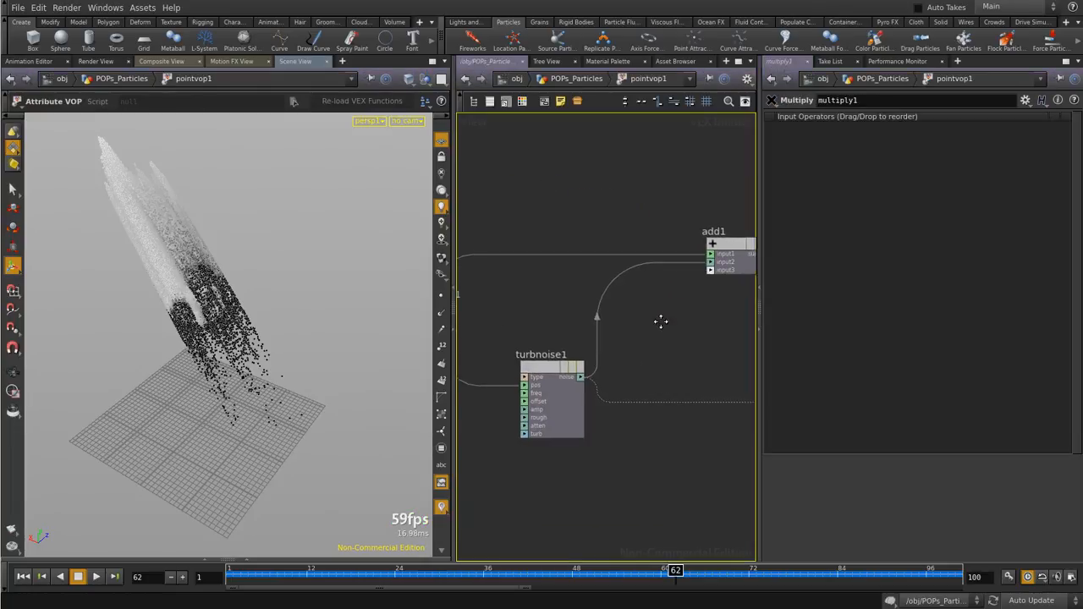
drag(712, 269, 641, 311)
scroll(640, 317, up, 3)
middle_drag(682, 329, 556, 330)
middle_drag(647, 330, 474, 320)
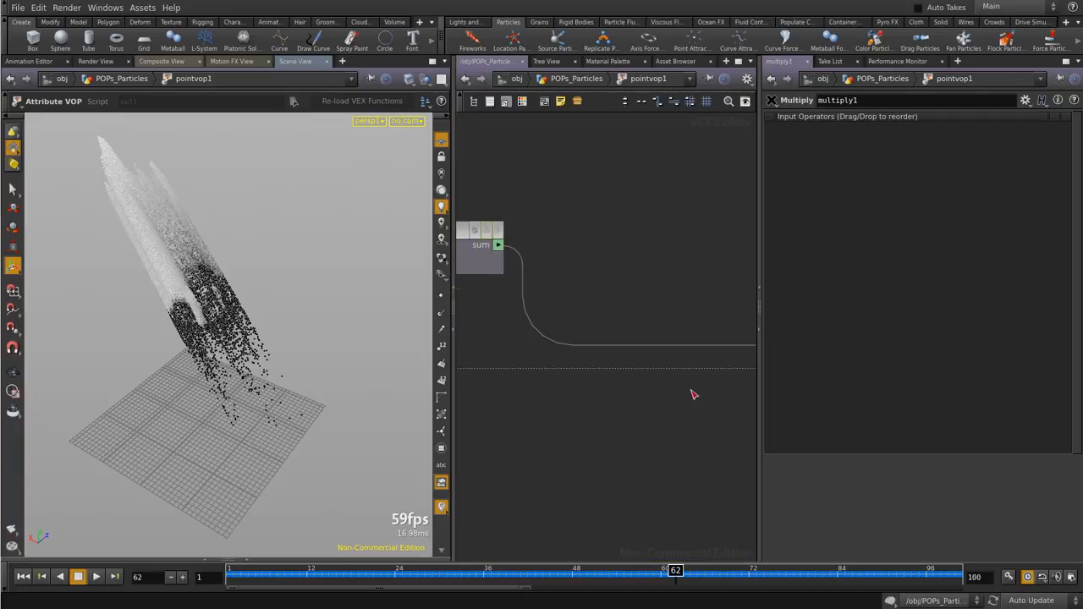
scroll(651, 415, down, 3)
middle_drag(752, 372, 725, 211)
drag(725, 211, 595, 205)
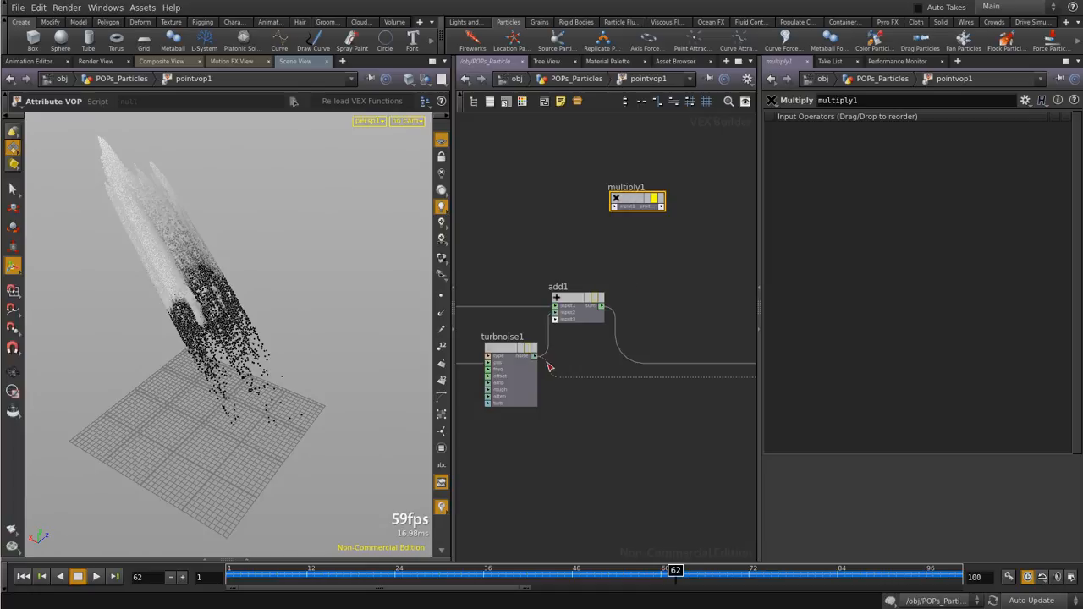
scroll(557, 342, up, 3)
click(525, 388)
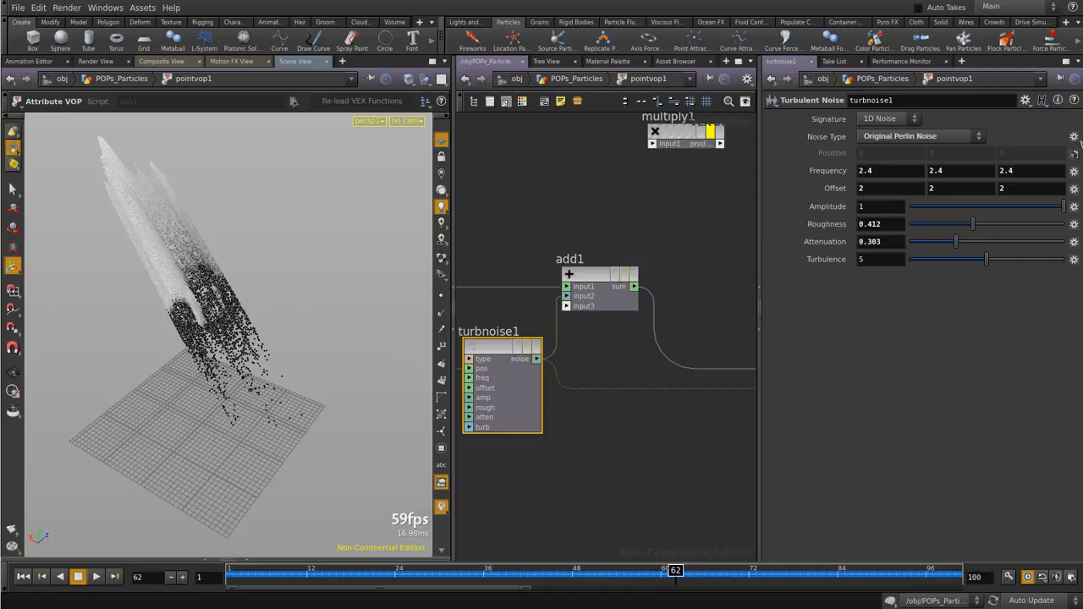
click(575, 79)
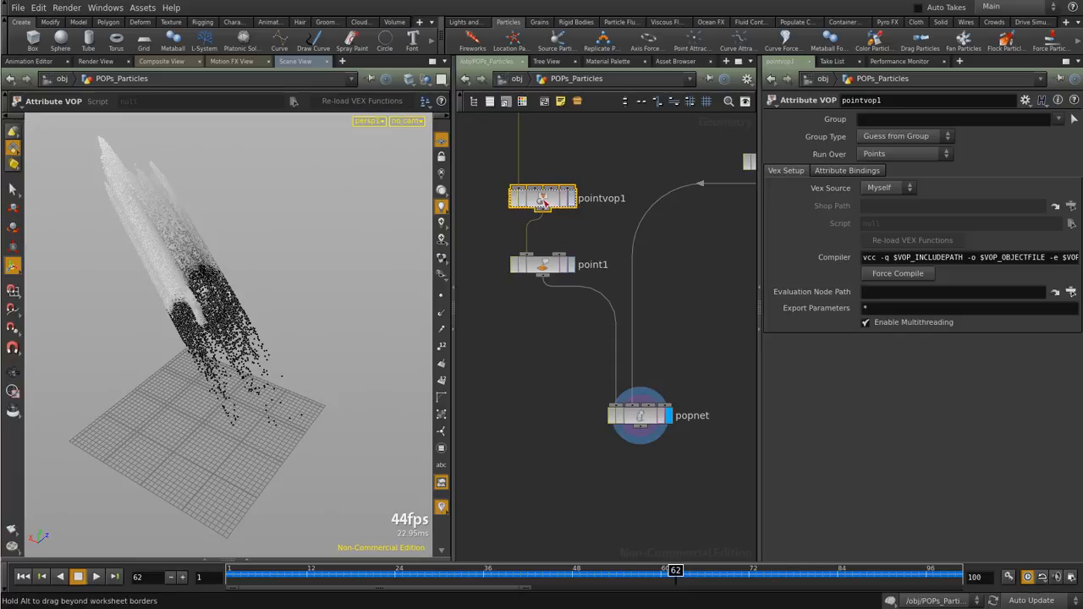
double_click(542, 200)
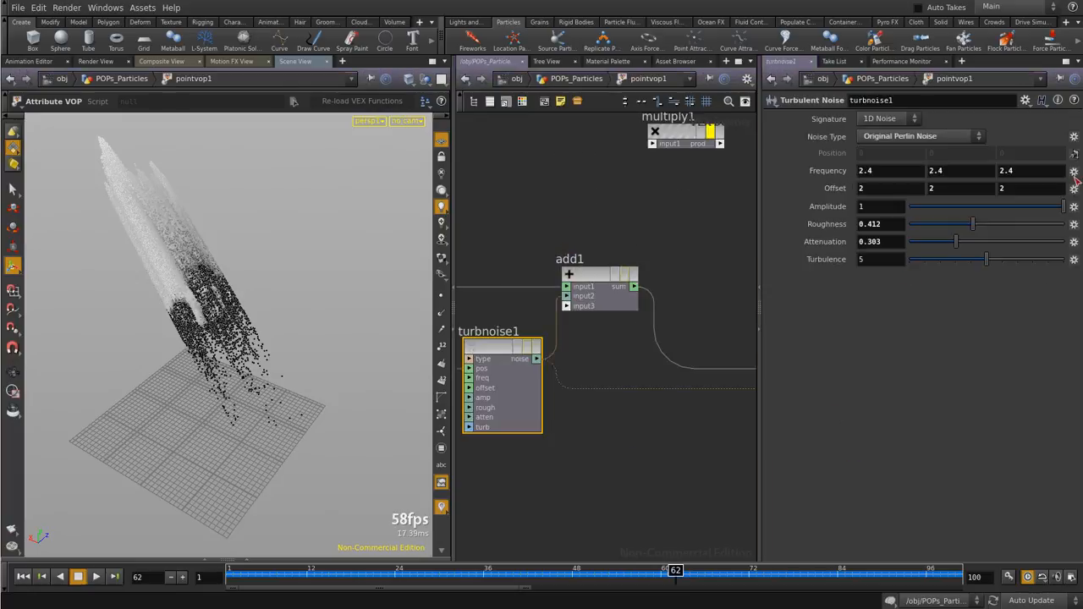
click(575, 79)
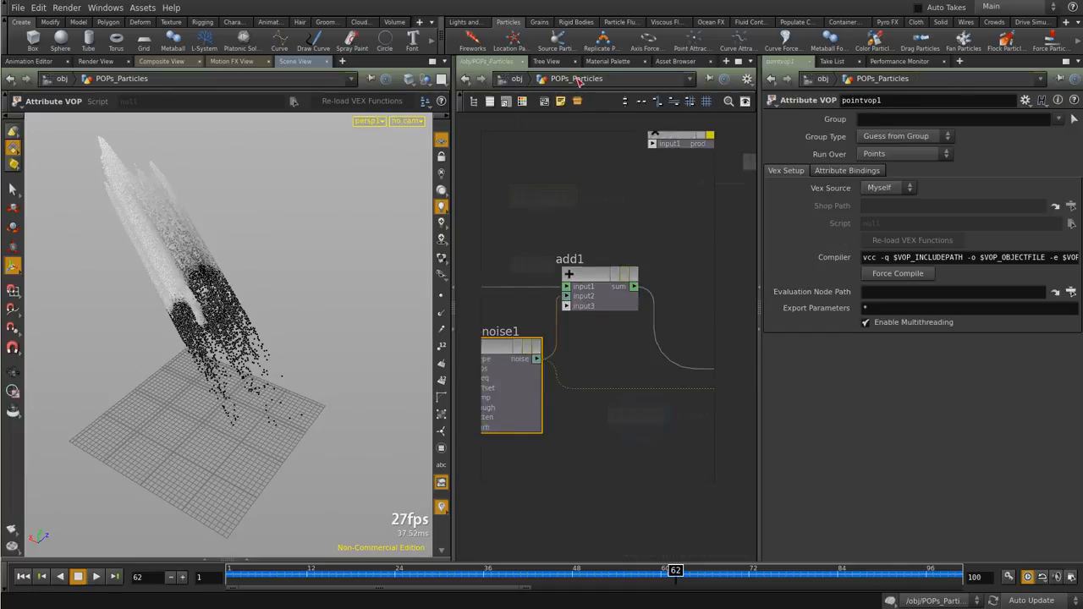
Open popnet, re-enable the bypassed gravity1 node and return the timeline to frame 1
double_click(641, 416)
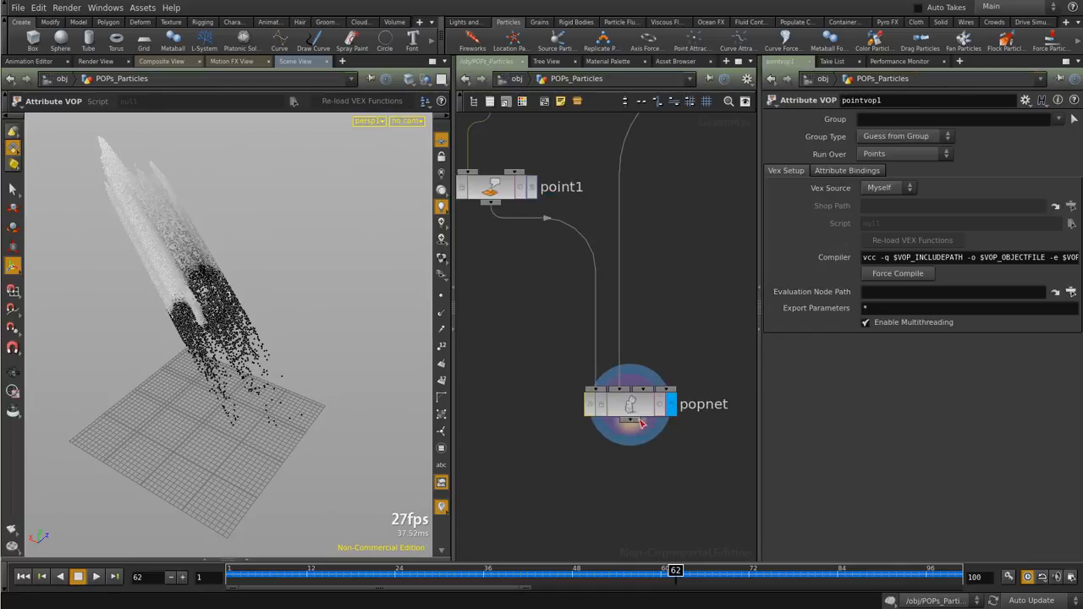
scroll(568, 413, up, 3)
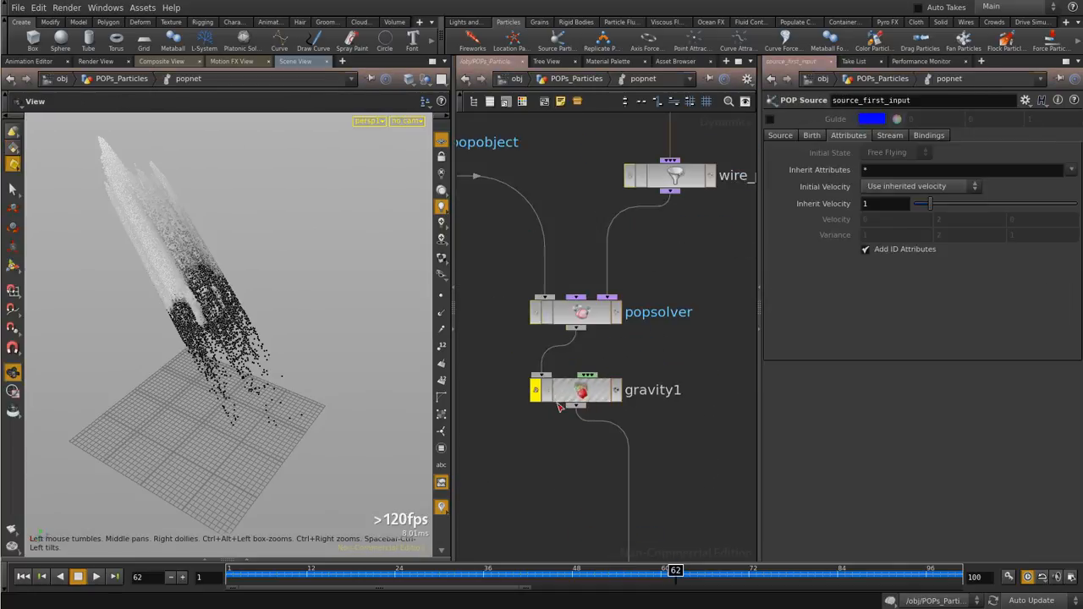
click(538, 395)
scroll(622, 393, down, 4)
drag(391, 574, 176, 571)
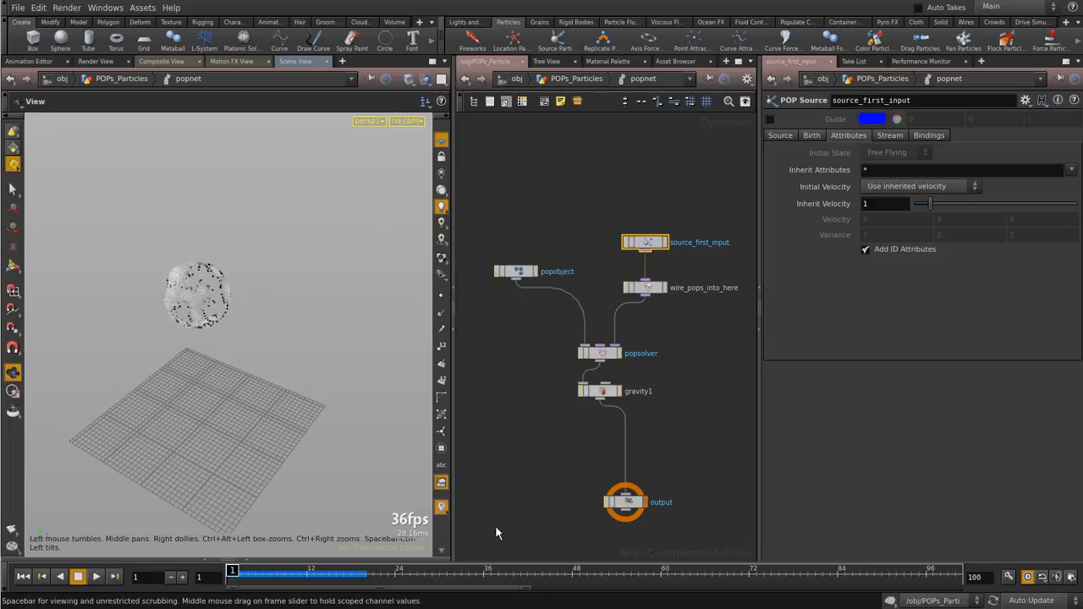
Set point1's added velocity expressions to @v.x*4, @v.y*2 and @v.z*3
click(584, 81)
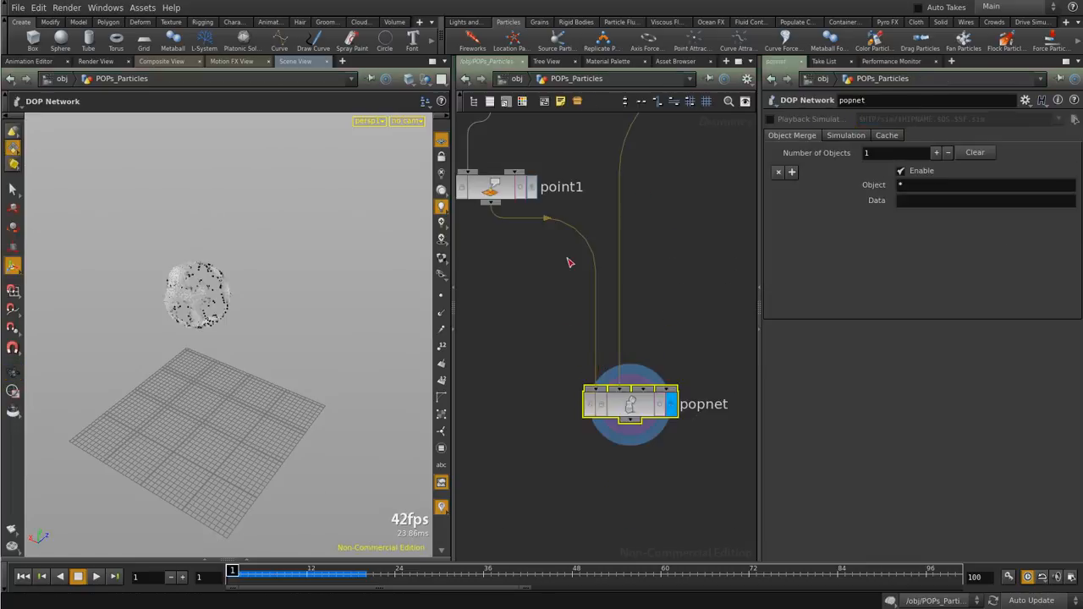
click(502, 190)
click(904, 315)
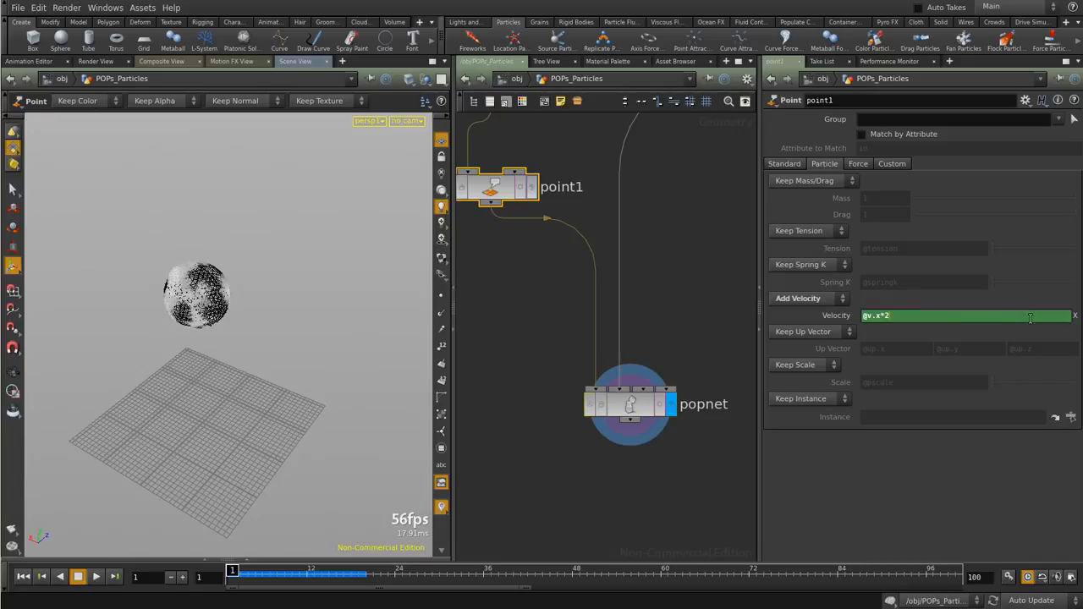
key(BackSpace)
key(Return)
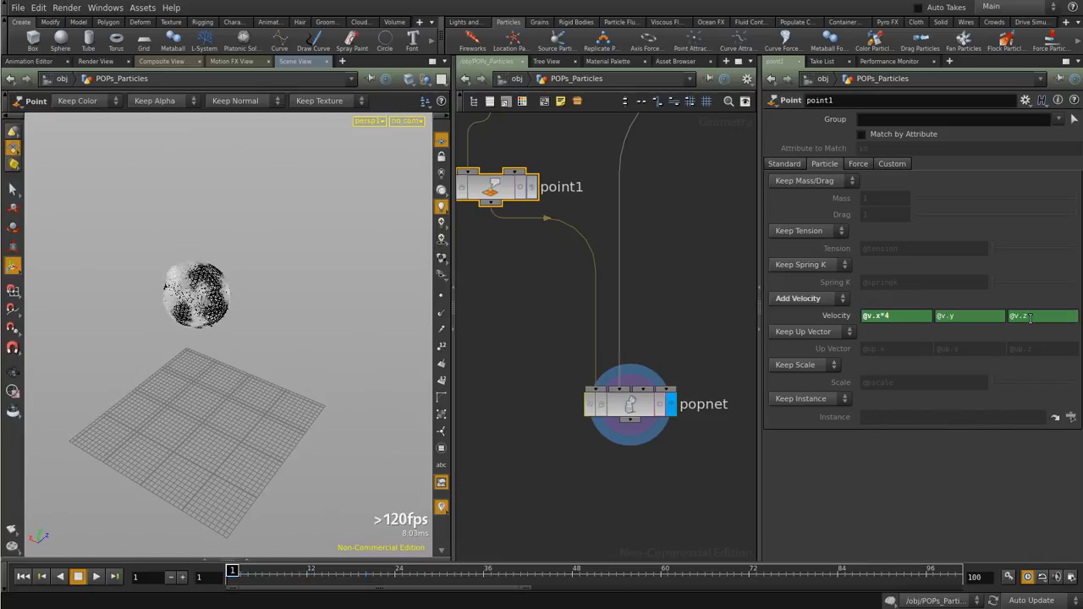
click(967, 315)
text(*2)
key(Return)
click(1040, 316)
text(*3)
key(Return)
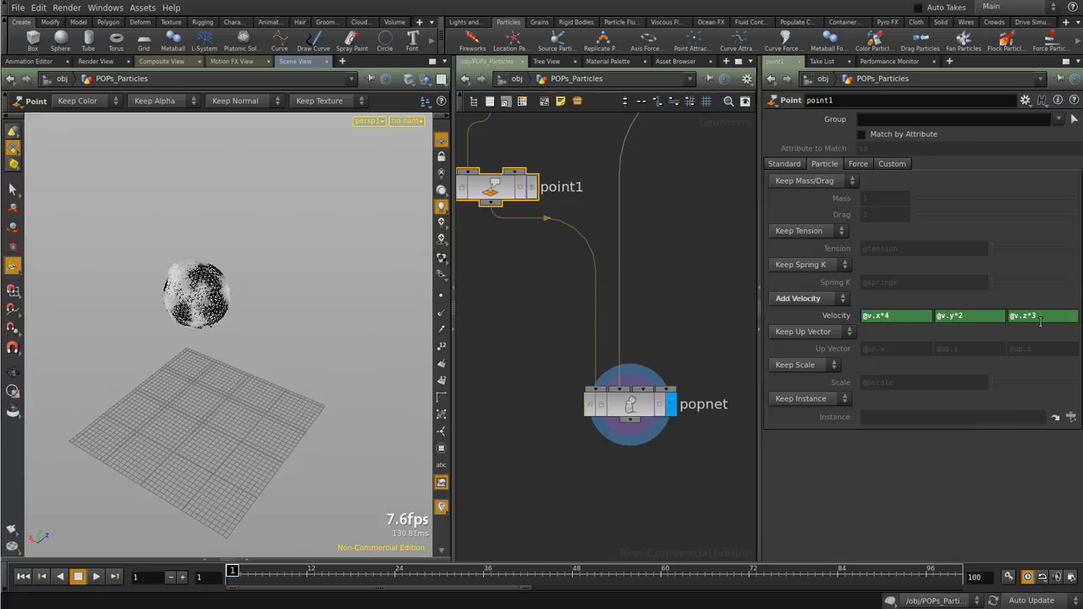
Open popnet, play the simulation with gravity, and inspect the particle motion from several angles and distances
double_click(648, 378)
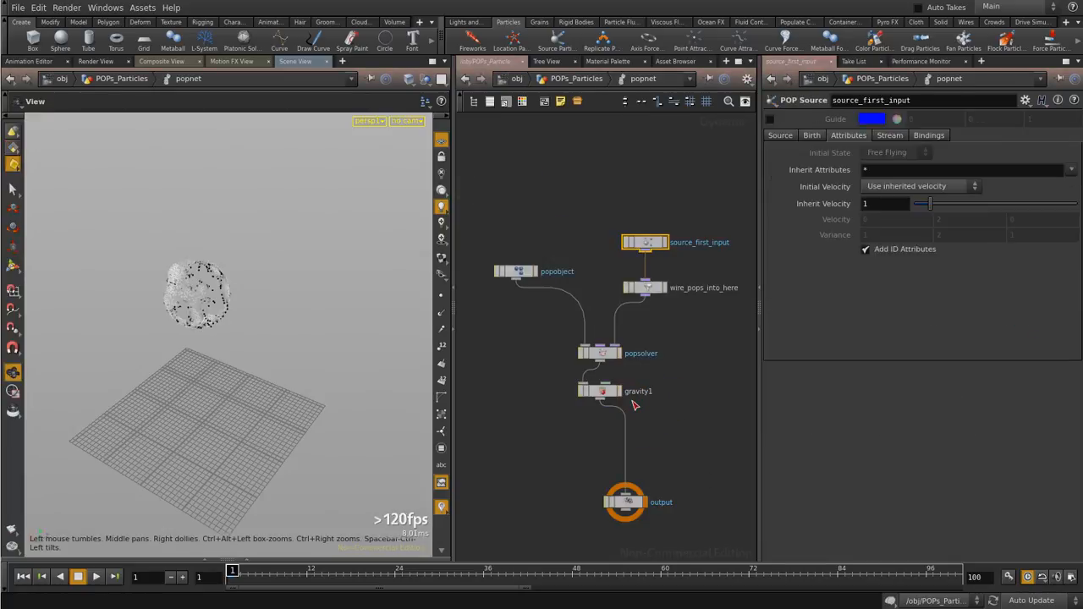
click(95, 576)
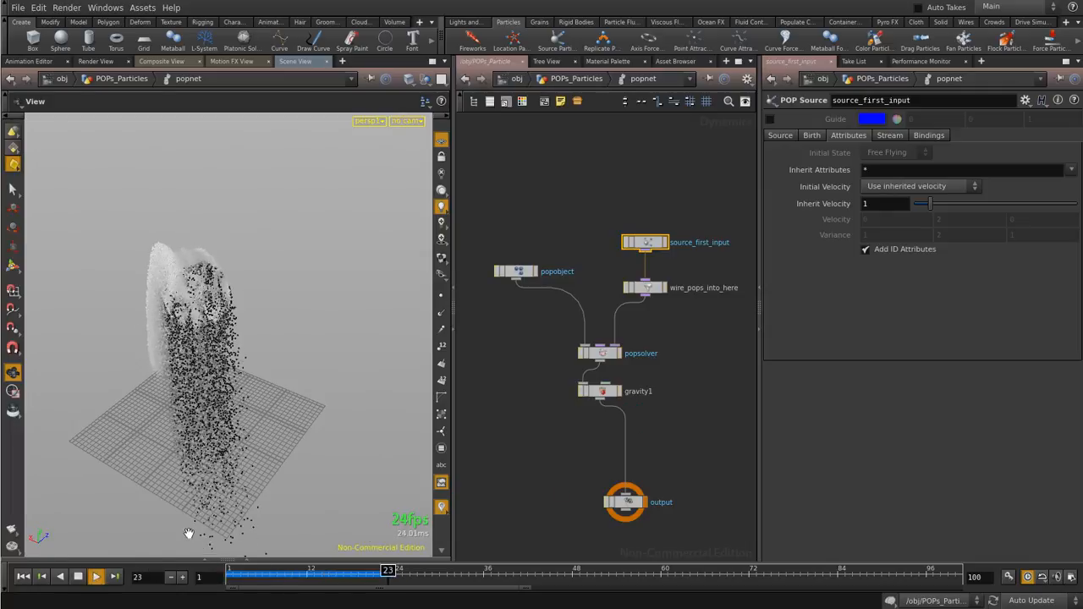
drag(227, 286, 354, 271)
drag(232, 347, 246, 349)
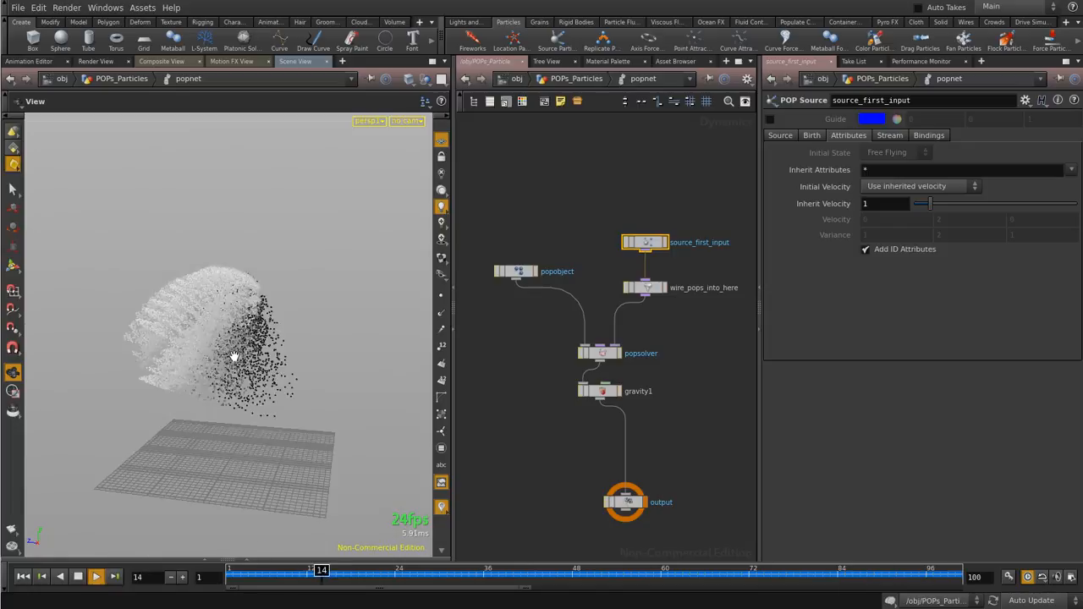
scroll(235, 357, up, 3)
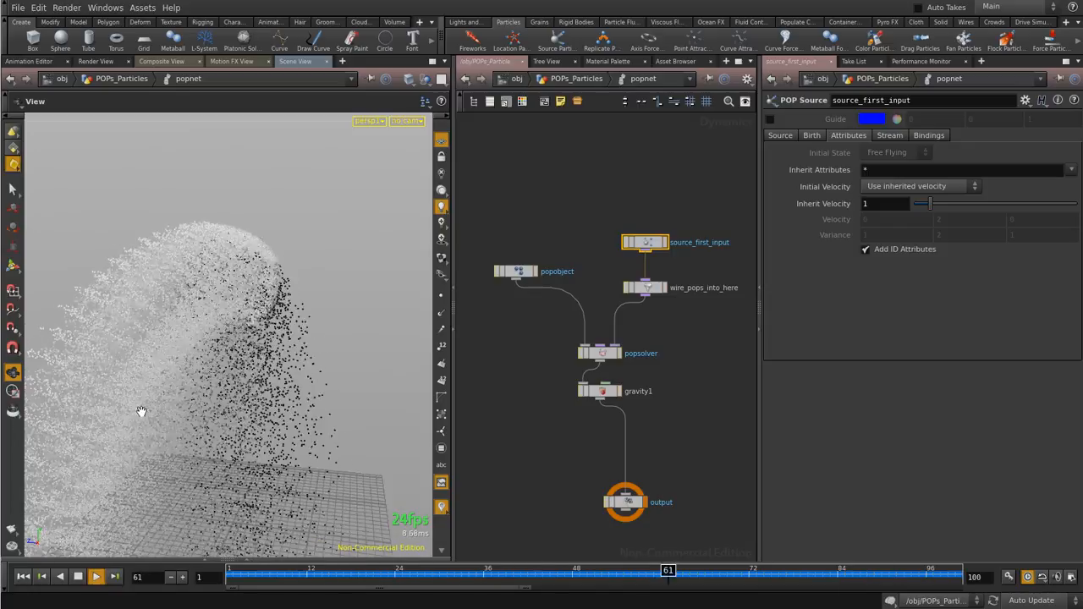
scroll(220, 347, down, 3)
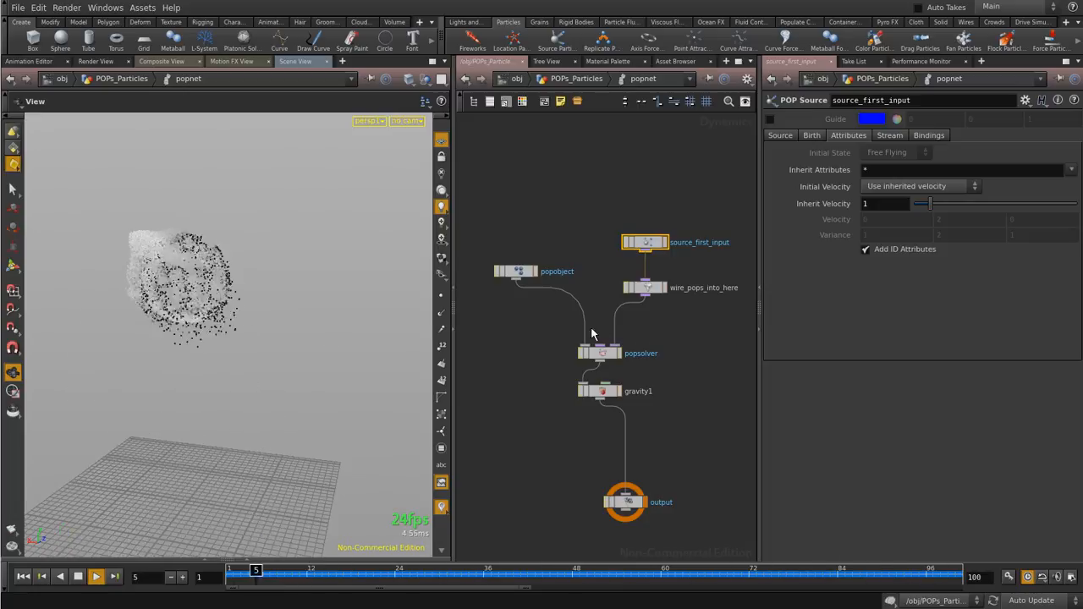
Move source_first_input well above wire_pops_into_here to leave room between them, and reset the simulation to frame 1
middle_drag(638, 177, 605, 309)
drag(701, 305, 604, 181)
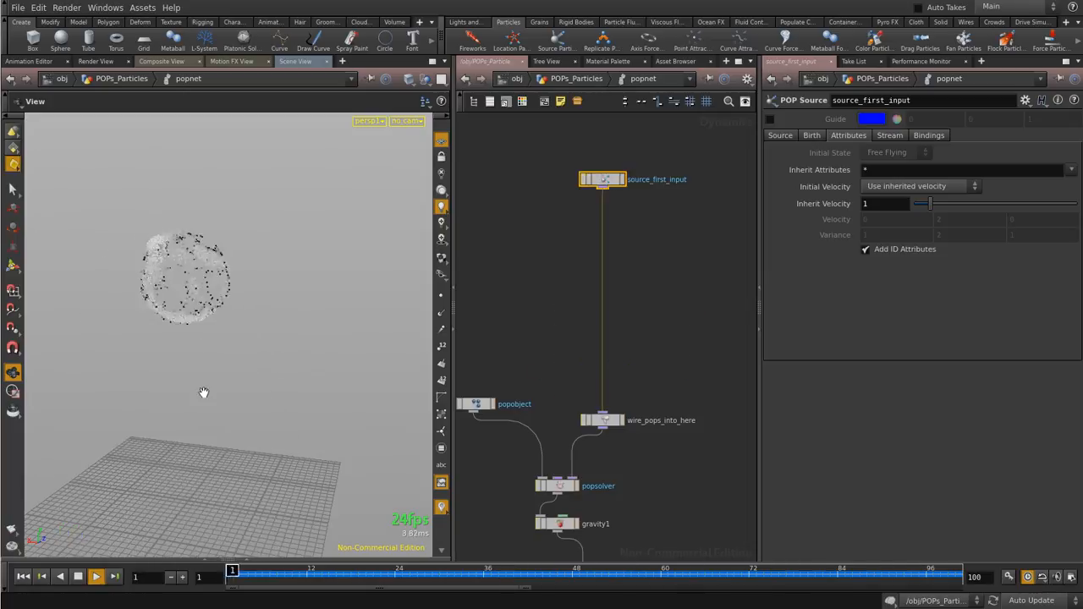
drag(157, 306, 109, 365)
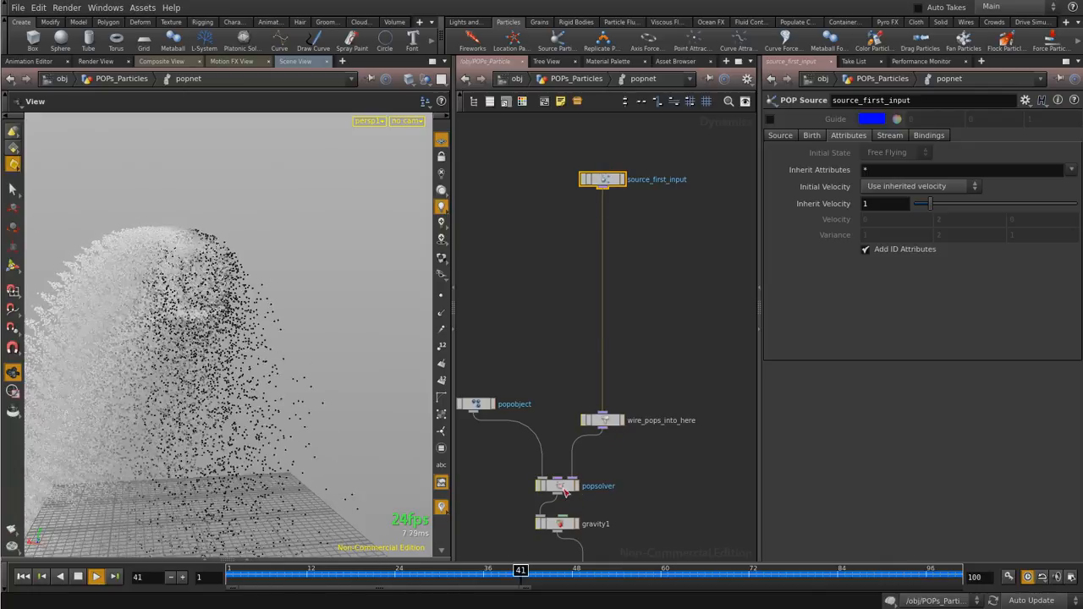
click(575, 261)
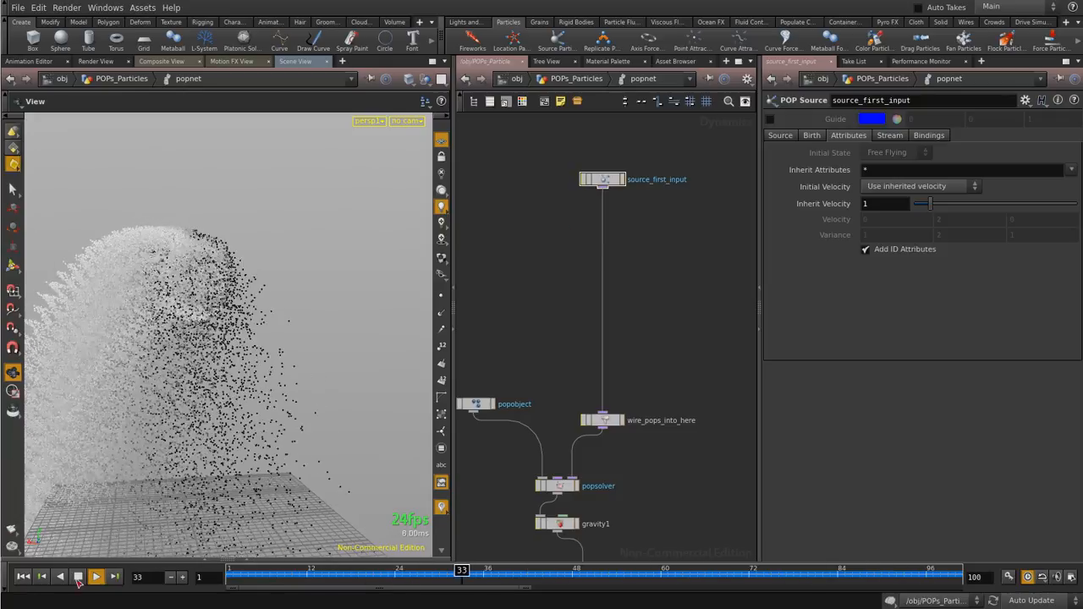
drag(270, 580, 195, 576)
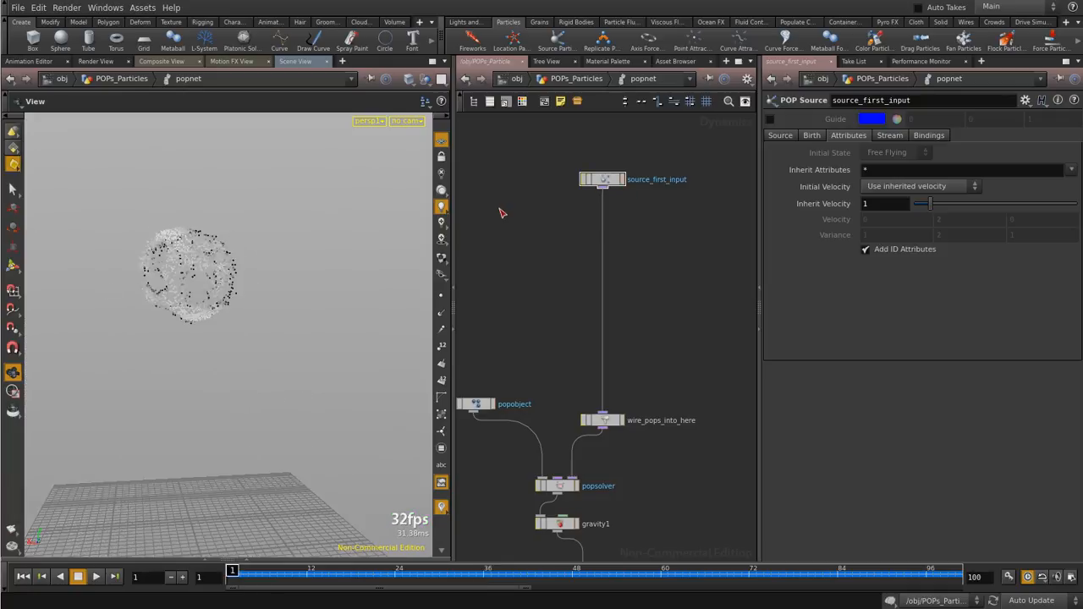
Search the node list for "pop" to view the available POP nodes, and close it without adding one
key(Tab)
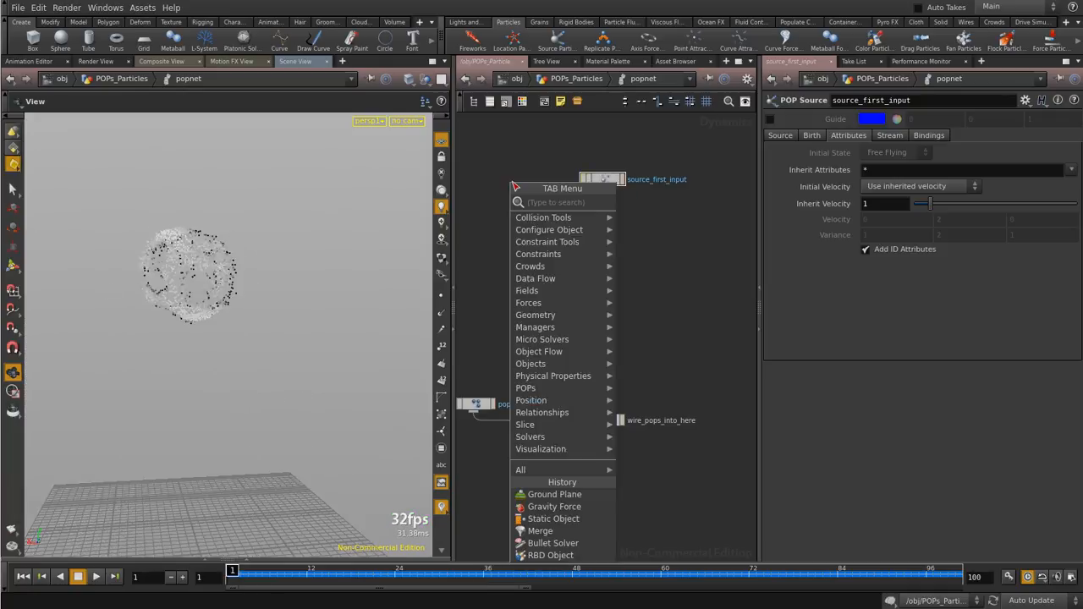
text(pop)
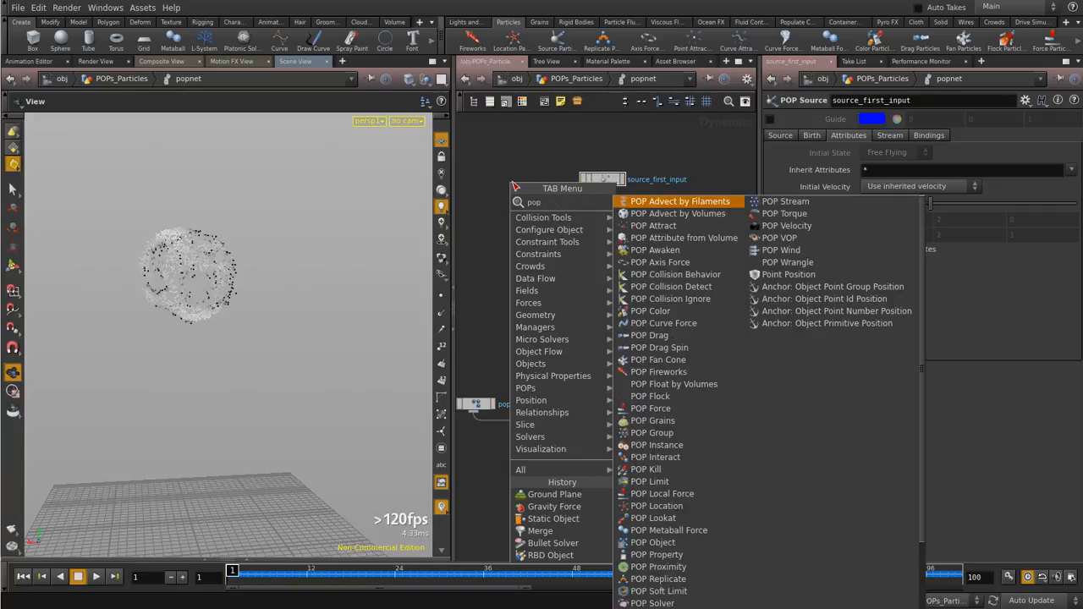
key(Escape)
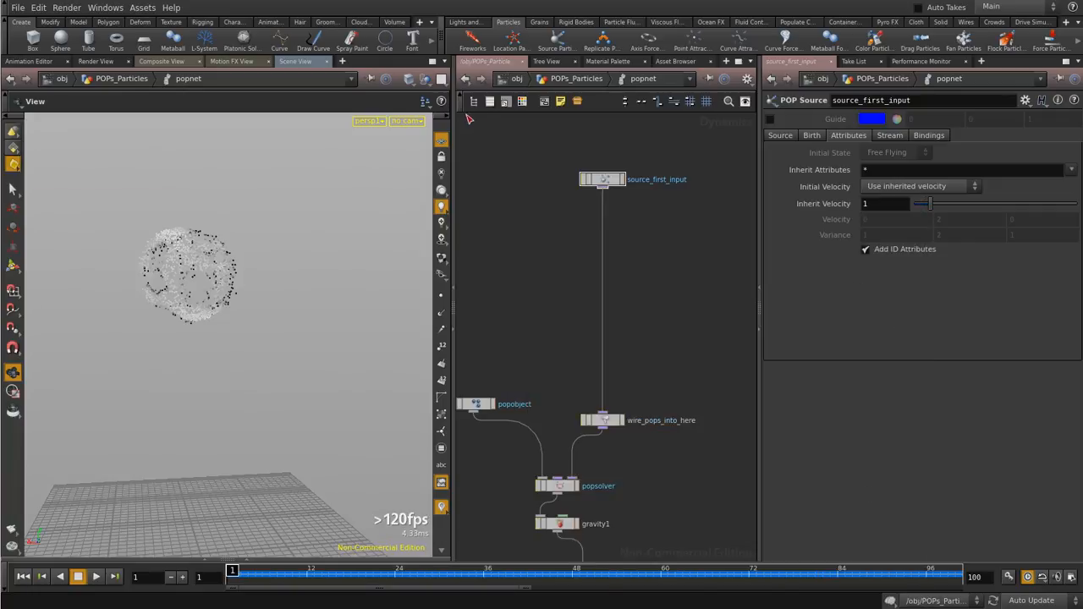
Search the node list for "pop", browse the available POP nodes and the POPs category, and close the list without adding one
key(Tab)
text(pop)
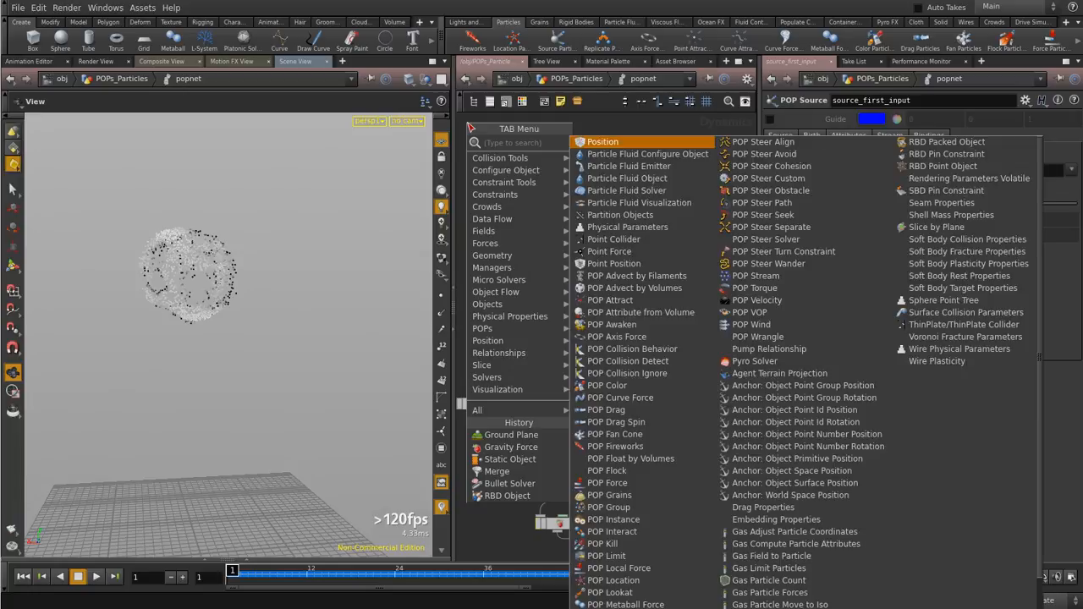
key(Down)
key(Down)
key(Down)
key(Down)
key(Down)
key(Down)
key(Down)
key(Down)
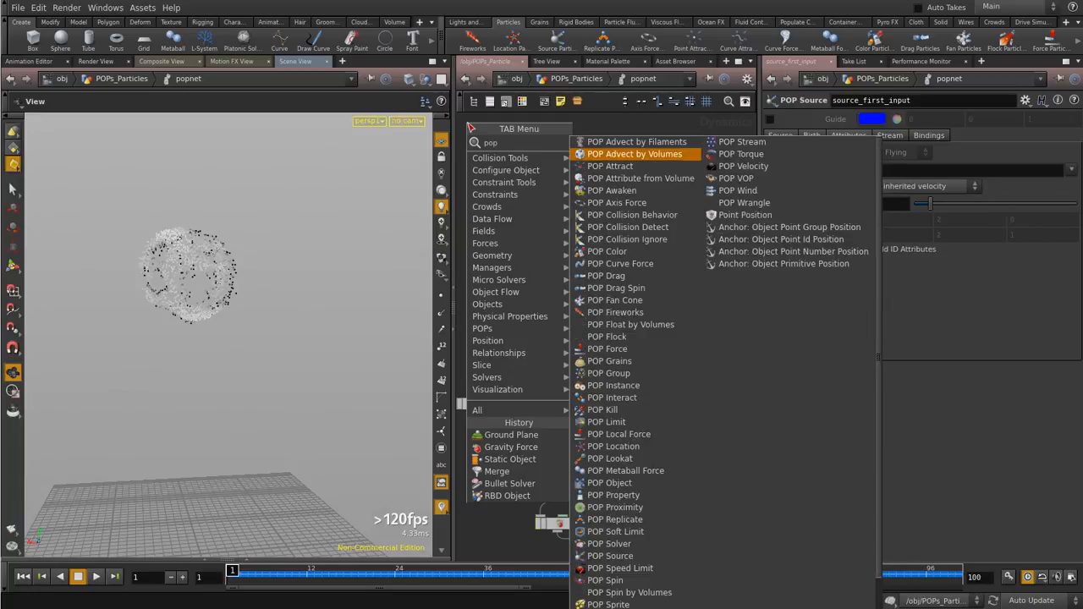
key(Down)
key(Down)
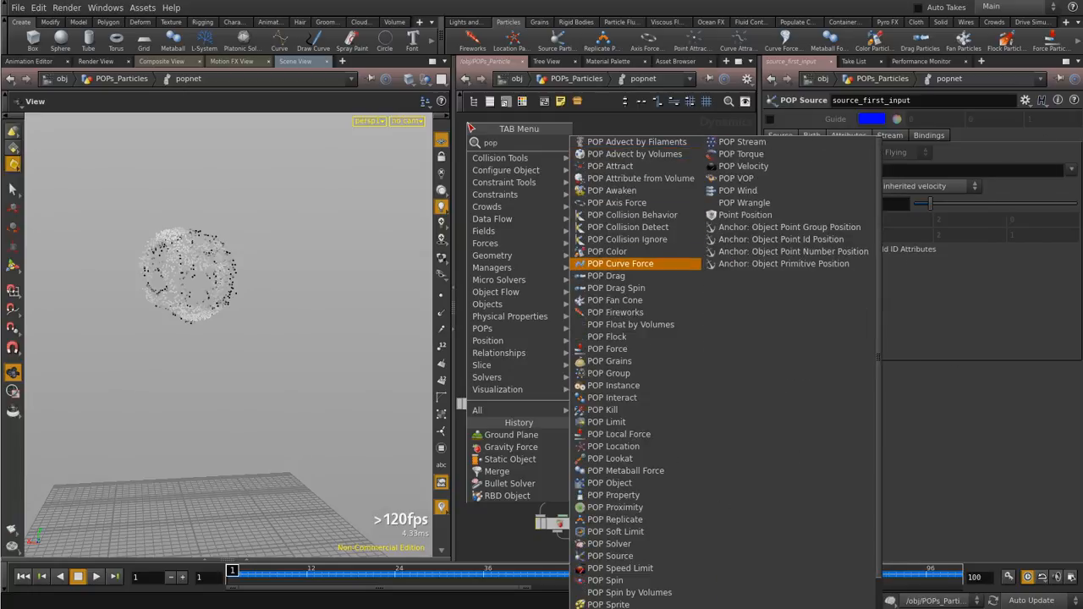
key(Up)
key(Up)
key(Up)
key(Up)
key(Up)
key(Up)
key(Up)
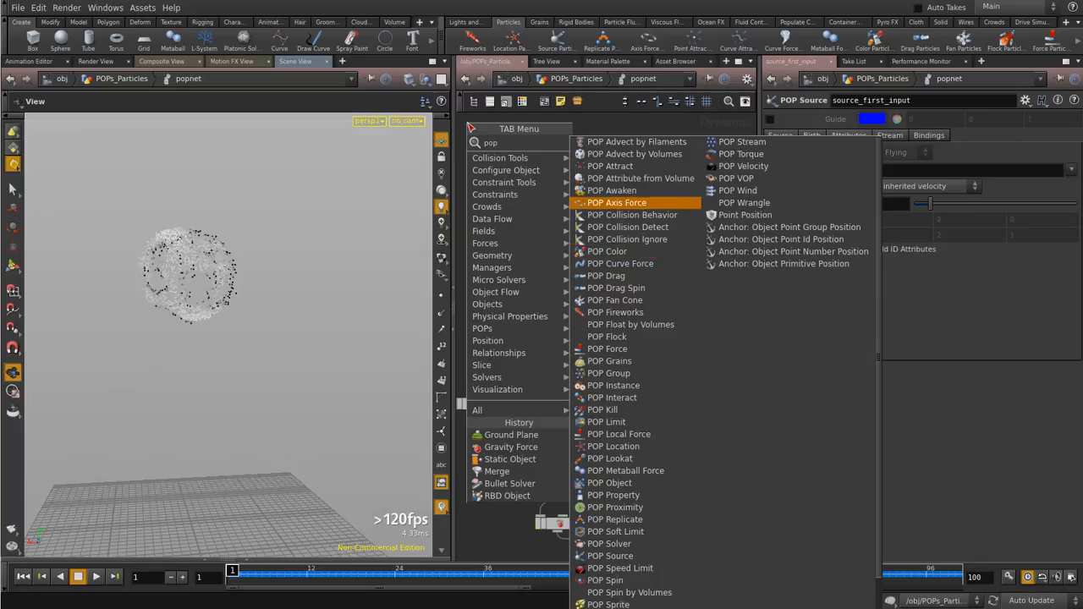
key(Up)
key(Up)
key(Up)
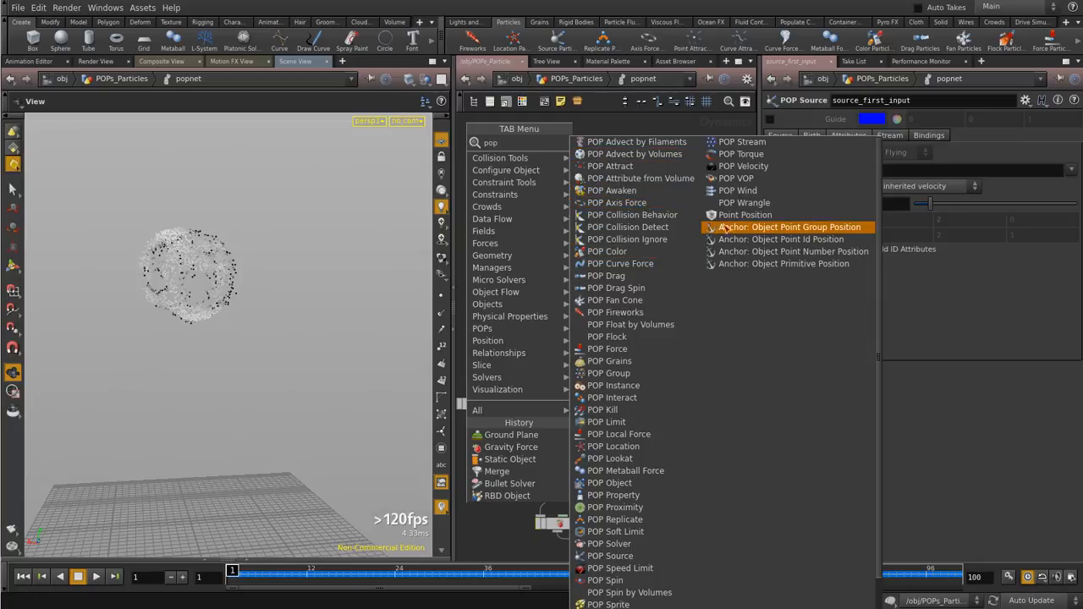
mouse_move(484, 329)
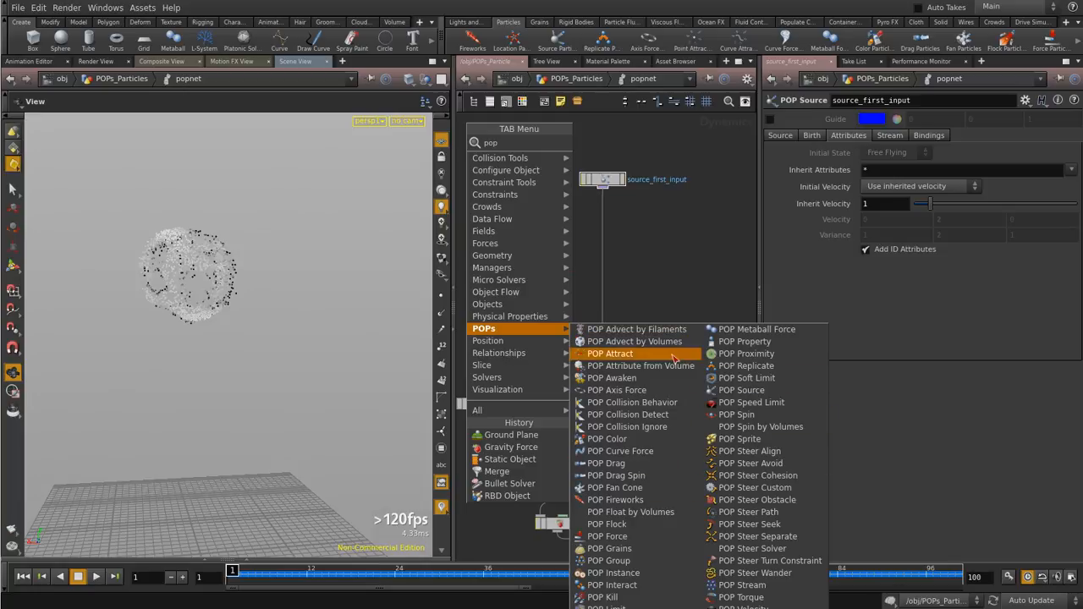
click(652, 225)
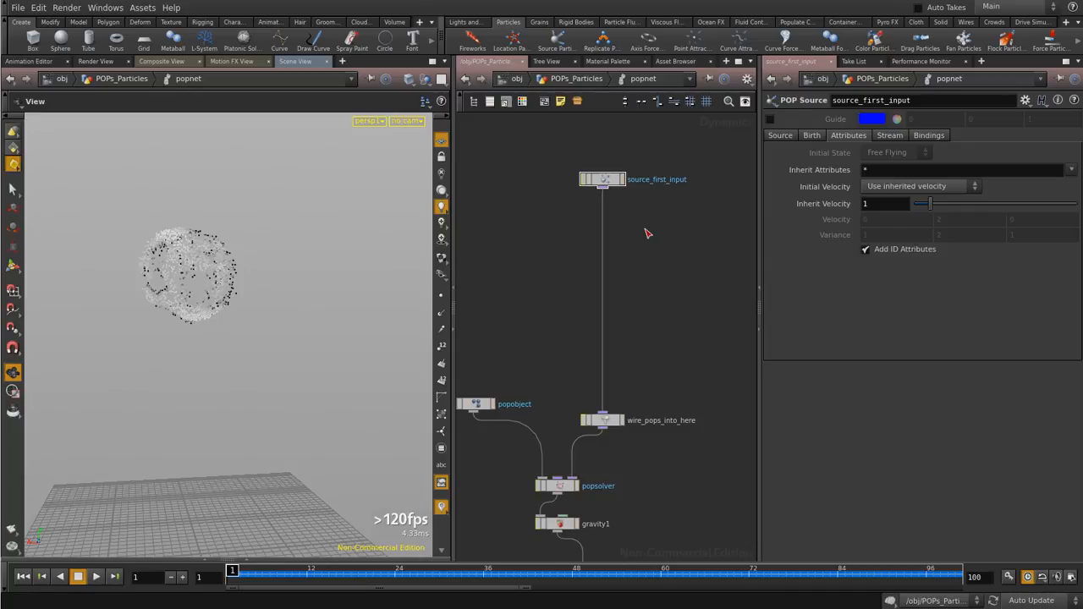
Add a POP Force node on the wire between source_first_input and wire_pops_into_here
key(Tab)
text(pop forc)
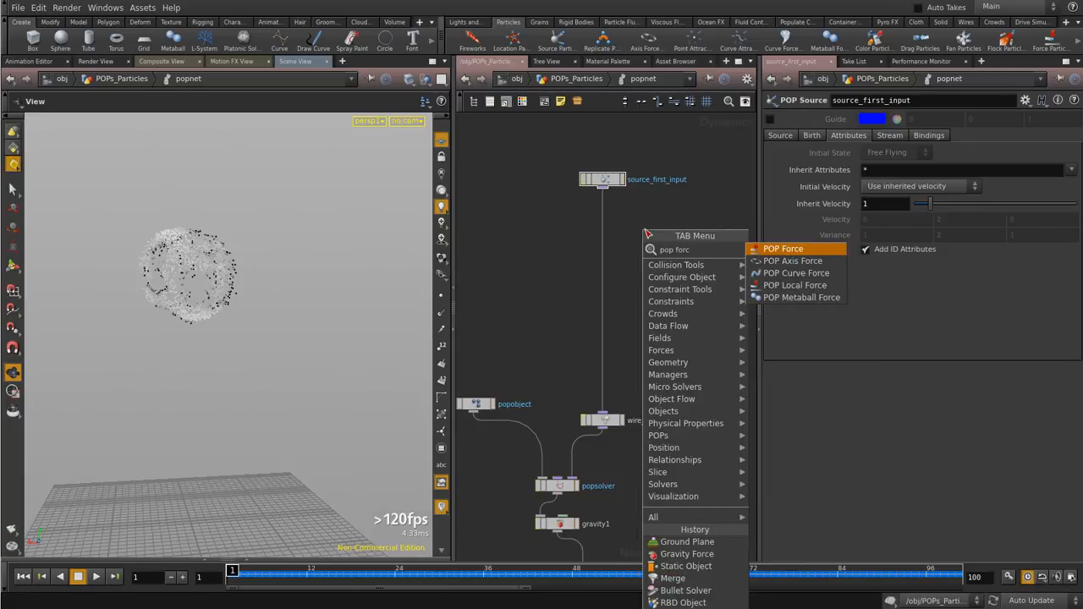
key(Return)
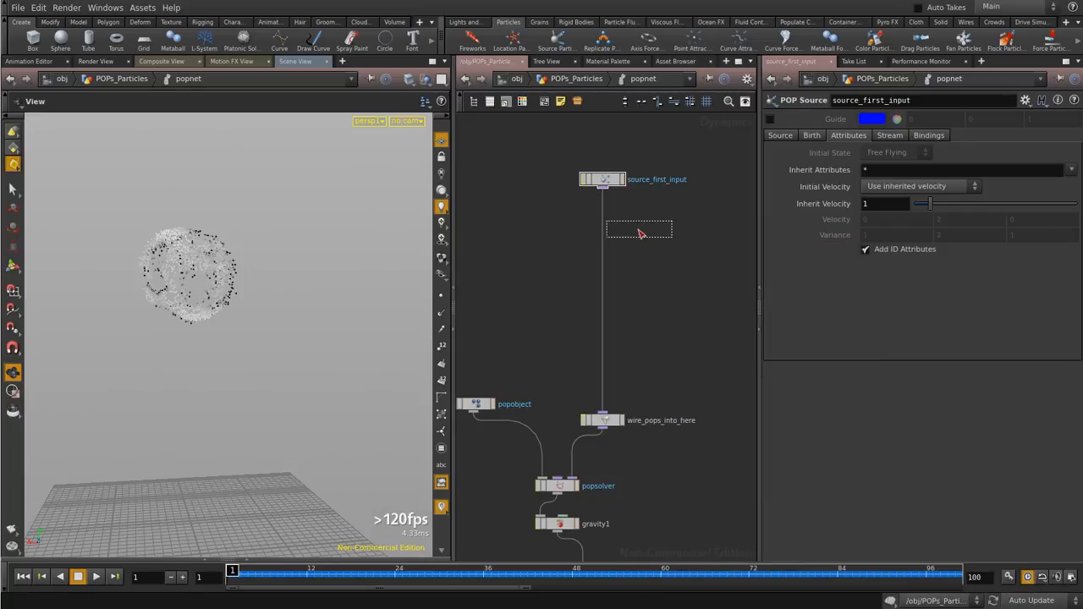
click(605, 228)
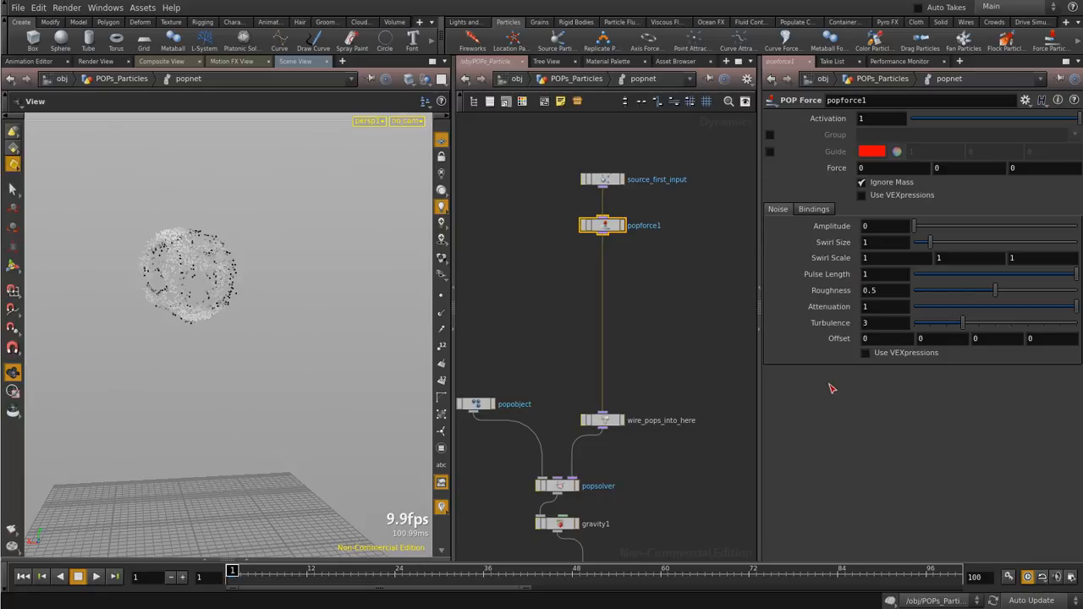
Set popforce1's noise amplitude to 1, play the simulation, and view the particles from farther away
click(879, 230)
key(Return)
click(95, 576)
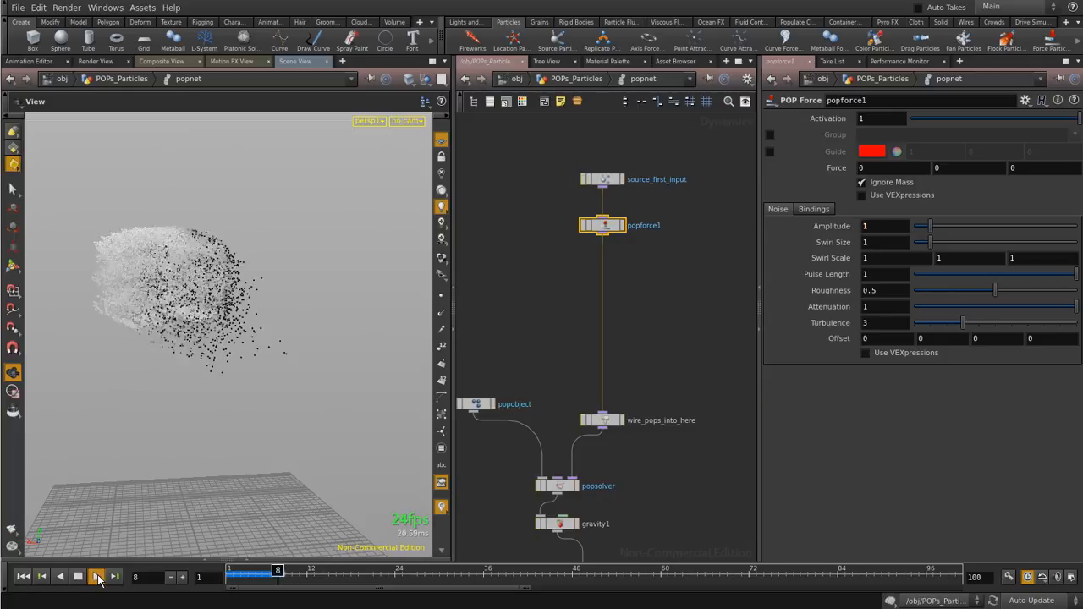
drag(251, 228, 242, 496)
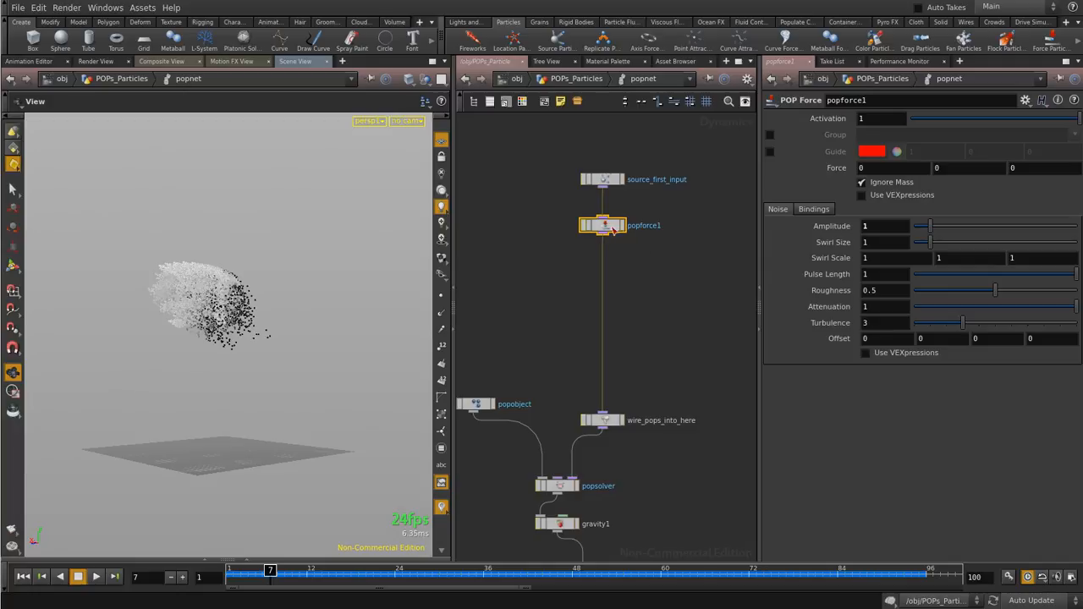
Bypass the pointvop1 and point1 nodes in POPs_Particles, and return inside popnet
click(591, 80)
scroll(639, 322, down, 5)
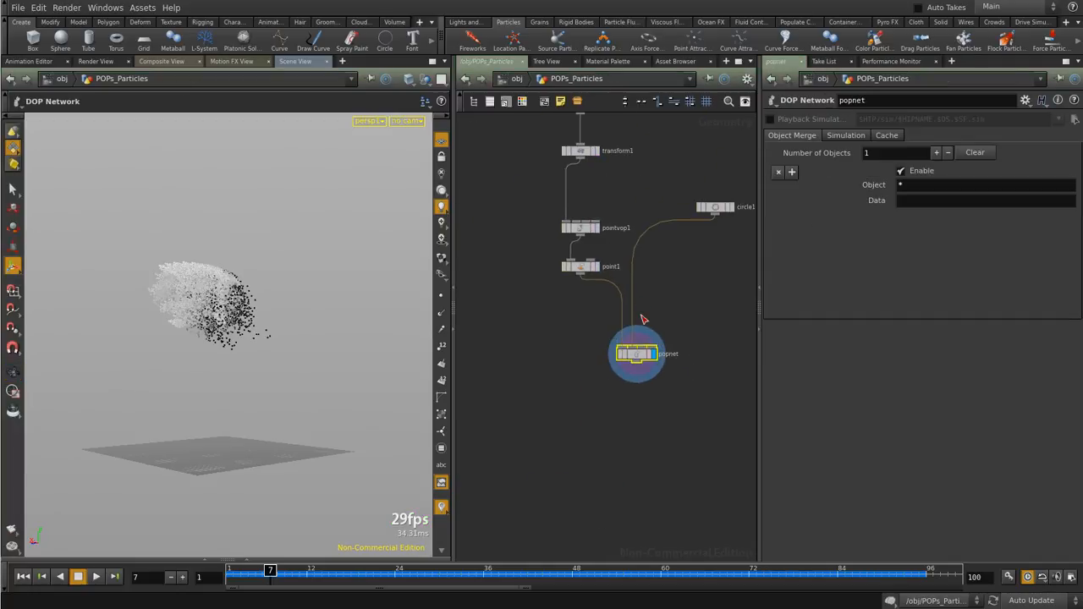
scroll(596, 216, up, 4)
drag(622, 197, 504, 380)
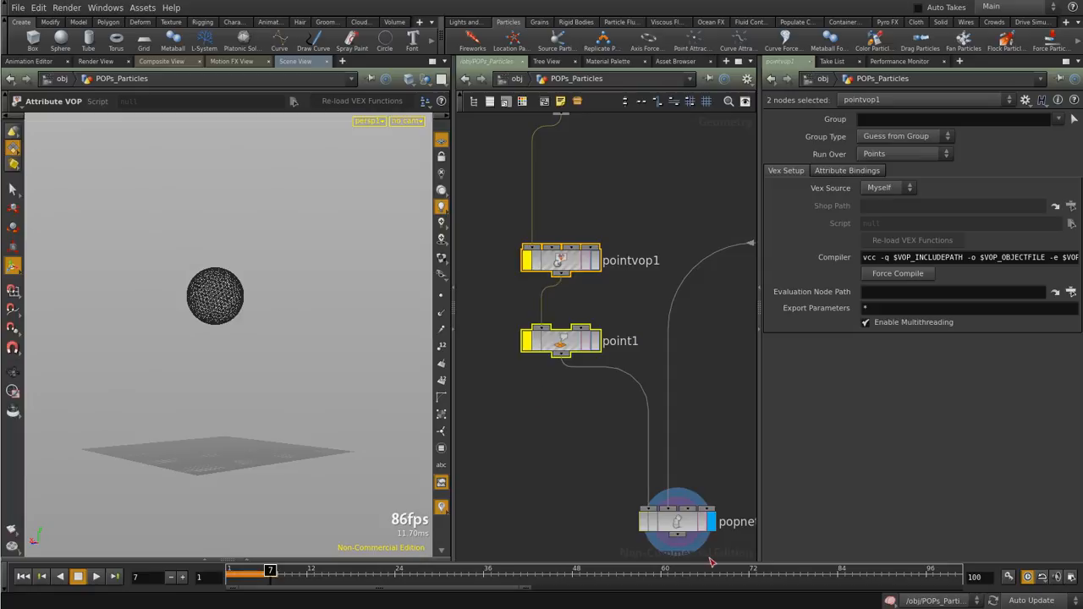
double_click(682, 520)
scroll(591, 309, up, 2)
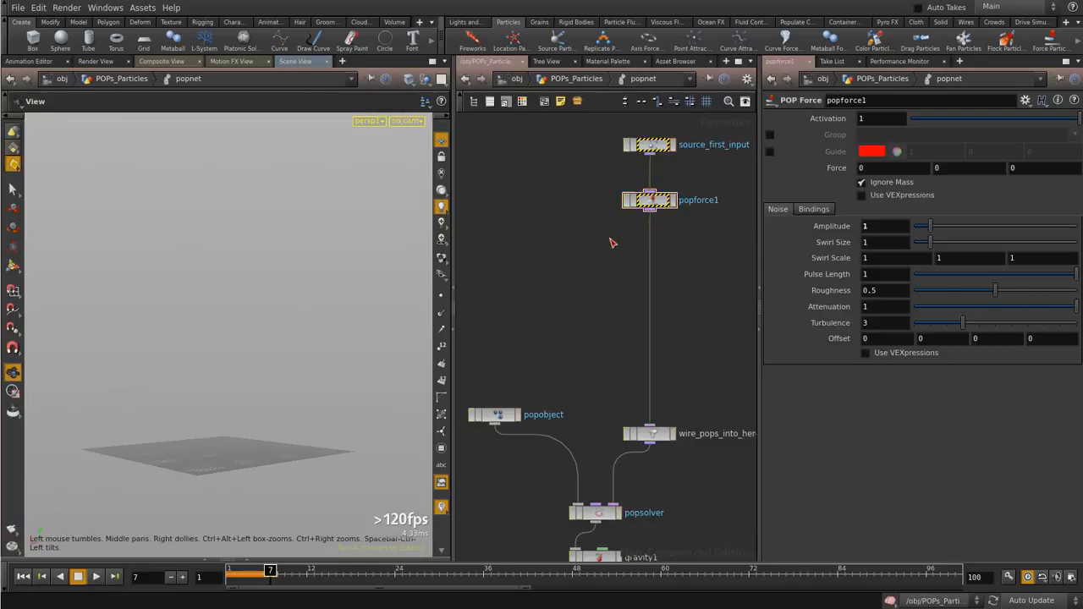
Try Add to inherited velocity as source_first_input's initial velocity, and restore Use inherited velocity
click(651, 147)
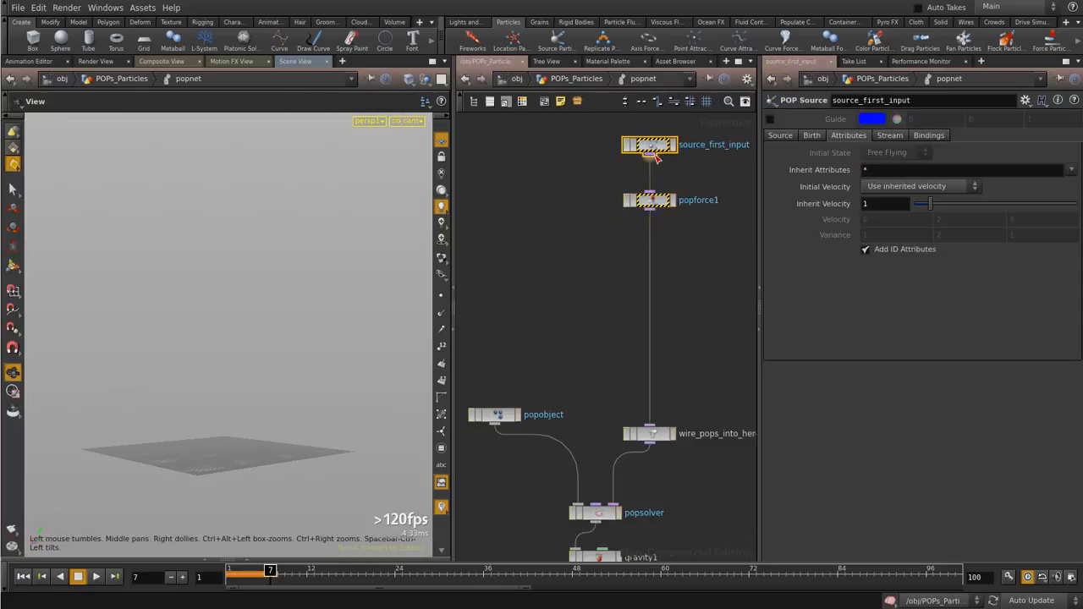
click(921, 186)
click(913, 210)
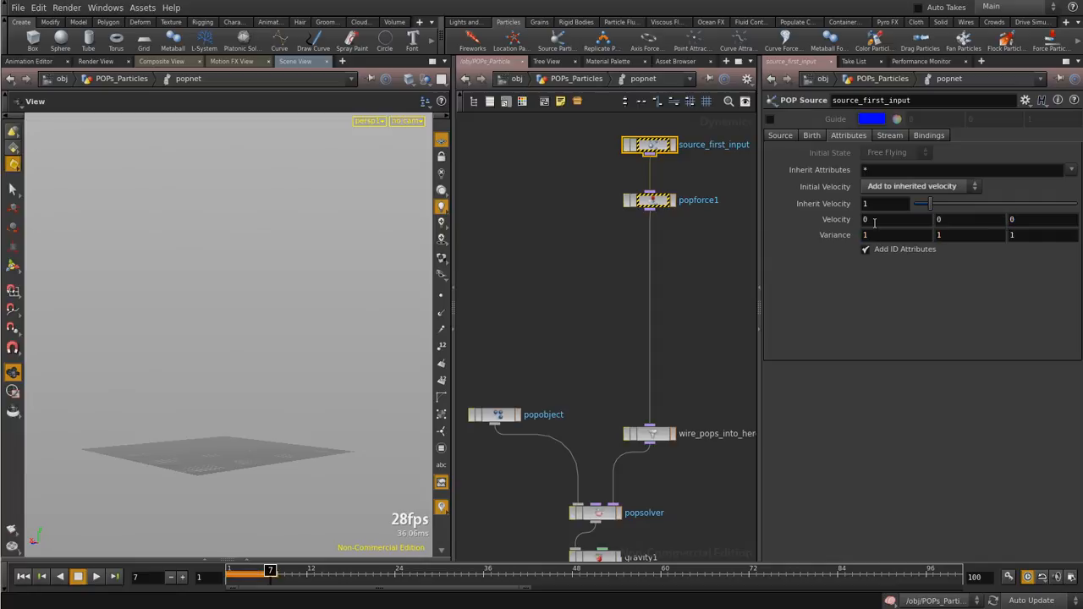
click(892, 186)
click(898, 201)
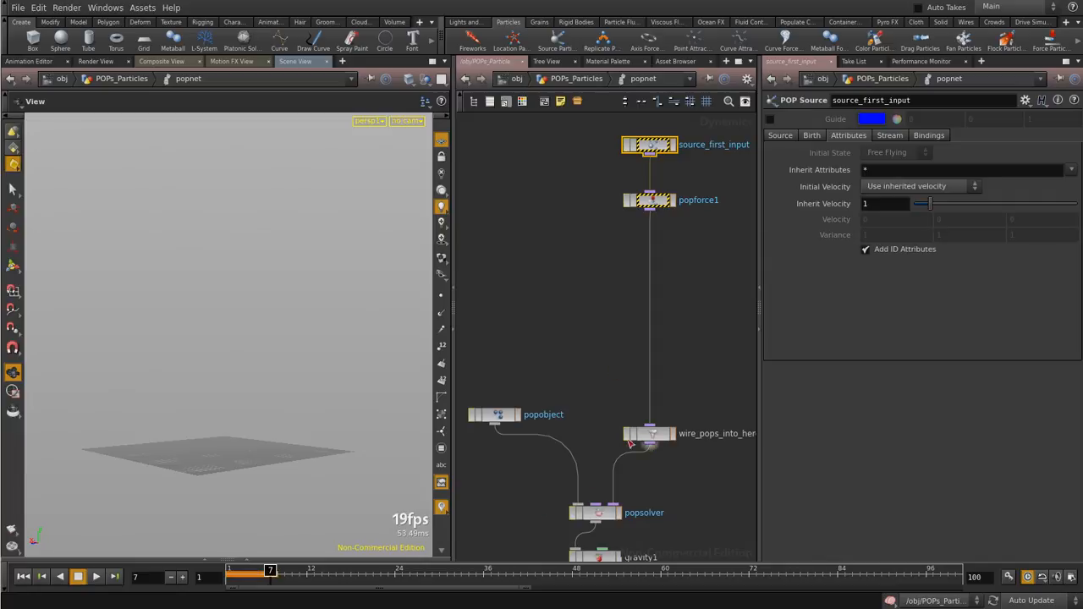
Clear the Cd emission attribute in source_first_input's source settings
middle_drag(631, 390, 606, 271)
middle_drag(648, 176, 649, 365)
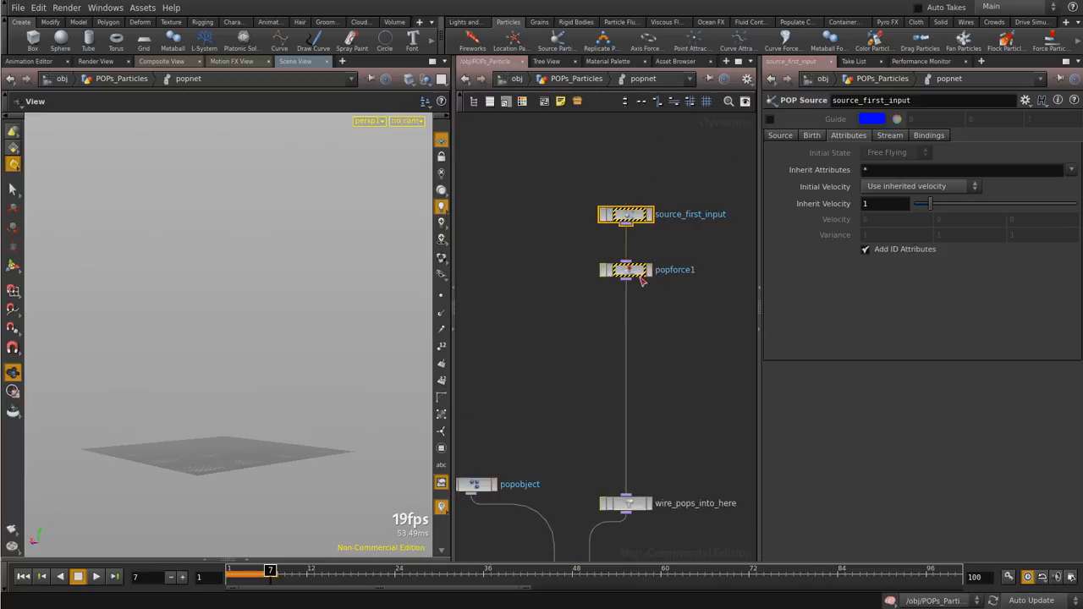
click(636, 272)
click(634, 215)
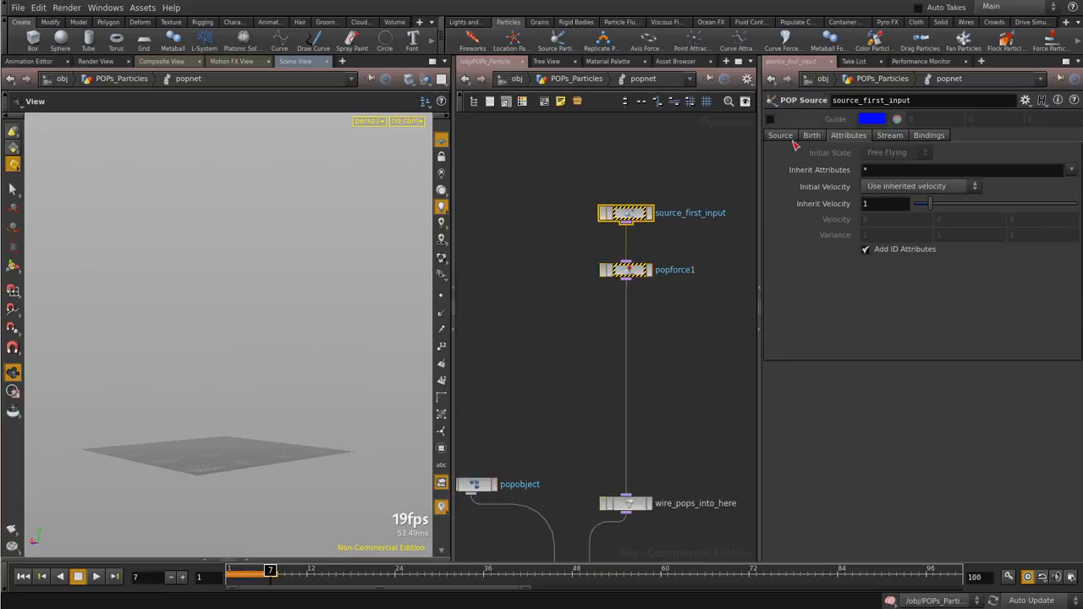
click(790, 138)
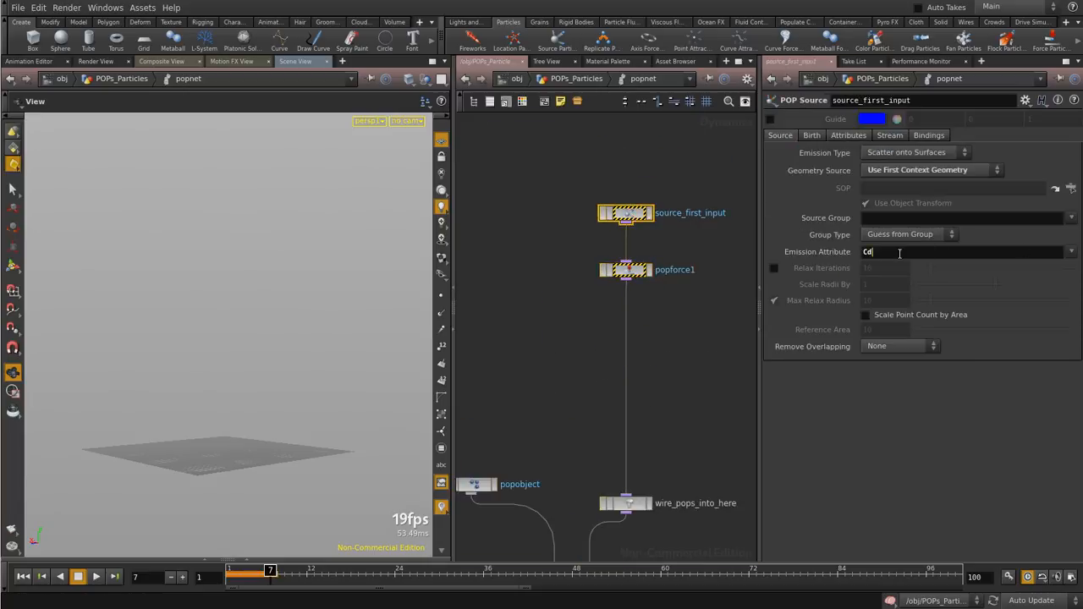
key(Return)
ctrl+middle_click(840, 257)
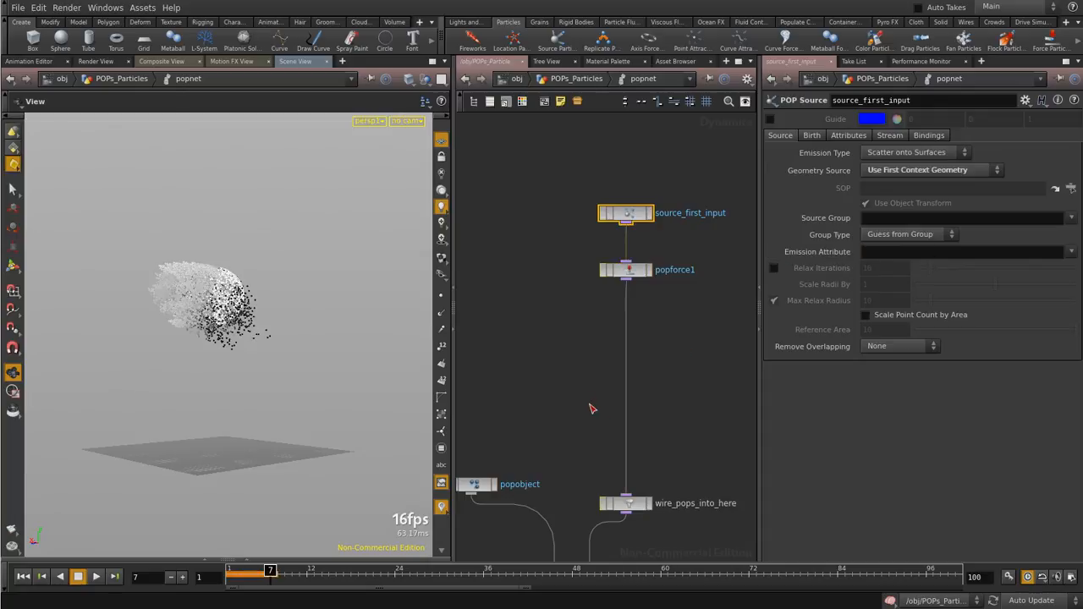
Rewind the simulation to frame 1, play it with popforce1's noise, and stop it near the end of the range
click(626, 270)
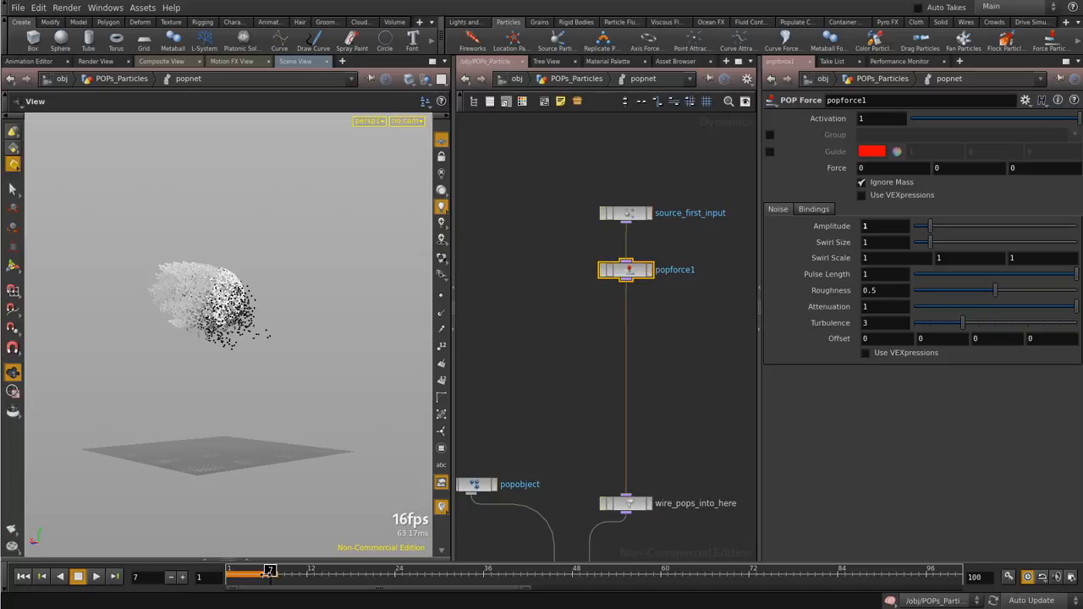
drag(251, 571, 230, 571)
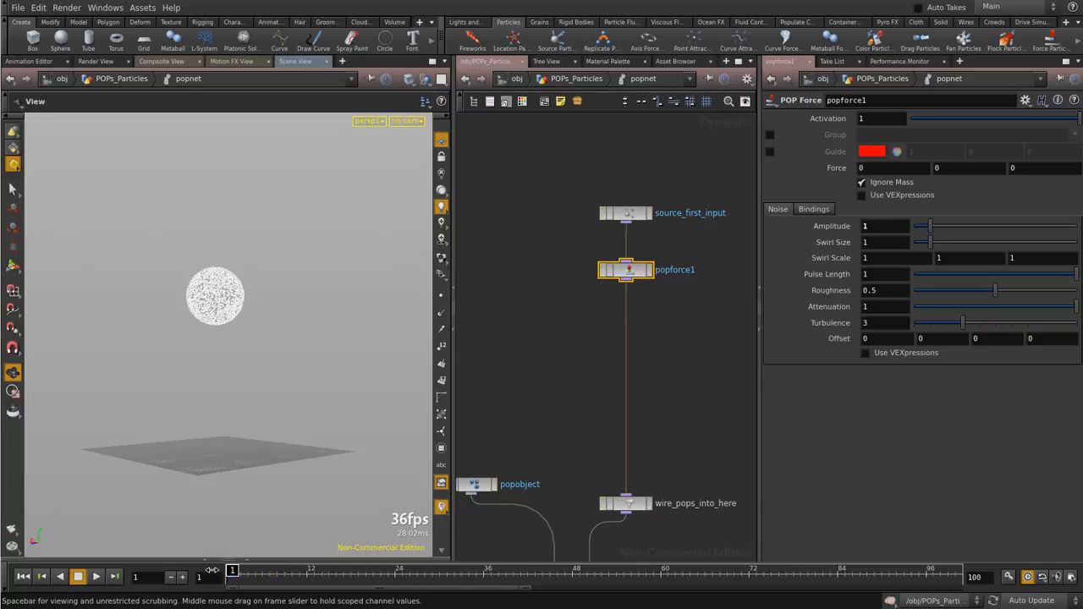
click(96, 577)
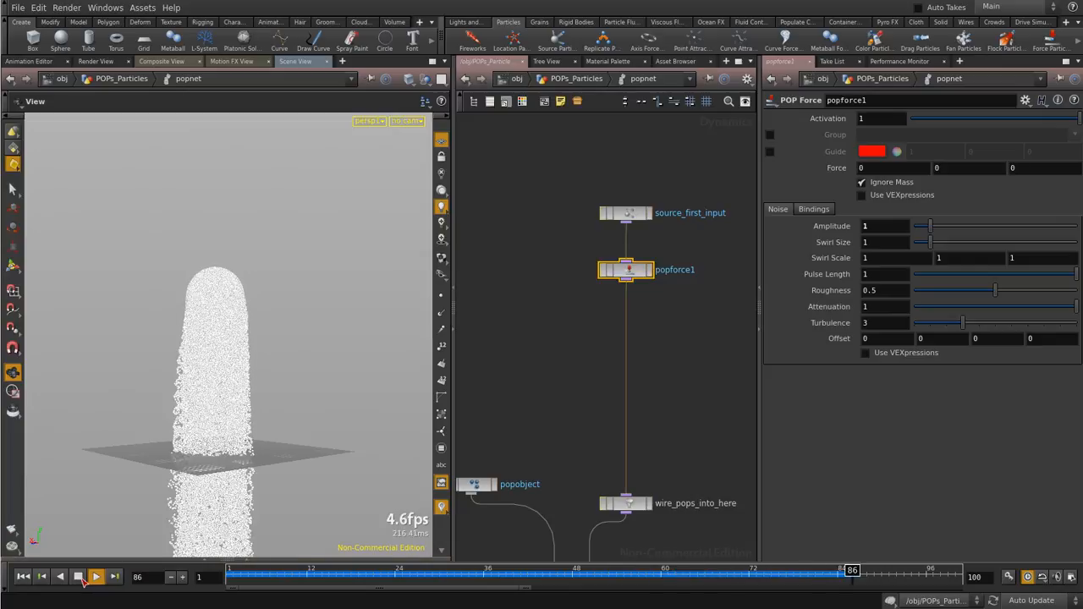
click(80, 576)
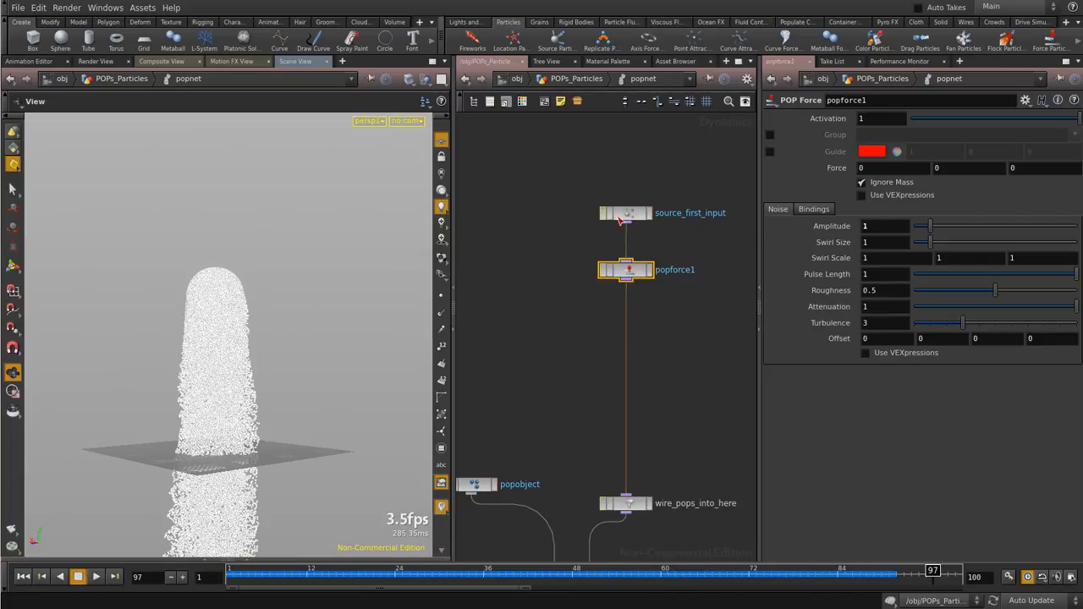
Set source_first_input's constant birth rate to 1000 and replay the simulation from the first frame
click(626, 214)
click(812, 136)
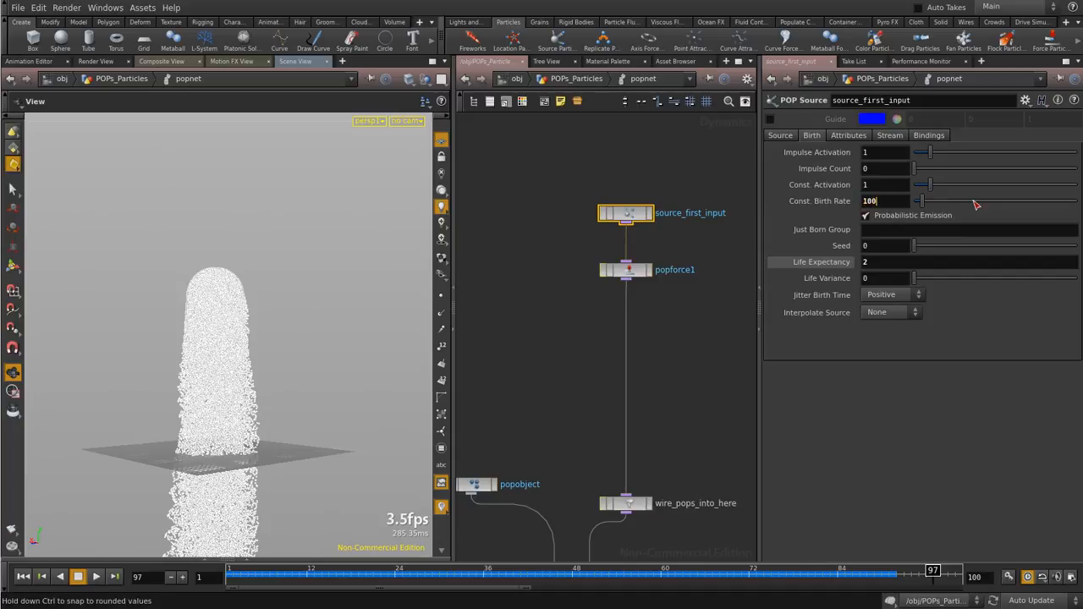
key(Return)
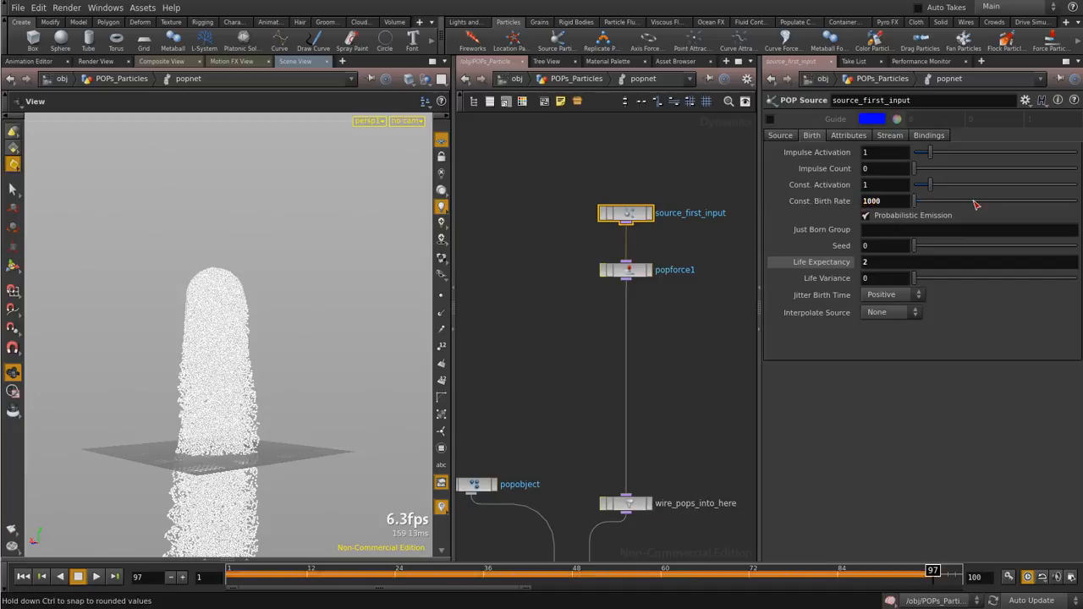
click(23, 577)
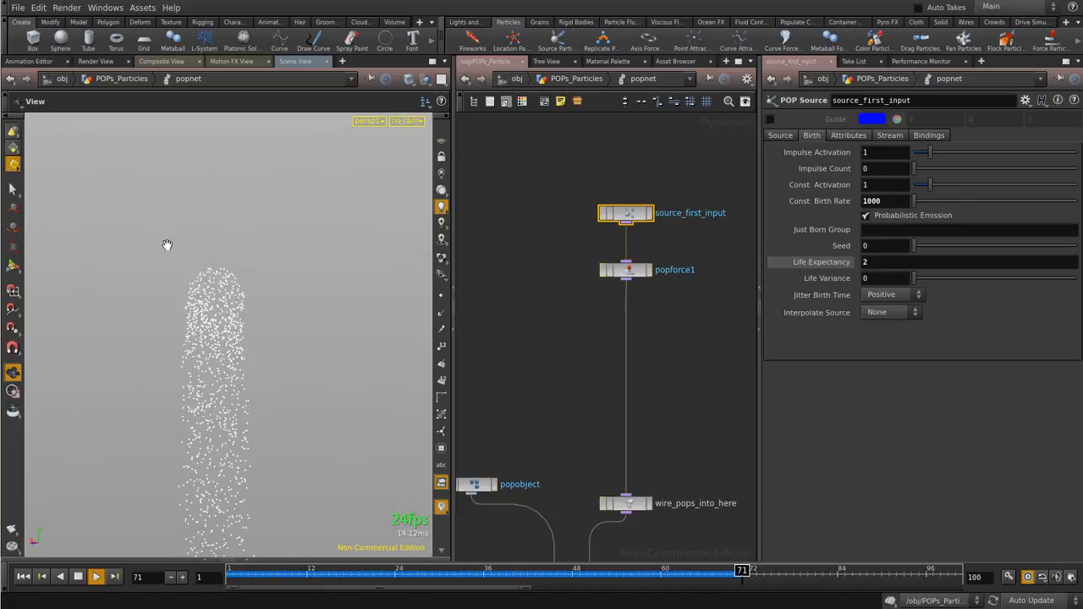
Set popforce1's noise amplitude to 0, watch the particles fall without noise, and stop the playback
click(622, 275)
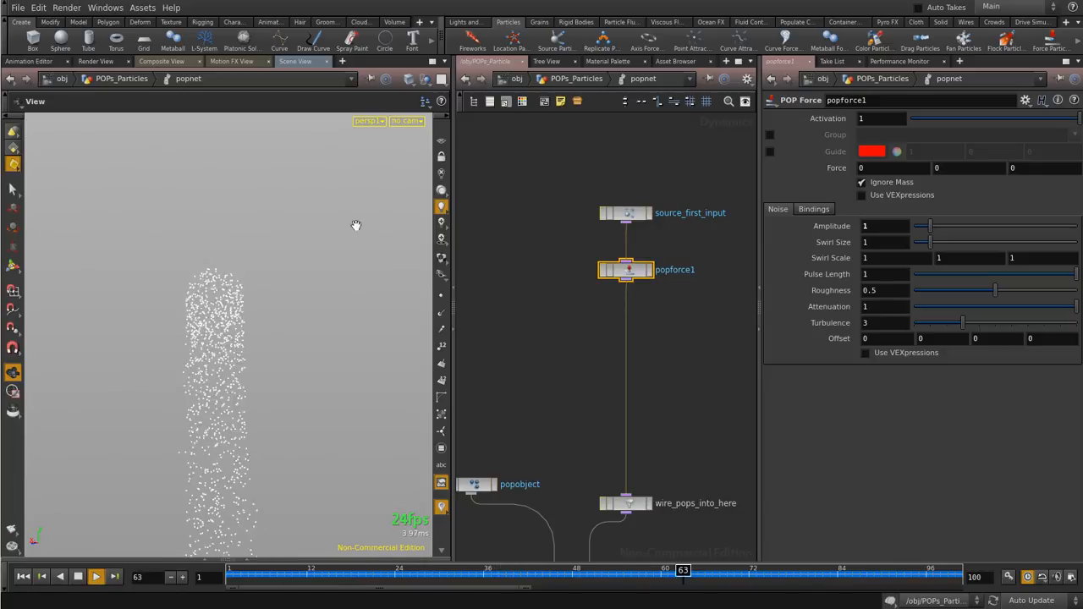
double_click(867, 226)
text(0)
key(Return)
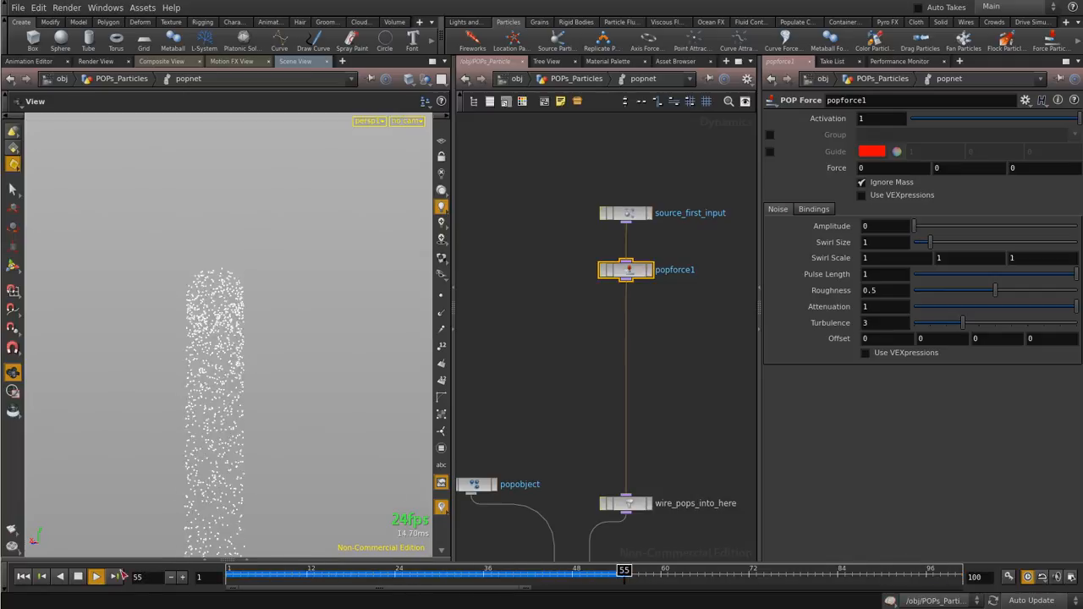
click(78, 578)
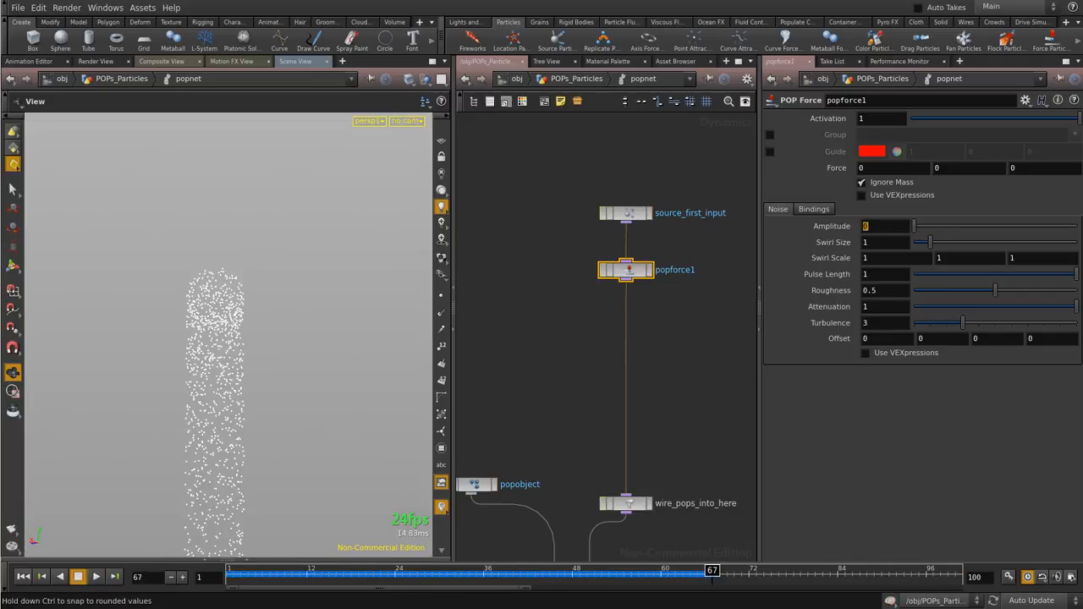
Set popforce1's noise amplitude to 1, reset the simulation to frame 1, and set the swirl size to 5
text(1)
key(Return)
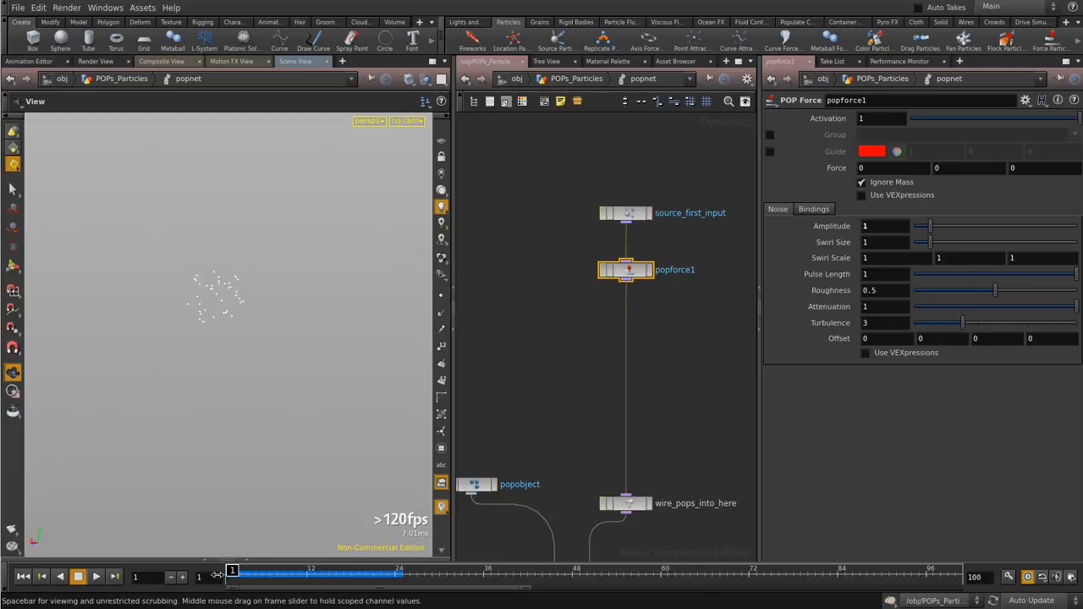
double_click(865, 244)
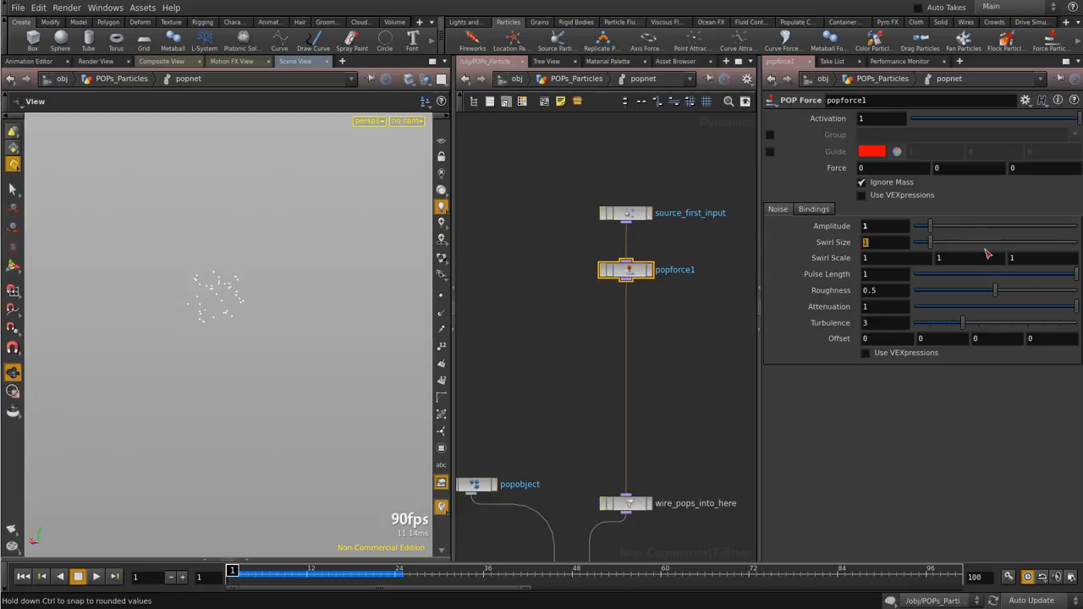
text(5)
key(Return)
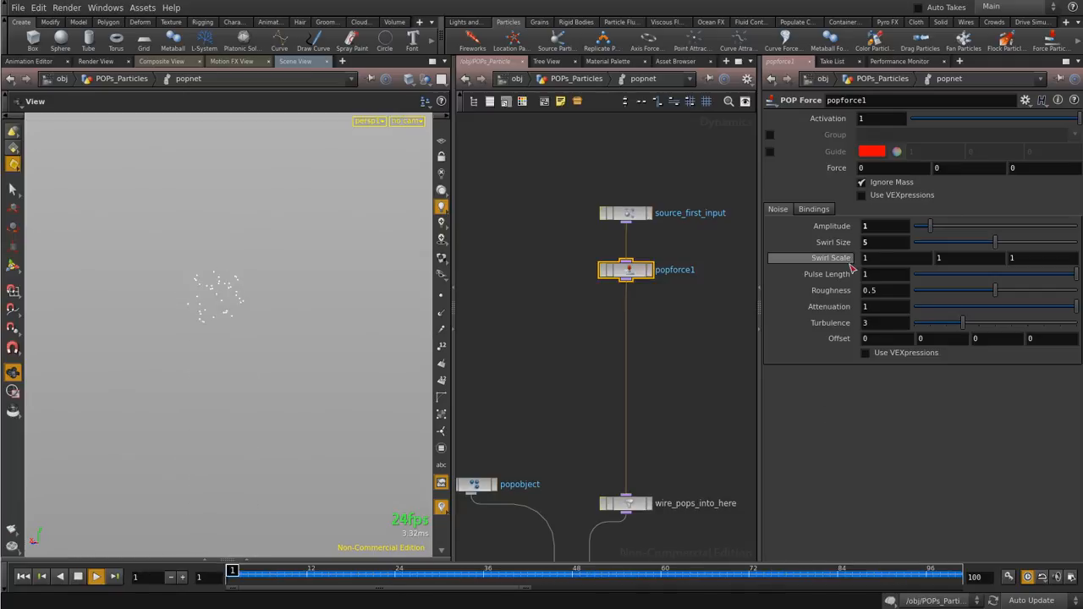
Set popforce1's swirl scale to 0.8 on all three axes and its attenuation to 5
middle_drag(852, 263, 826, 264)
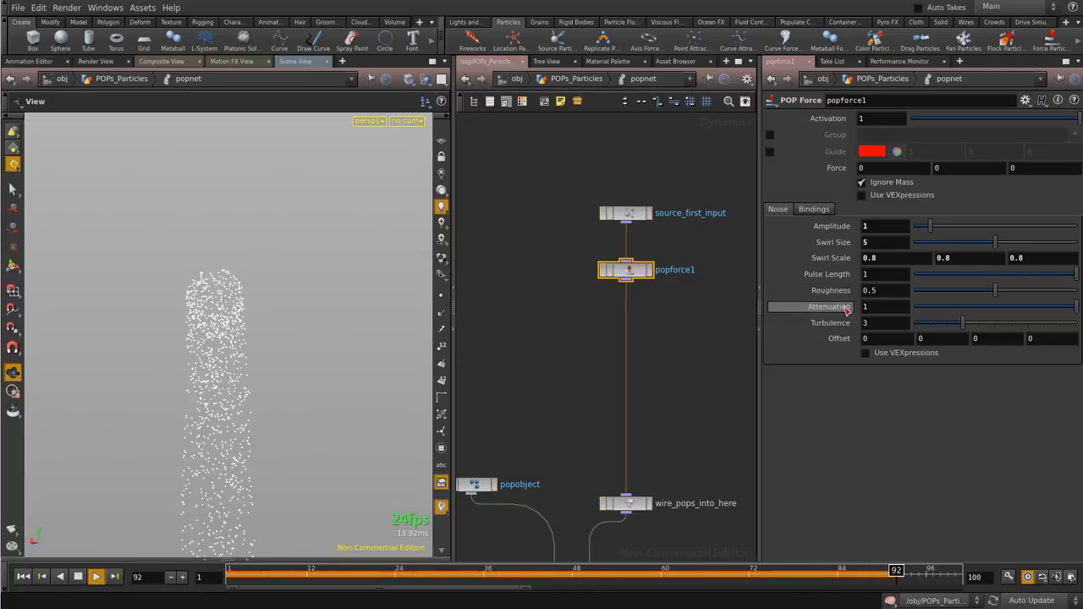
drag(1029, 310, 1005, 307)
text(5)
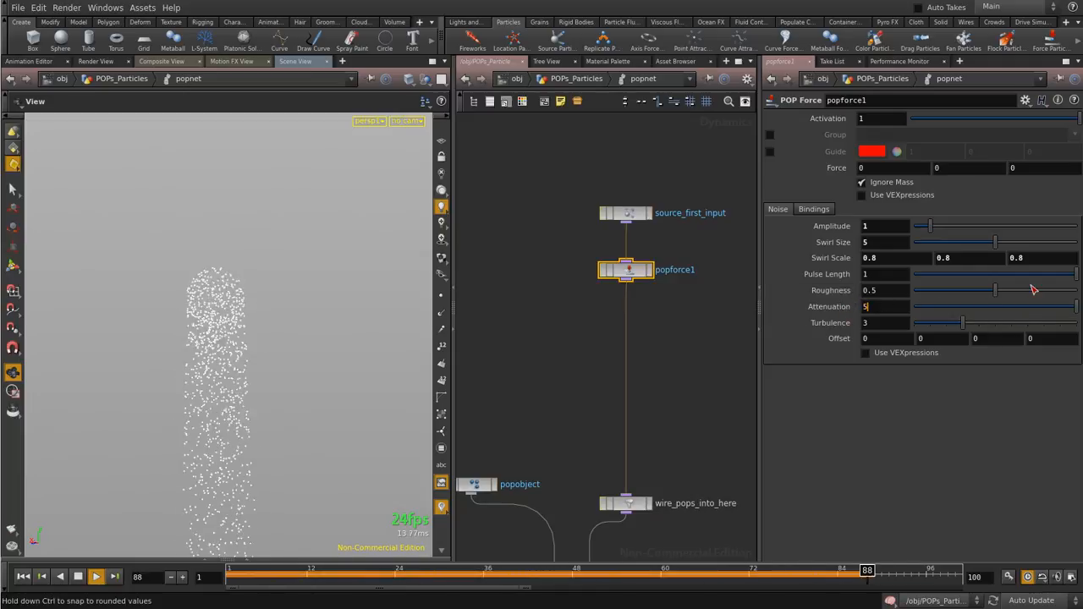
key(Return)
key(Escape)
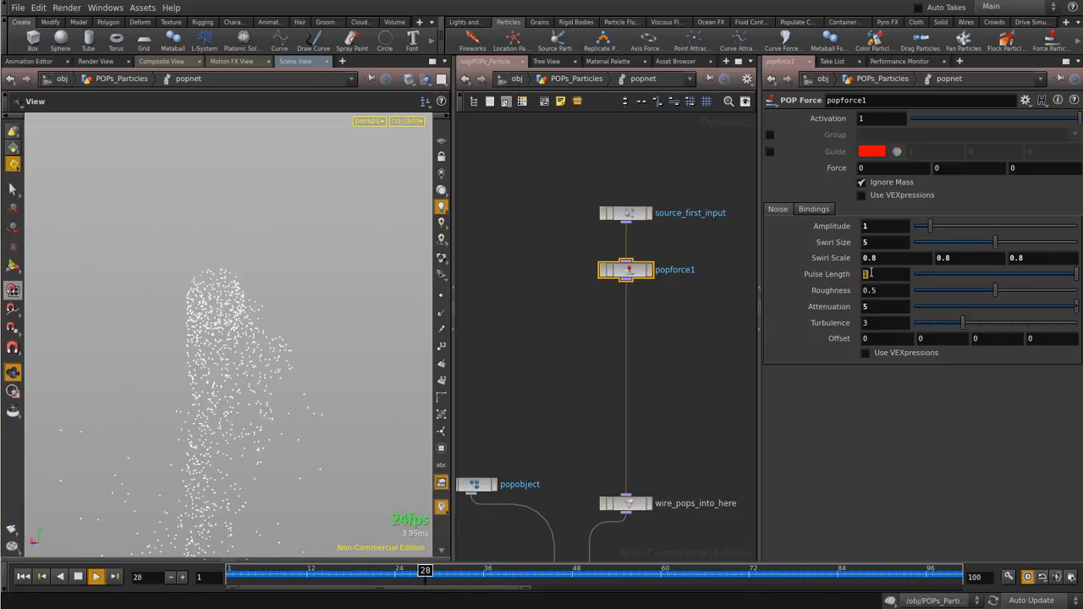
Try a pulse length of 0.5 on popforce1's noise, and reduce it to 0.25
text(5)
key(Return)
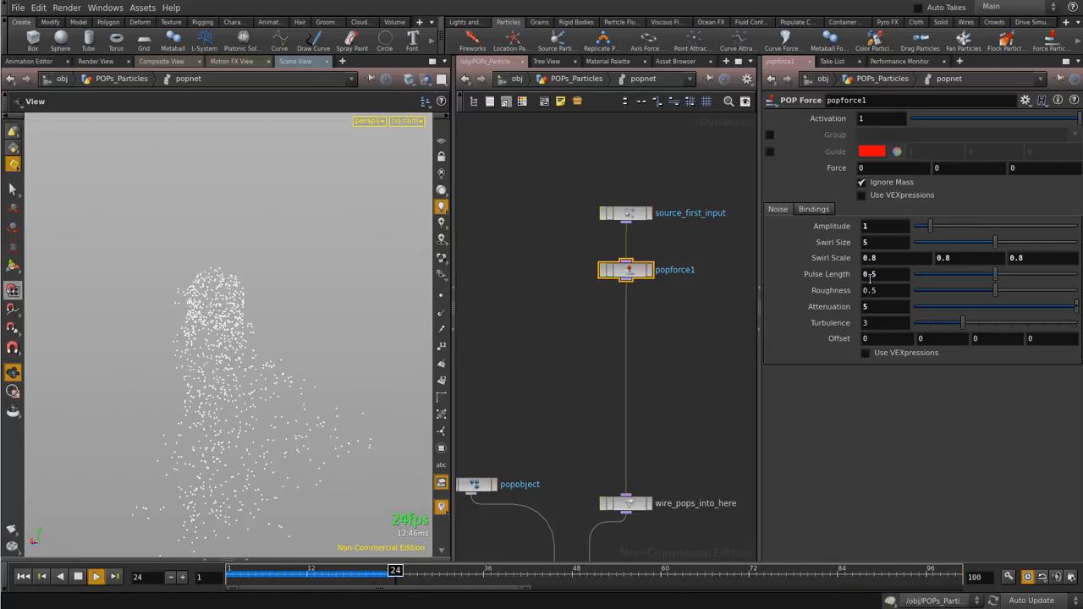
key(BackSpace)
text(25)
key(Return)
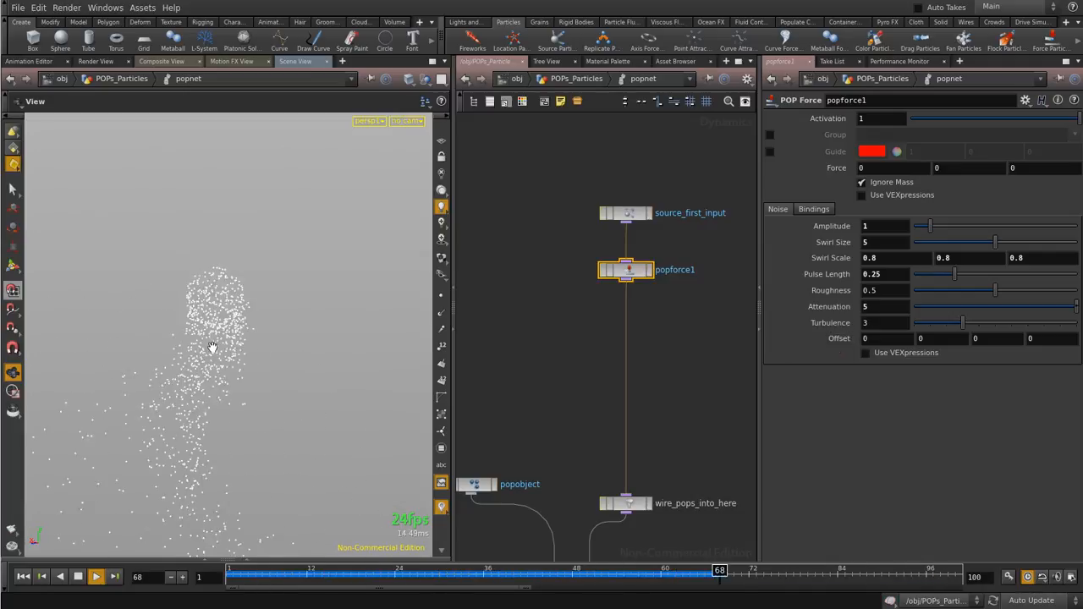
Stop the playback and scrub the timeline to examine the particle stream from farther away, ending at frame 11
click(79, 577)
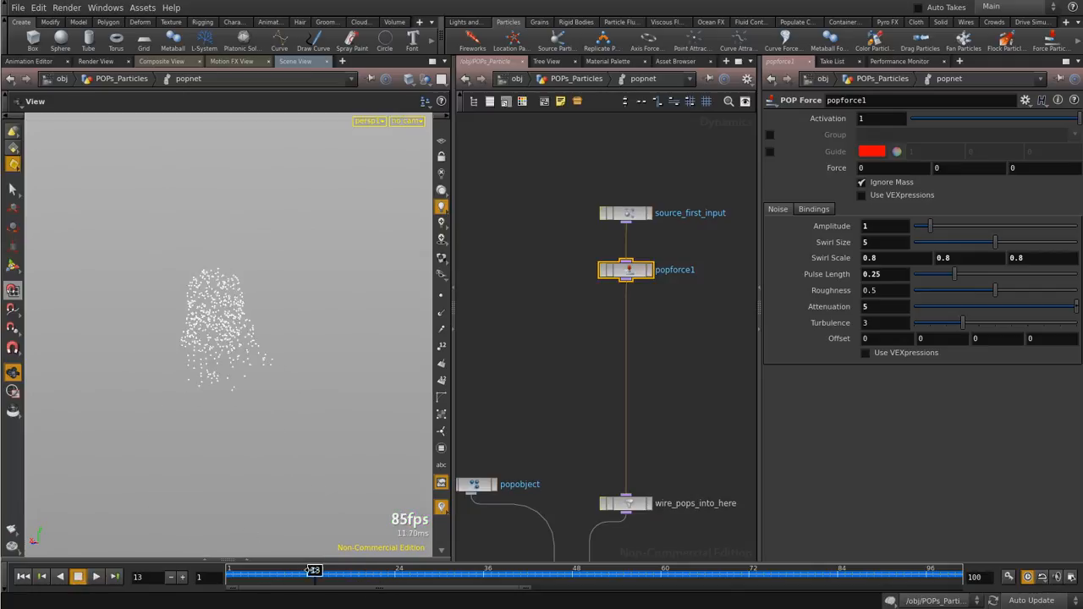
mouse_move(468, 570)
mouse_down()
mouse_move(766, 571)
mouse_move(382, 568)
mouse_move(661, 569)
mouse_up()
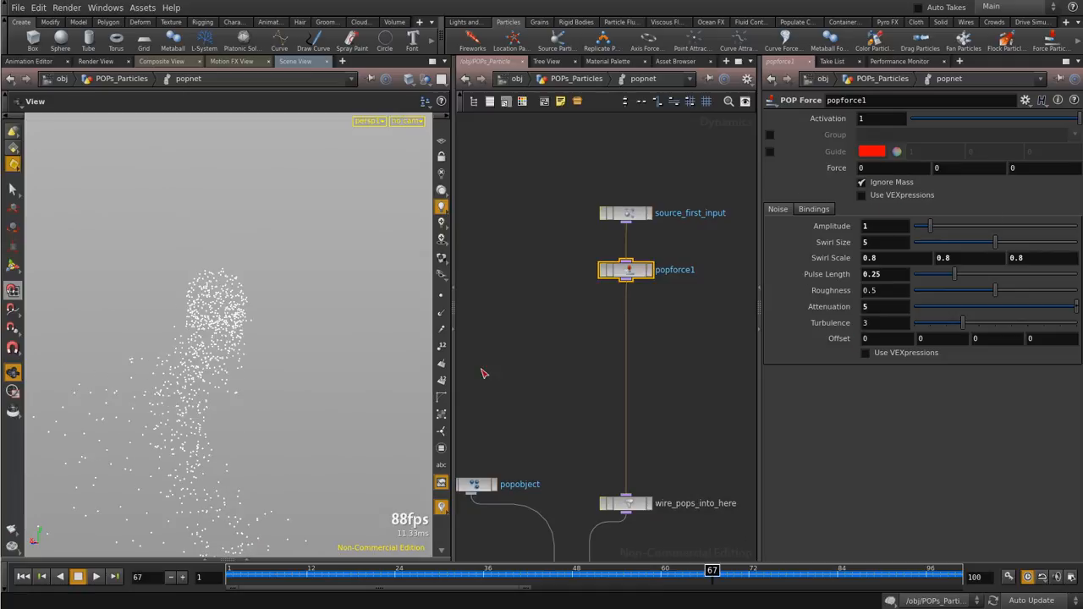
drag(241, 372, 247, 235)
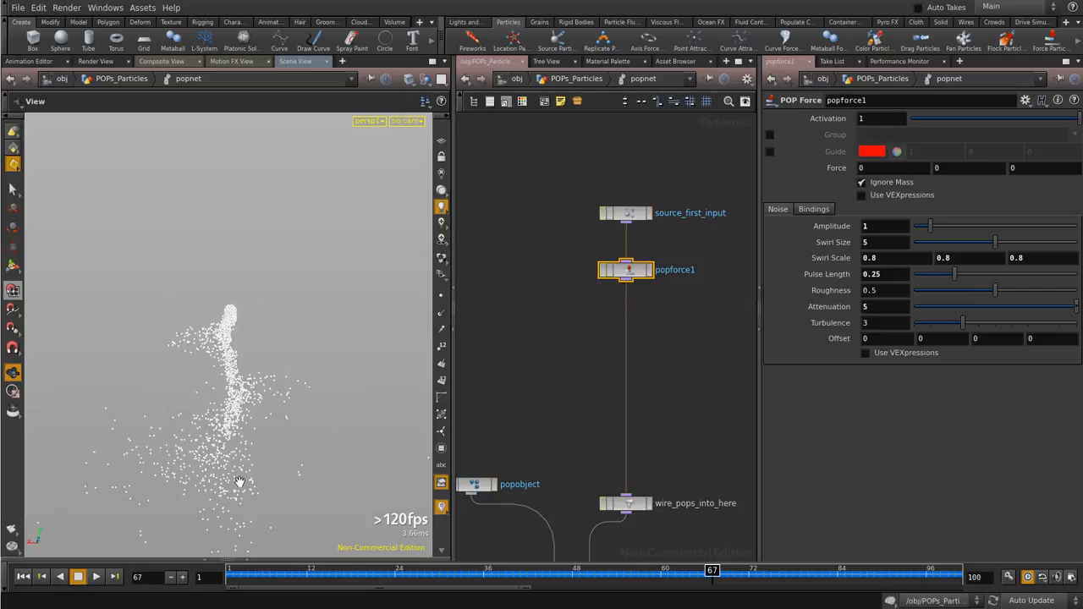
drag(229, 571, 292, 571)
Turn on popforce1's guide and frame its force lines around the particles at close range
click(769, 152)
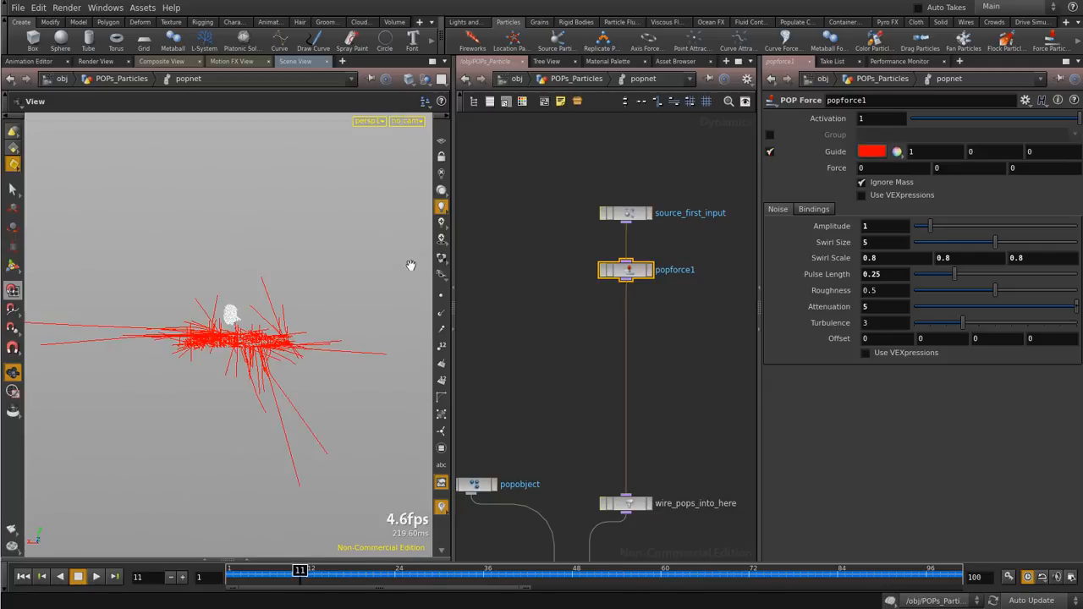
right_drag(279, 304, 208, 295)
drag(209, 296, 364, 257)
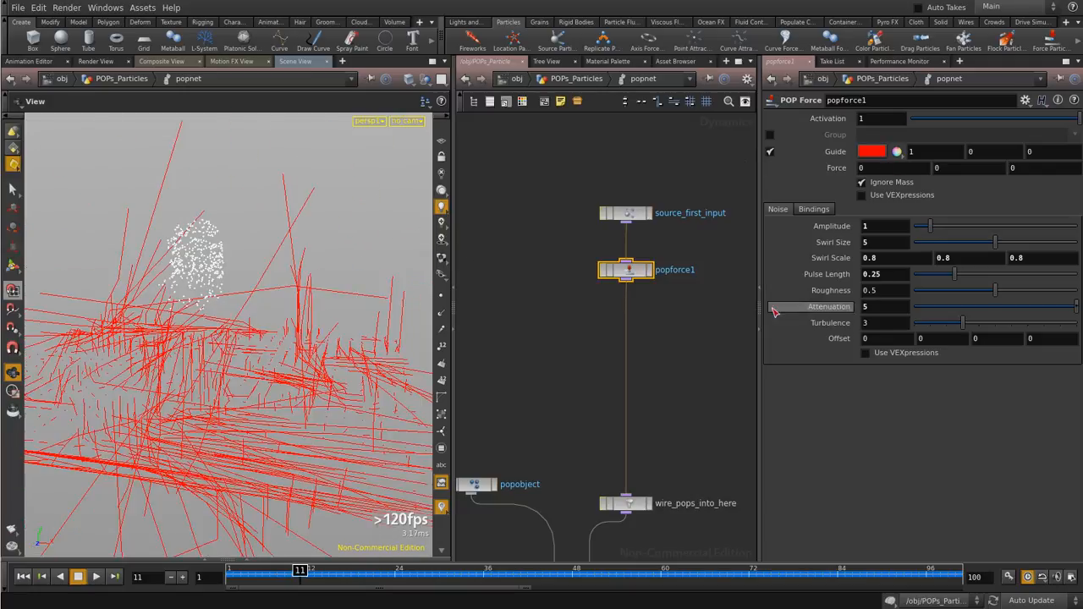
Lower popforce1's swirl size to 0.25 and restore its swirl scale to 1 on all axes
drag(1004, 244, 918, 251)
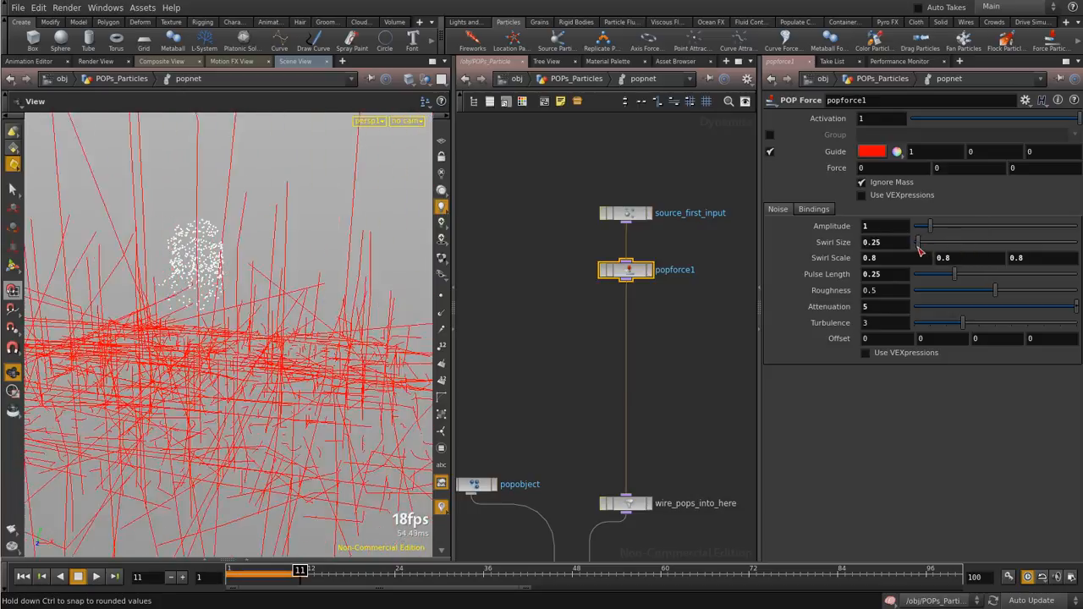
middle_drag(848, 264, 748, 265)
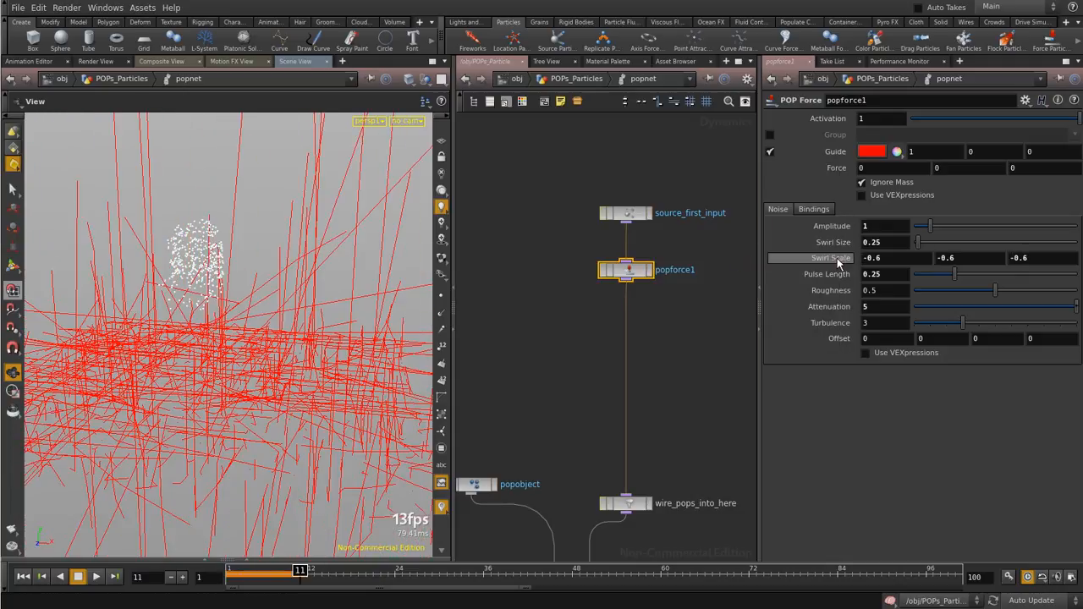
middle_drag(829, 258, 925, 258)
Set popforce1's pulse length to 0.908, its roughness to 0.629 and its attenuation to 1
drag(956, 279, 926, 310)
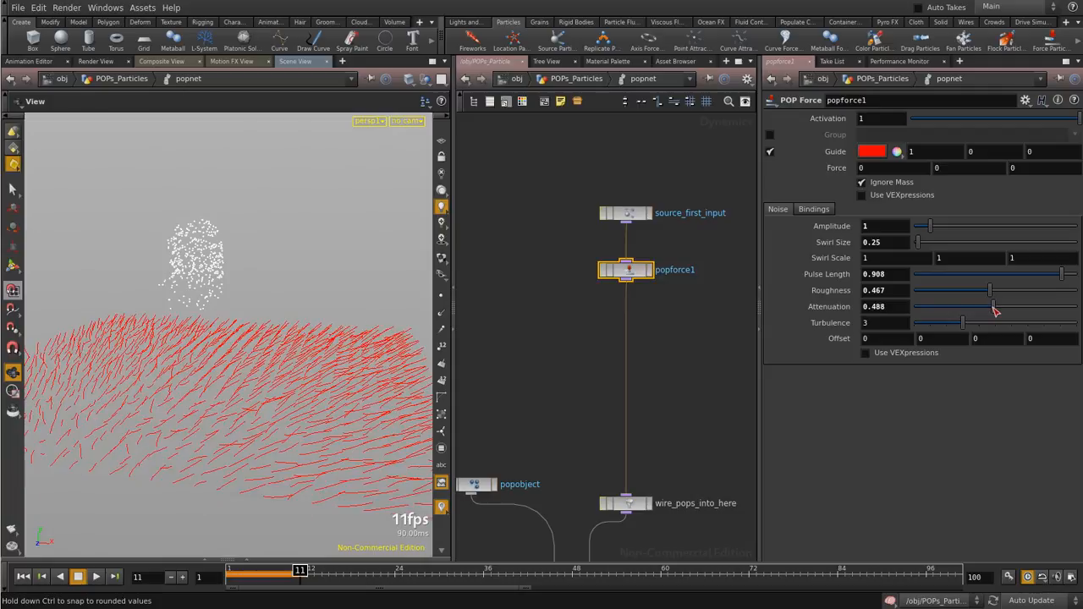
drag(995, 311, 998, 311)
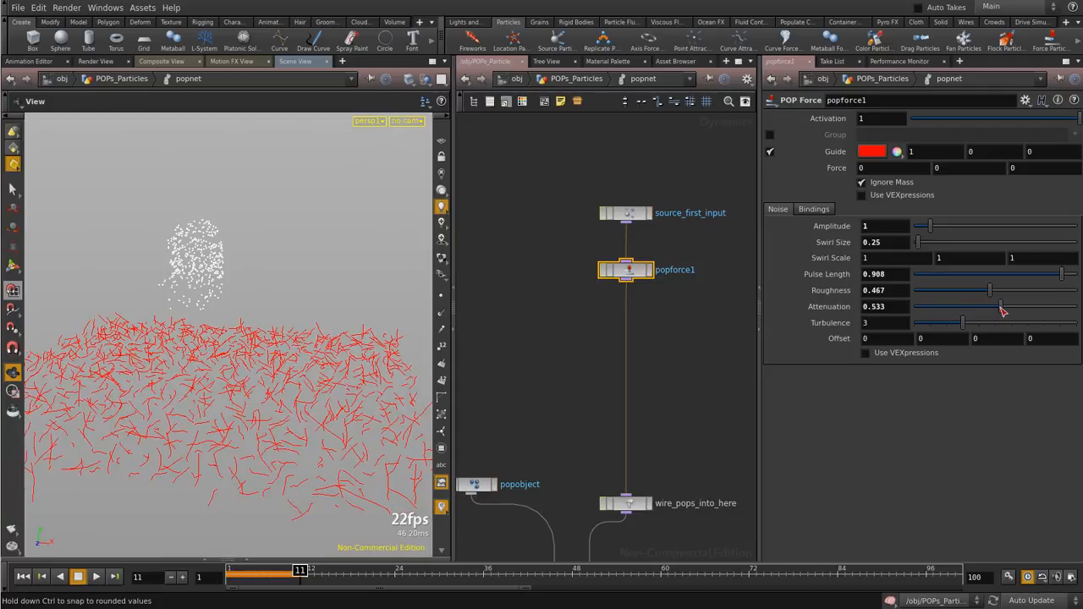
click(898, 304)
key(Return)
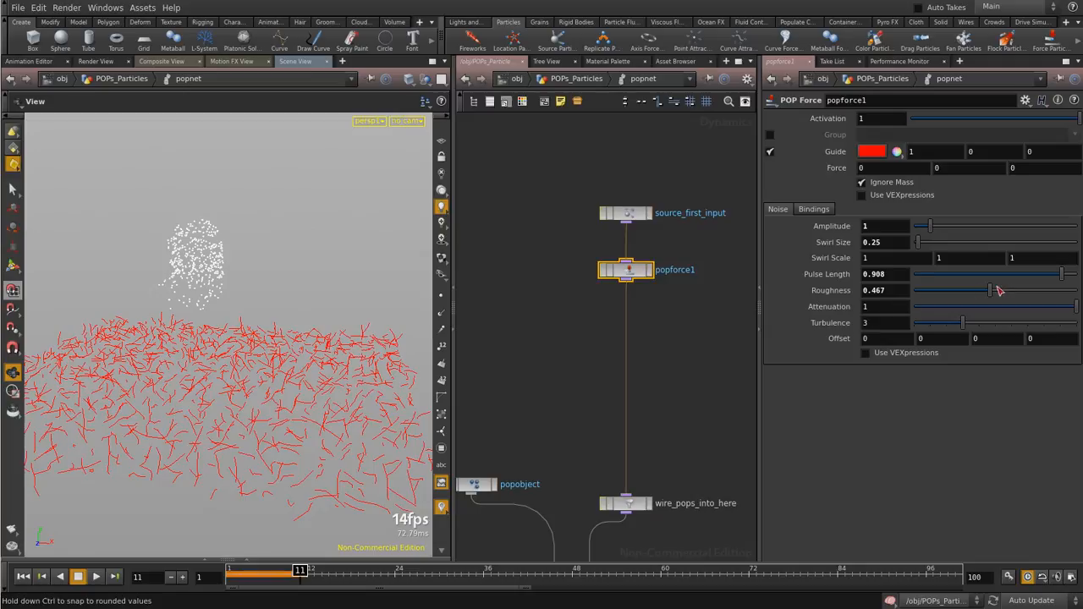
drag(994, 292, 1016, 296)
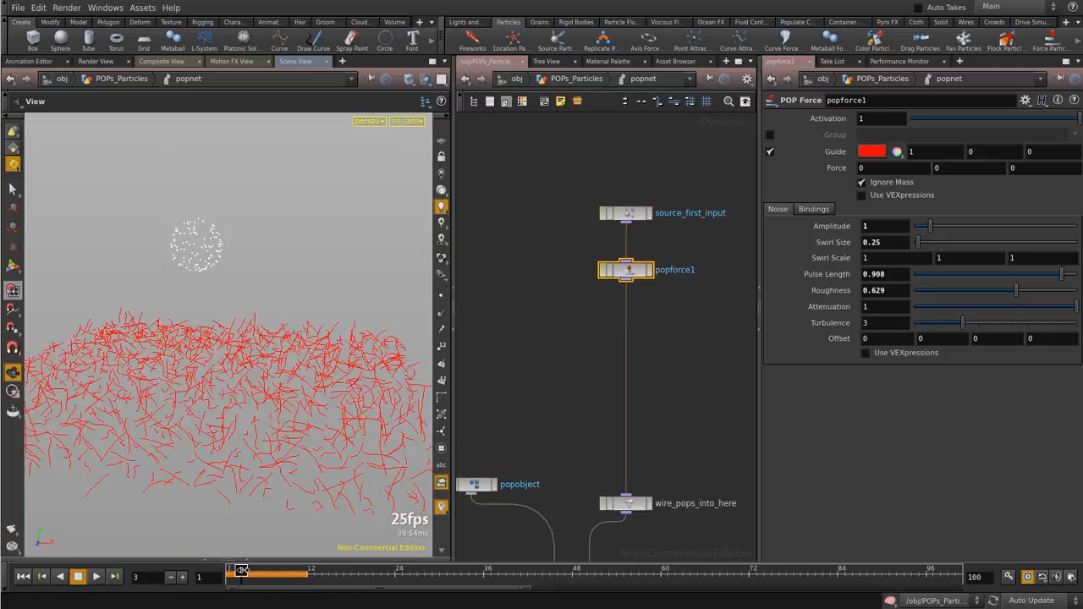
Replay the simulation with popforce1's guide hidden, show the guide again, and stop at frame 32
click(79, 576)
click(770, 152)
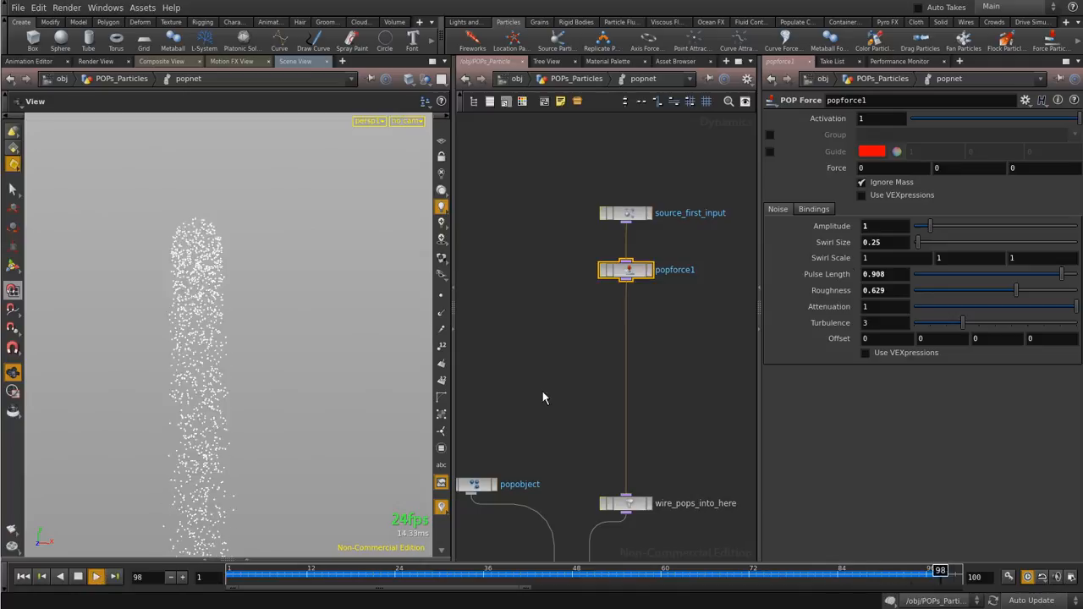
click(770, 152)
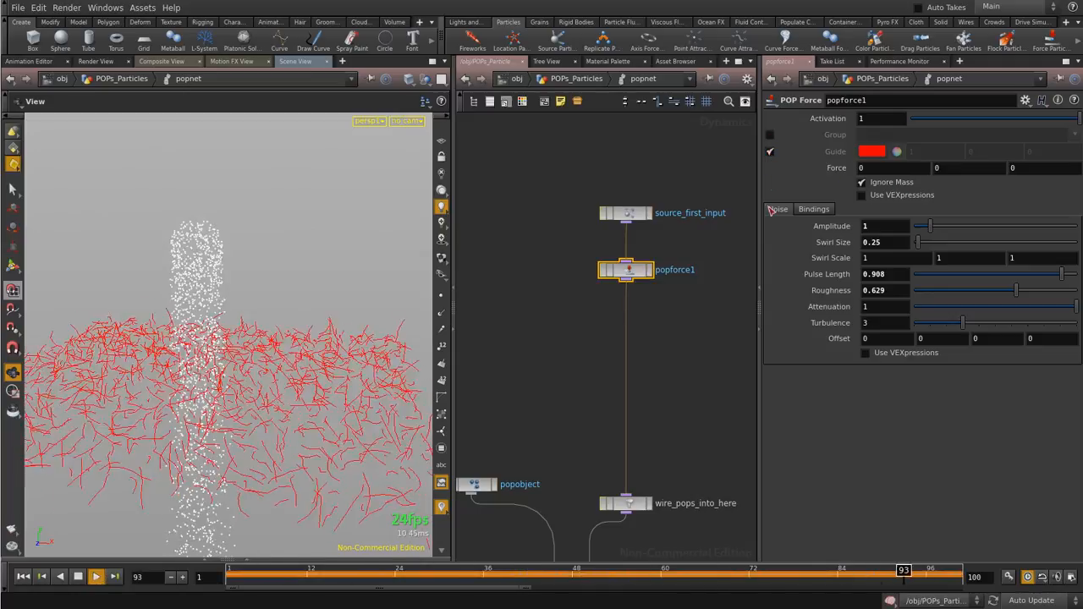
click(78, 579)
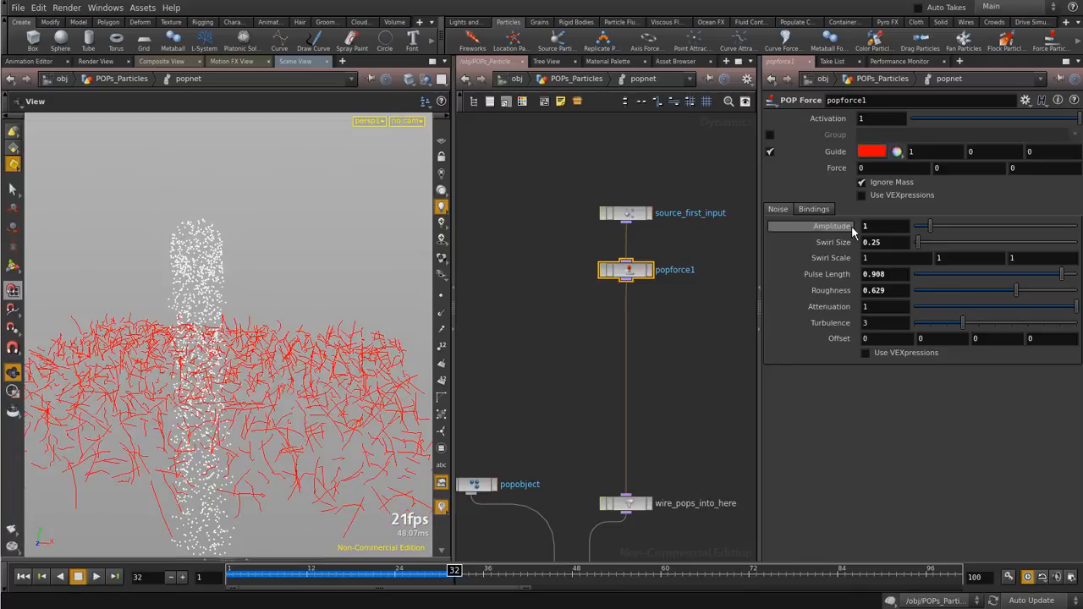
Raise popforce1's roughness to 0.963 and its swirl size to 4.29
drag(1026, 295, 1079, 295)
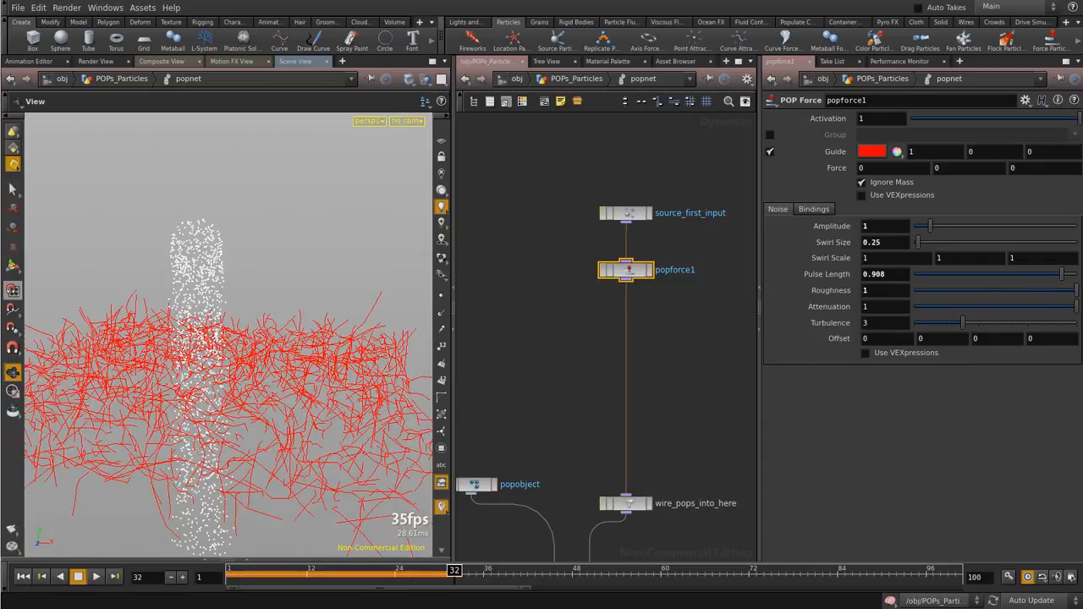
drag(1079, 296, 1071, 296)
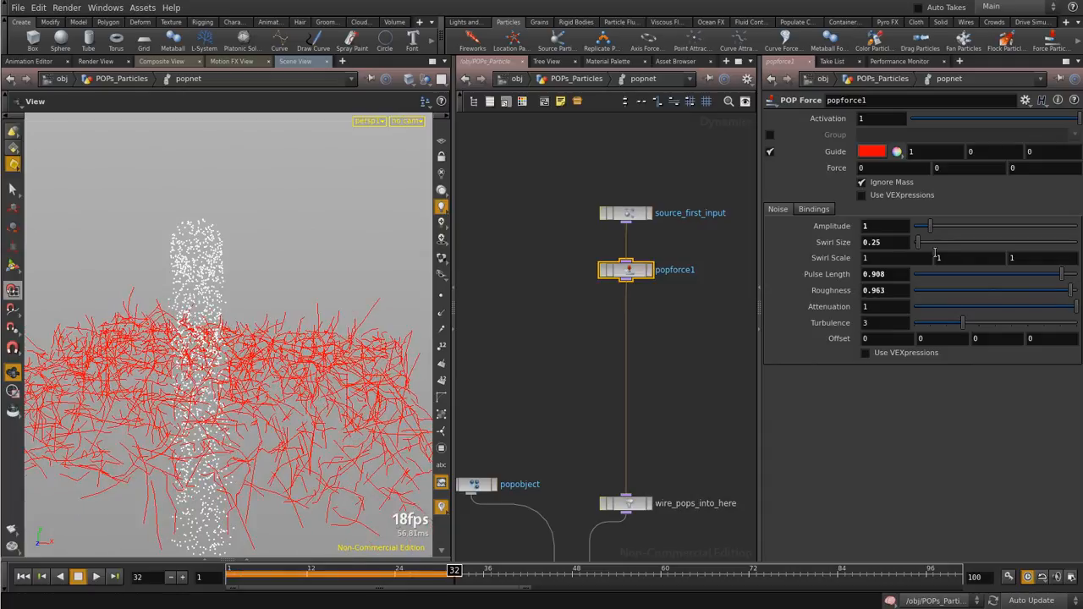
drag(922, 244, 986, 246)
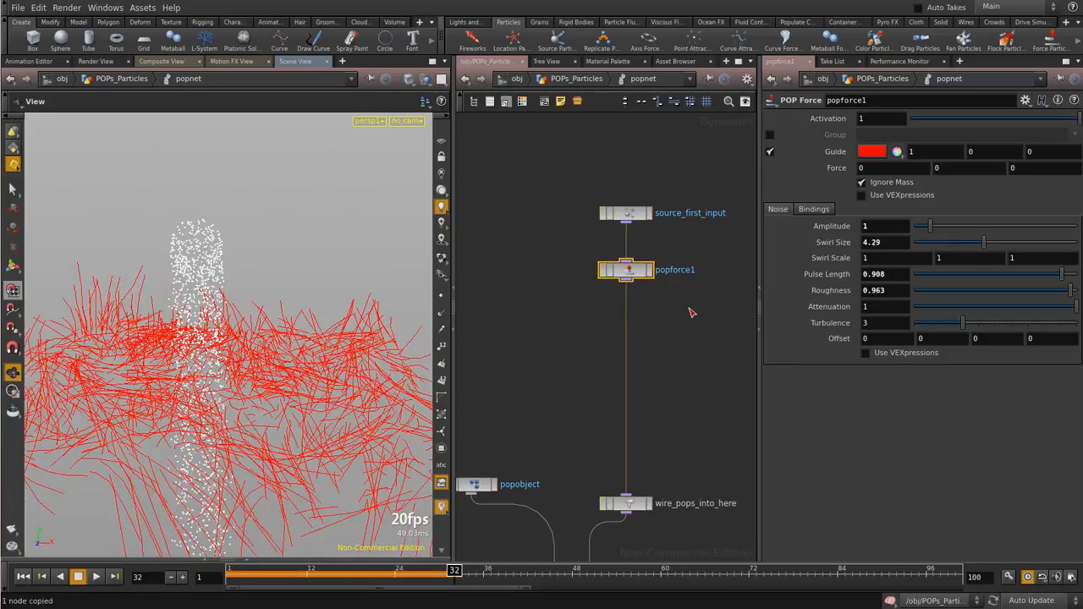
Paste a copy of popforce1 and insert it into the wire below the original, staying at the popnet level
key(ctrl+v)
drag(690, 315, 627, 350)
double_click(626, 347)
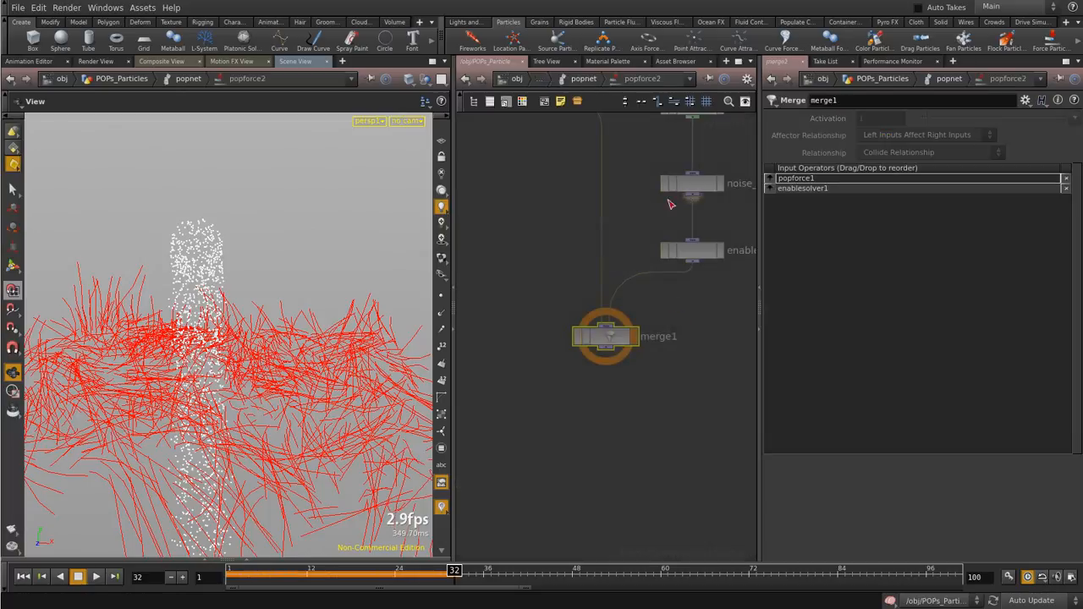
click(583, 78)
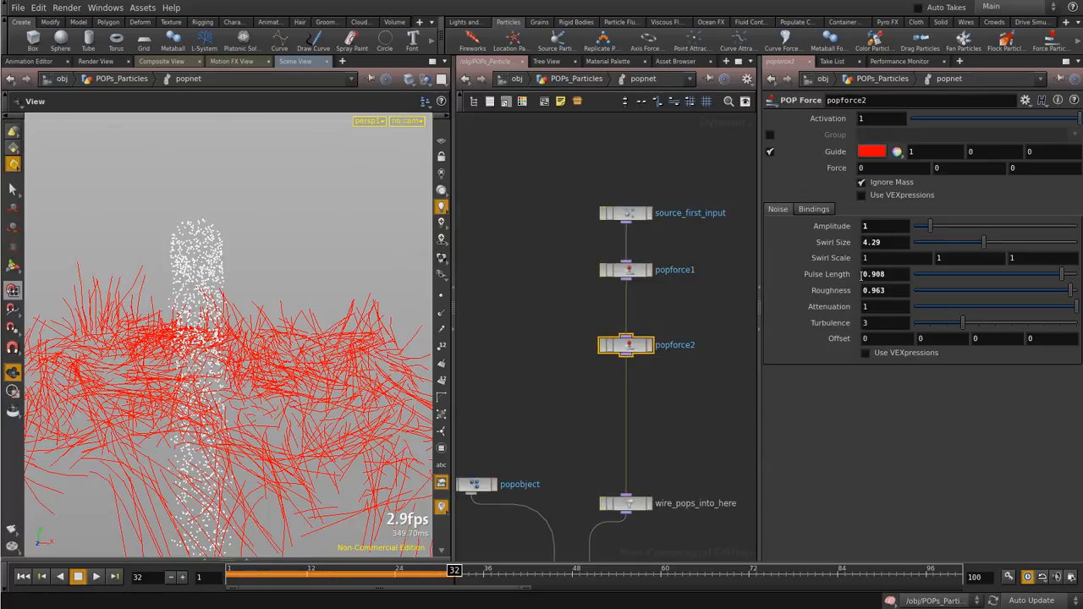
Toggle the force guides to compare both nodes, and recolor popforce2's guide to blue (0, 0.25, 0.5)
drag(720, 265, 536, 306)
click(770, 152)
drag(711, 311, 645, 349)
click(770, 151)
click(862, 154)
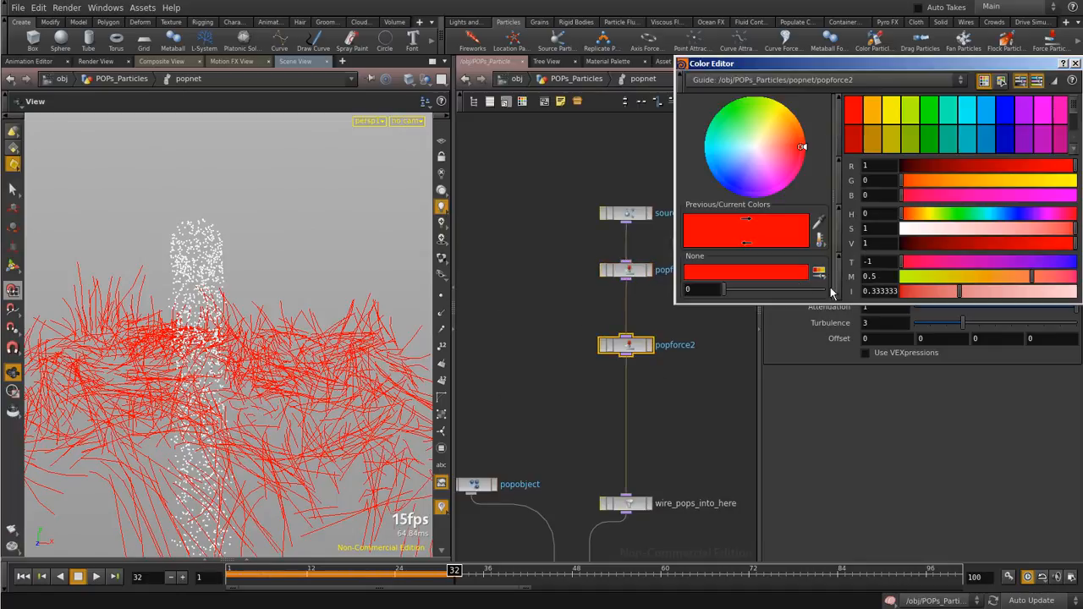
click(990, 143)
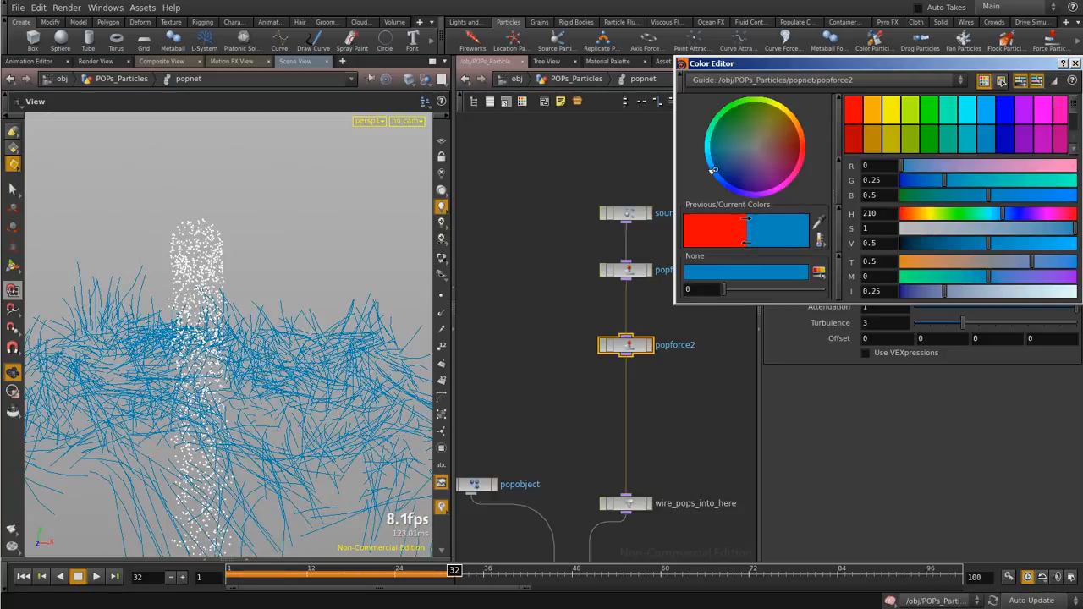
click(1075, 63)
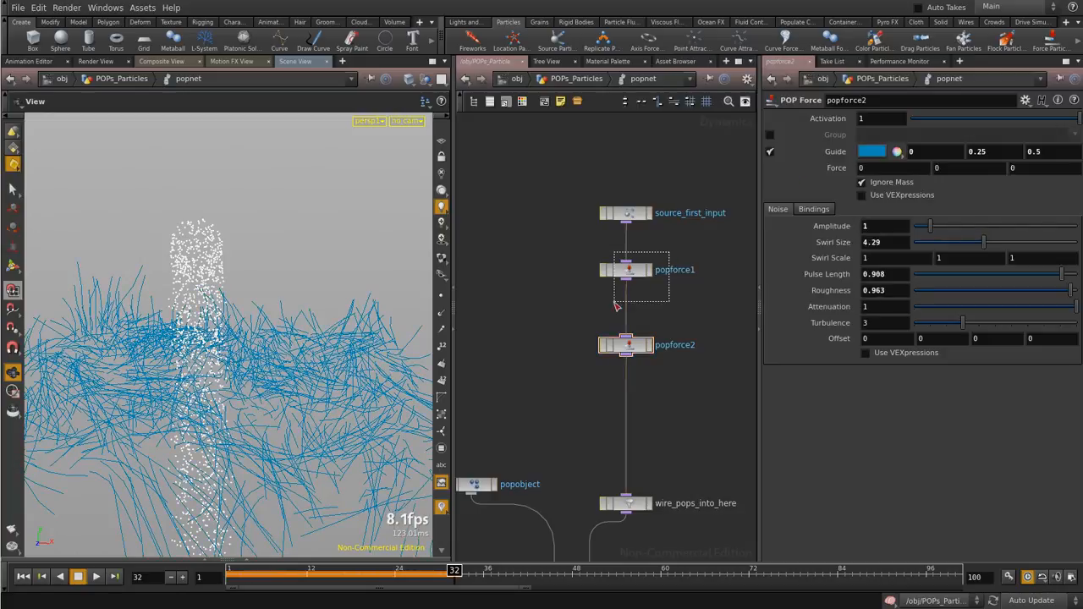
Set popforce2's swirl size to 0.42, pulse length to 0.338, roughness to 0.771, attenuation to 0.567 and turbulence to 4
click(669, 268)
drag(664, 343, 635, 349)
drag(699, 319, 503, 388)
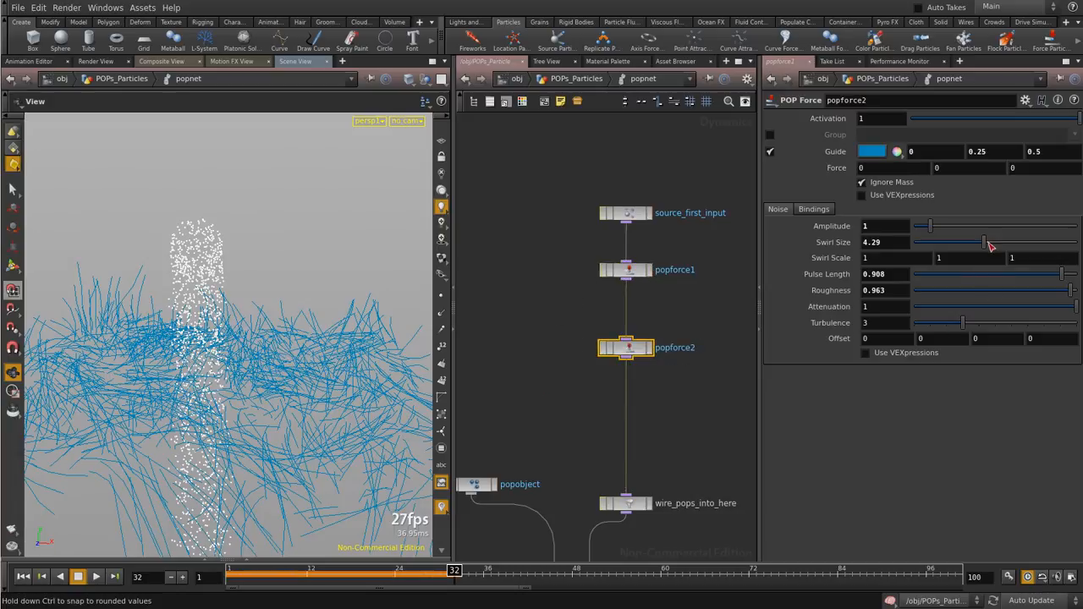
drag(1062, 279, 969, 278)
drag(983, 242, 974, 245)
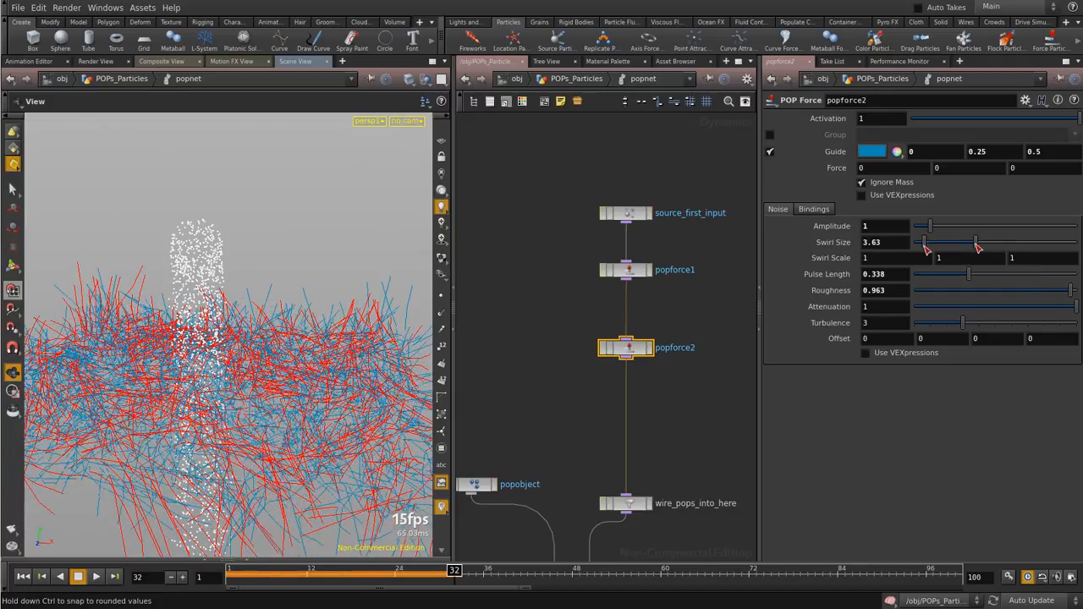
drag(977, 246, 921, 246)
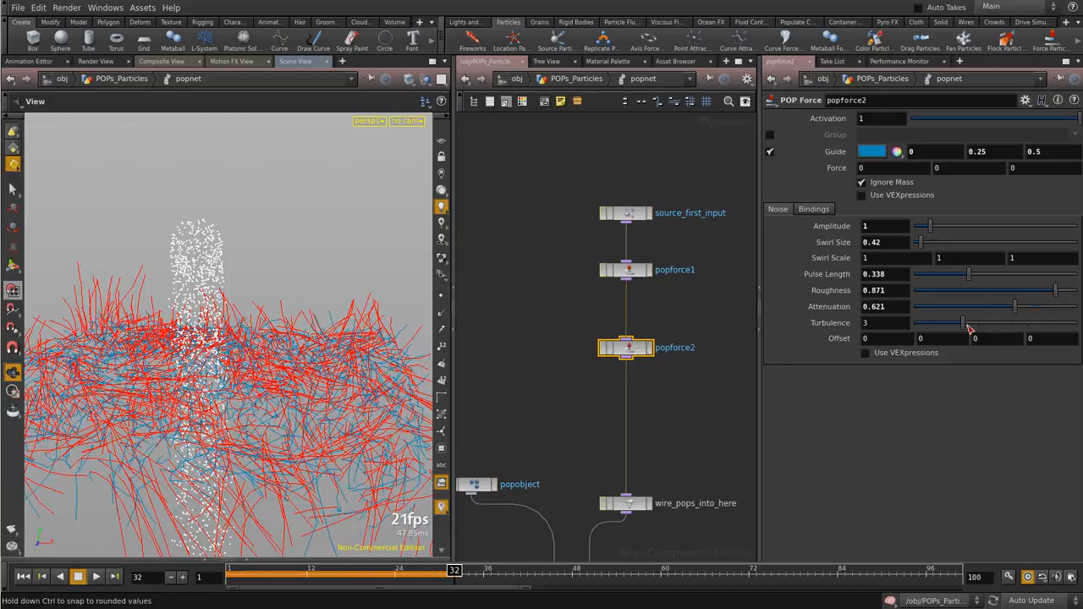
drag(984, 329, 1041, 296)
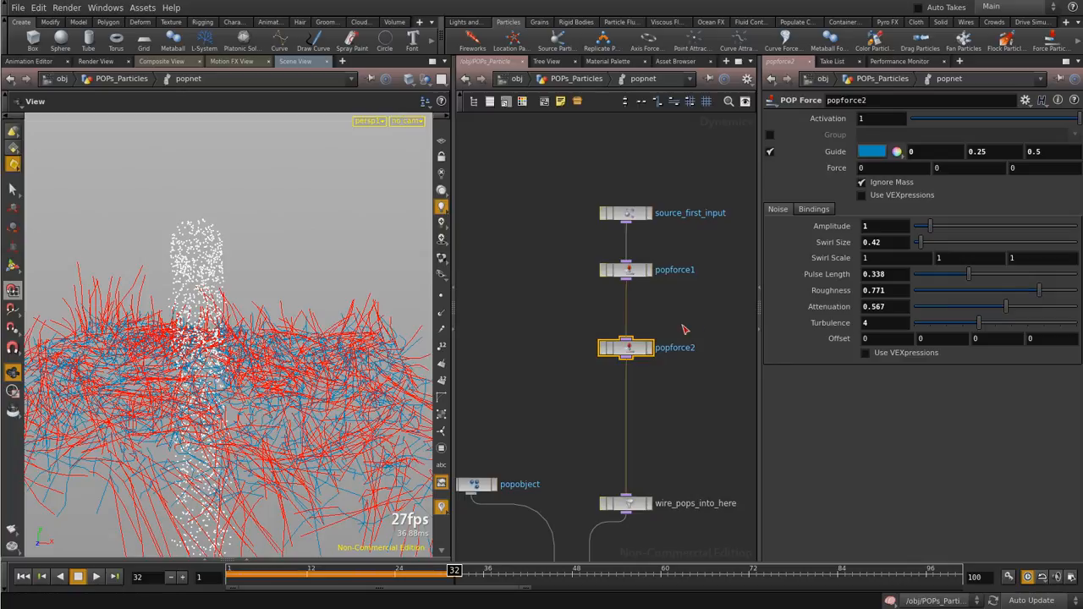
Turn off the guides of popforce2 and popforce1
middle_drag(677, 418, 673, 275)
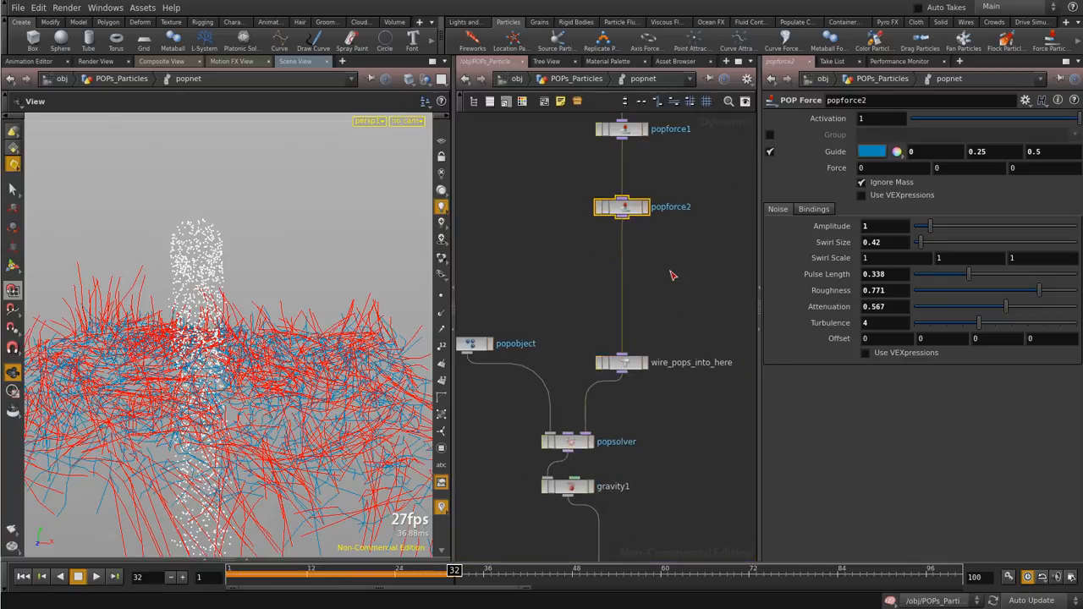
click(770, 153)
middle_drag(660, 165, 654, 268)
click(616, 231)
click(770, 153)
Reset the simulation to frame 1 and play it with both noise forces acting on the particles
middle_drag(500, 502, 497, 450)
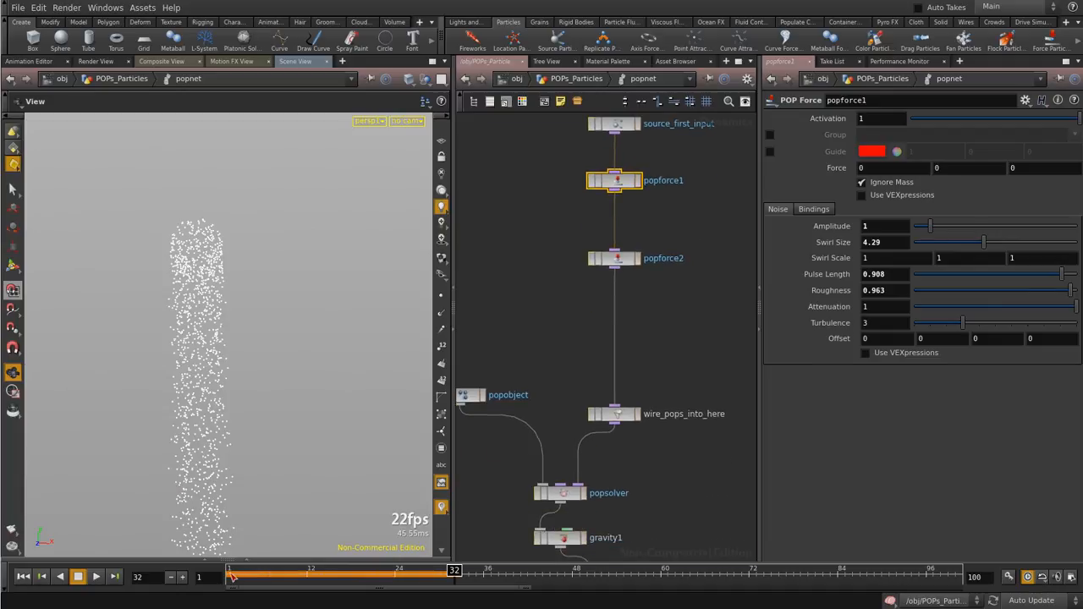
key(ctrl+Up)
key(Up)
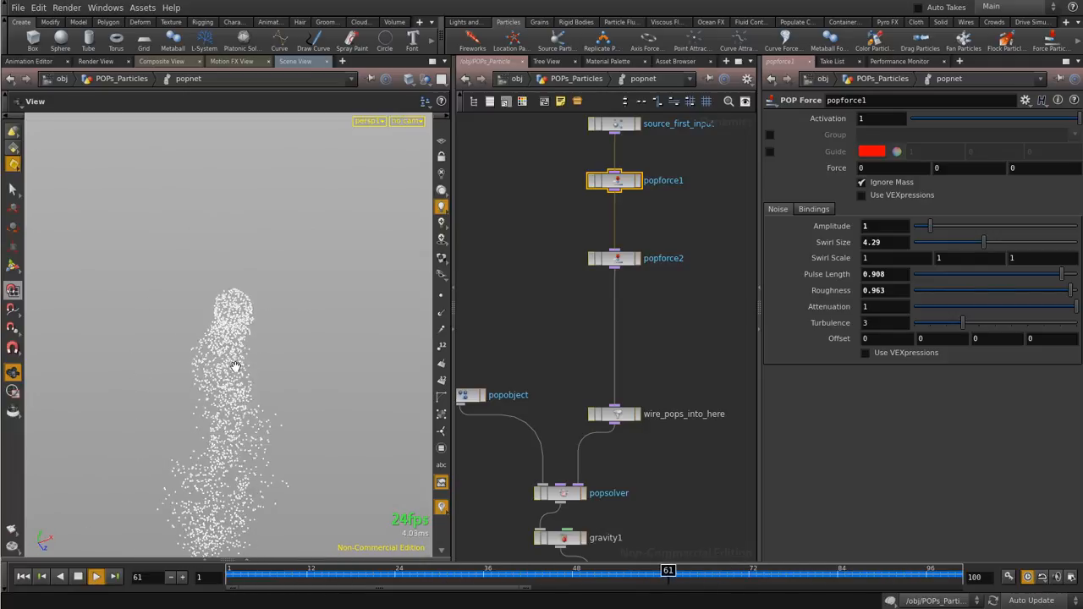
Move popforce2 closer beneath popforce1 in the network
middle_drag(559, 212, 561, 295)
drag(622, 341, 622, 313)
click(643, 364)
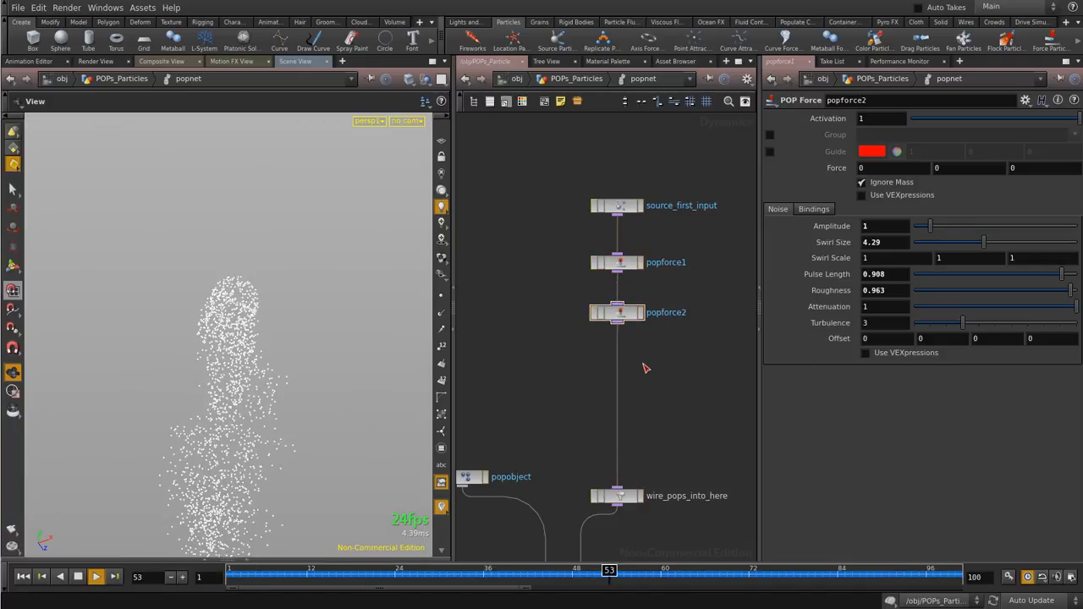
Add a POP Color node to the wire between popforce2 and wire_pops_into_here
key(Tab)
text(pop c)
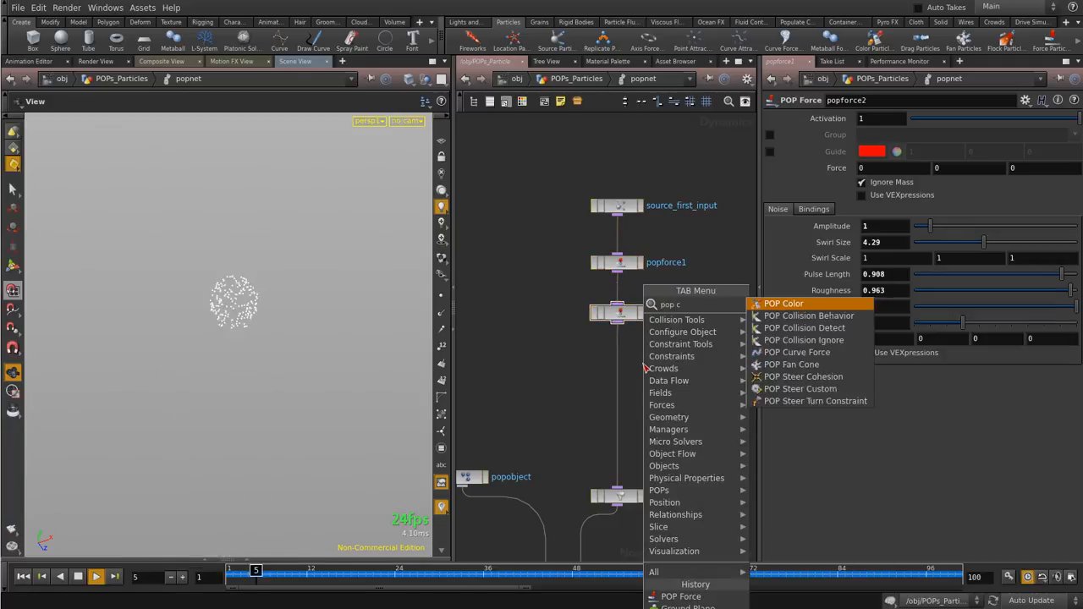
text(o)
key(Return)
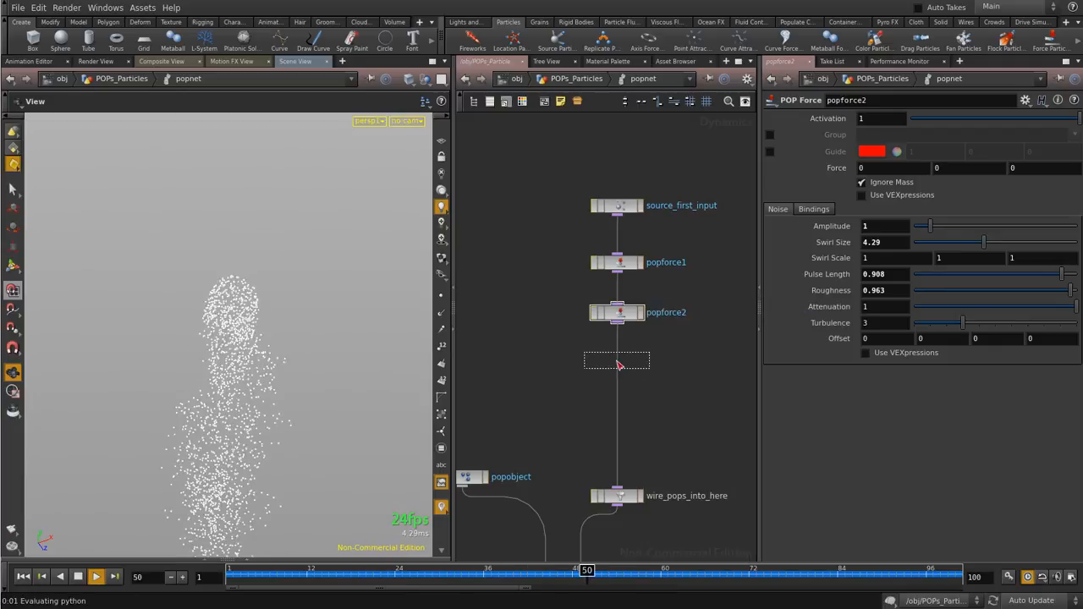
click(624, 369)
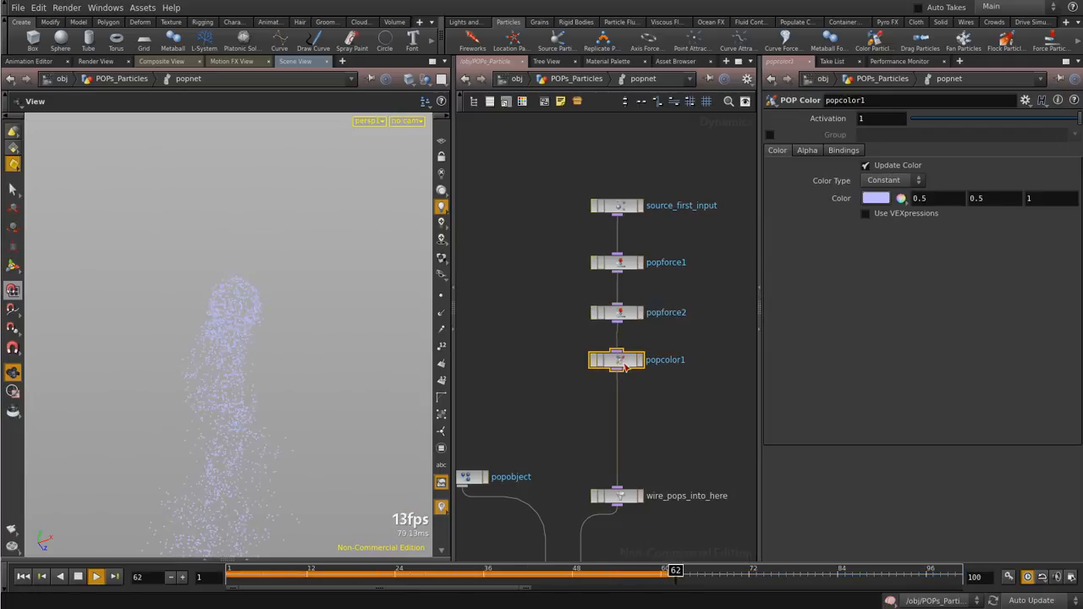
Set popcolor1's color type to Ramp with its point controls expanded, and play the simulation
click(905, 181)
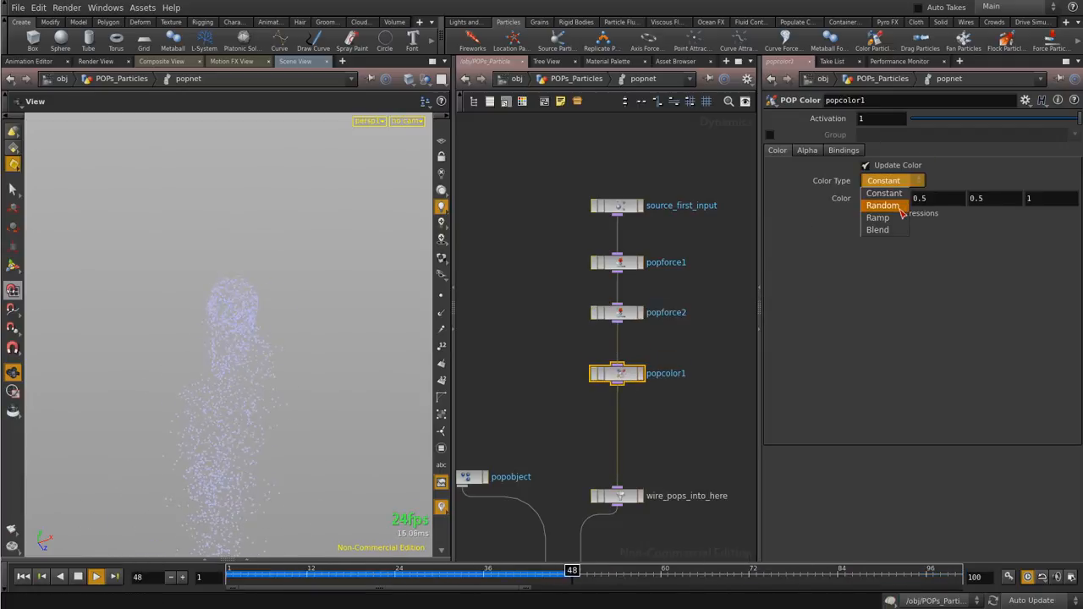
click(897, 218)
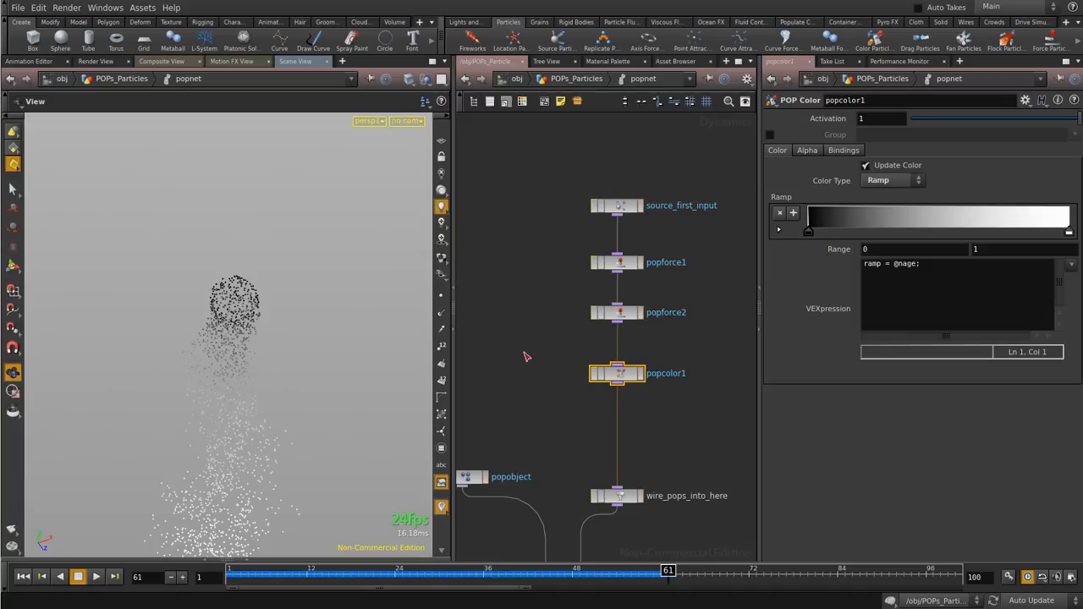
drag(291, 353, 195, 328)
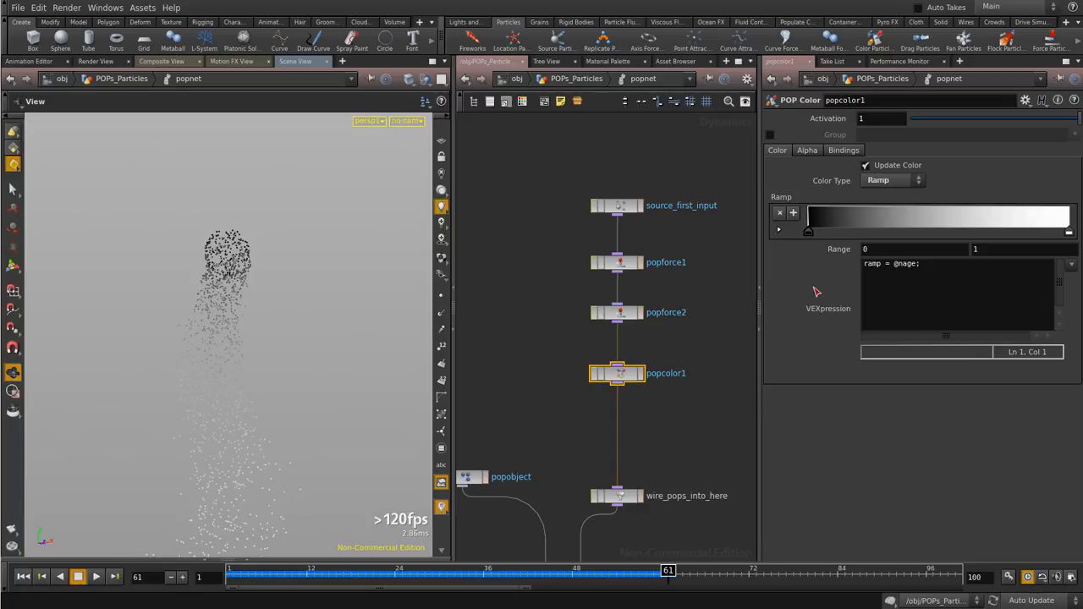
click(779, 230)
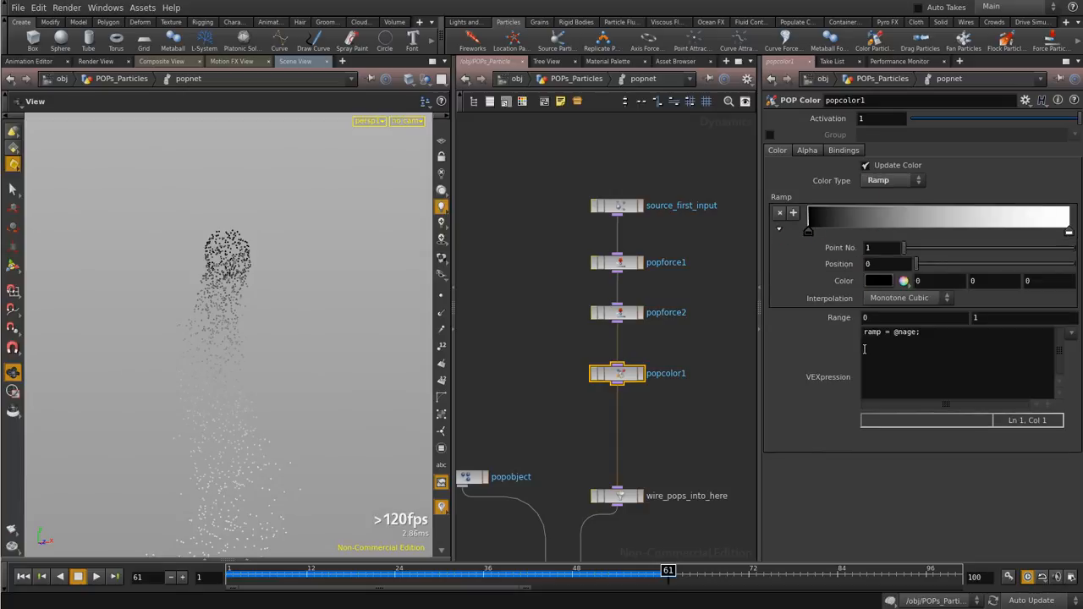
click(928, 331)
click(929, 332)
click(96, 576)
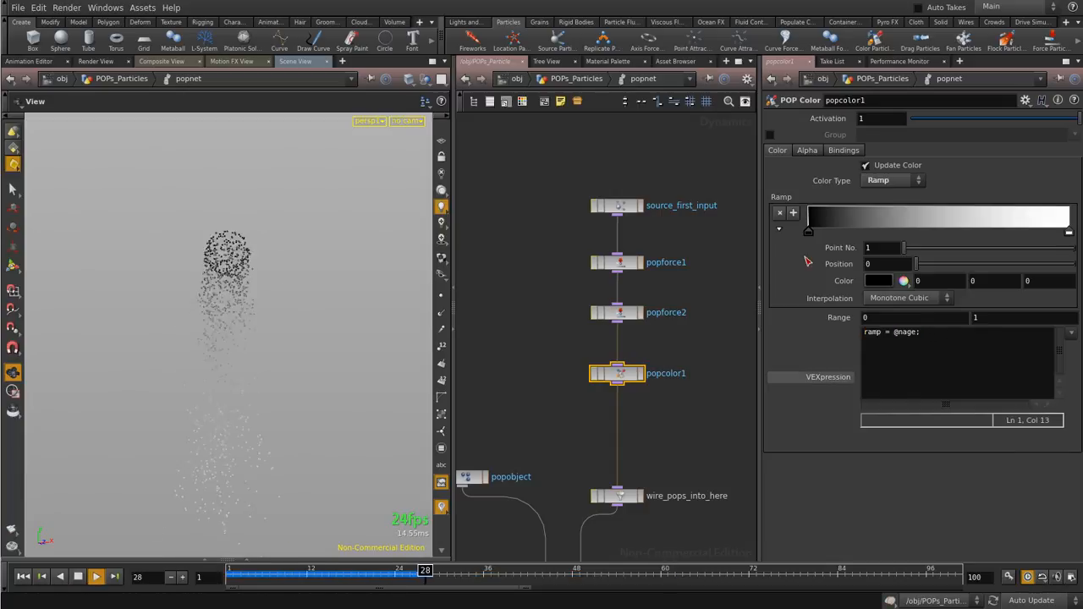
Try several swatch colors on the ramp's first point, ending with dark magenta at RGB 0.5, 0, 0.5
click(885, 284)
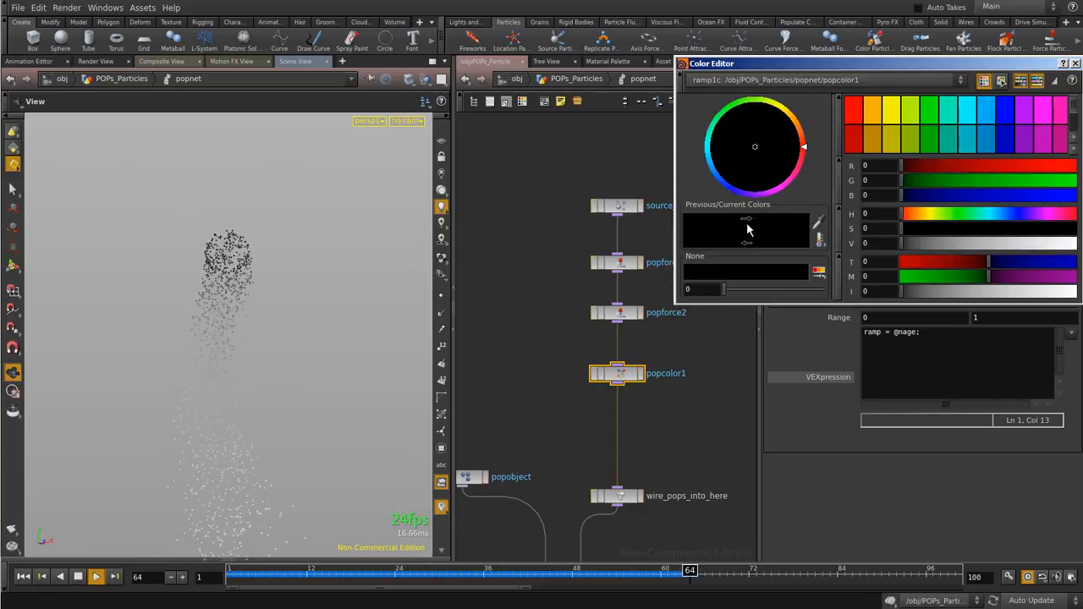
click(872, 136)
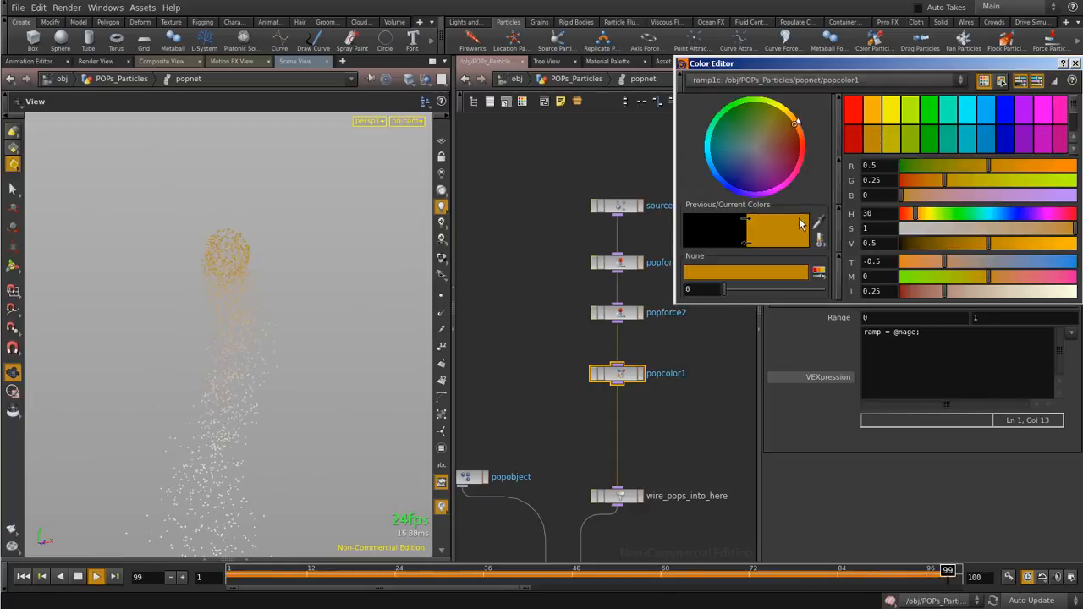
click(970, 112)
click(912, 111)
click(913, 135)
click(872, 111)
click(1048, 114)
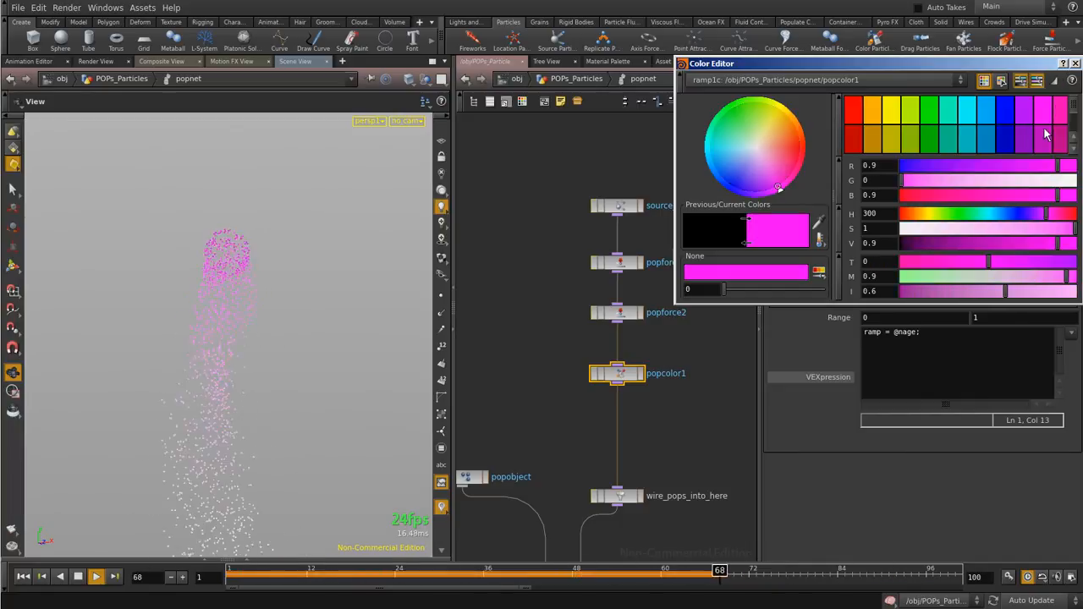
click(1042, 137)
click(1074, 64)
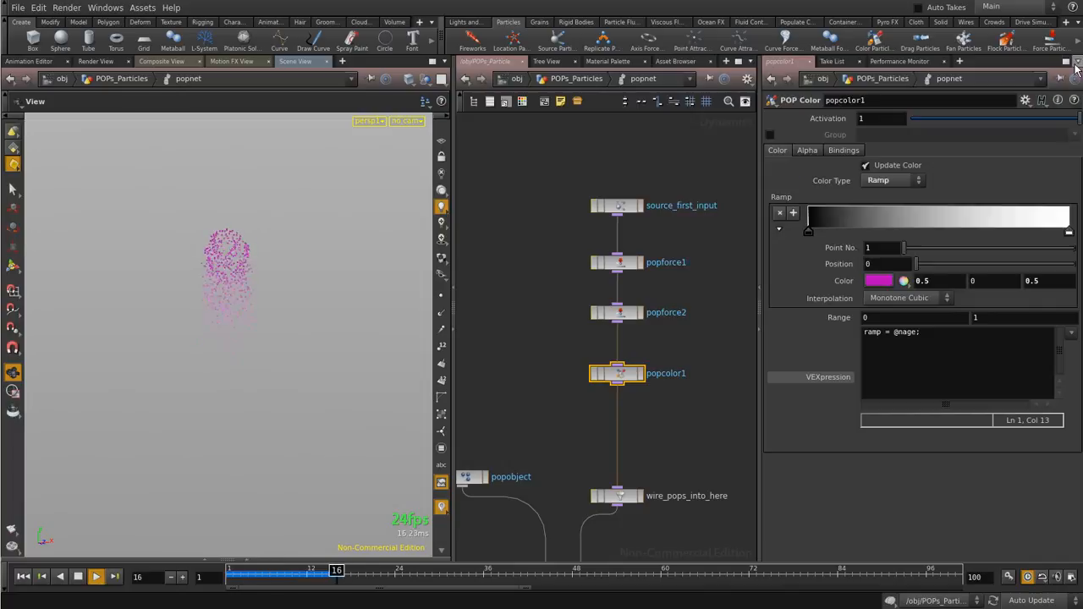
Color the ramp's end point light pink, about RGB 0.9, 0.3, 0.87
click(1069, 232)
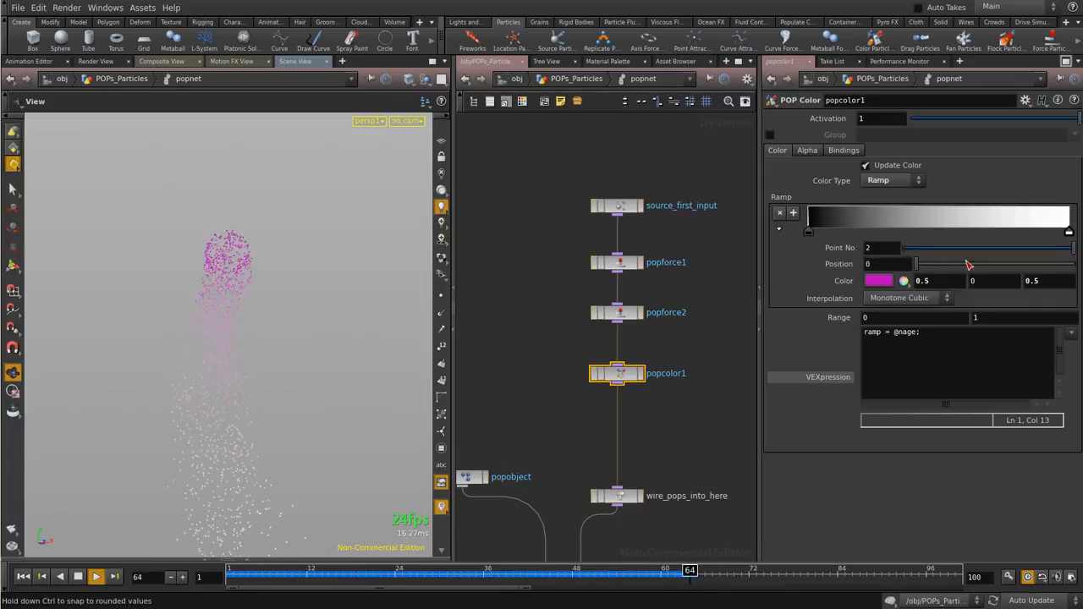
click(878, 280)
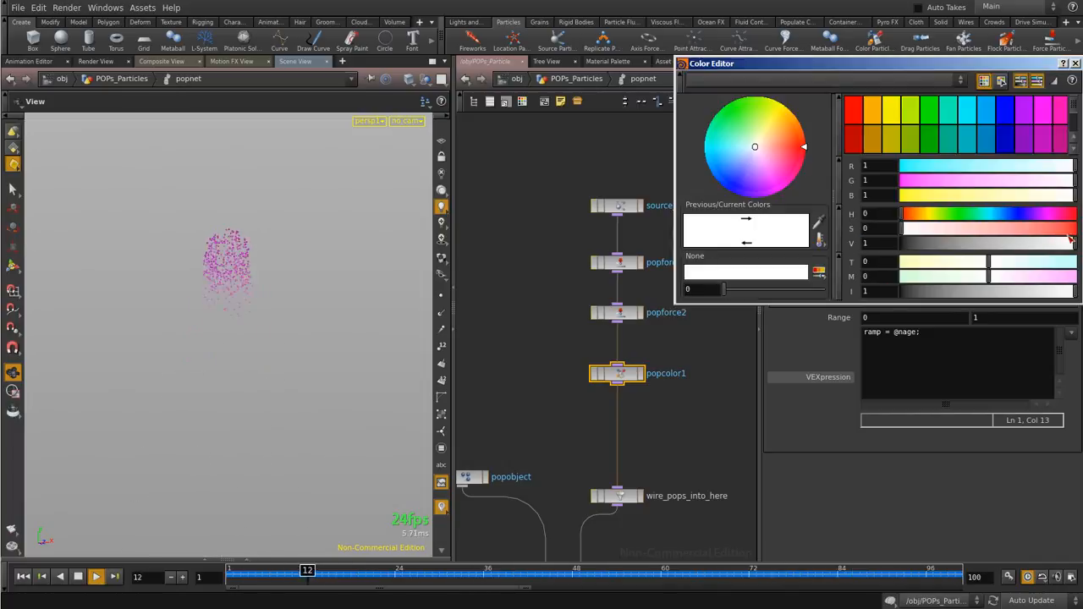
click(1044, 118)
drag(779, 187, 771, 172)
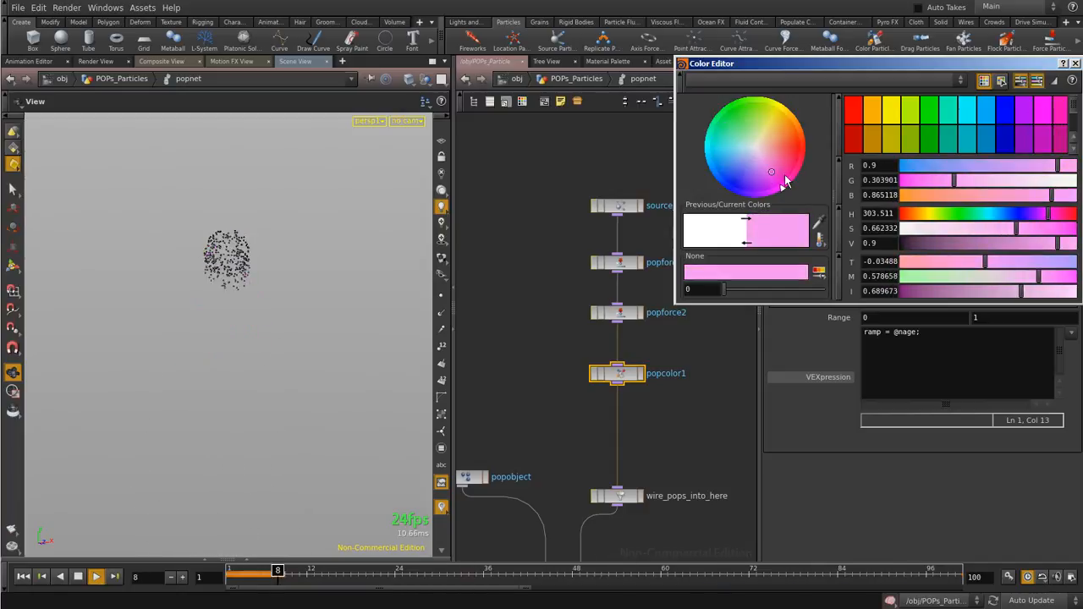
click(1075, 63)
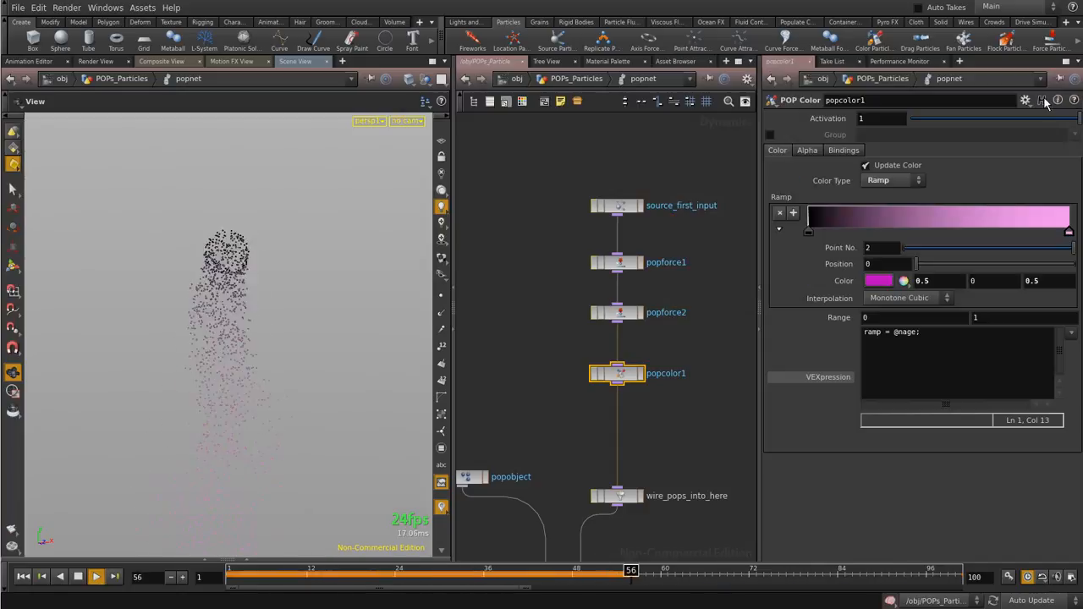
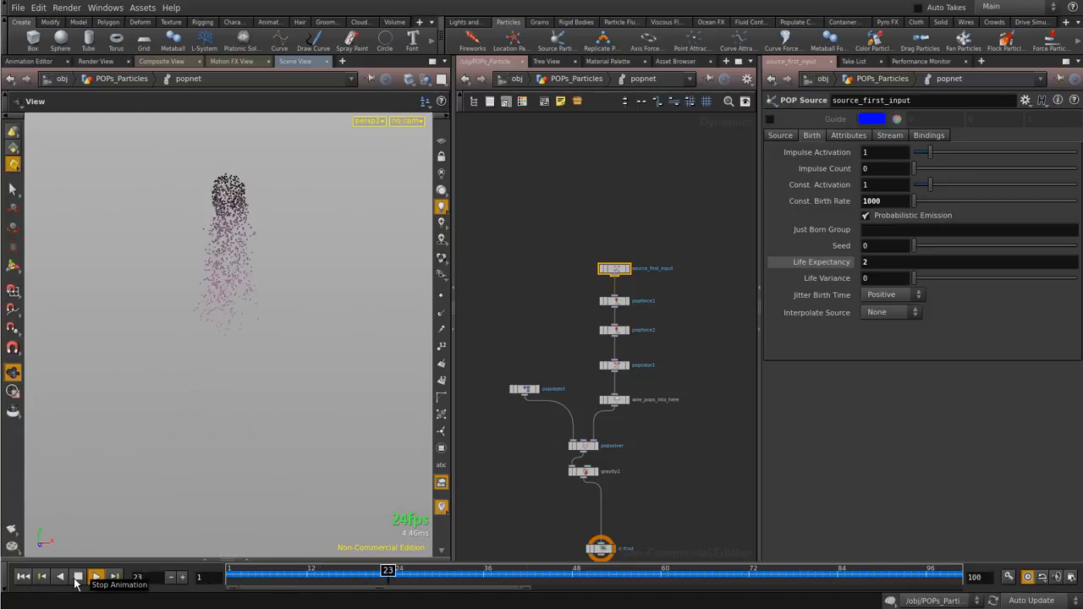
drag(896, 185, 733, 186)
drag(882, 156, 949, 161)
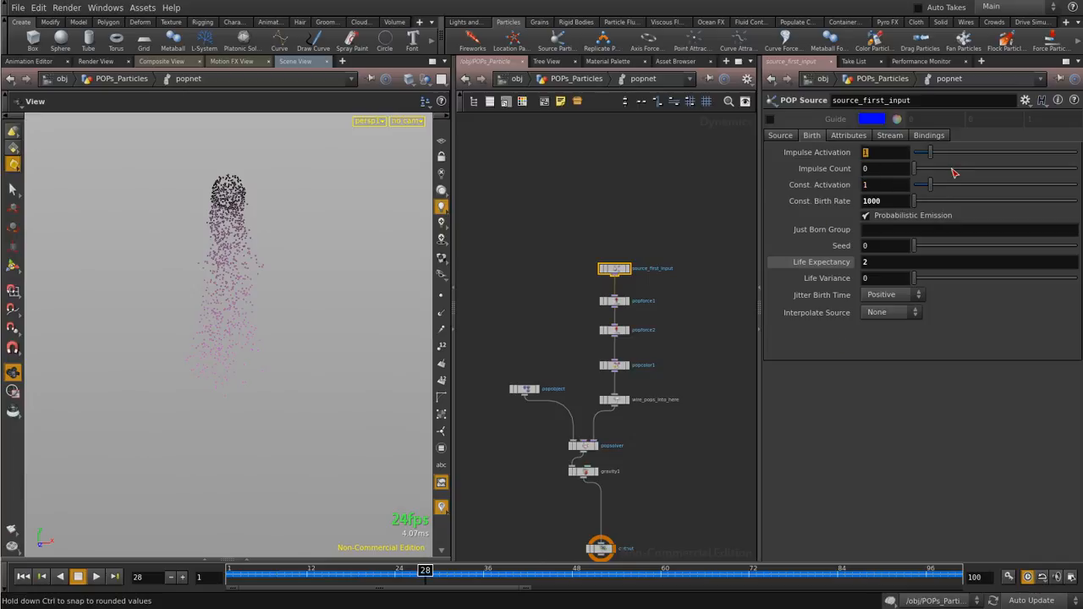
text(F)
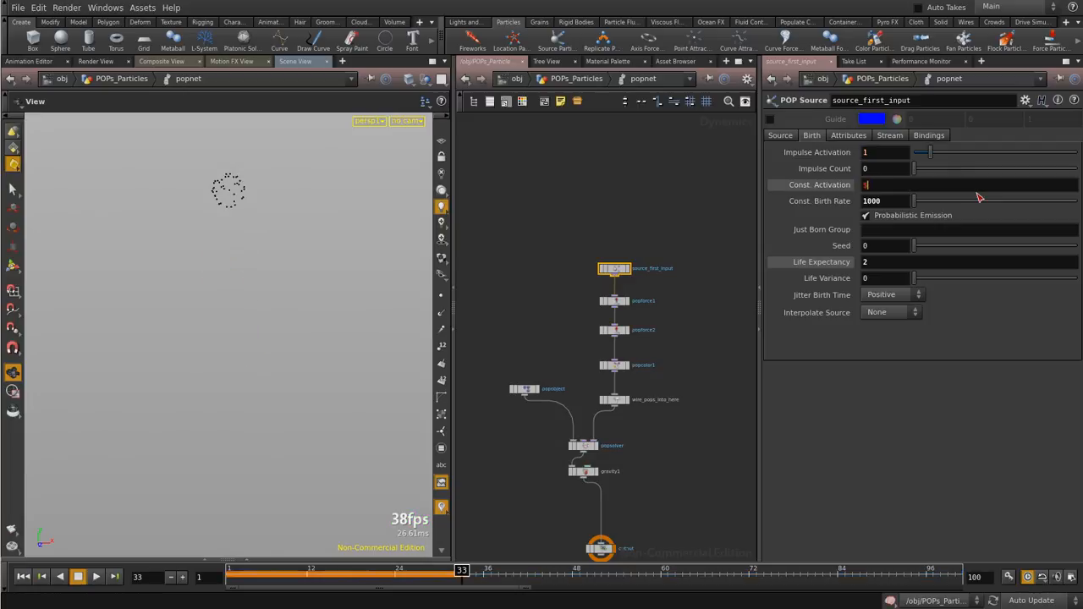
key(BackSpace)
key(BackSpace)
Set source_first_input's Impulse Activation to the expression $FF<10 and replay the simulation from frame 1
click(873, 151)
text($)
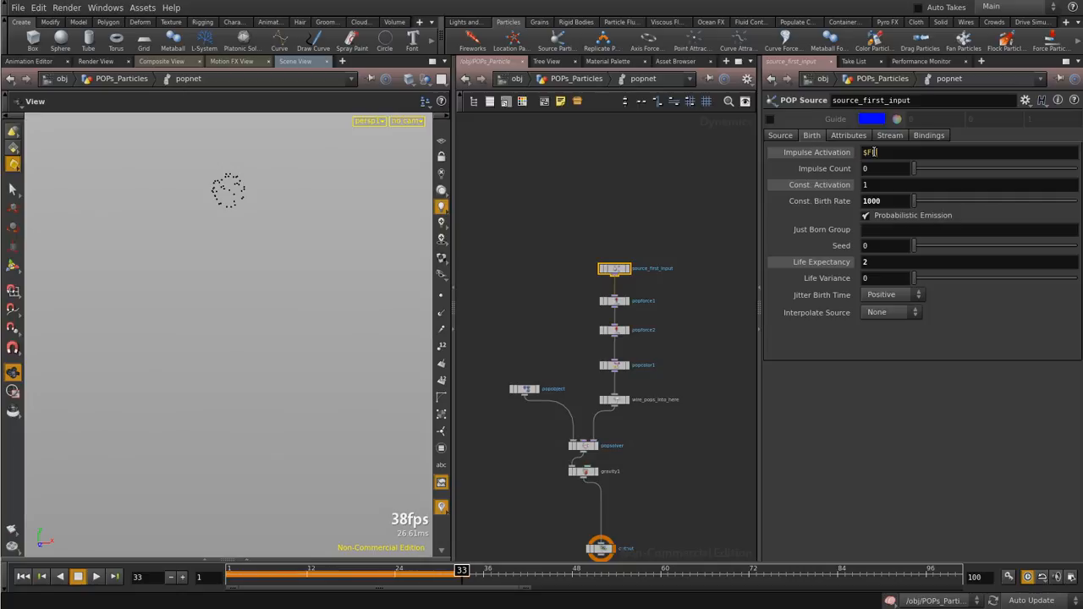
text(FF<10)
key(Return)
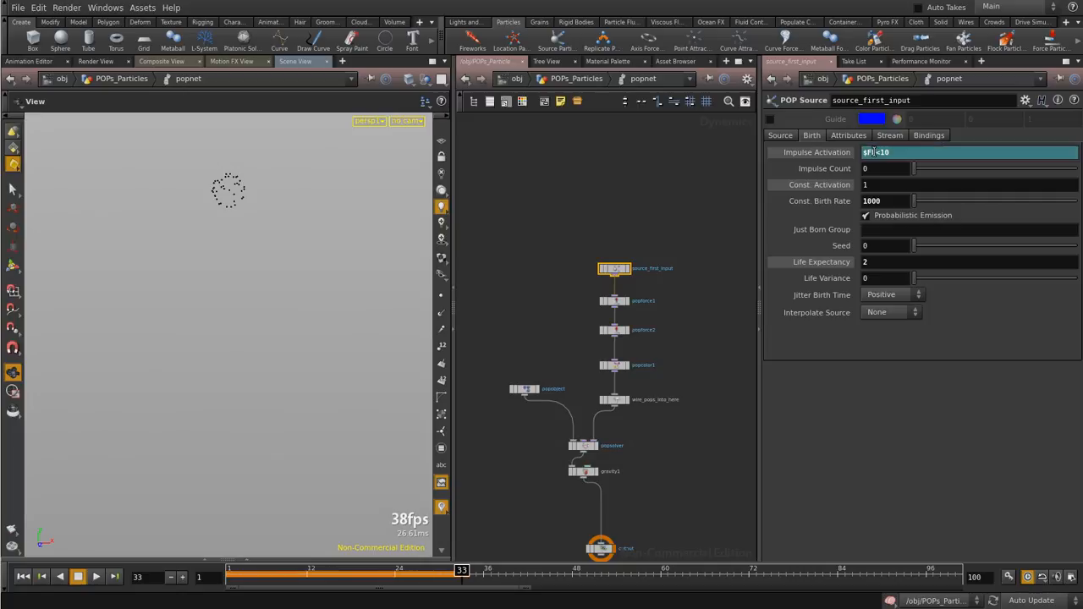
click(25, 578)
click(97, 577)
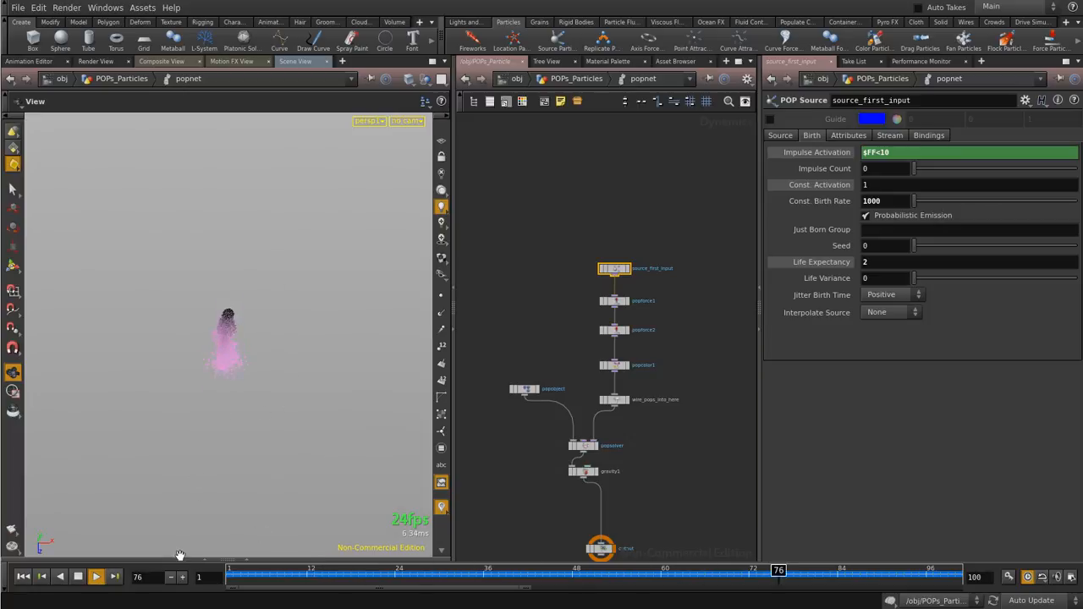
click(78, 576)
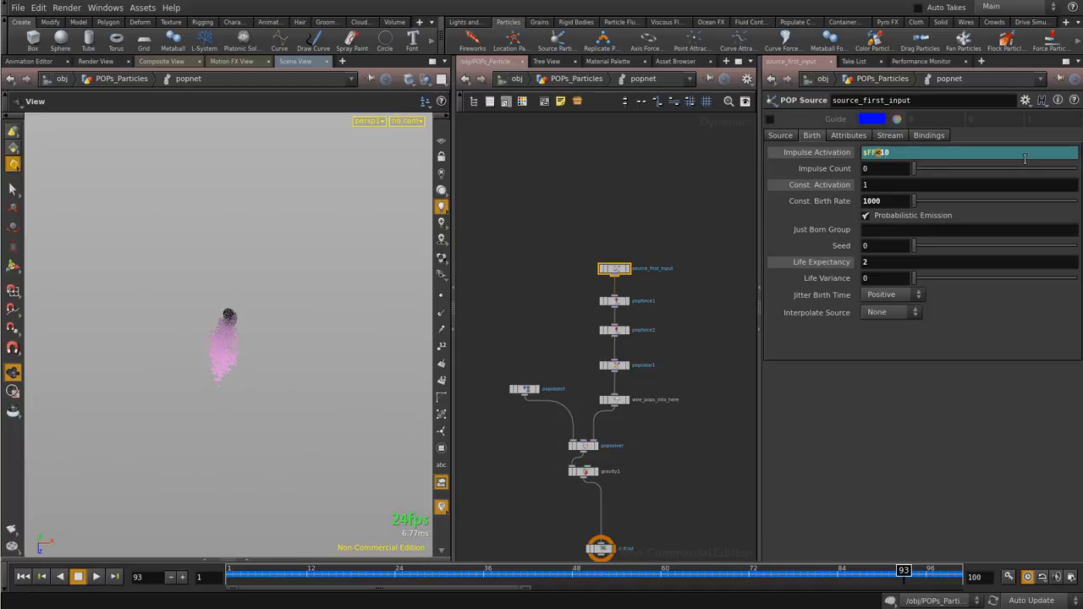
Change the Impulse Activation expression to $FF>10 and replay the simulation from frame 1
text(ù+)
key(BackSpace)
key(BackSpace)
key(Return)
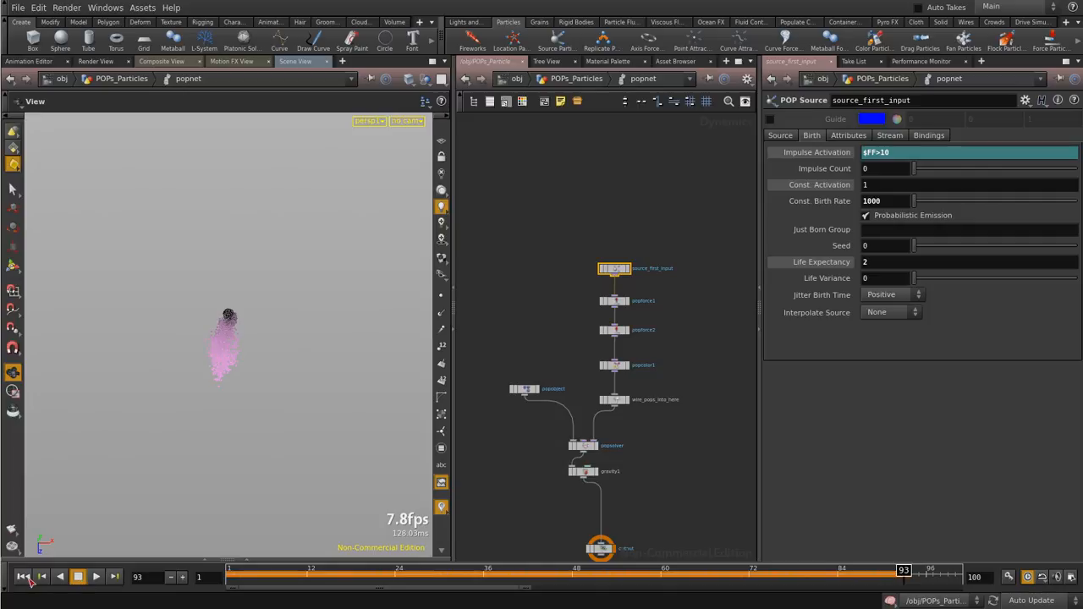
click(24, 576)
click(95, 576)
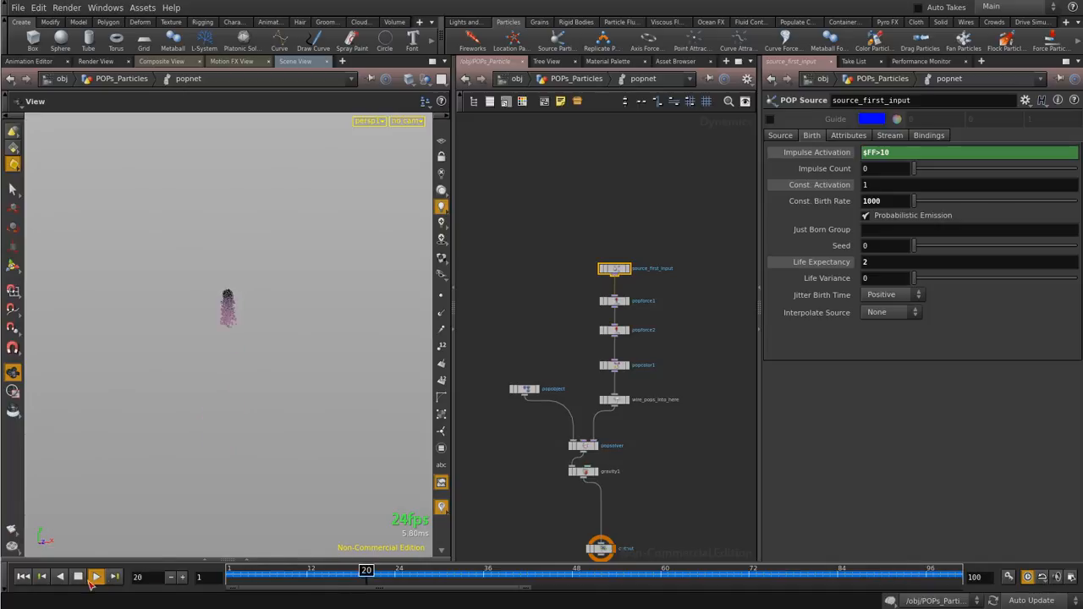
click(88, 579)
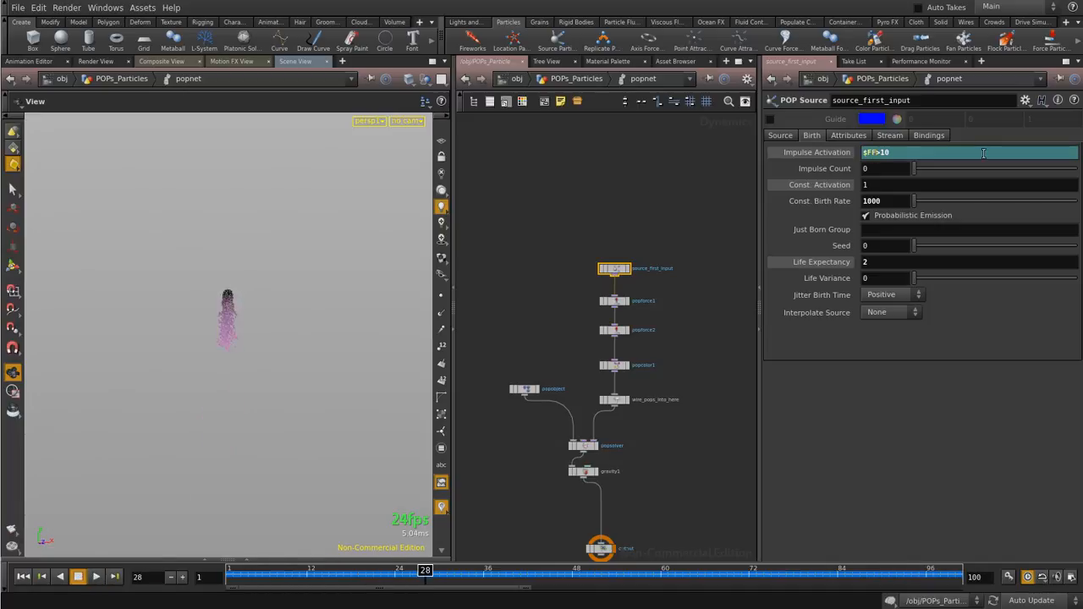
Change the Impulse Activation expression to $F>10 and play the simulation from the start
key(BackSpace)
key(Return)
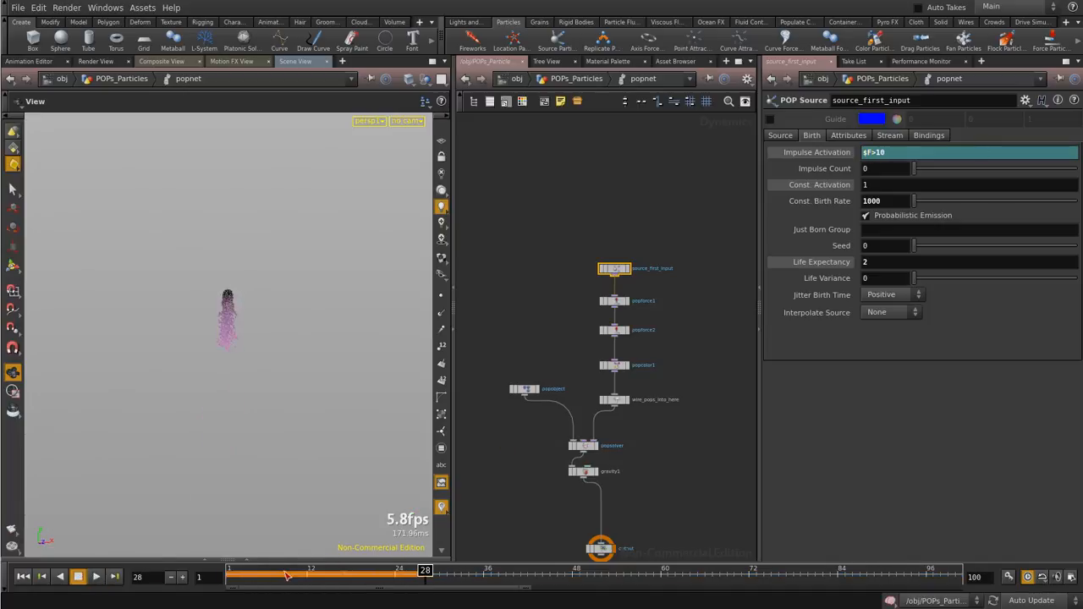
drag(286, 575, 183, 576)
click(96, 576)
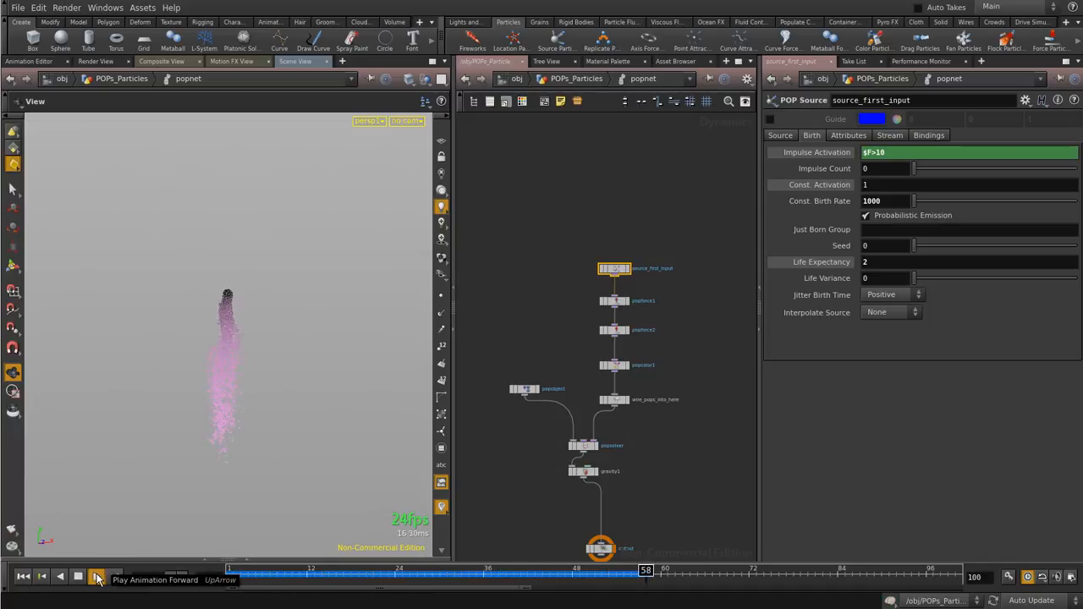
key(Up)
Set Const. Activation to the expression $F>10 and replay the simulation from the start
click(897, 185)
text($F>10)
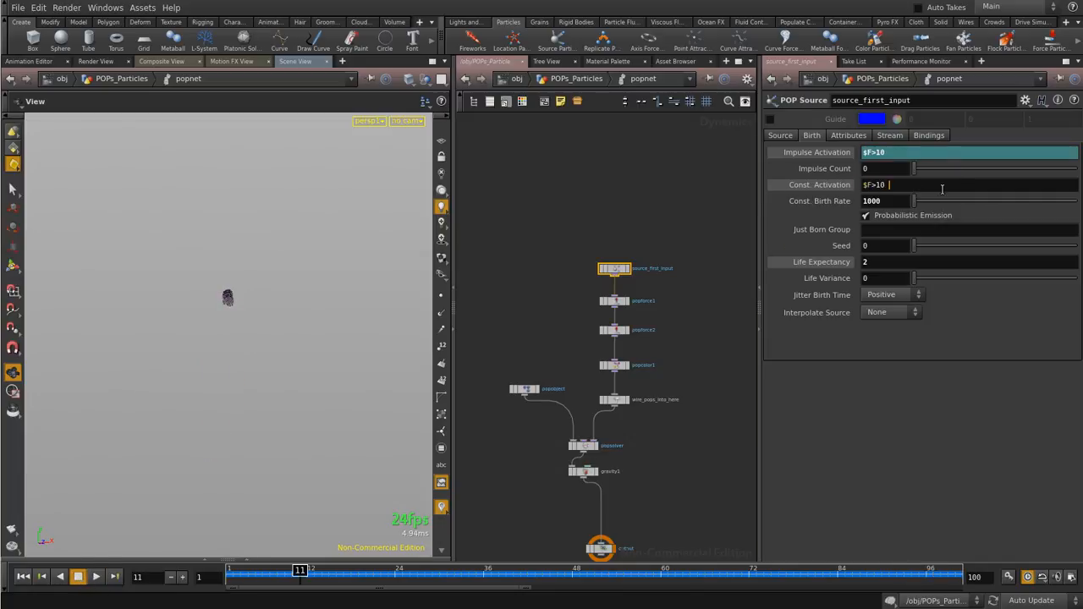
key(Return)
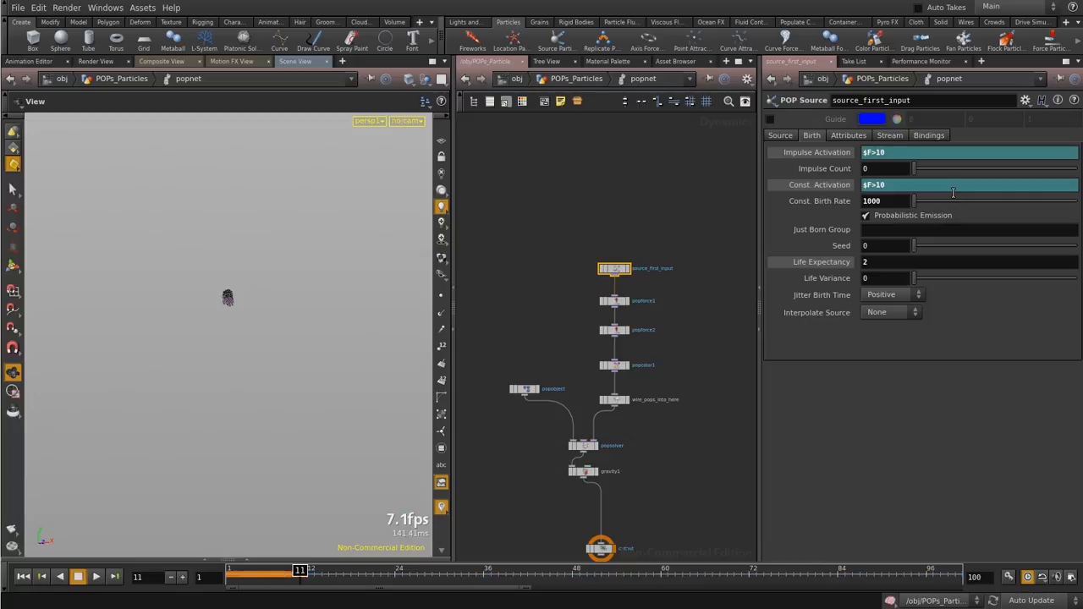
click(235, 573)
click(95, 576)
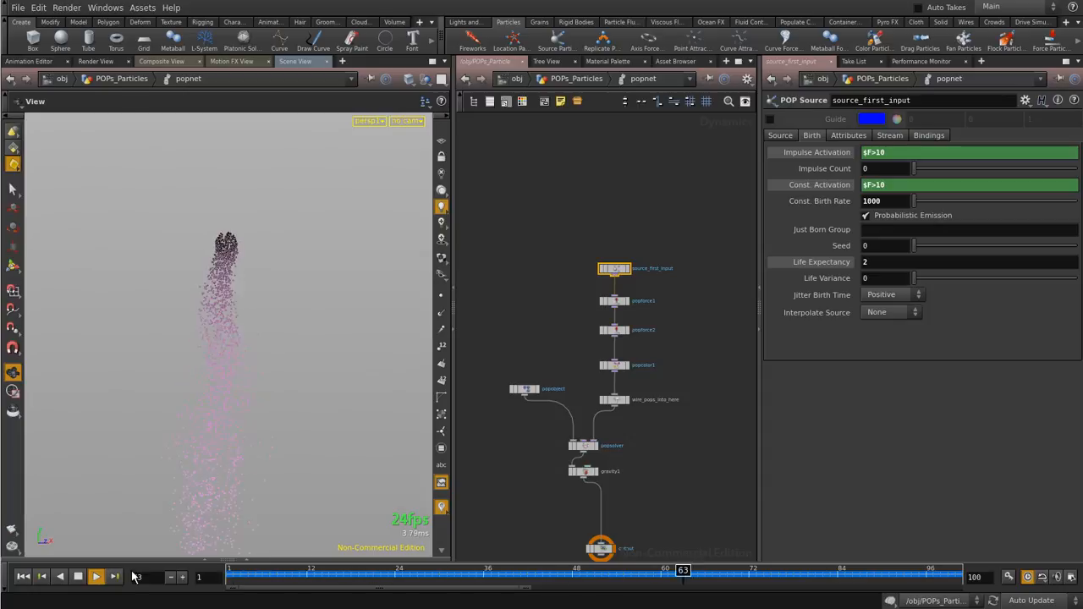
click(78, 577)
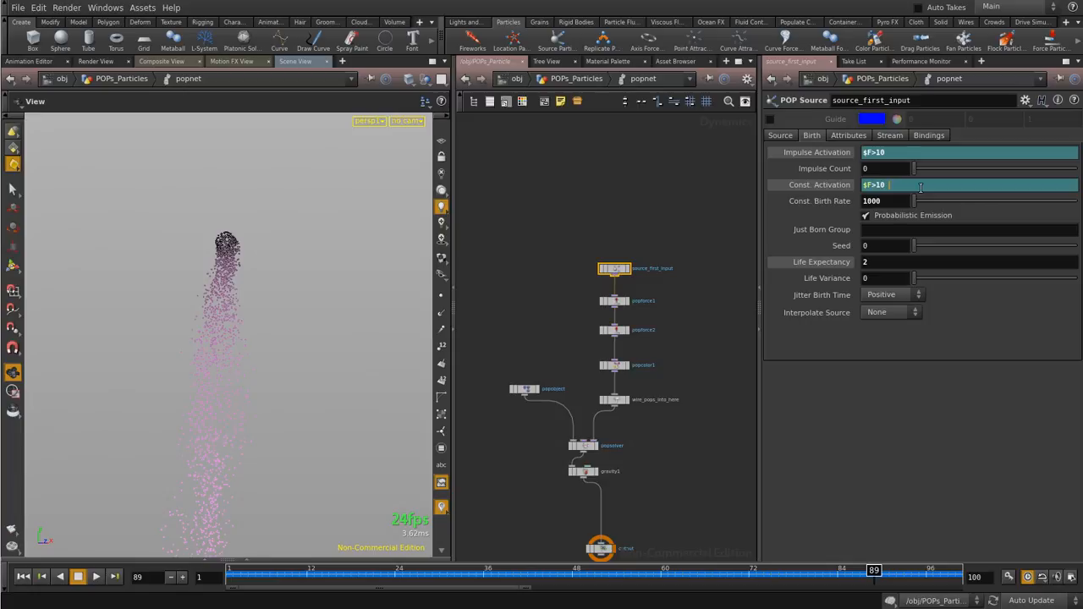
Extend the Const. Activation expression to $F>10 && $F<40
text(&&)
text(4)
key(BackSpace)
text($F)
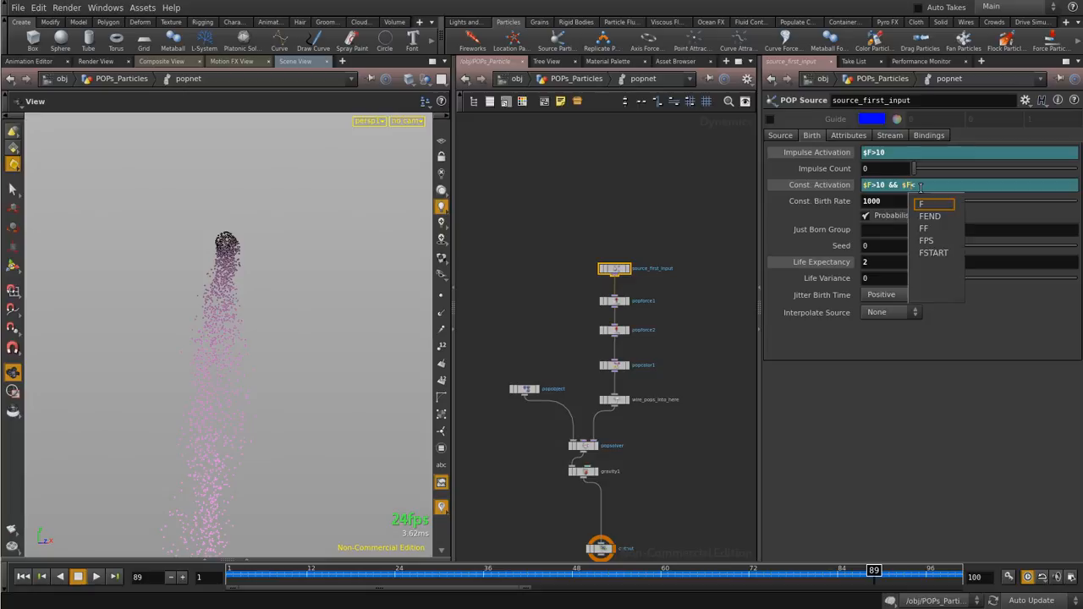
key(Escape)
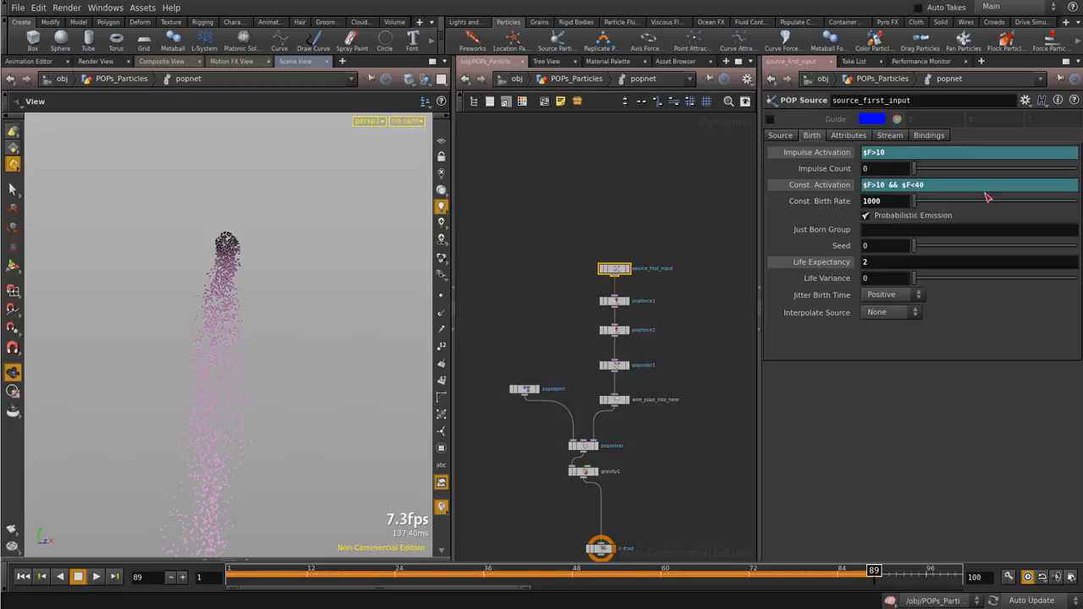
key(Return)
Delete the expression channel on Impulse Activation and replay the simulation from the start
right_click(817, 152)
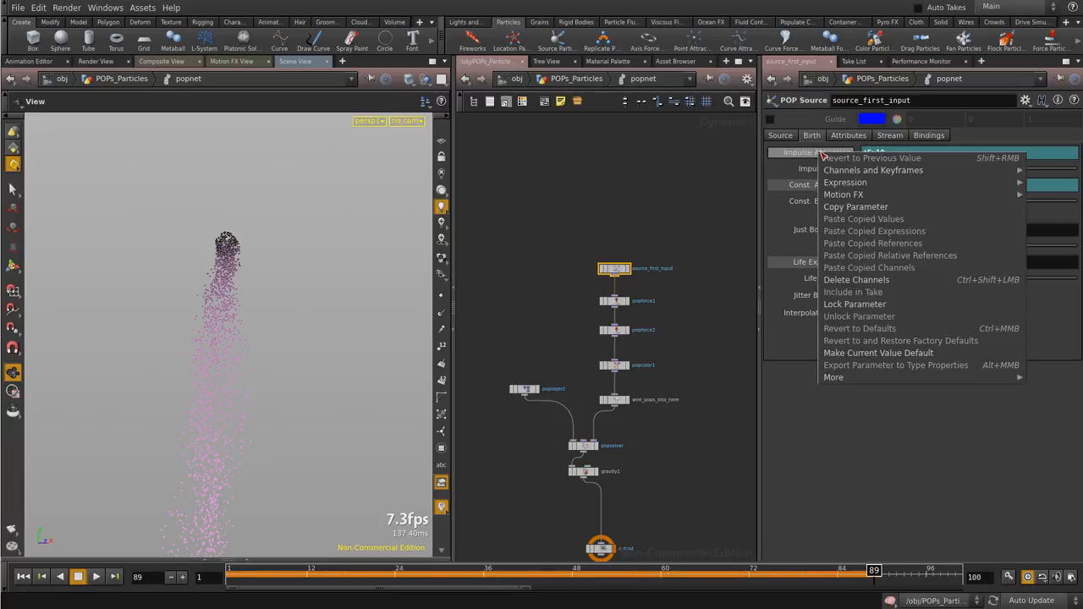
click(856, 279)
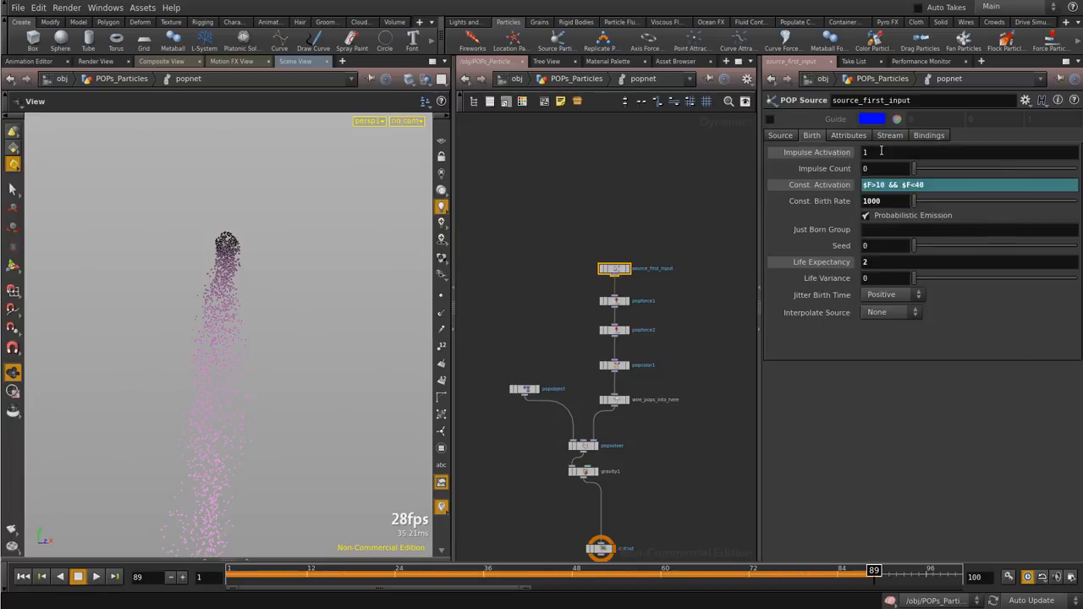
click(23, 577)
click(97, 577)
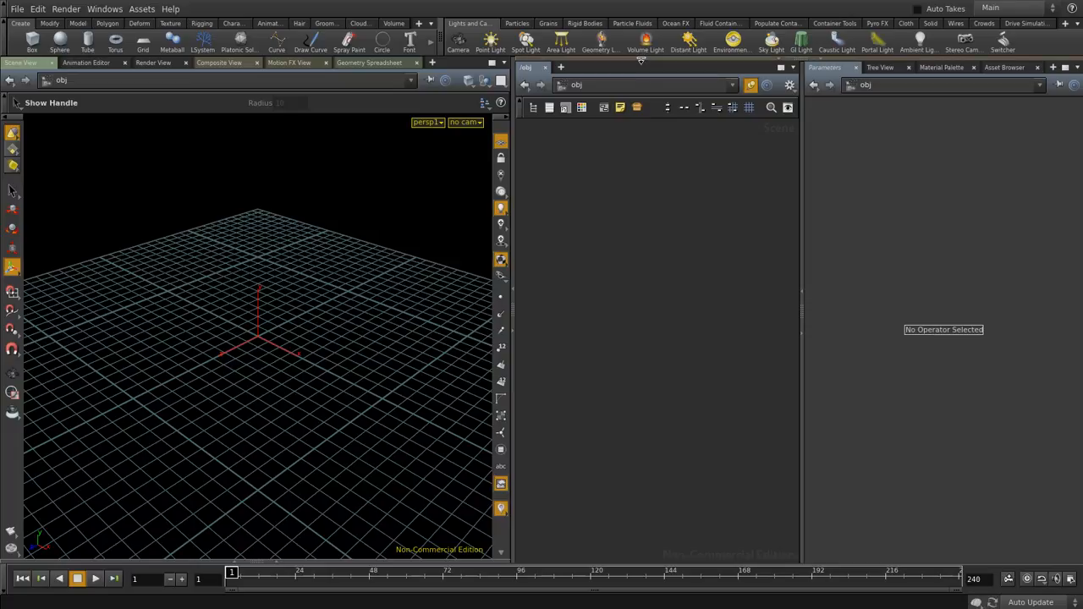
Look through the Particle Fluids, Ocean FX, Fluid Containers and Pyro FX tool sets
click(640, 24)
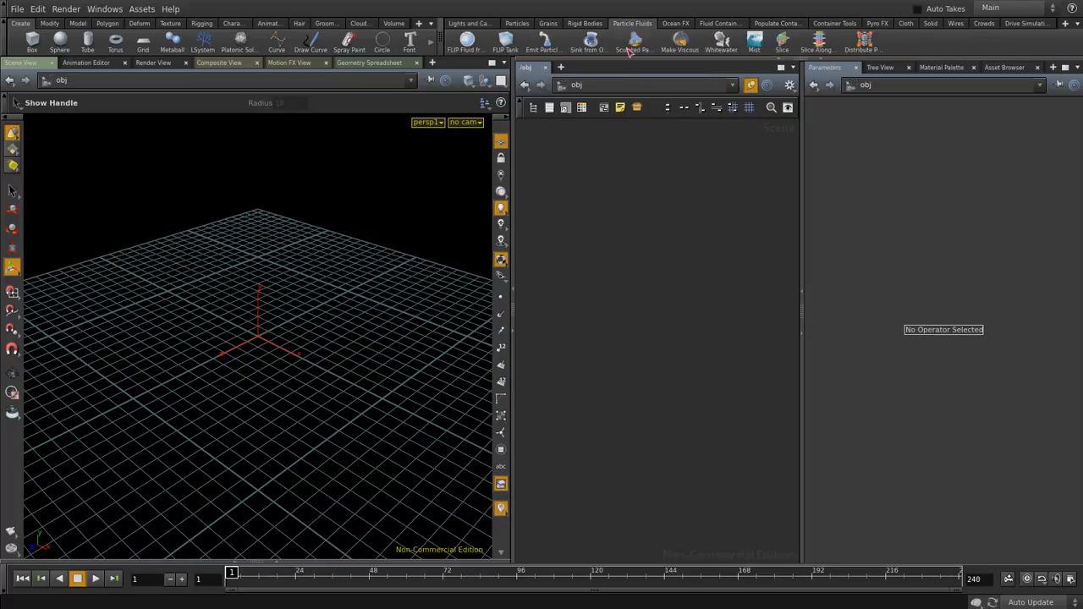
click(677, 24)
click(718, 24)
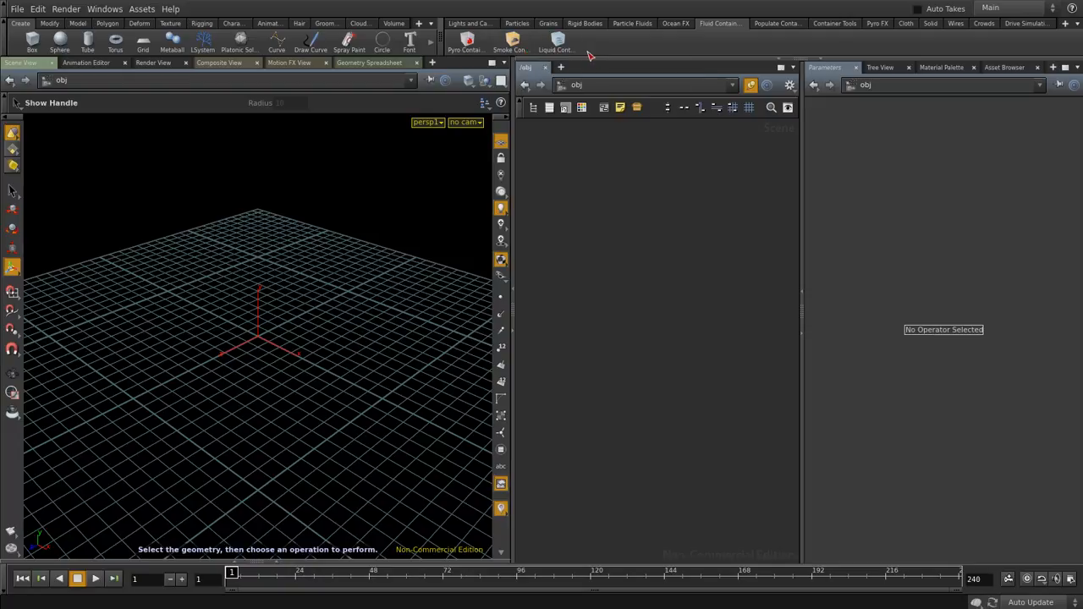
click(877, 24)
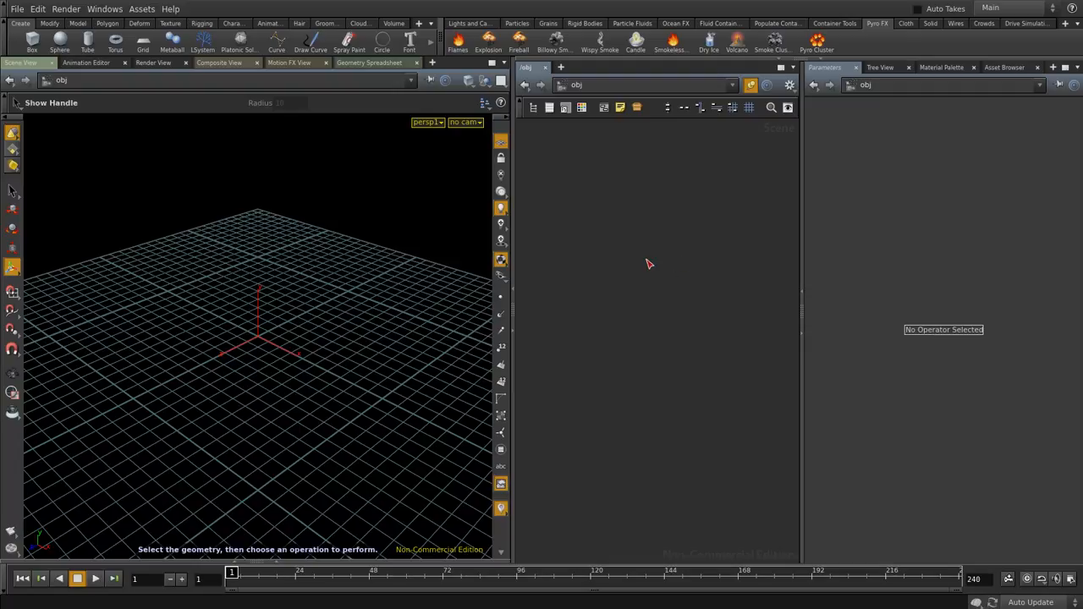
Create a sphere object in the empty scene network and enter its geometry network
key(Tab)
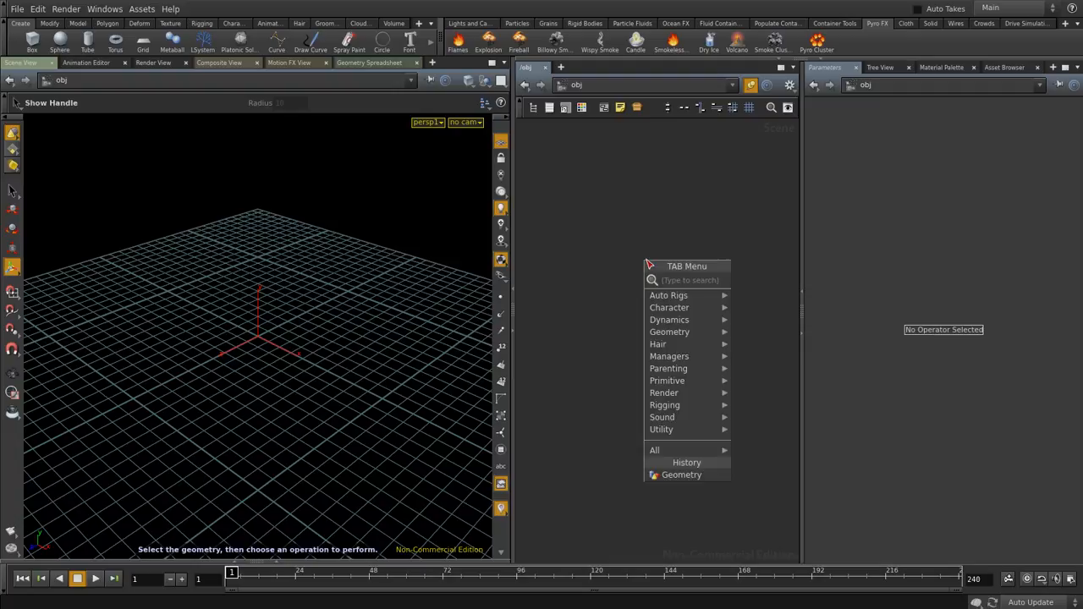
text(sphe)
click(648, 263)
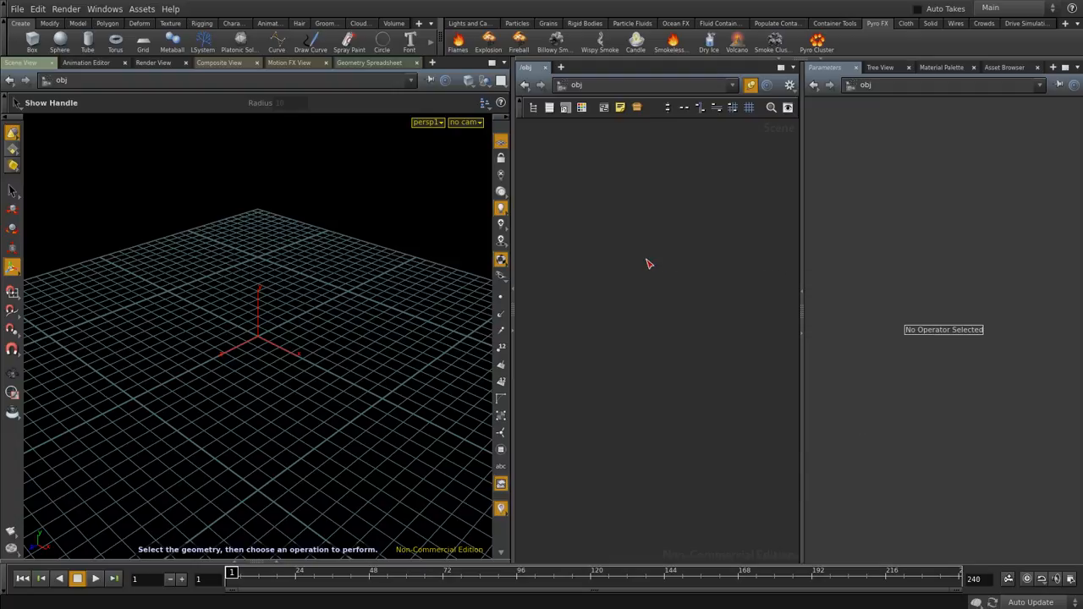
double_click(648, 263)
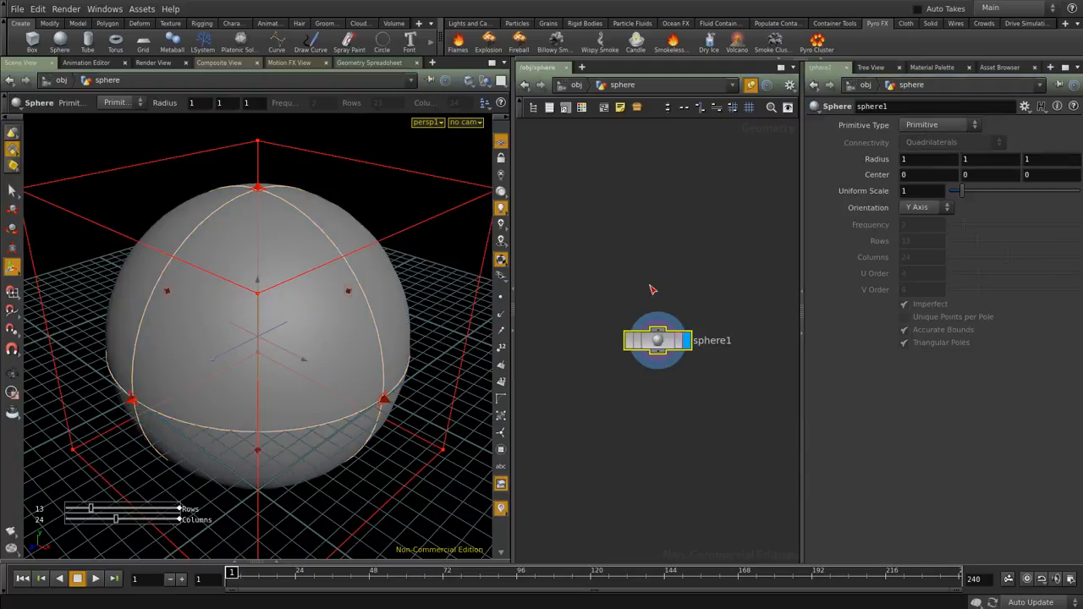
Set the sphere's primitive type to Polygon with a frequency of 6
click(970, 126)
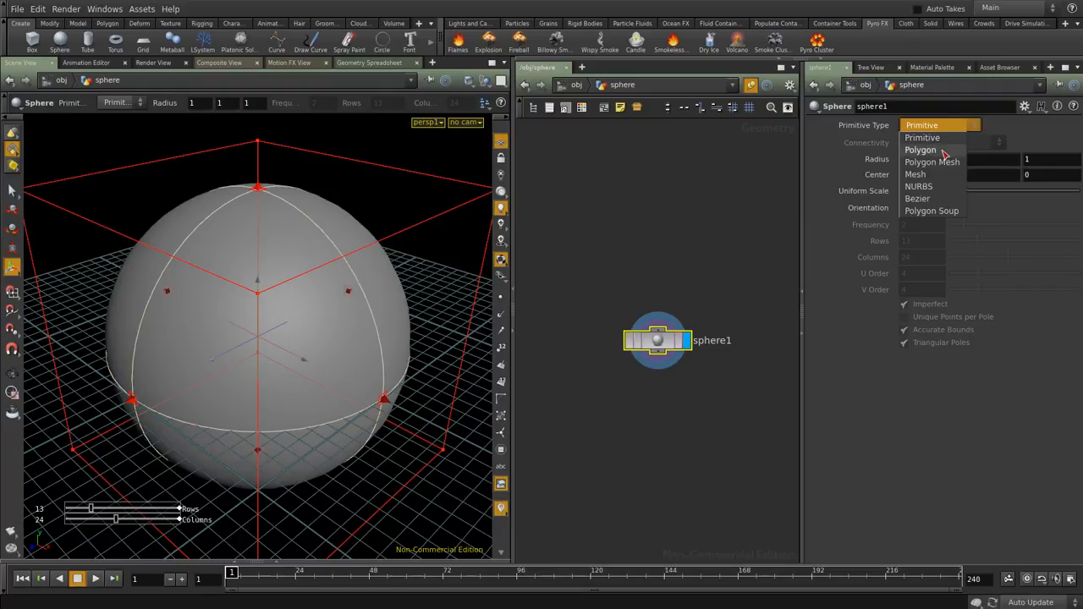
click(942, 153)
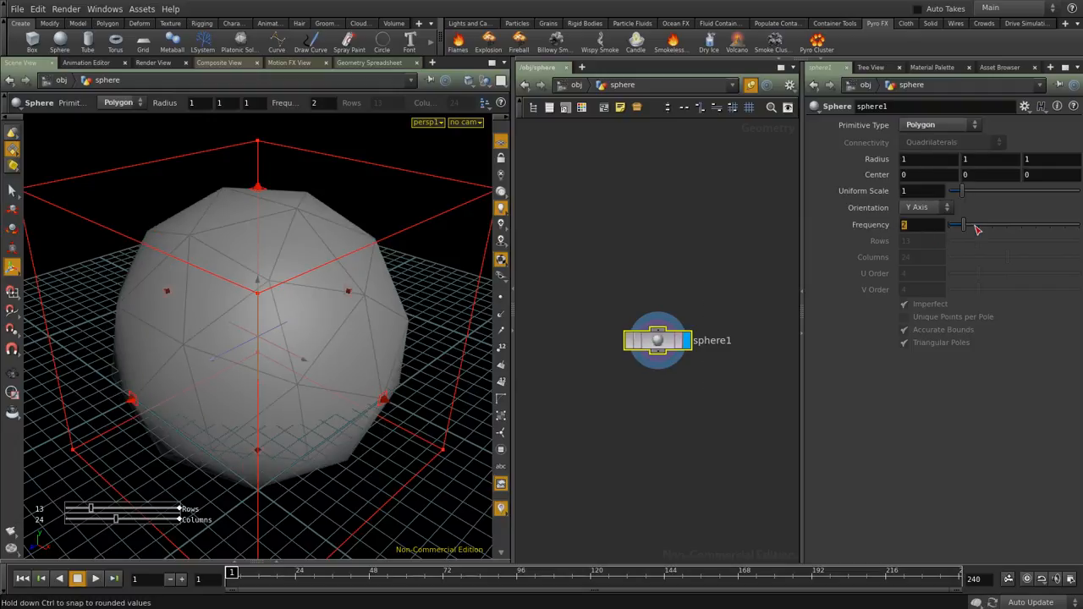
key(Return)
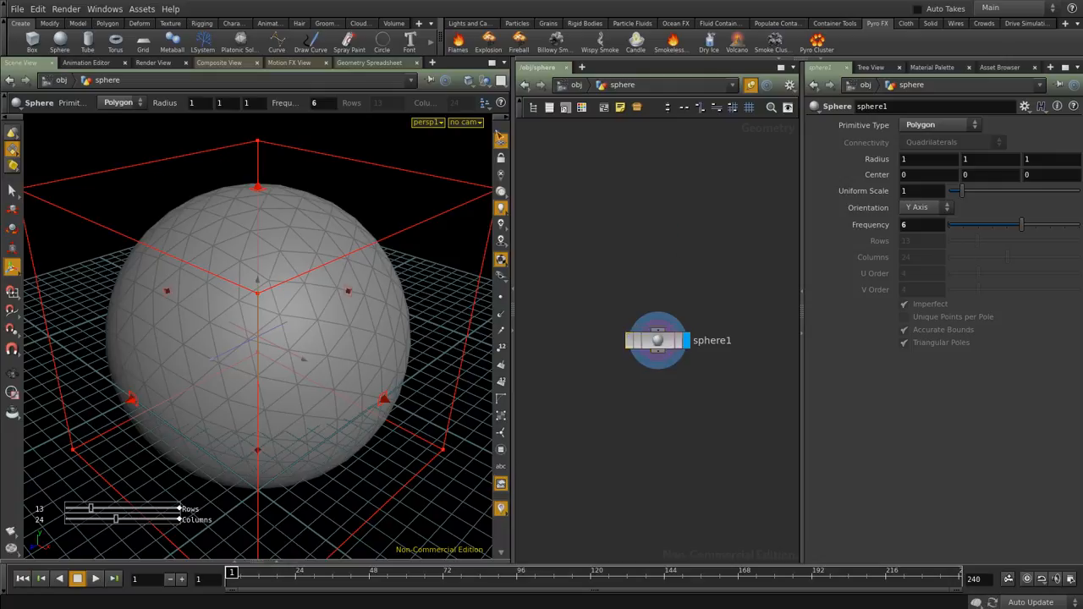
key(Escape)
scroll(337, 304, down, 5)
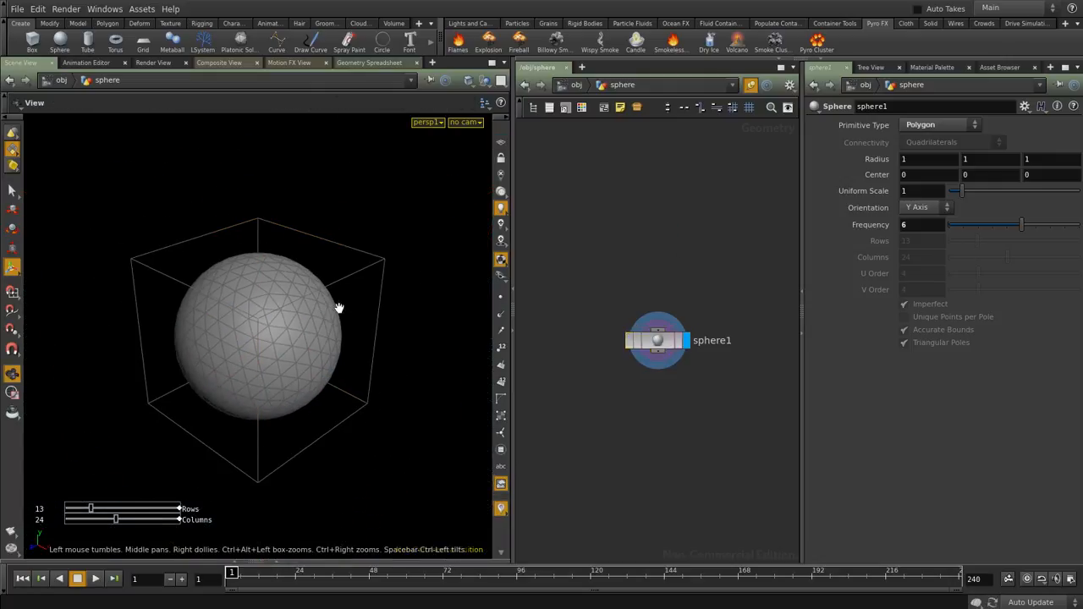
key(Return)
Add a Volume node below the sphere, connect the sphere to its input and display it
drag(662, 340, 660, 193)
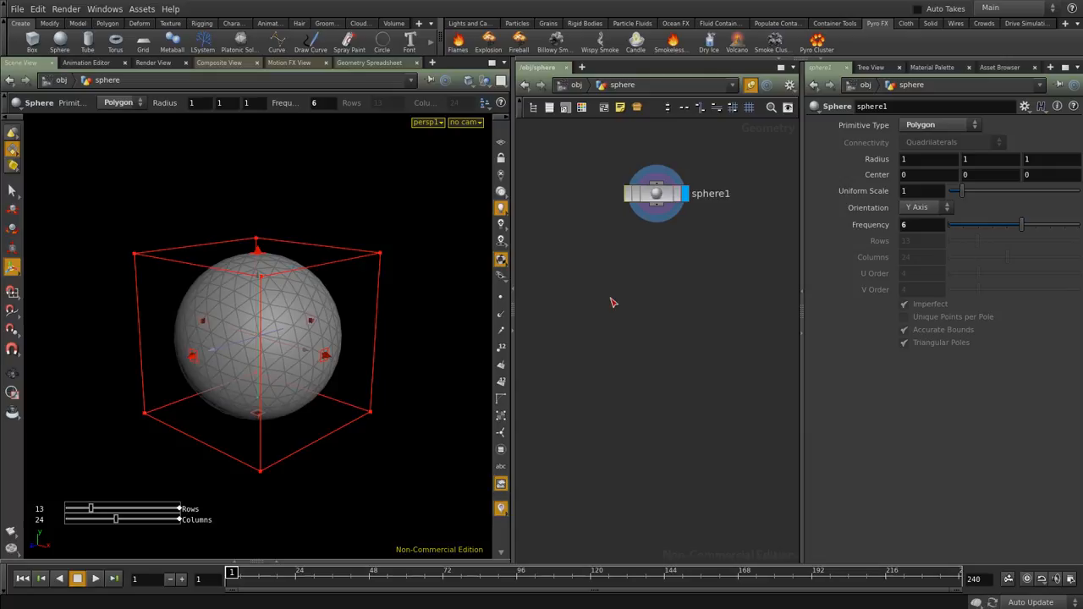
key(Tab)
text(volu)
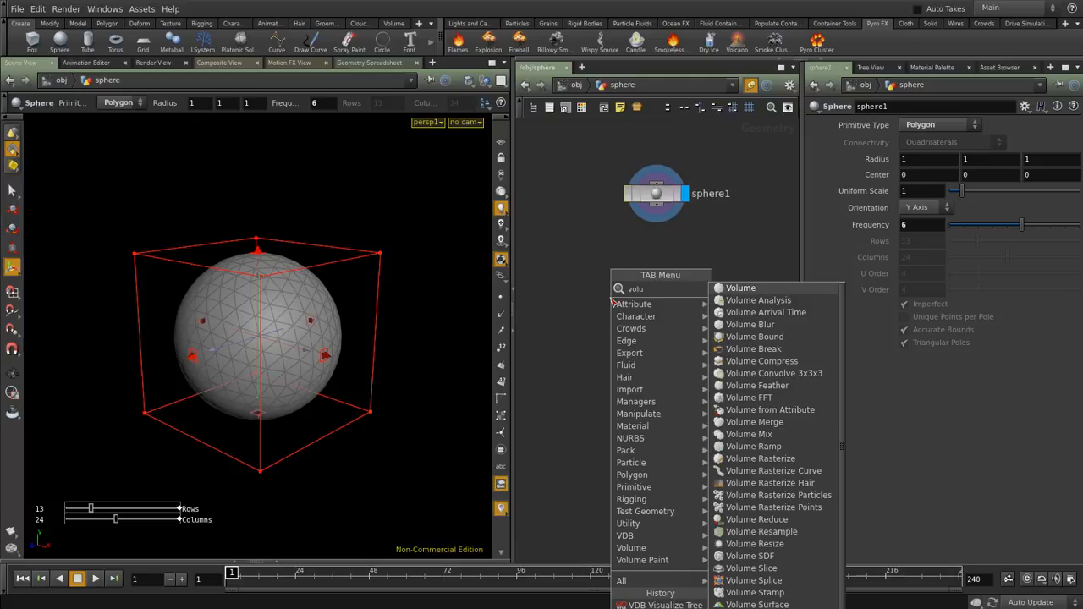
key(Return)
click(574, 279)
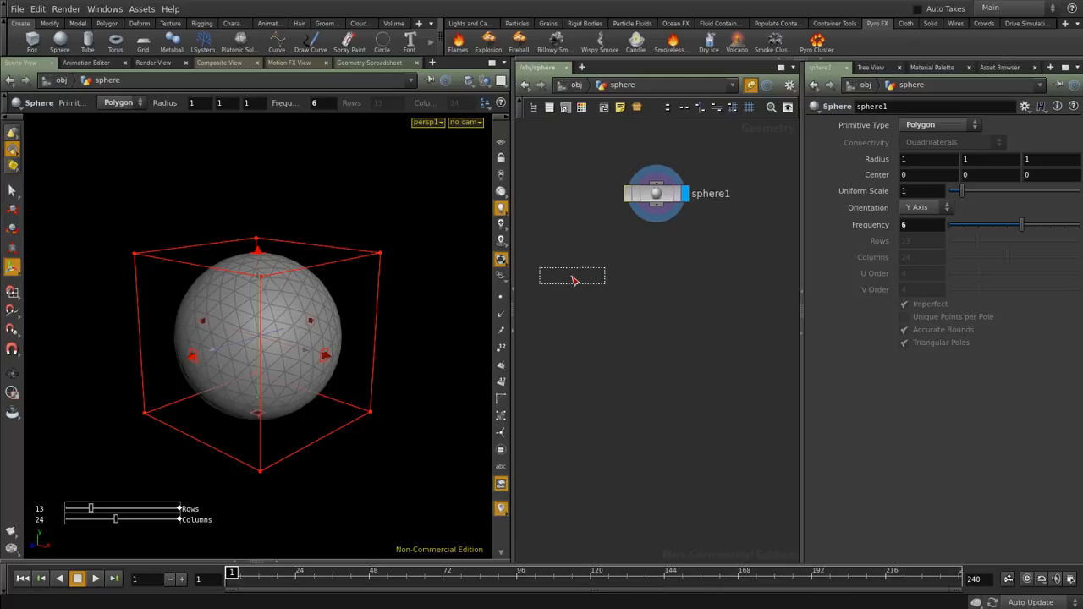
drag(656, 219, 572, 266)
click(602, 275)
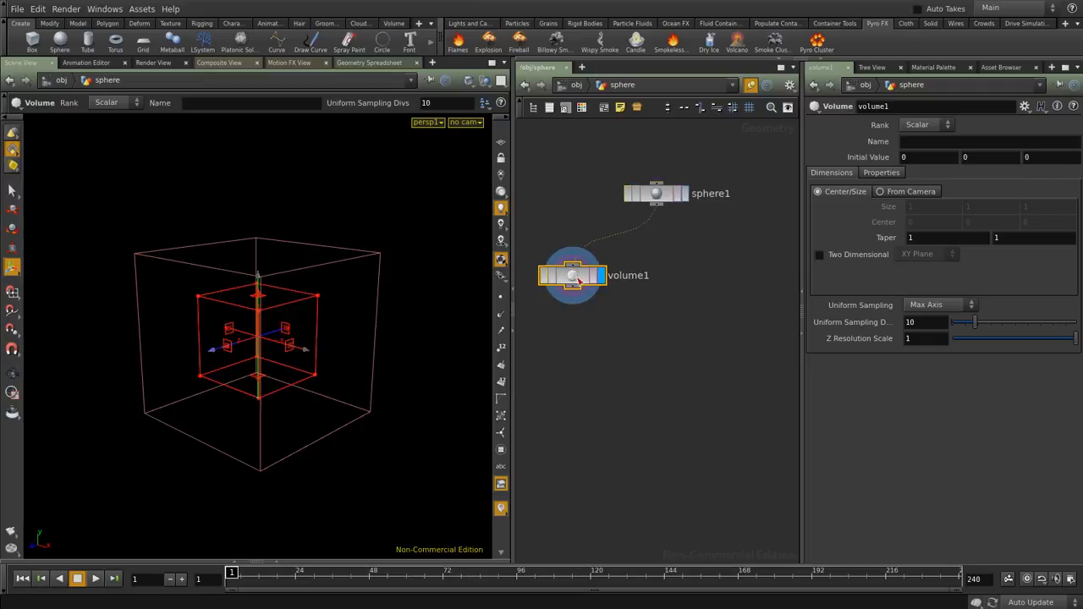
Examine the volume's bounding box and its Rank options, keeping Rank at Scalar
key(Escape)
drag(359, 256, 320, 275)
key(Return)
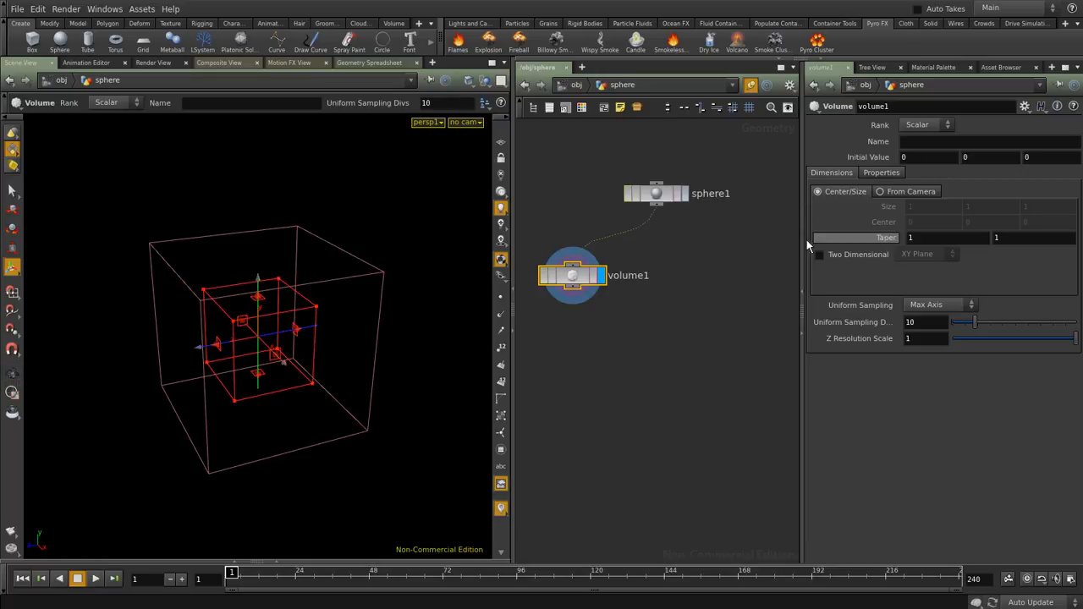
click(935, 126)
click(917, 137)
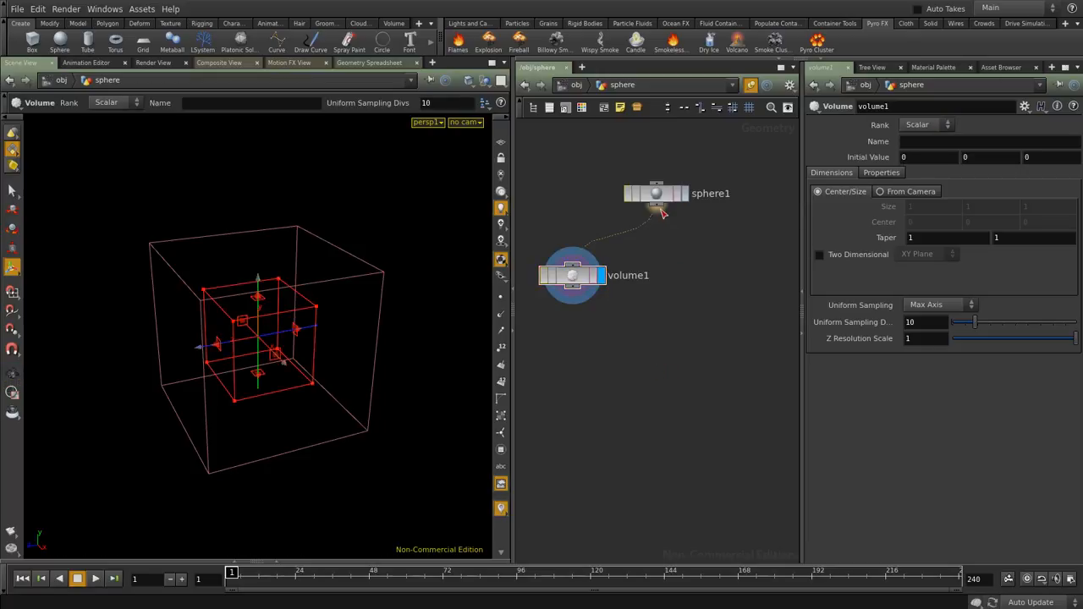
Branch an IsoOffset node from the sphere's output and display its result
drag(662, 213, 679, 317)
text(iso)
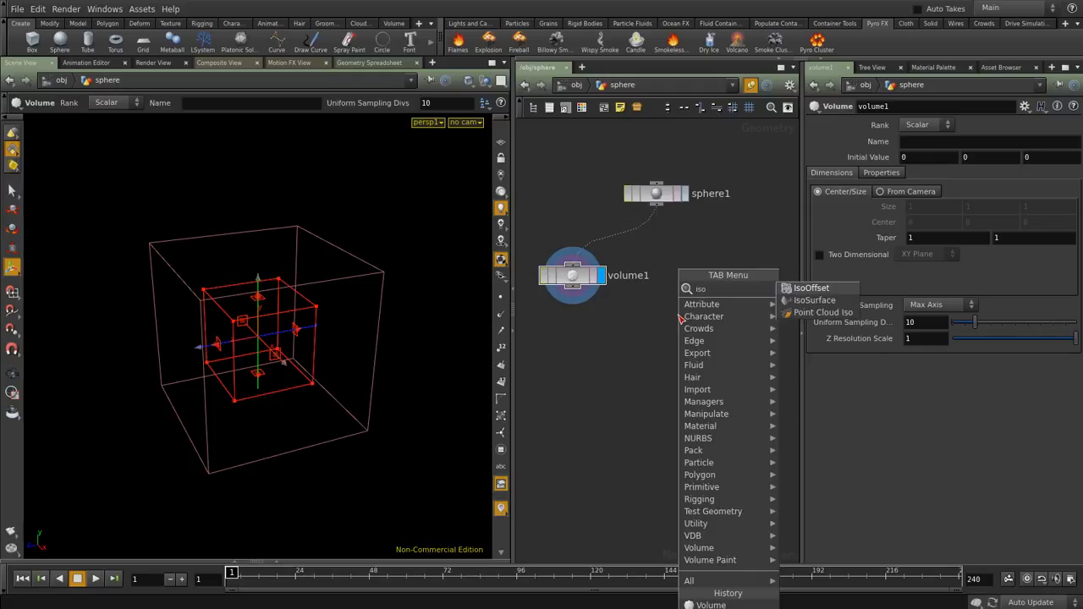
key(Return)
click(682, 315)
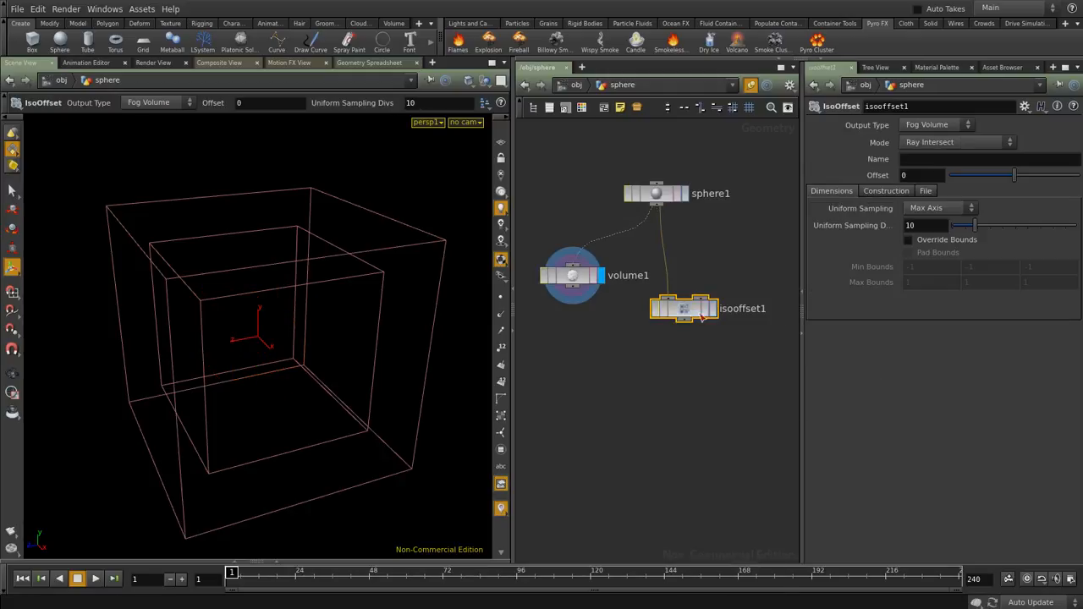
click(713, 308)
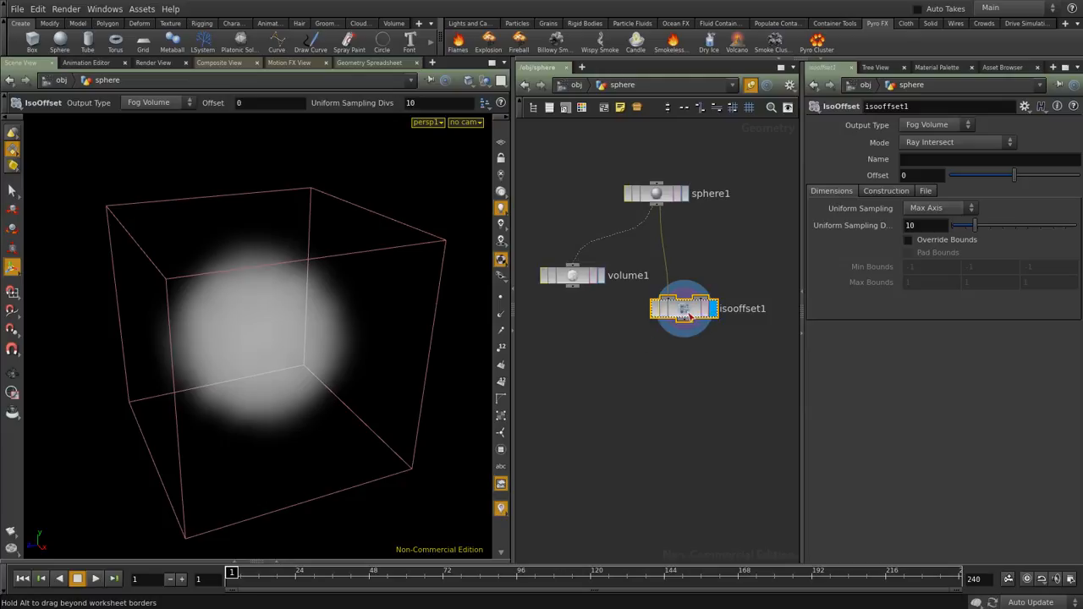
Rearrange the network so the IsoOffset node sits closer beneath the sphere, beside the Volume node
drag(669, 311, 684, 277)
drag(590, 282, 567, 282)
drag(719, 260, 700, 260)
middle_drag(701, 259, 651, 256)
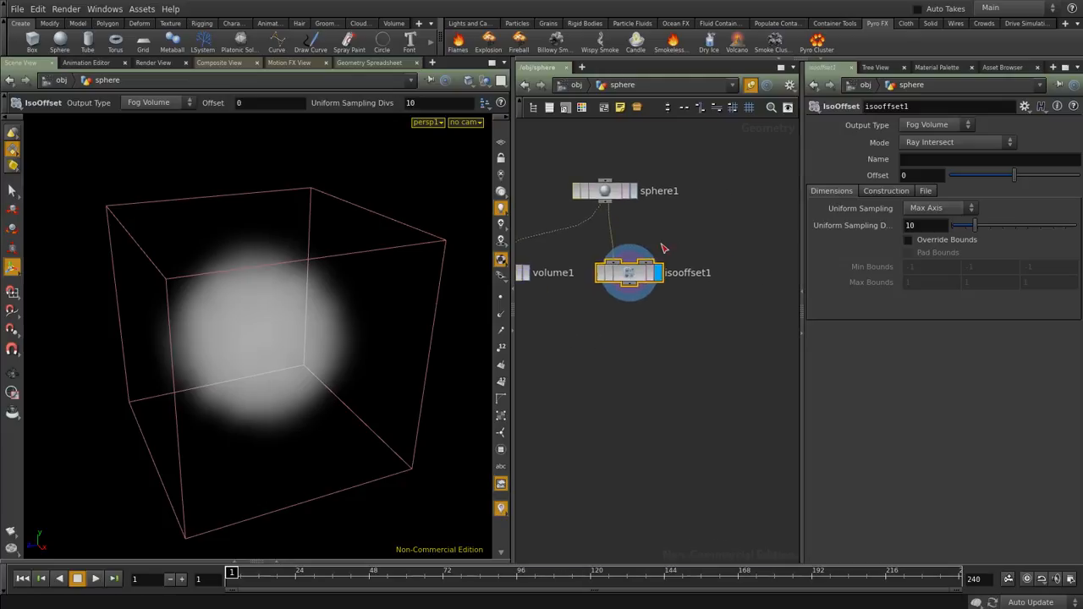
drag(628, 196, 621, 185)
drag(679, 227, 564, 341)
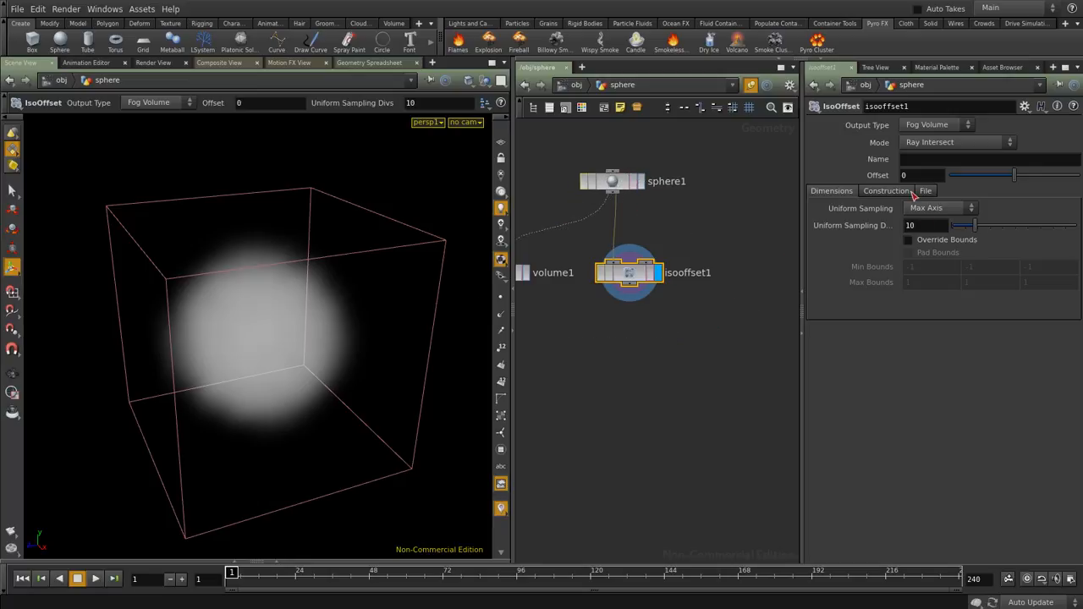
Try the IsoOffset output types Iso Surface, SDF Volume and Tetra Mesh, and return it to Fog Volume
click(932, 126)
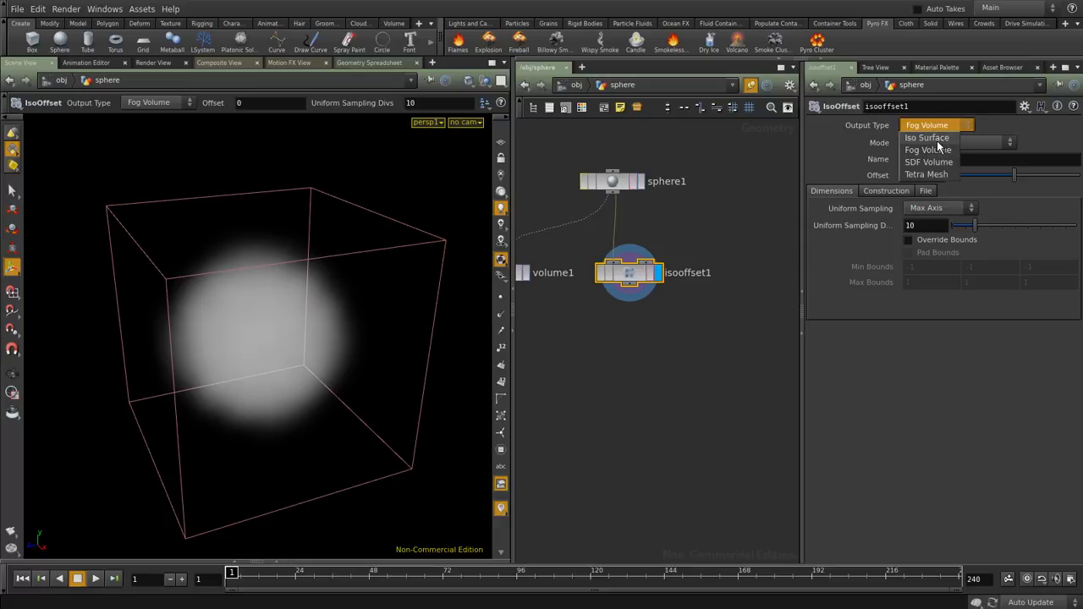
click(927, 138)
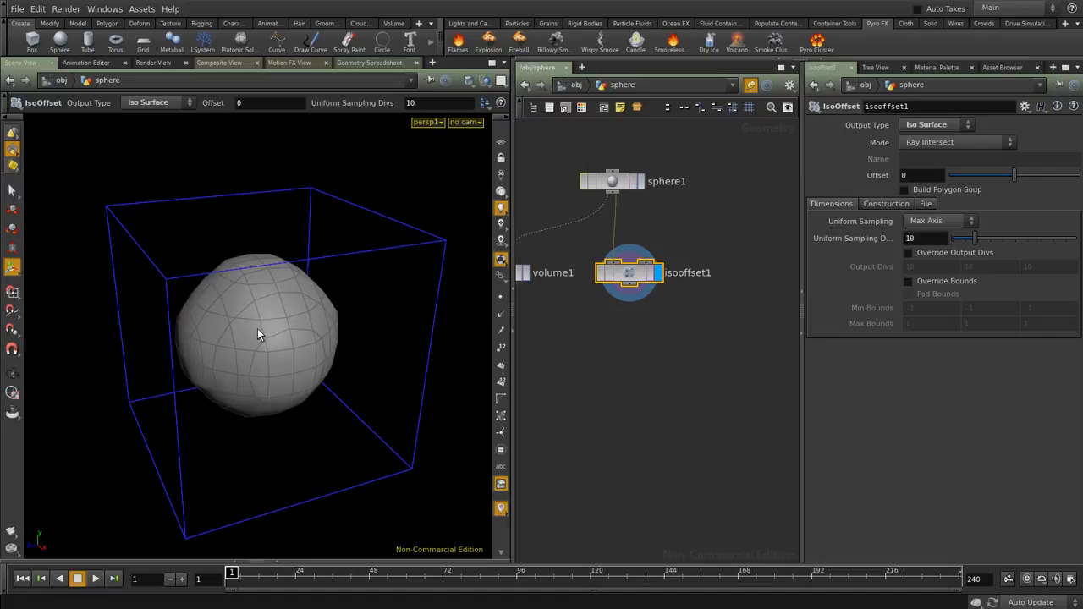
click(933, 125)
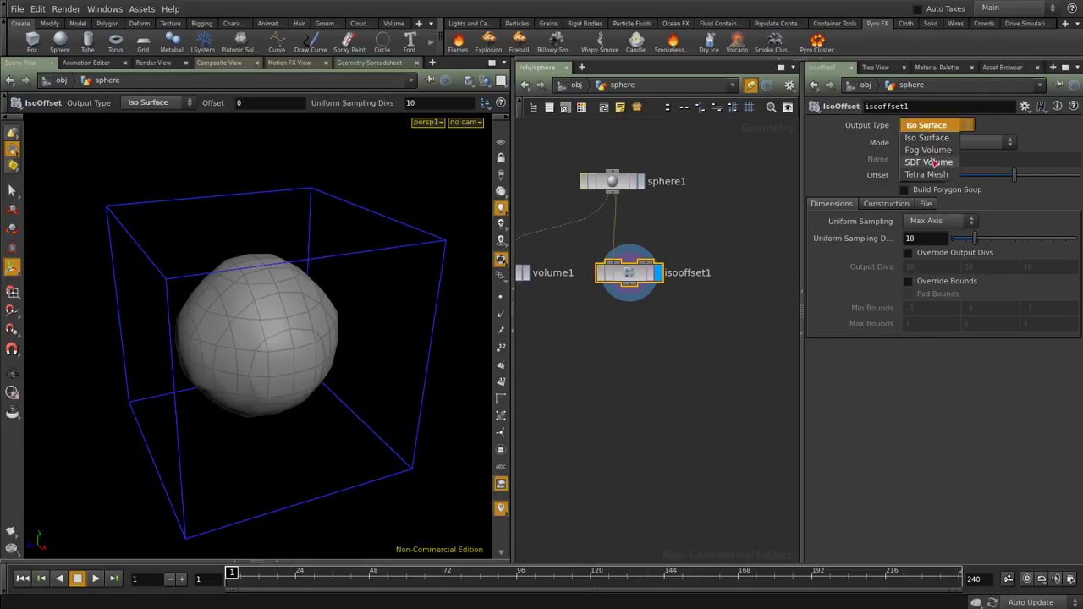
click(934, 162)
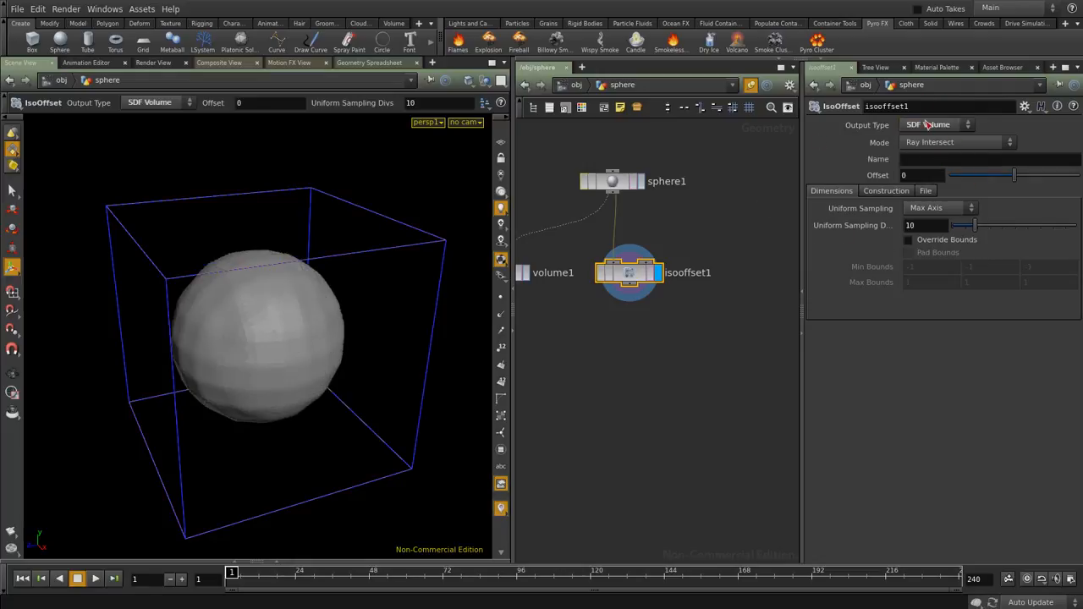
click(928, 126)
click(941, 174)
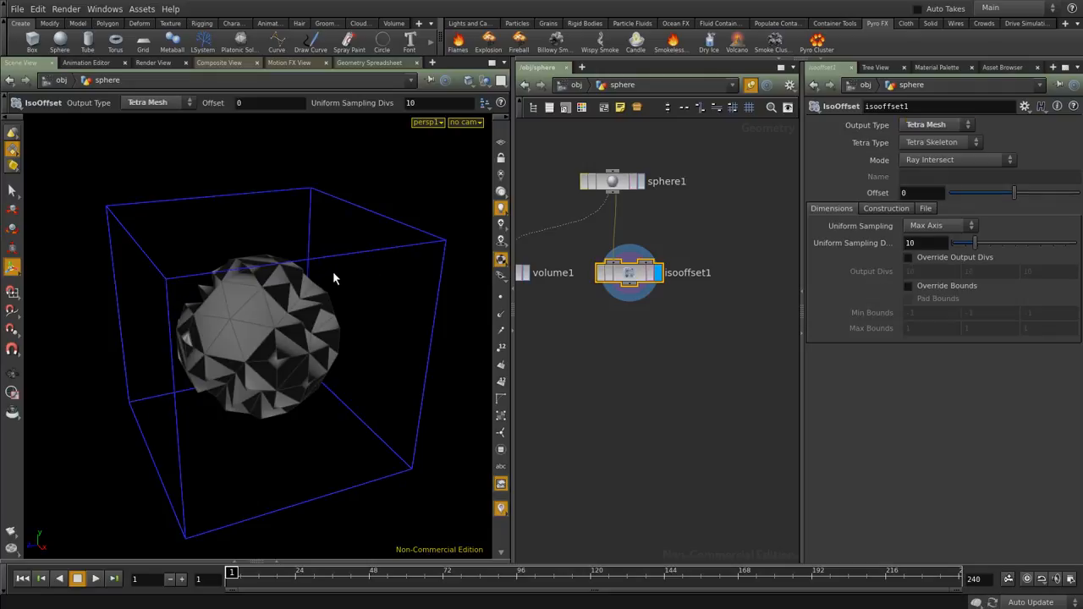
click(956, 125)
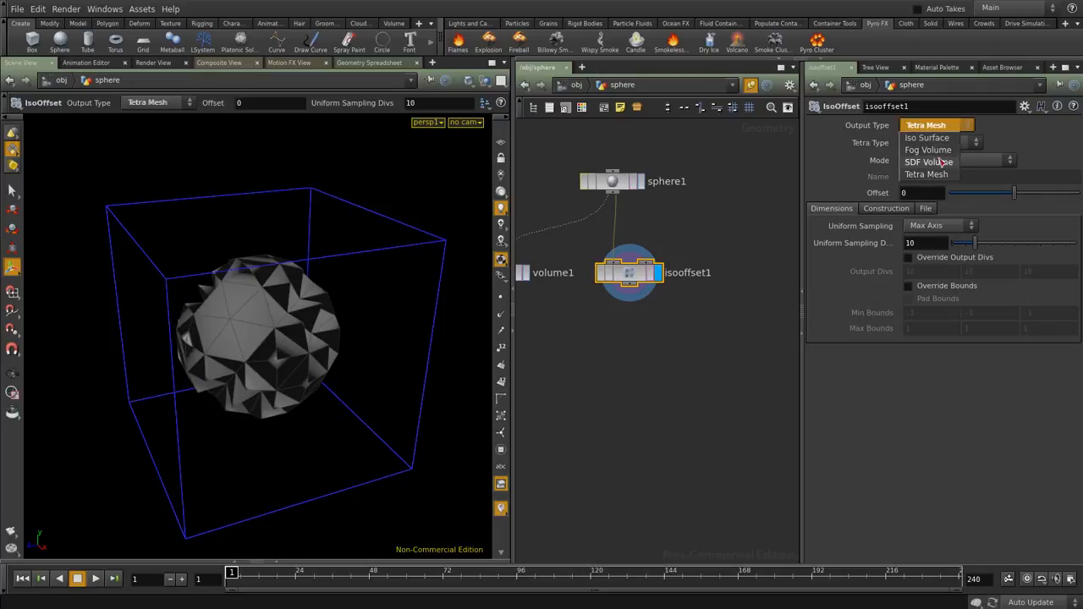
click(934, 149)
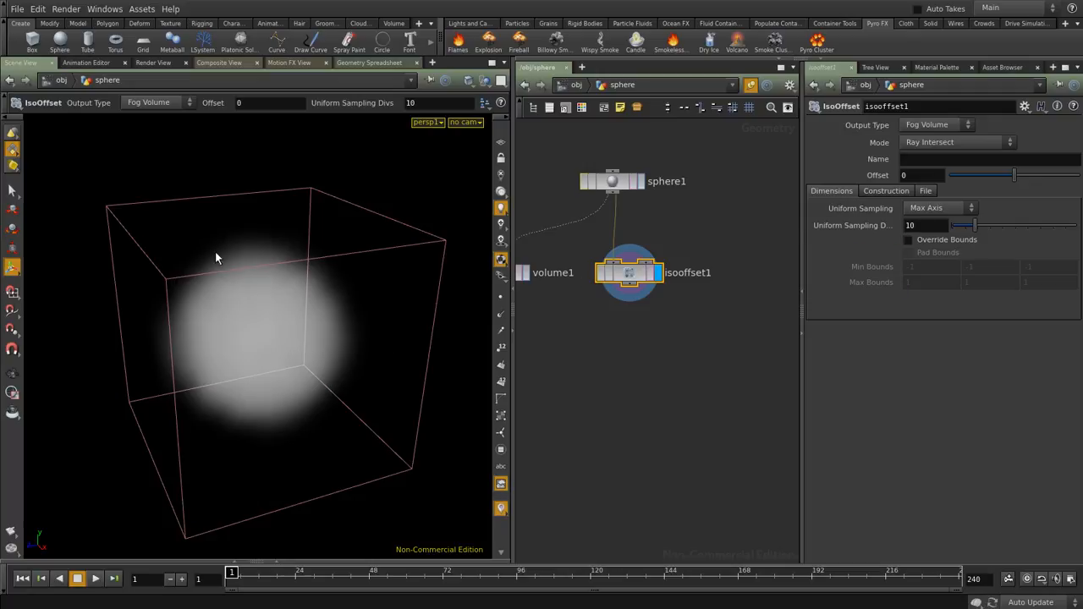
Turn on the reference grid and examine the fog volume against it from several angles
key(s)
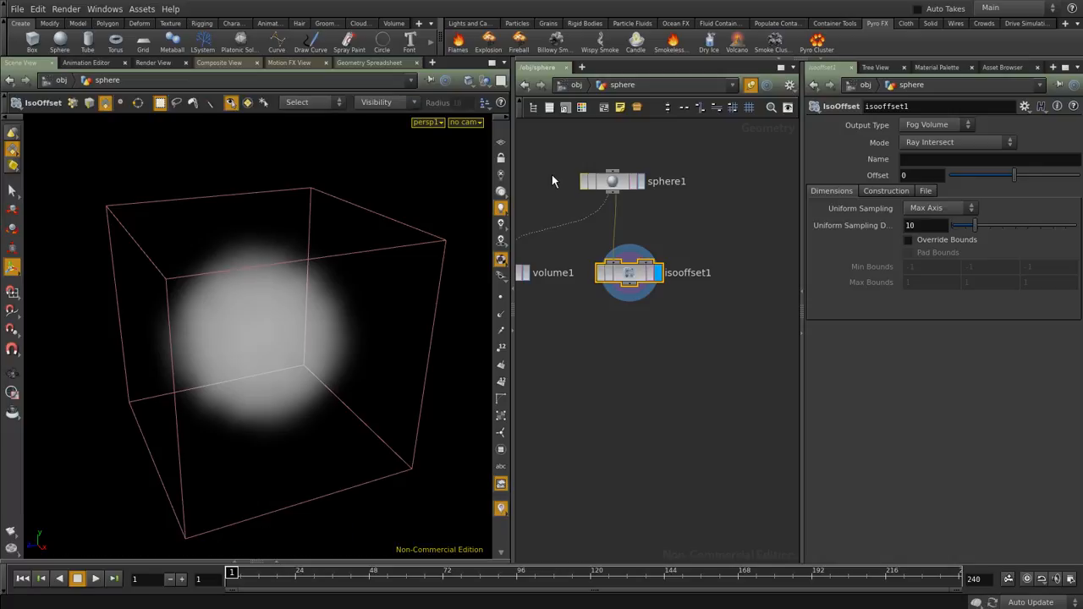
click(501, 142)
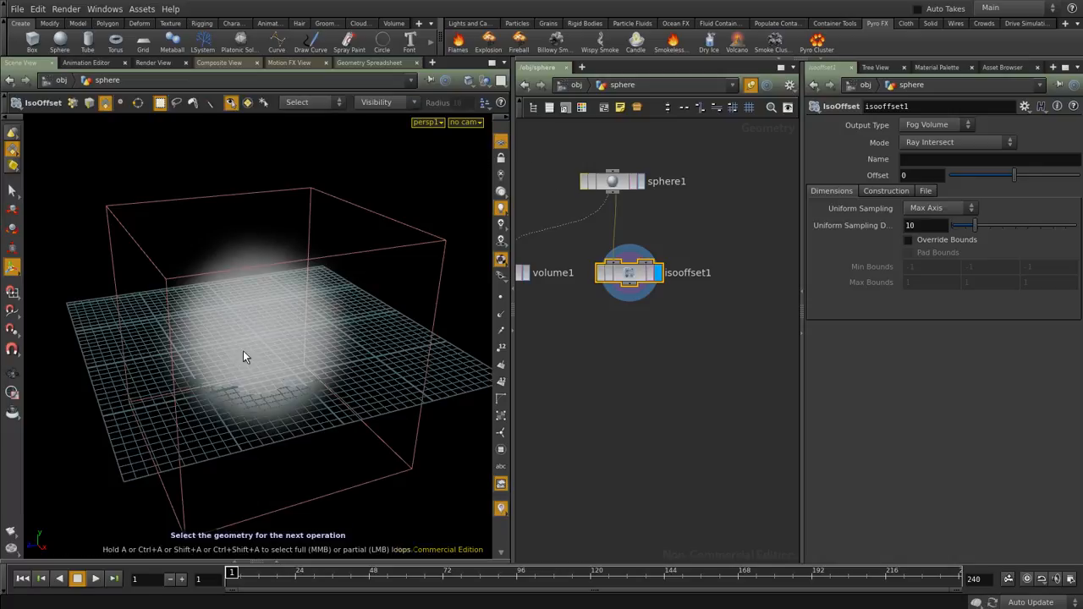
key(Escape)
drag(169, 350, 176, 226)
key(s)
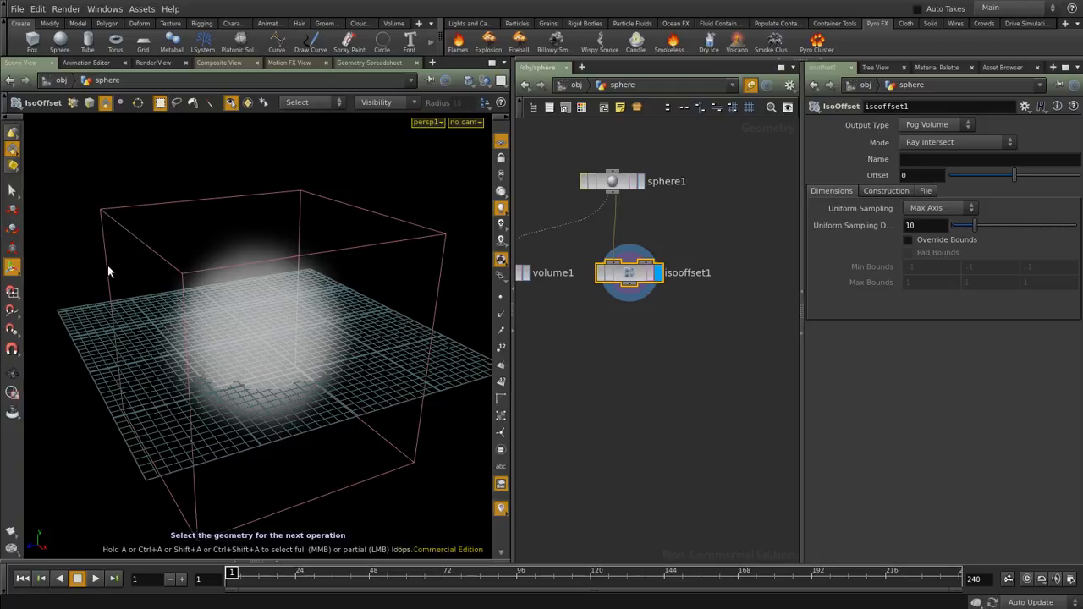
drag(176, 371, 279, 300)
drag(375, 340, 303, 327)
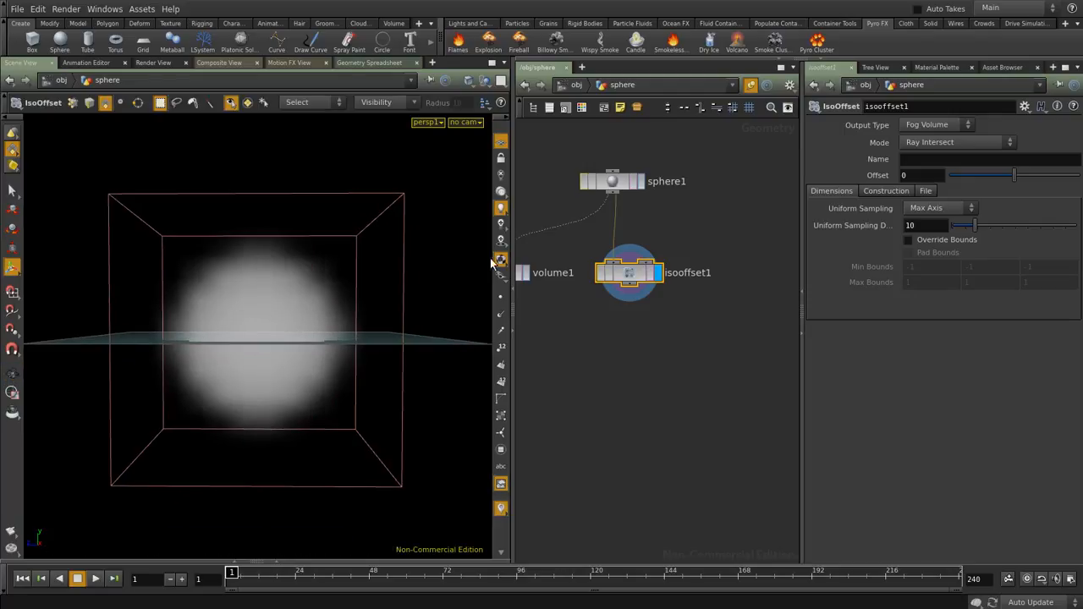
Select the fog volume in the viewport and examine how it sits inside its bounding box
click(275, 291)
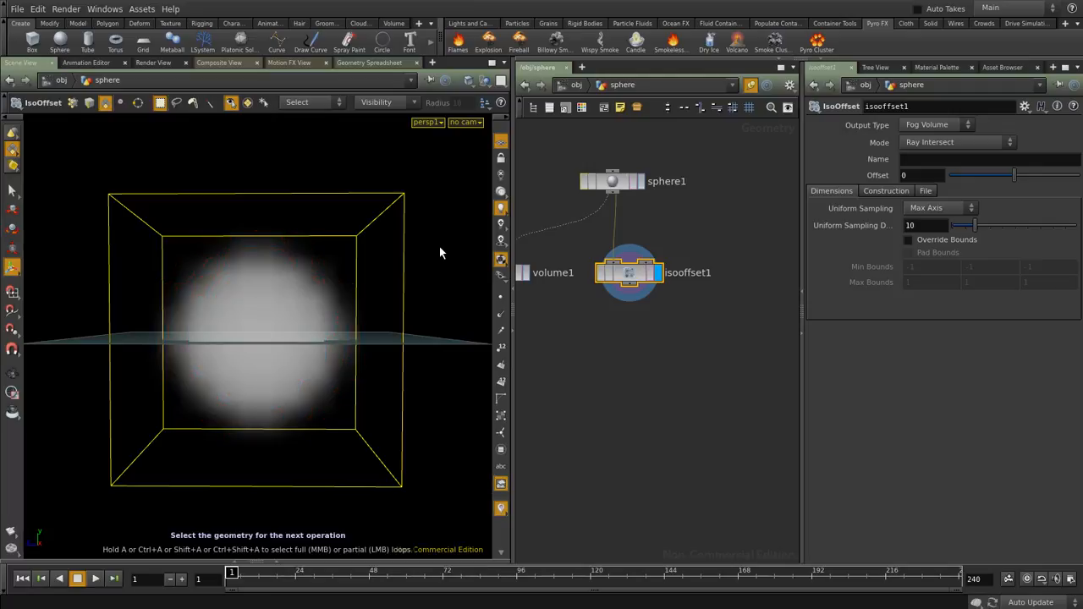
key(Return)
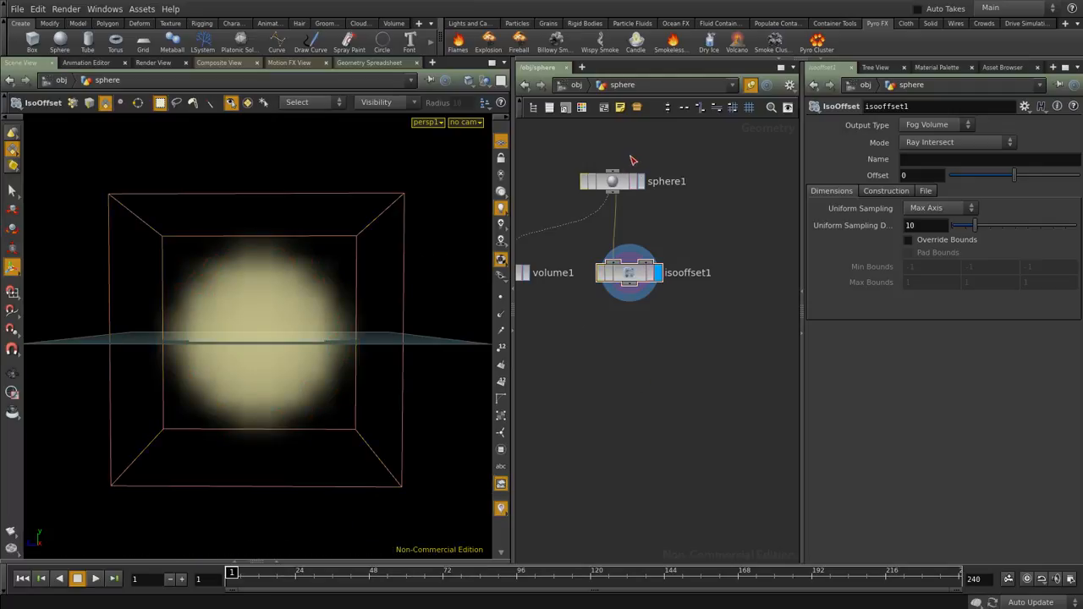
key(Escape)
drag(293, 262, 316, 277)
key(Return)
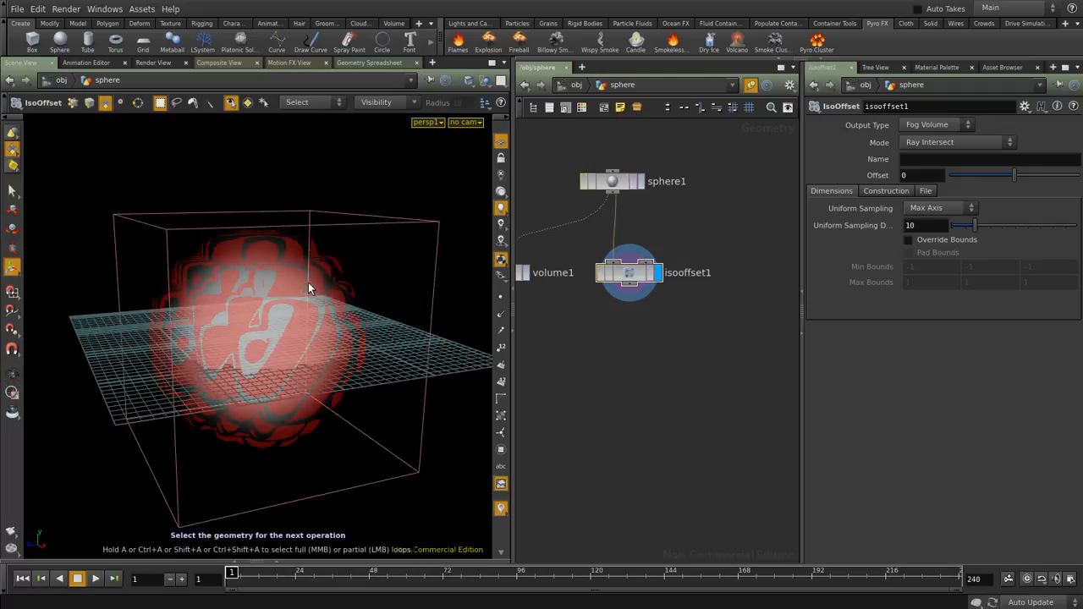
click(300, 274)
key(Return)
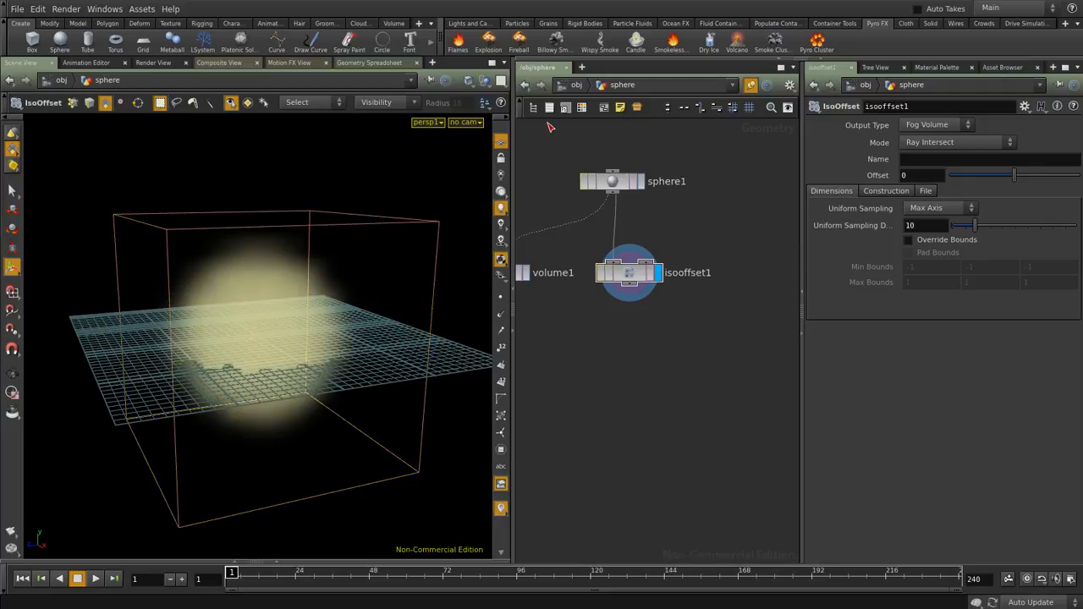
key(Escape)
Hide the reference grid and set the IsoOffset's uniform sampling divisions to 50
drag(369, 294, 346, 258)
scroll(313, 297, up, 2)
key(Return)
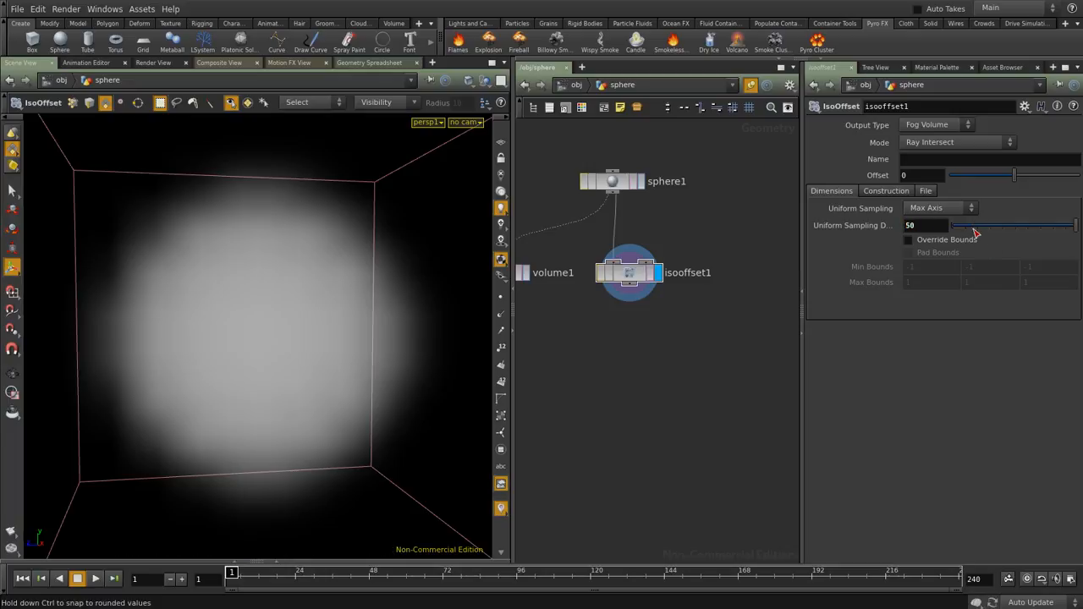
text(50)
key(Return)
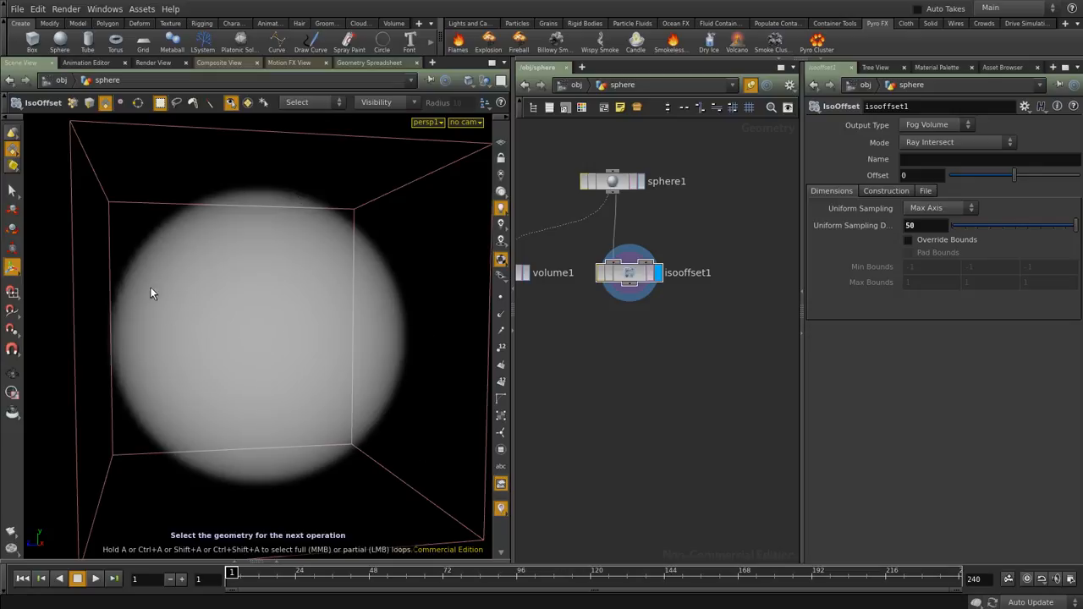
key(Escape)
drag(127, 285, 200, 299)
key(Return)
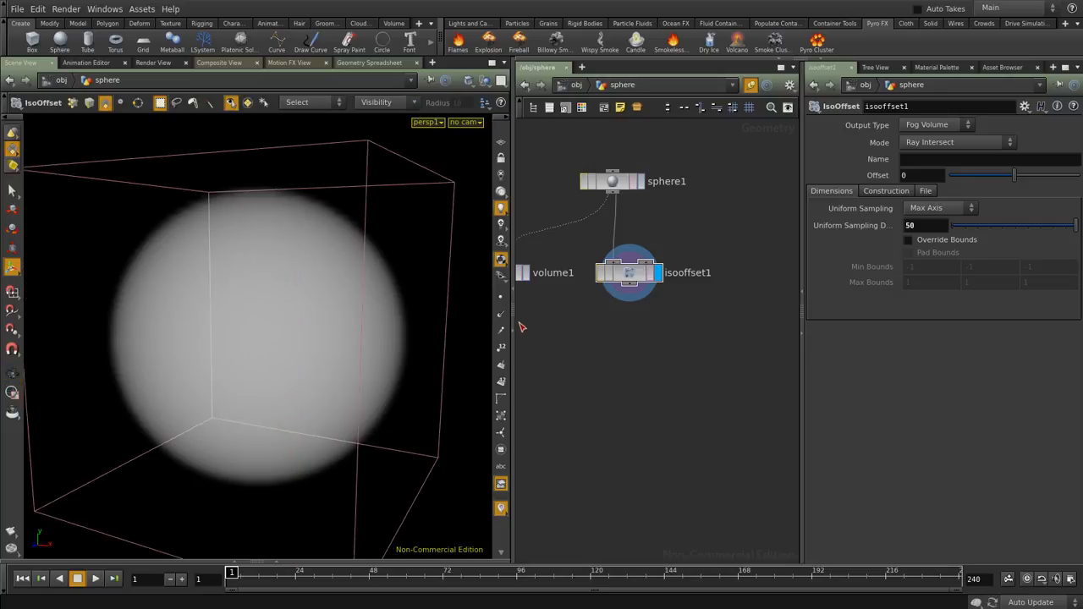
key(Tab)
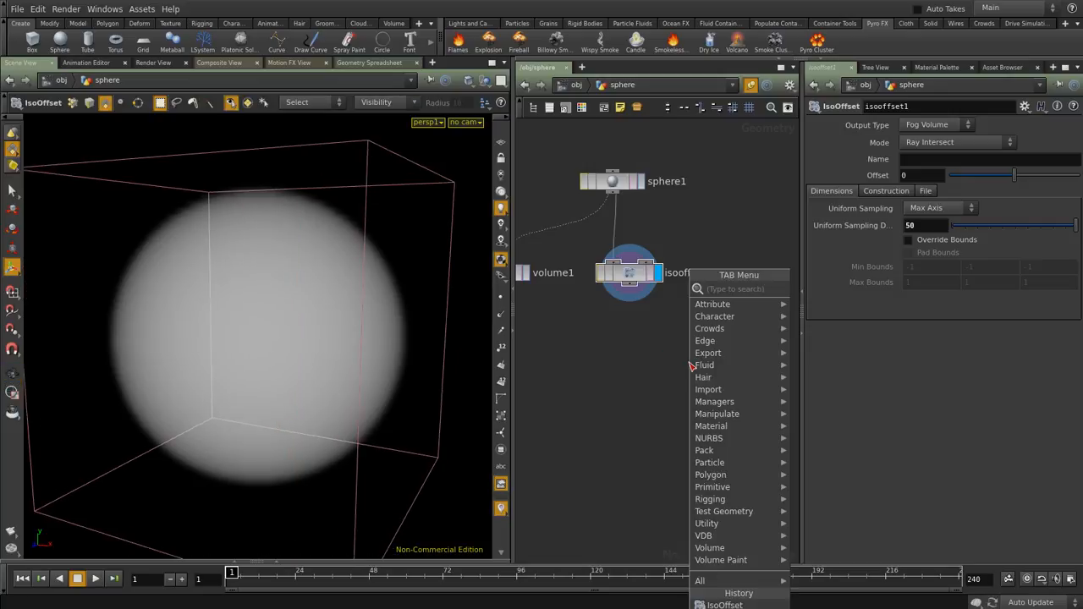
text(vb)
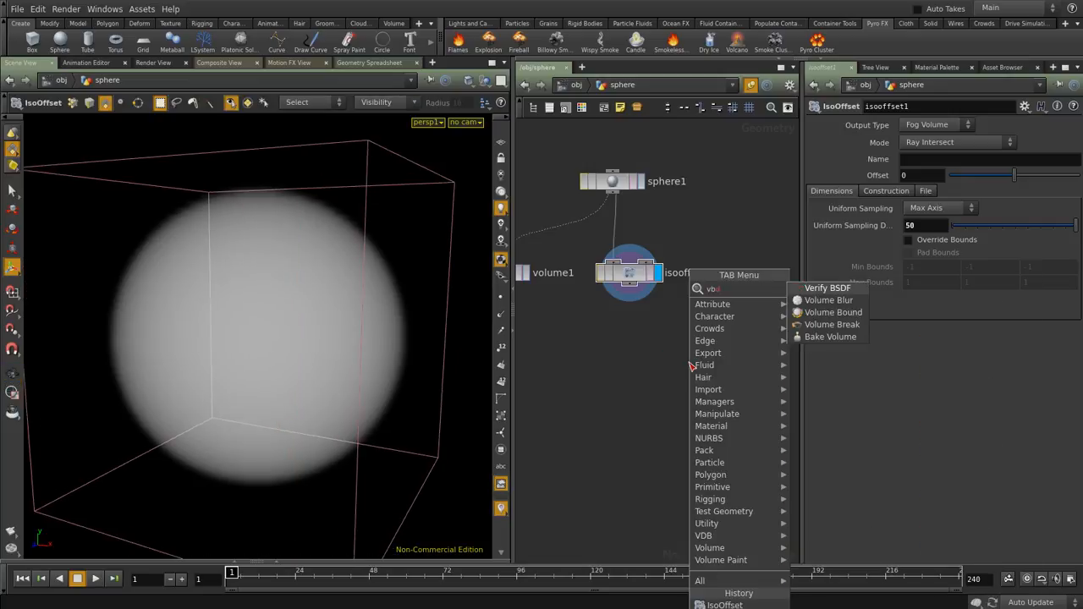
key(BackSpace)
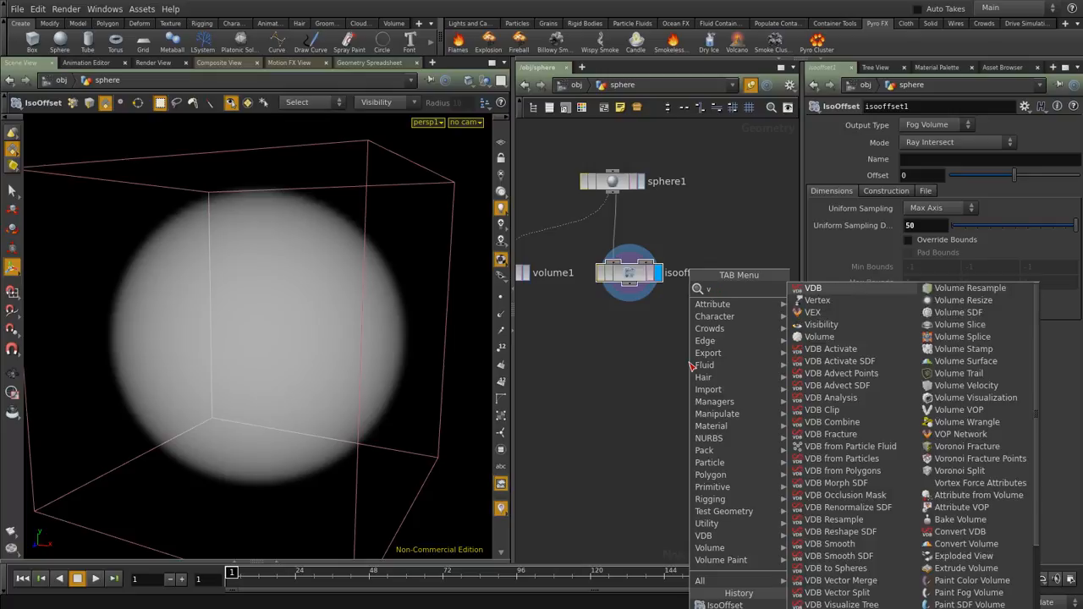
text(db)
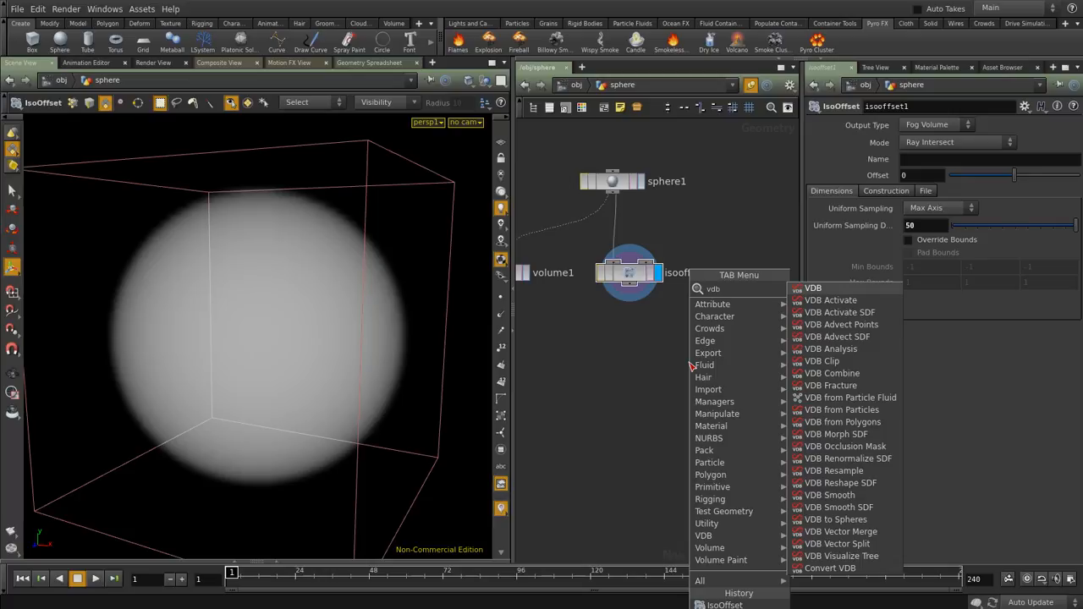
key(Escape)
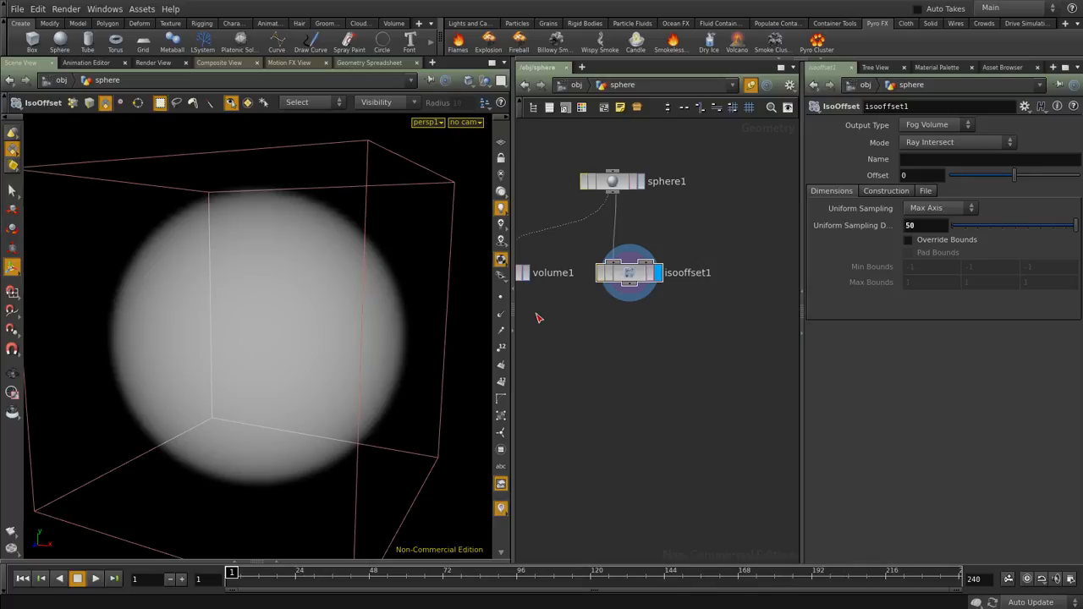
key(Tab)
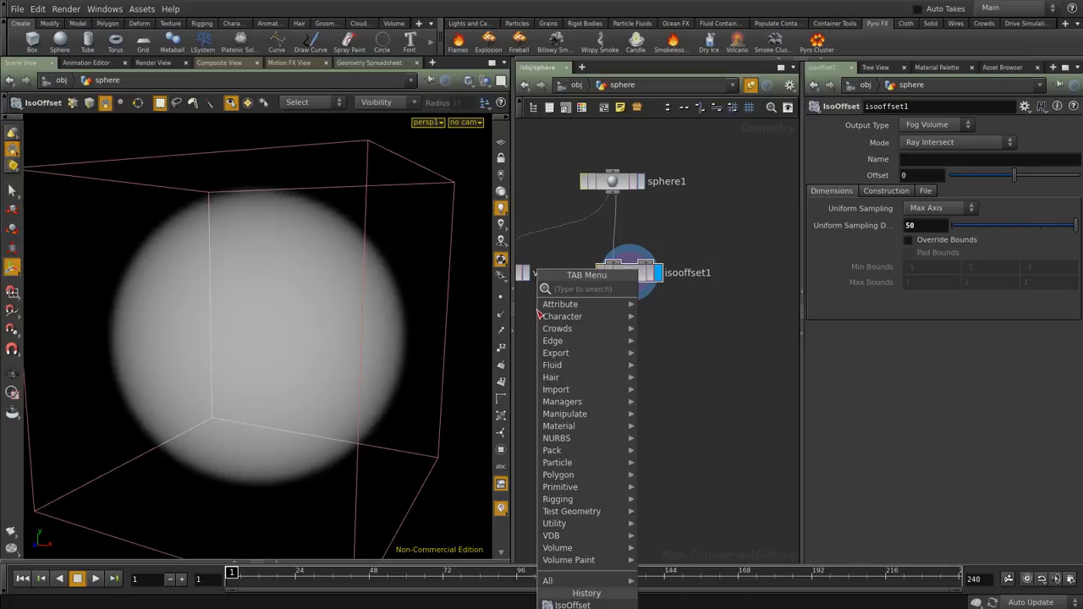
mouse_move(554, 535)
key(Escape)
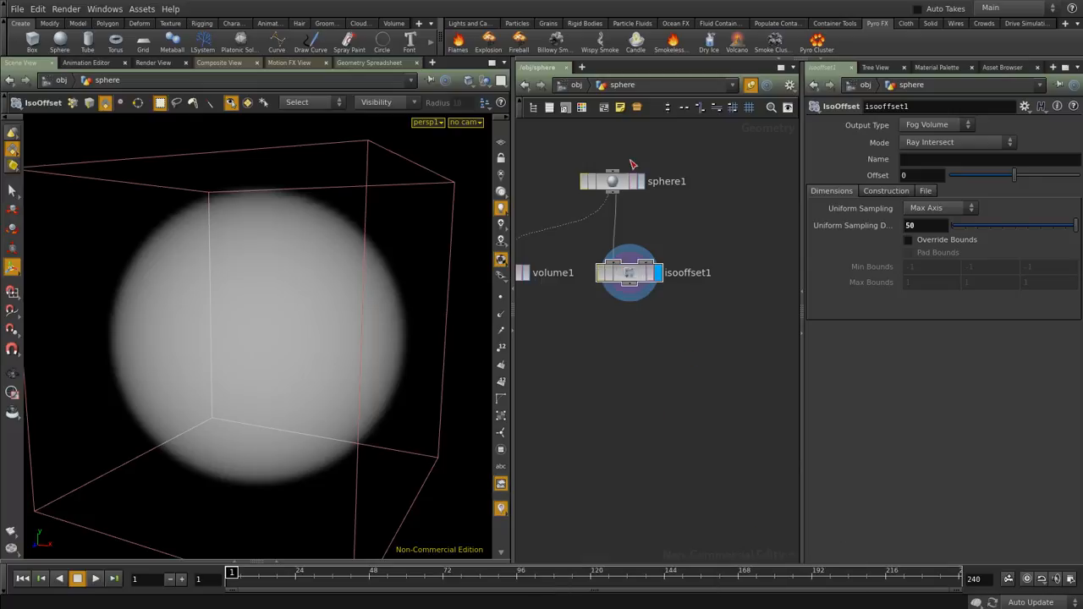
Add a VDB from Polygons node beside the IsoOffset node and feed it from the sphere's output
key(Tab)
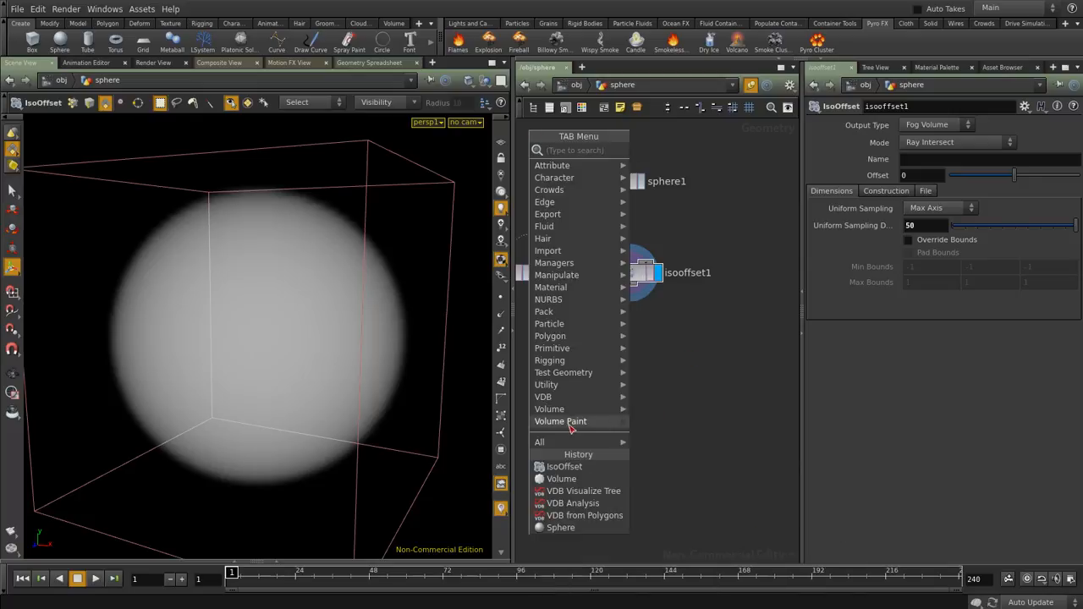
mouse_move(574, 399)
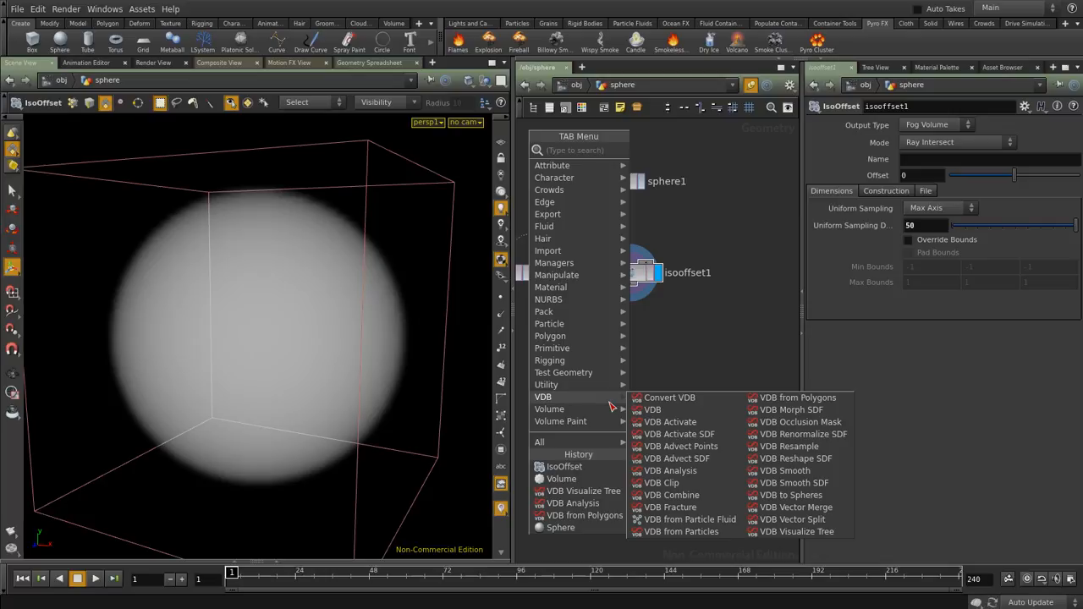
click(780, 398)
click(730, 339)
drag(612, 196, 754, 287)
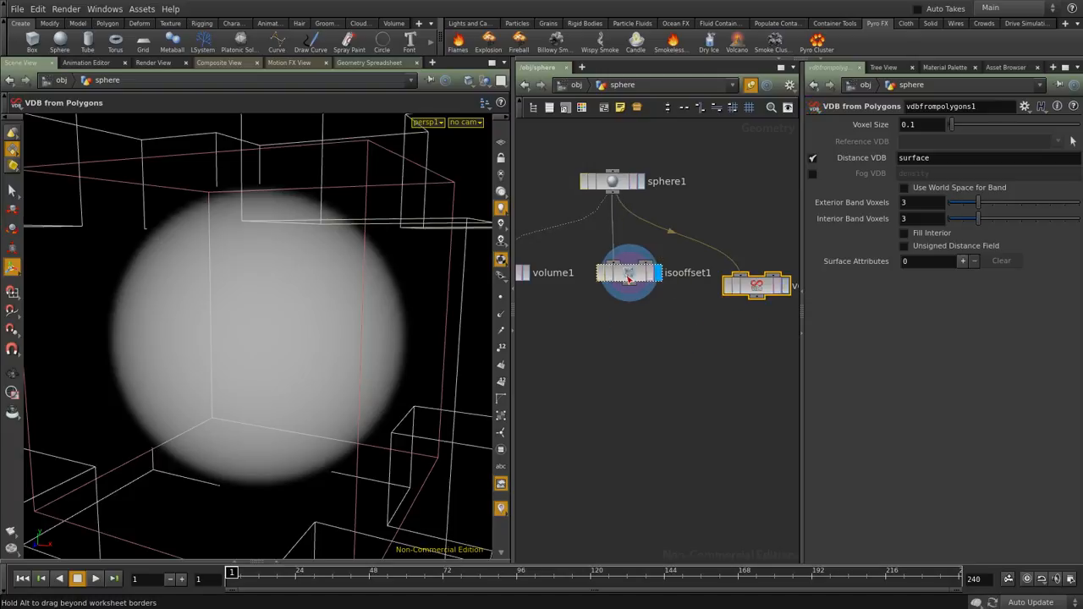
Move the IsoOffset node aside, below the Volume node, and display the VDB from Polygons result
drag(627, 277, 582, 319)
click(787, 285)
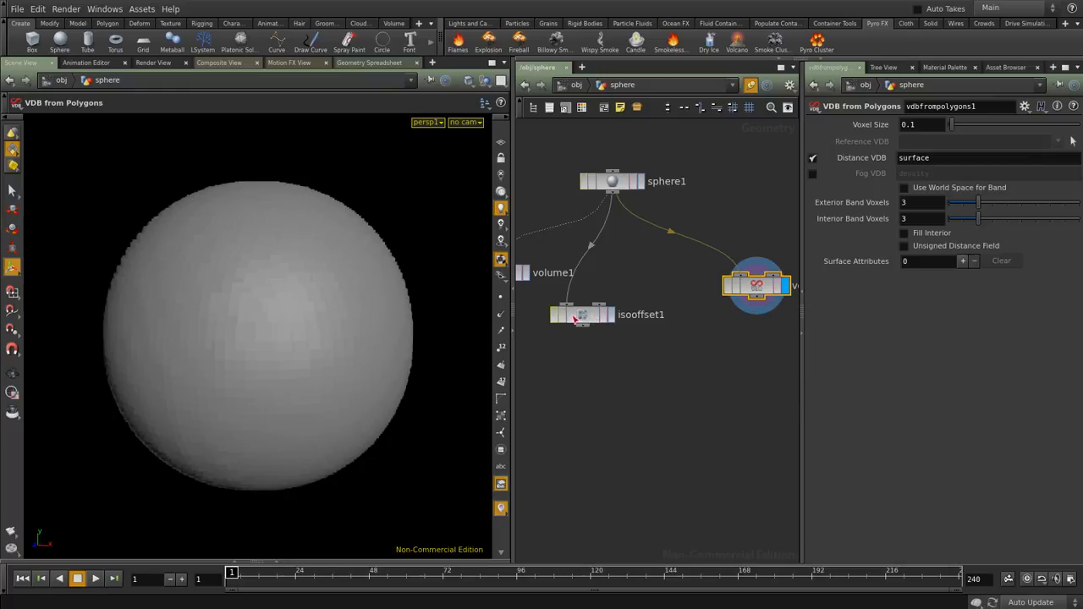
key(f)
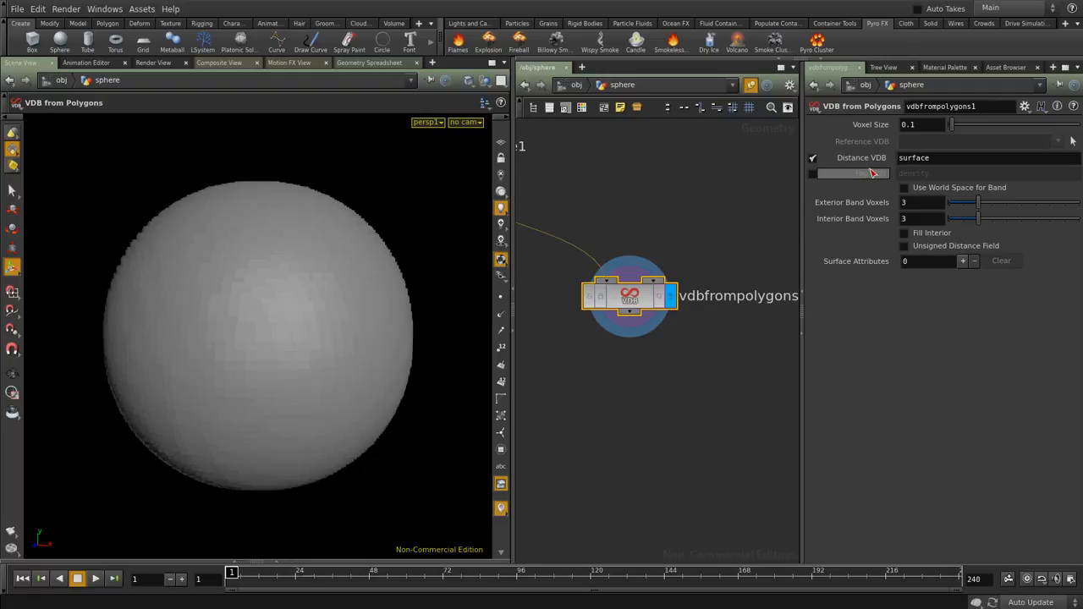
Switch the VDB from Polygons output from Distance VDB to Fog VDB and set its voxel size to 0.05
click(813, 159)
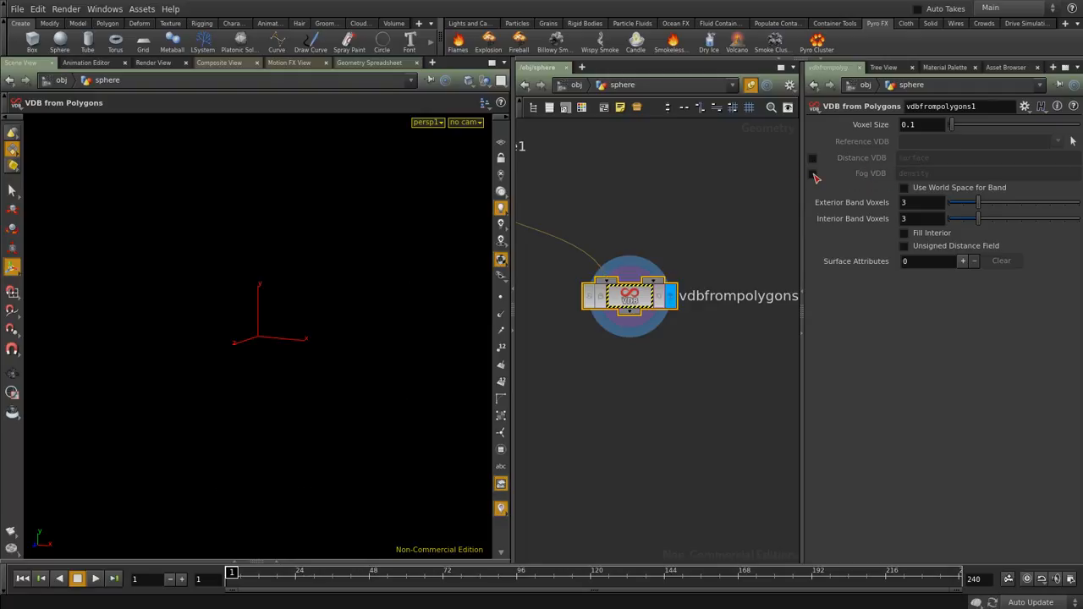
click(813, 173)
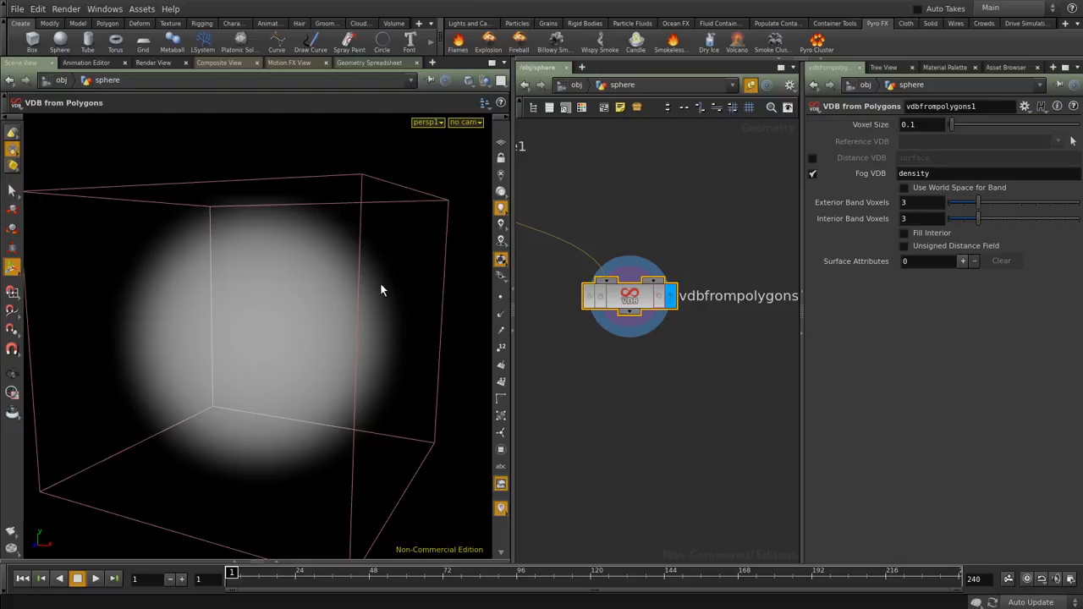
drag(910, 124, 931, 125)
key(Return)
key(Escape)
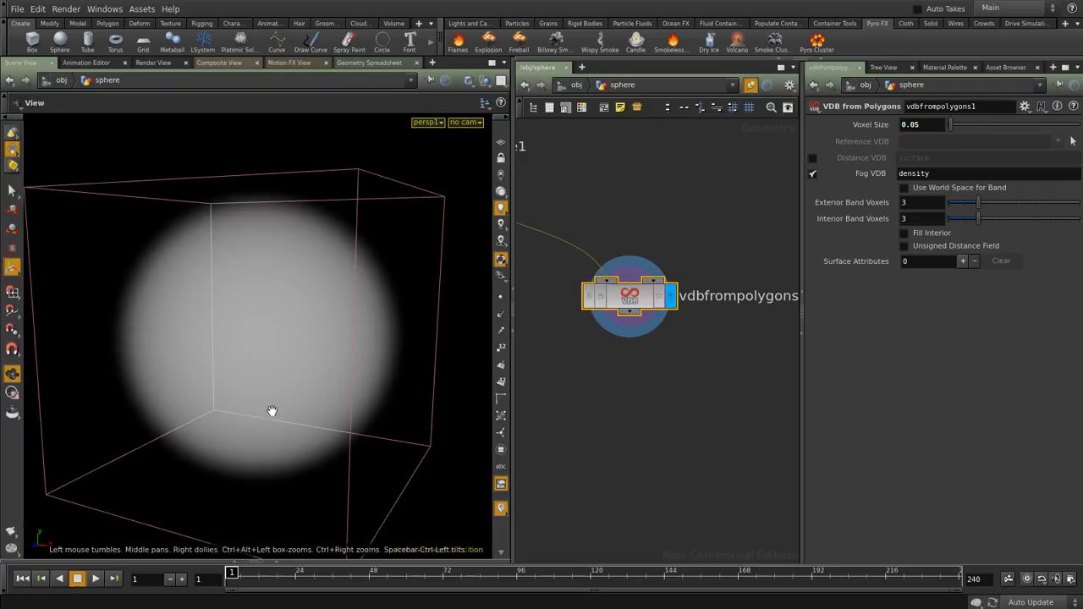
drag(285, 283, 240, 261)
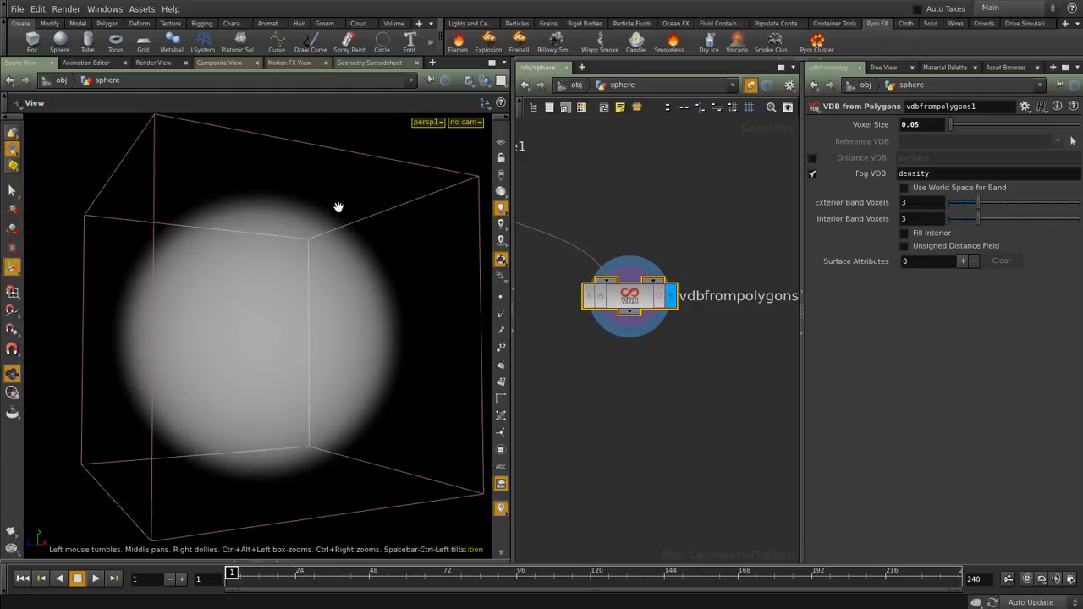
drag(346, 203, 234, 232)
key(Escape)
drag(242, 223, 133, 116)
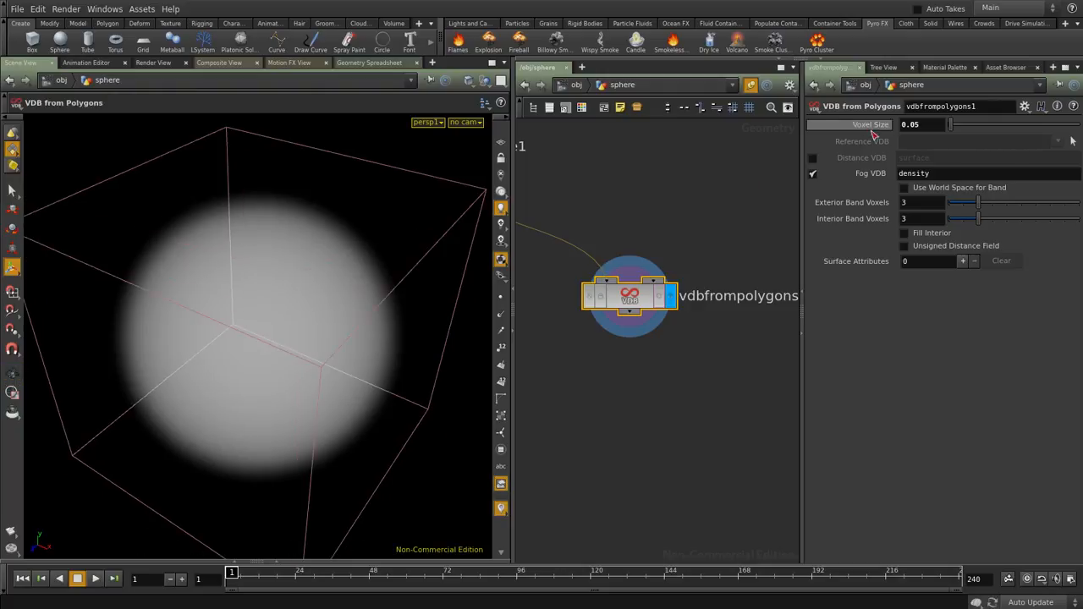
drag(329, 297, 304, 270)
Attach a VDB Visualize Tree node directly beneath the VDB from Polygons node and display its result
key(l)
drag(669, 267, 672, 446)
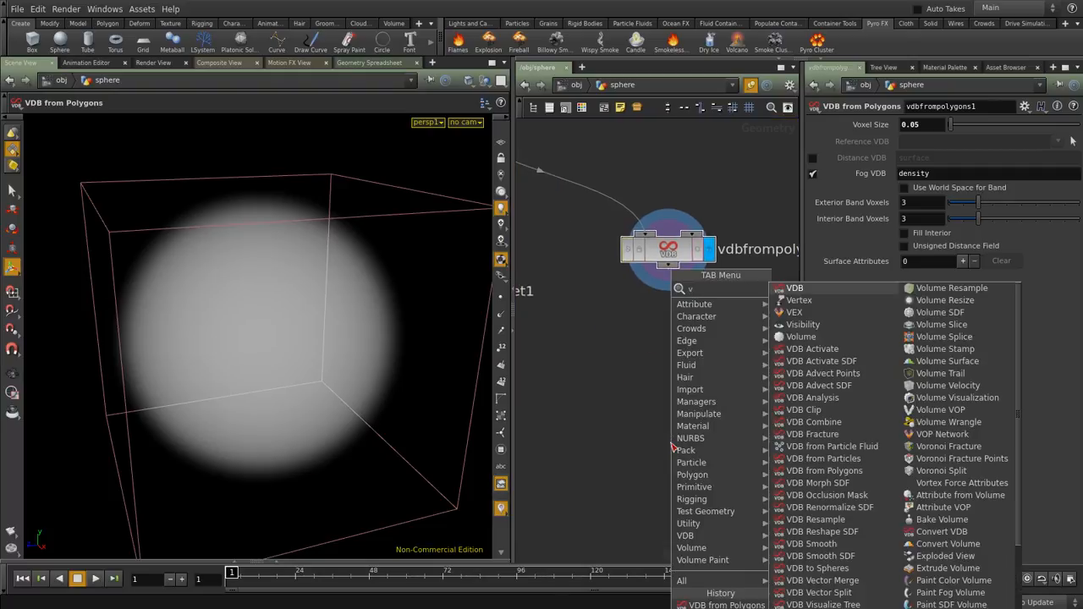
text(vdb)
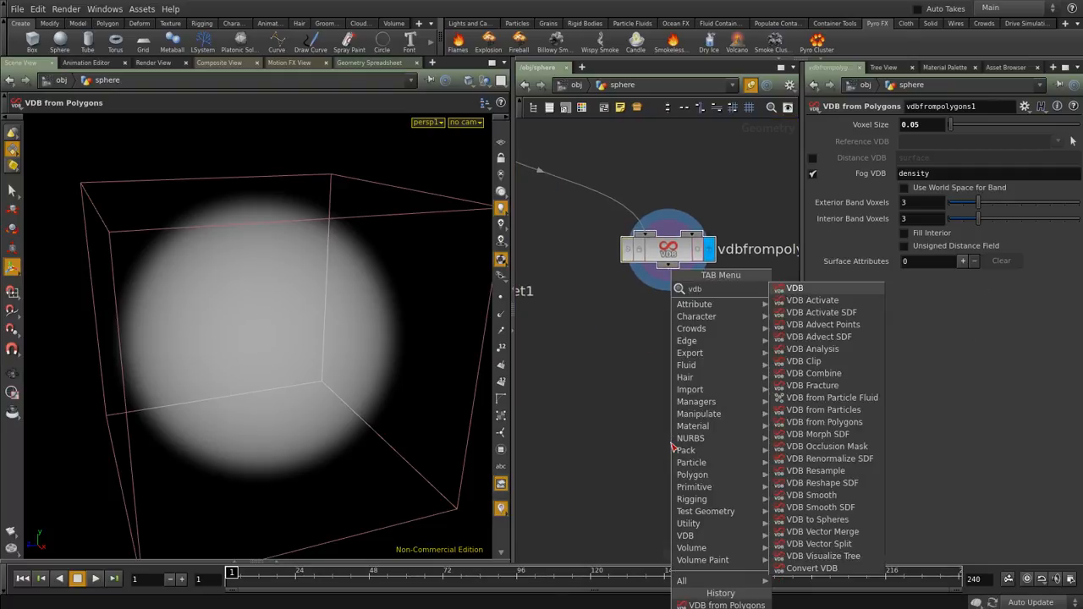
text( vis)
key(Return)
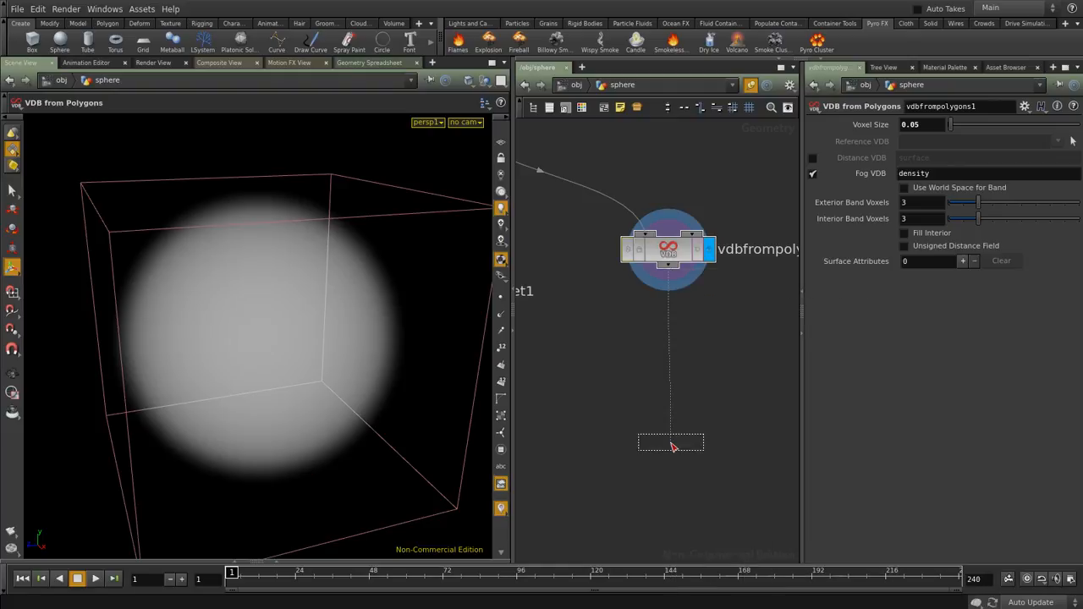
click(649, 391)
drag(662, 390, 682, 343)
click(709, 340)
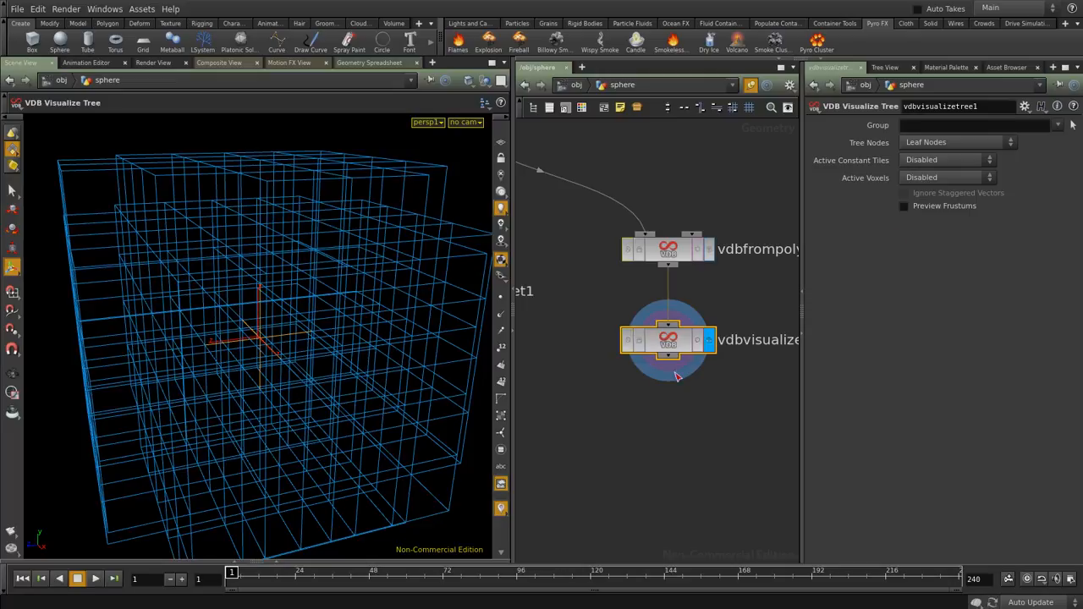
Keep Active Constant Tiles disabled, set Active Voxels to Solid Box, and inspect the sphere's voxels and leaf nodes
click(935, 162)
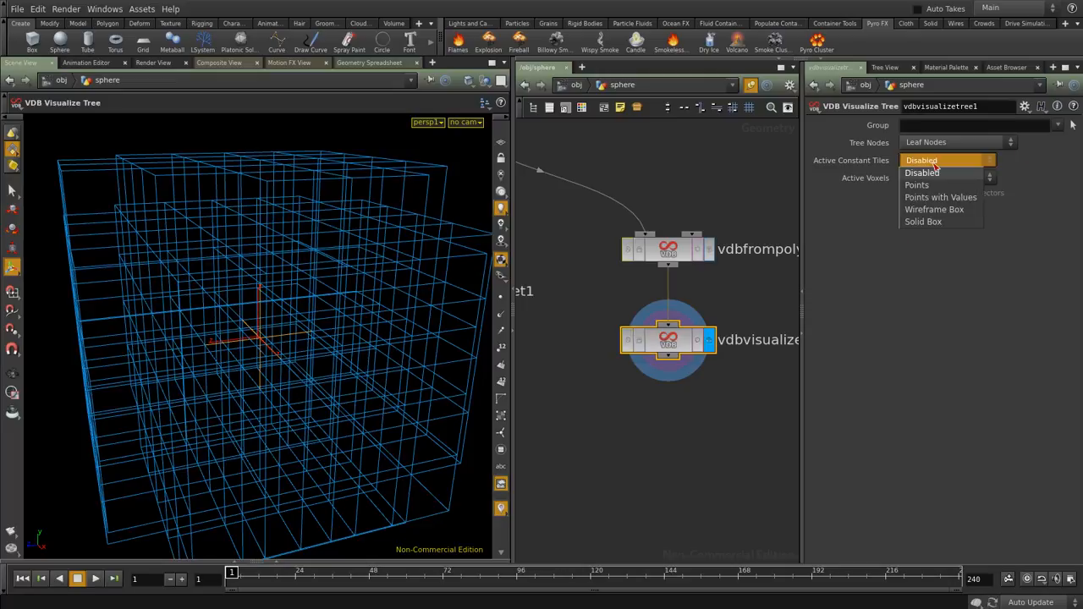
click(935, 172)
click(935, 179)
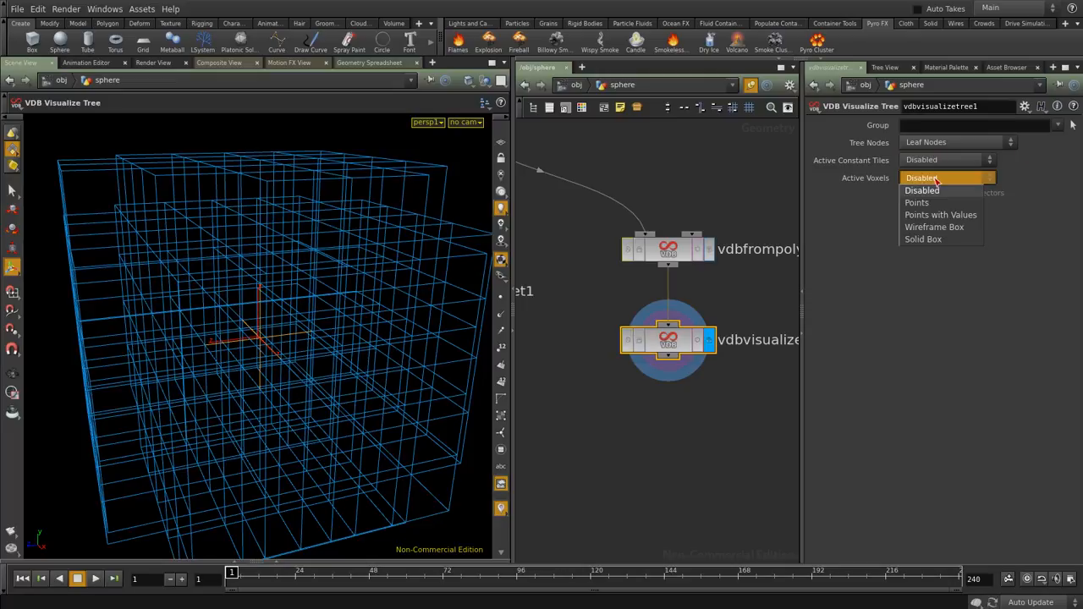
click(946, 240)
drag(314, 330, 366, 287)
scroll(352, 256, up, 5)
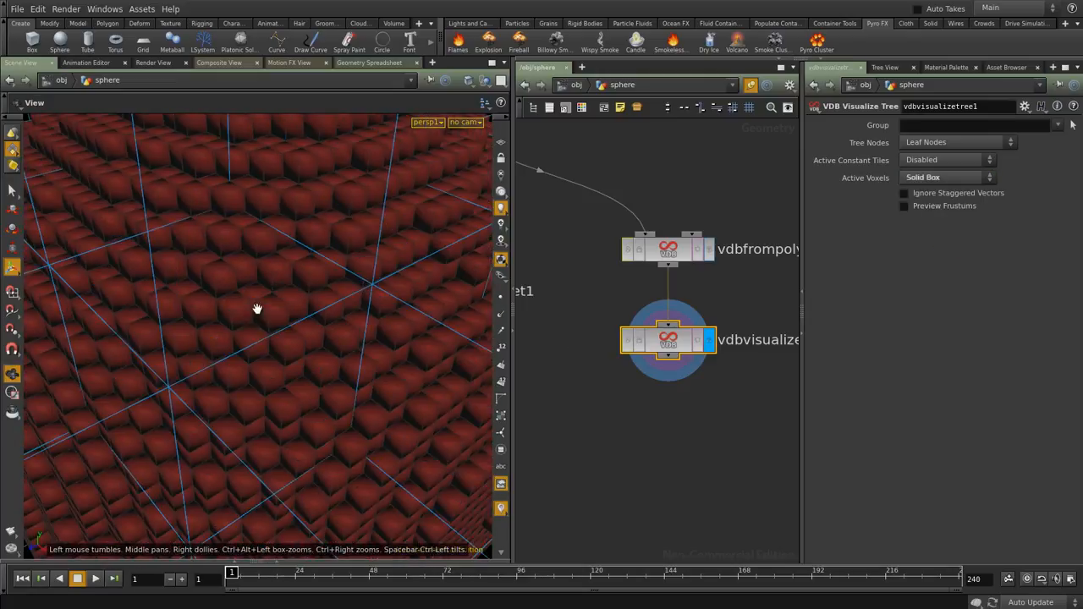
scroll(302, 300, down, 5)
drag(316, 225, 267, 305)
drag(358, 308, 261, 311)
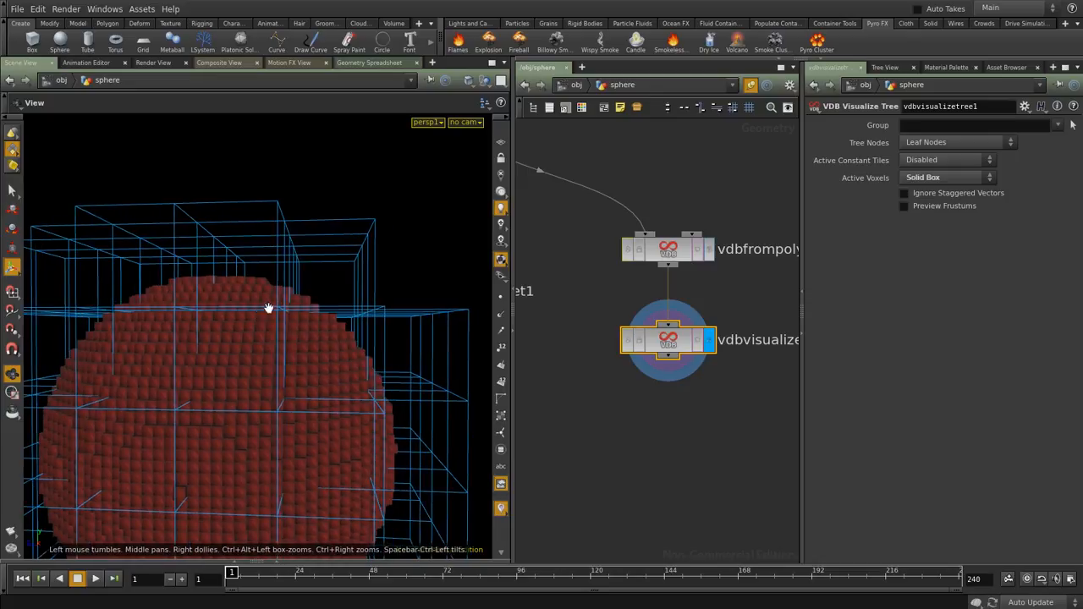
drag(320, 258, 264, 266)
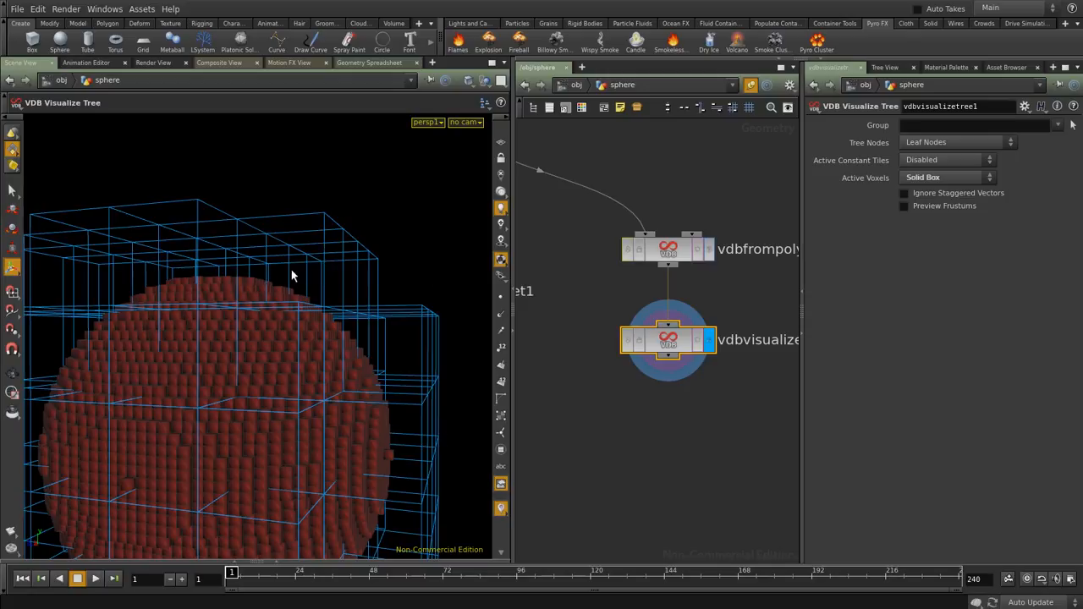
Set the VDB from Polygons voxel size to 2 while the tree visualization stays displayed
click(676, 247)
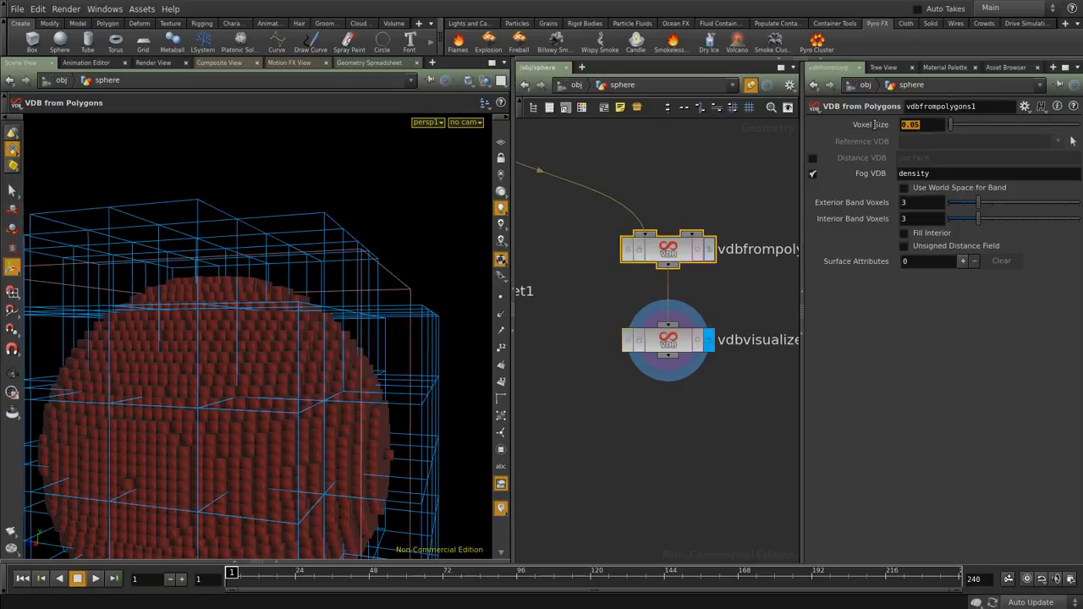
key(Return)
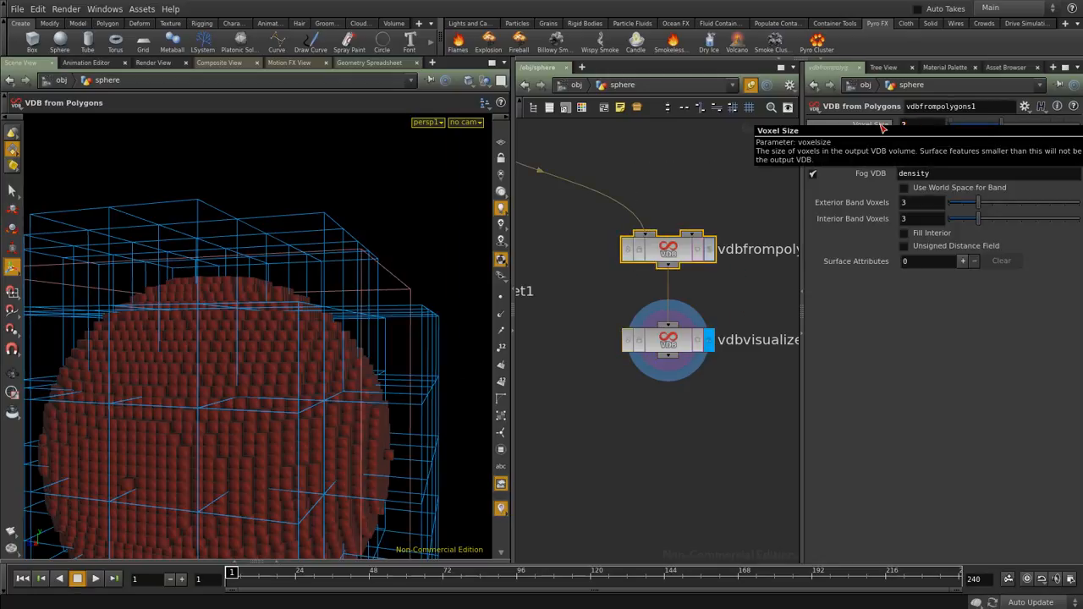
Inspect the sphere's voxel and its surrounding leaf nodes in the viewport at the current voxel size
key(Escape)
scroll(362, 274, down, 10)
scroll(316, 340, down, 7)
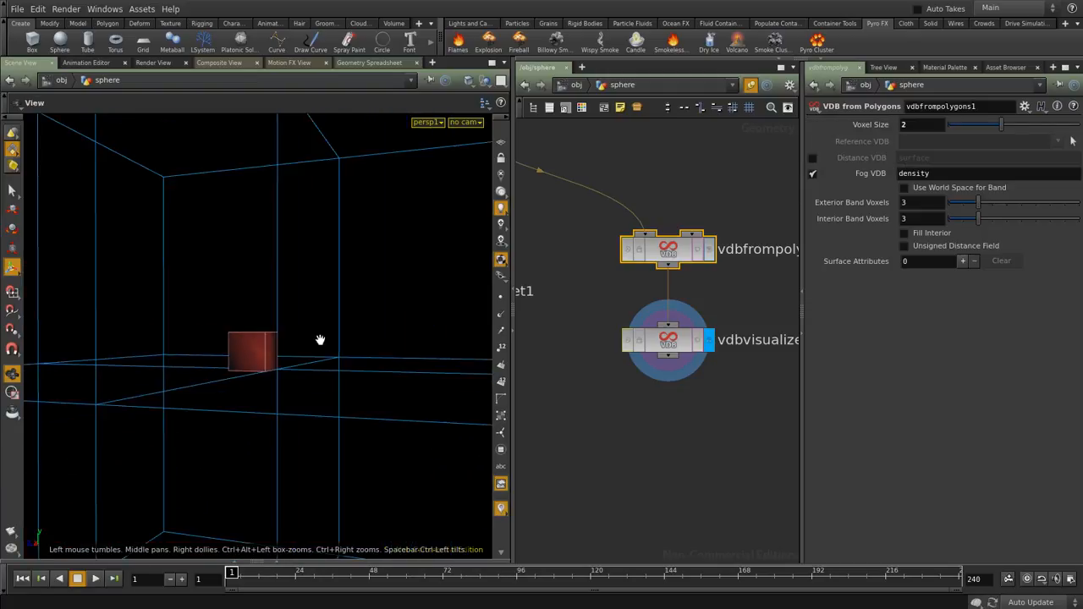
scroll(279, 358, up, 10)
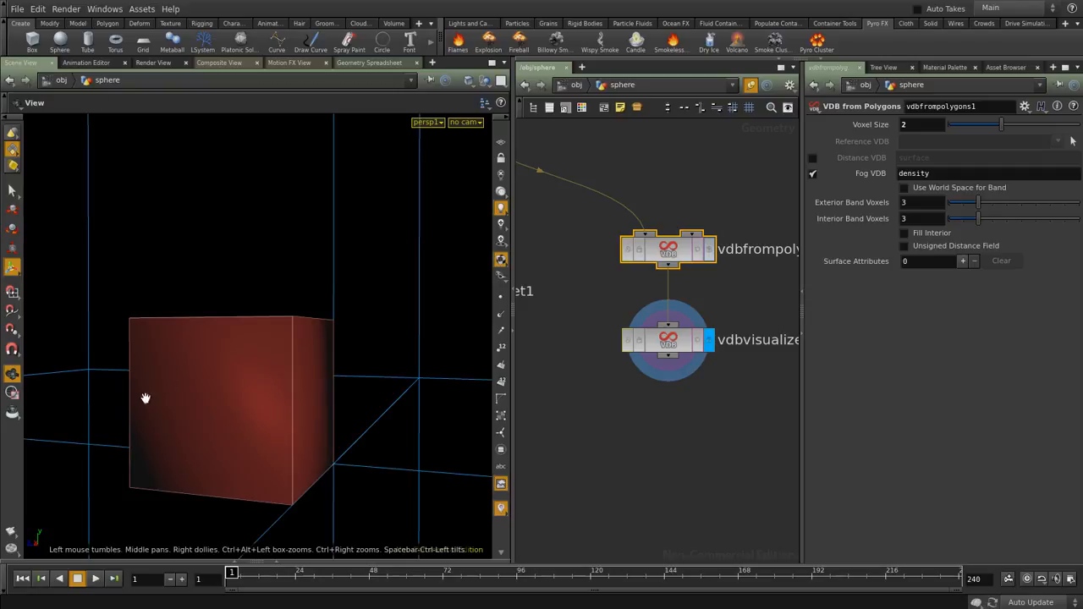
Reduce the VDB from Polygons voxel size to 1 and further to 0.23, inspecting the sphere's voxels at each size
key(Return)
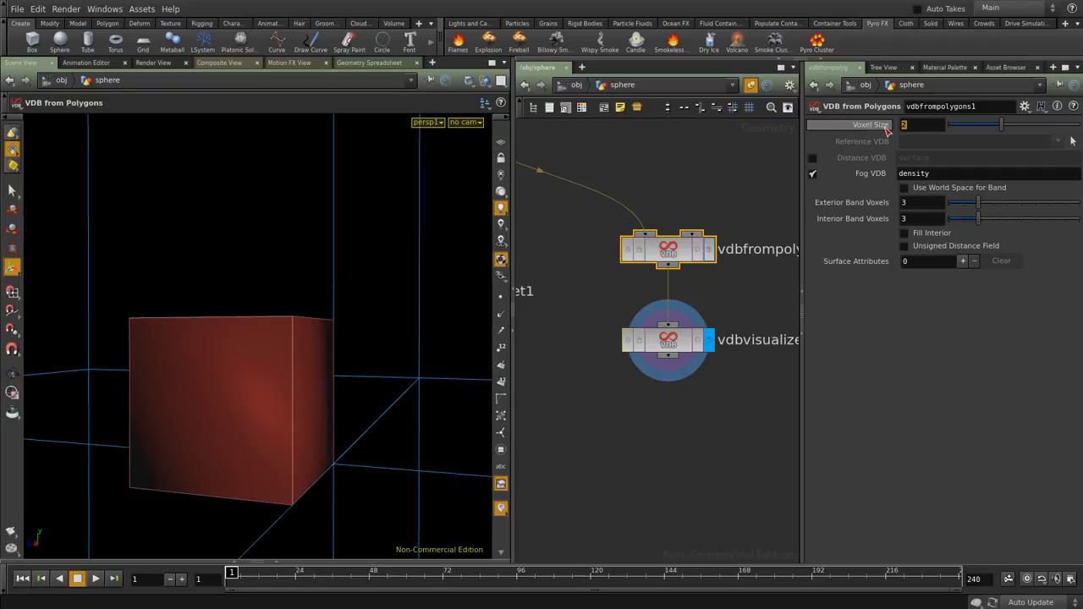
key(Return)
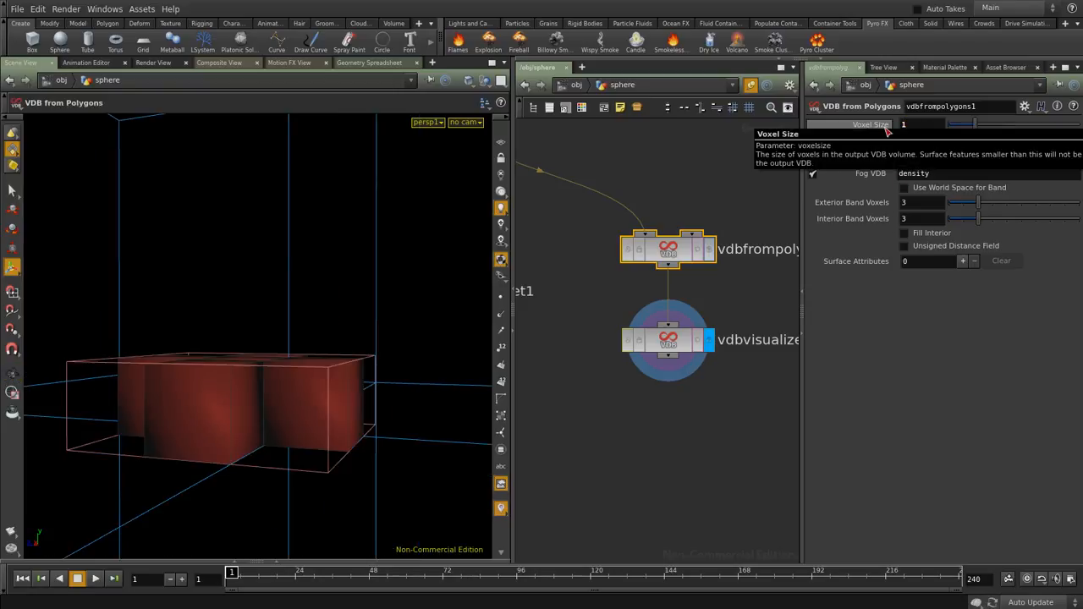
key(Escape)
drag(339, 295, 317, 317)
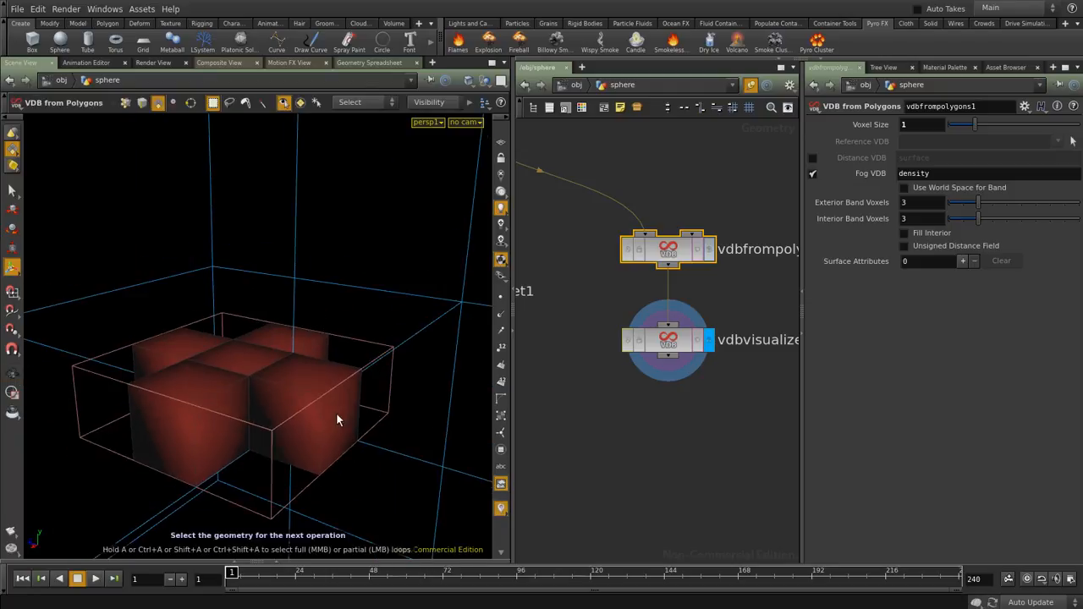
drag(975, 126, 959, 130)
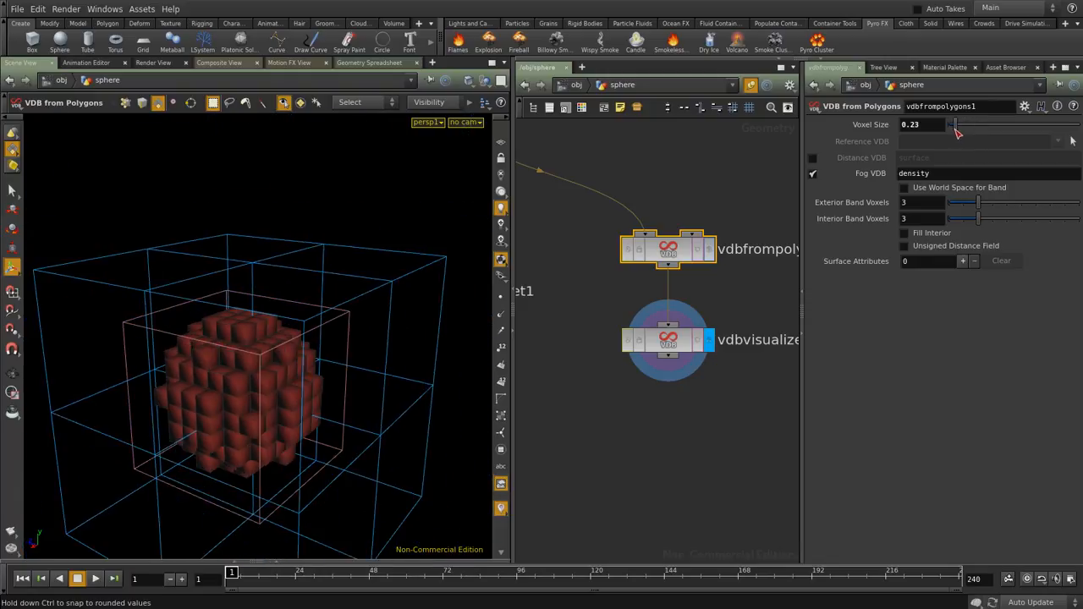
drag(262, 329, 290, 300)
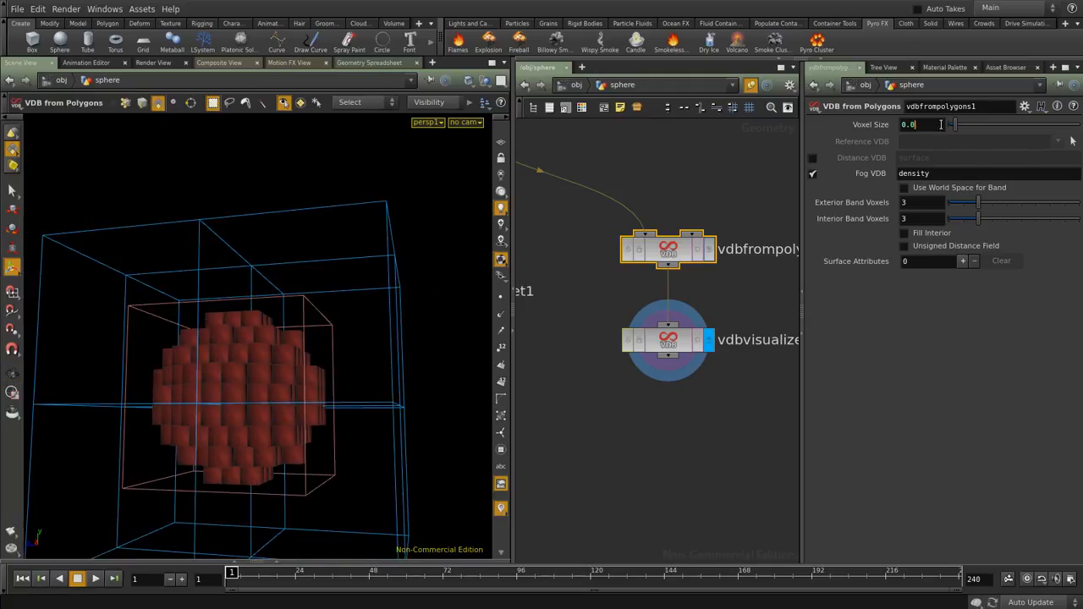
Set the VDB from Polygons voxel size to 0.01 and inspect the sphere's voxels and leaf nodes up close and as a whole
key(Return)
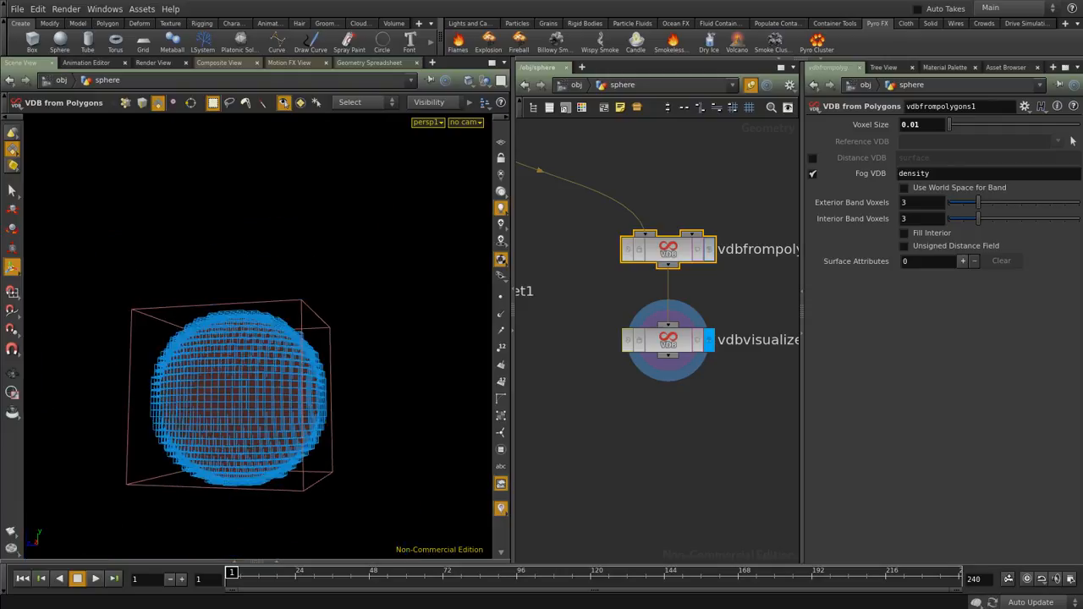
key(Escape)
drag(290, 249, 290, 285)
scroll(273, 363, up, 6)
scroll(276, 364, up, 8)
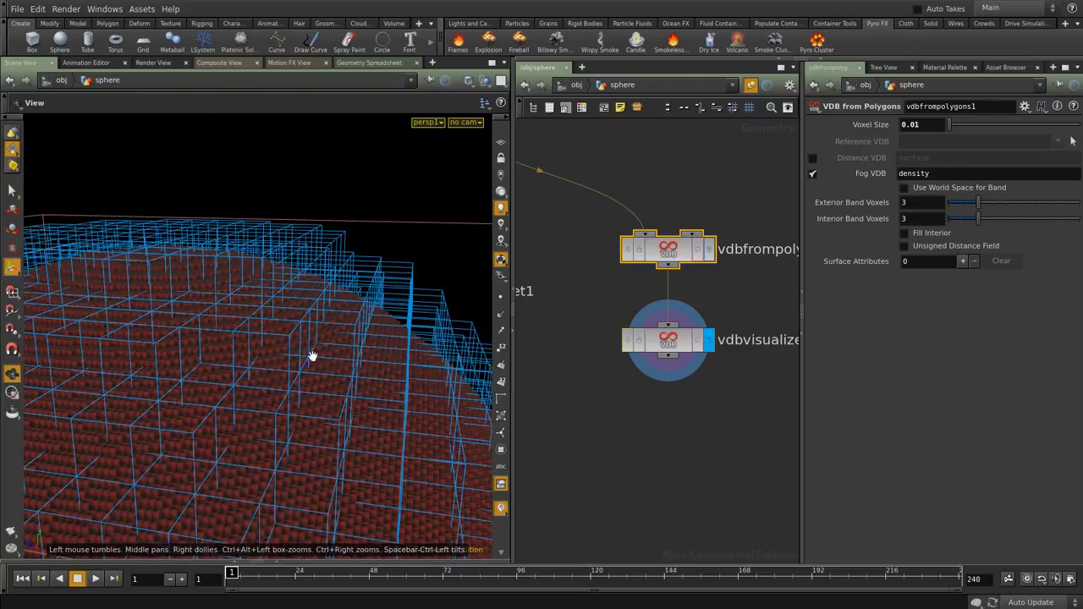
scroll(354, 332, down, 6)
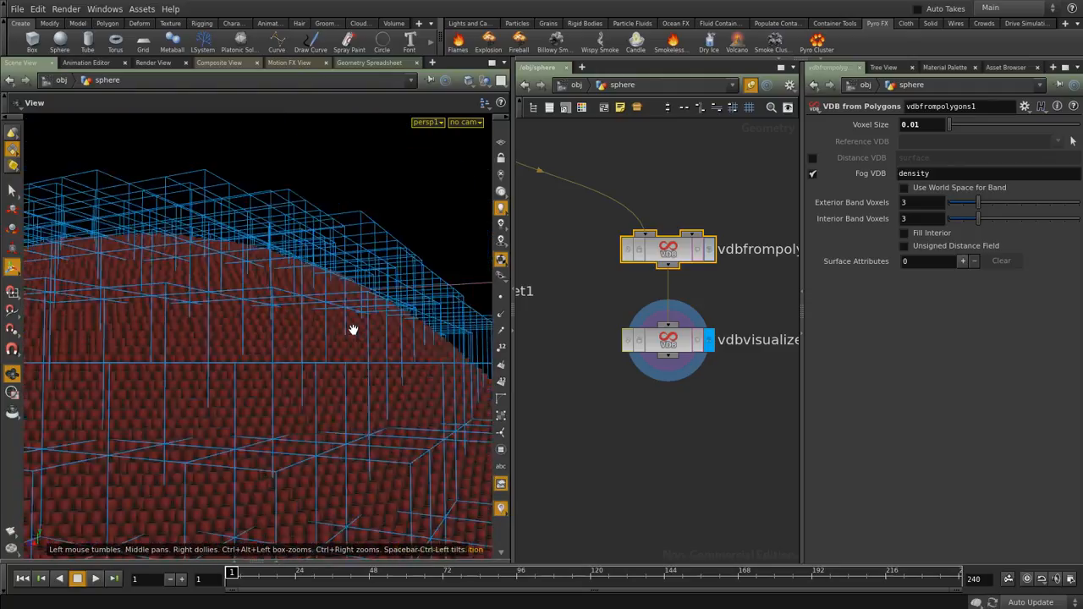
drag(350, 331, 252, 334)
drag(415, 321, 258, 259)
key(Return)
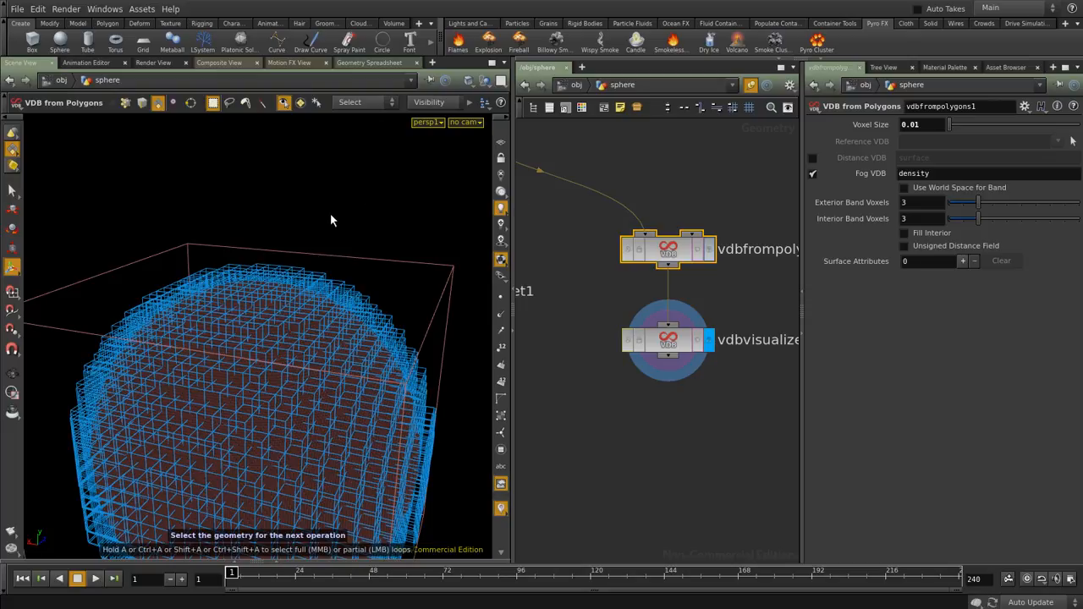
key(Escape)
mouse_move(351, 297)
mouse_down()
mouse_move(357, 243)
mouse_move(362, 279)
mouse_up()
key(Return)
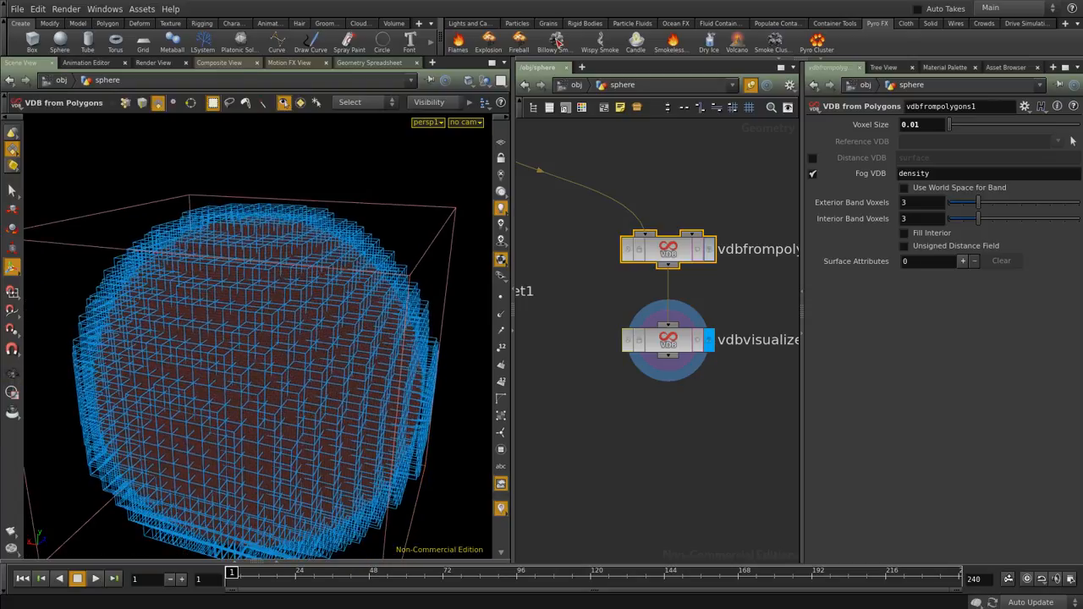
Disconnect sphere1 from its downstream nodes, move it aside, and gather the volume, IsoOffset and VDB nodes together
scroll(713, 268, down, 4)
drag(749, 254, 456, 425)
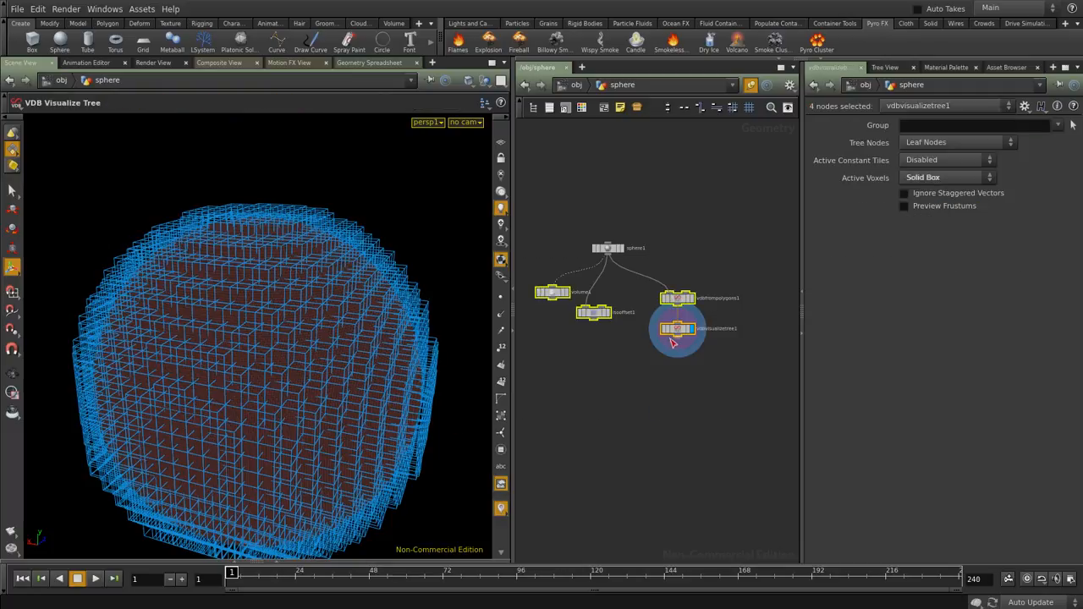
drag(609, 250, 751, 223)
drag(692, 254, 603, 344)
drag(651, 280, 579, 385)
drag(593, 312, 551, 313)
Delete the volume, IsoOffset, VDB from Polygons and VDB Visualize Tree nodes, and display the sphere1 node
drag(628, 230, 529, 385)
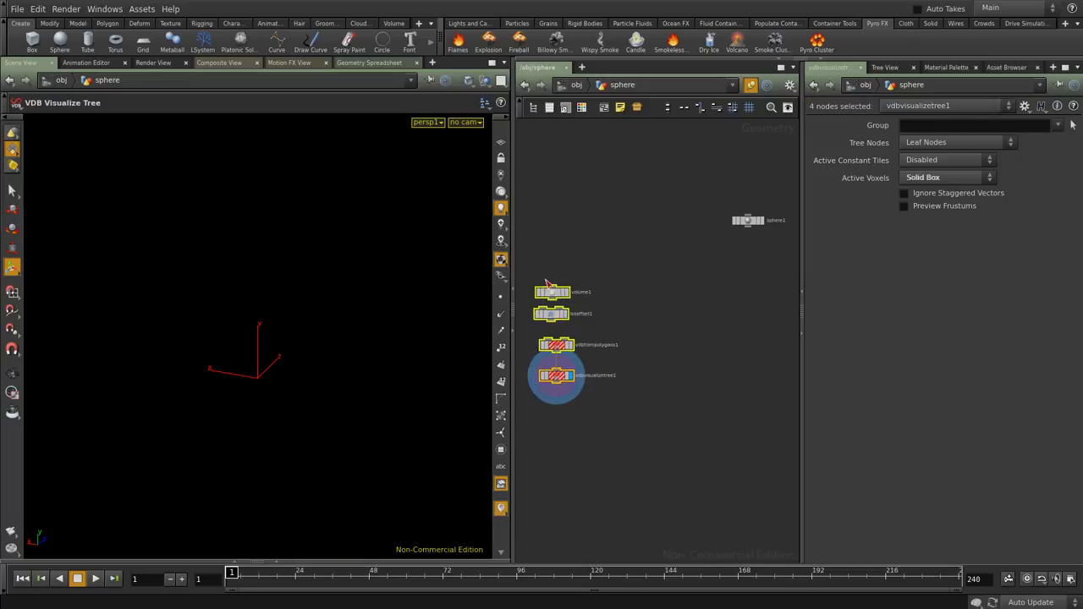
drag(611, 344, 605, 247)
middle_drag(678, 248, 597, 307)
scroll(679, 256, up, 2)
drag(670, 185, 608, 258)
click(625, 254)
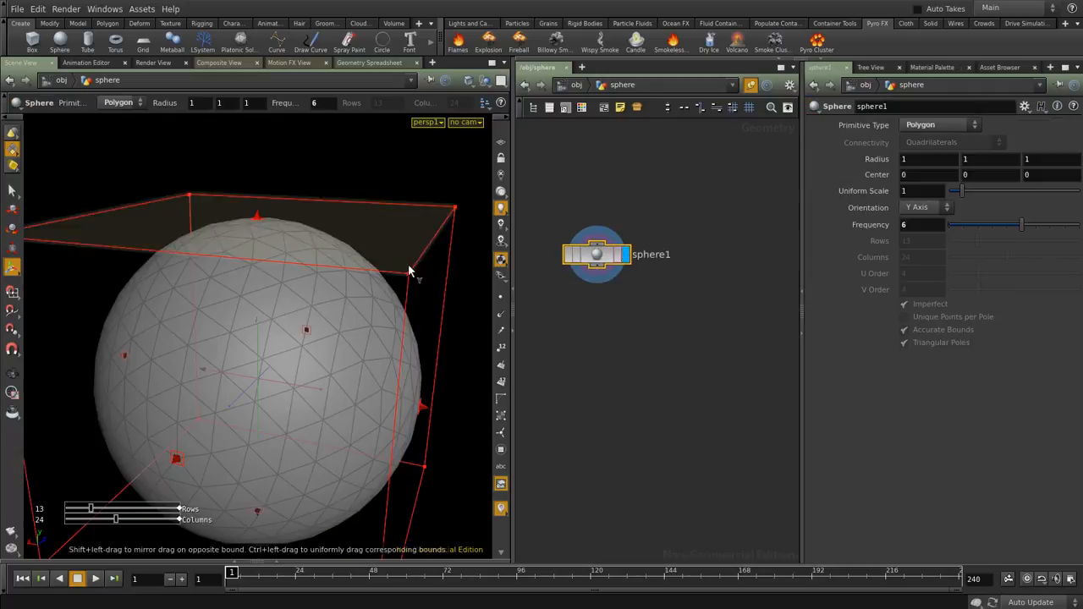
Return to the object level and apply Billowy Smoke with the sphere object as its source
click(578, 85)
drag(401, 211, 380, 223)
right_drag(380, 222, 208, 426)
key(Return)
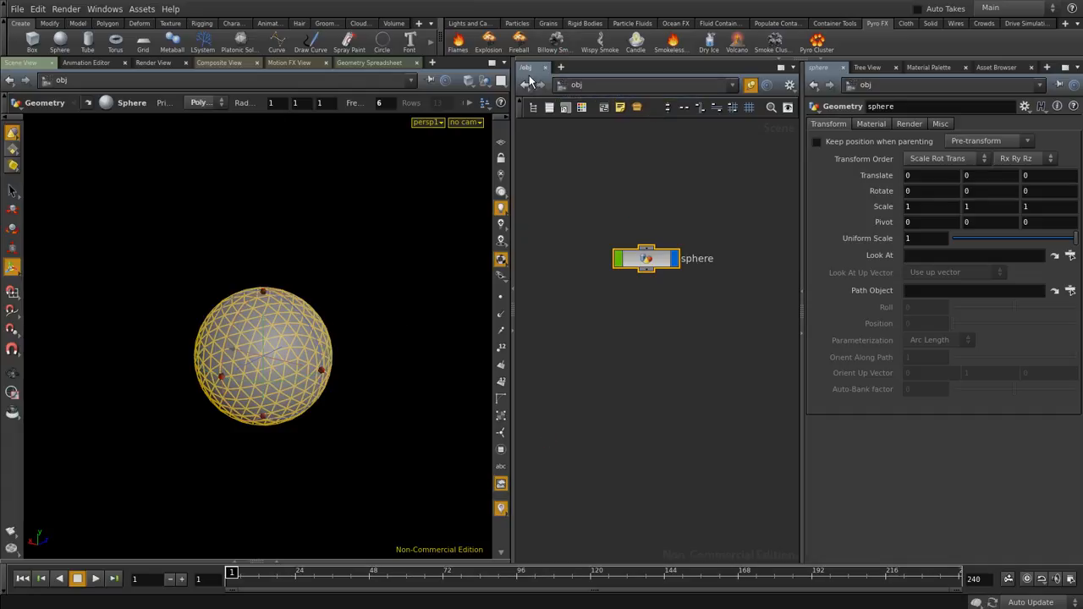
click(640, 339)
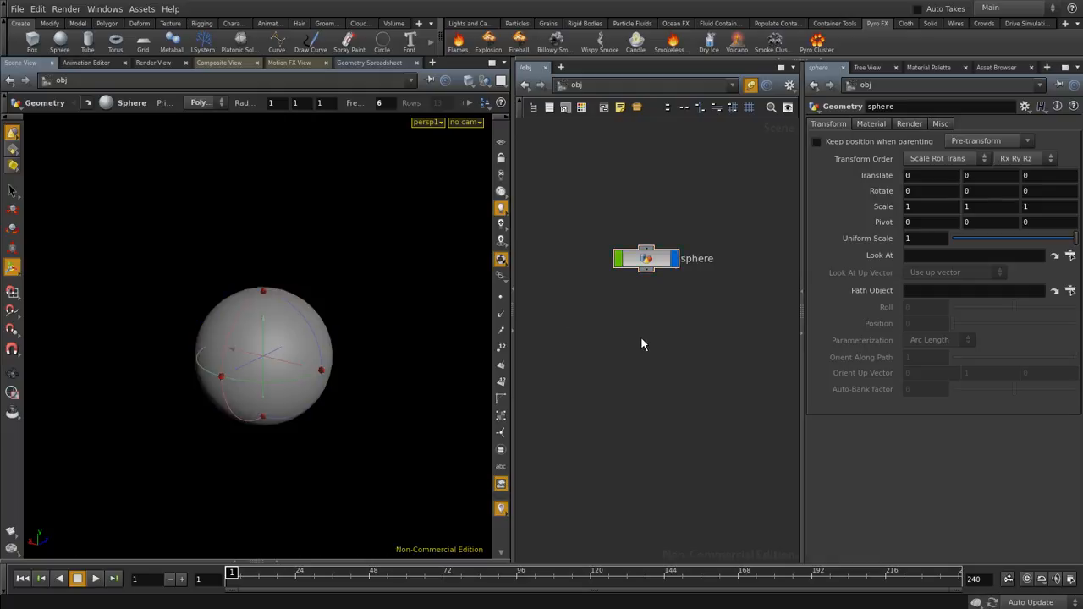
click(558, 40)
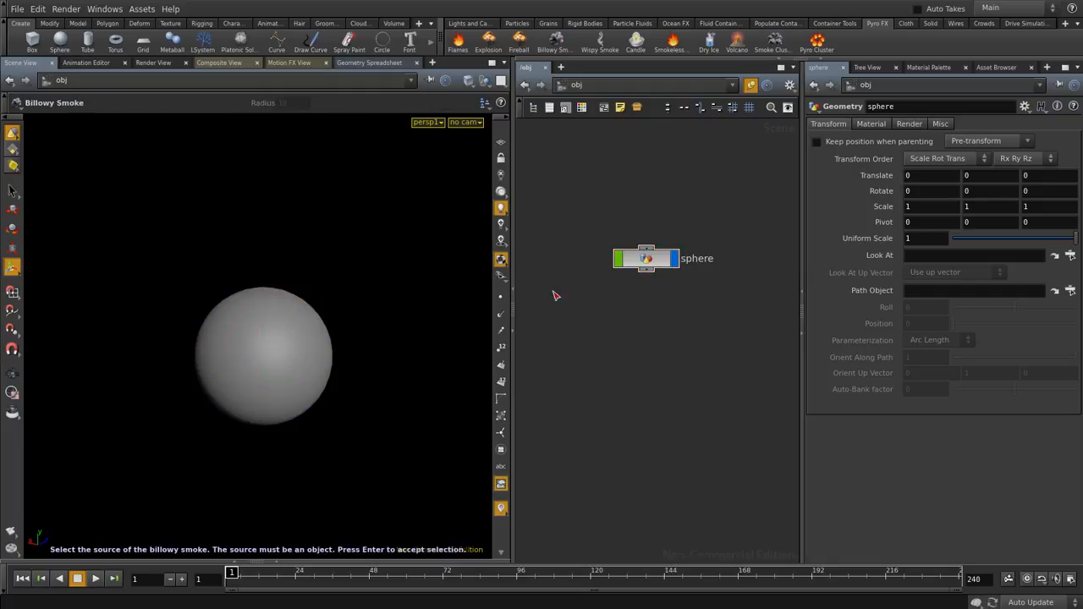
click(314, 338)
key(Return)
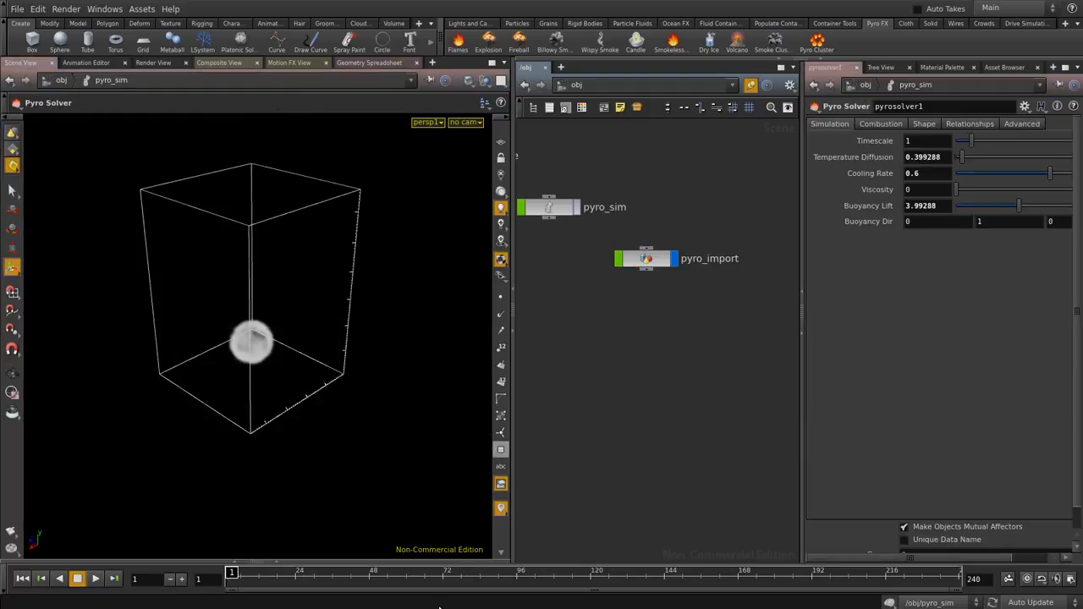
Open the sphere object's network and examine the create_density_volume, merge_density_volumes, OUT_density and RENDER nodes
middle_drag(566, 170, 715, 265)
click(622, 264)
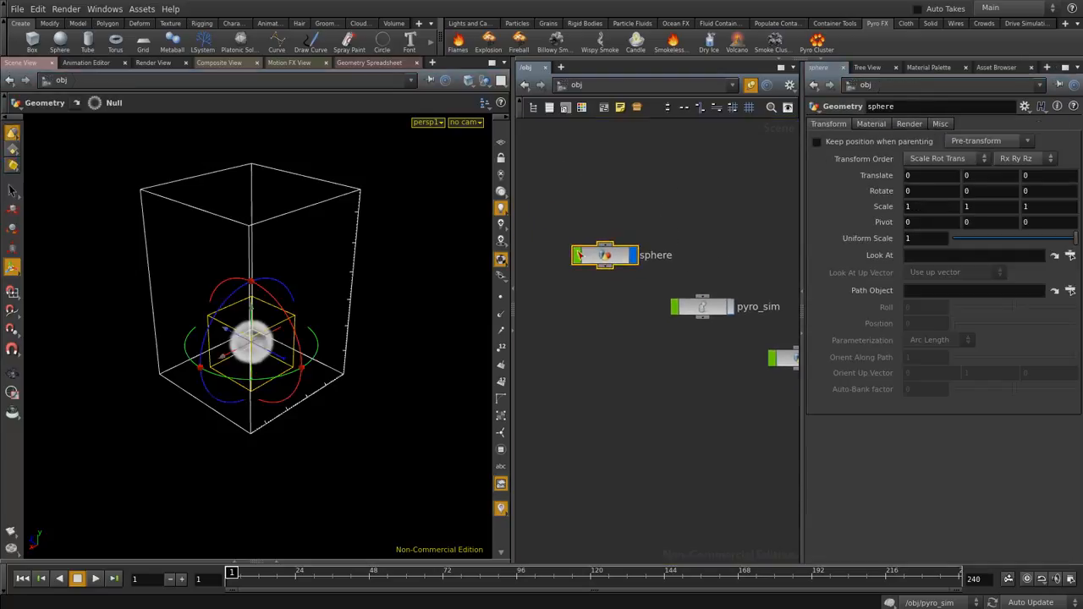
double_click(621, 264)
middle_drag(671, 212, 745, 384)
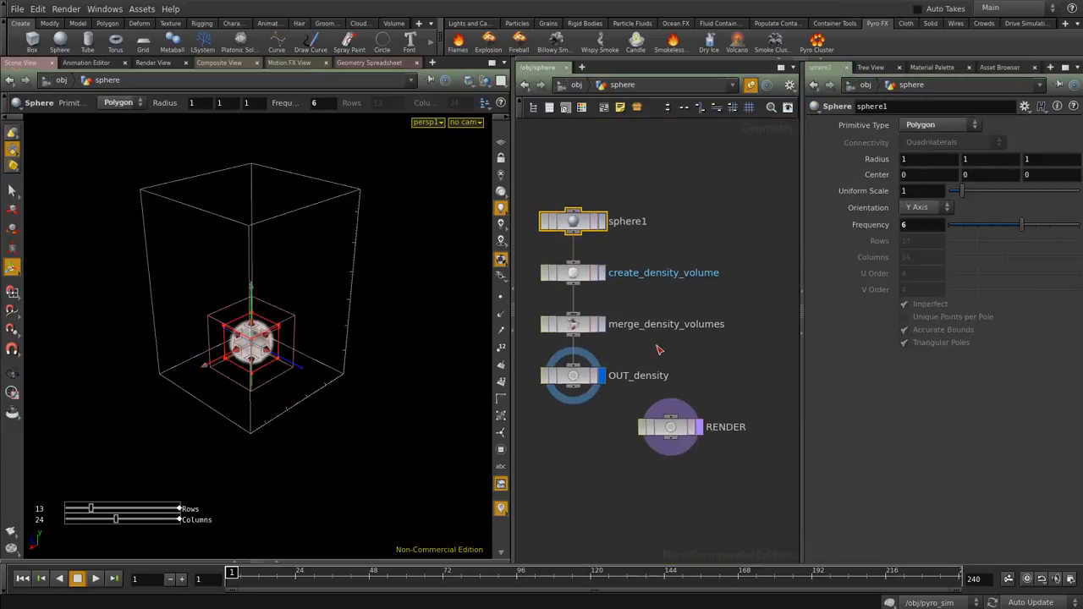
drag(786, 249, 517, 399)
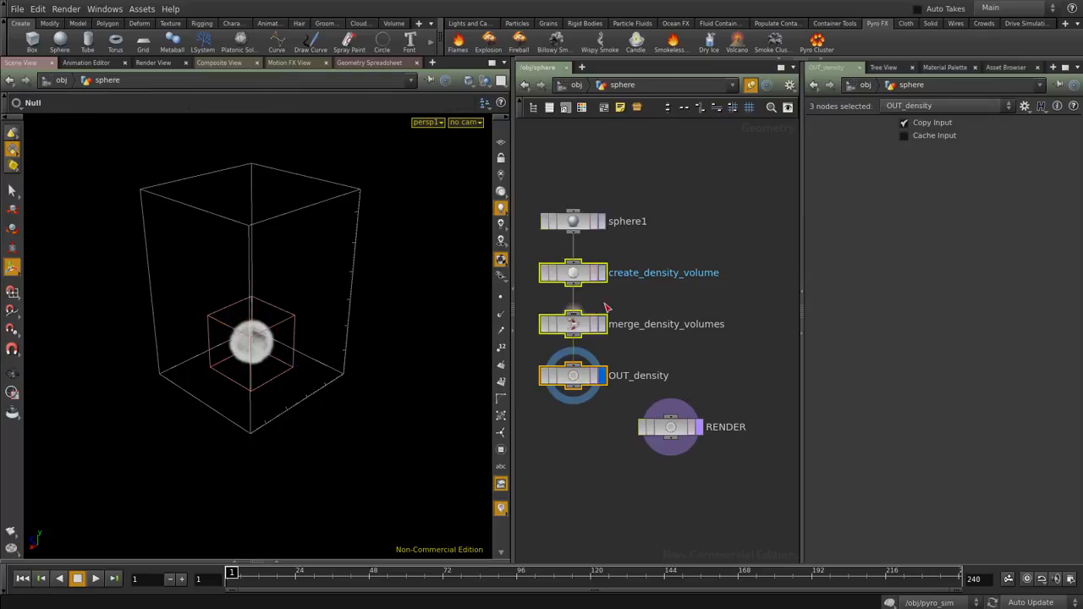
click(643, 272)
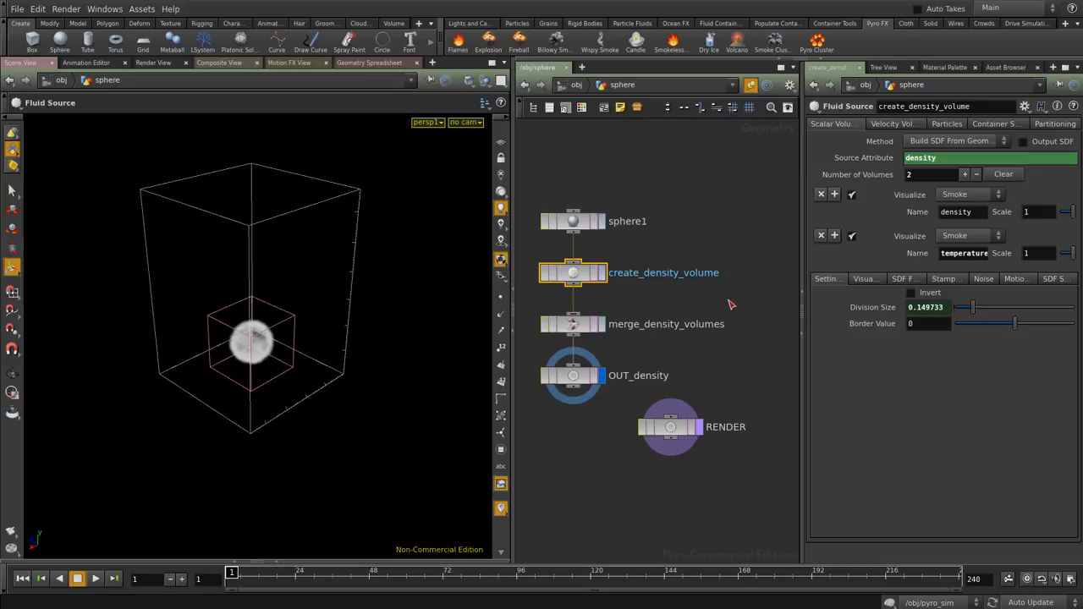
click(575, 326)
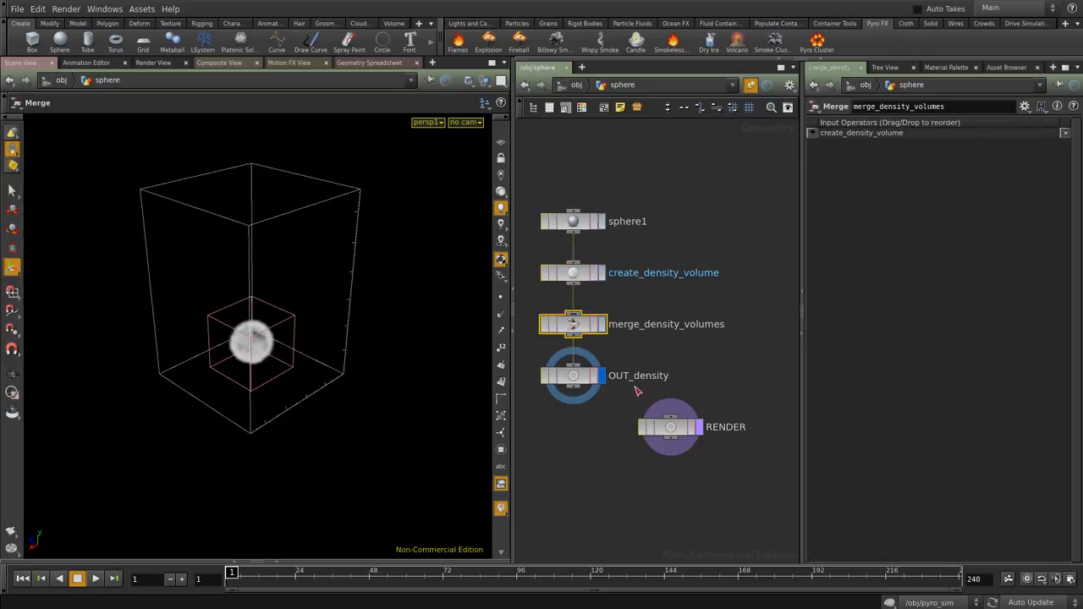
key(Down)
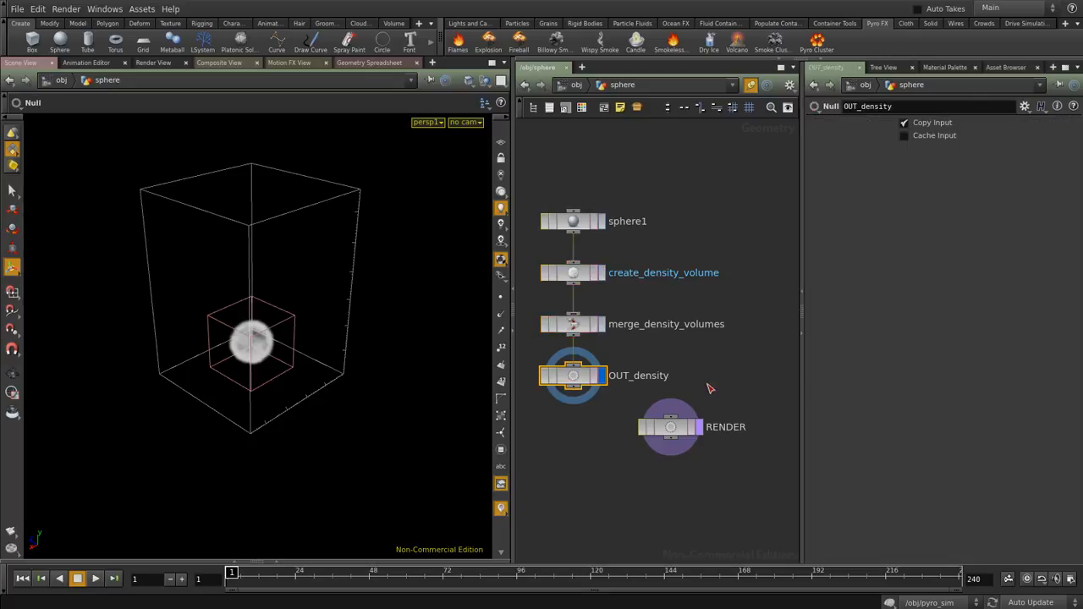
click(650, 447)
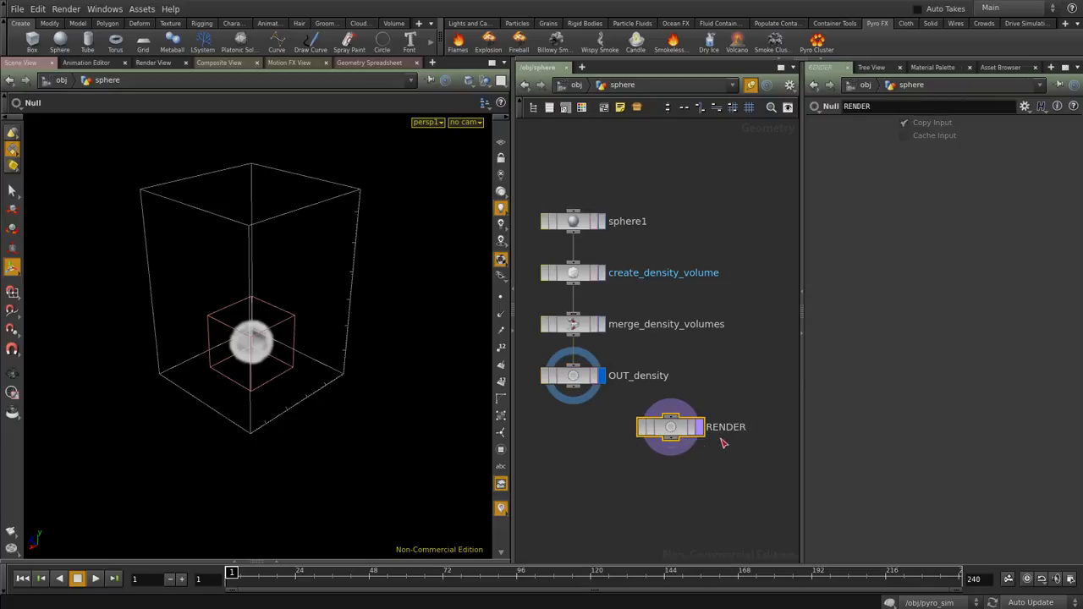
Open the pyro_sim network from the object level and examine the source_density_from_sphere node's settings
click(573, 84)
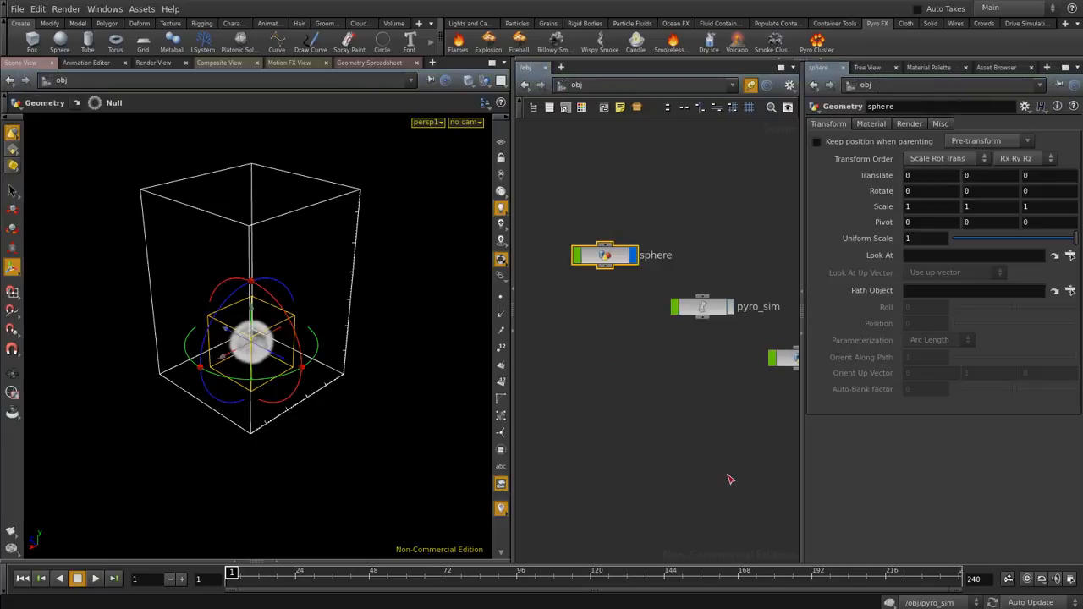
middle_drag(725, 252, 617, 247)
click(609, 296)
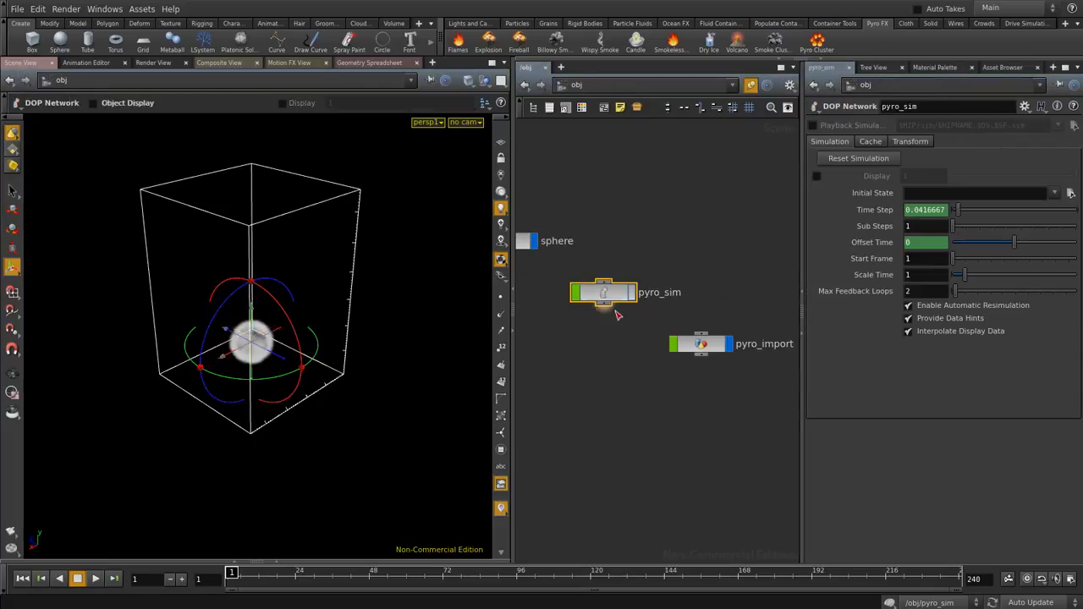
double_click(609, 296)
scroll(687, 404, down, 3)
scroll(683, 426, up, 2)
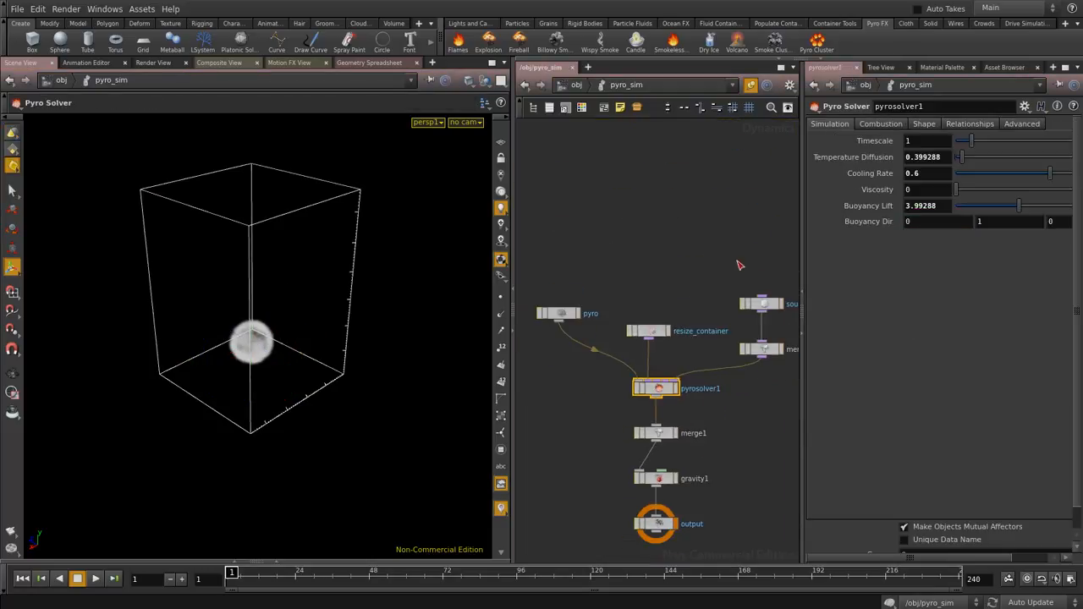
middle_drag(738, 266, 636, 267)
click(657, 305)
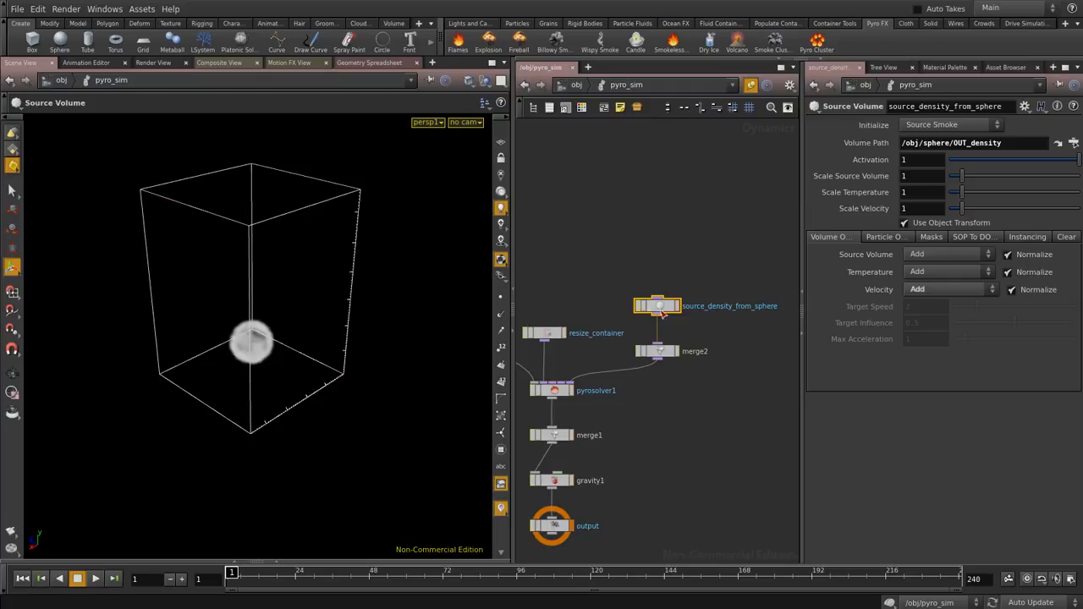
Move the source_density_from_sphere and merge2 nodes farther away from pyrosolver1 in the pyro_sim network
drag(662, 308, 698, 275)
drag(662, 355, 705, 341)
middle_drag(668, 356, 705, 318)
Show the resize_container node's settings and scrub the smoke simulation from frame 1 to frame 42
click(580, 294)
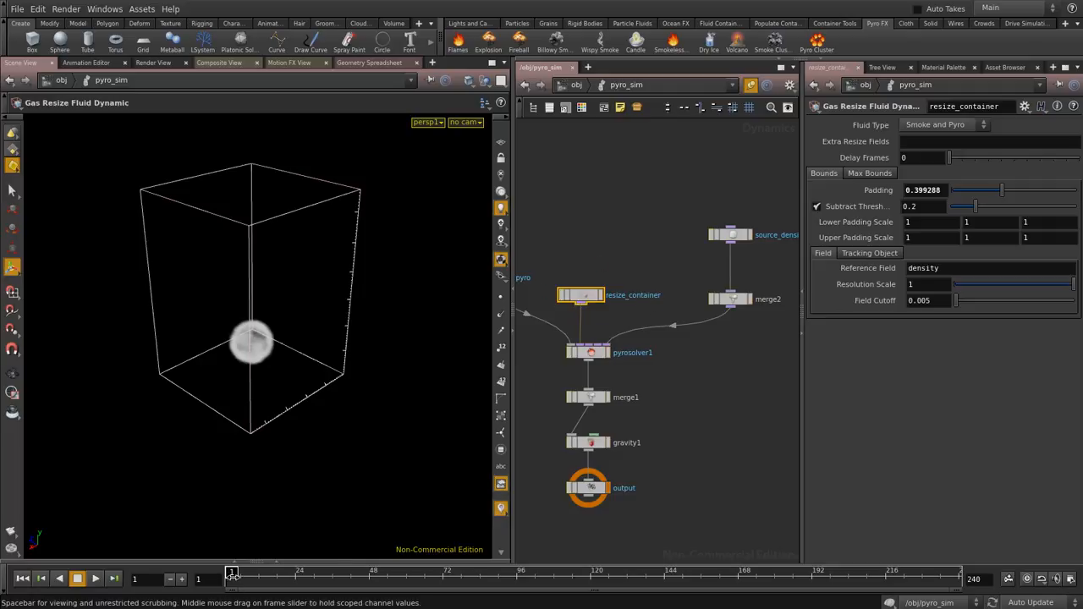
drag(231, 575, 358, 576)
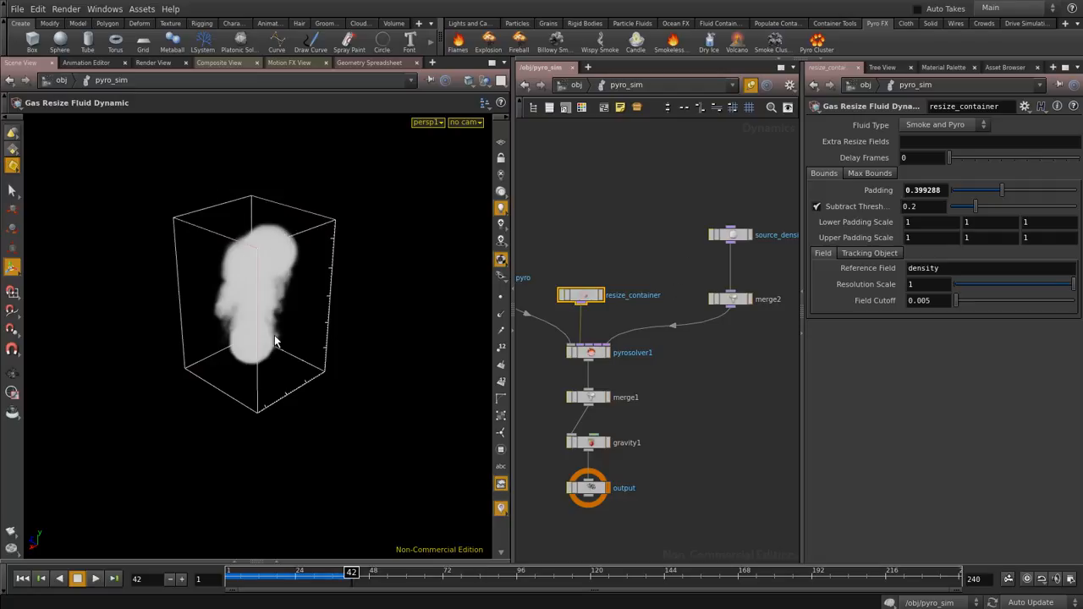
Examine the pyro Smoke Object's properties and container bounds, and return the timeline to frame 1
middle_drag(616, 158, 693, 286)
scroll(692, 288, up, 4)
click(668, 329)
key(h)
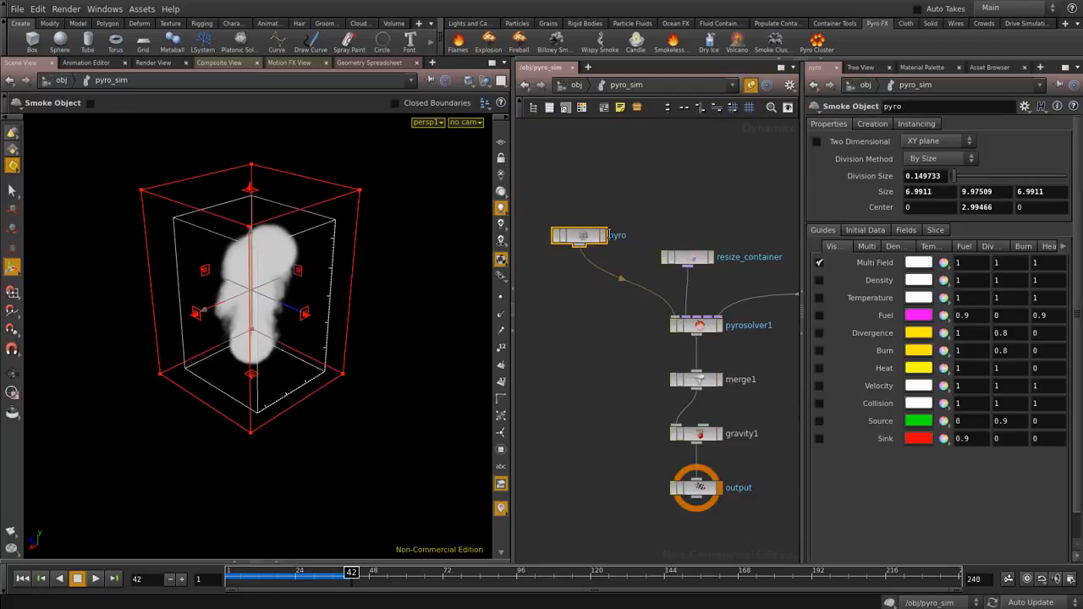
middle_drag(557, 183, 591, 200)
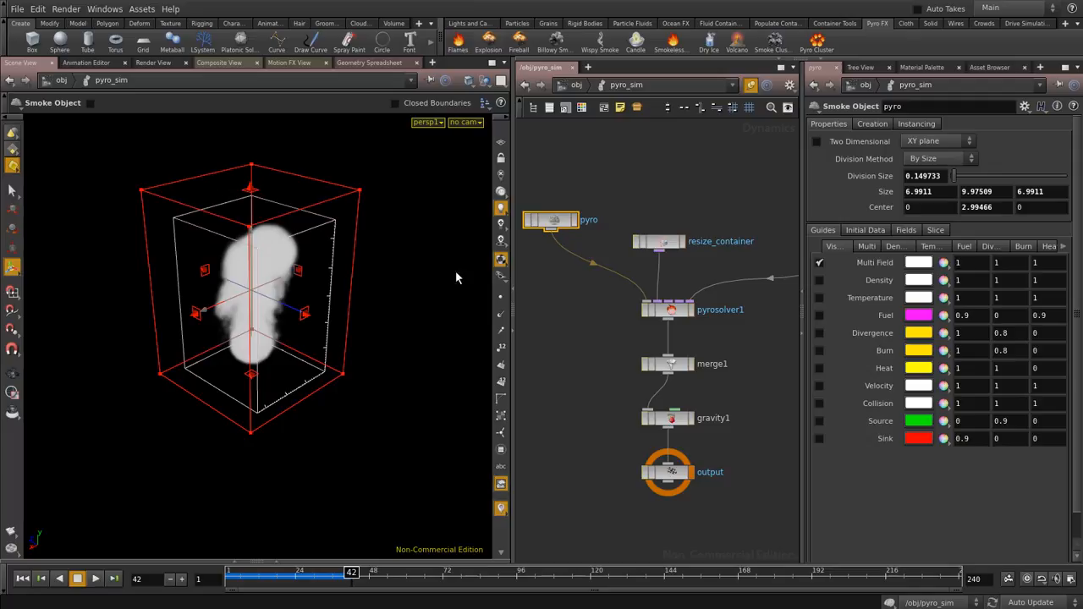
drag(246, 586, 227, 584)
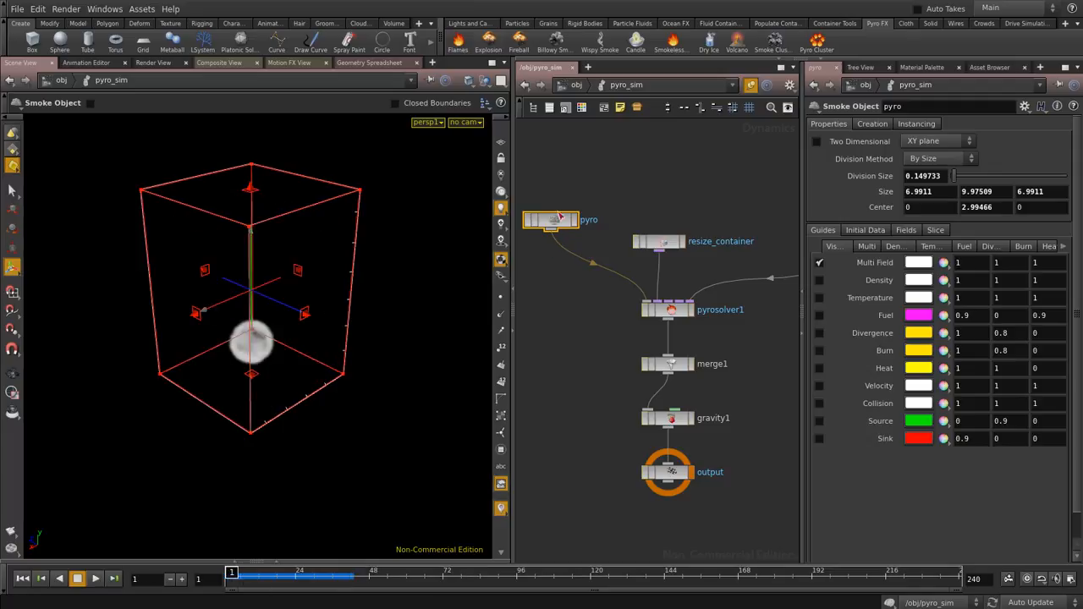
Examine the pyrosolver1 node's Simulation, Combustion, Shape, Relationships and Advanced settings in the pyro_sim network
drag(571, 170, 518, 283)
click(665, 312)
scroll(720, 338, up, 2)
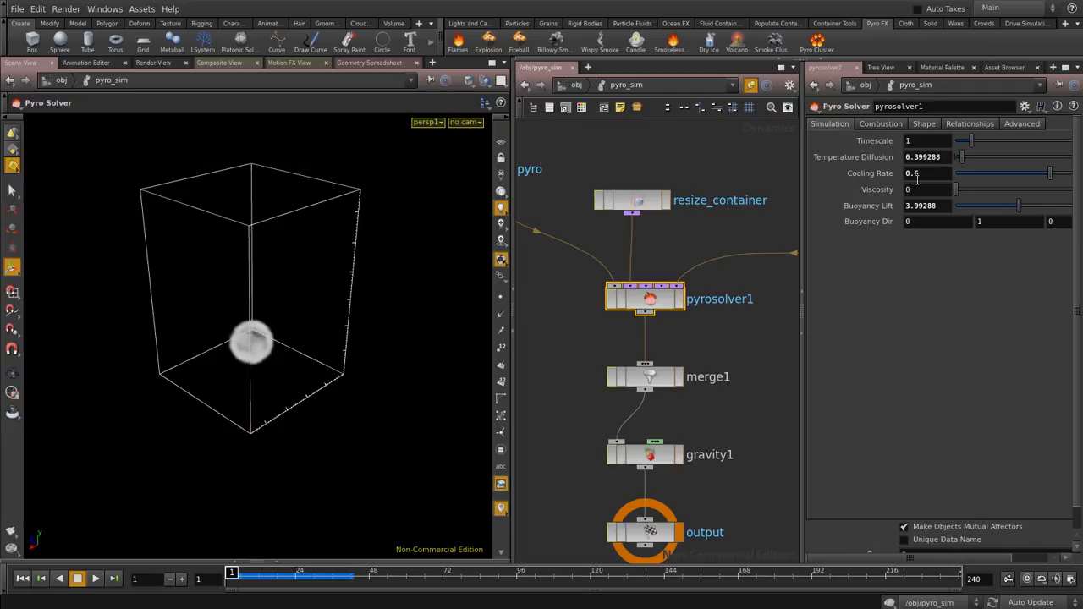
click(884, 126)
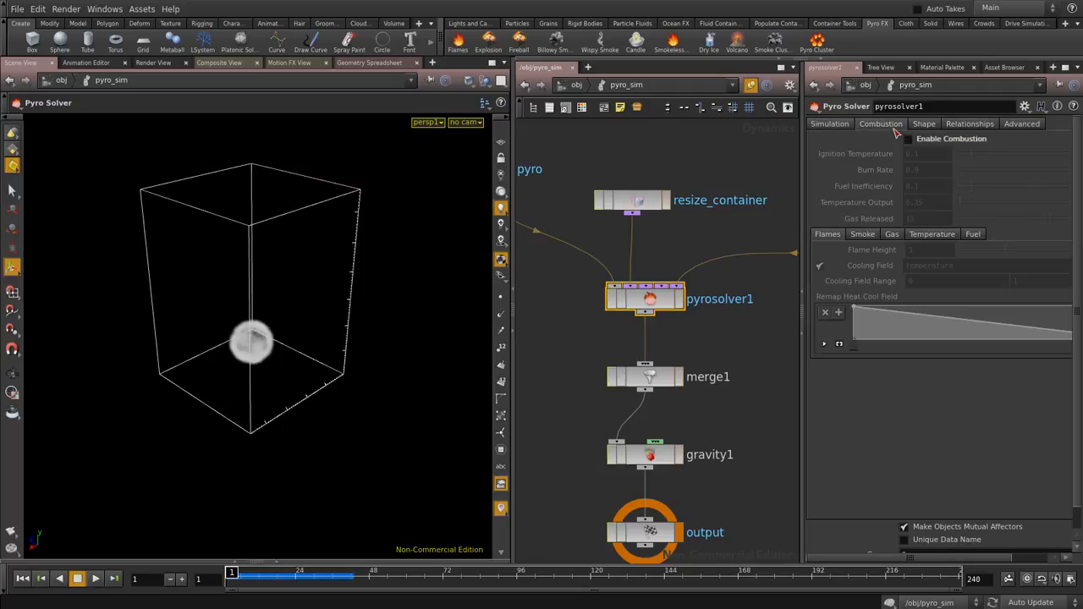
click(924, 124)
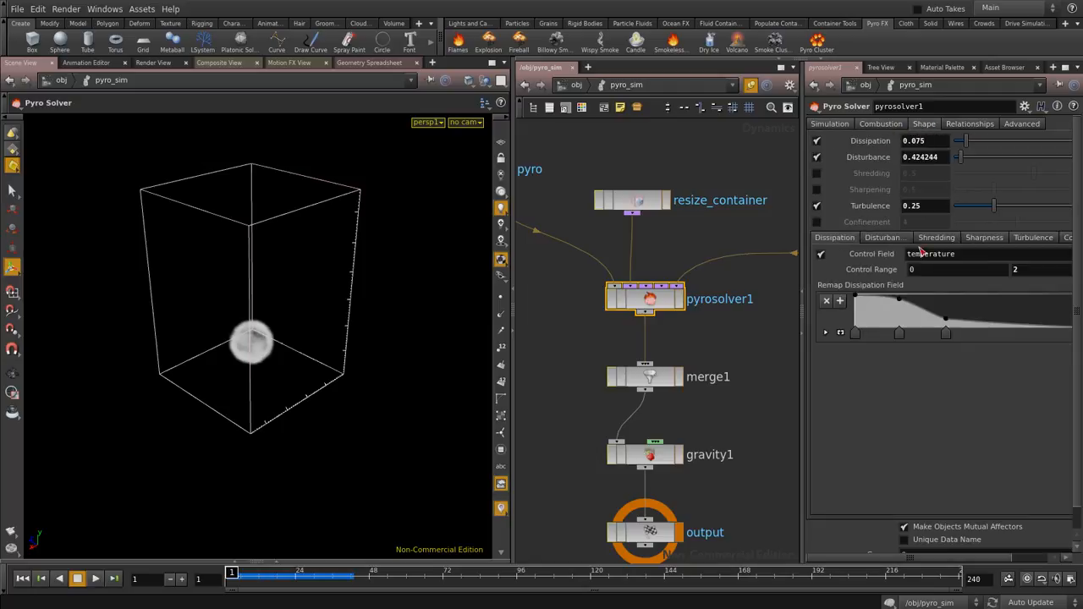
click(967, 127)
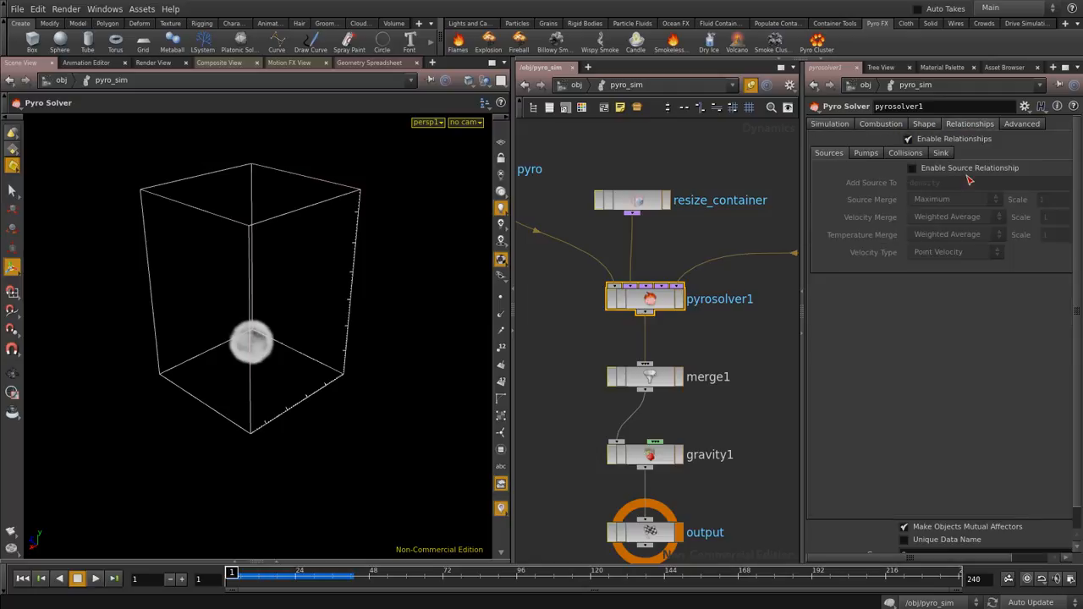
click(1026, 125)
click(880, 124)
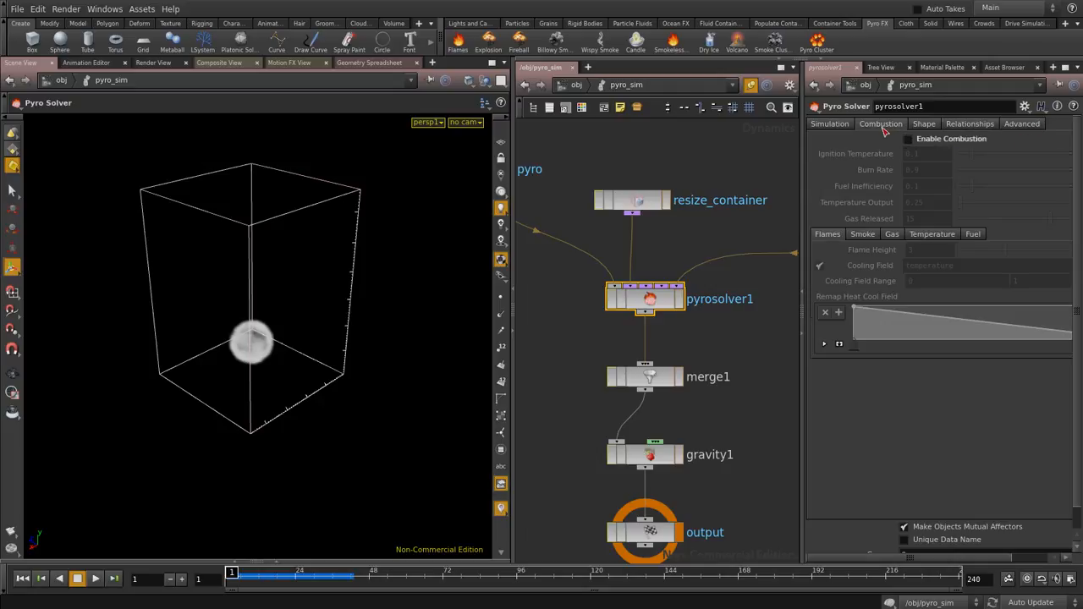
click(830, 125)
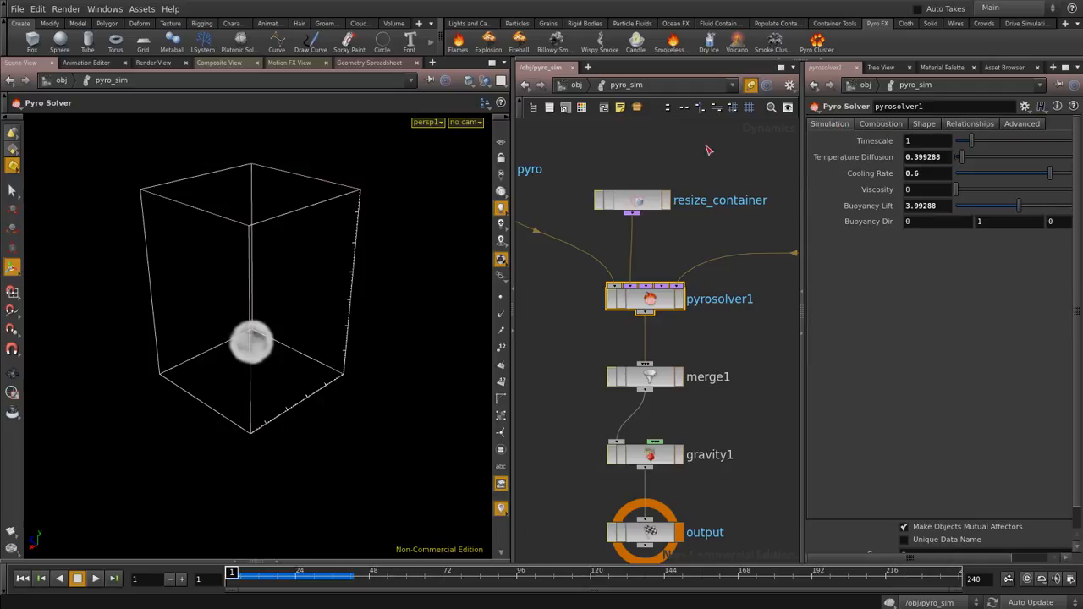
Hide the pyro smoke object's Multi Field guide and preview its Density, Fuel and Divergence guides one at a time, advancing to frame 25
middle_drag(709, 149, 769, 268)
drag(673, 392, 517, 204)
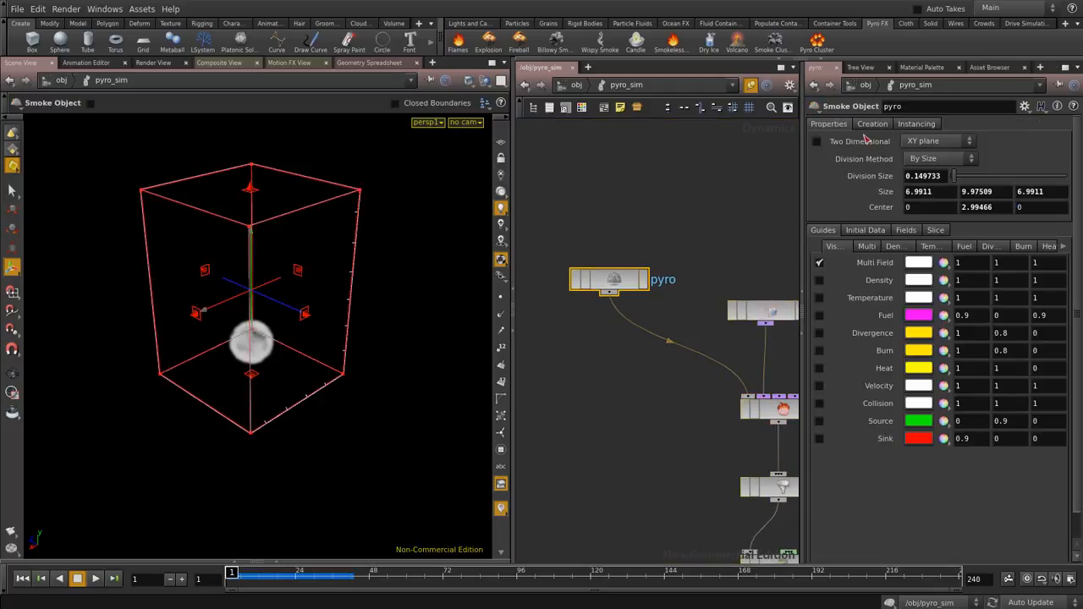
click(864, 253)
click(833, 246)
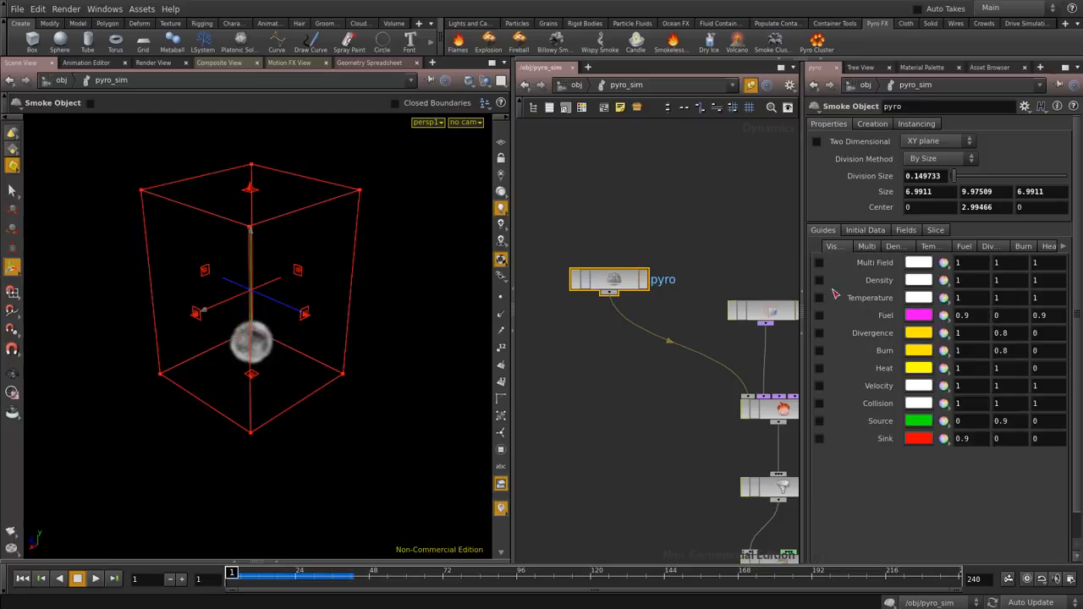
click(819, 280)
click(819, 280)
click(819, 315)
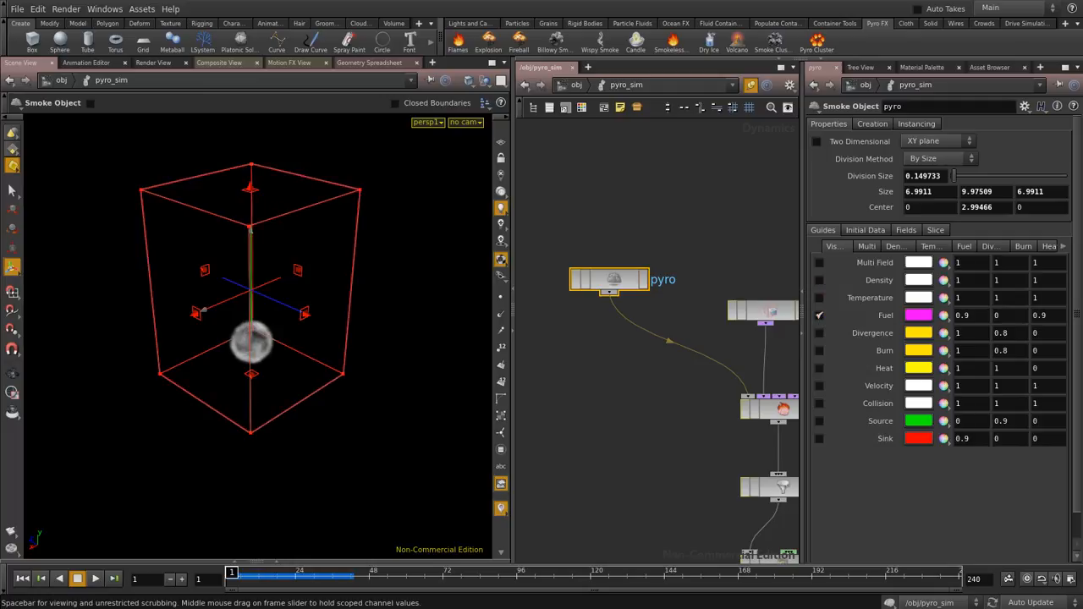
drag(234, 578, 299, 579)
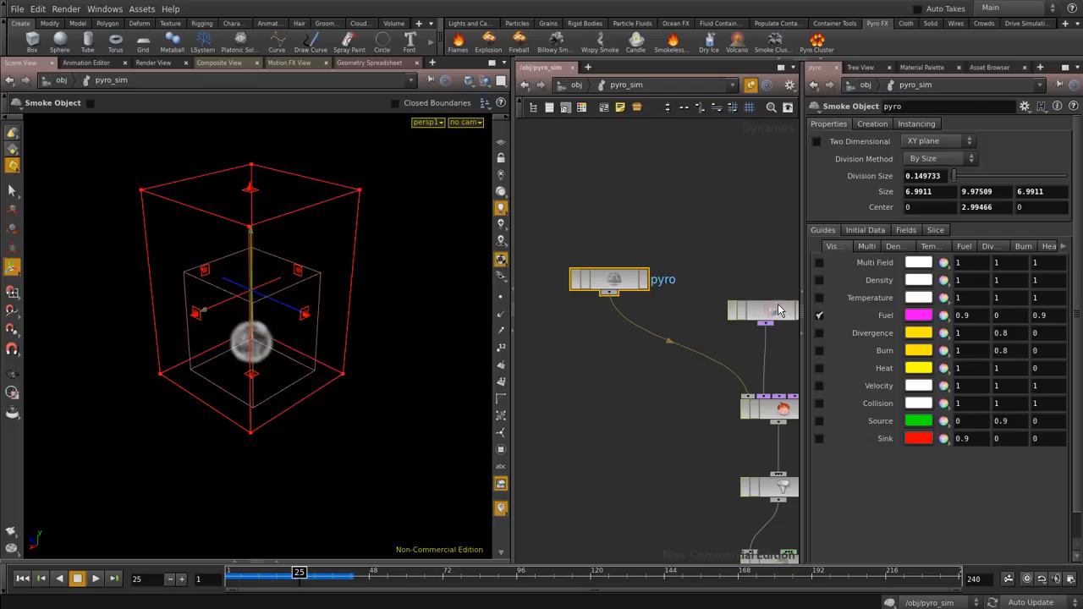
click(819, 315)
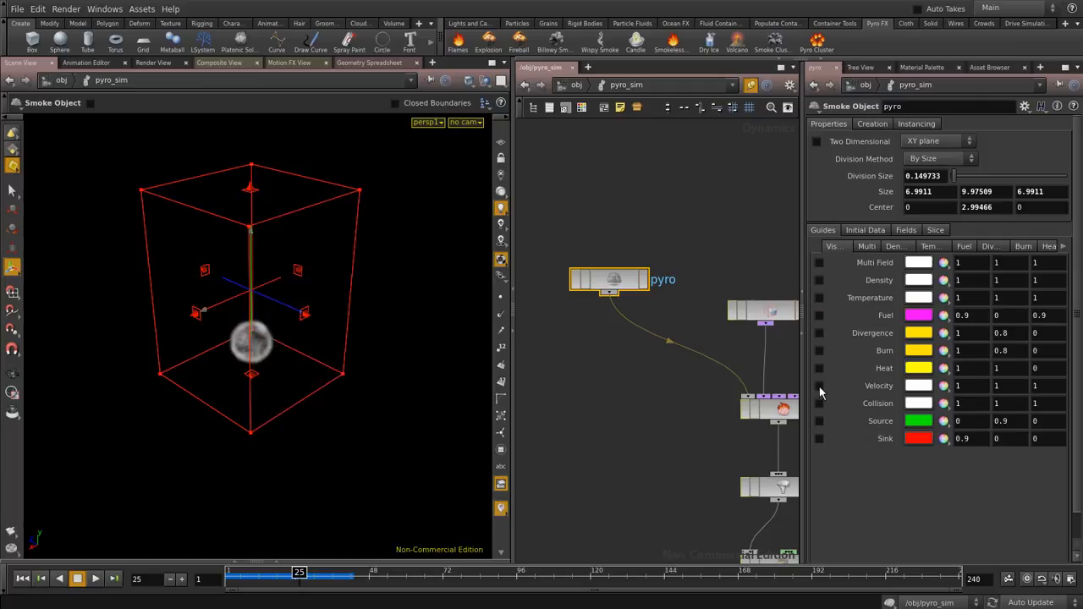
click(819, 334)
click(819, 334)
Display the pyro object's Velocity guide, examine the streamlines around the smoke up close, and scrub the simulation before returning to frame 1
click(819, 386)
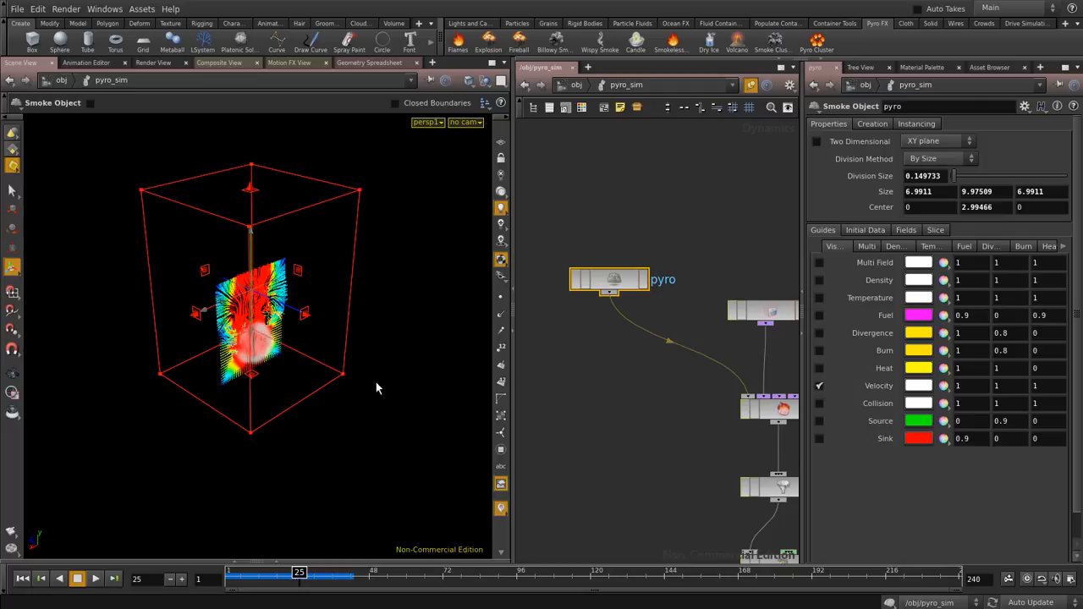
key(Escape)
drag(382, 234, 90, 295)
scroll(253, 294, up, 3)
key(Return)
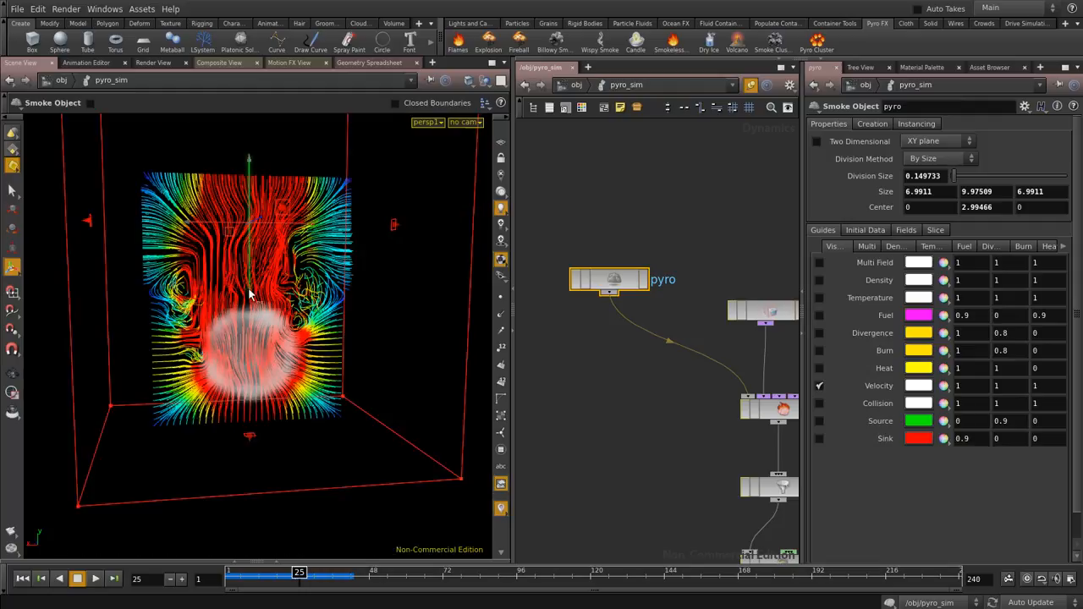
key(Escape)
drag(260, 349, 375, 338)
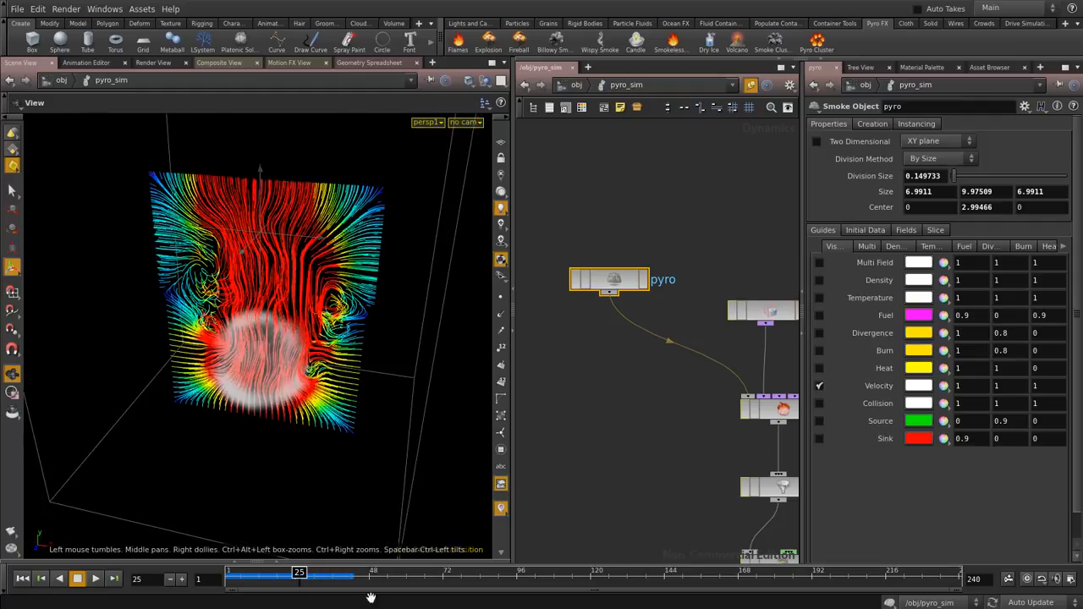
drag(309, 575, 397, 574)
drag(306, 573, 231, 574)
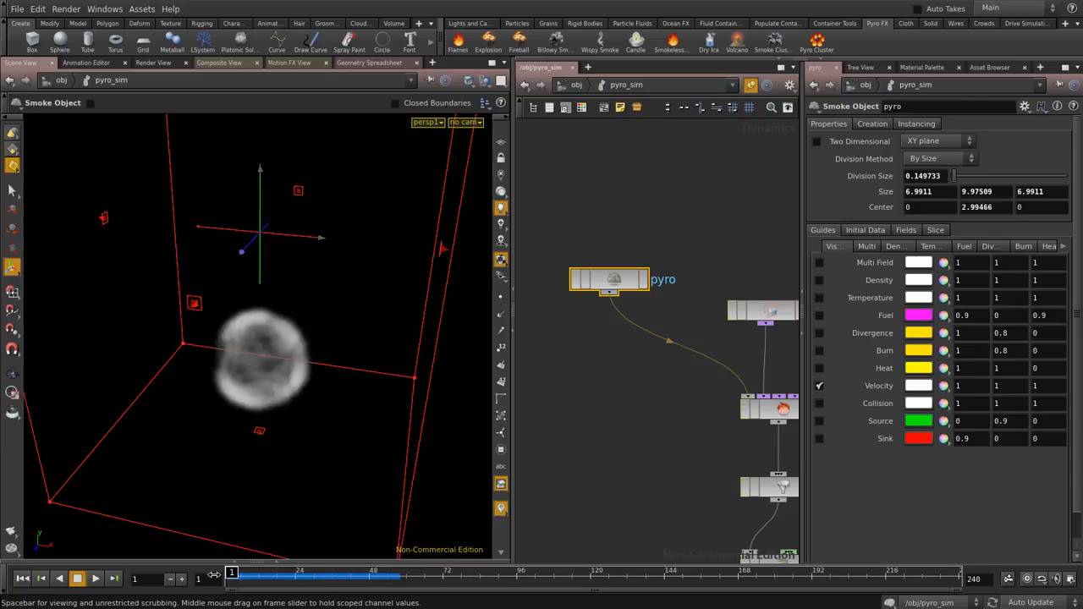
Replace the Velocity guide with the Multi Field guide and examine the division marks along the smoke container's edges
click(819, 386)
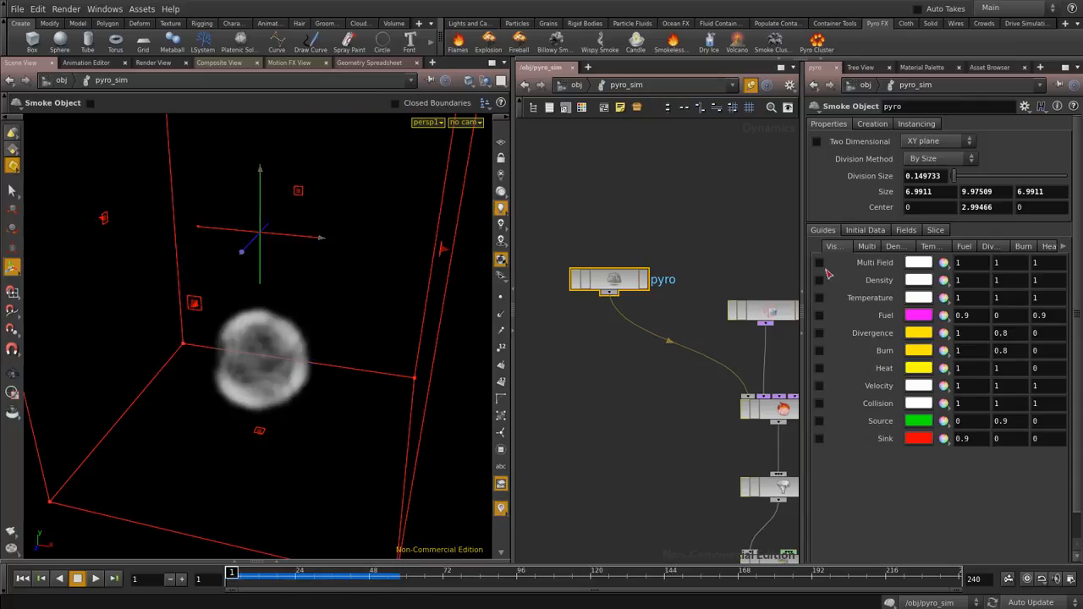
click(819, 262)
key(Escape)
drag(370, 326, 302, 295)
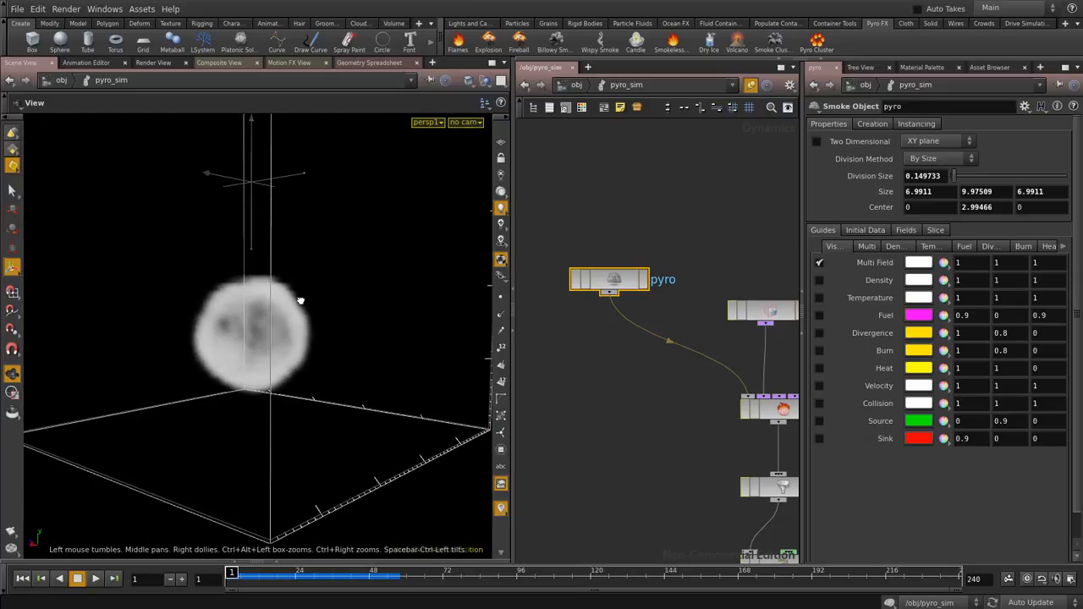
drag(336, 428, 333, 457)
key(Return)
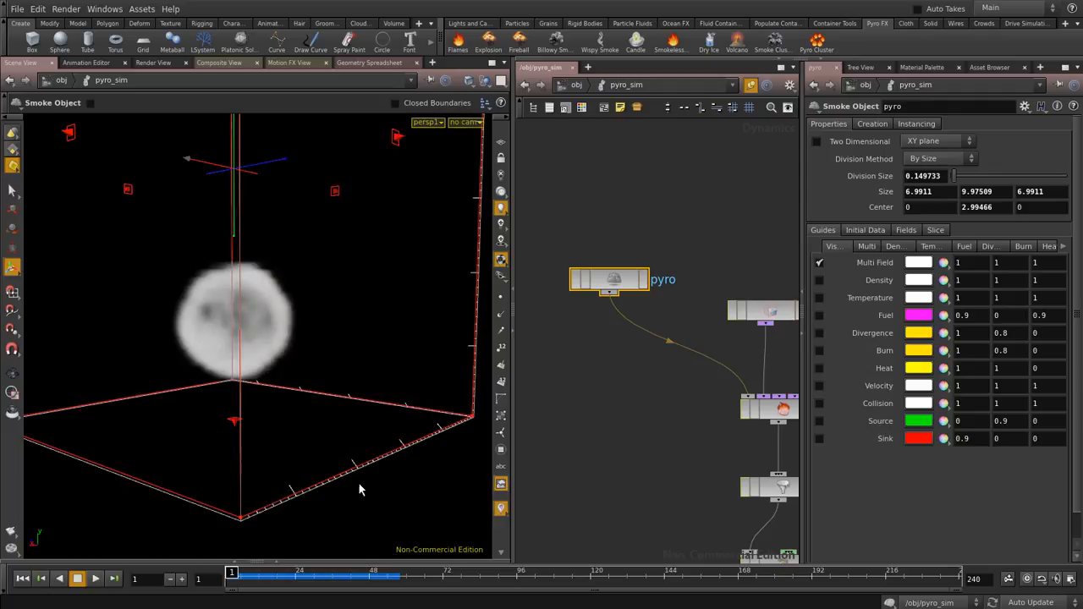
drag(394, 370, 305, 380)
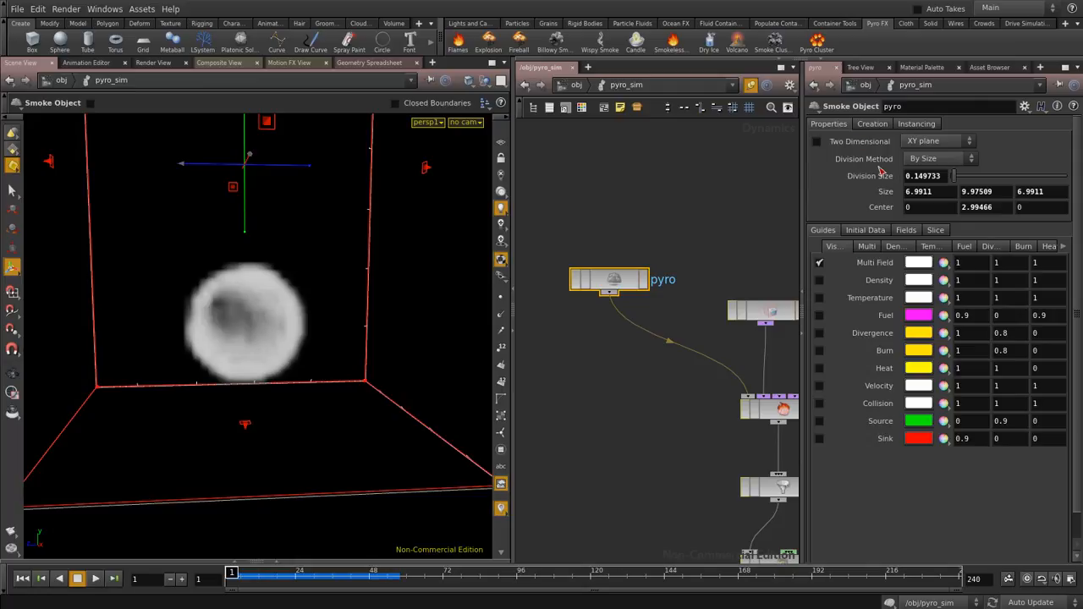
Look through the pyro smoke object's Creation and Instancing settings and return to its Properties
click(872, 125)
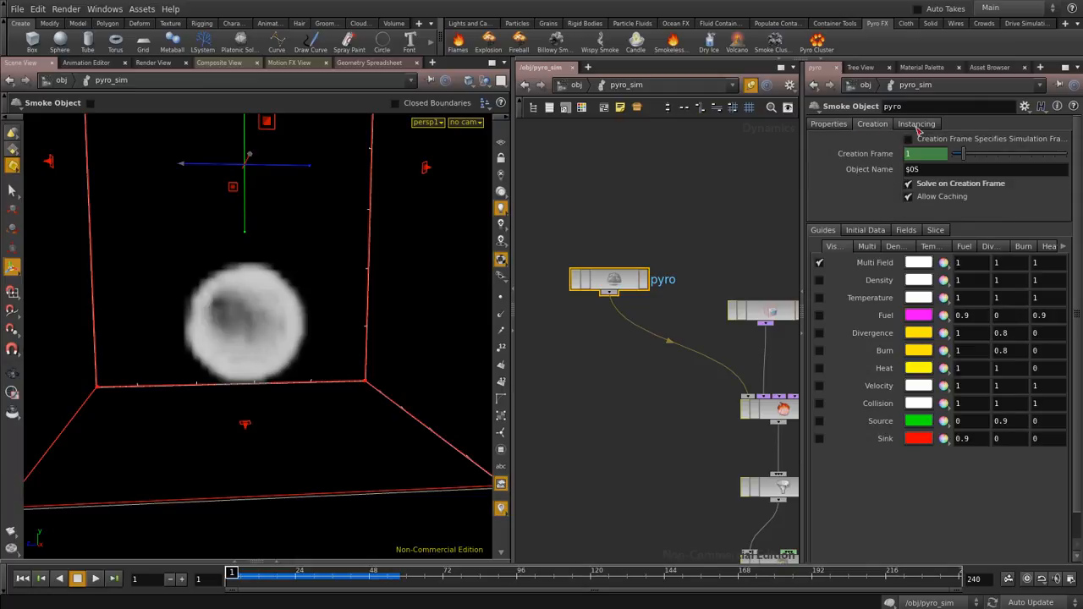
click(916, 124)
click(829, 125)
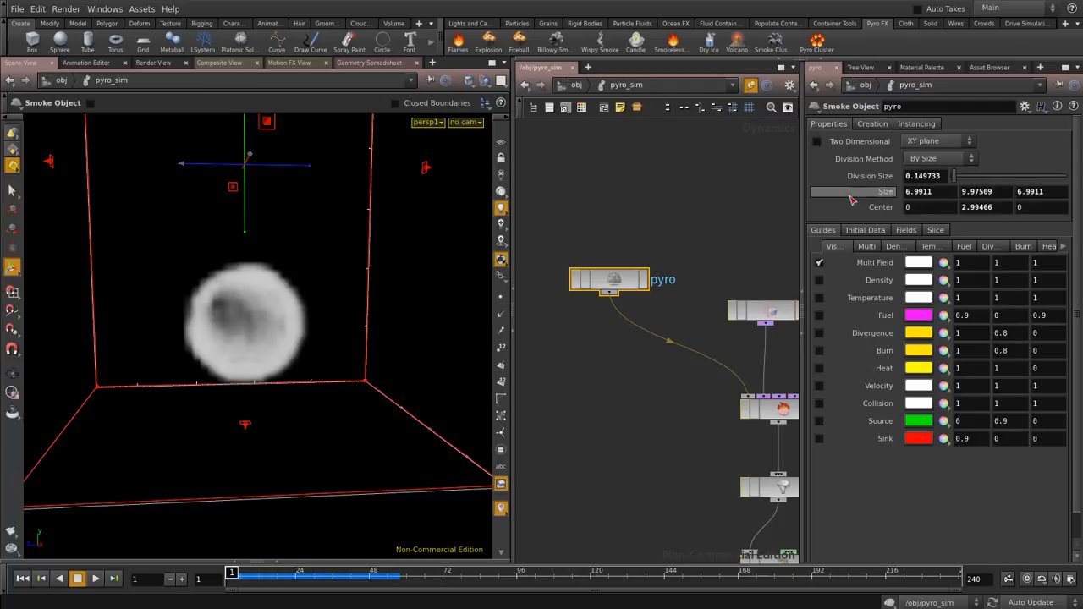
Set the pyro smoke object's division size to 0.05
drag(917, 176, 1011, 178)
key(BackSpace)
key(BackSpace)
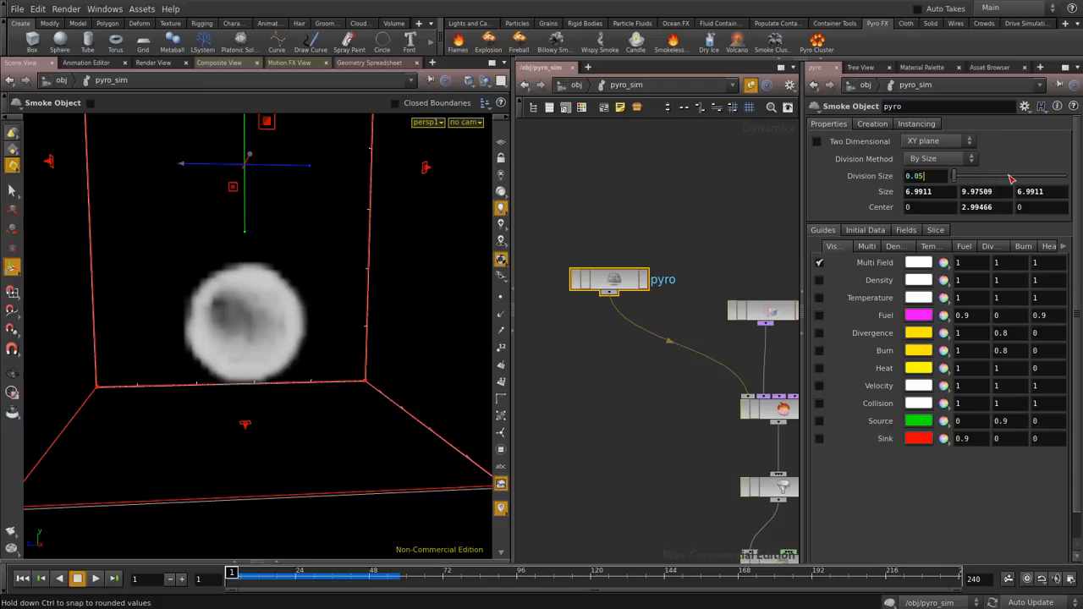
text(05)
key(Return)
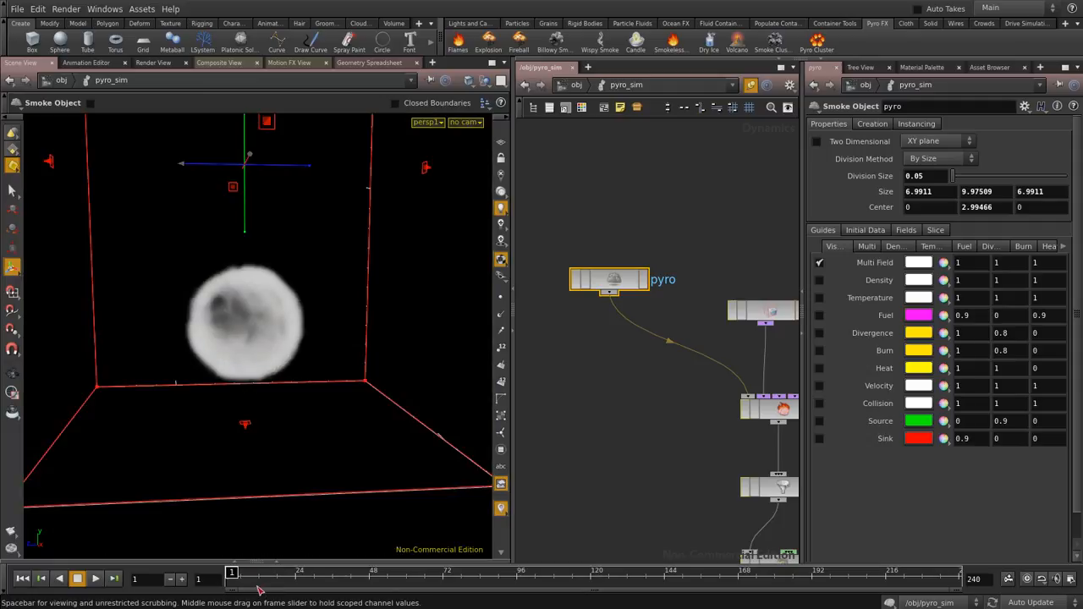
Simulate the smoke up to frame 39, examine the plume within its container, and go back to frame 1
drag(231, 573, 278, 575)
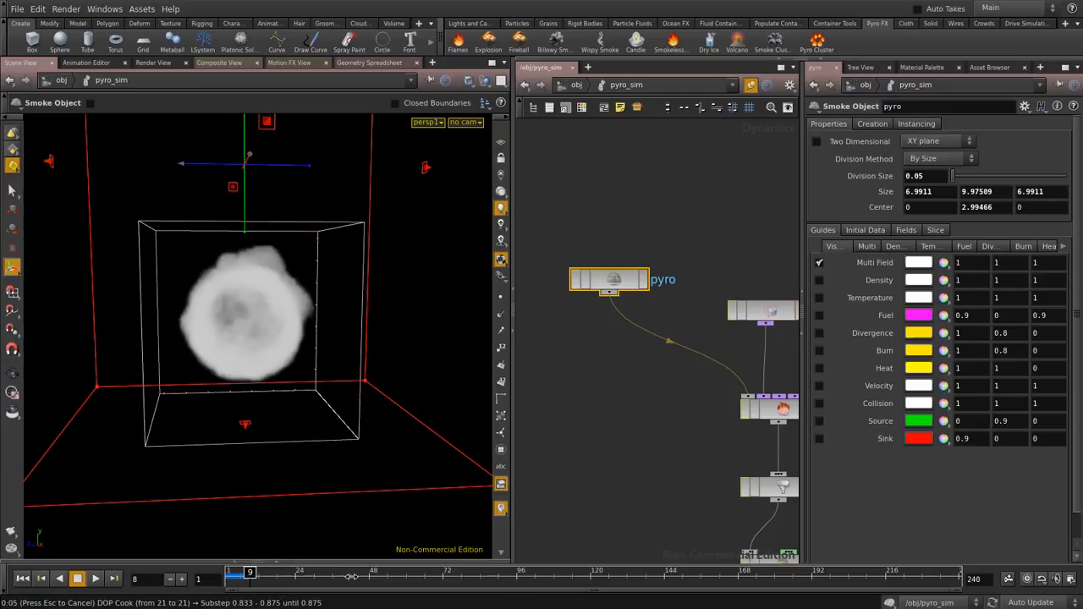
click(346, 575)
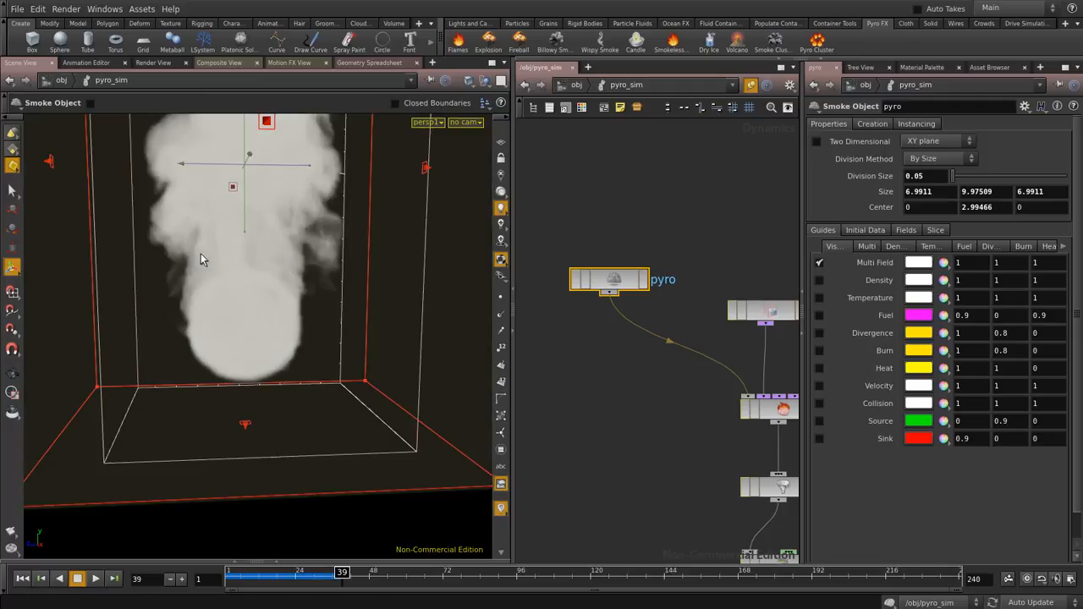
mouse_move(256, 278)
alt+mouse_down()
mouse_move(186, 262)
mouse_move(293, 259)
mouse_move(247, 297)
alt+mouse_up()
alt+scroll(269, 273, down, 6)
key(Return)
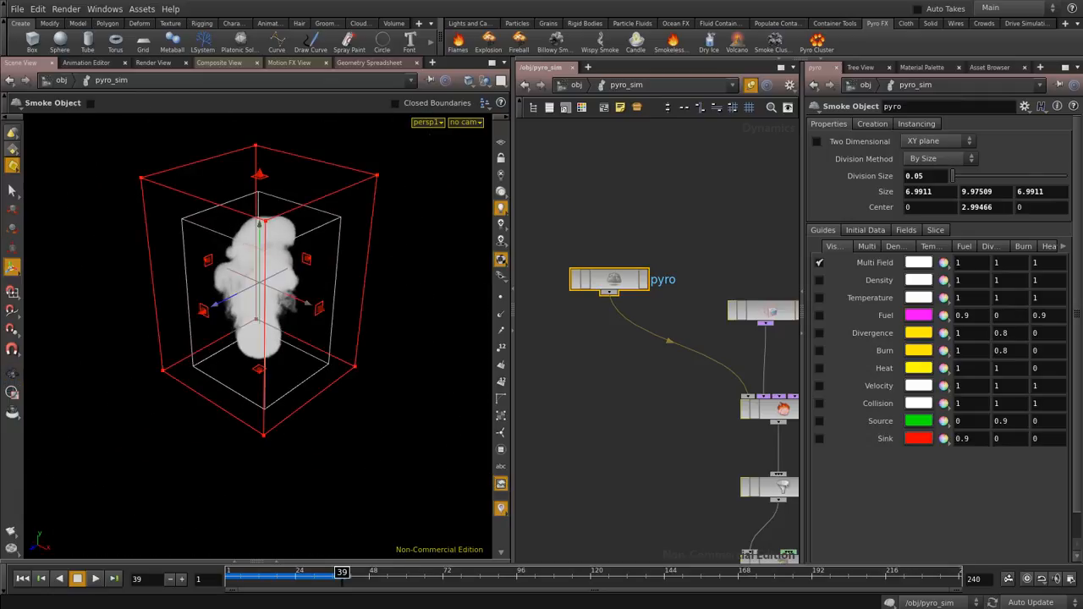
click(225, 580)
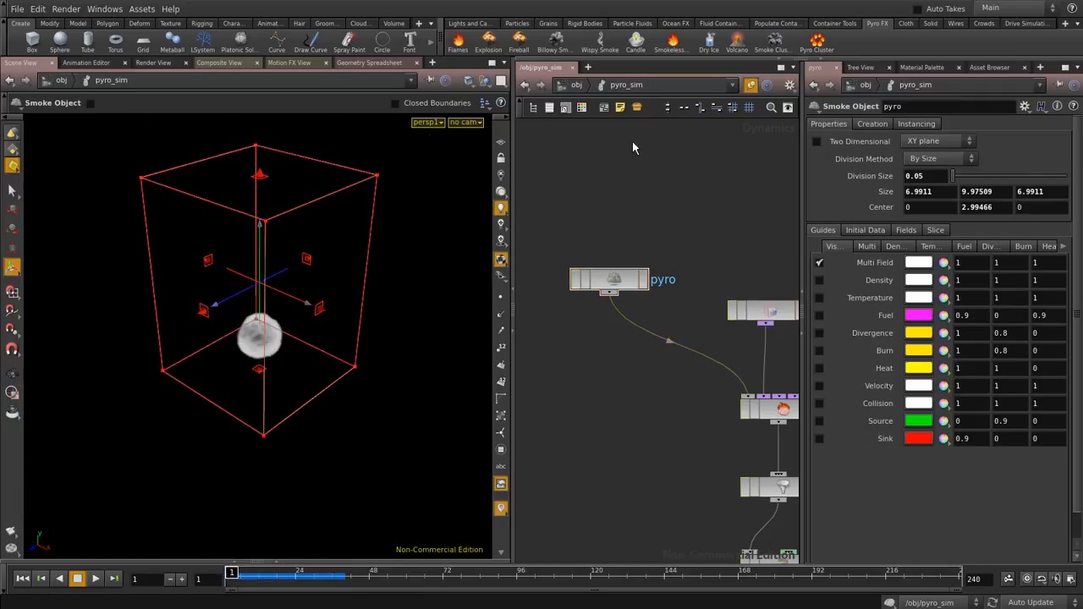
Go to the object level and add a Light node beside the sphere node
click(577, 85)
scroll(580, 278, up, 3)
drag(687, 282, 586, 308)
drag(597, 247, 561, 248)
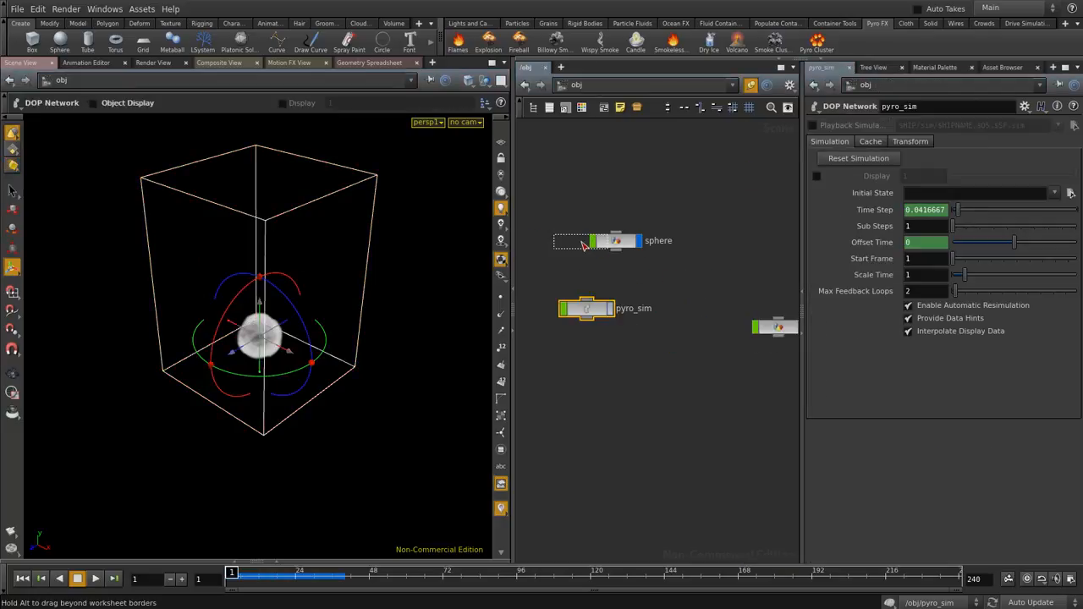
key(Tab)
text(ligh)
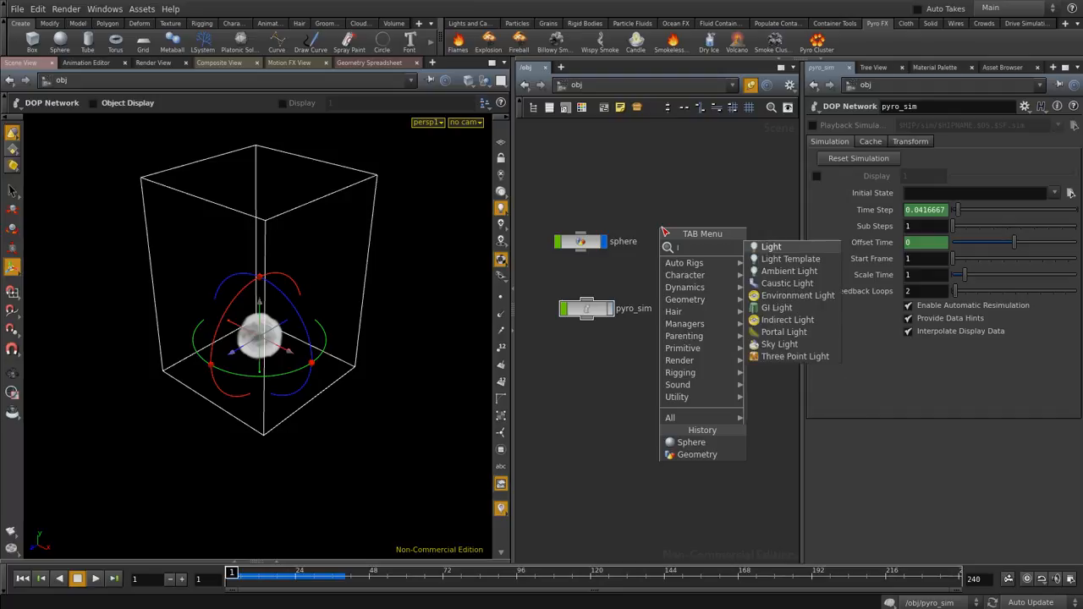
key(Return)
click(731, 233)
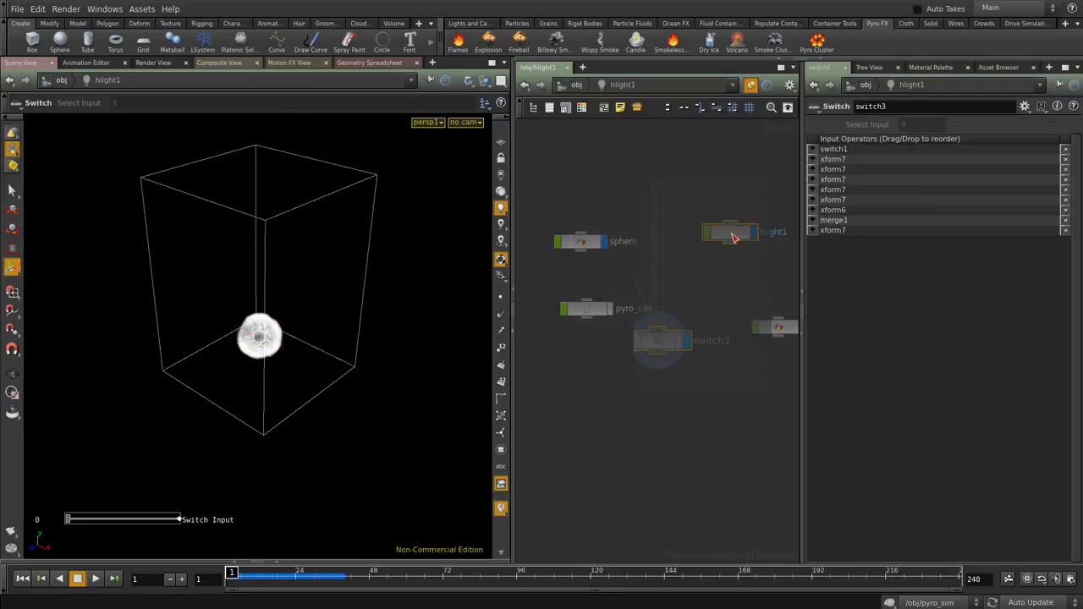
click(576, 84)
Change the new light's type to Grid
drag(267, 350, 189, 338)
key(Return)
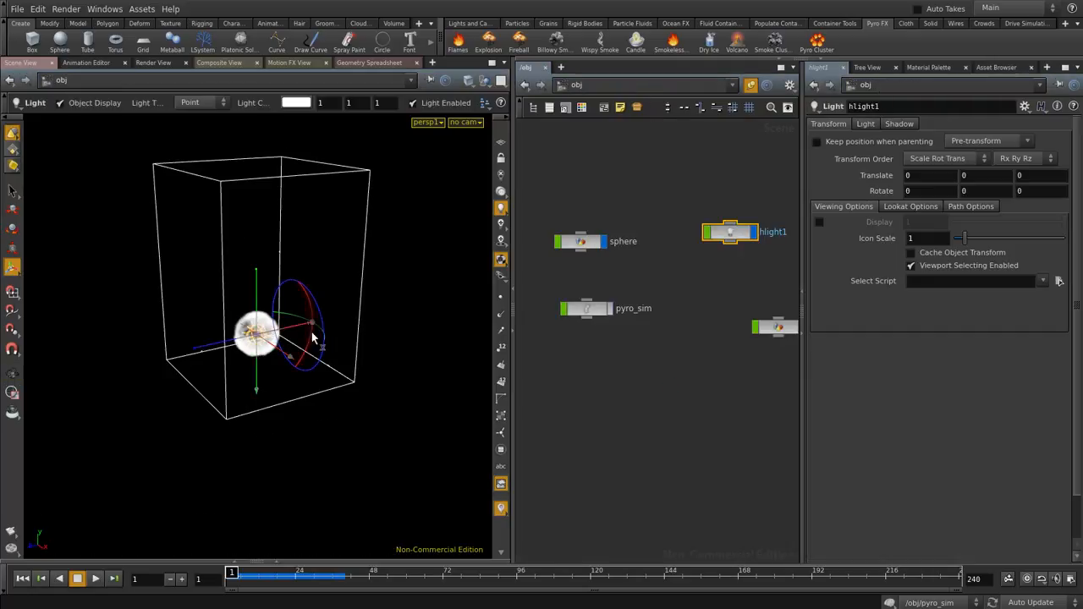
click(868, 124)
click(954, 142)
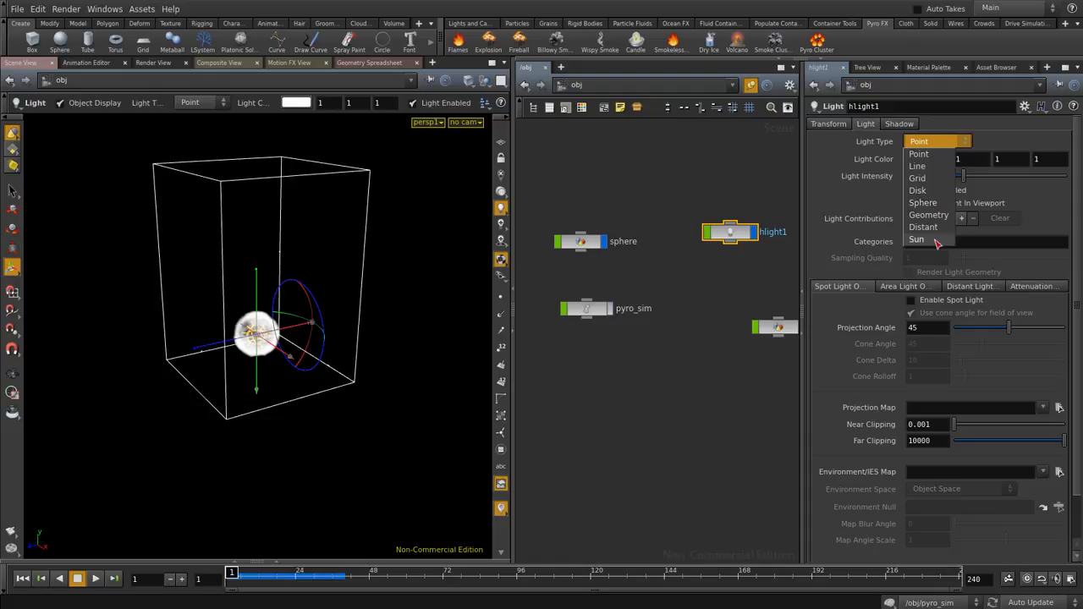
click(928, 184)
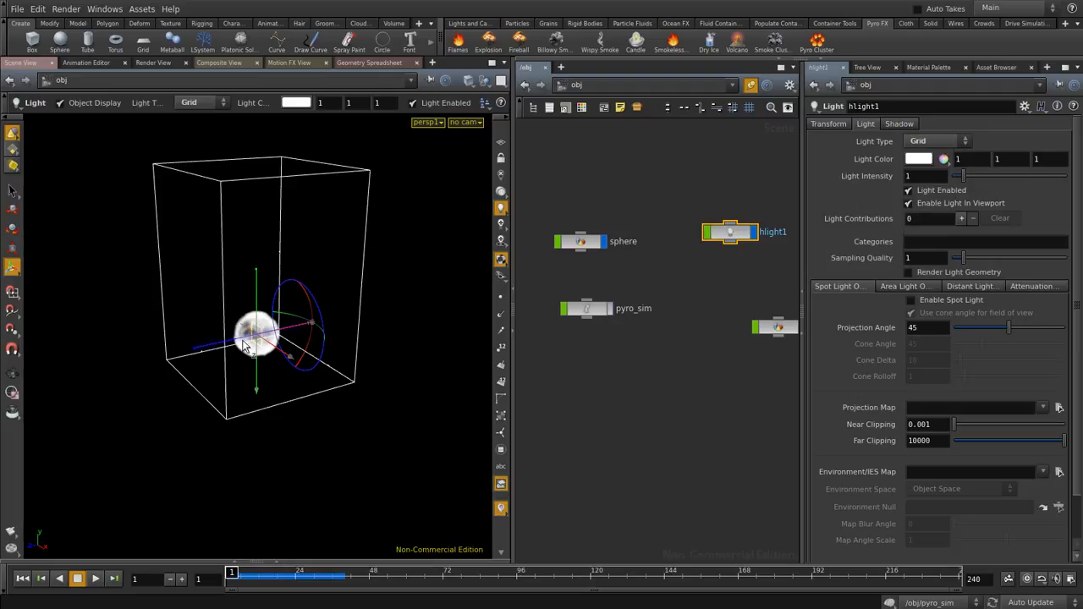
Move the grid light outside the smoke container, to about 7.8 on Z and 4.88 on Y
drag(287, 335, 179, 373)
click(163, 356)
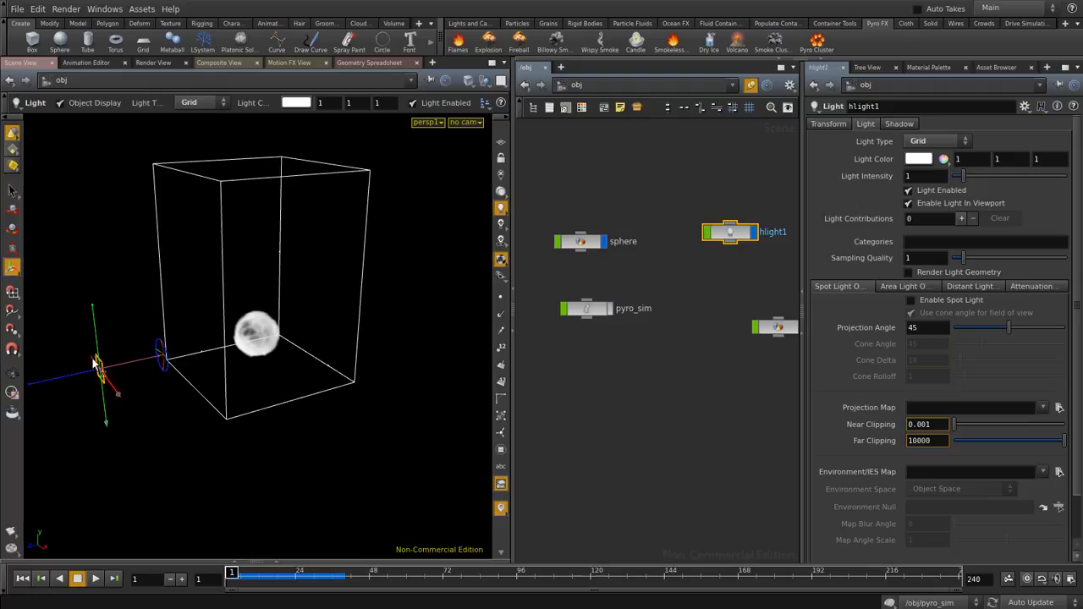
drag(99, 345, 83, 238)
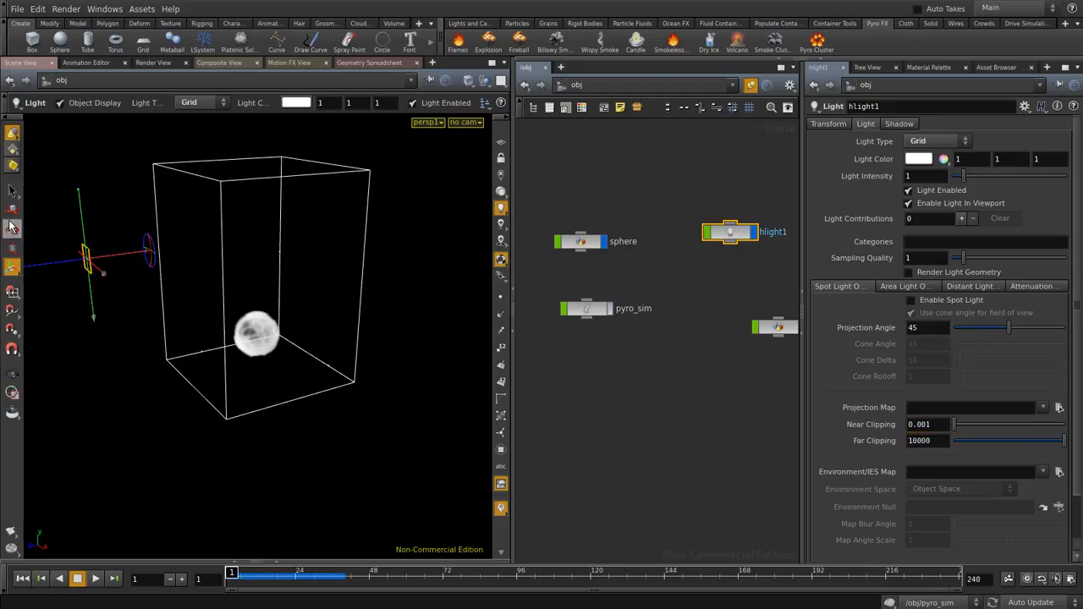
Rotate the grid light about -32.4 degrees around X so it tilts down toward the smoke source
key(Escape)
drag(149, 211, 224, 209)
key(Return)
key(r)
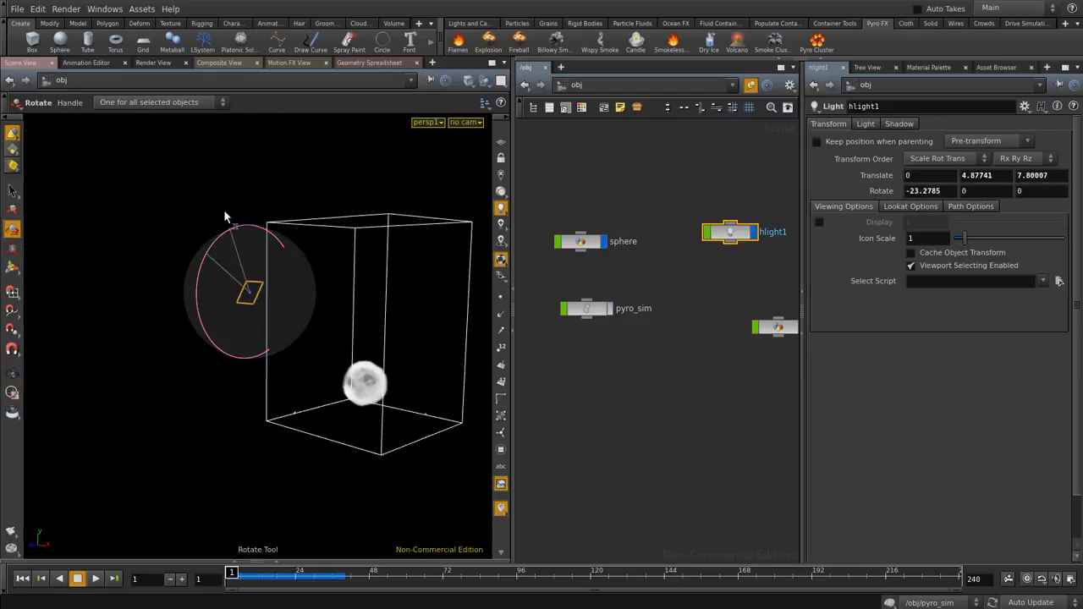
key(Escape)
drag(371, 340, 295, 307)
key(r)
Realign the light's move handle and raise the light to about 8.38 on Y
click(13, 211)
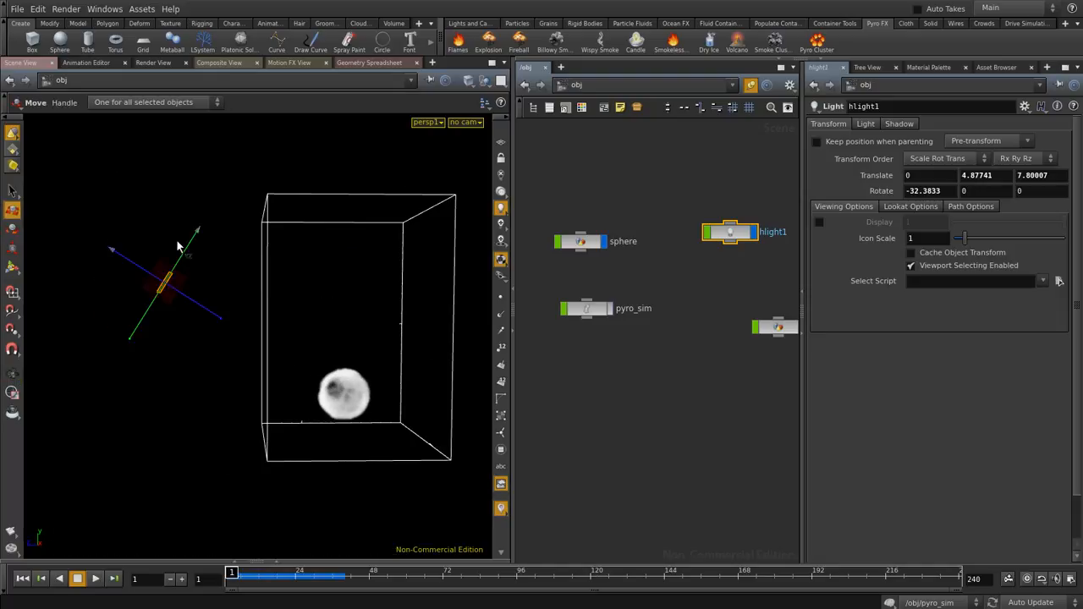
right_click(184, 251)
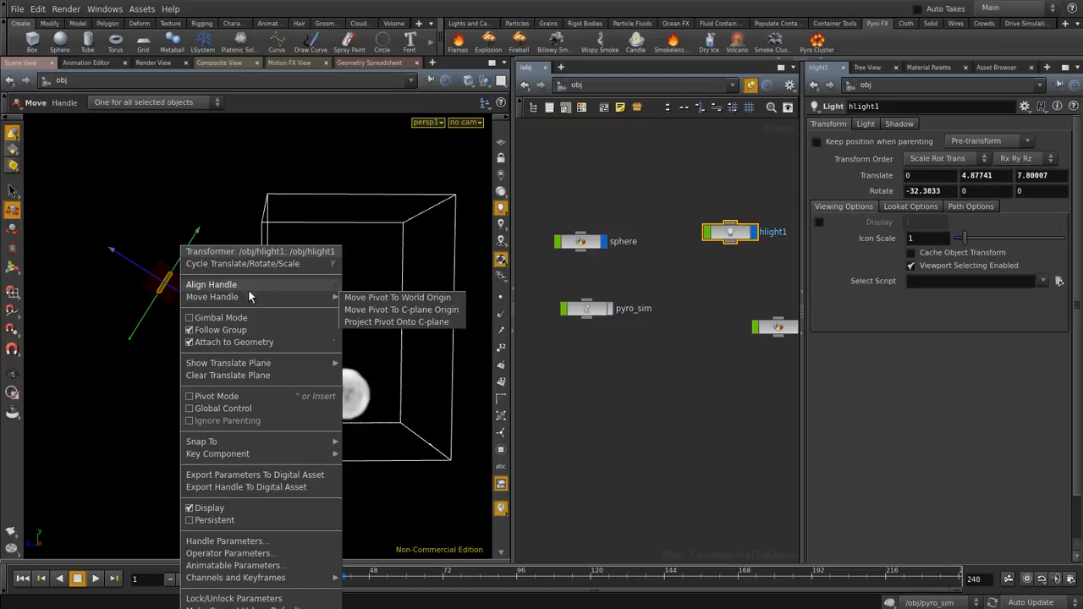
mouse_move(254, 285)
click(411, 297)
drag(167, 223, 160, 152)
key(Escape)
drag(158, 365, 259, 380)
key(t)
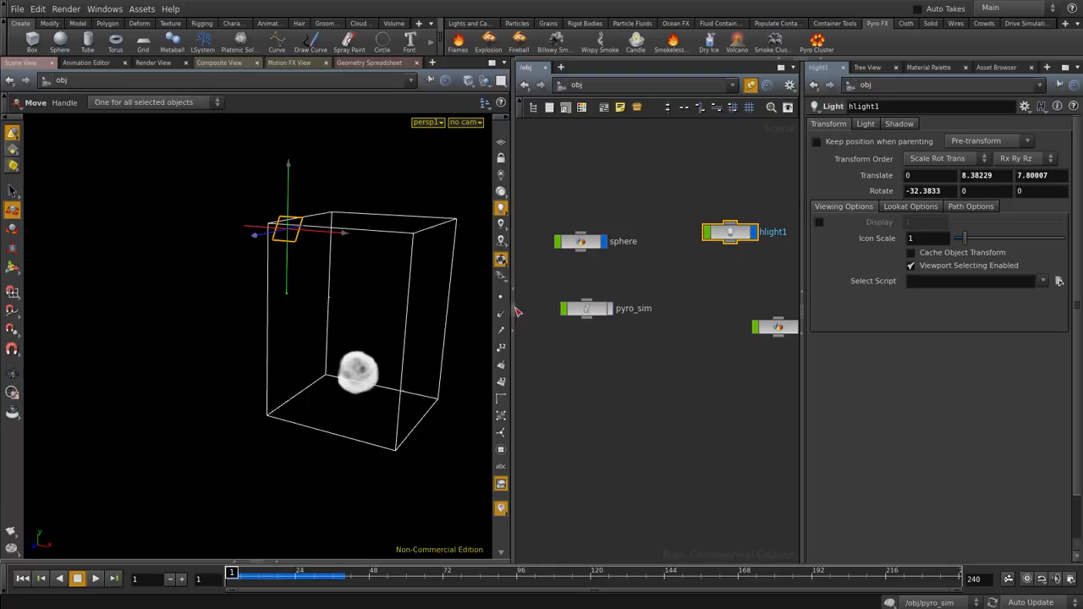
Change the viewport's lighting mode for viewing the smoke with the grid light
click(501, 207)
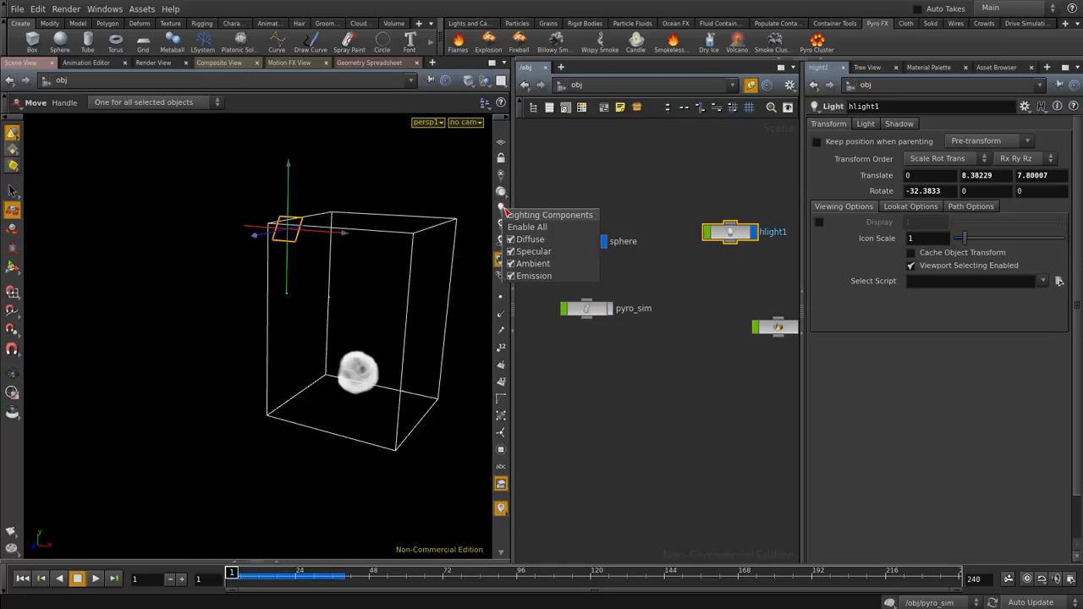
click(426, 243)
key(Escape)
drag(426, 243, 269, 388)
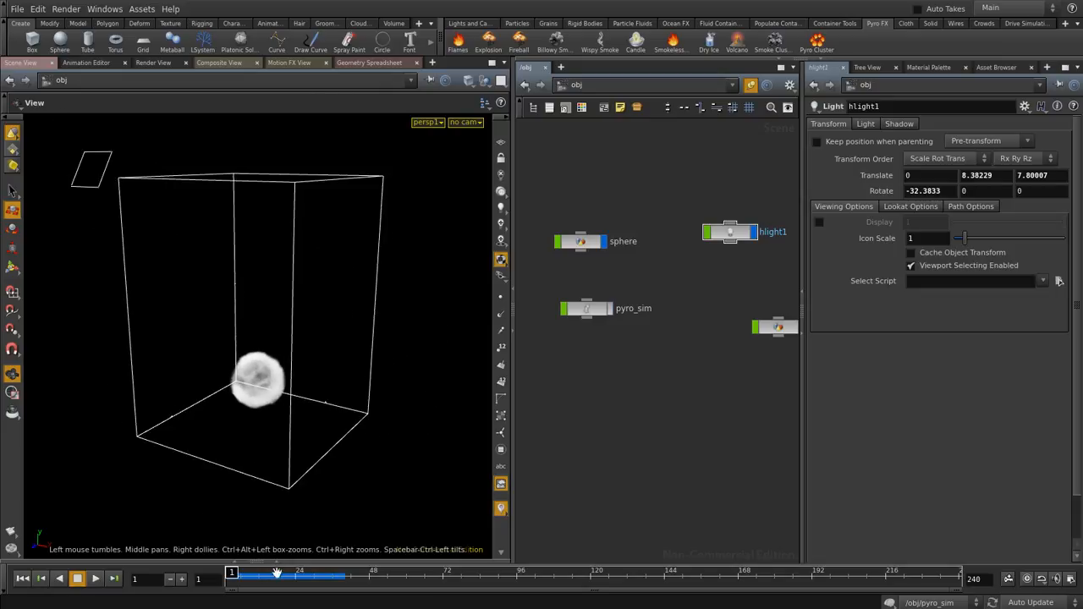
Advance the timeline to frame 34 and examine the smoke under the grid light
drag(232, 575, 326, 578)
key(Escape)
drag(338, 305, 230, 265)
scroll(221, 302, up, 5)
key(Escape)
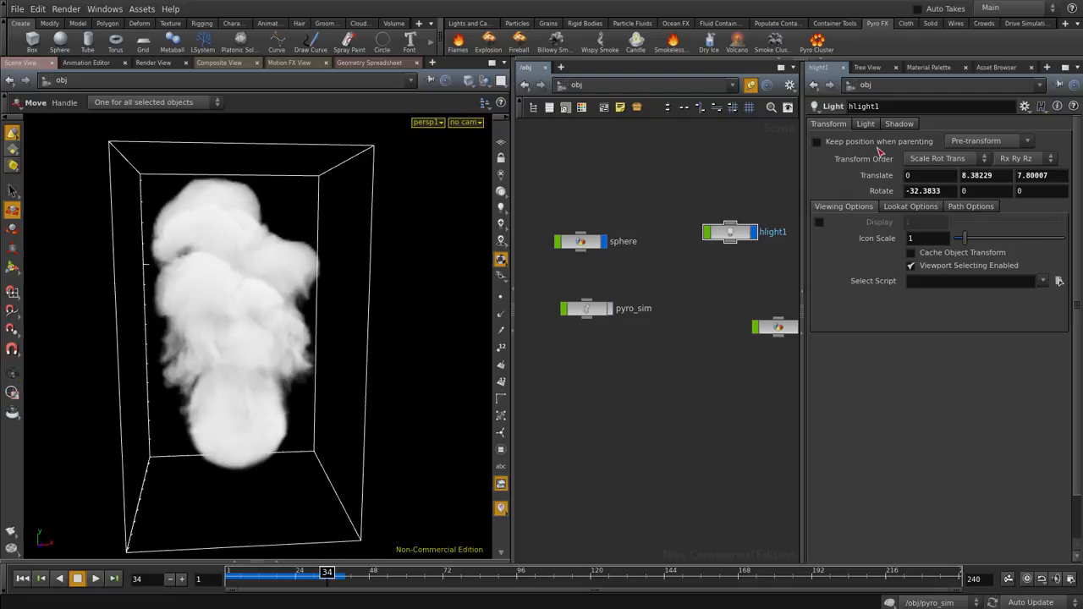
Set the grid light's intensity to 0.5
click(866, 125)
click(931, 179)
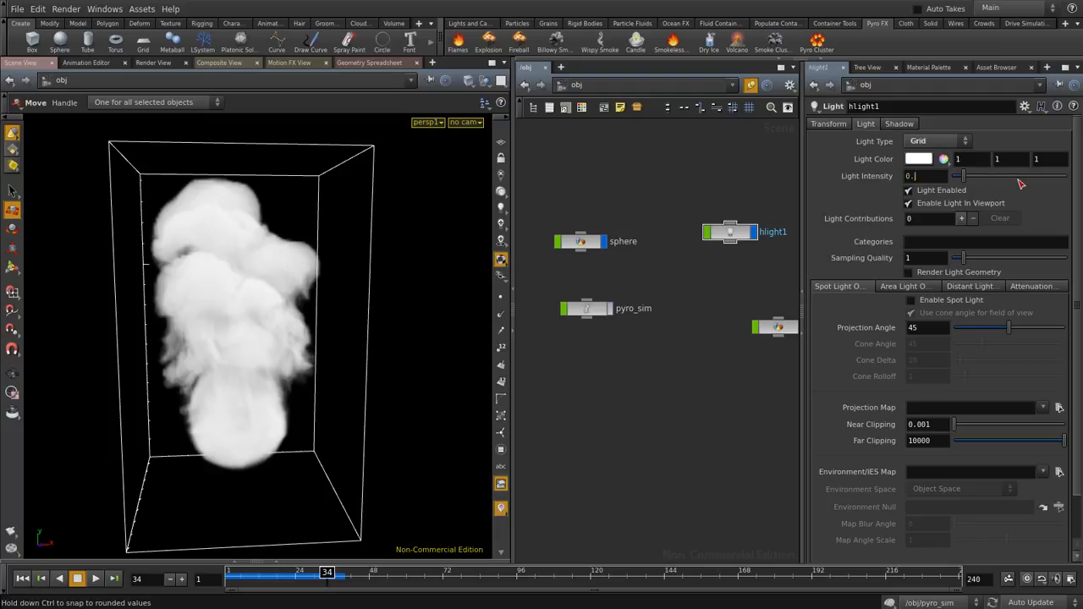
key(Return)
key(Escape)
drag(297, 234, 321, 235)
key(Escape)
drag(239, 320, 217, 302)
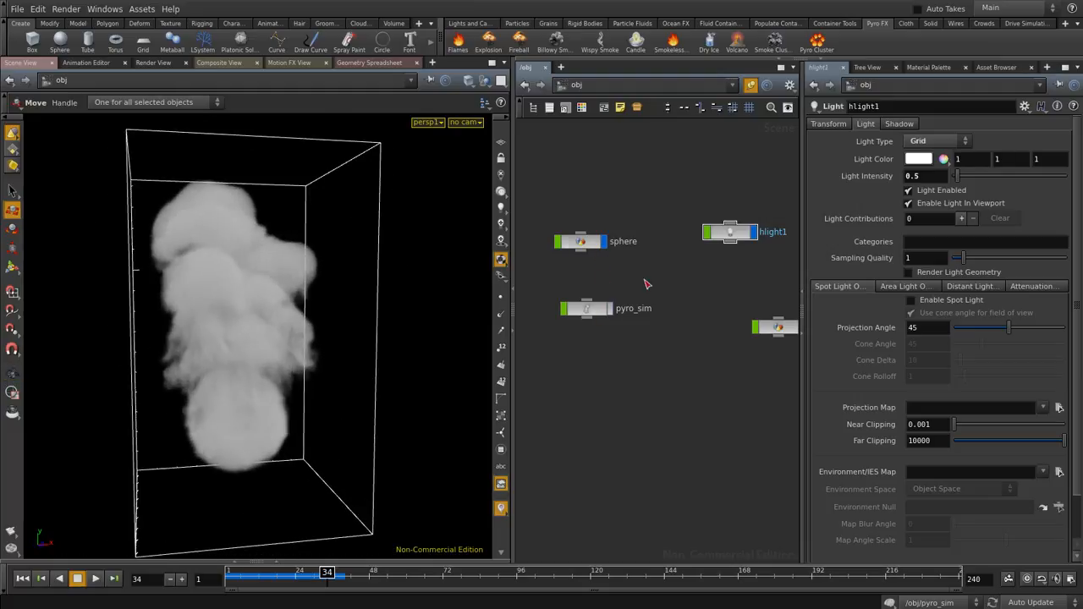
In the sphere network, set the density volume's scale to 2 on the create_density_volume node
click(597, 311)
double_click(589, 244)
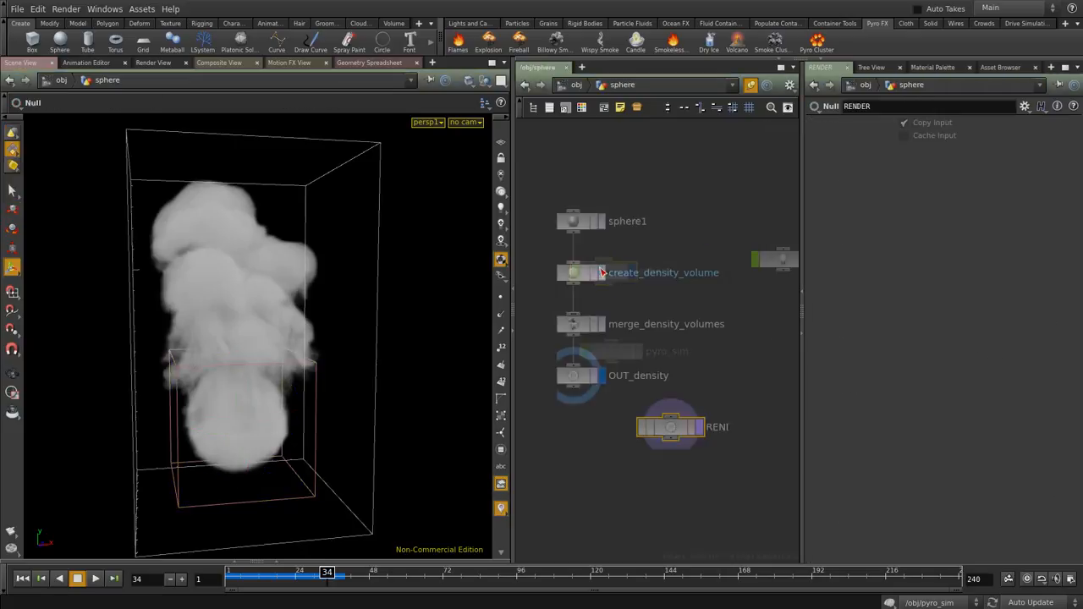
drag(734, 228, 550, 266)
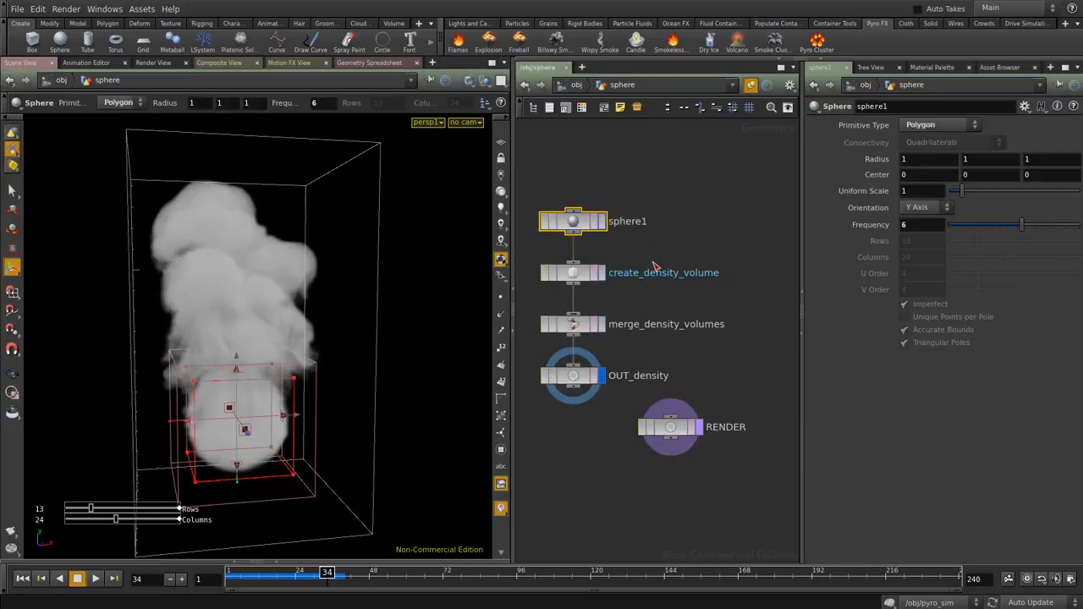
click(653, 270)
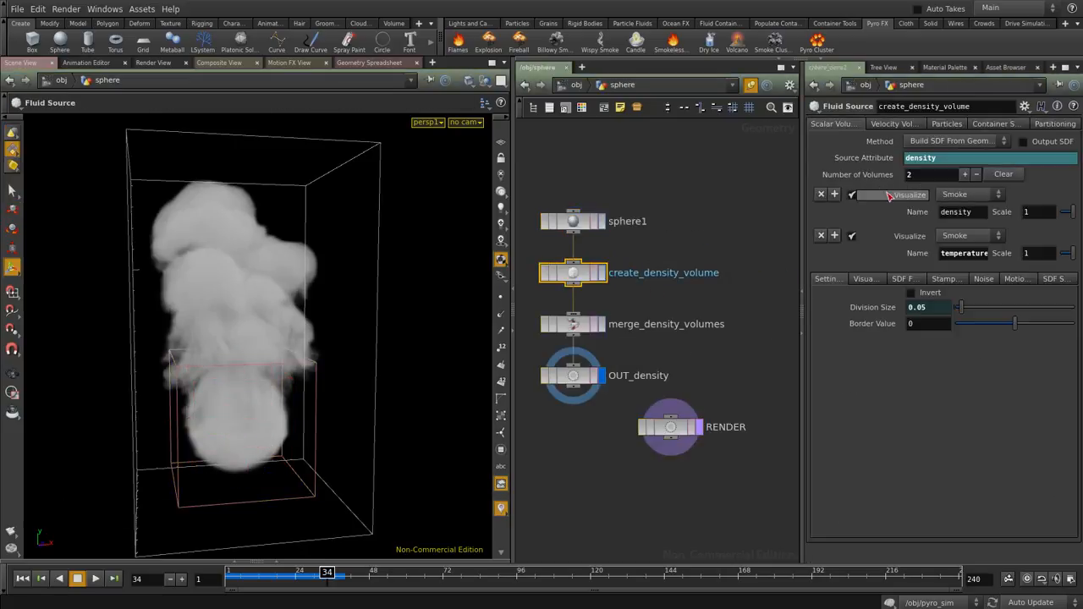
click(880, 284)
click(907, 281)
click(961, 281)
click(875, 282)
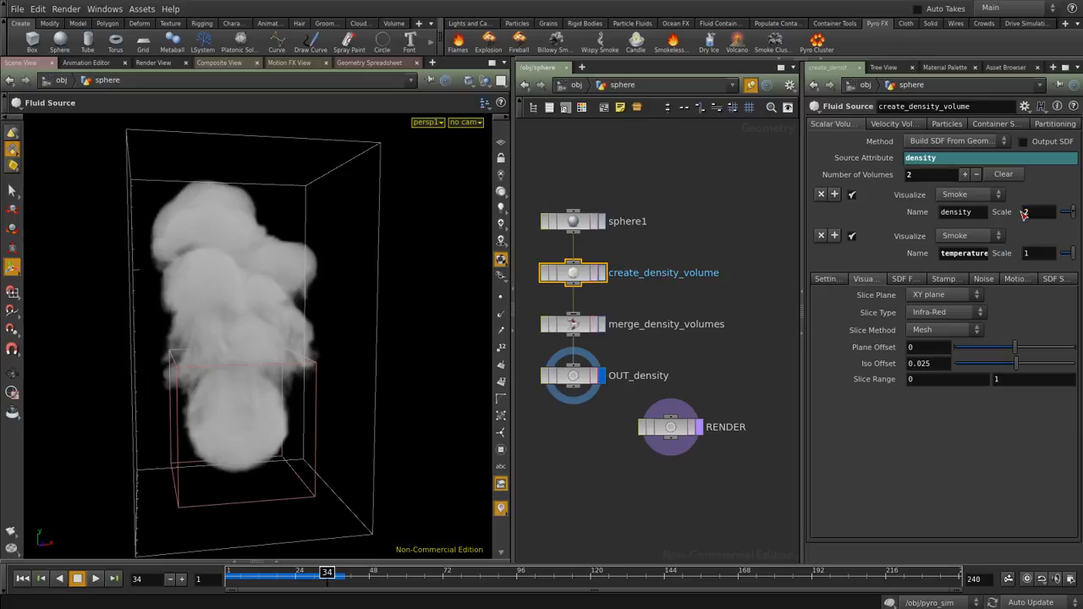
Resimulate the smoke up to frame 43 and examine the plume's shape and density from several angles
drag(229, 575, 354, 577)
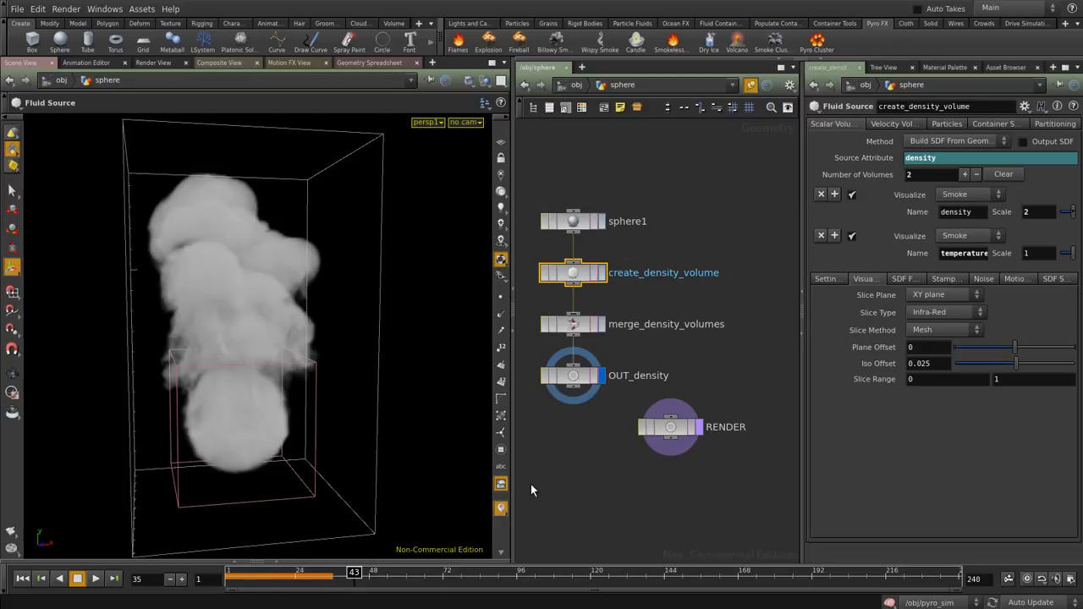
drag(358, 336, 237, 279)
middle_drag(187, 331, 157, 362)
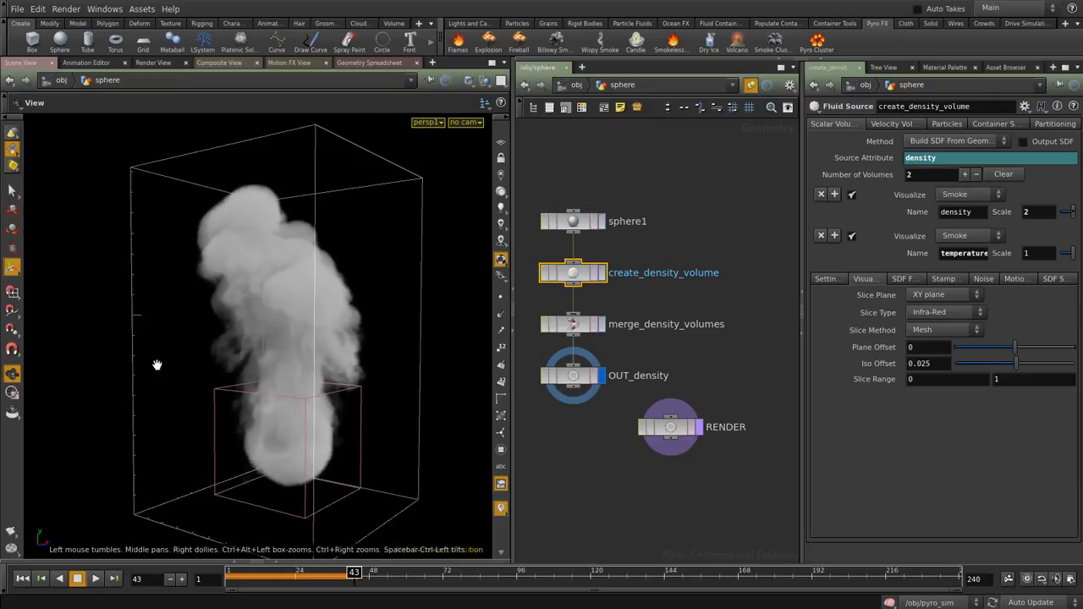
key(Return)
key(Escape)
drag(346, 227, 280, 229)
key(Return)
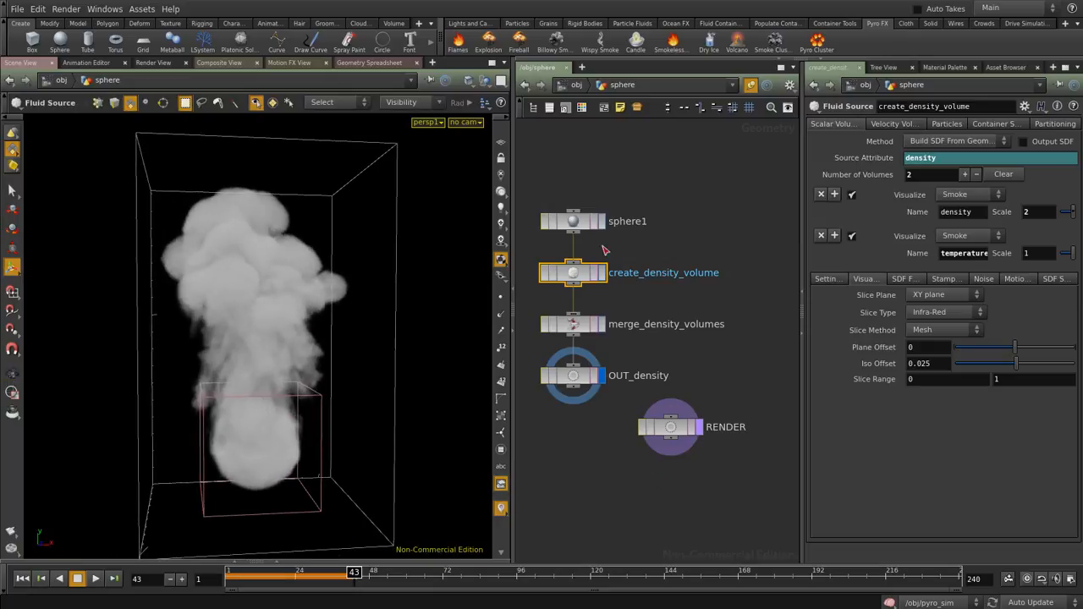
key(Escape)
drag(219, 310, 367, 500)
key(Return)
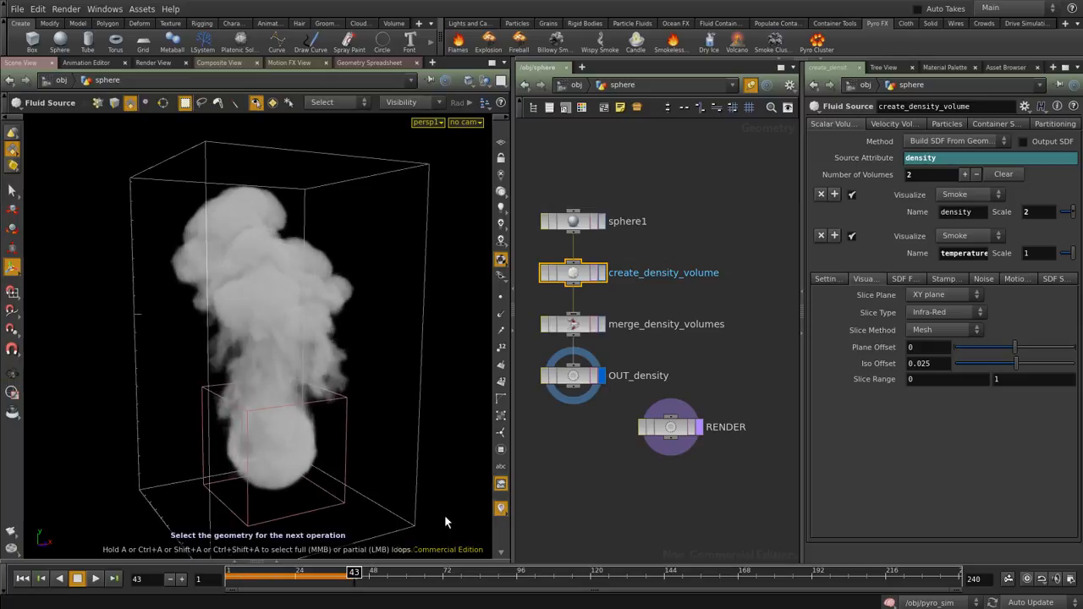
key(Escape)
drag(336, 322, 337, 349)
drag(251, 246, 132, 389)
key(Return)
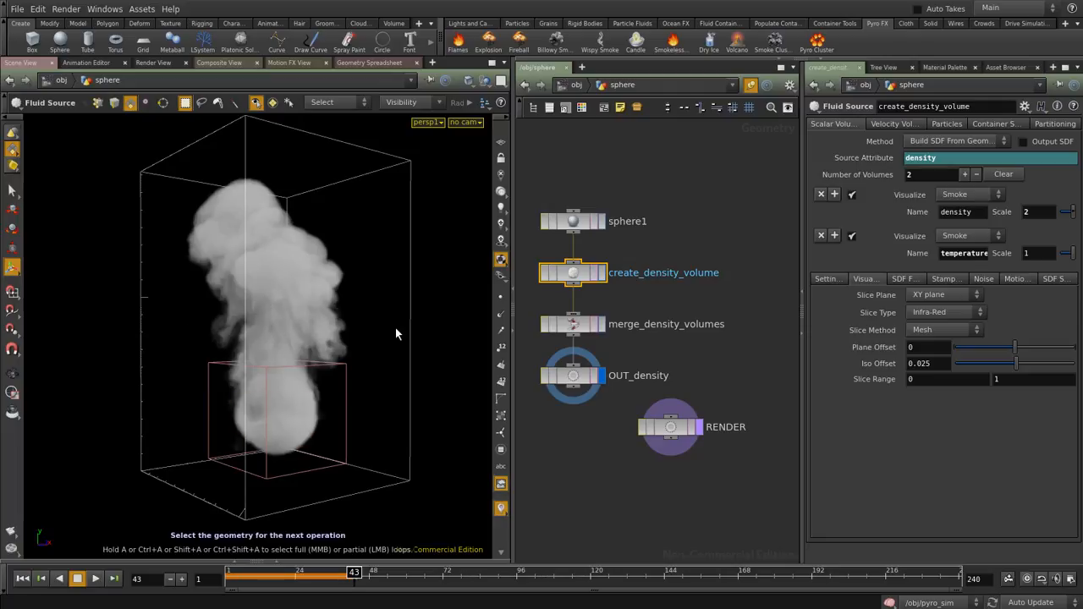
In the pyro_sim network, show the pyro object's velocity guide, hide its multi field guide and view the container from the front
click(579, 87)
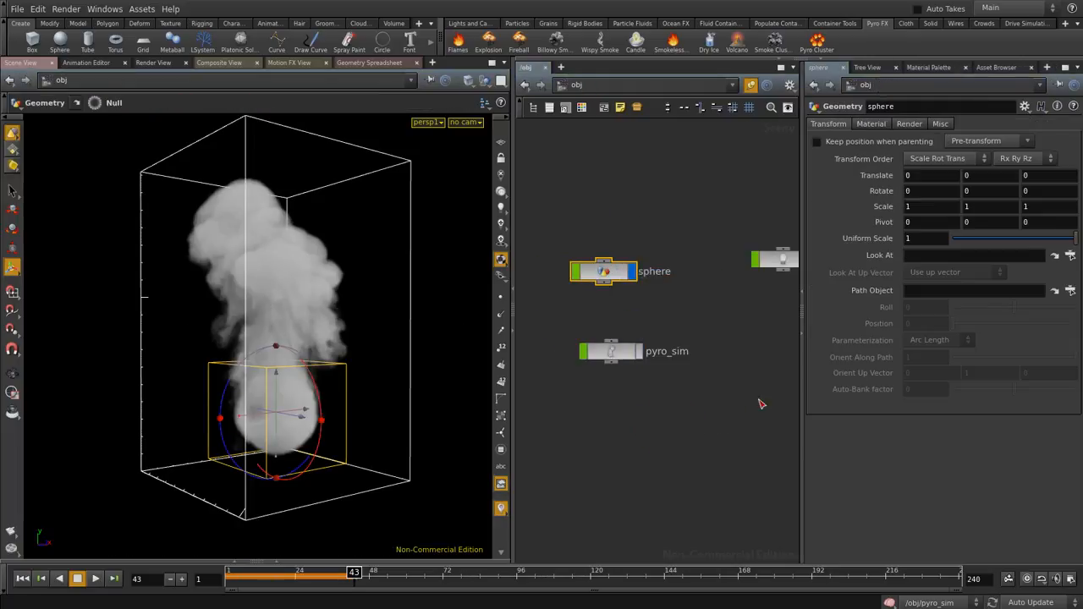
double_click(622, 356)
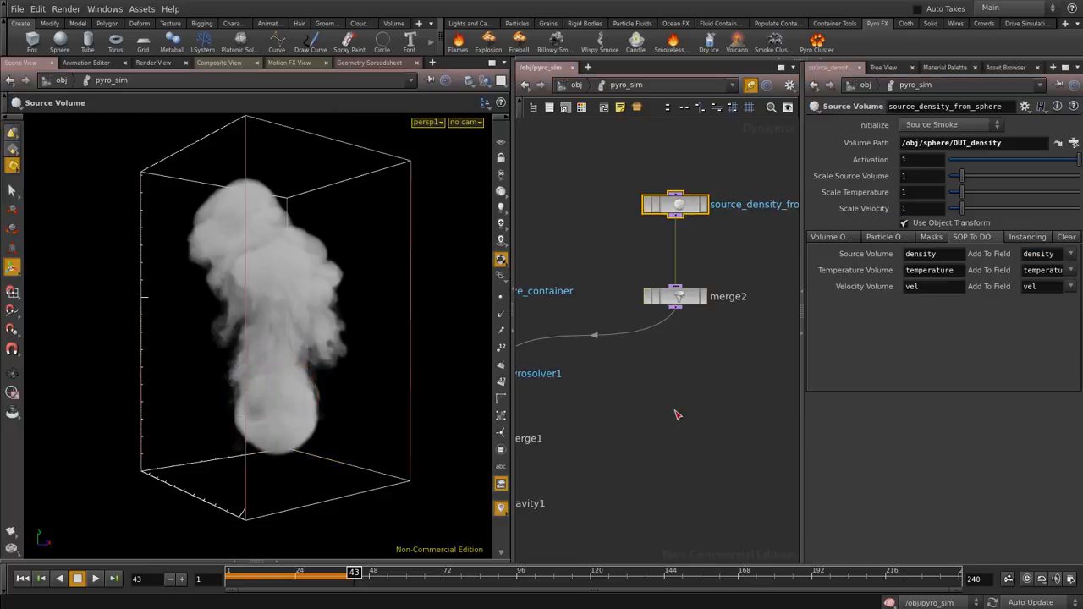
key(h)
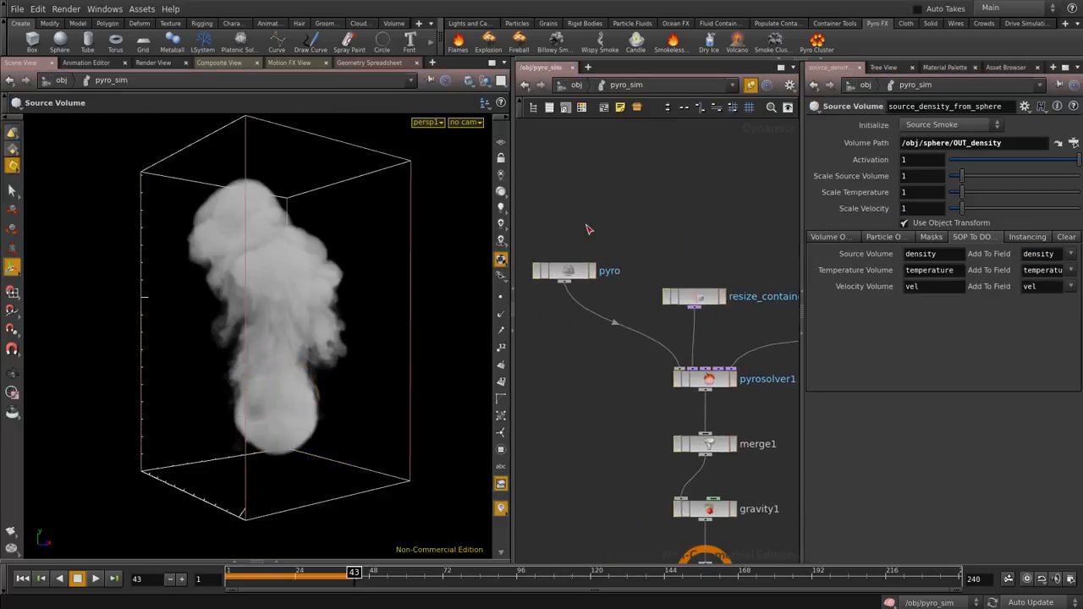
click(564, 271)
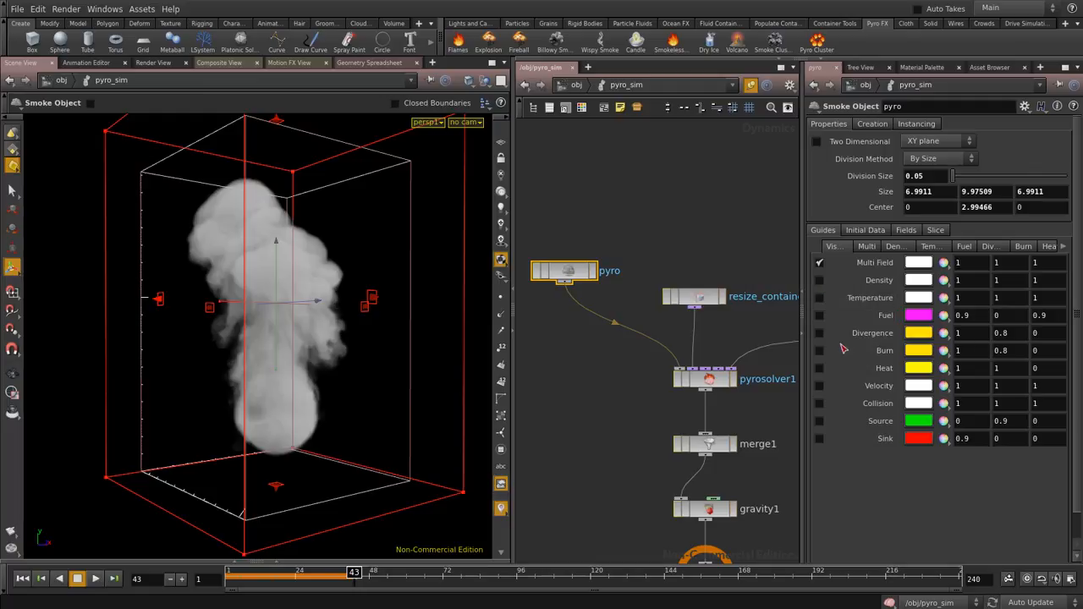
click(836, 387)
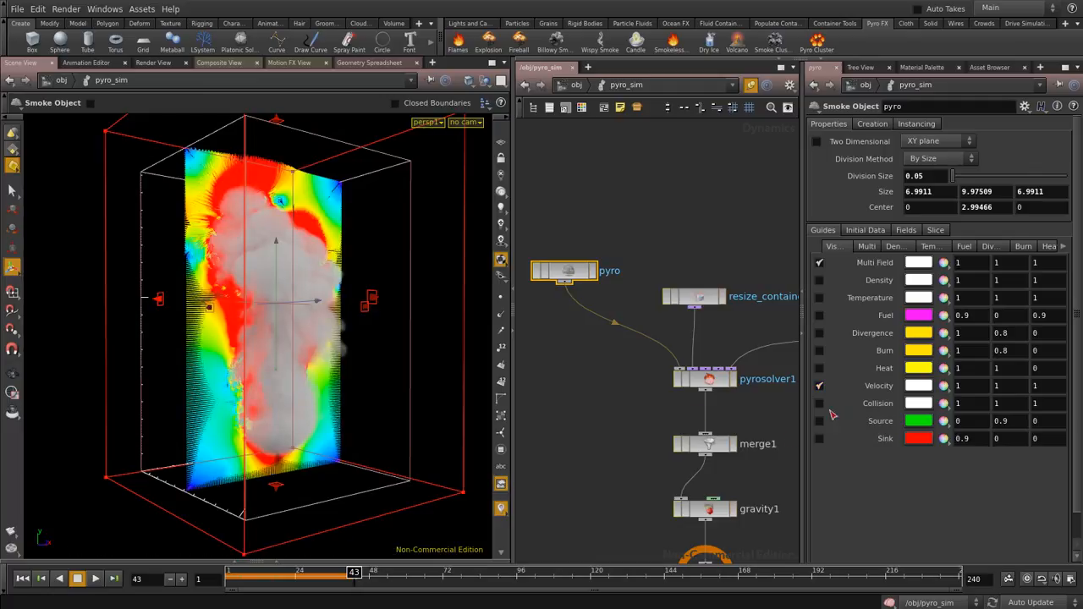
click(838, 404)
drag(392, 318, 223, 322)
key(Escape)
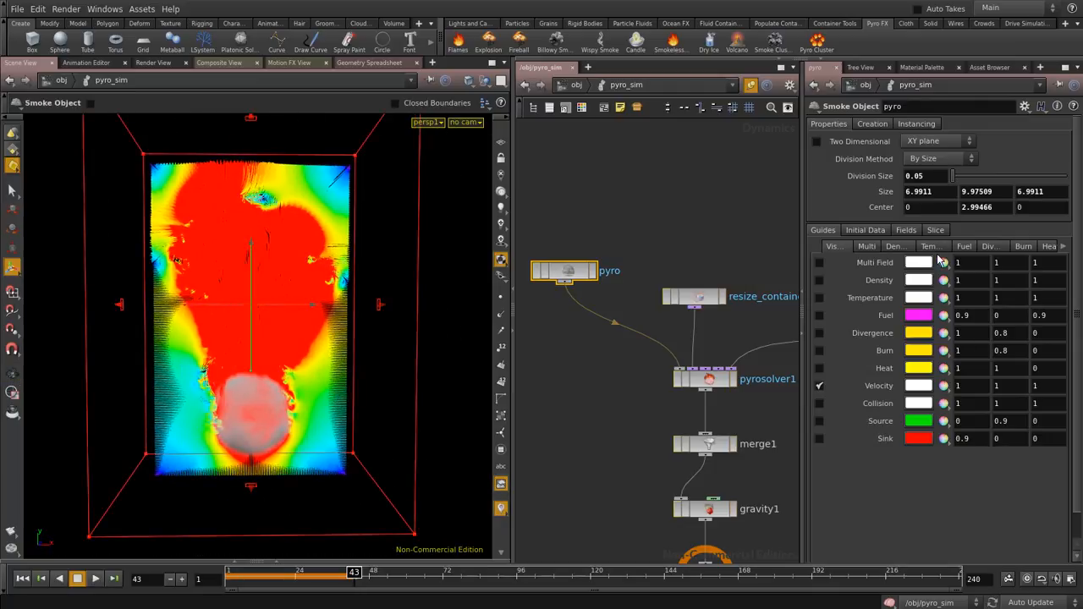
Switch the velocity guide's plane orientation to ZX Plane and inspect the horizontal slice through the container
click(1062, 247)
click(1063, 246)
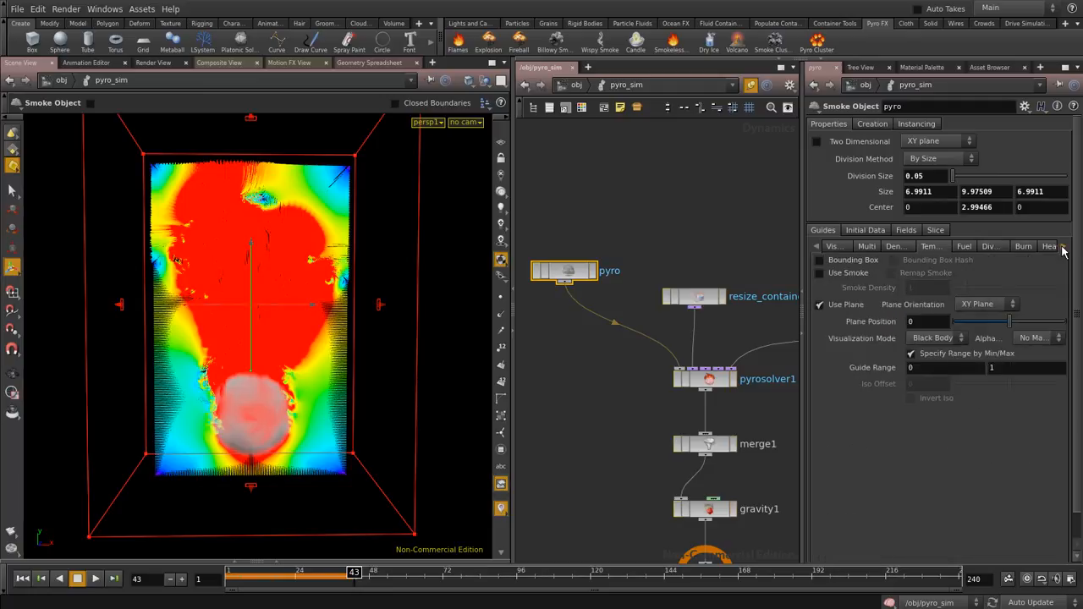
click(1063, 247)
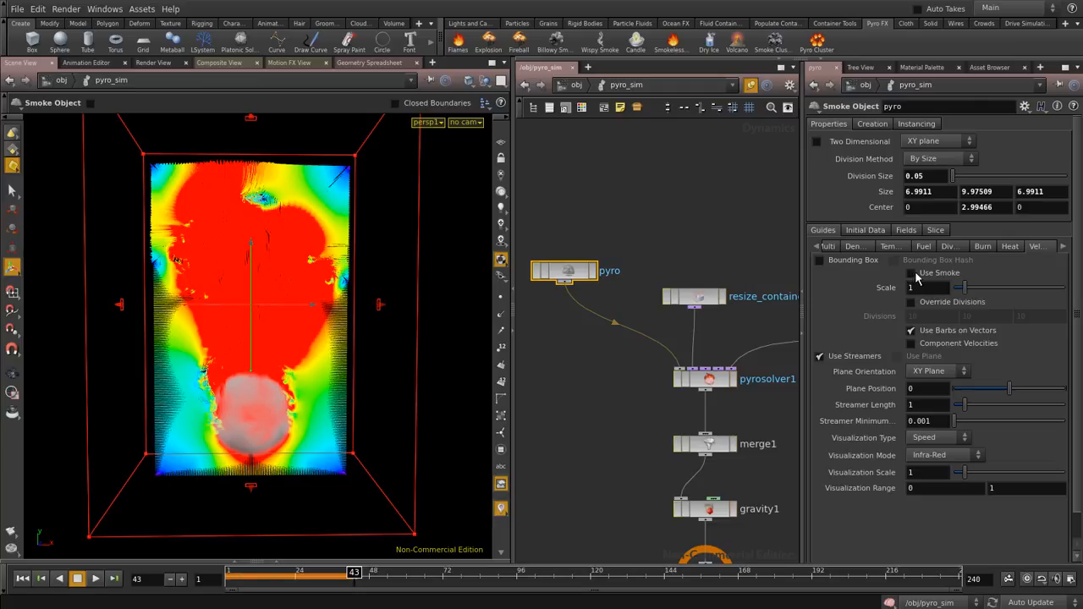
click(931, 371)
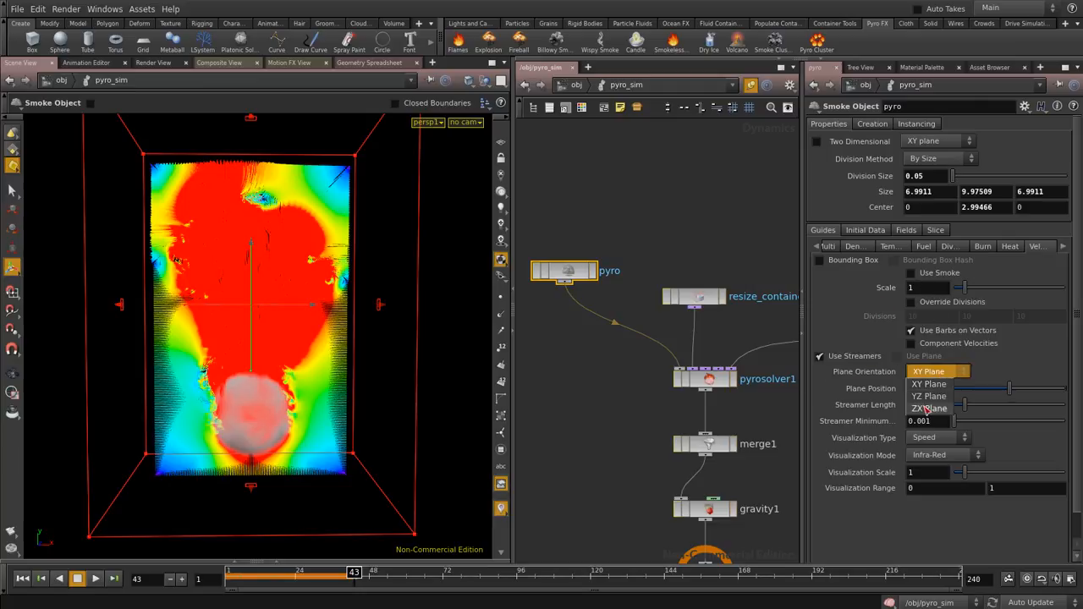
click(927, 409)
key(Escape)
drag(321, 355, 375, 307)
key(Return)
Preview the velocity guide on the YZ Plane, then return its plane orientation to XY Plane
click(931, 372)
click(935, 394)
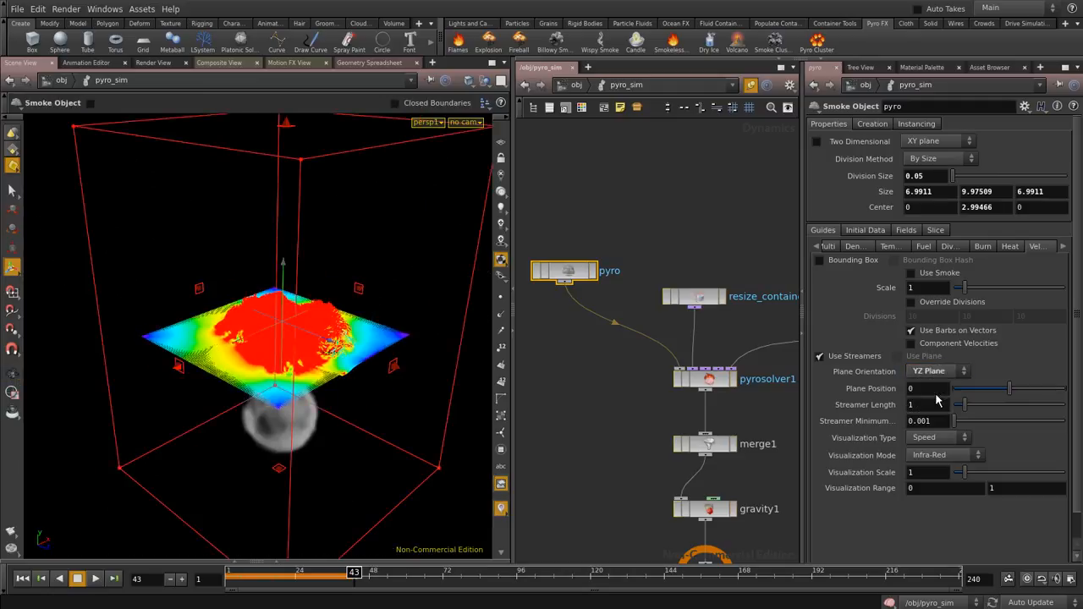
alt+drag(457, 322, 332, 288)
click(931, 371)
click(928, 369)
key(Escape)
key(Return)
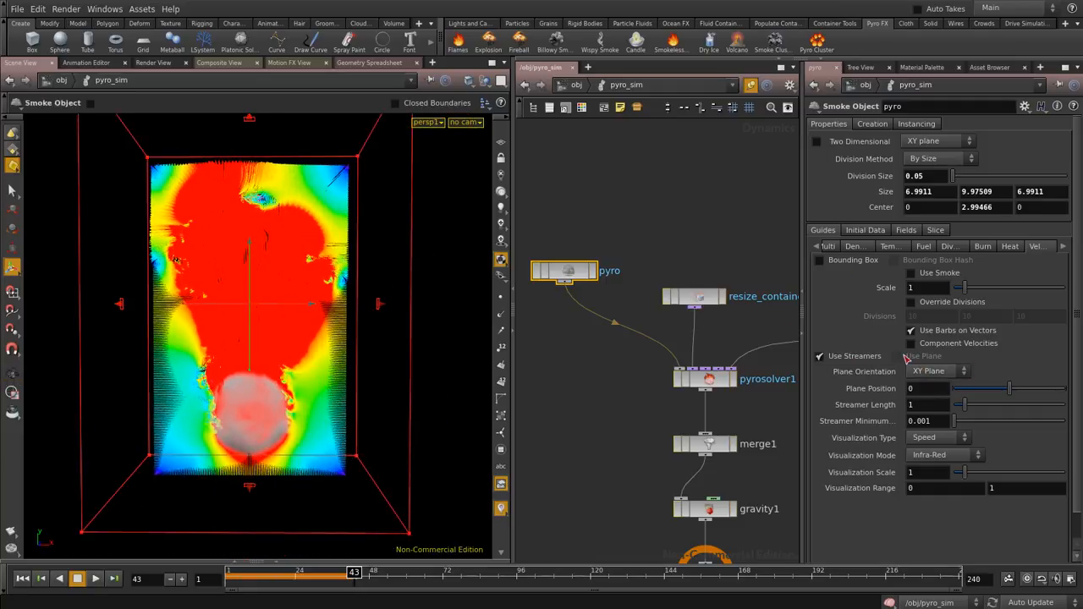
Review the pyro object's multi field guide settings and go back to the list of field guides
click(817, 248)
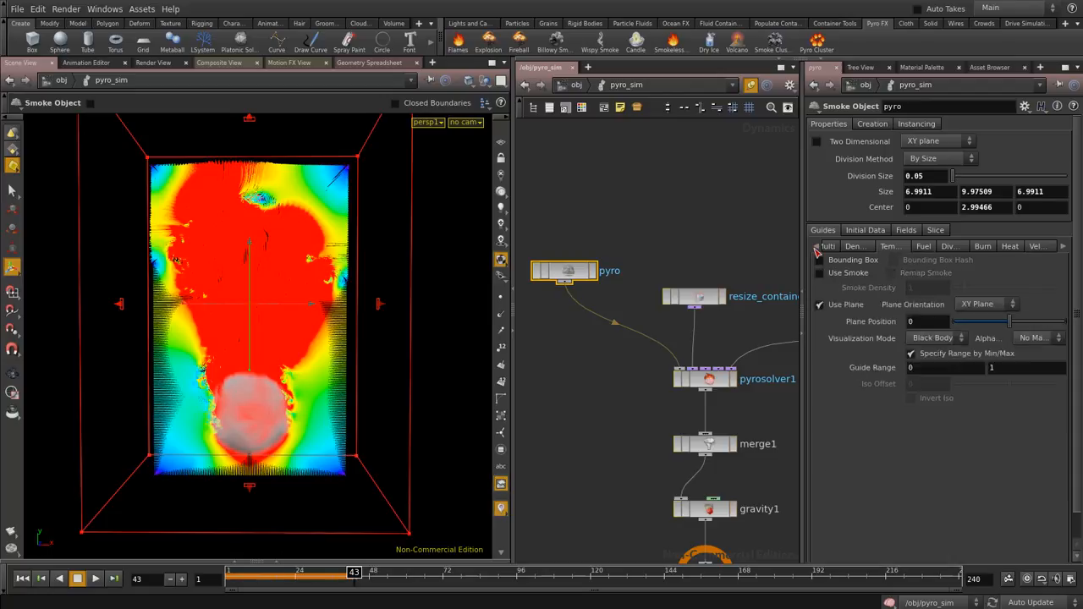
click(817, 247)
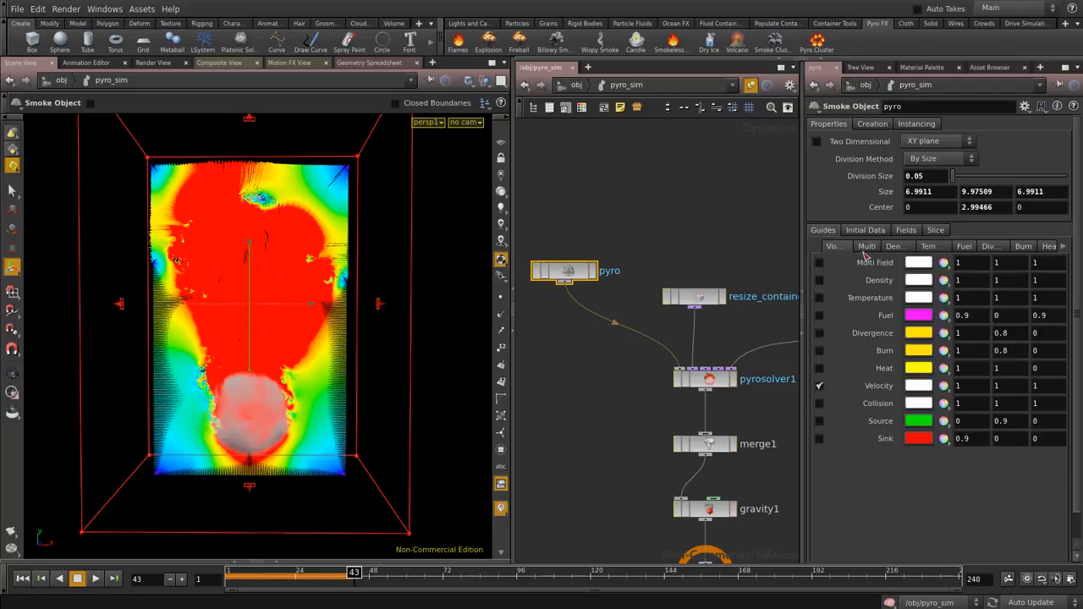
click(866, 247)
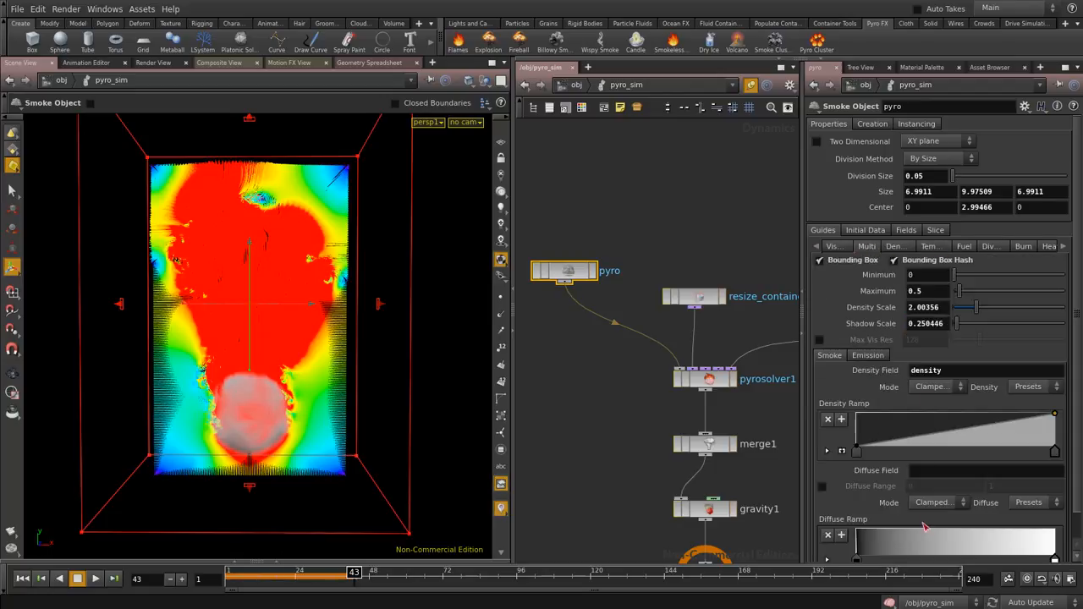
click(832, 247)
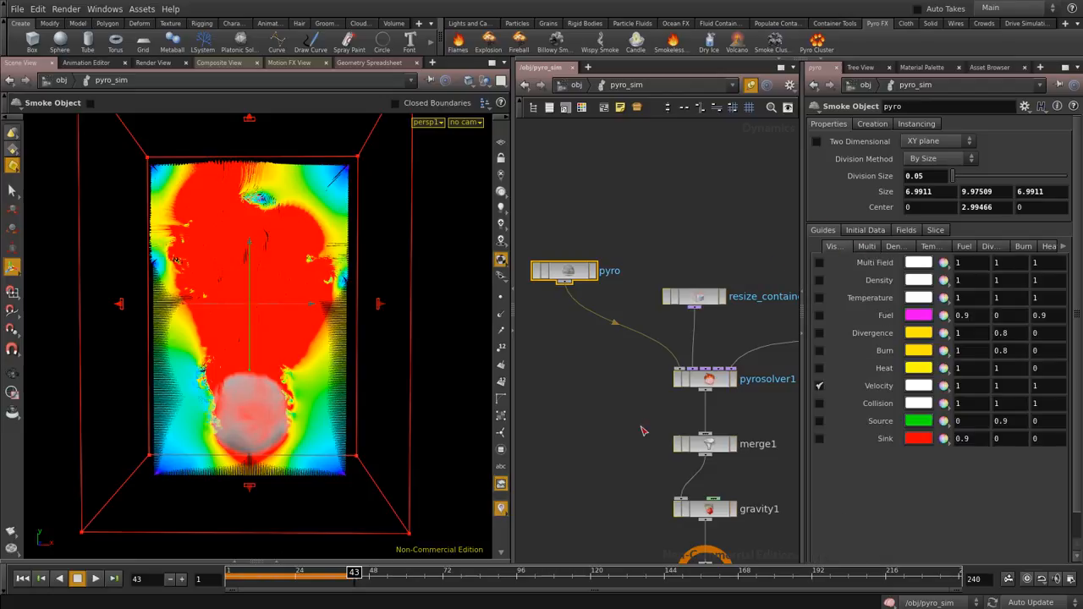
Examine the parameter groups of source_density_from_sphere, from particle, masks and instancing to volume operations, and its initialization presets
middle_drag(702, 247, 515, 247)
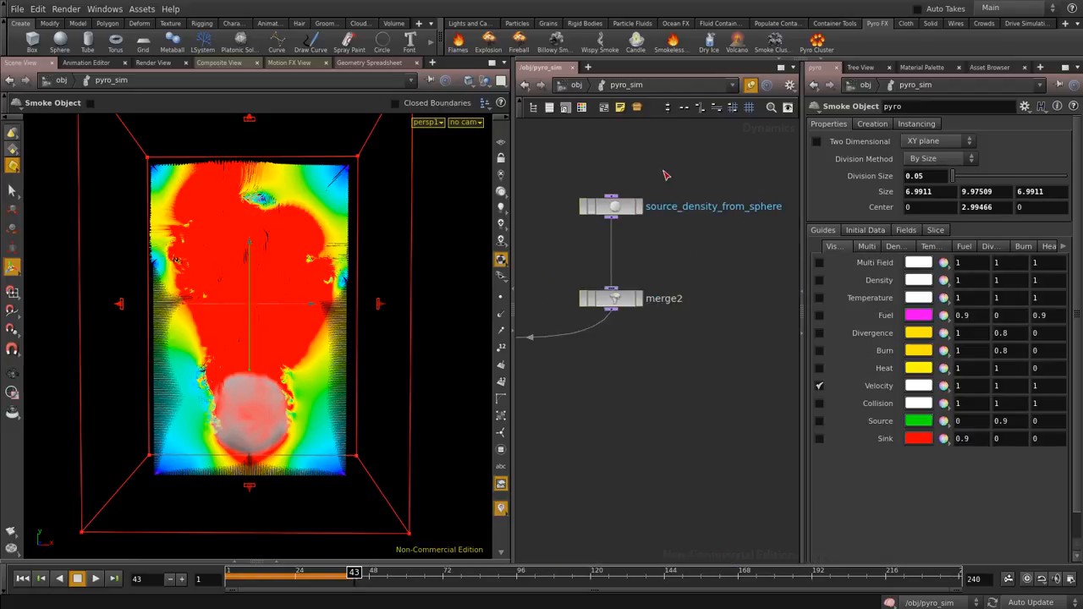
click(614, 208)
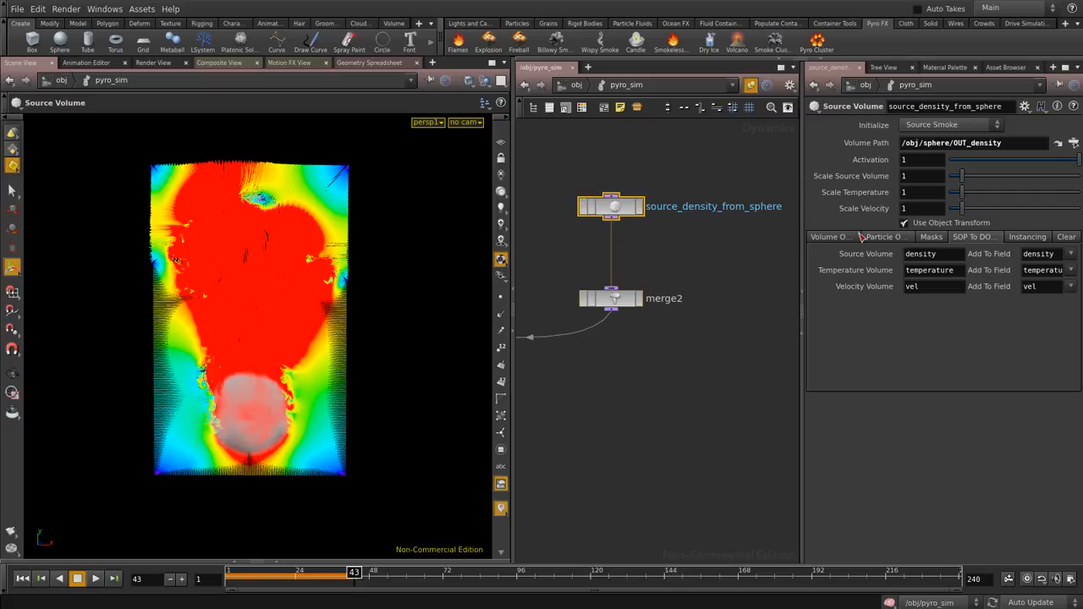
click(885, 237)
click(930, 237)
click(974, 237)
click(1027, 237)
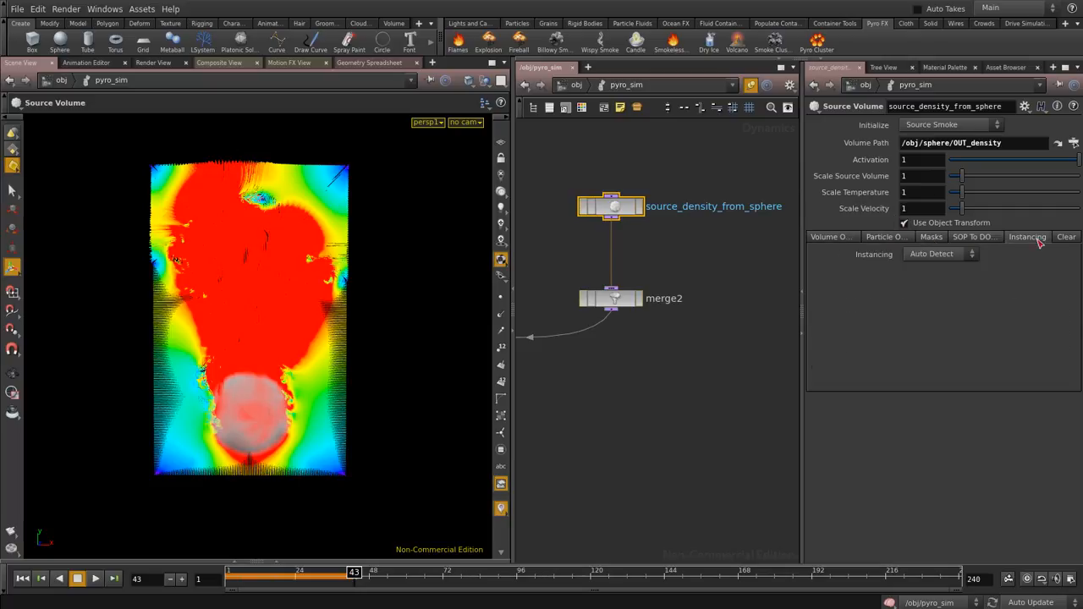
click(1065, 237)
click(830, 237)
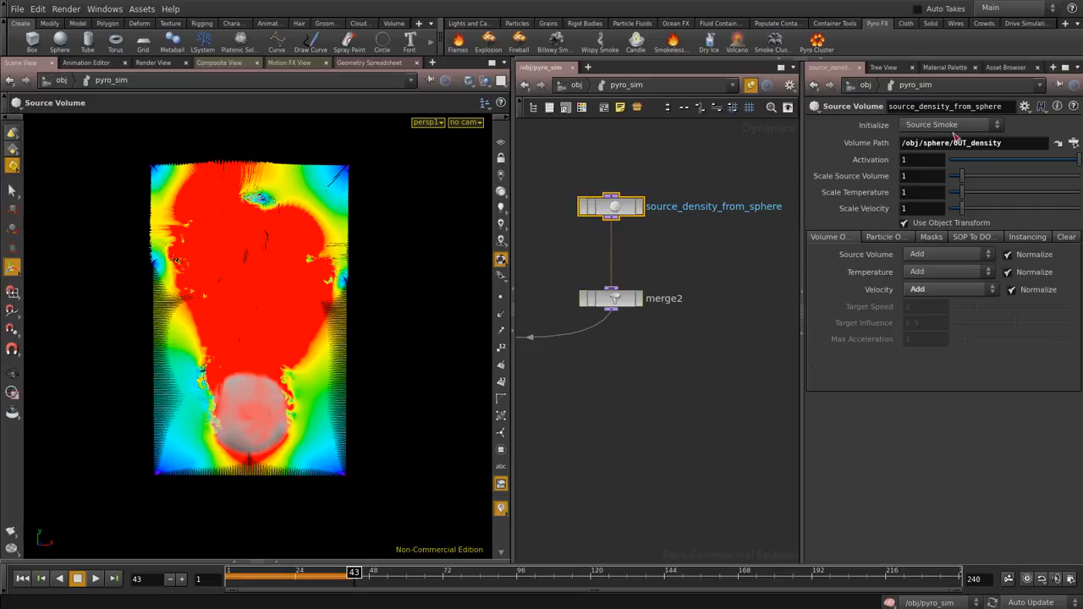
click(926, 125)
click(928, 133)
Hide the pyro object's velocity guide and show its multi field guide again
middle_drag(603, 163, 673, 164)
scroll(657, 177, up, 2)
middle_drag(658, 450, 659, 337)
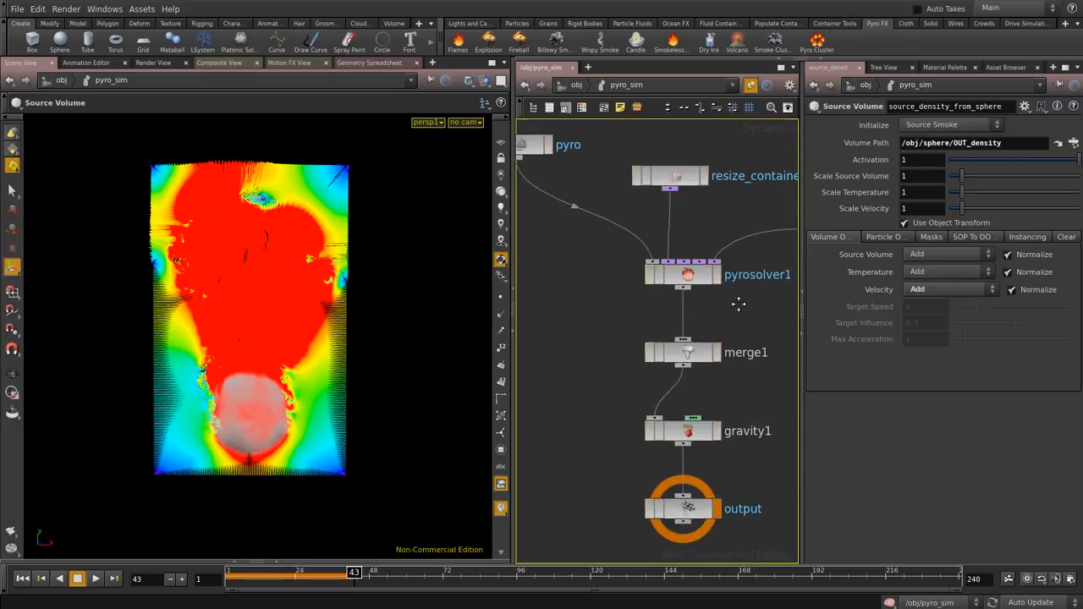
middle_drag(741, 308, 682, 323)
drag(302, 271, 345, 291)
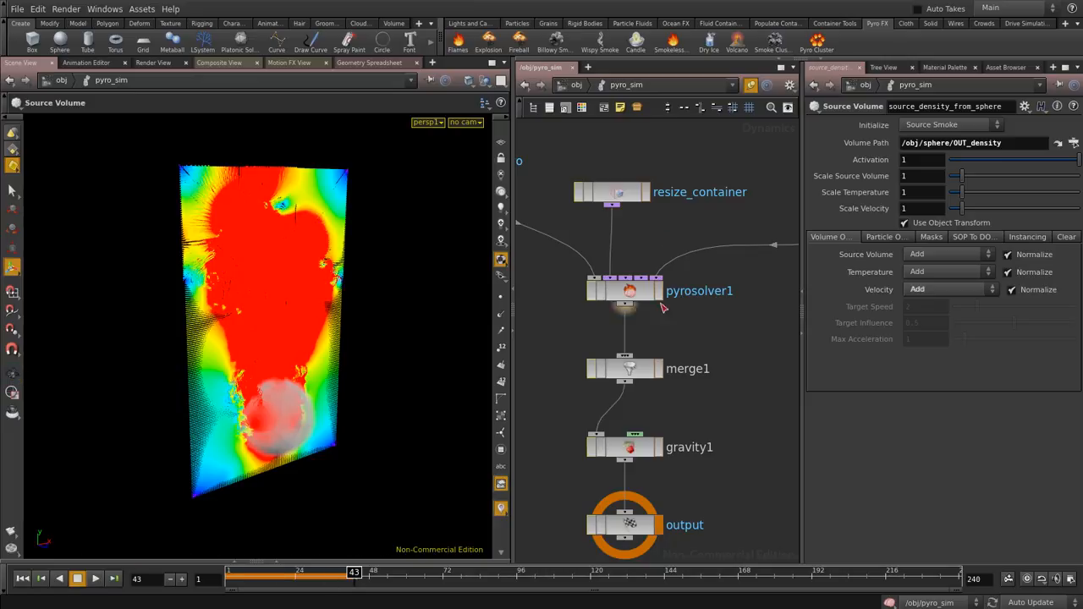
middle_drag(565, 230, 707, 322)
click(598, 253)
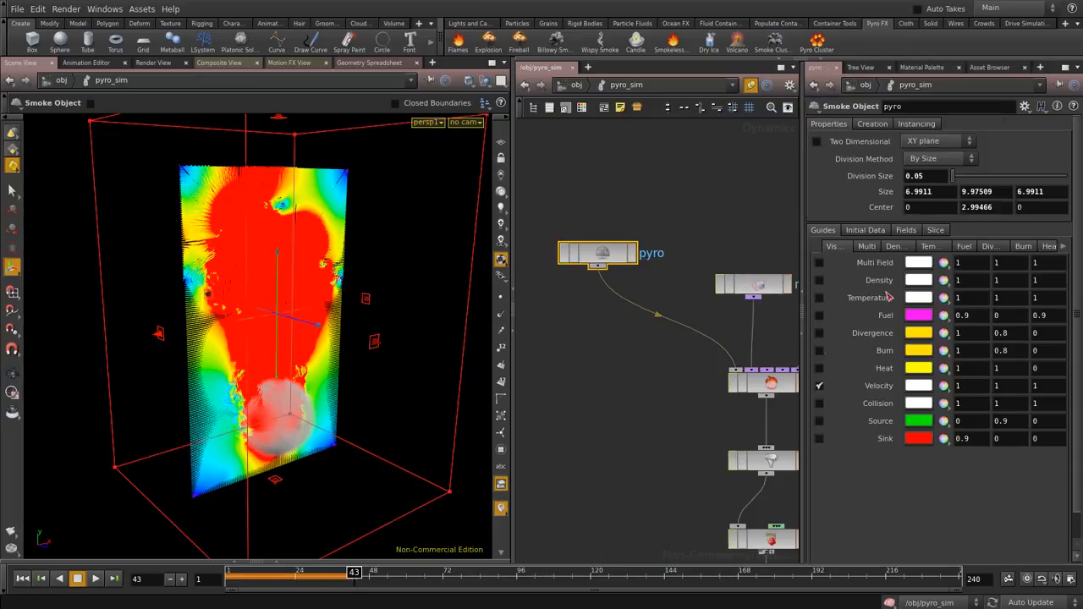
click(819, 386)
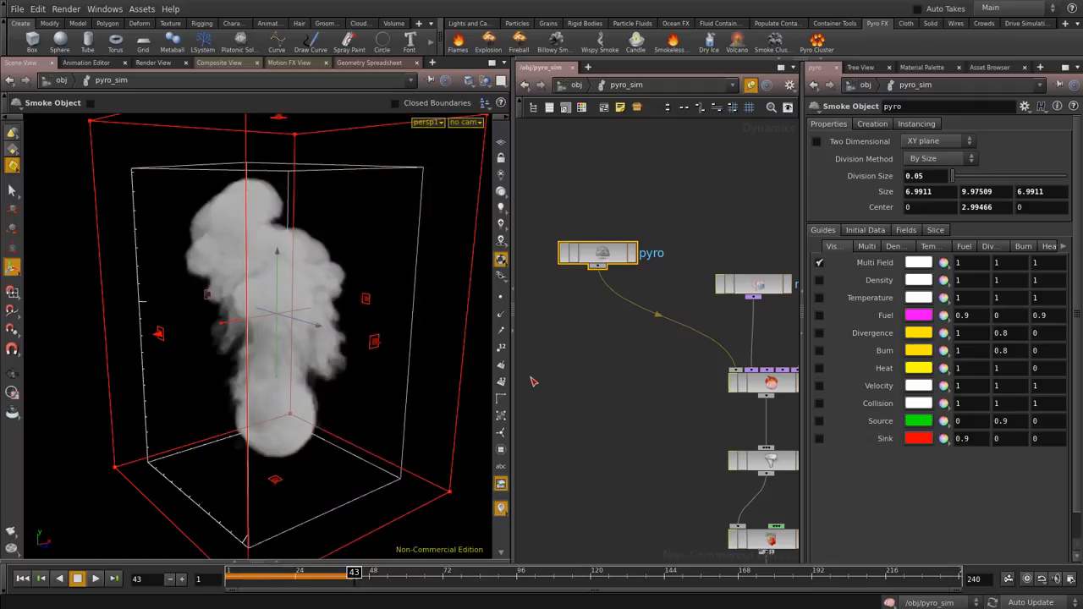
Examine the smoke plume from another angle and at an earlier frame, then rewind the simulation to frame 1
drag(408, 332, 386, 327)
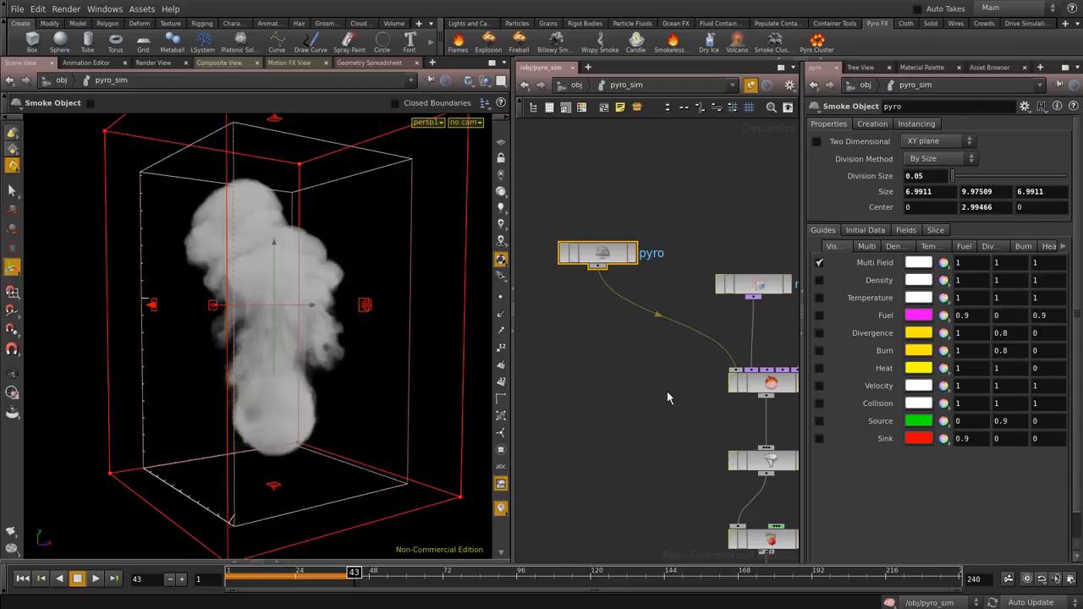
drag(359, 431, 325, 393)
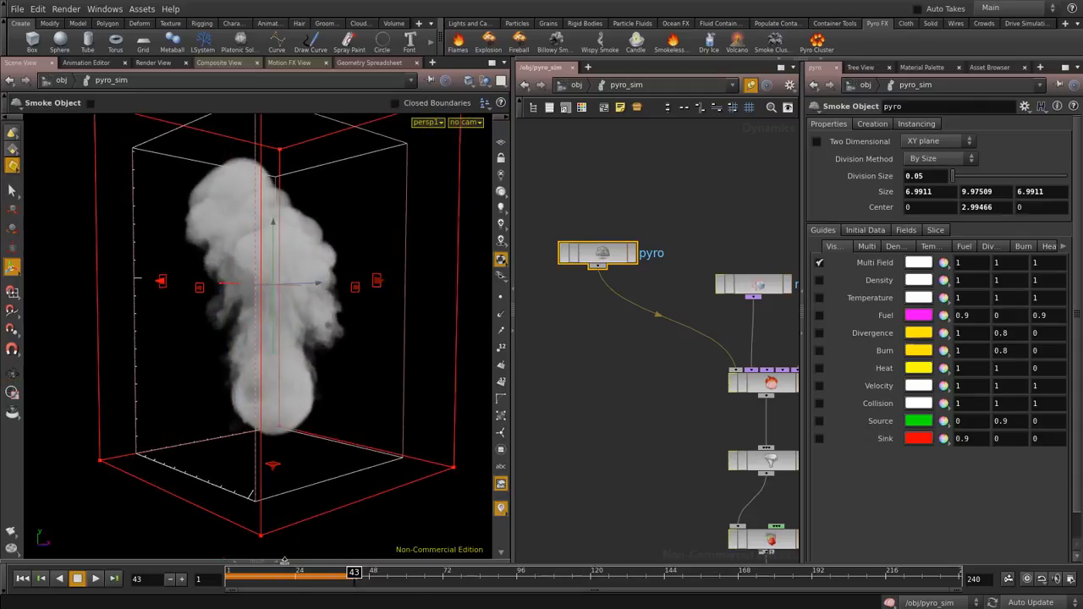
mouse_move(324, 577)
mouse_down()
mouse_move(201, 580)
mouse_move(312, 577)
mouse_up()
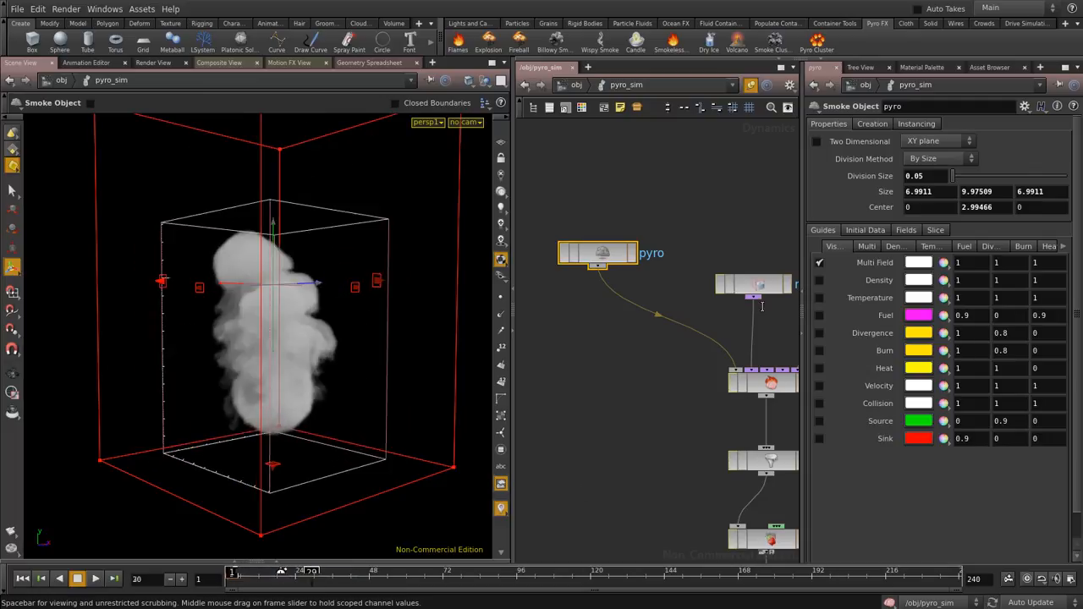
scroll(633, 191, down, 4)
middle_drag(689, 171, 640, 205)
scroll(682, 183, up, 2)
scroll(579, 204, down, 2)
Open the sphere object's network and move sphere1 well away from create_density_volume to make room between them
key(ctrl+Up)
click(567, 85)
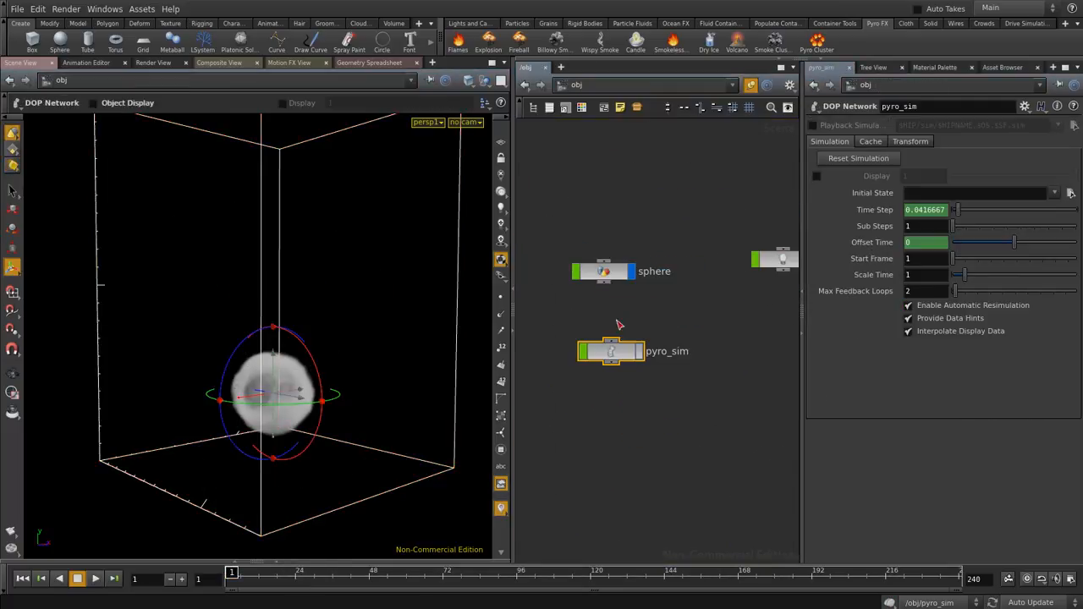
double_click(615, 277)
mouse_move(663, 250)
middle_down()
mouse_move(670, 278)
mouse_move(682, 252)
middle_up()
scroll(648, 256, down, 3)
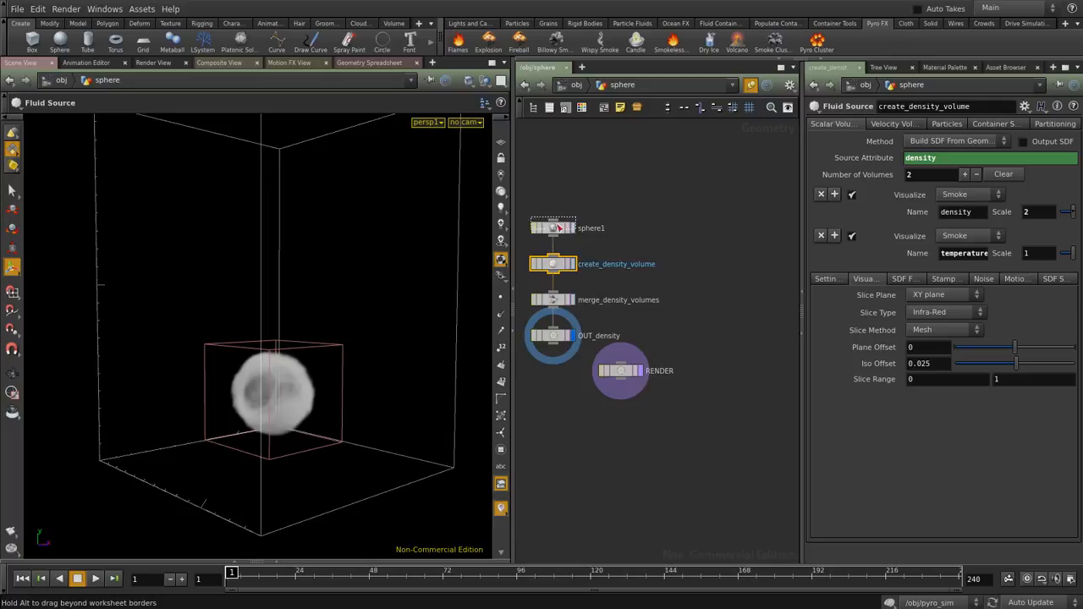
drag(557, 231, 557, 190)
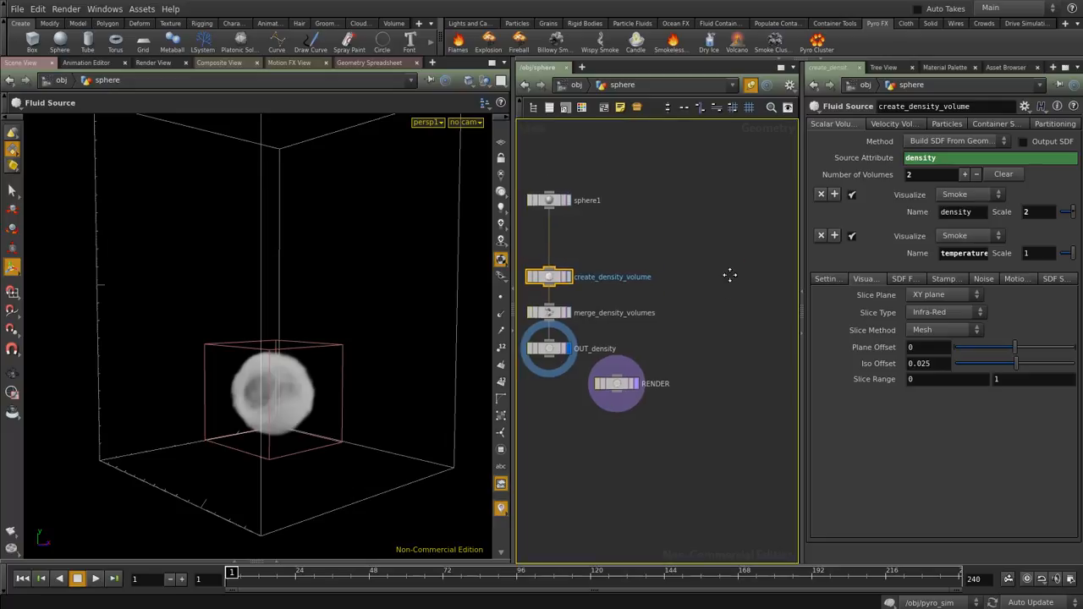
key(Tab)
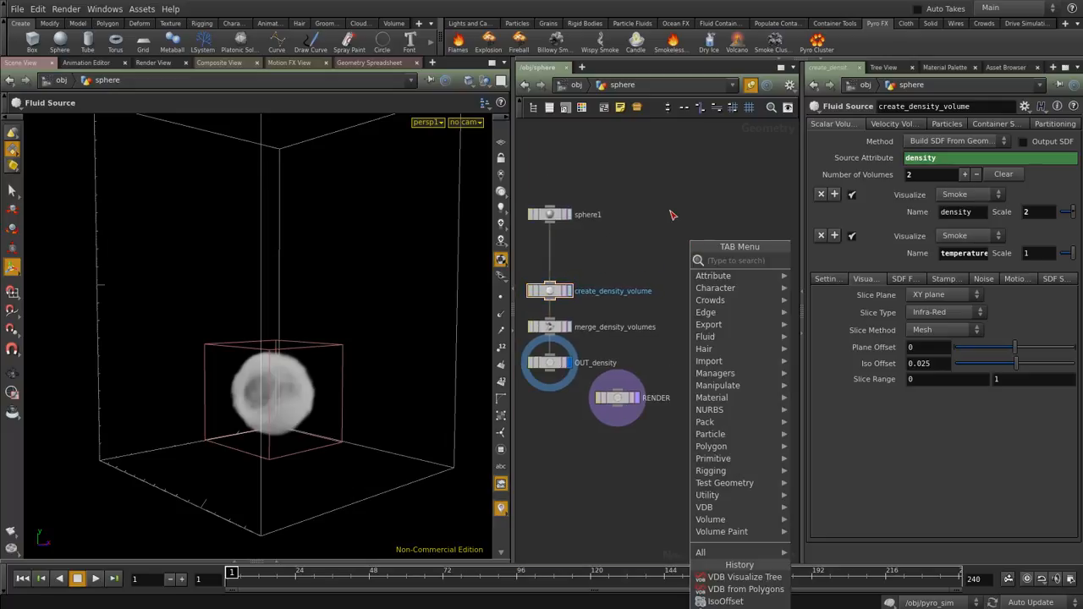
key(Escape)
drag(549, 214, 700, 172)
Display sphere1 and insert a Mountain node between sphere1 and create_density_volume
key(Tab)
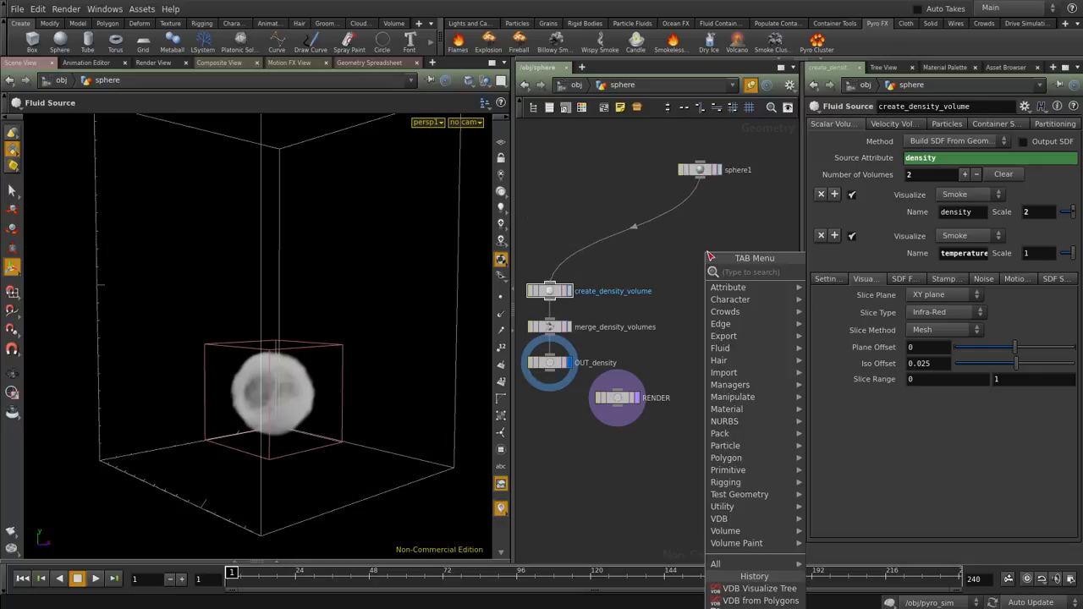
key(Escape)
click(715, 172)
key(Tab)
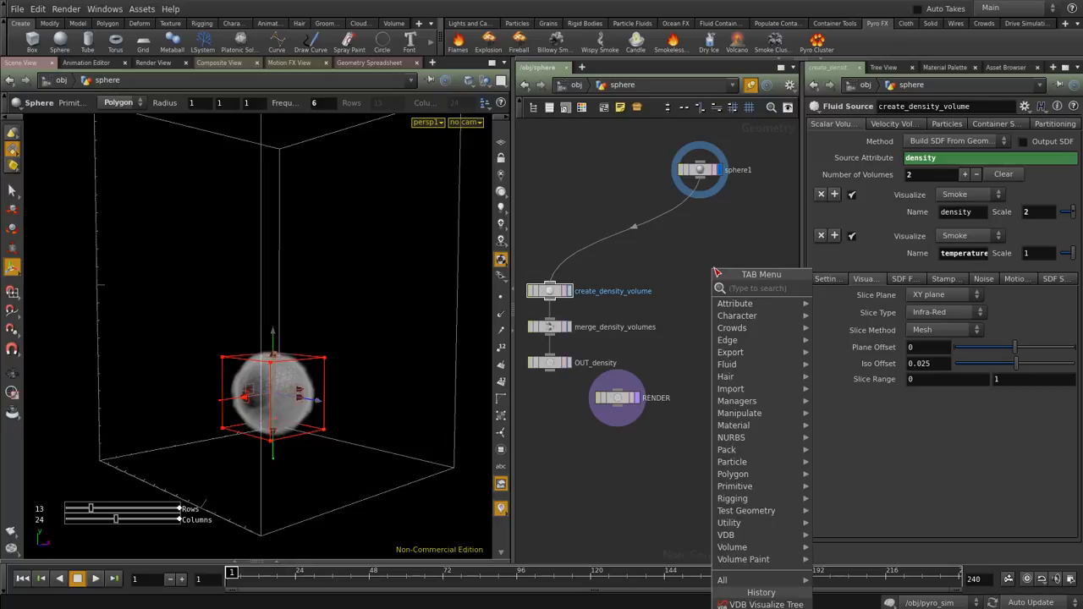
text(mou)
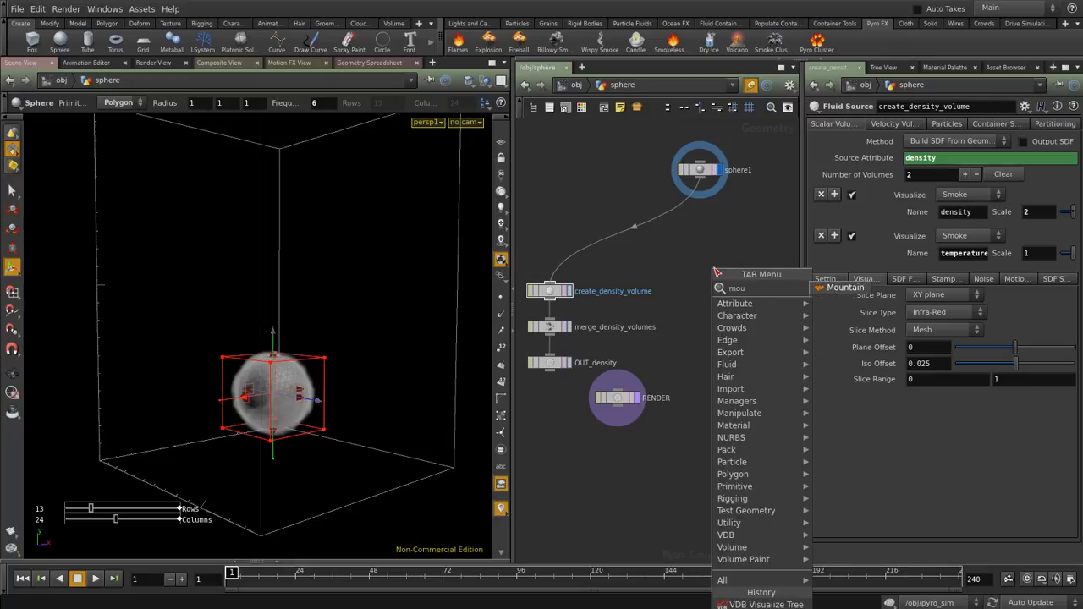
text(nt)
key(Return)
click(658, 218)
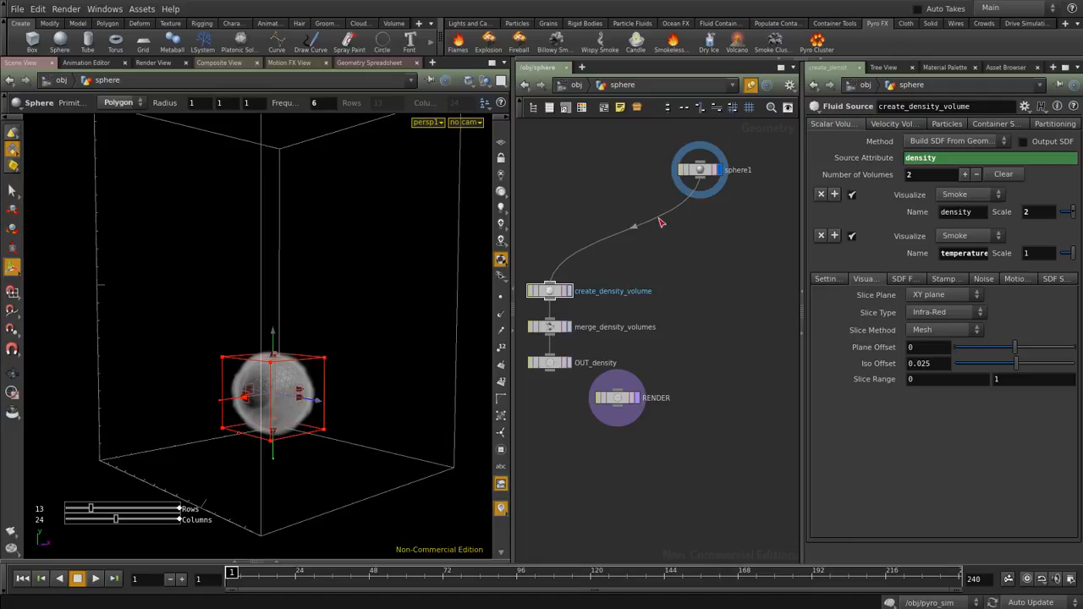
drag(651, 217, 693, 218)
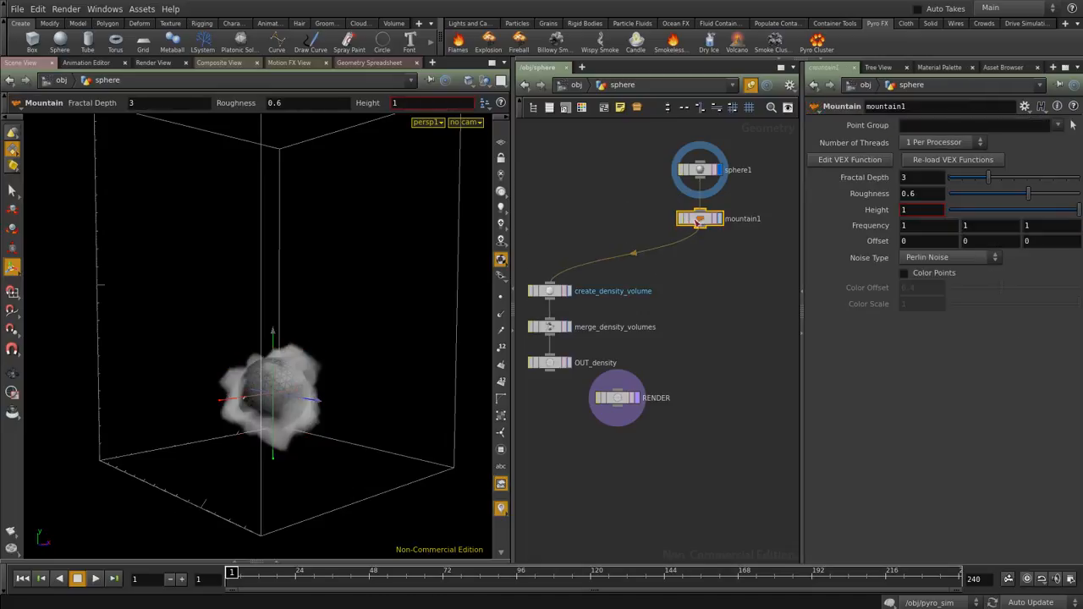
Display mountain1, visit the pyro_sim network and return to the sphere object's network
scroll(710, 218, up, 2)
click(719, 219)
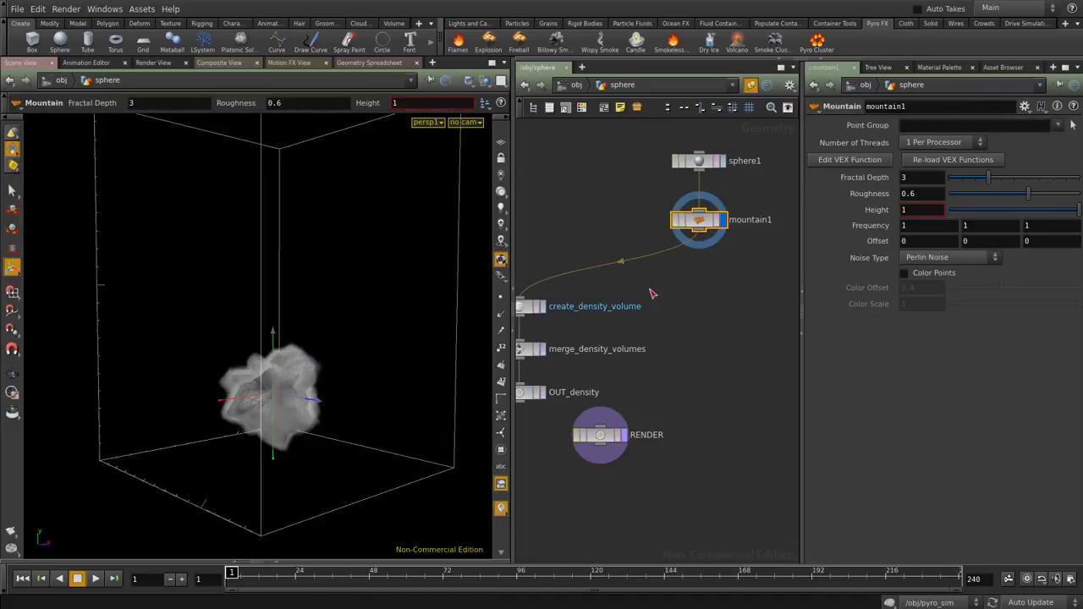
click(567, 86)
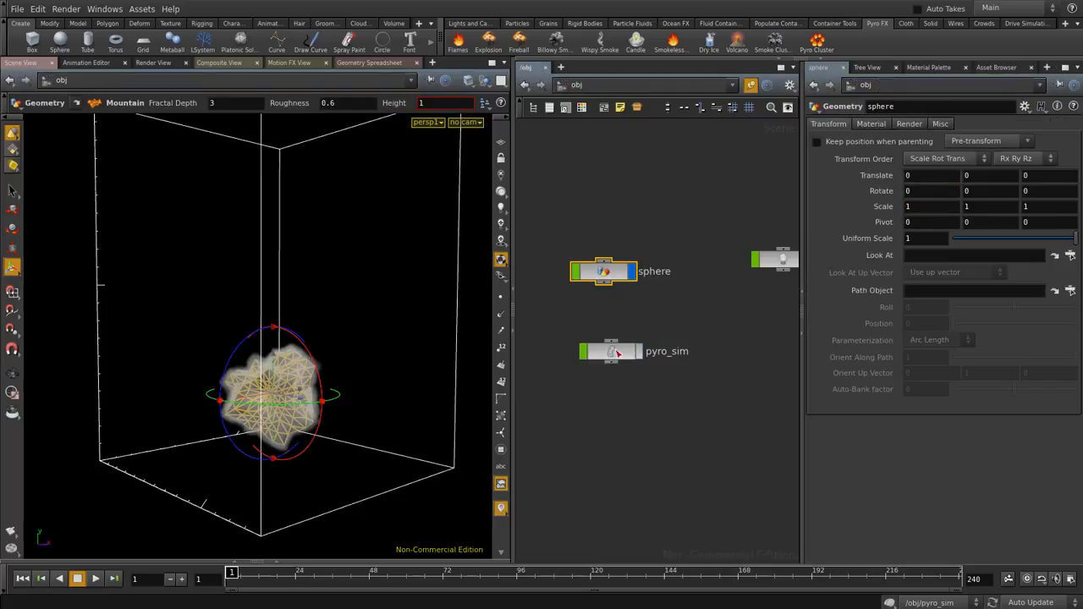
double_click(617, 352)
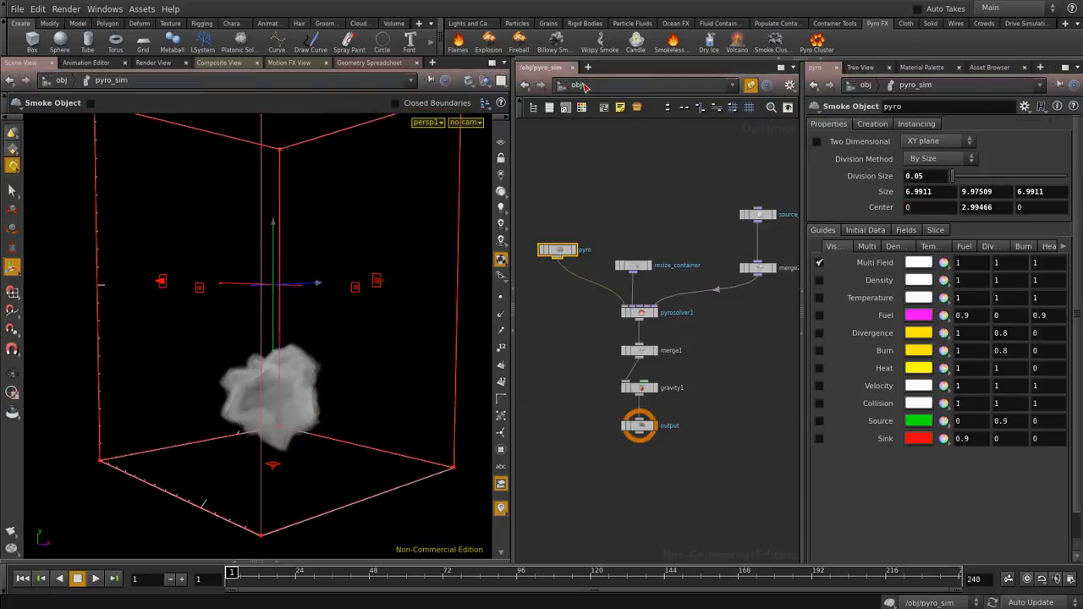
click(576, 84)
double_click(598, 268)
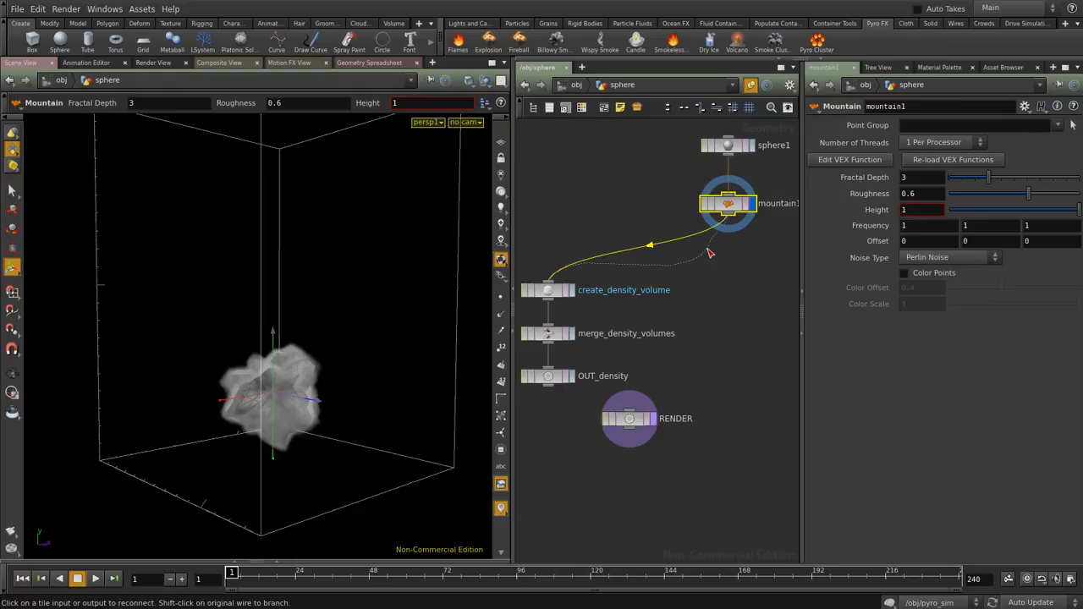
Disconnect mountain1 from create_density_volume and make room below mountain1
drag(548, 284, 694, 265)
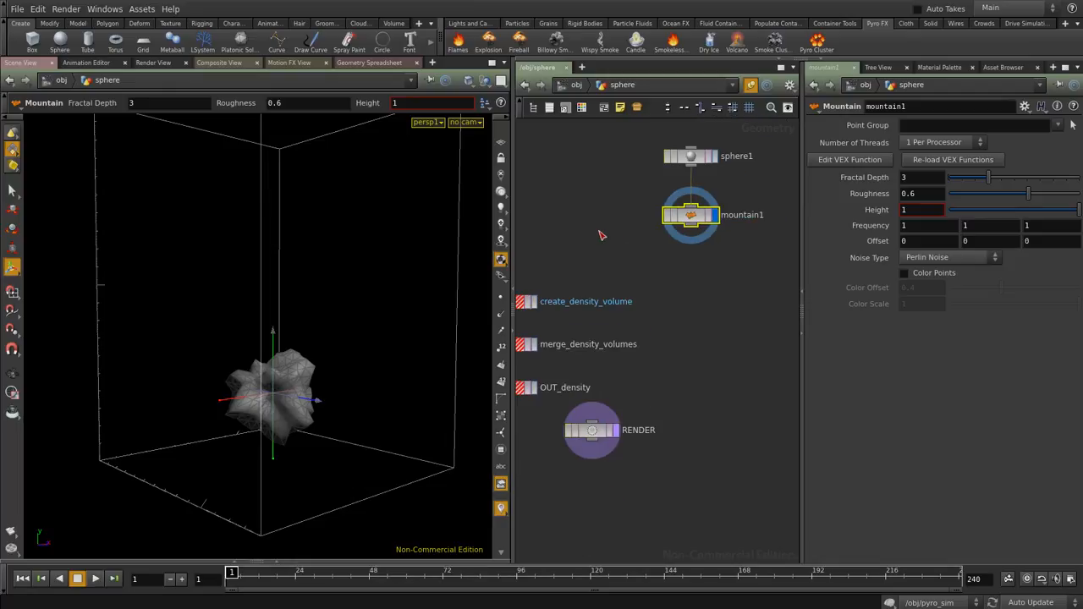
click(680, 199)
drag(679, 199, 677, 192)
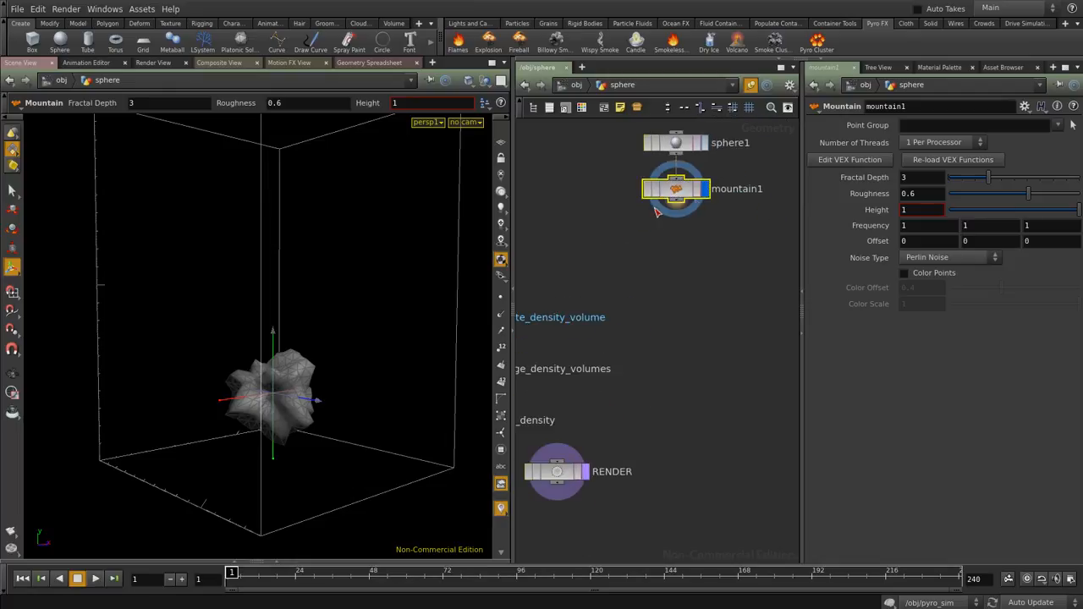
middle_drag(694, 254, 692, 289)
click(674, 244)
click(686, 306)
key(Escape)
click(617, 287)
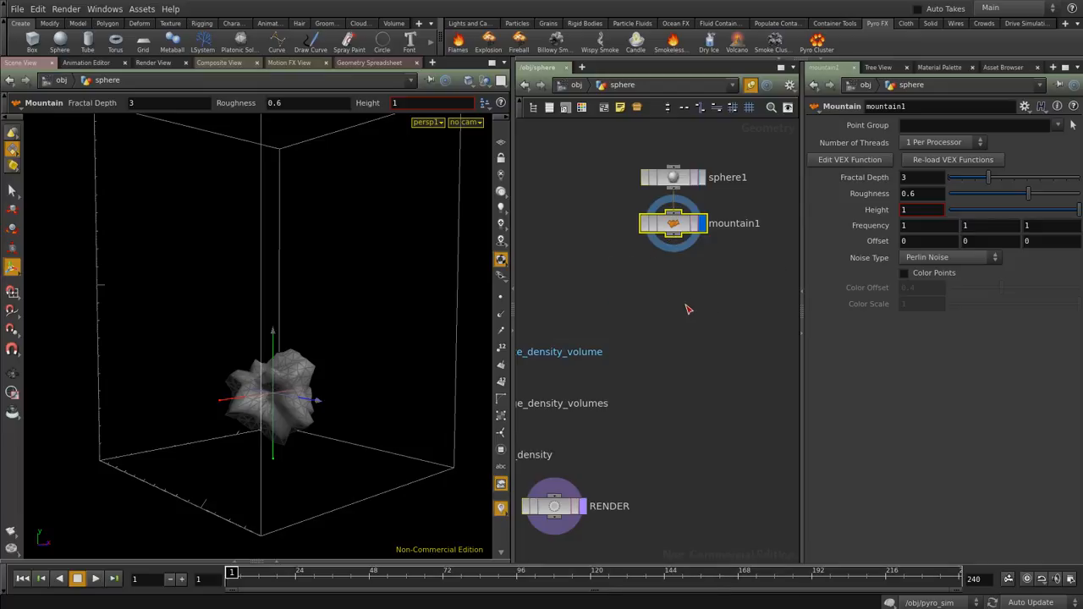
Add a Box node and place it beside sphere1
key(Tab)
text(box)
key(Return)
click(633, 300)
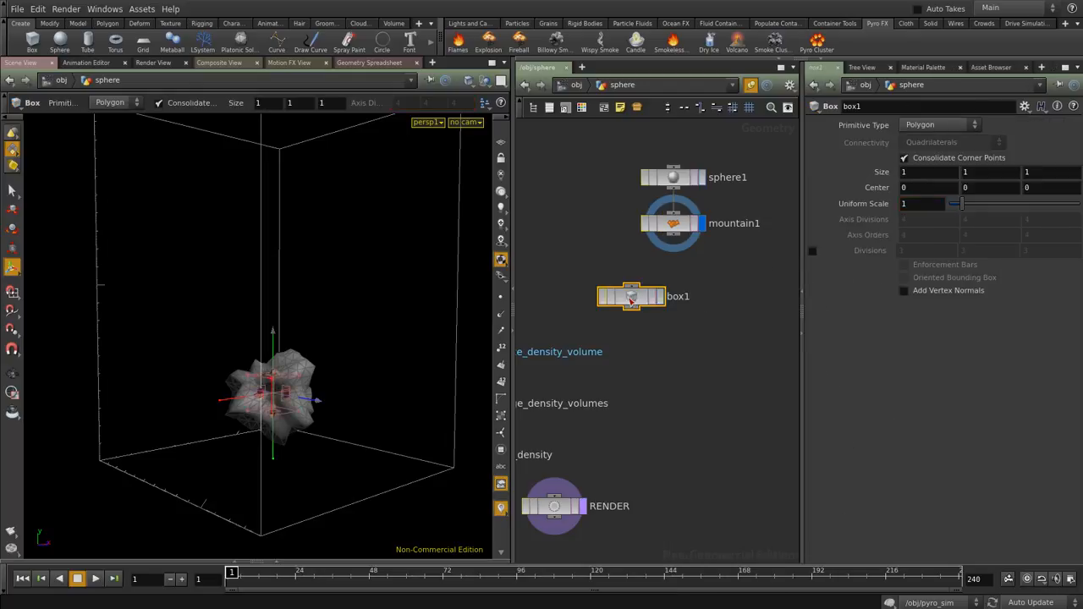
drag(633, 298, 577, 179)
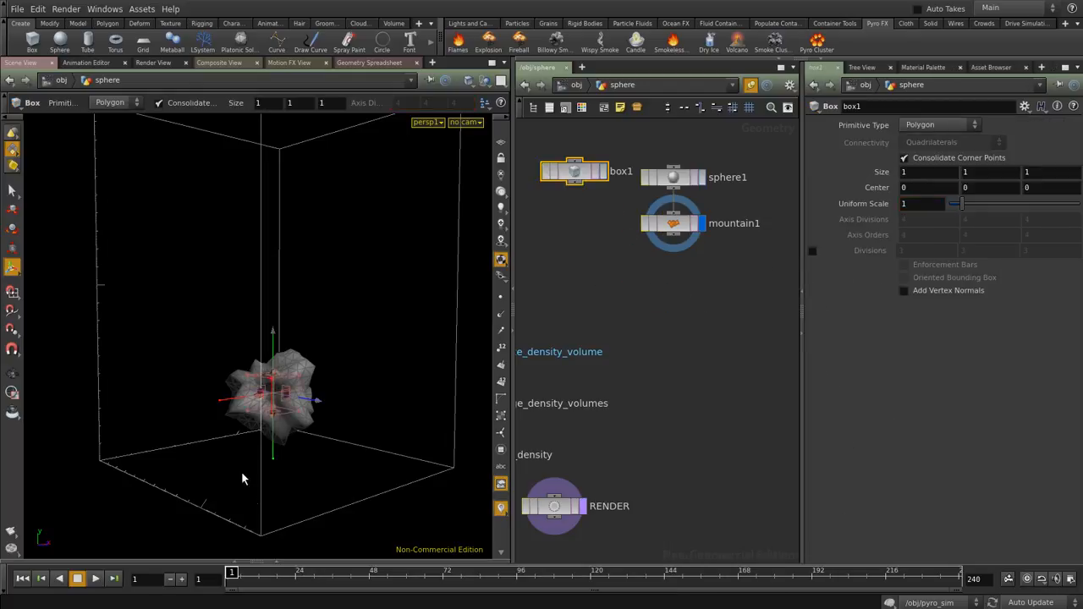
Lower box1 to a Y center of about -0.84 and widen it to about 4.35 by 4.16 around the rock's underside
drag(277, 377, 284, 436)
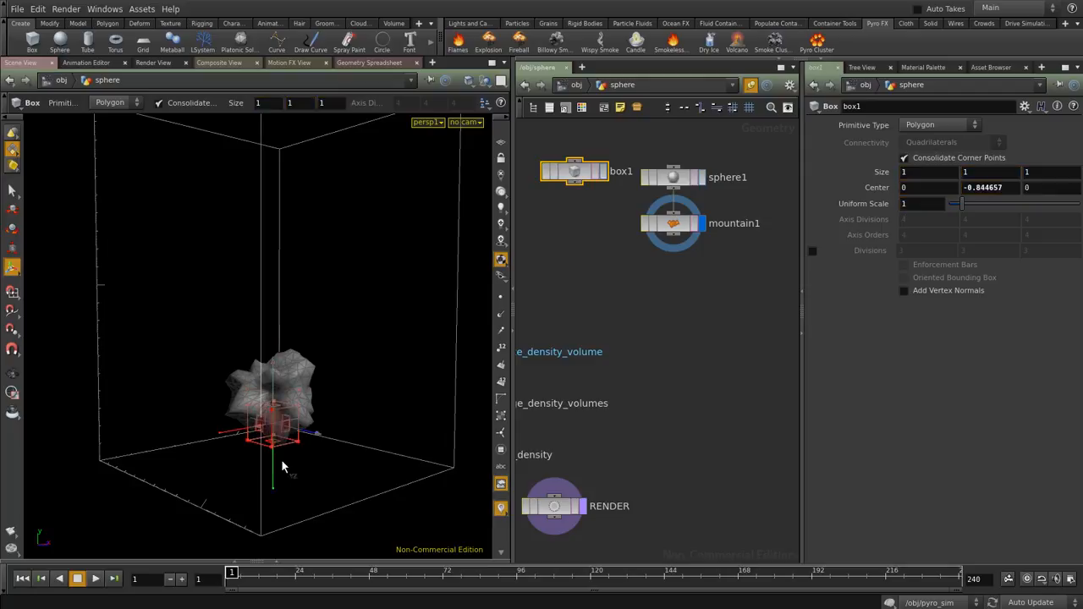
drag(357, 435, 313, 431)
key(Escape)
drag(101, 440, 290, 411)
key(Return)
key(Escape)
key(Return)
key(Escape)
key(Return)
key(Escape)
key(Return)
Add a Cookie node with mountain1 as its first input and box1 as its second input
click(673, 289)
key(Tab)
text(cook)
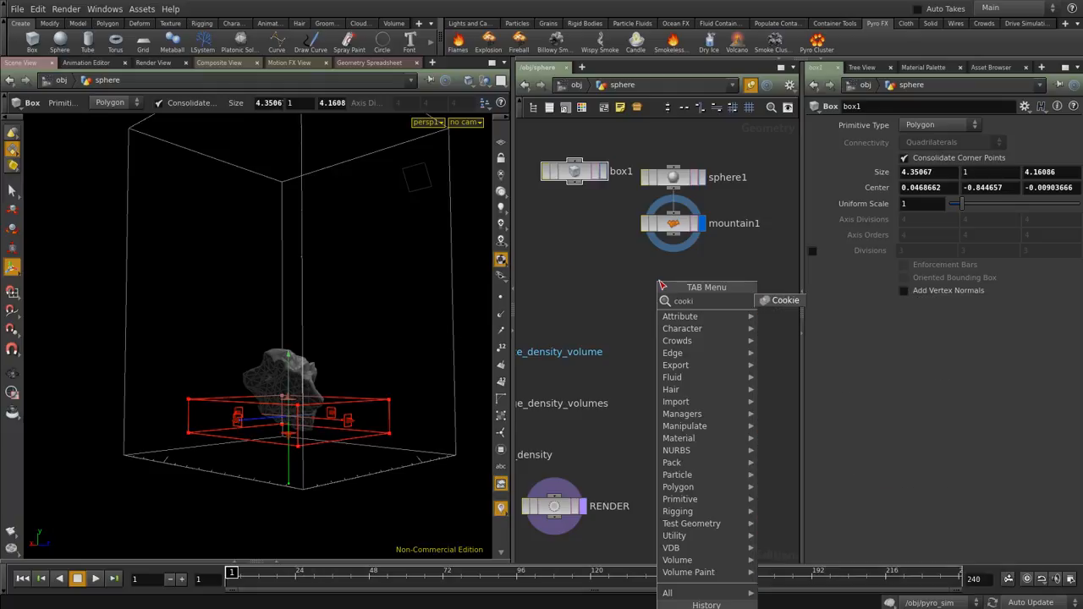
key(Return)
click(664, 278)
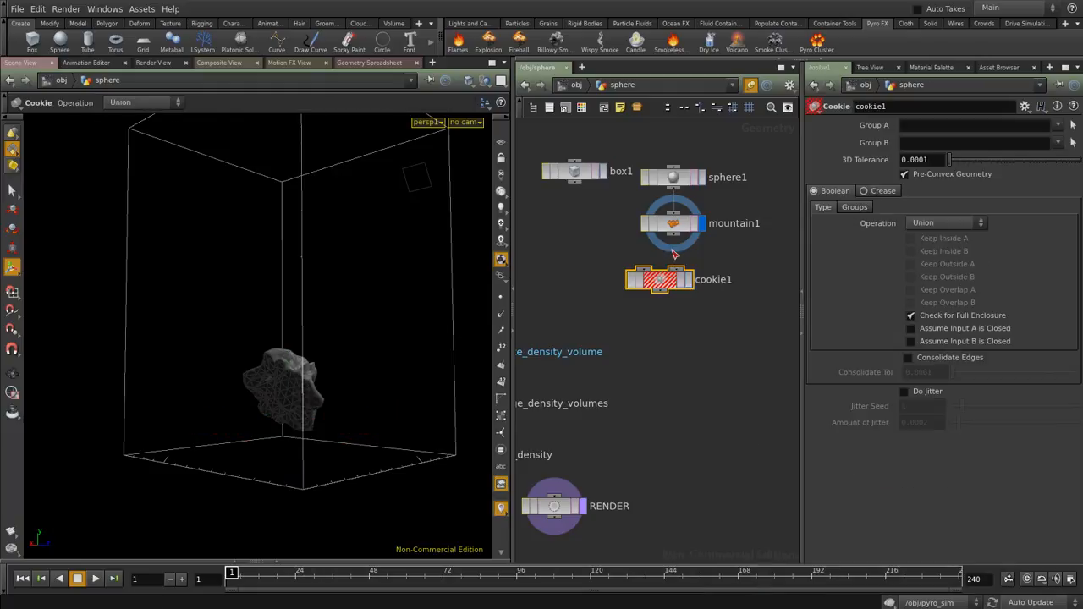
drag(673, 239, 652, 269)
drag(576, 182, 660, 318)
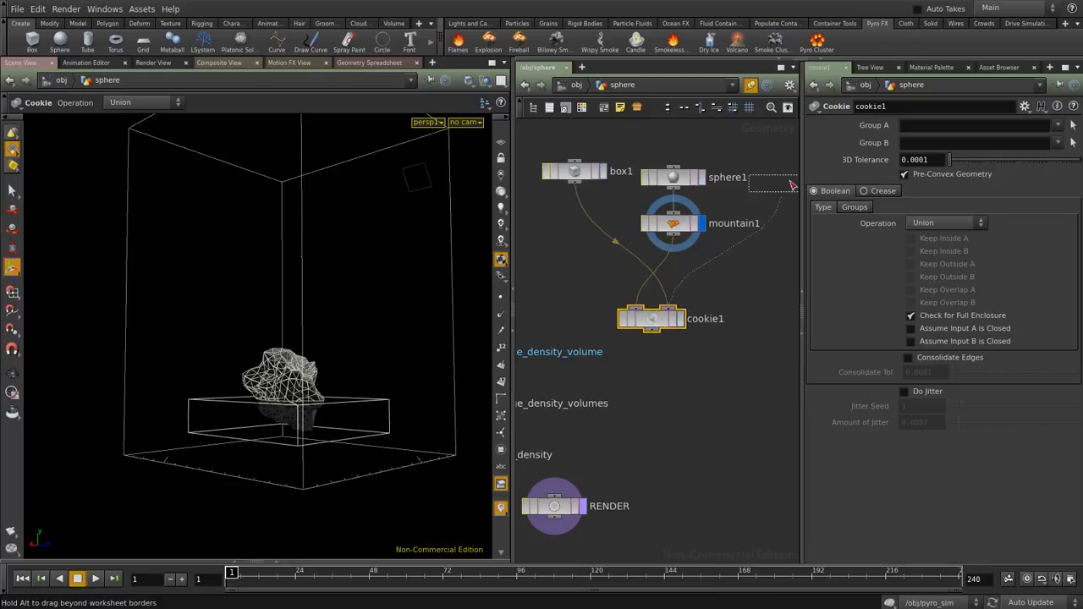
Move box1 to the other side of sphere1, position cookie1 between the two branches, and display cookie1
click(574, 171)
scroll(584, 207, down, 3)
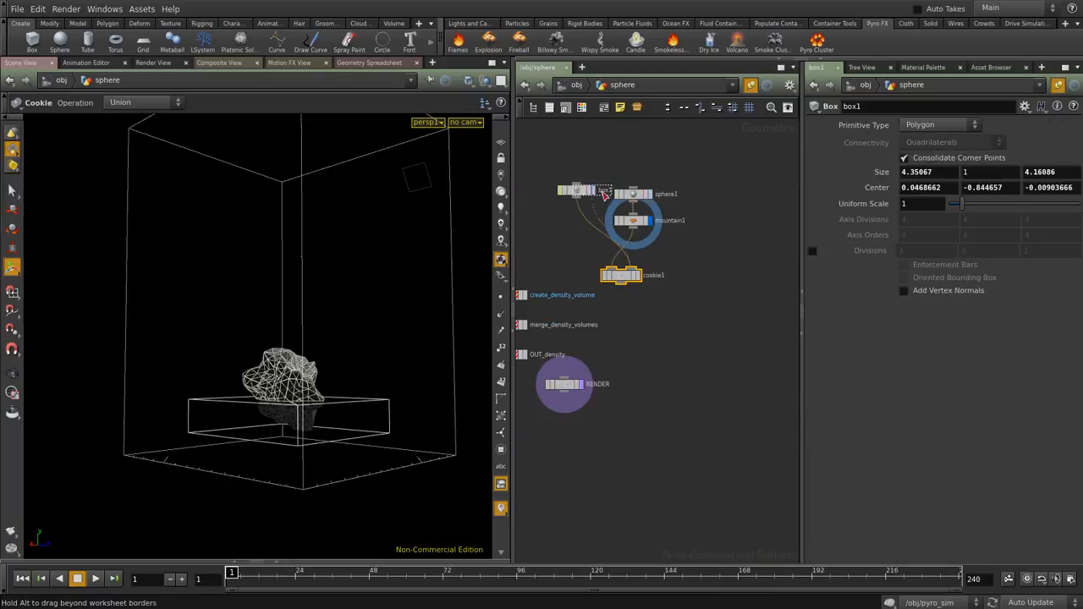
drag(580, 194, 754, 194)
drag(636, 276, 690, 277)
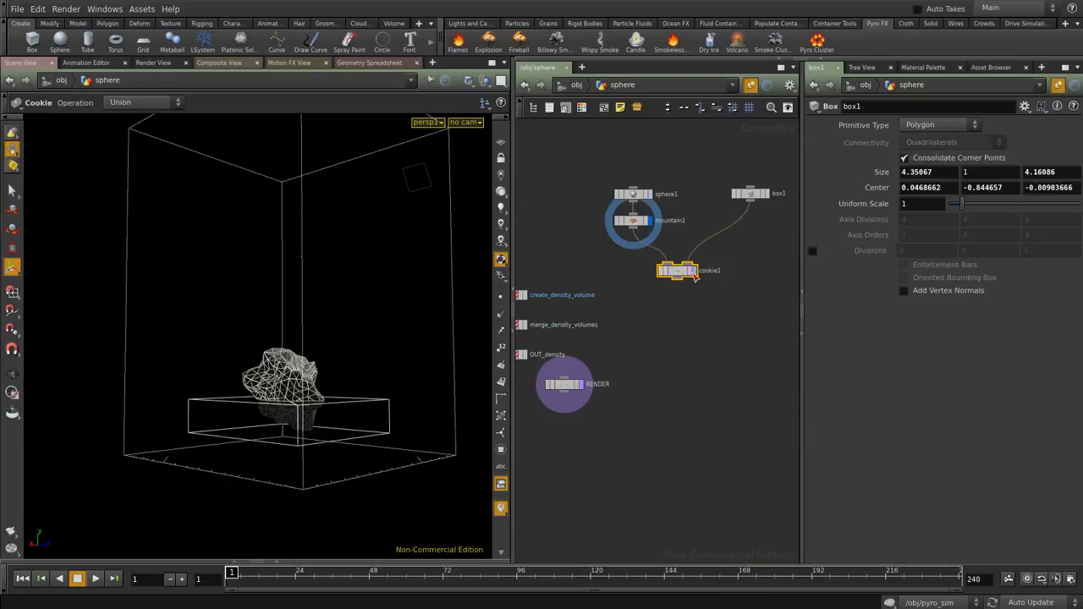
click(692, 271)
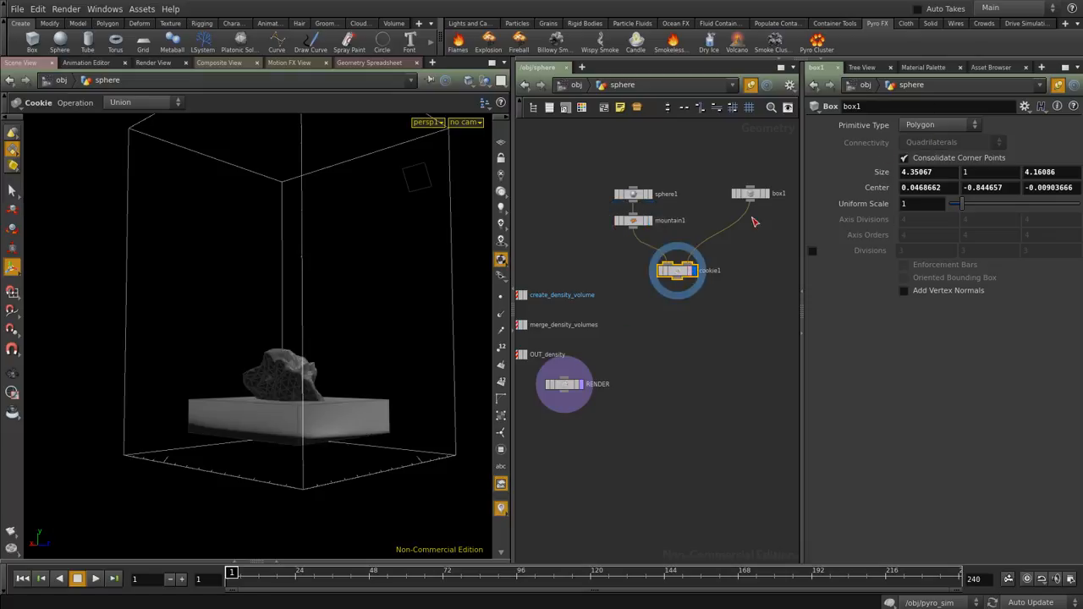
Unlock the parameters from box1 and set cookie1's Boolean operation to A minus B
scroll(730, 227, up, 2)
scroll(661, 298, up, 2)
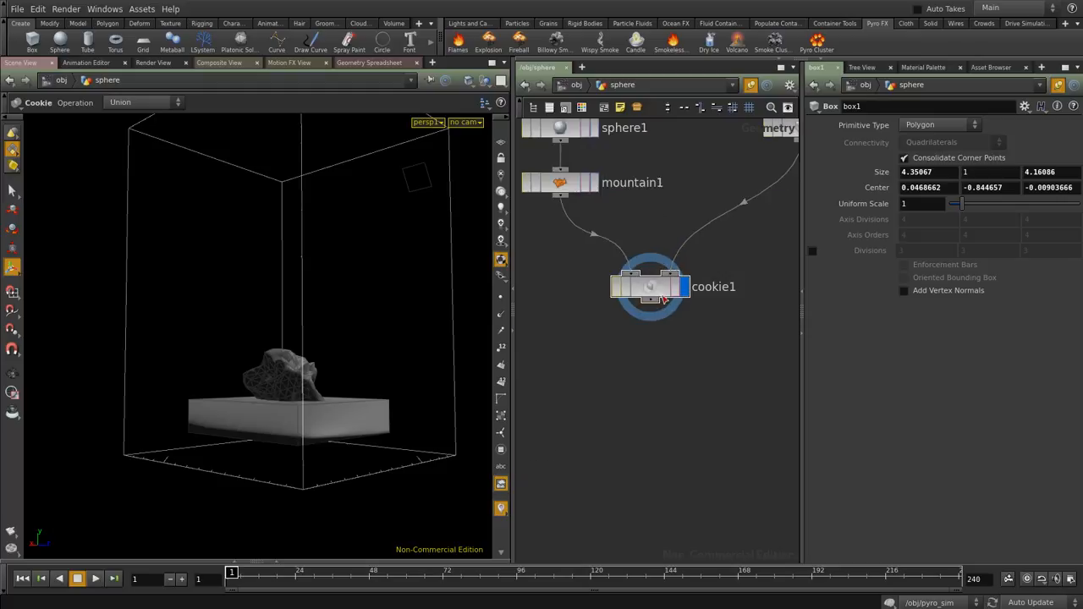
click(1061, 87)
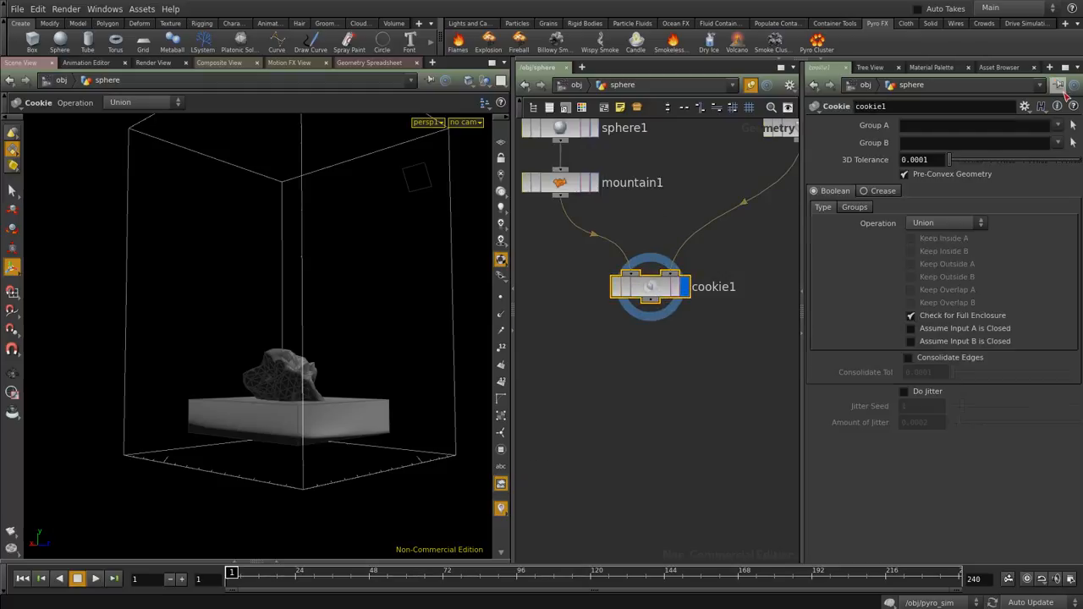
click(936, 224)
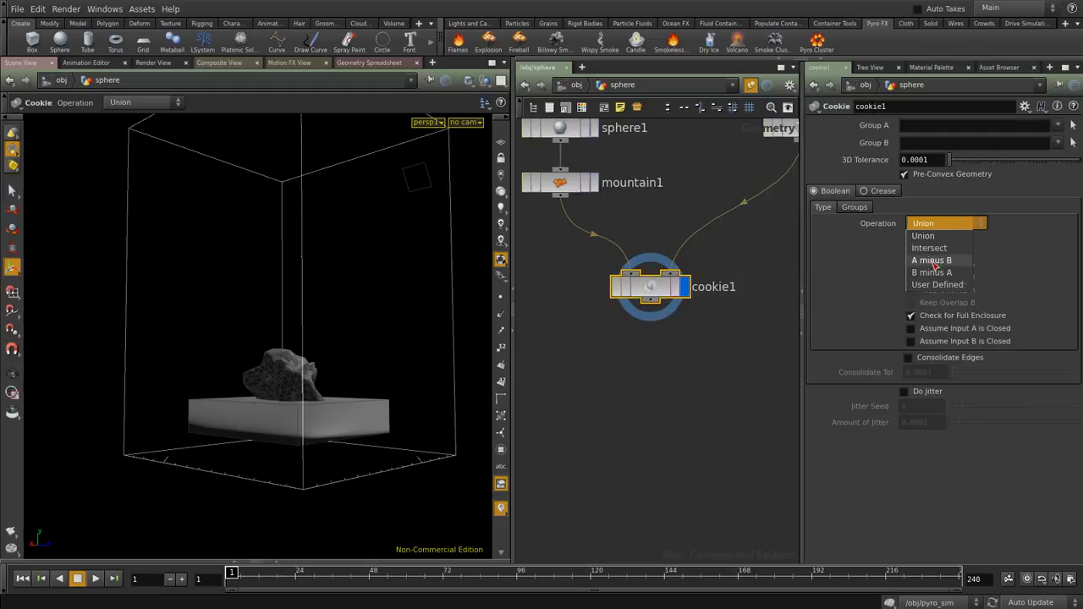
click(933, 261)
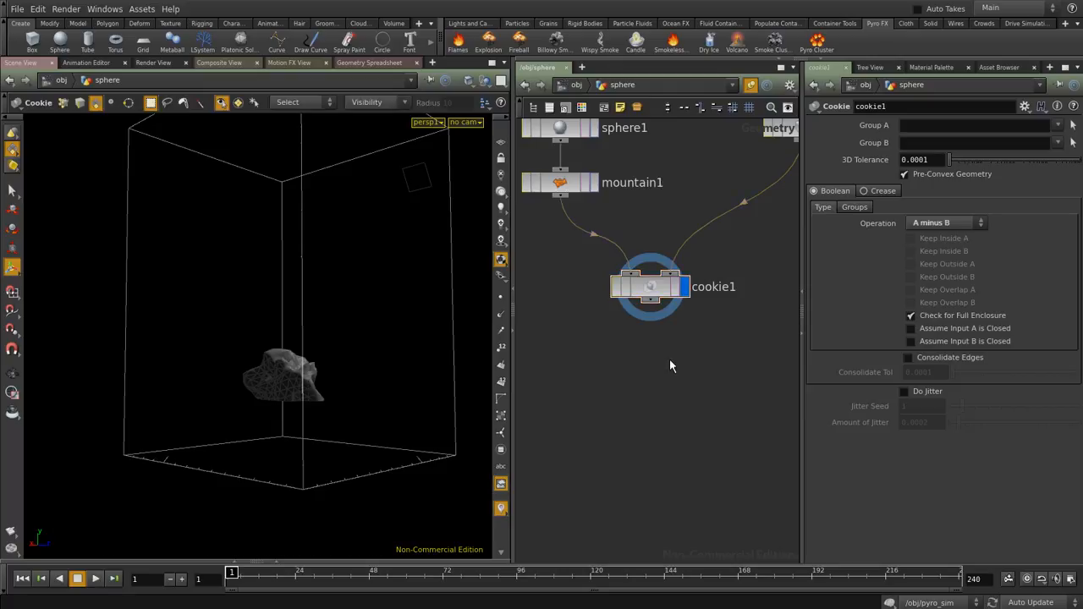
Add a POP Network node below cookie1 and feed cookie1 into its first input
key(Tab)
key(Escape)
key(Tab)
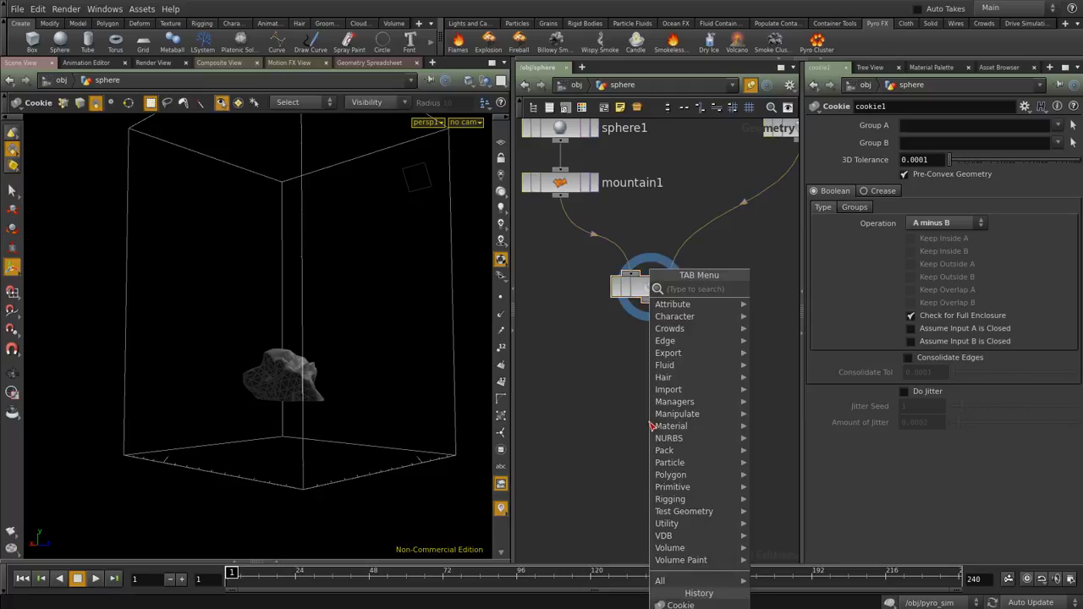
text(popo)
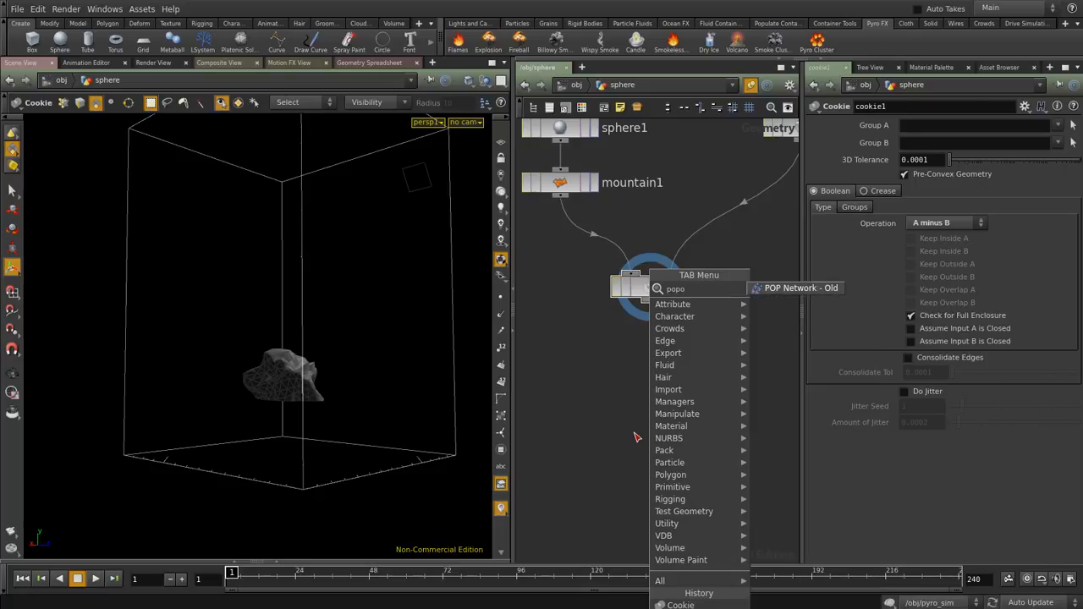
key(BackSpace)
key(Return)
drag(637, 437, 689, 449)
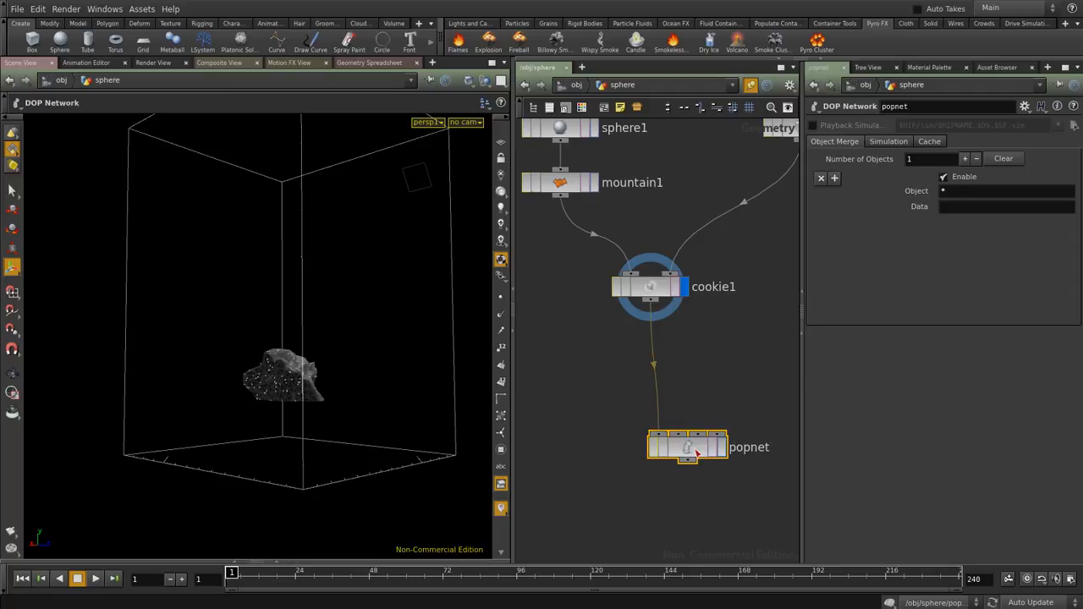
Look inside popnet, return to the sphere network, and move popnet farther below cookie1
double_click(695, 455)
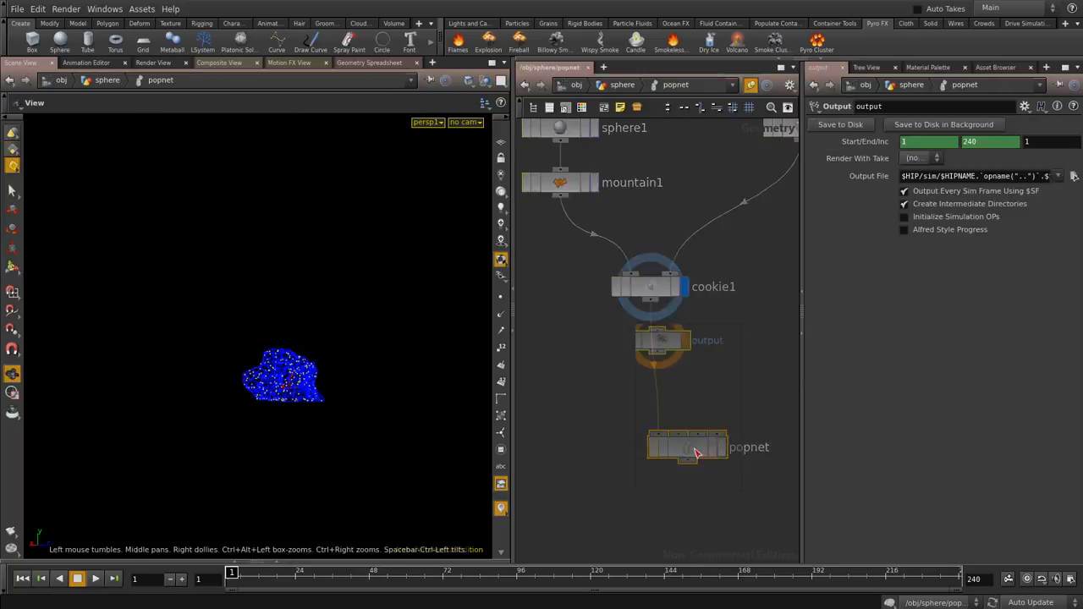
middle_drag(646, 181, 614, 293)
click(622, 85)
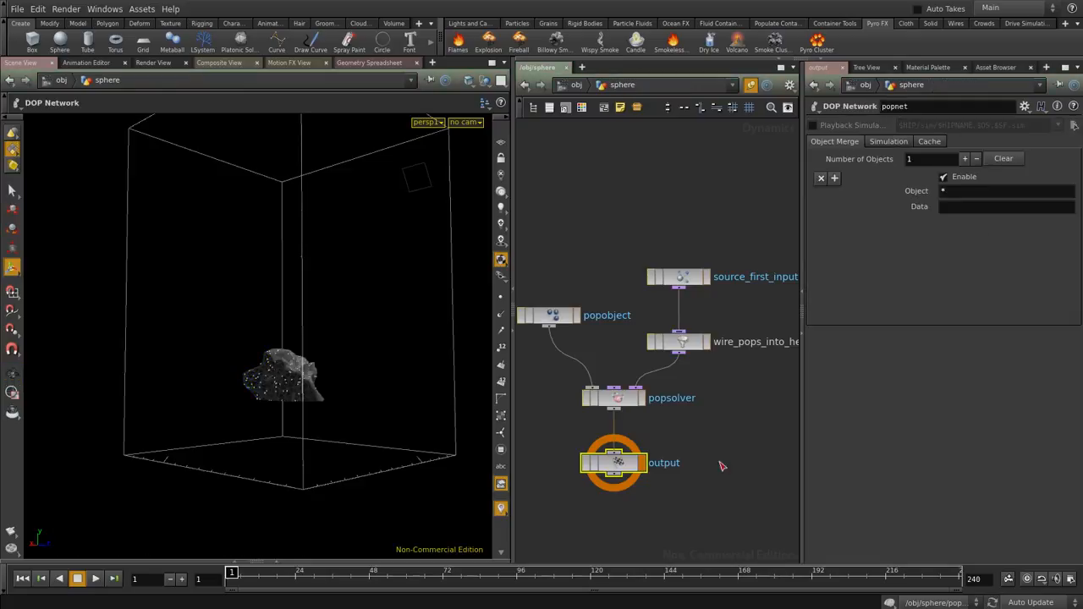
middle_drag(701, 375, 667, 224)
drag(657, 328, 672, 430)
middle_drag(677, 300, 679, 331)
Insert a Point node between cookie1 and popnet
key(Tab)
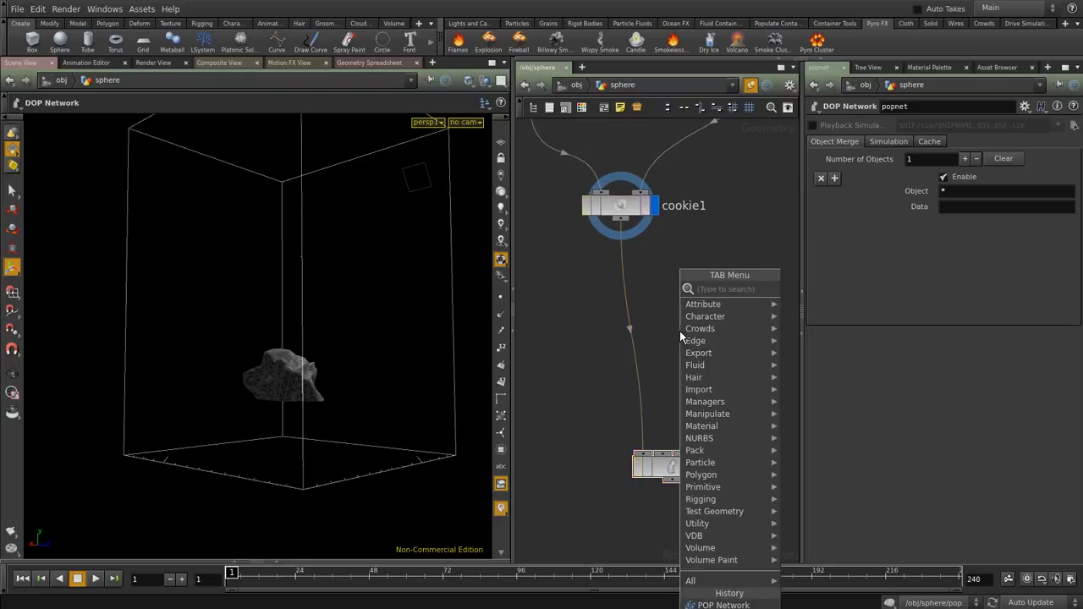
text(poin)
key(Return)
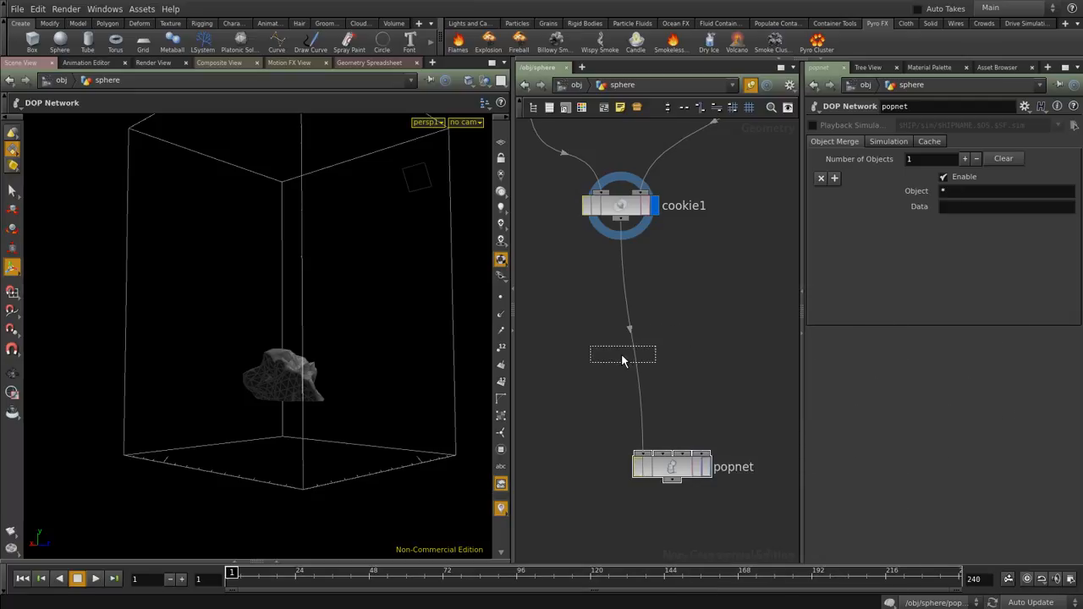
click(636, 357)
drag(626, 364, 677, 335)
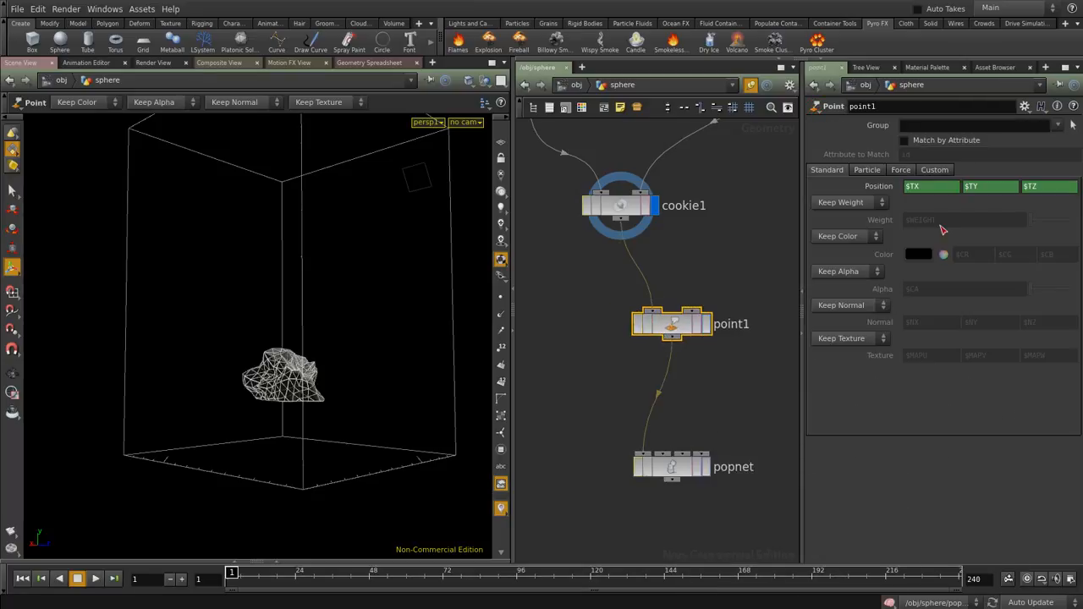
Enable Add Velocity on point1 and set its X and Y velocity to $VX*2 and $VY*2
click(867, 170)
click(855, 307)
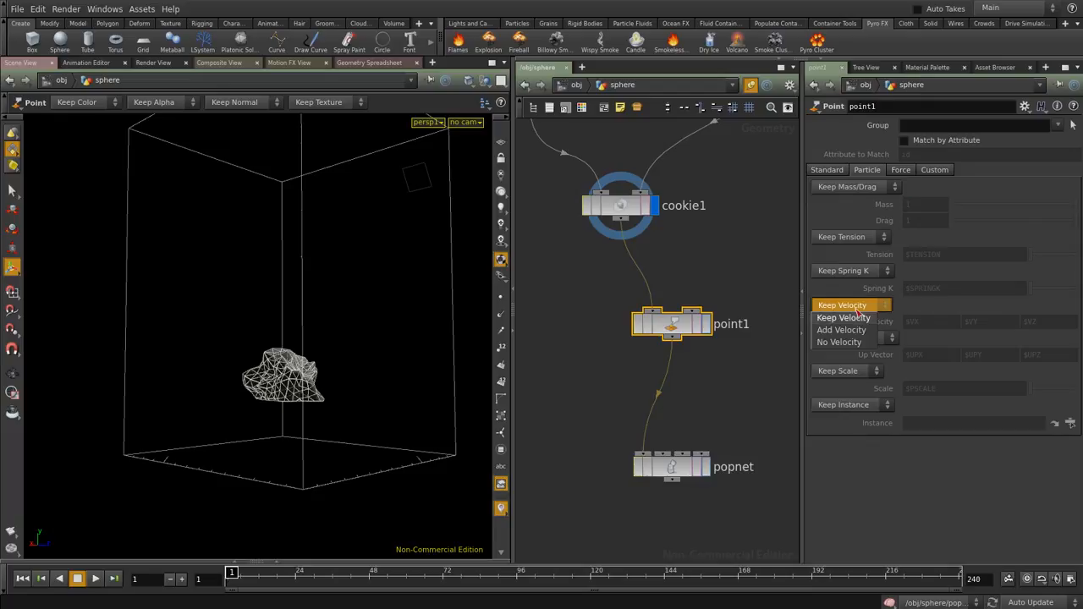
click(846, 319)
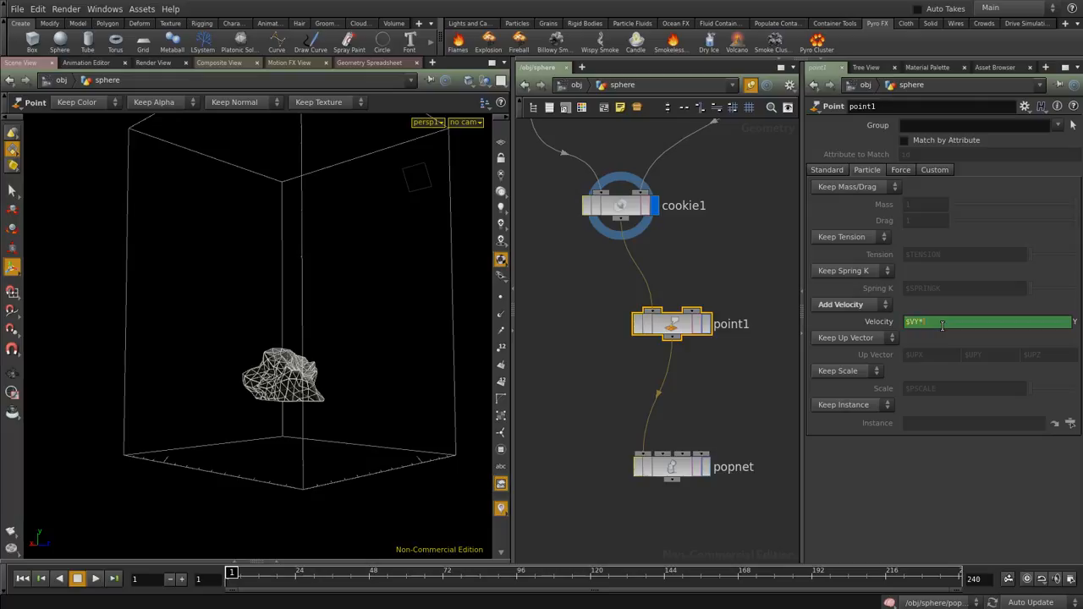
key(Return)
Enable Add Normal on point1 with its default normal expressions
click(828, 170)
click(846, 307)
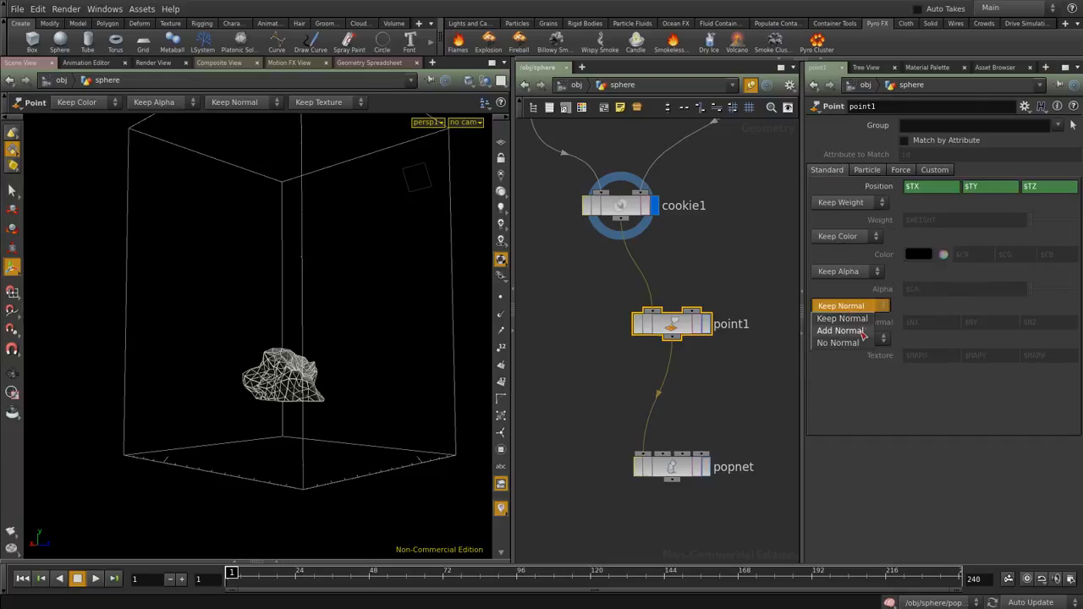
click(859, 331)
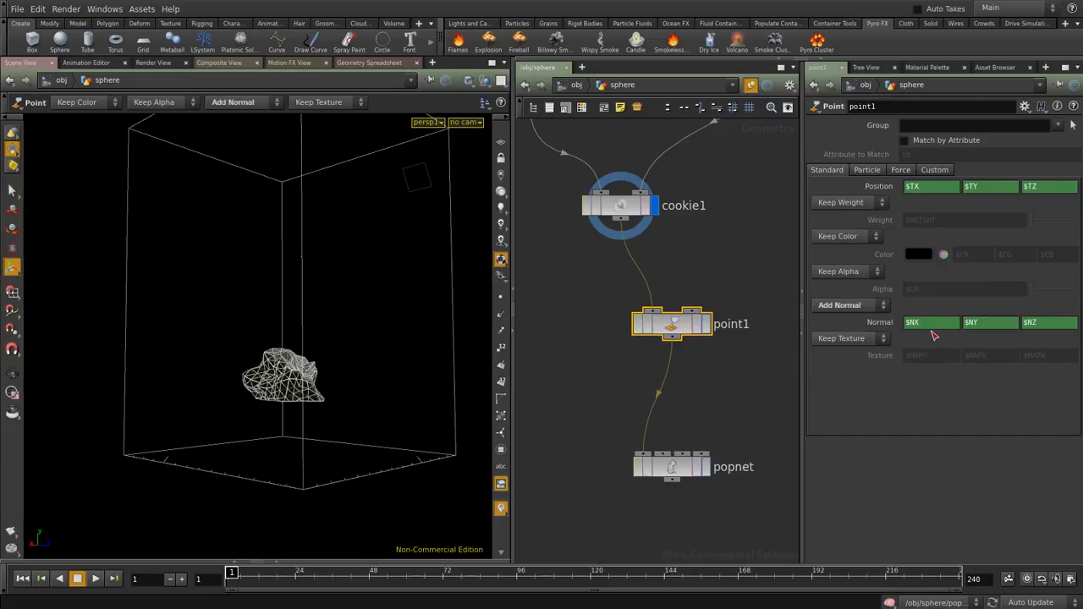
Rework point1's X and Y velocity expressions to use the point normals, with $NY*2 for Y
click(869, 170)
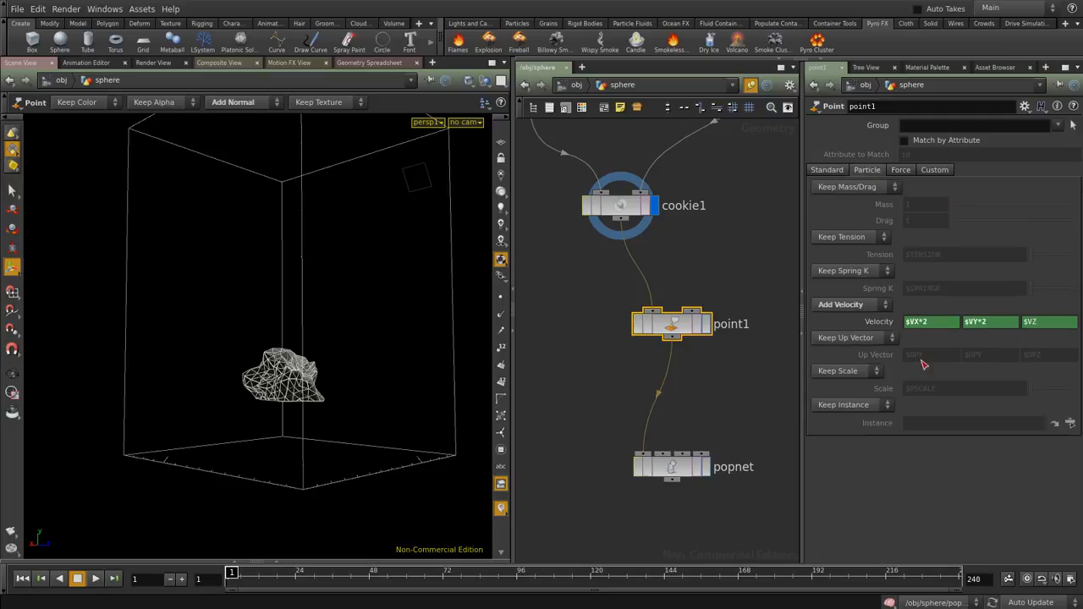
click(914, 322)
key(Return)
click(965, 322)
drag(914, 324, 920, 322)
key(BackSpace)
key(BackSpace)
key(BackSpace)
text($NY)
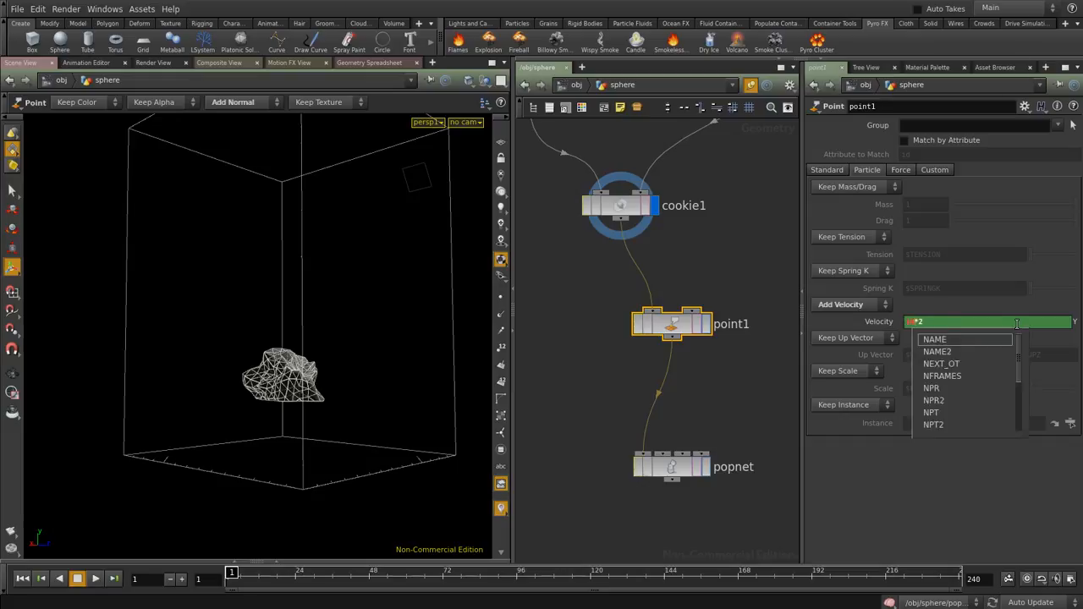
key(Return)
Rework point1's Z velocity expression to multiply the point normal $NZ instead of using the velocity attribute
click(1039, 322)
key(BackSpace)
text($NZ)
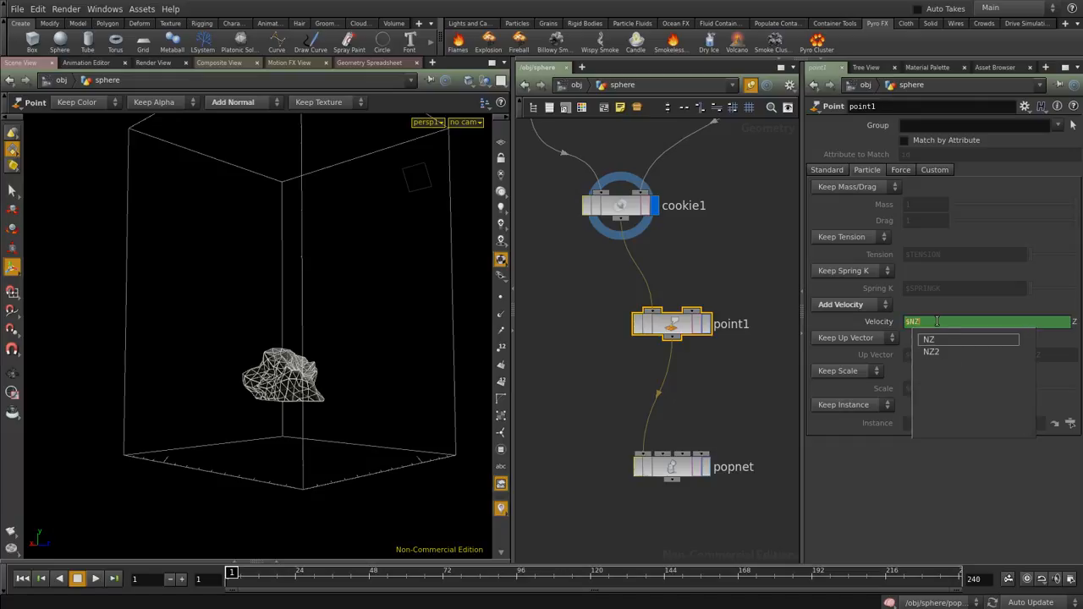
text(*)
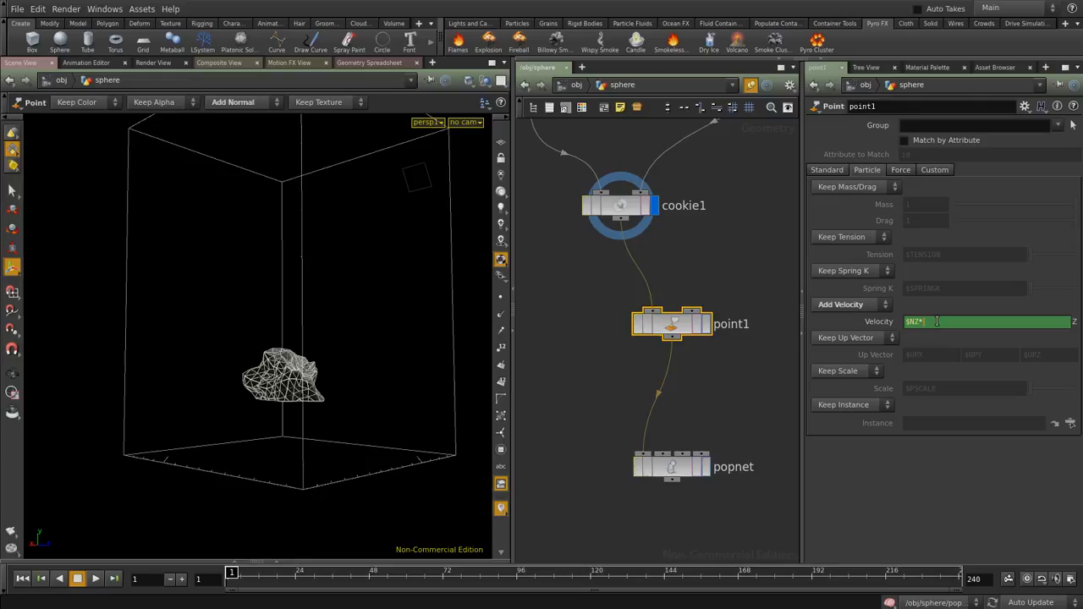
key(Return)
click(1008, 322)
key(Return)
click(1008, 321)
Display popnet, enter its network and select the source_first_input POP Source
click(669, 465)
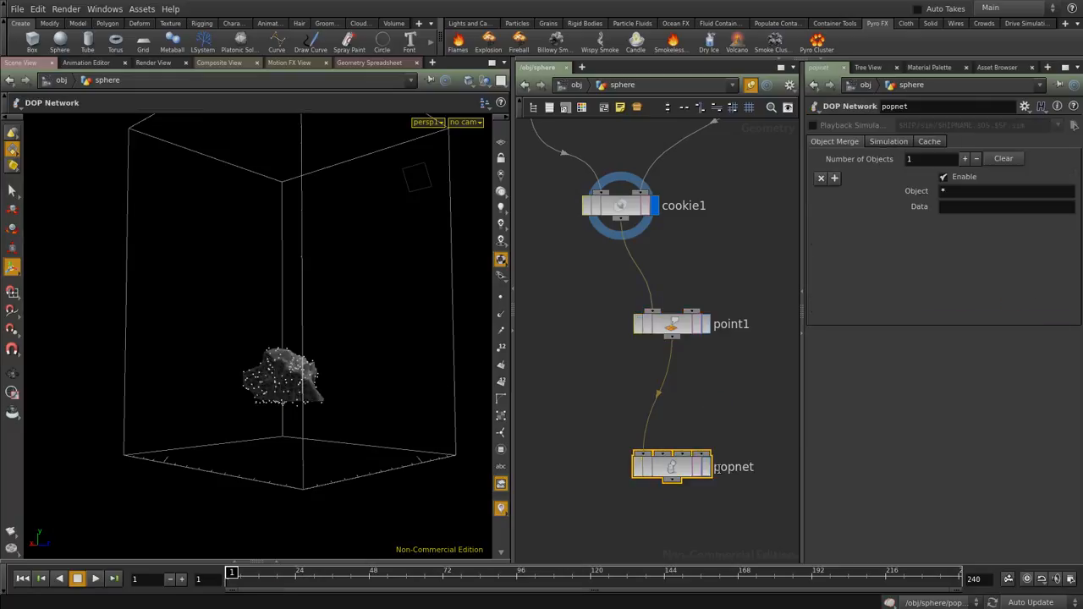
click(707, 467)
double_click(692, 461)
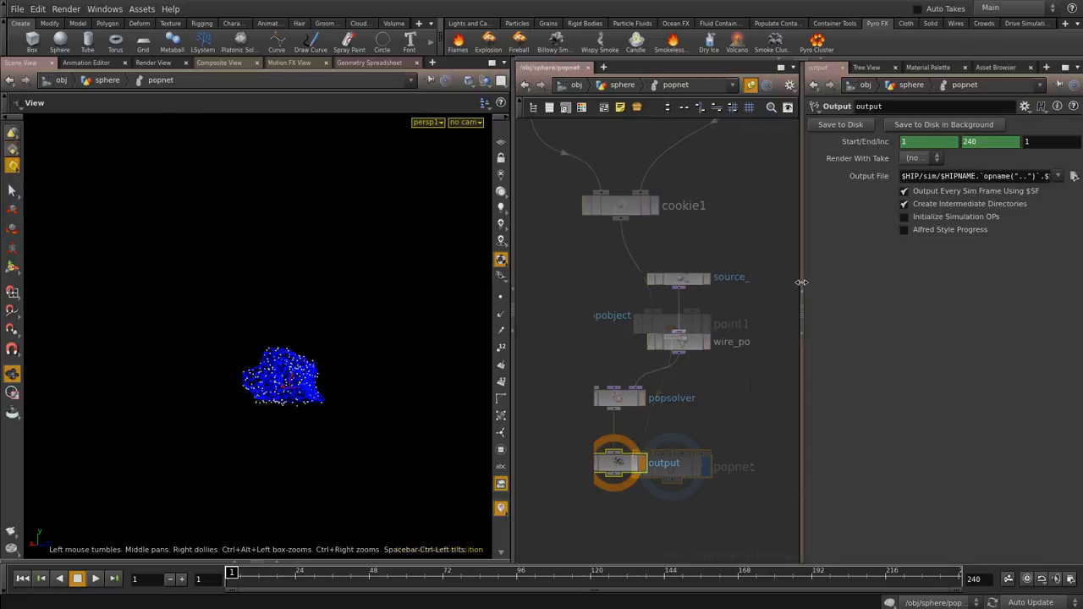
drag(713, 217, 663, 280)
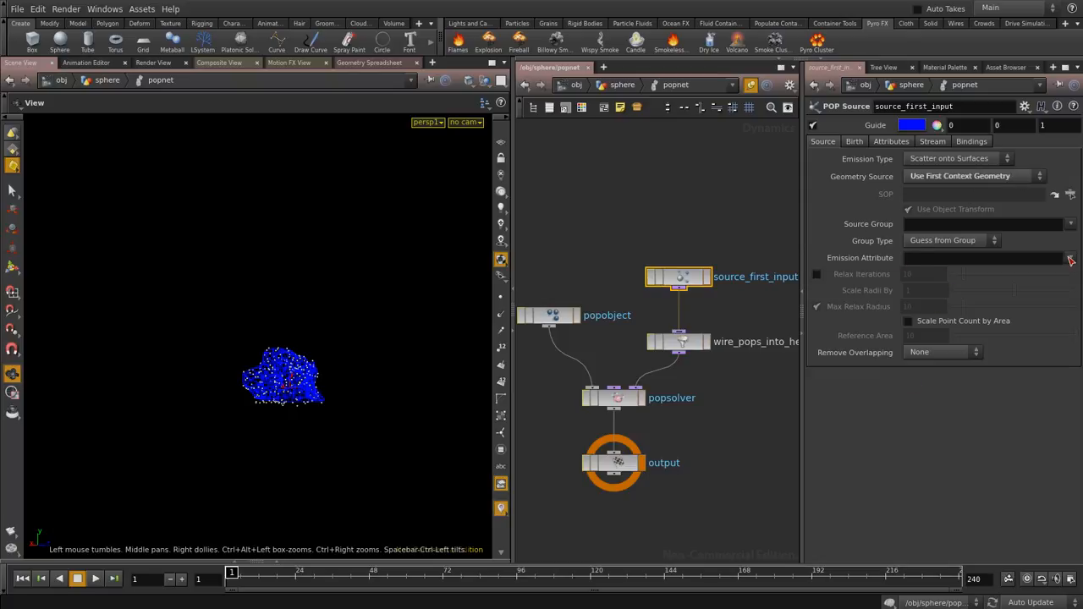
Examine the POP Source's birth, attribute and stream settings, including the initial velocity options, and preview the emission
click(888, 143)
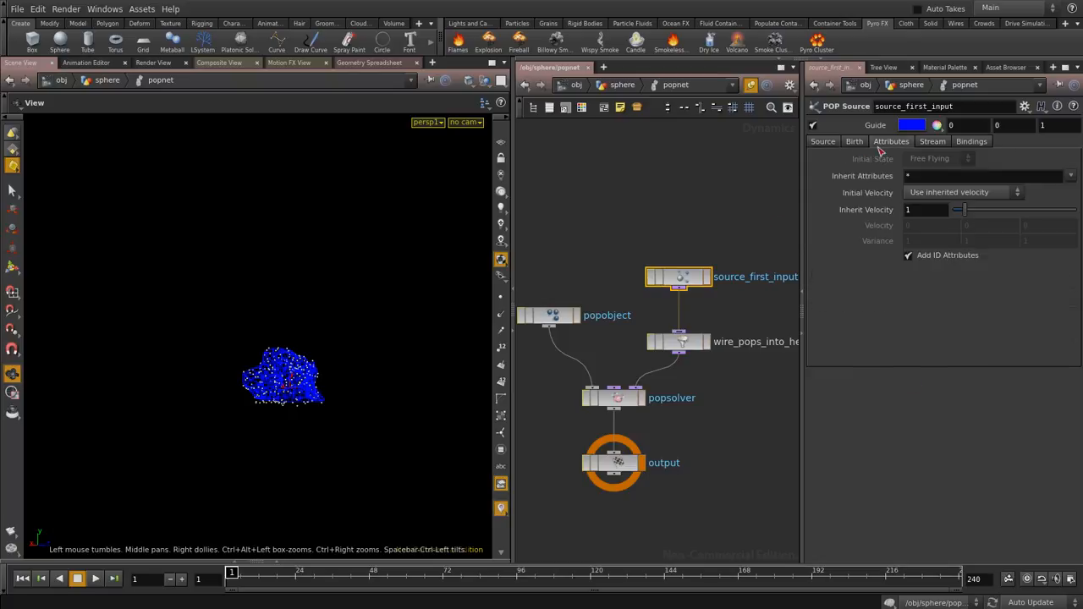
click(861, 143)
click(895, 143)
click(930, 143)
click(891, 143)
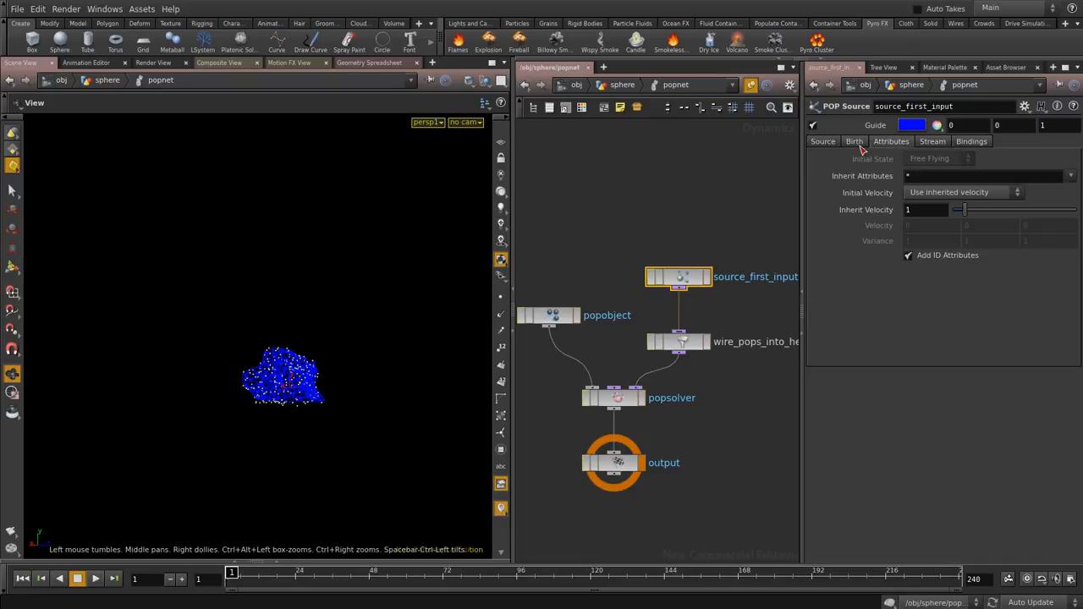
click(963, 197)
click(926, 254)
mouse_move(235, 573)
mouse_down()
mouse_move(347, 572)
mouse_move(231, 573)
mouse_up()
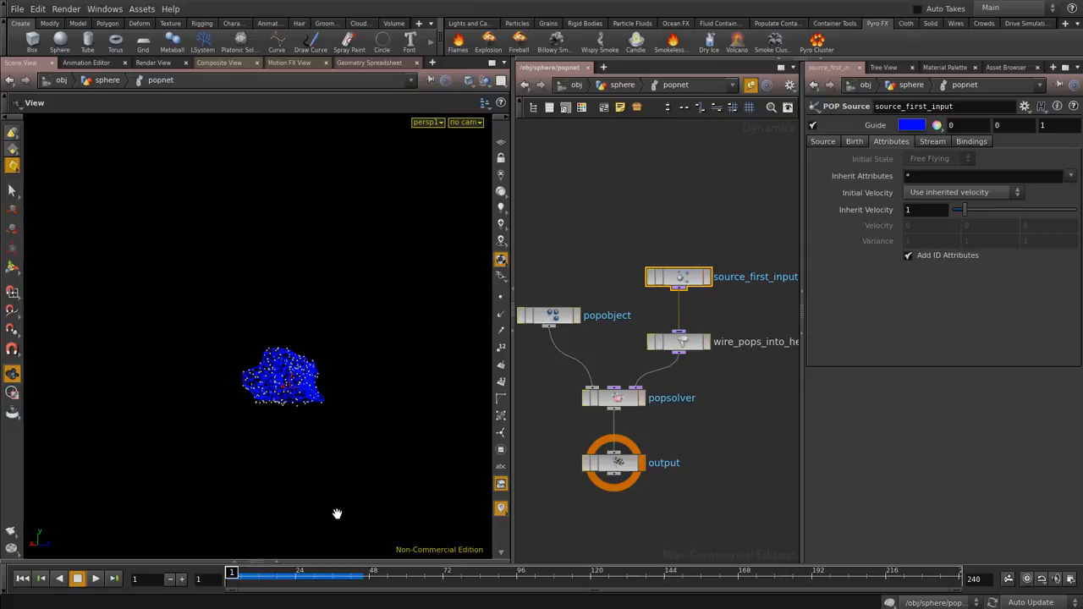
Set the POP Source's Const. Activation to $F>5 && 8<$F and scrub to frame 10 to check the emission
click(854, 141)
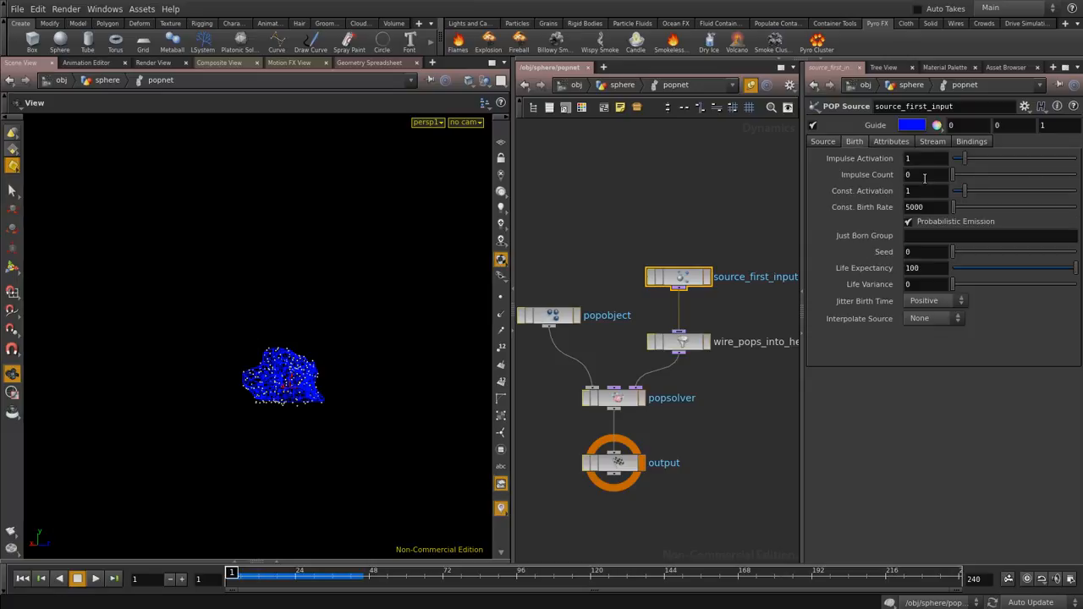
click(963, 192)
text($)
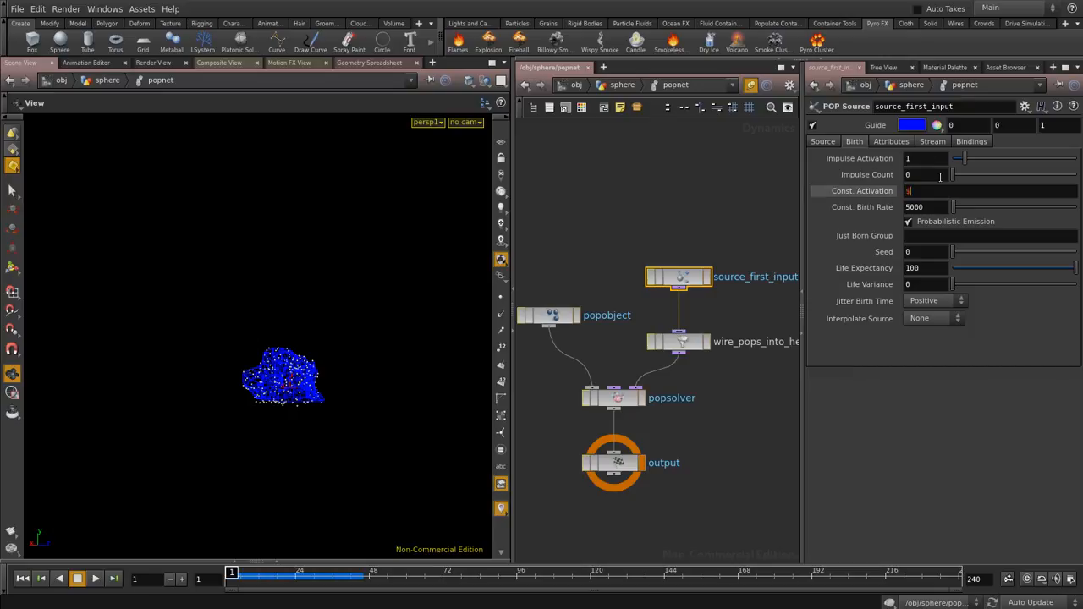
text(F)
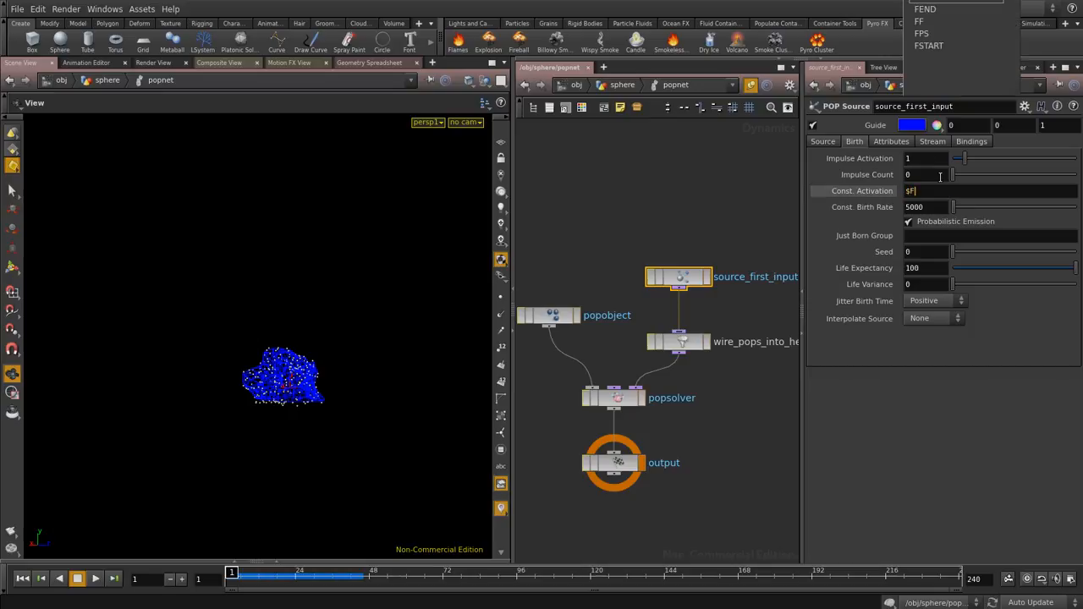
key(Return)
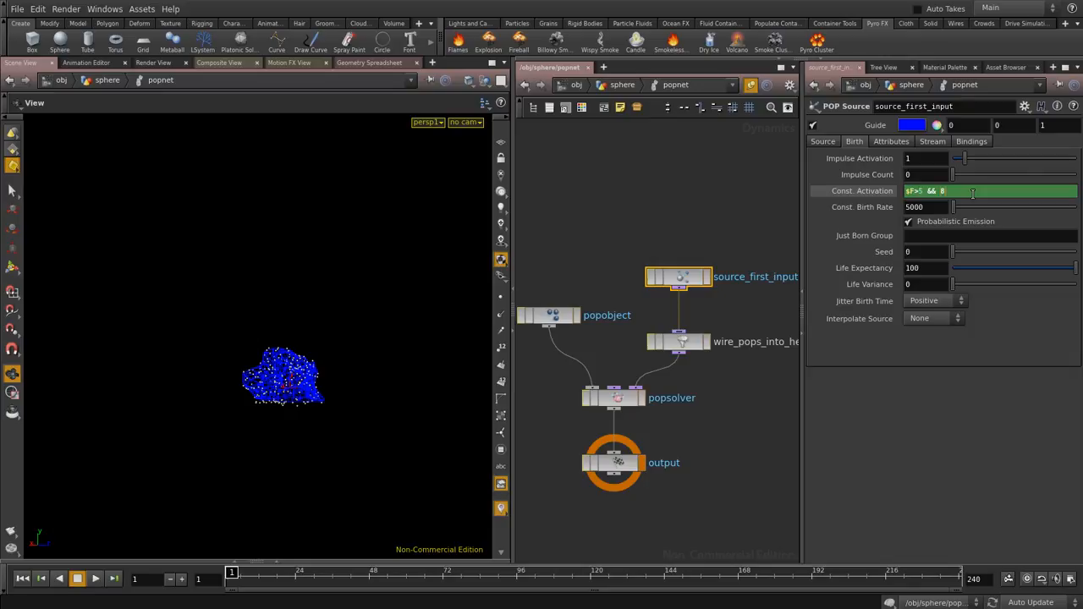
text(<$)
text(FF)
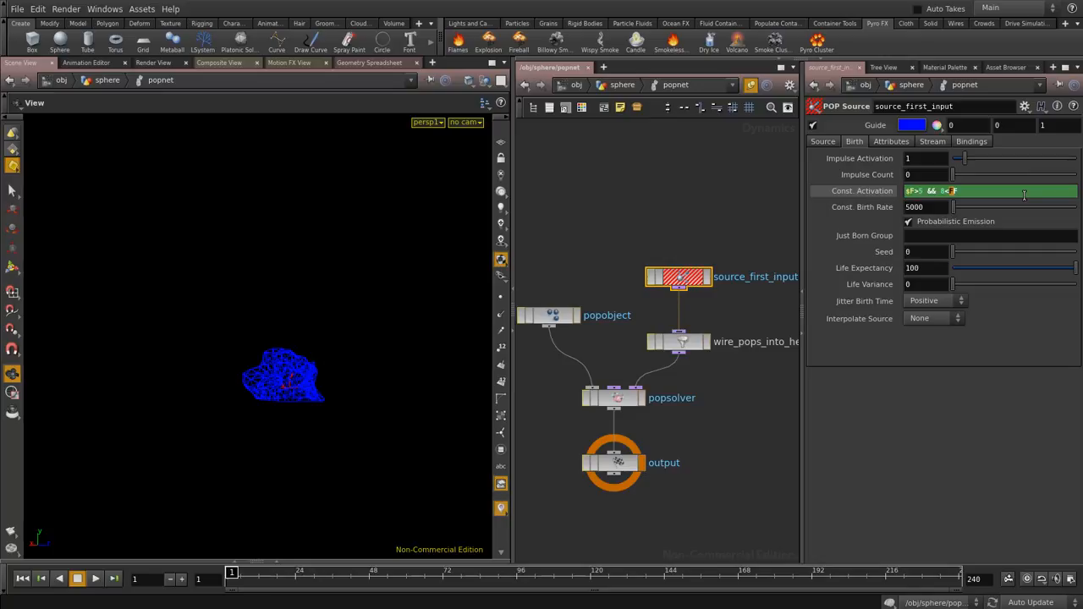
key(Return)
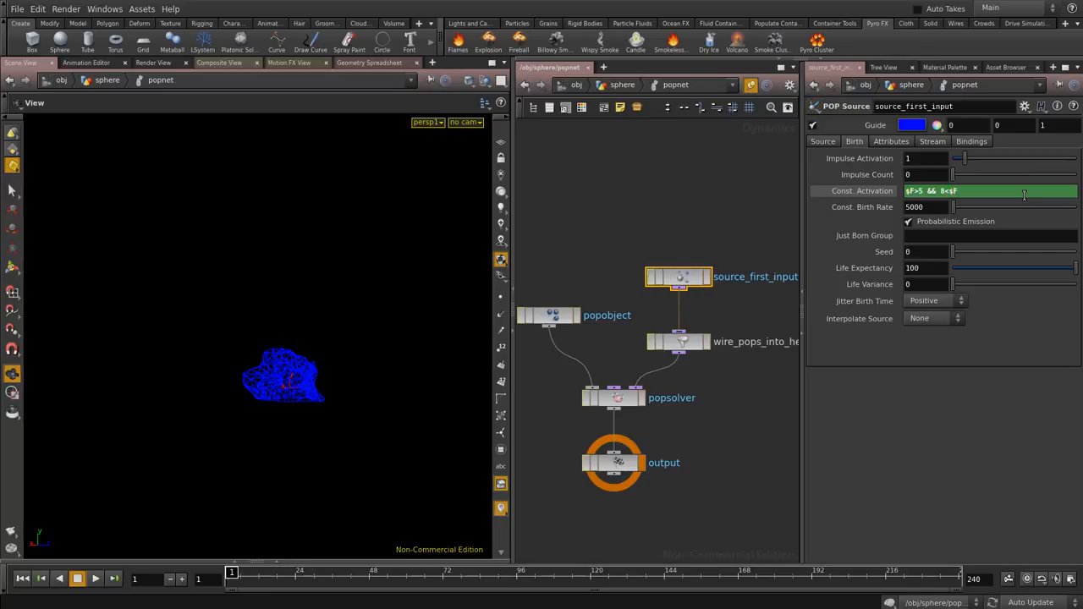
drag(231, 572, 258, 574)
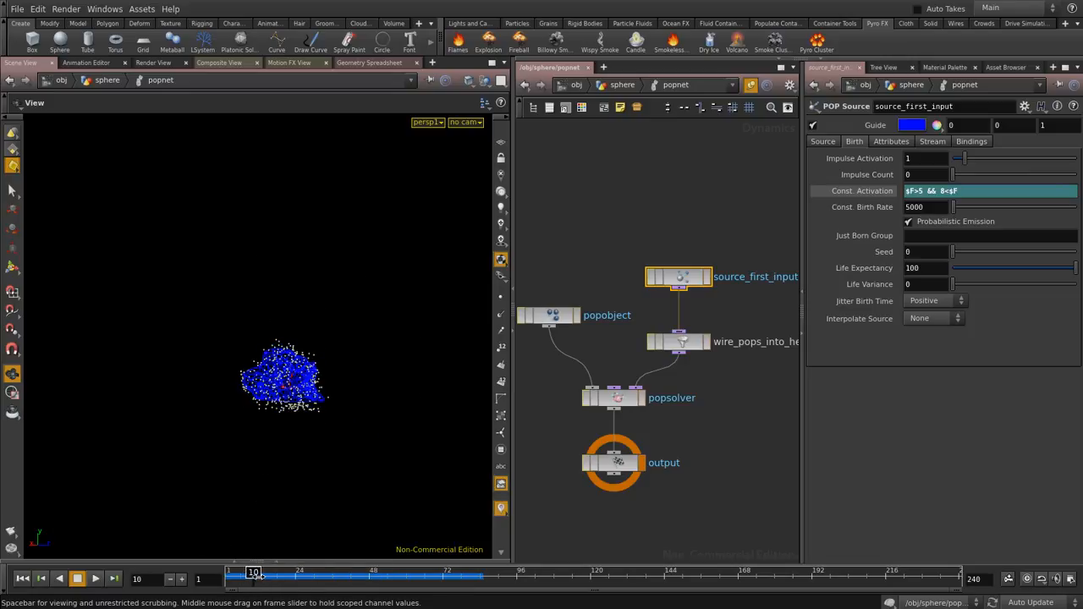
Set the POP Source's Life Expectancy to 0.25 and Life Variance to 0.5
click(946, 268)
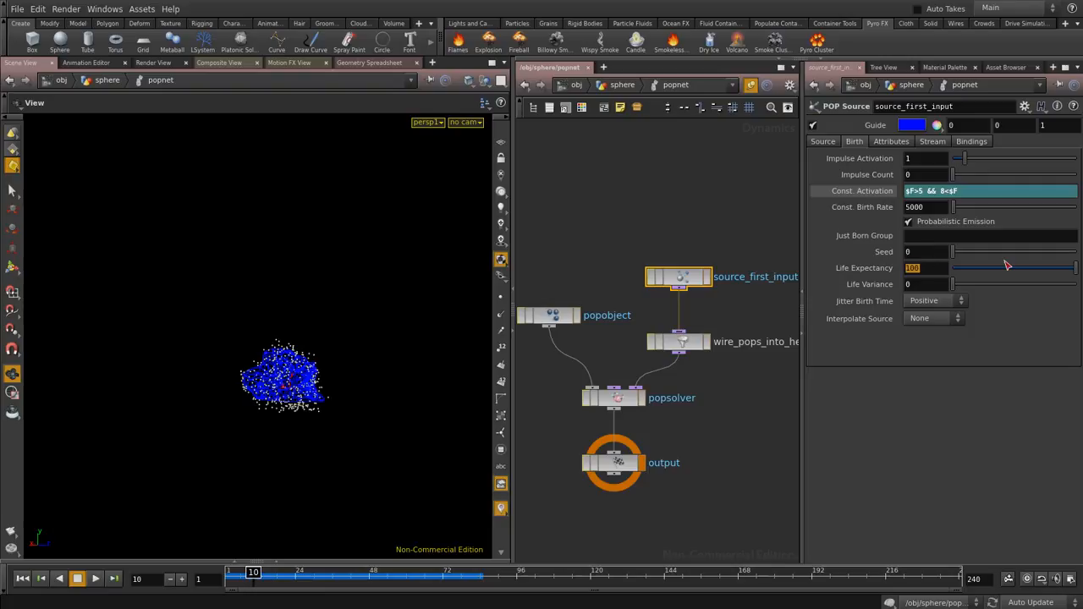
text(0.)
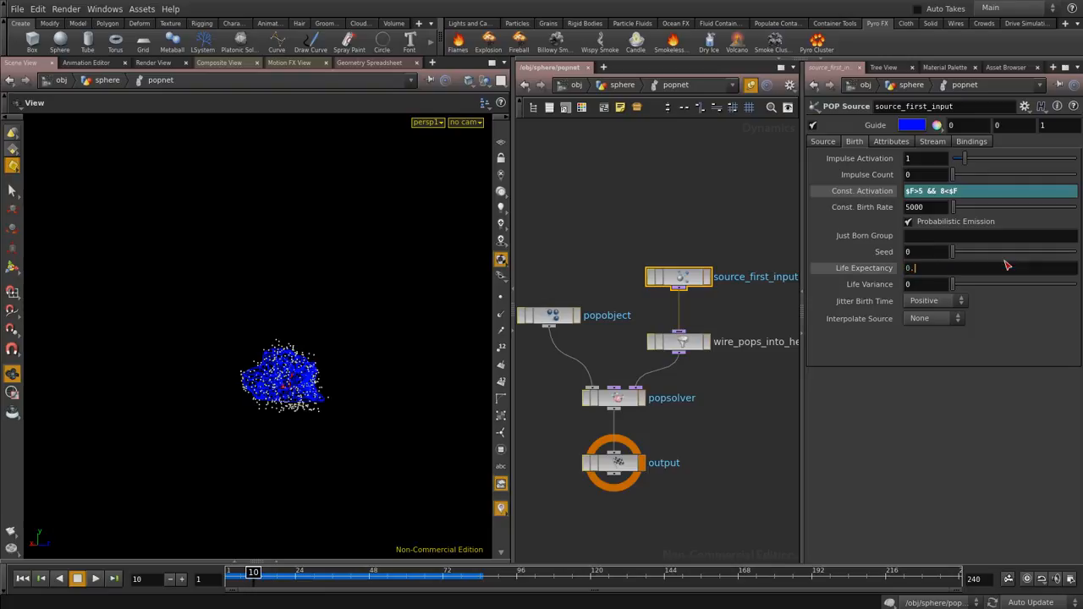
text(25)
key(Tab)
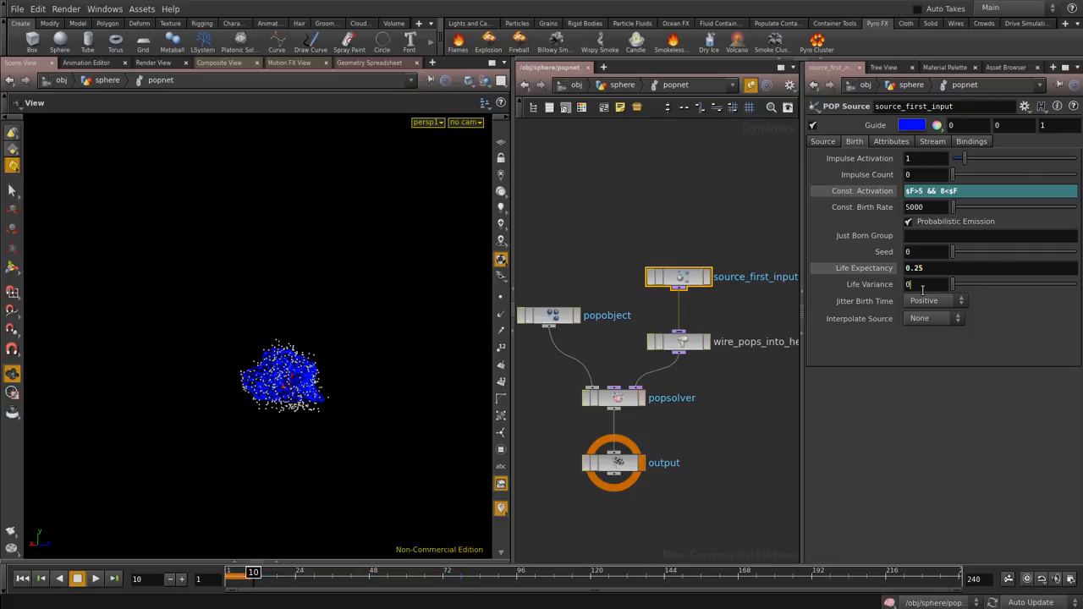
text(0.)
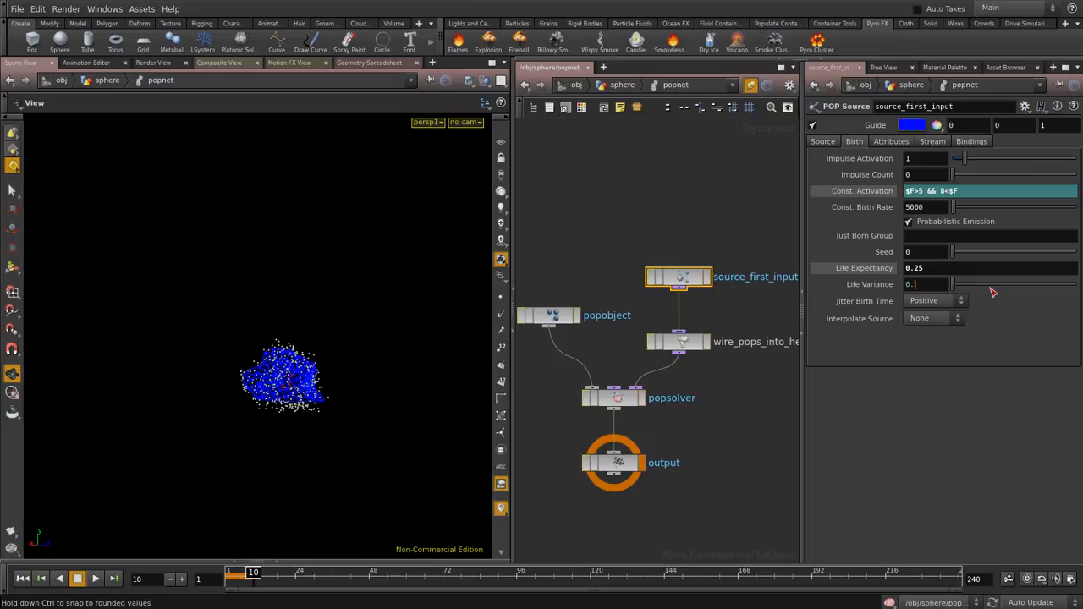
text(5)
key(Return)
click(942, 209)
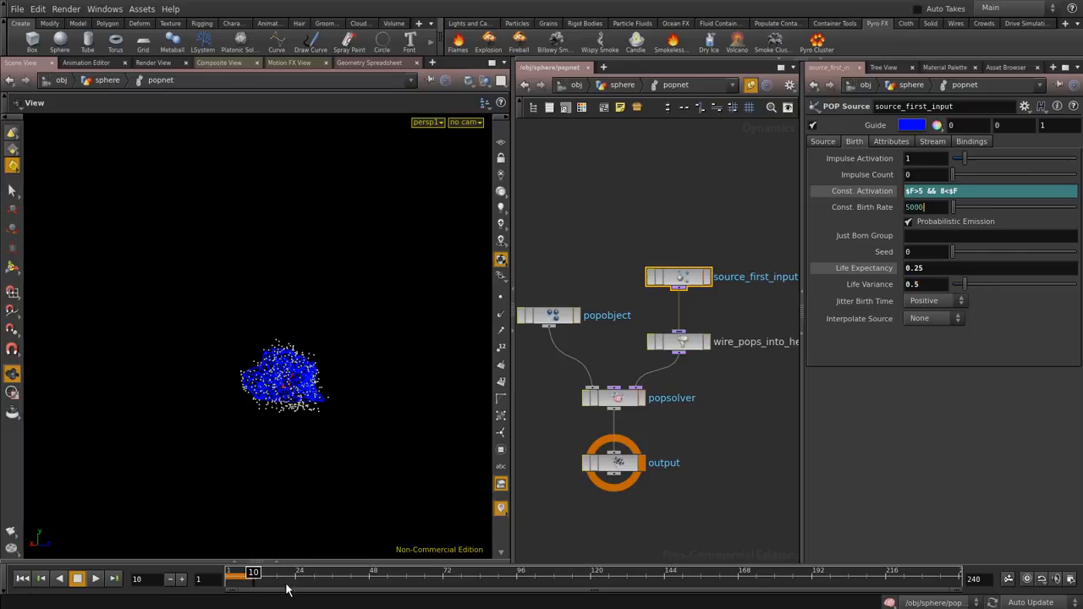
Correct the Const. Activation expression to $F>5 && $F<8 and preview the particle burst on the timeline
mouse_move(254, 572)
mouse_down()
mouse_move(421, 574)
mouse_move(231, 575)
mouse_up()
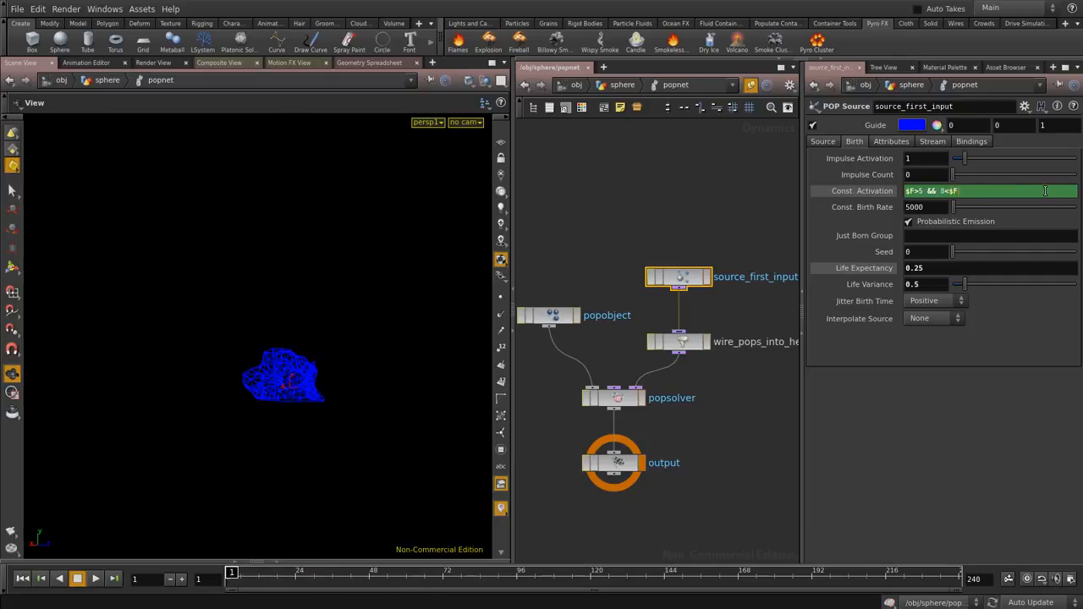
double_click(1045, 191)
key(Left)
key(shift+Left)
text(>)
key(shift+Left)
key(BackSpace)
drag(233, 574, 283, 574)
click(95, 578)
click(77, 578)
click(224, 573)
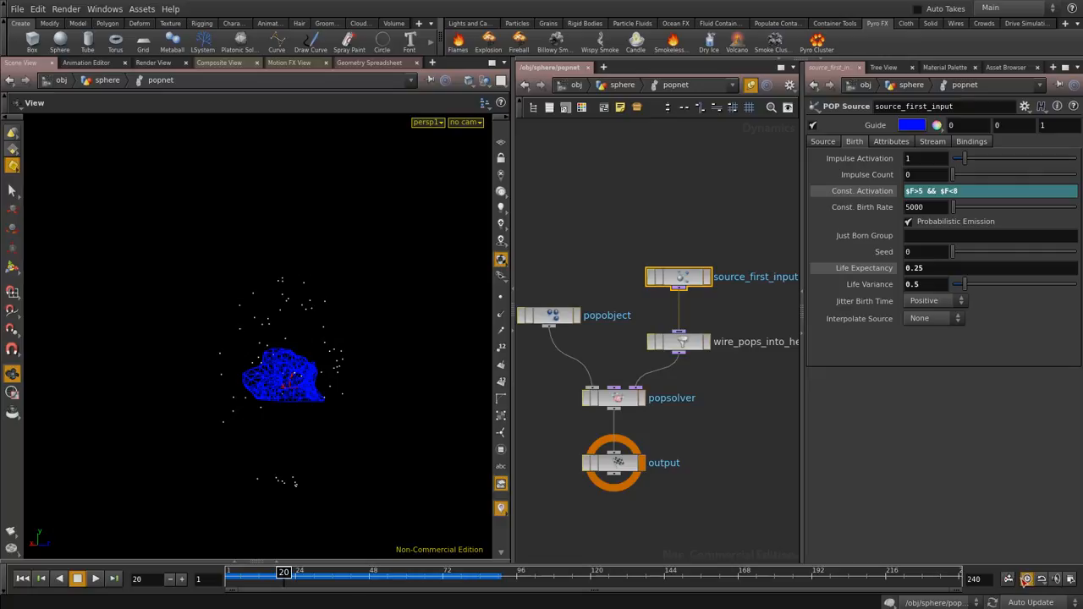
Set the POP Source's Const. Birth Rate to 50000 and replay the simulation from frame 1
click(939, 207)
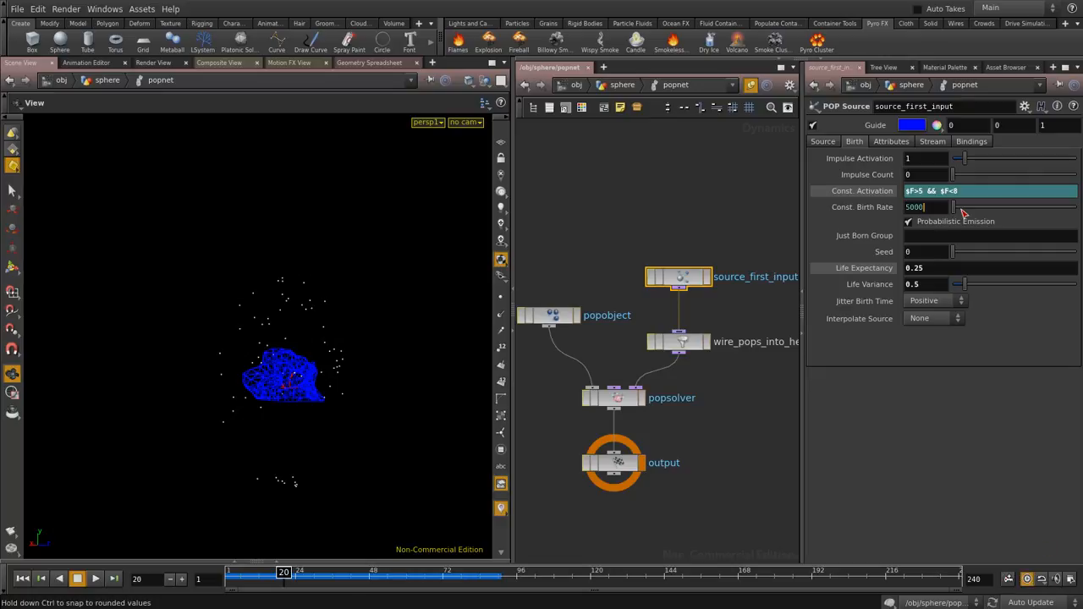
text(0)
key(Return)
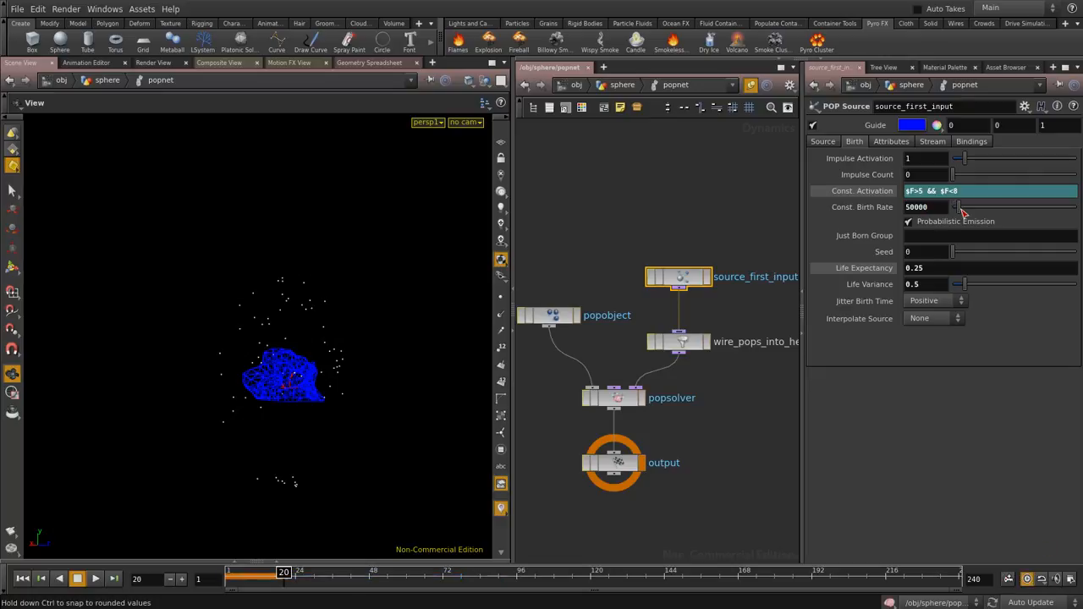
drag(286, 573, 230, 573)
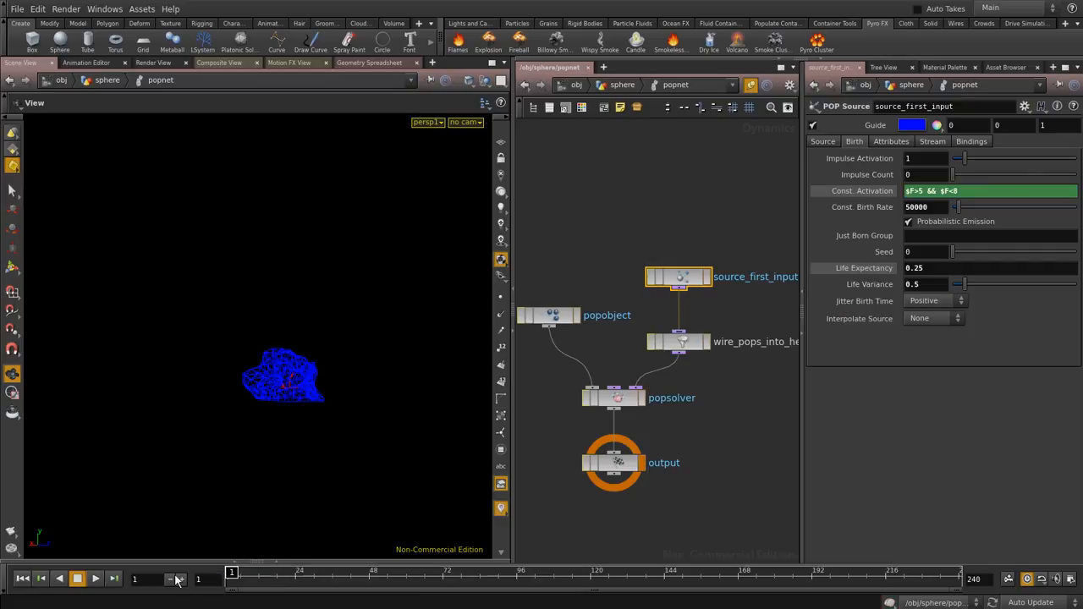
click(97, 579)
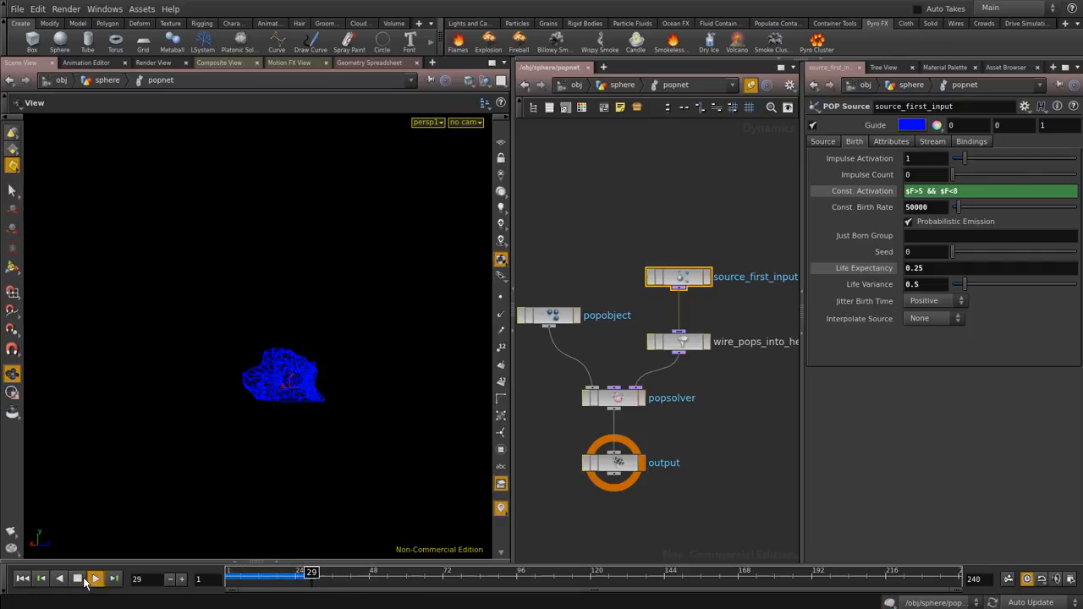
mouse_move(244, 575)
mouse_down()
mouse_move(230, 575)
mouse_move(295, 574)
mouse_move(231, 574)
mouse_up()
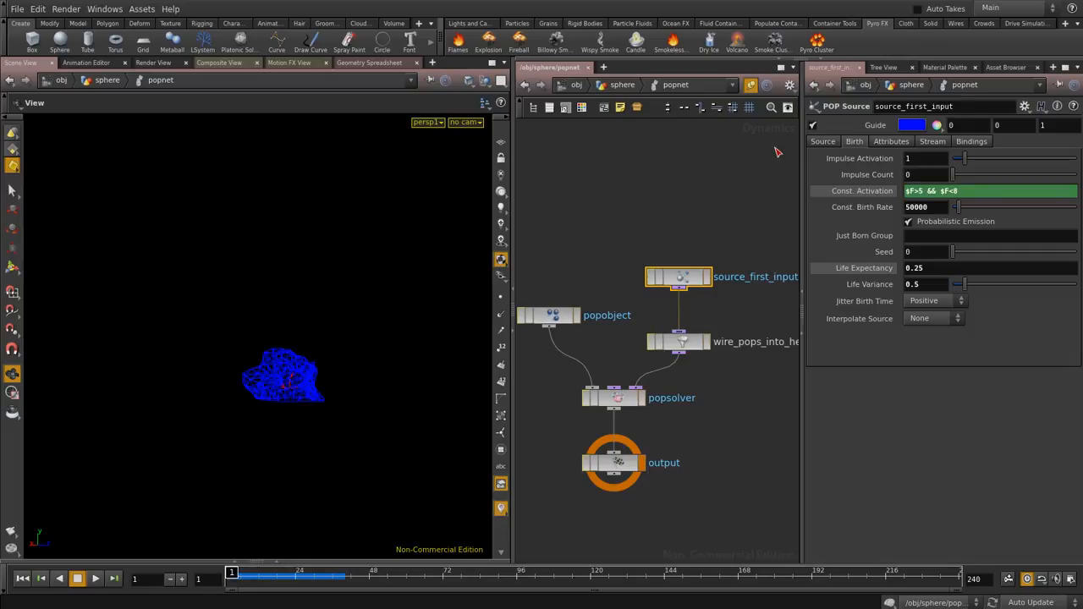
Return to the sphere network and move the density volume chain and RENDER node below popnet
click(621, 85)
middle_drag(712, 209, 673, 425)
scroll(701, 261, down, 4)
middle_drag(599, 418, 659, 251)
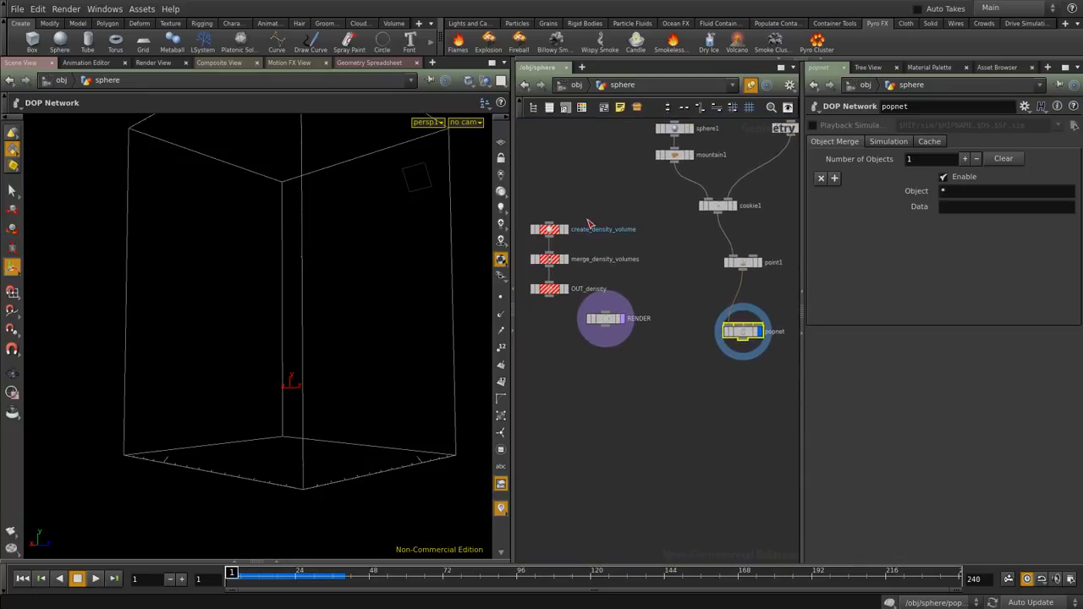
drag(620, 190, 528, 334)
drag(548, 292, 599, 471)
click(614, 391)
Connect popnet's output to the input of create_density_volume
drag(743, 340, 597, 410)
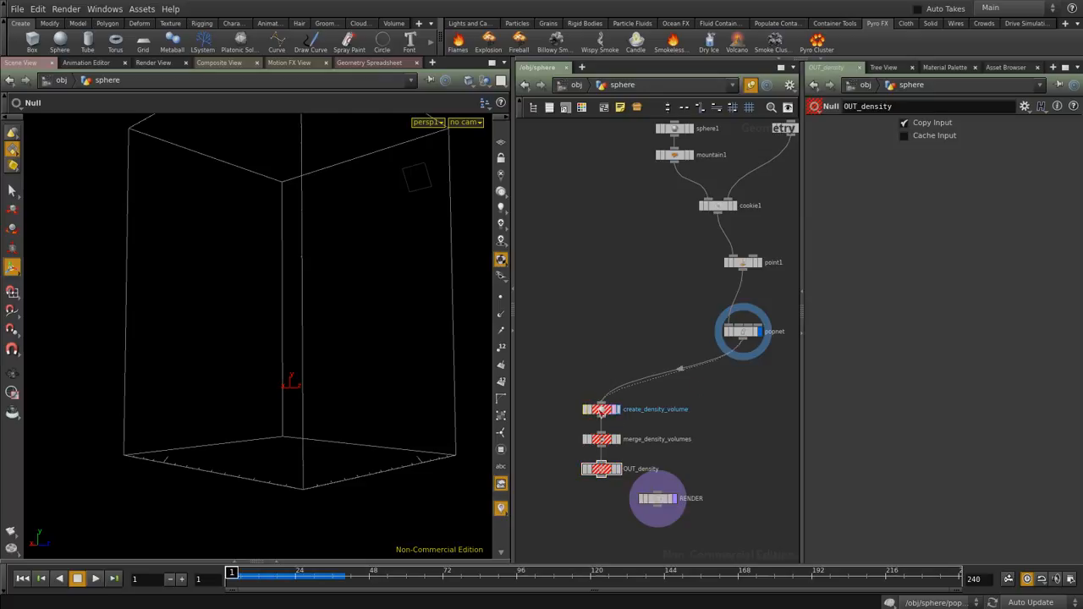
key(ctrl+z)
key(ctrl+z)
key(ctrl+y)
key(ctrl+y)
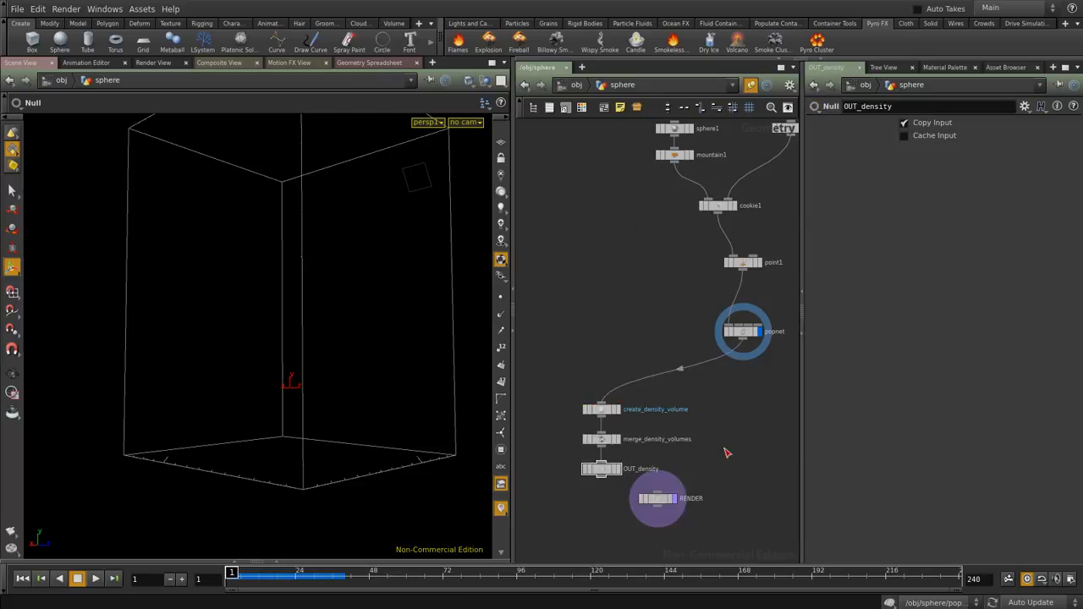
Align the density volume chain and RENDER node so create_density_volume sits directly beneath popnet
middle_drag(720, 451, 724, 401)
drag(748, 353, 568, 494)
drag(606, 362, 733, 376)
middle_drag(794, 354, 677, 366)
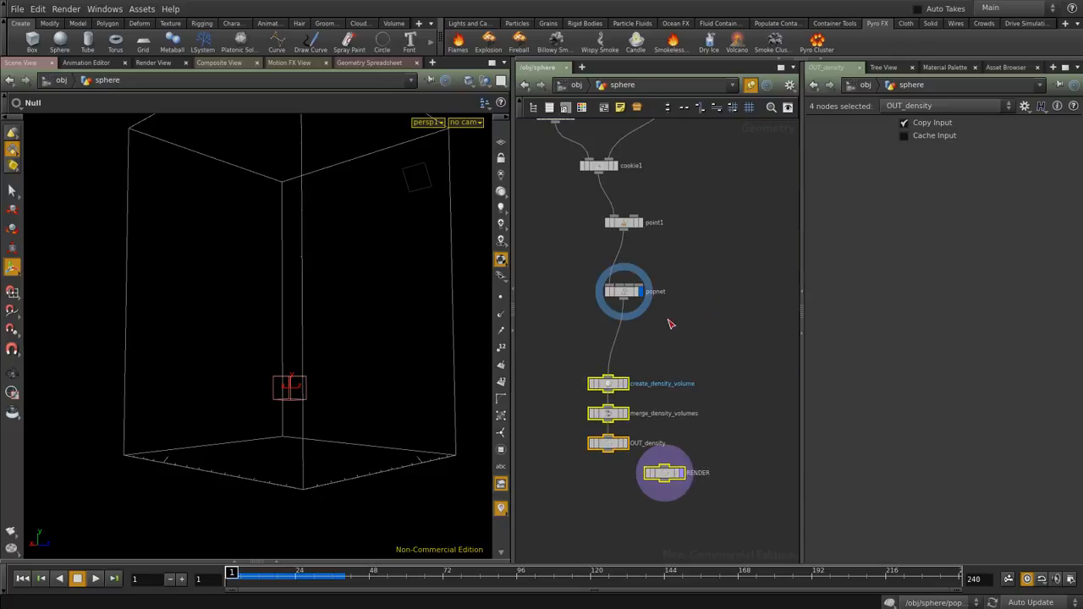
drag(626, 380, 642, 381)
click(652, 365)
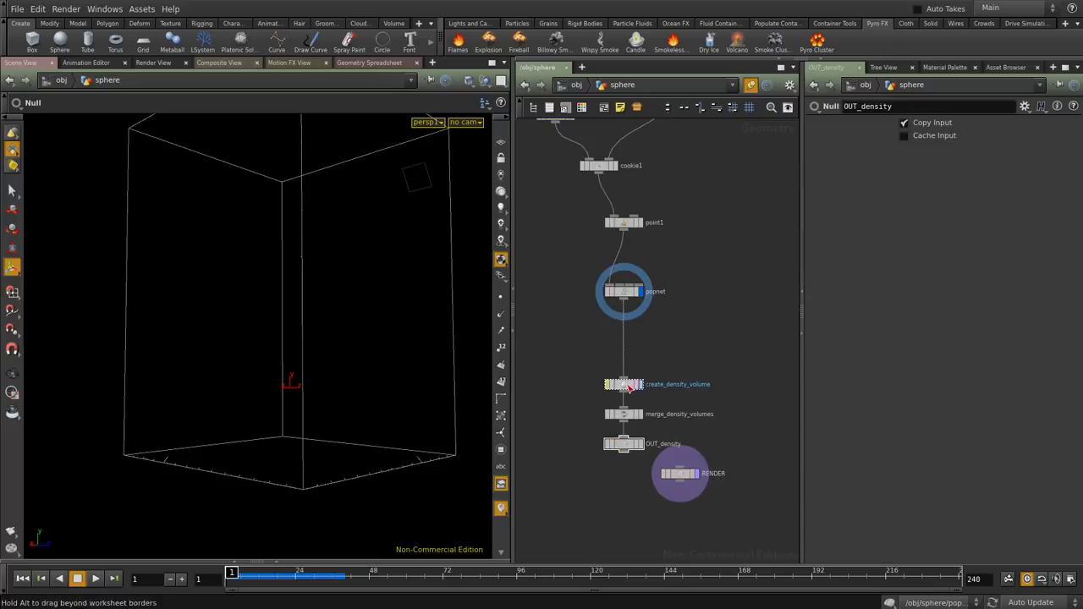
Set create_density_volume's scalar volume method to Stamp Points and return to the obj level
click(626, 385)
click(951, 142)
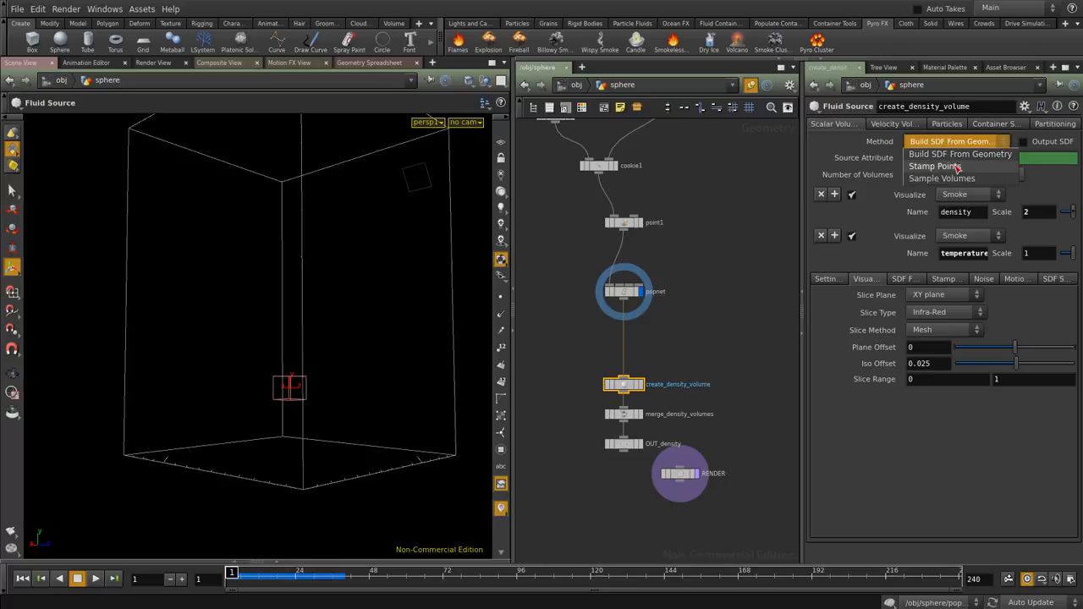
click(956, 167)
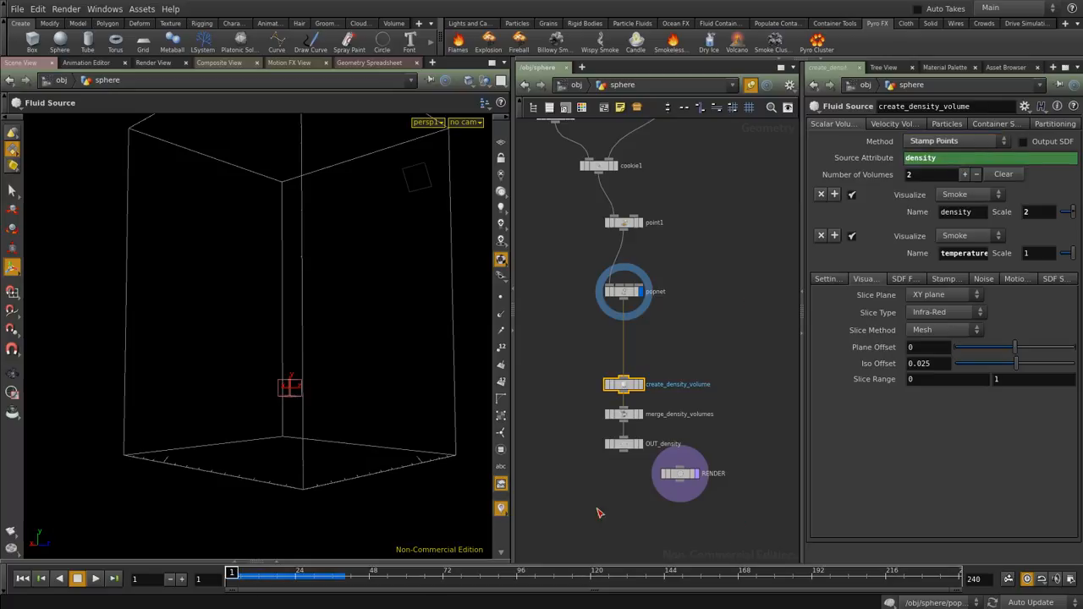
click(575, 84)
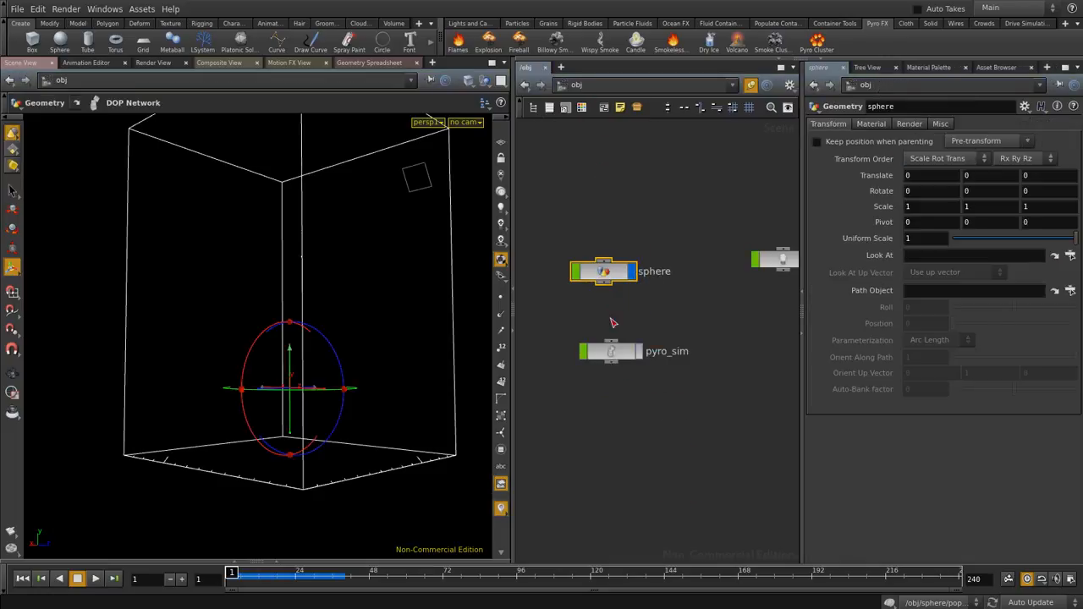
Select pyro_sim and run the simulation up to frame 35 to check the smoke burst
click(620, 355)
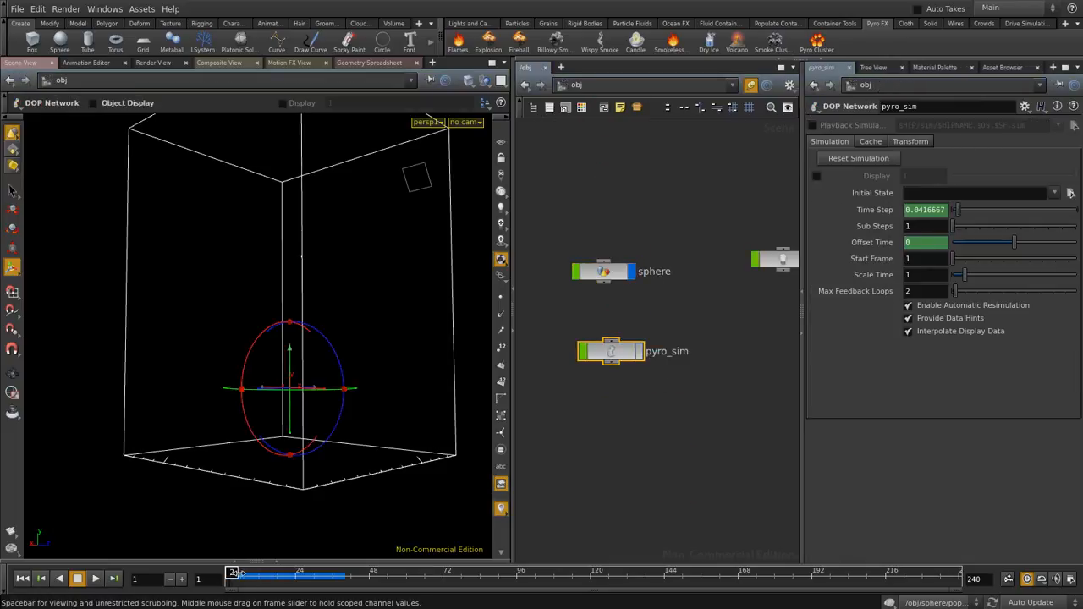
drag(233, 573, 261, 574)
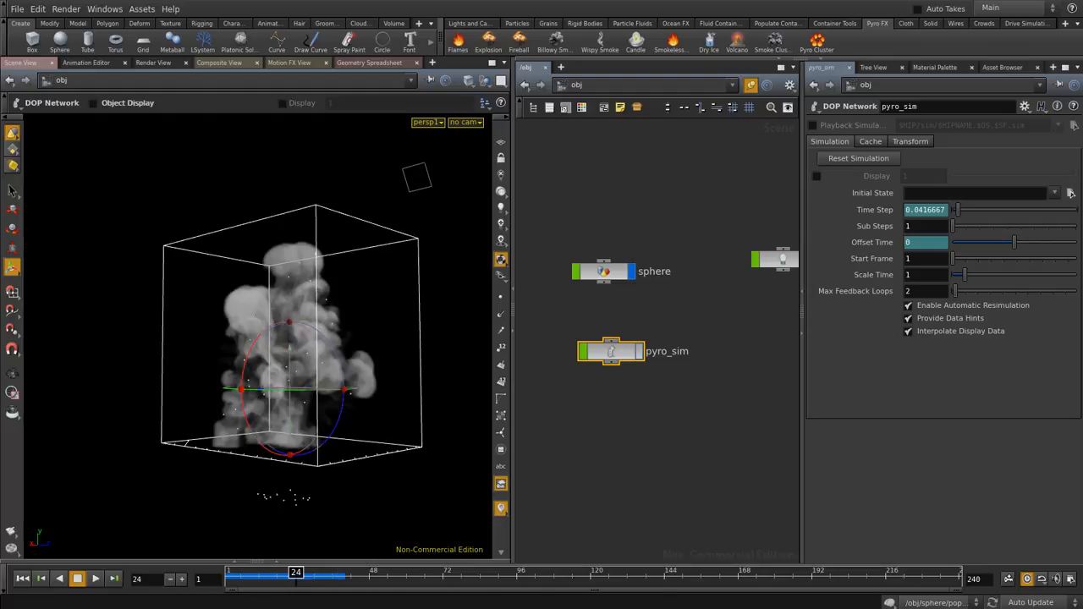
drag(295, 573, 315, 573)
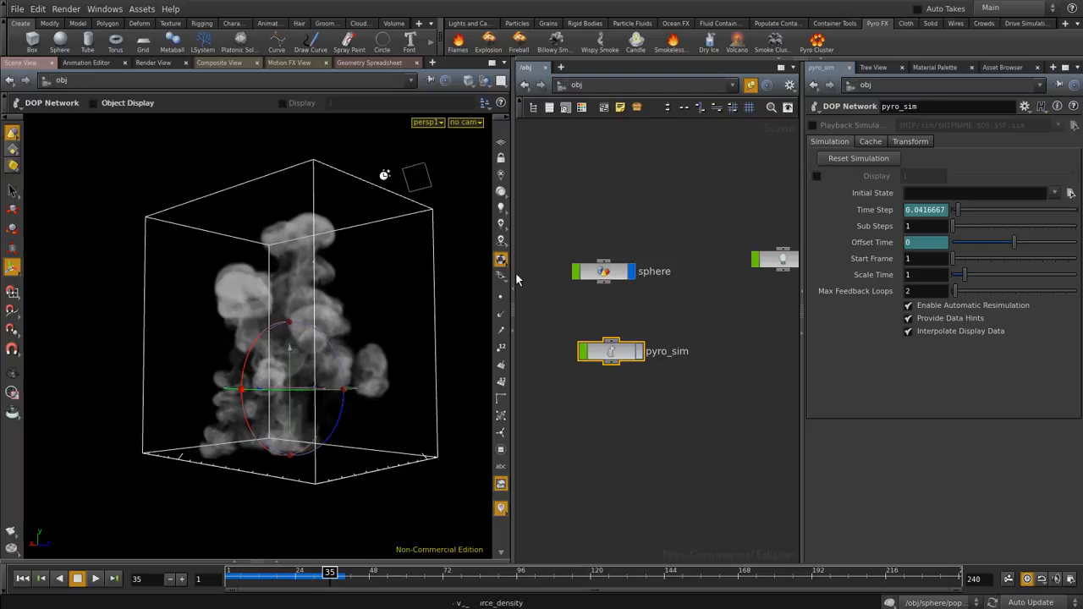
Inside the pyro_sim network, disconnect resize_container from pyrosolver1 and move it clear above the solver
double_click(611, 351)
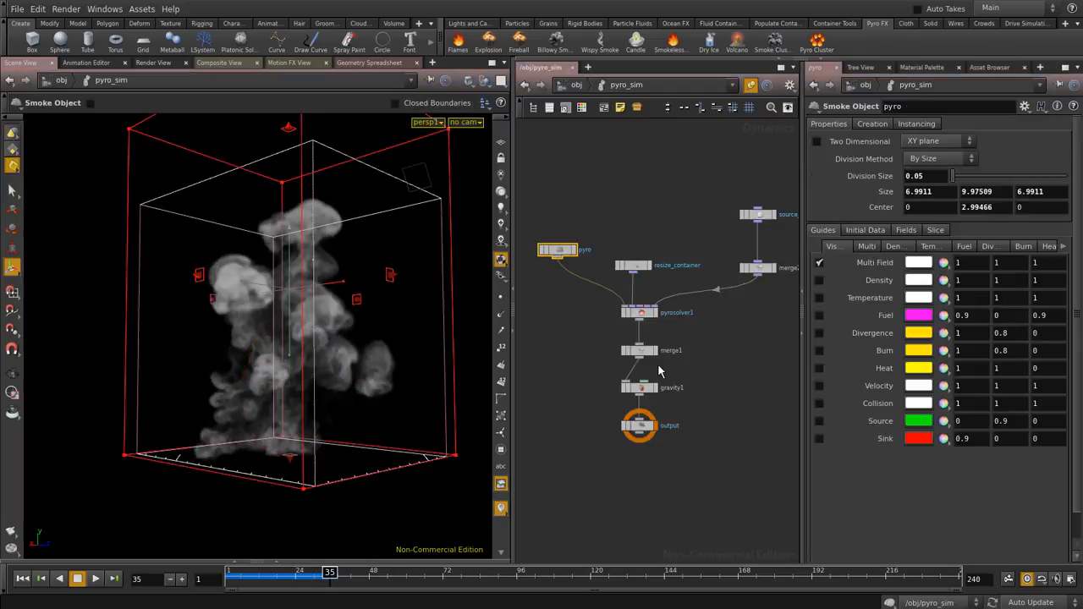
scroll(577, 322, up, 4)
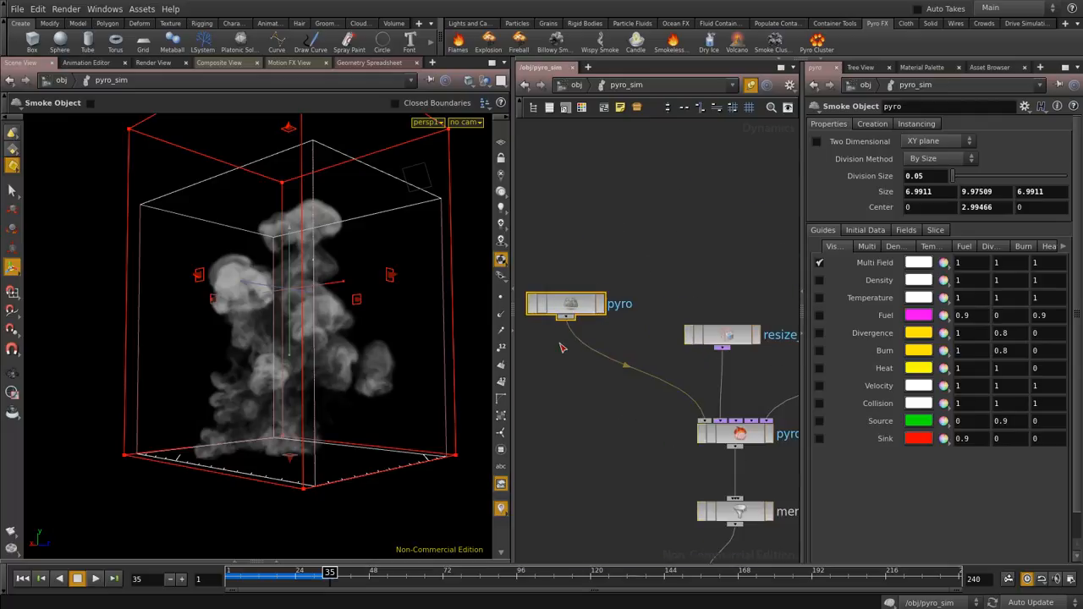
middle_drag(682, 222, 693, 244)
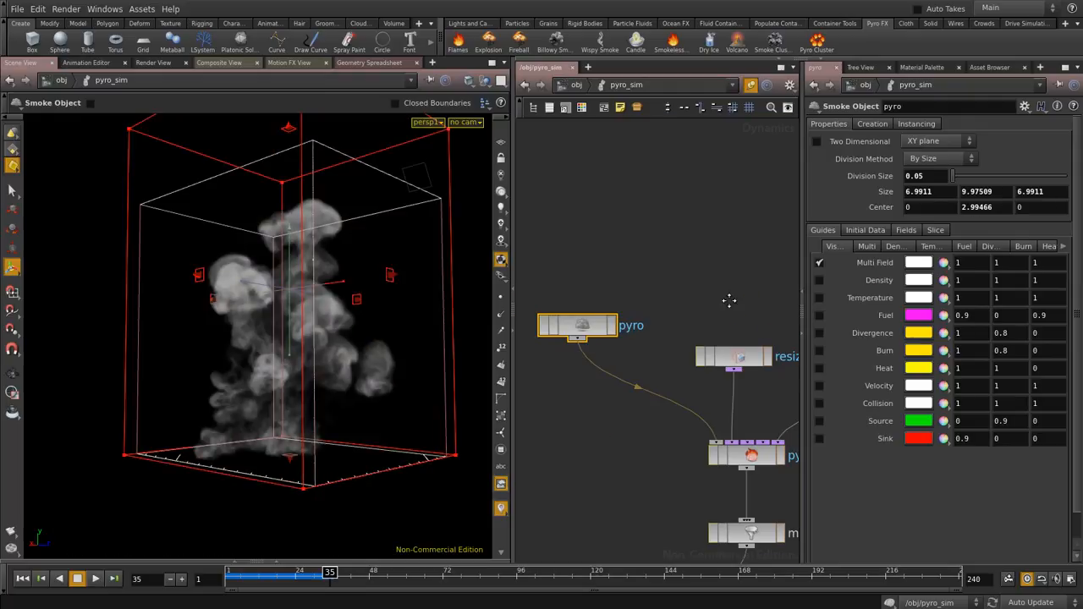
middle_drag(748, 313, 663, 269)
click(615, 315)
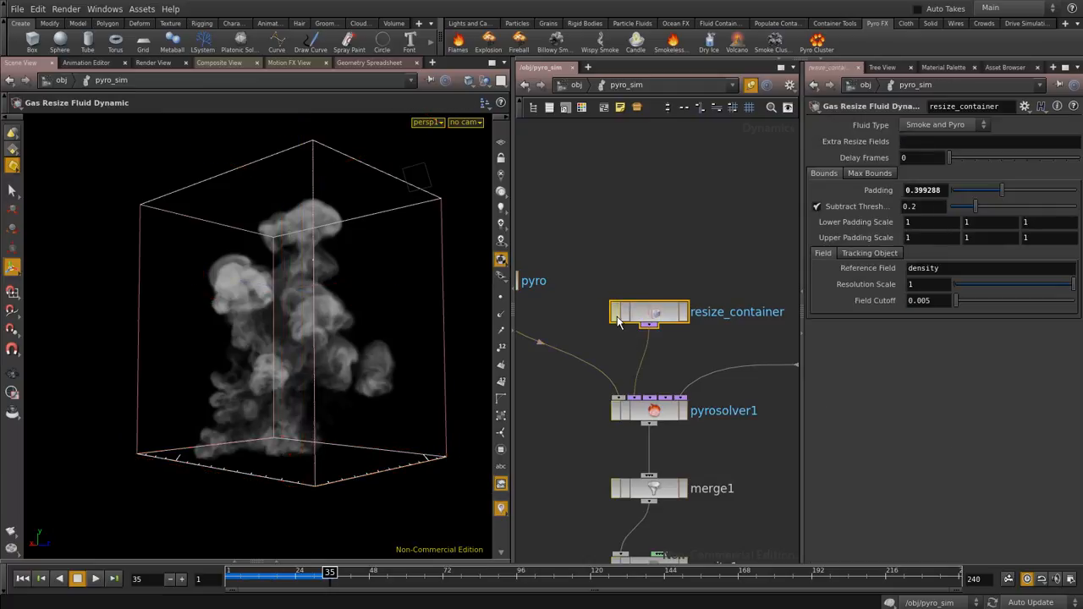
mouse_move(641, 314)
mouse_down()
mouse_move(597, 314)
mouse_move(670, 313)
mouse_move(629, 314)
mouse_up()
middle_drag(632, 257, 730, 300)
click(579, 325)
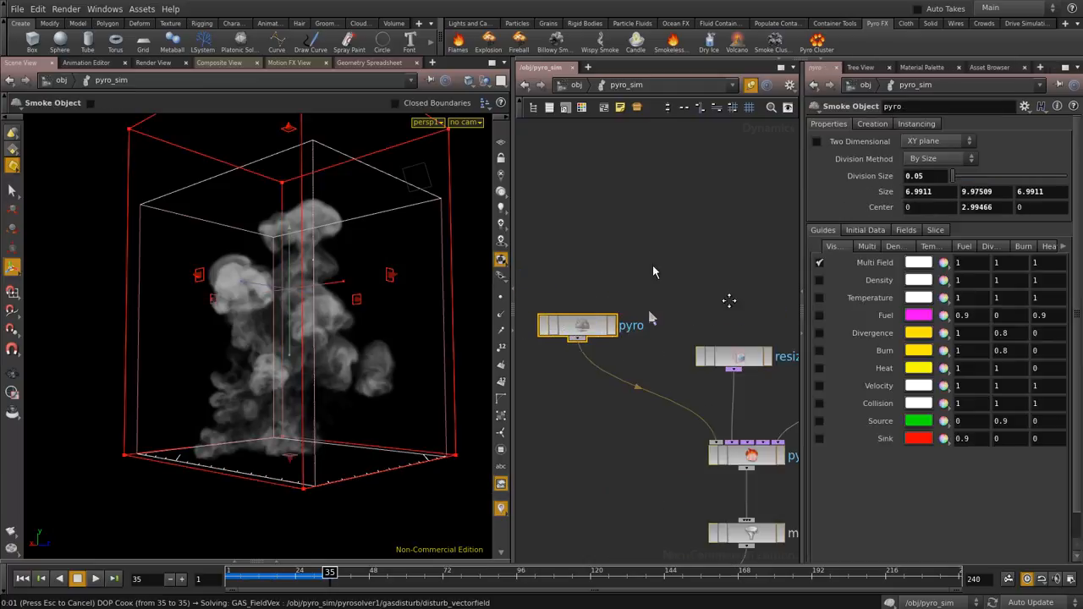
drag(637, 311, 649, 227)
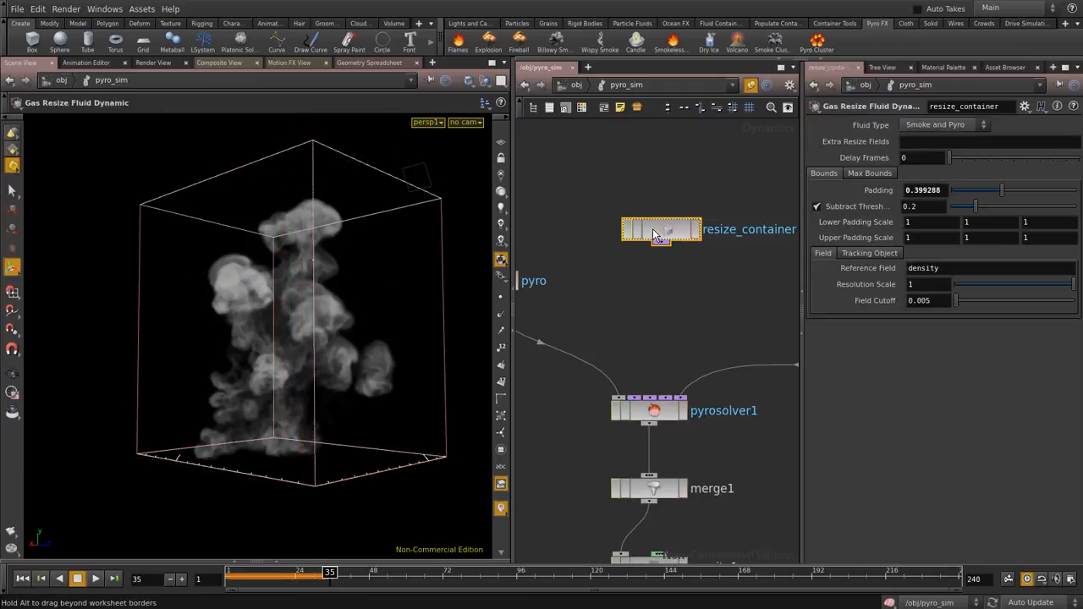
middle_drag(638, 307, 677, 311)
Rewind to frame 1 and set the pyro smoke object's container size to 8, 10, 8
click(286, 577)
click(169, 579)
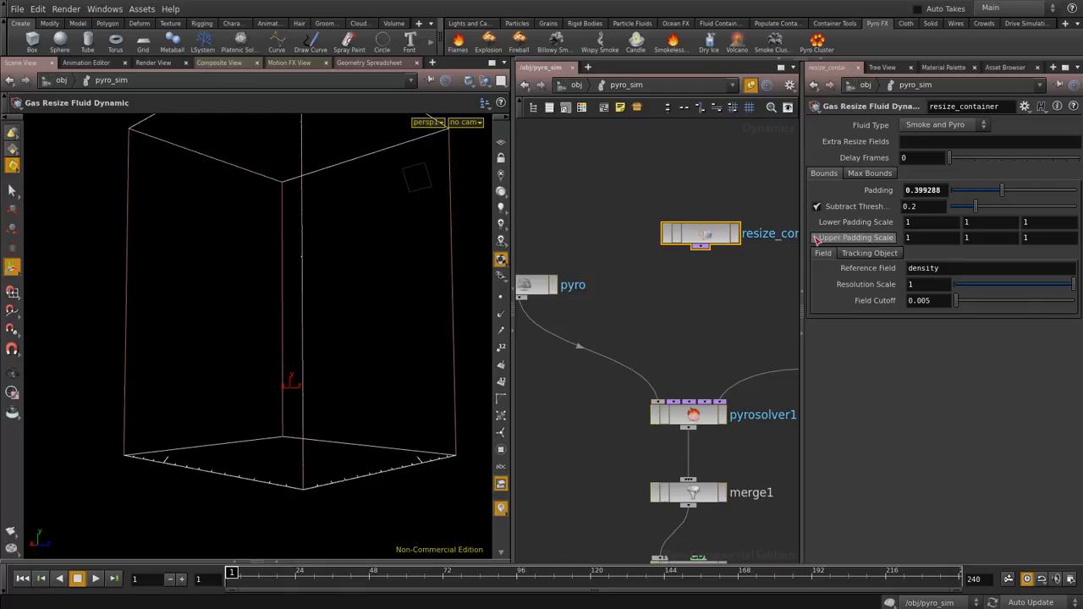
middle_drag(642, 292, 689, 296)
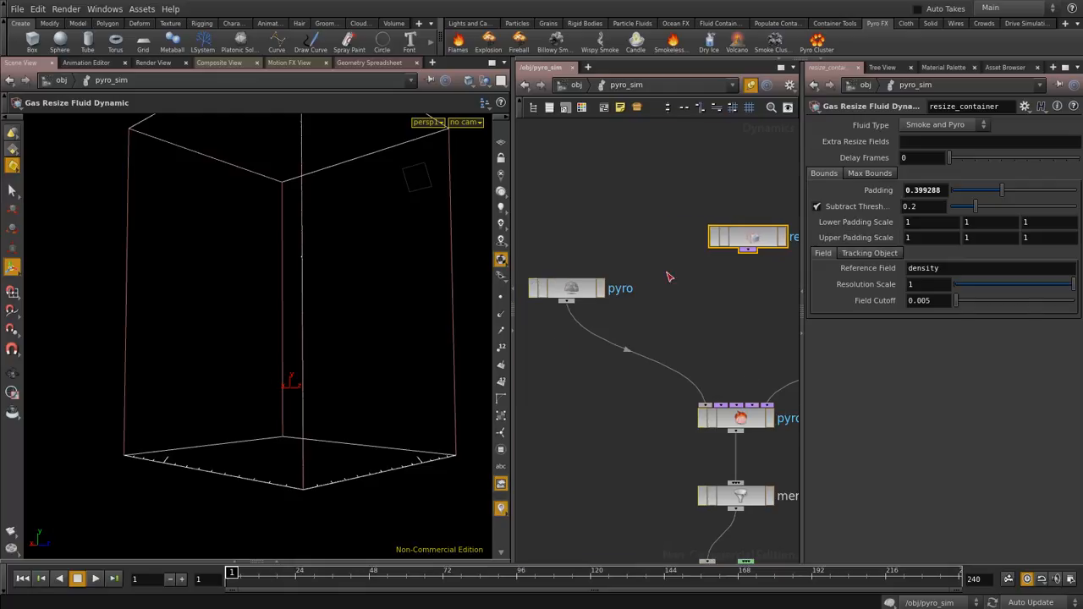
click(566, 287)
double_click(977, 191)
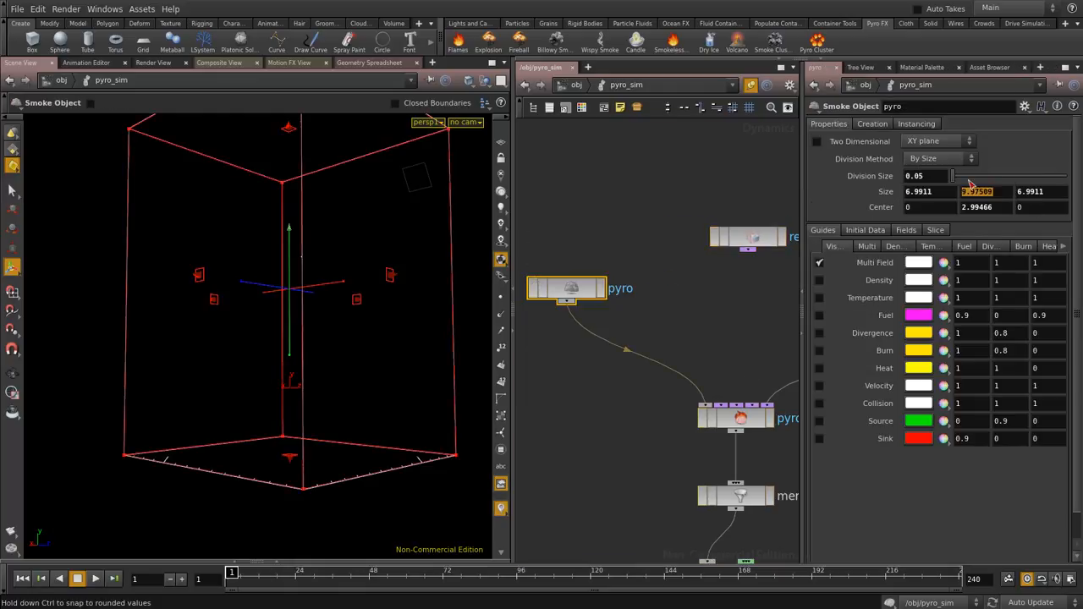
text(10)
key(Tab)
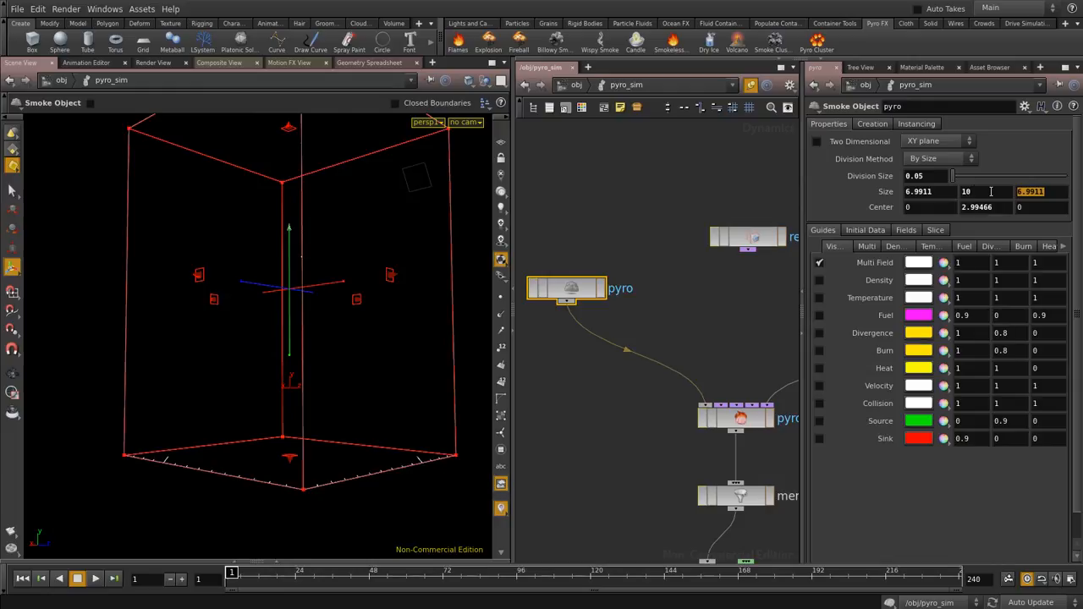
text(8)
click(939, 196)
key(Return)
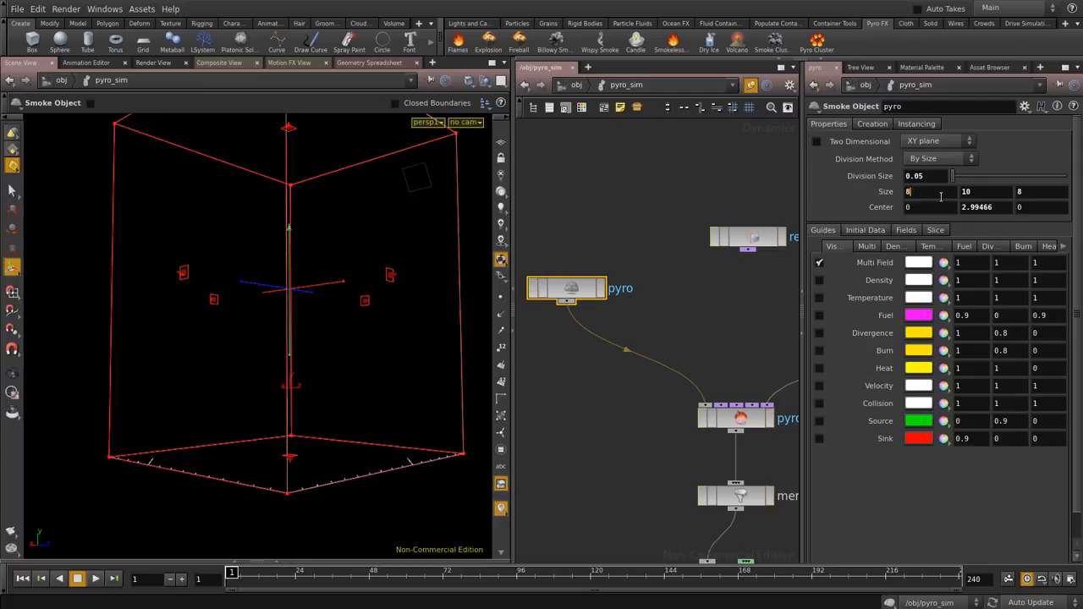
Set the Y center of the pyro smoke container to 1
click(985, 207)
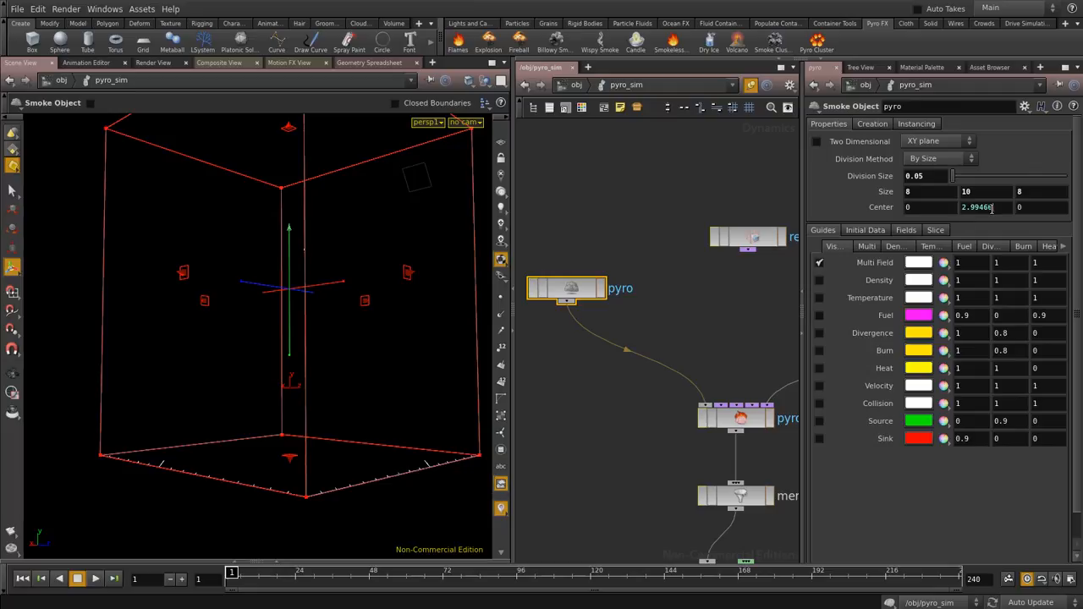
text(4)
key(Return)
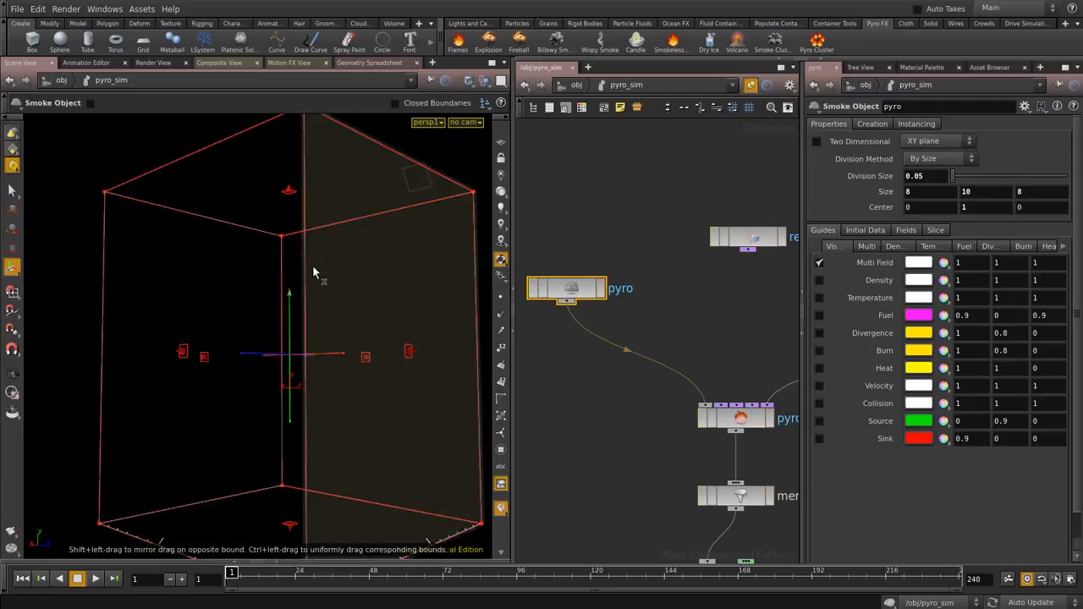
middle_drag(639, 217, 664, 220)
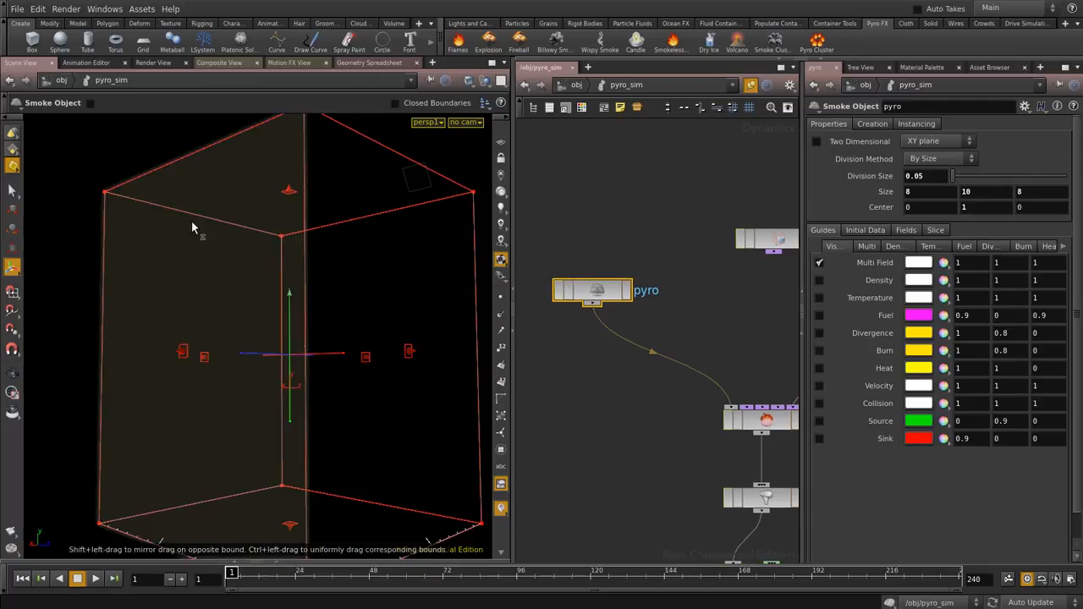
Run the simulation in the fixed-size container to about frame 11 and return to frame 1
click(95, 579)
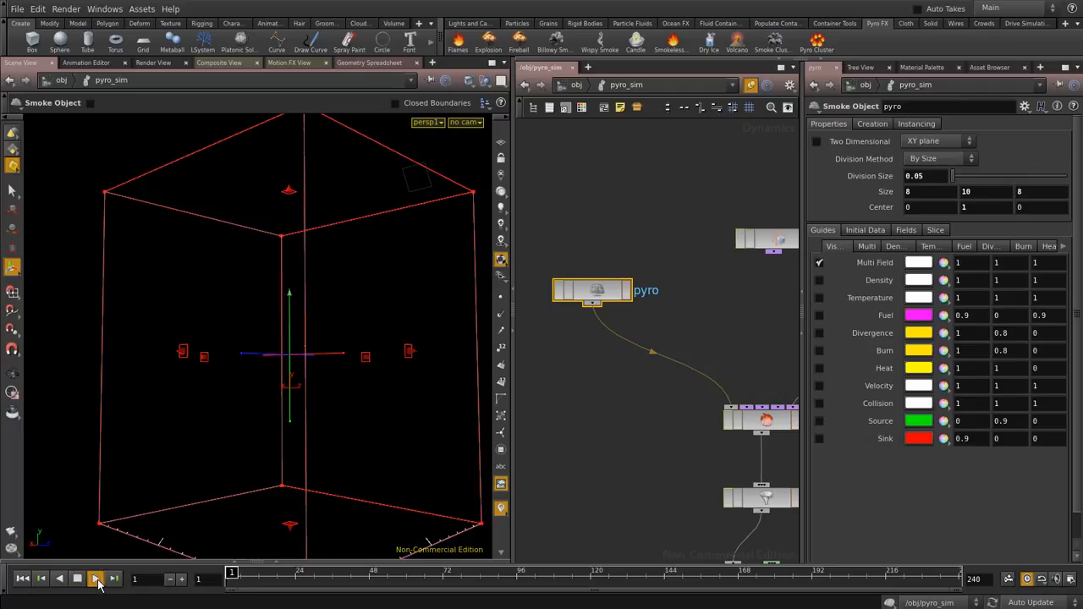
key(Escape)
key(Up)
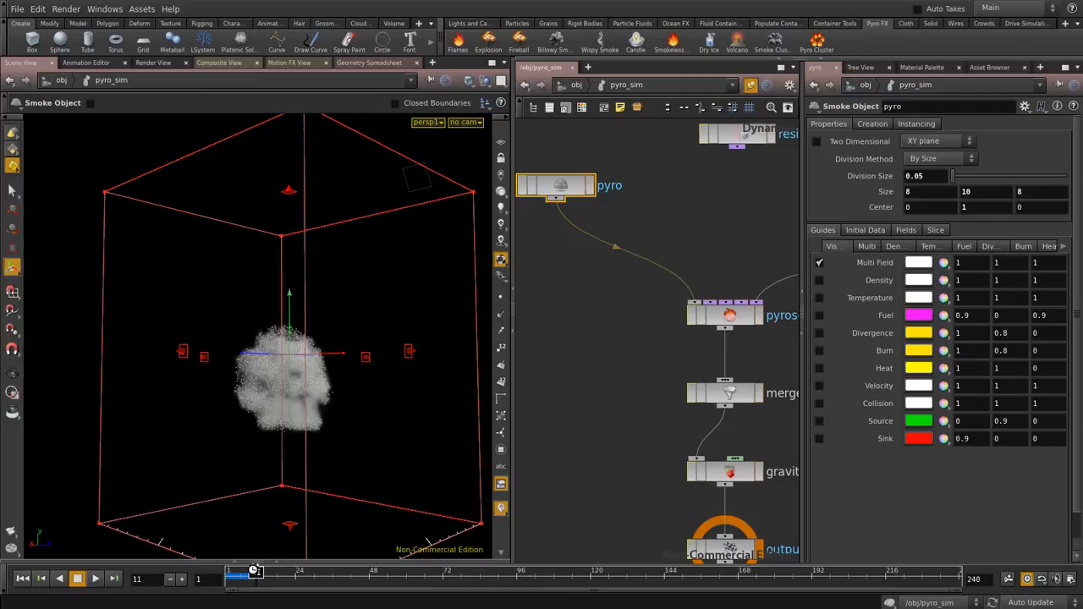
drag(254, 572, 226, 572)
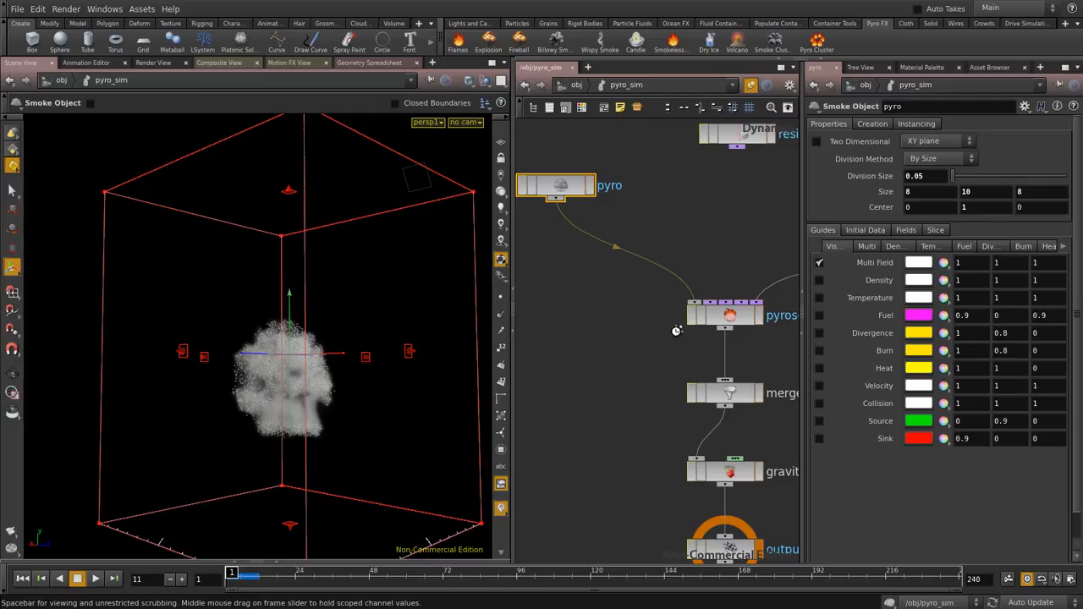
Set the pyro object's division size to 0.15 and play the simulation to frame 69
click(581, 184)
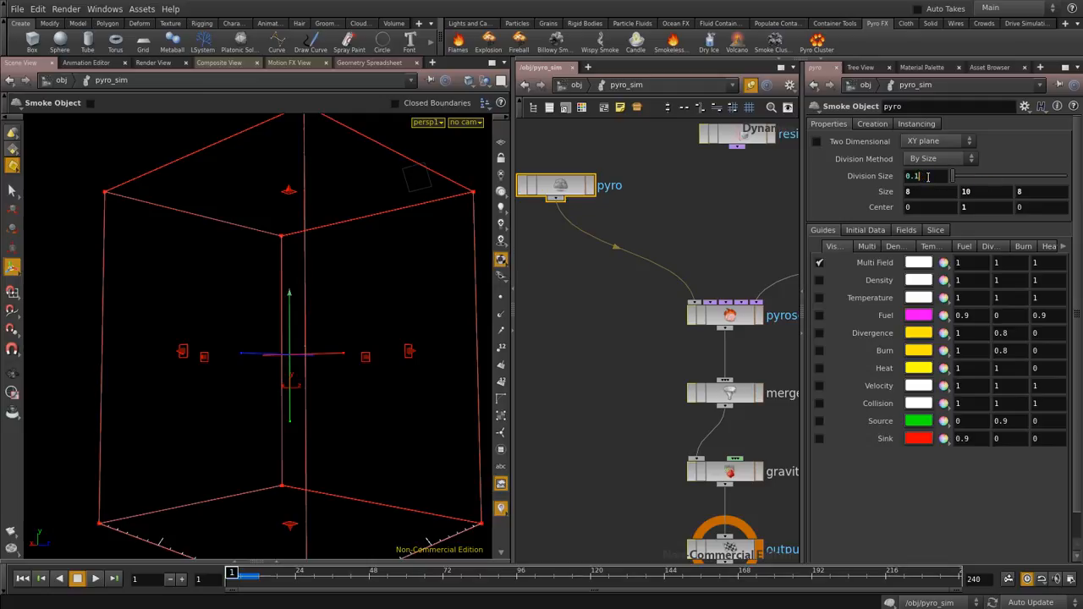
click(927, 176)
text(0.15)
key(Return)
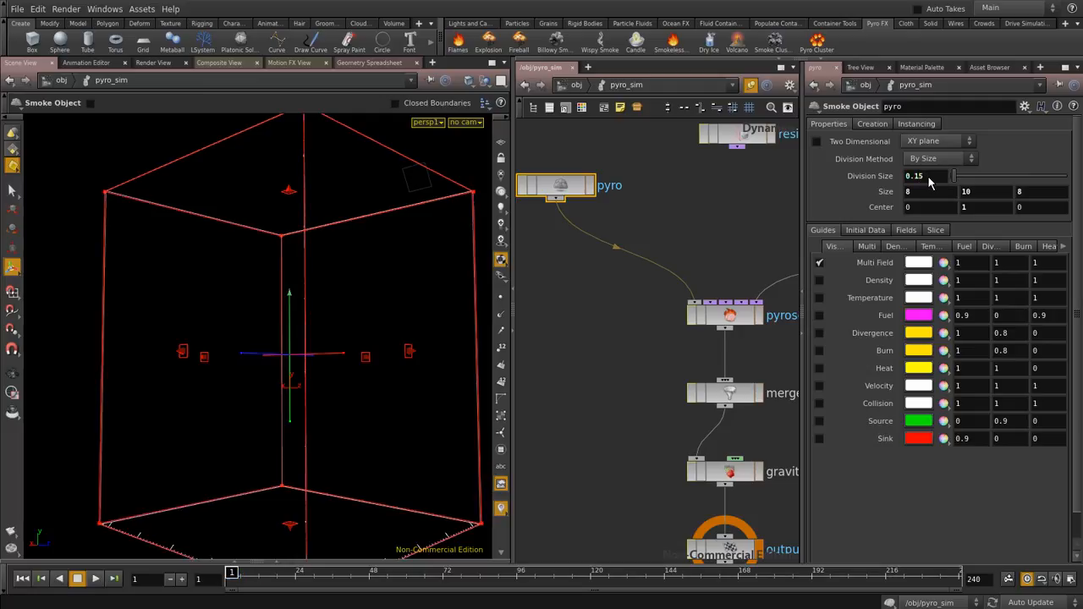
click(96, 580)
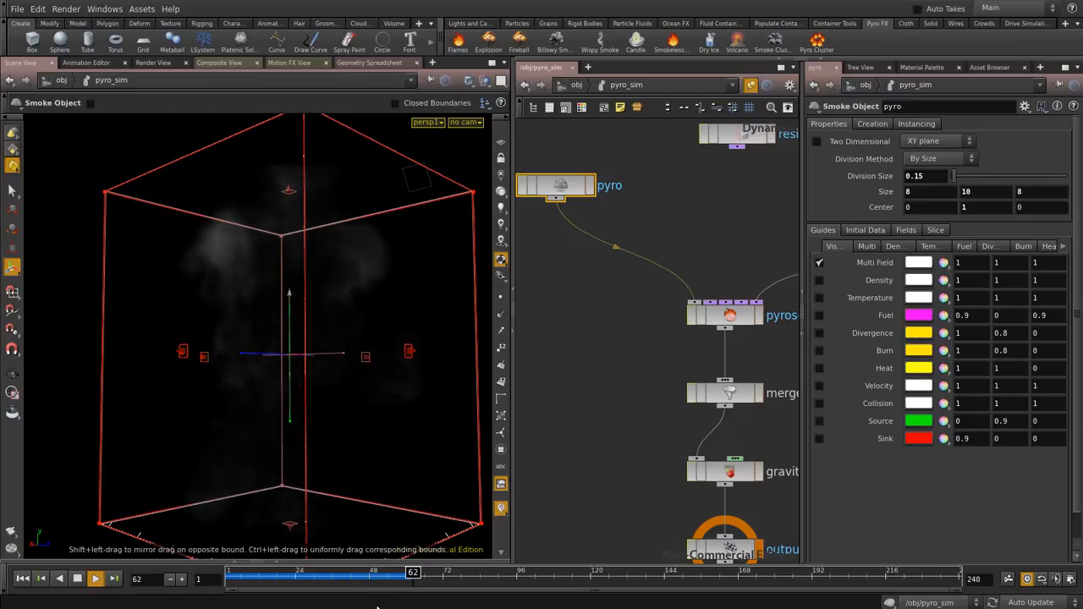
click(77, 578)
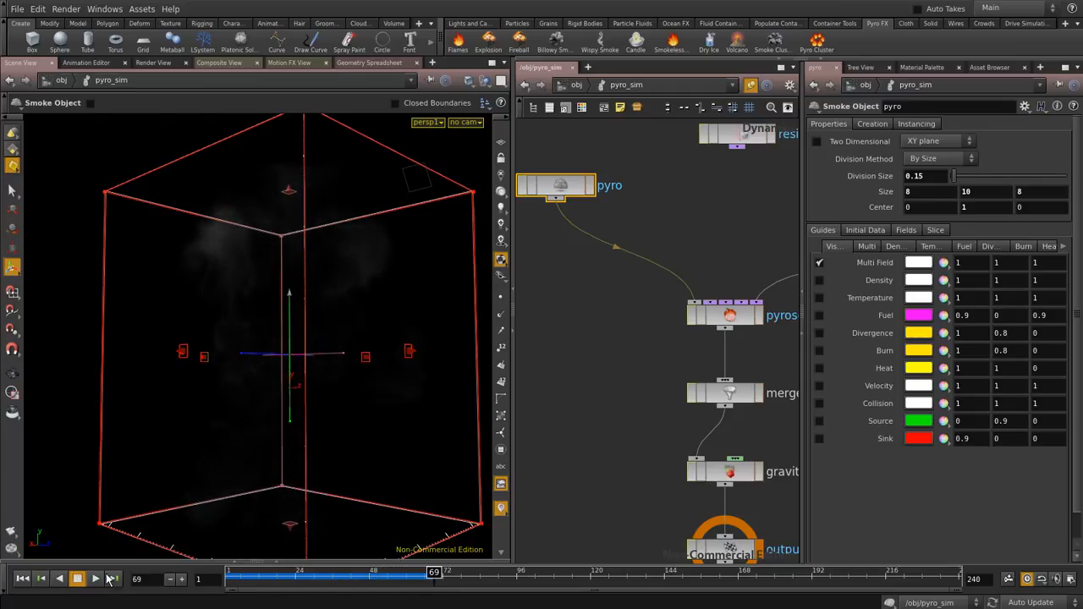
Set the timeline's end frame to 100 and resume playback of the simulation
double_click(978, 578)
key(Return)
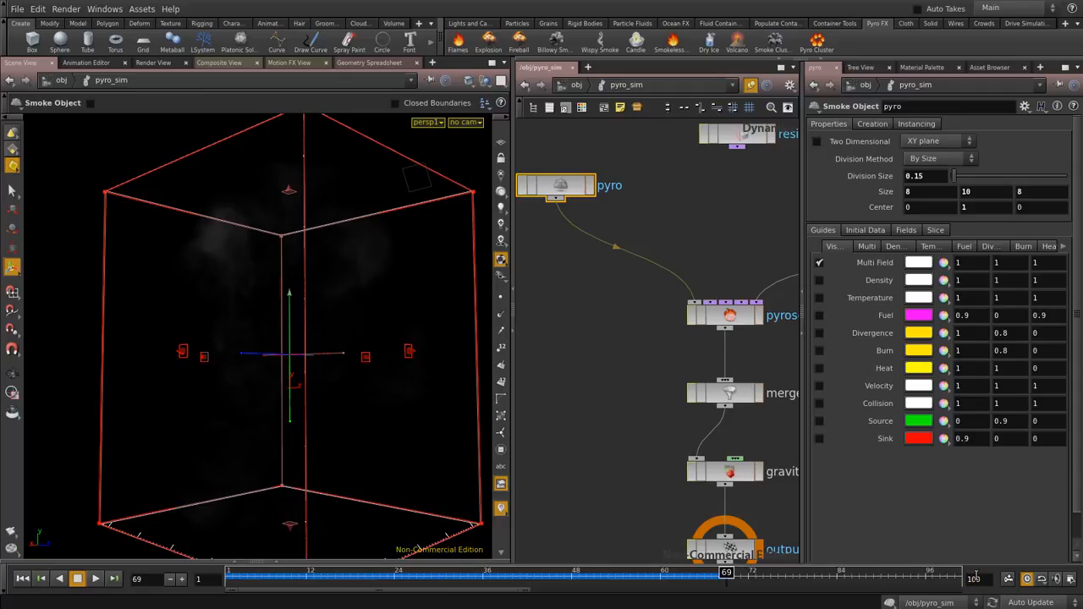
click(94, 578)
key(Escape)
Examine the playing smoke simulation and its container from several angles, then stop playback at frame 36
drag(334, 313, 346, 384)
key(Return)
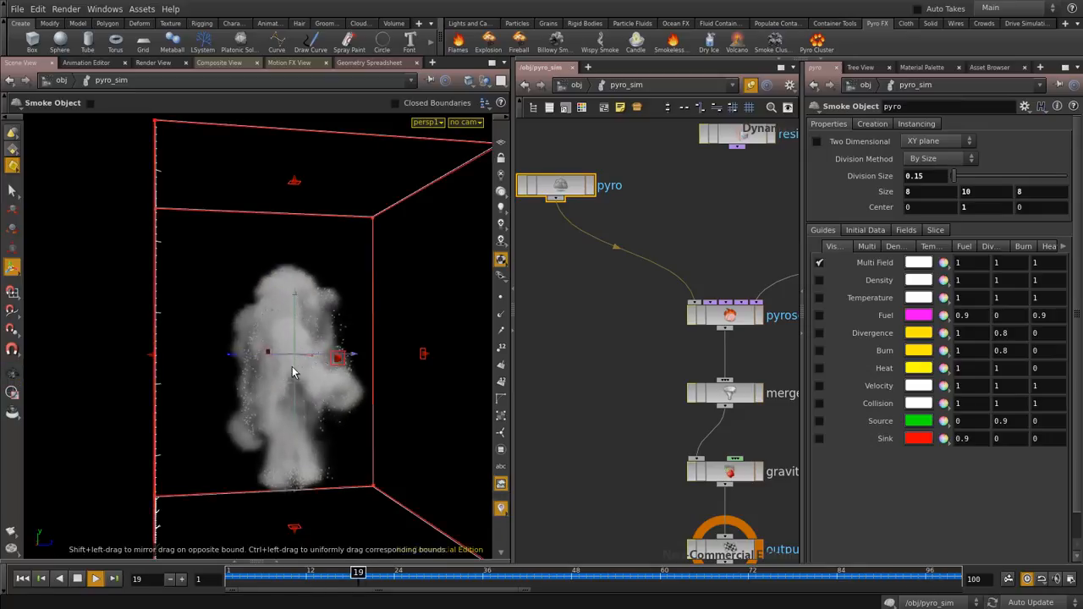
key(Escape)
drag(305, 387, 330, 369)
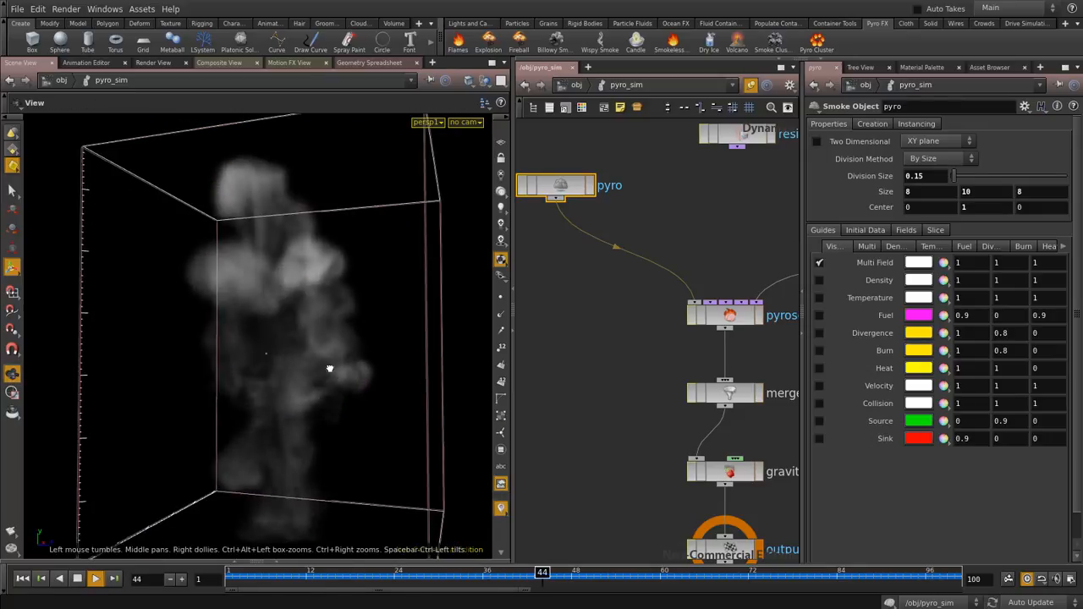
key(Return)
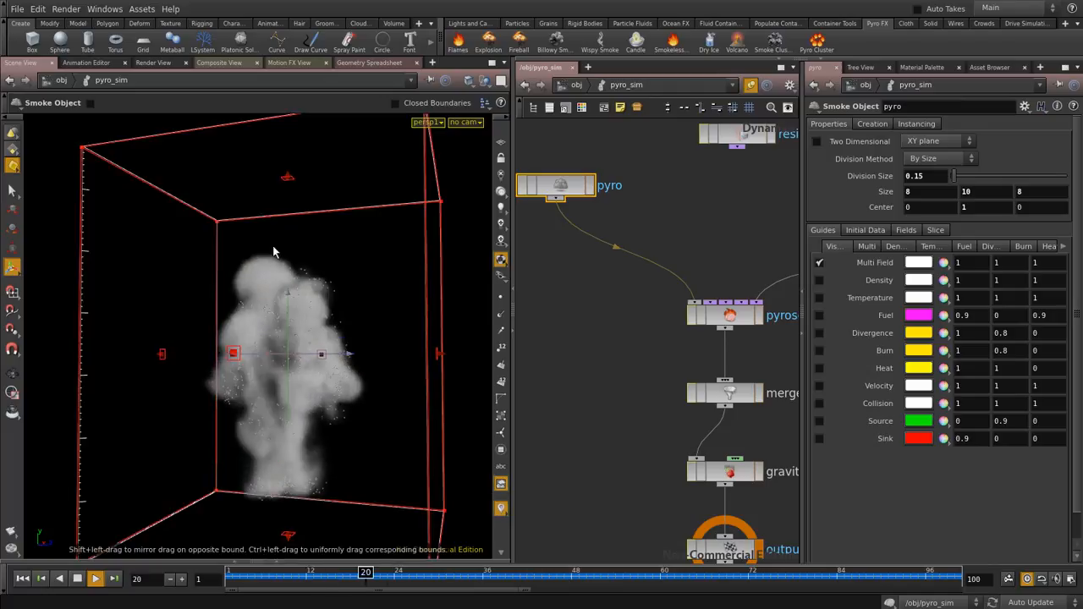
key(Escape)
alt+drag(314, 172, 251, 201)
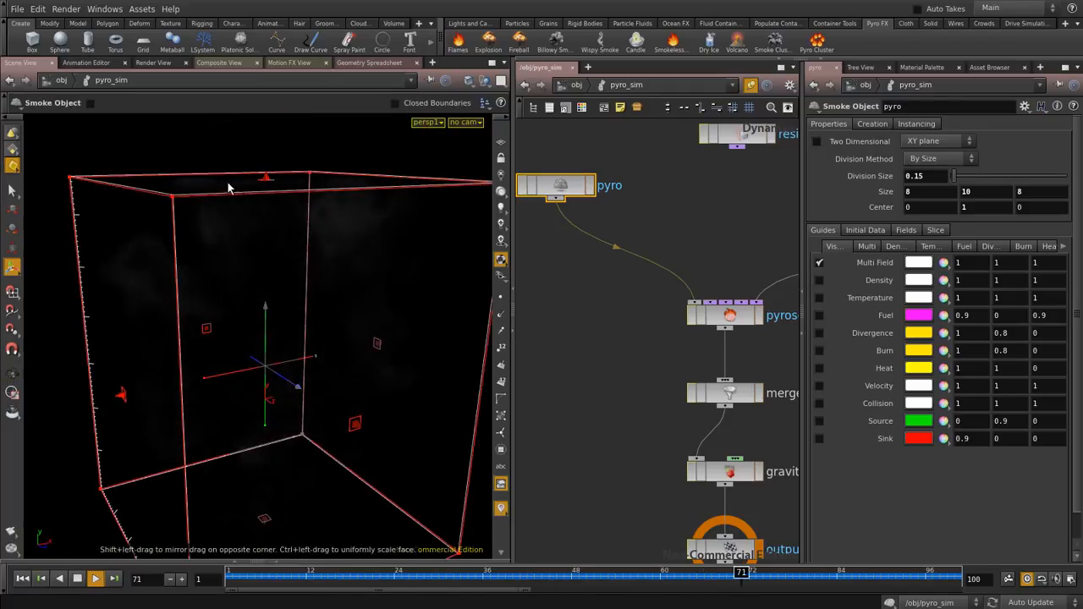
click(306, 187)
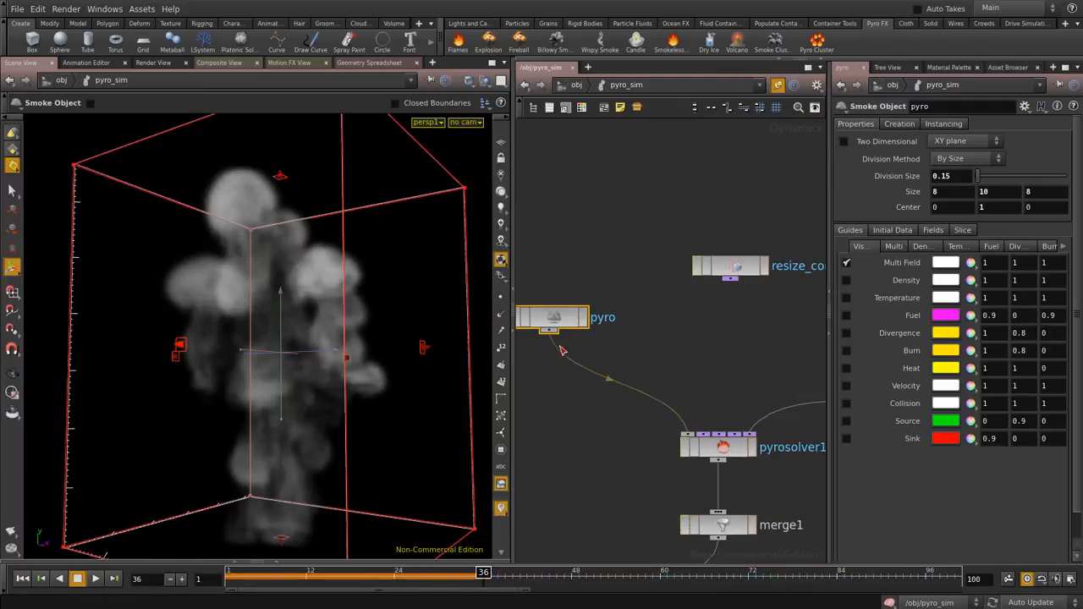
Widen the parameter area and enable Closed Boundaries on all sides in the pyro object's initial data
middle_drag(652, 343, 704, 285)
click(885, 230)
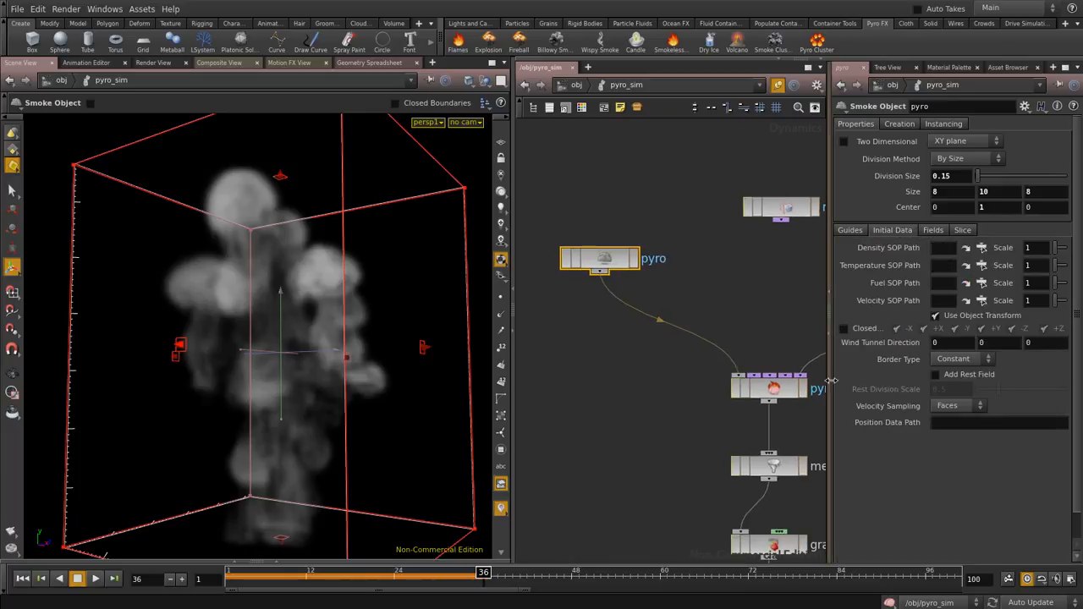
drag(829, 383, 694, 381)
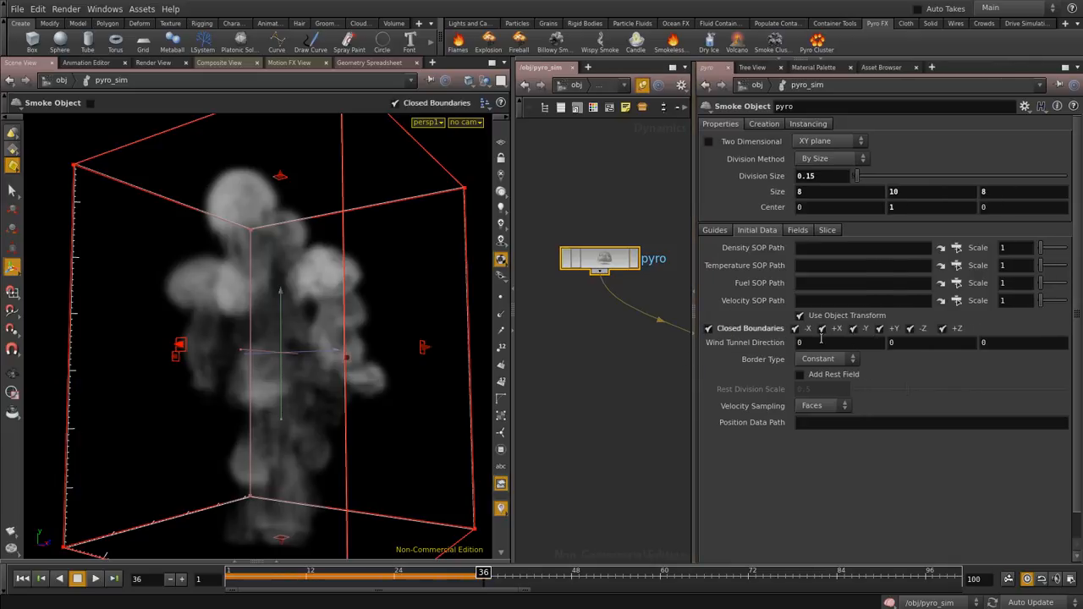
drag(693, 406, 678, 406)
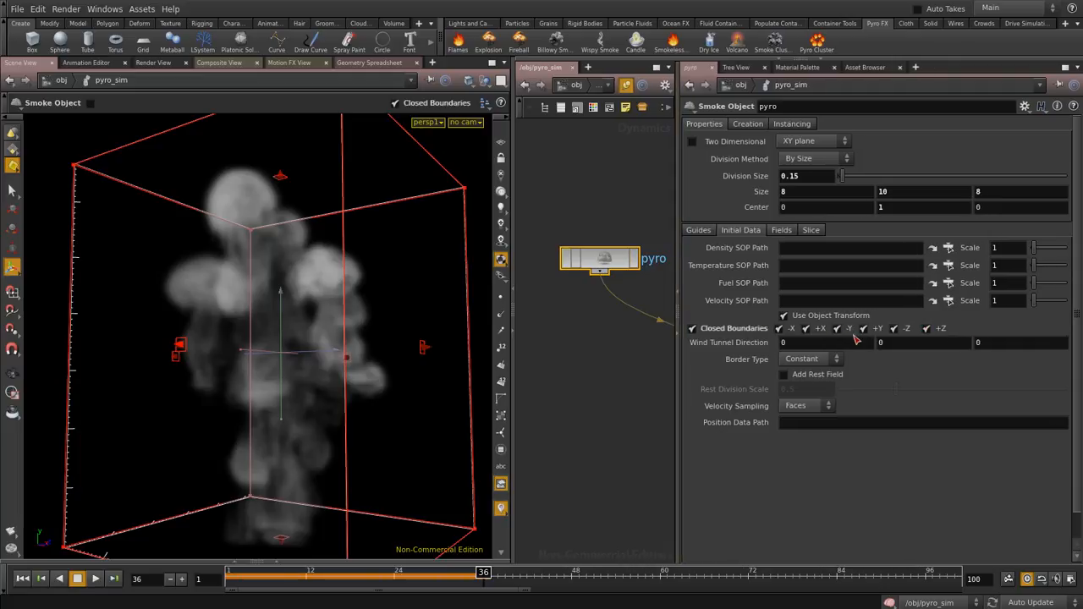
Replay the simulation from the first frame with Closed Boundaries off and scrub back through the earlier frames
click(22, 578)
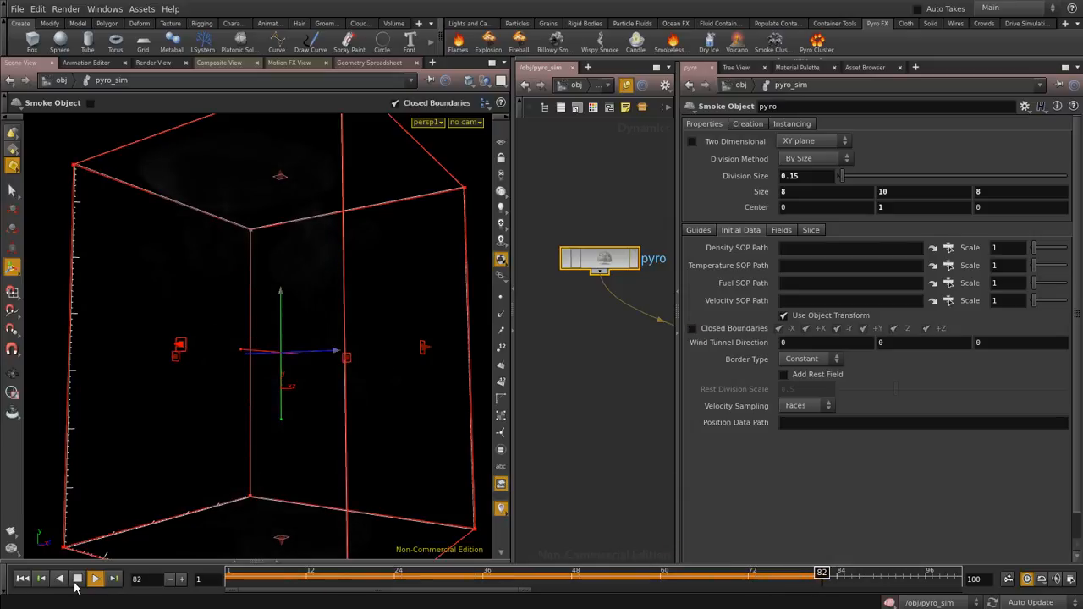
click(265, 572)
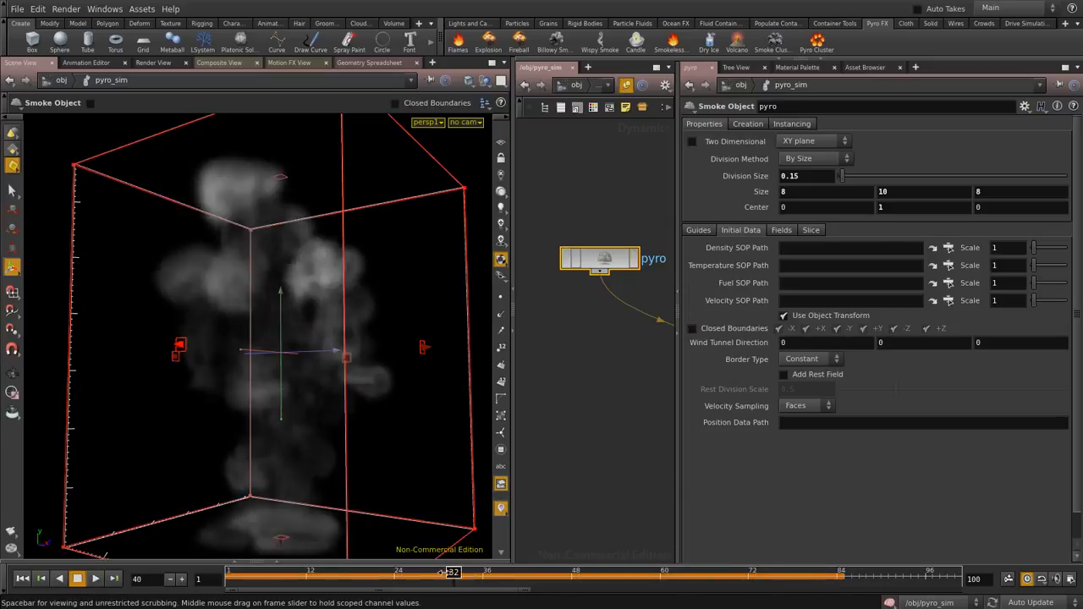
Scrub the timeline back to the first frame and narrow the parameter area to give the node network more room
mouse_move(265, 571)
mouse_down()
mouse_move(587, 586)
mouse_move(297, 583)
mouse_up()
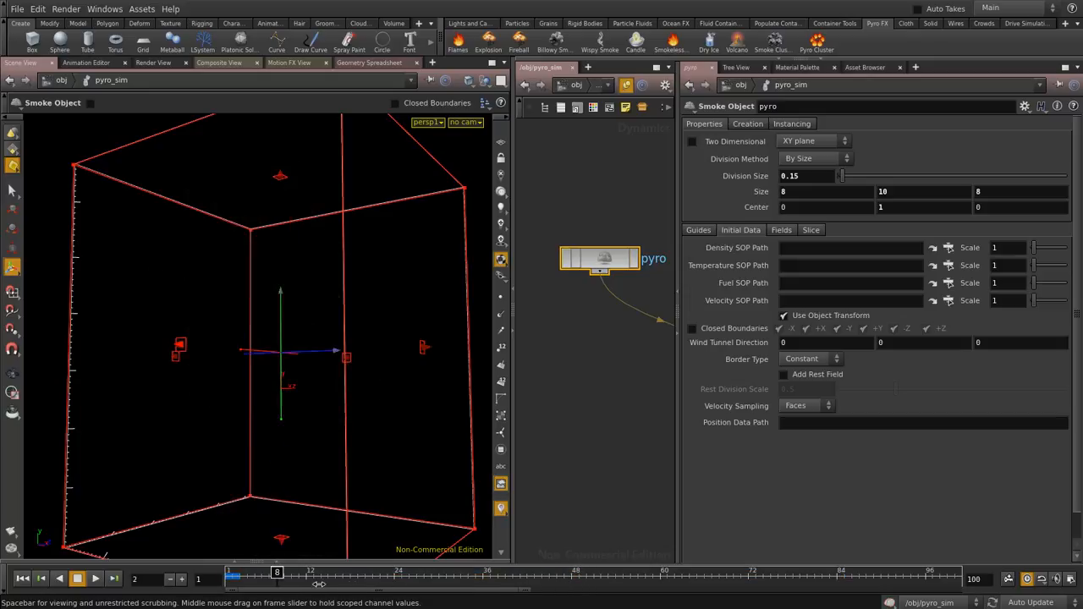
click(272, 578)
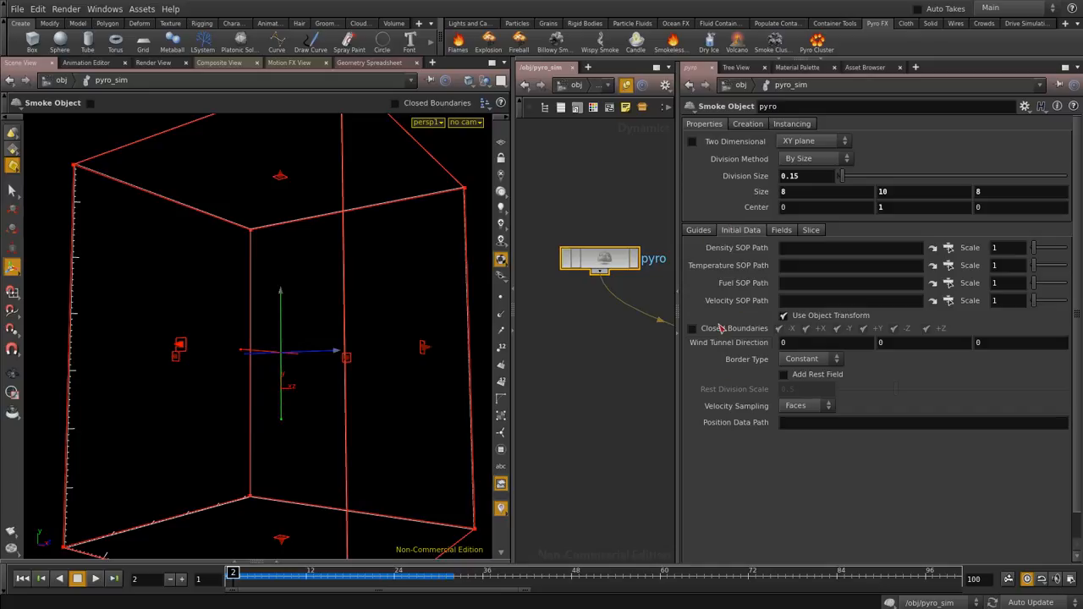
drag(677, 203, 797, 203)
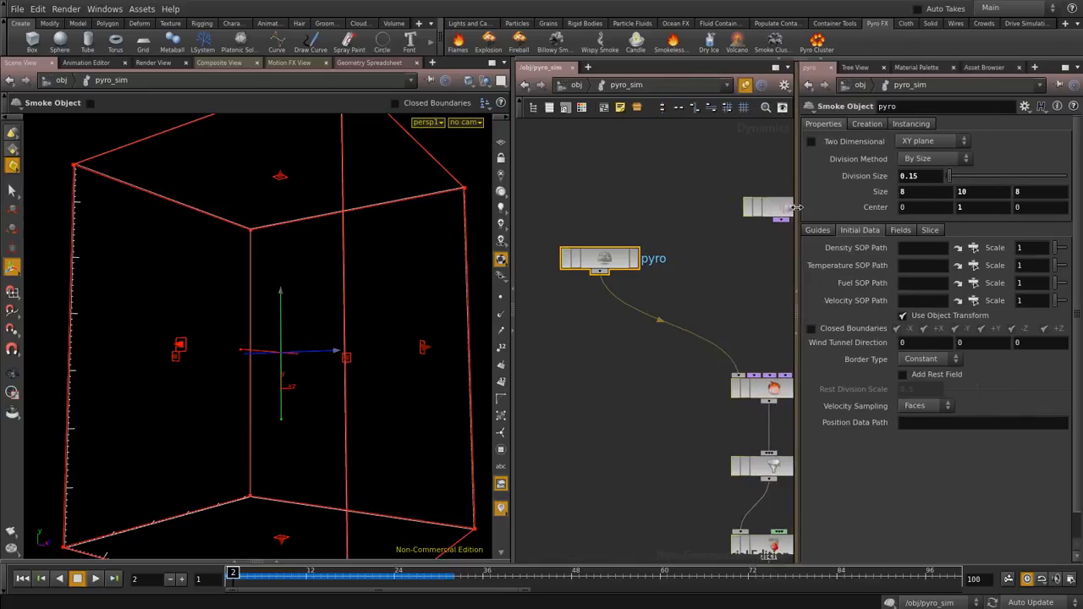
mouse_move(234, 573)
mouse_down()
mouse_move(469, 577)
mouse_move(231, 578)
mouse_up()
Inside the sphere object's network, add a Box node and place it apart from the existing sphere chain
click(576, 86)
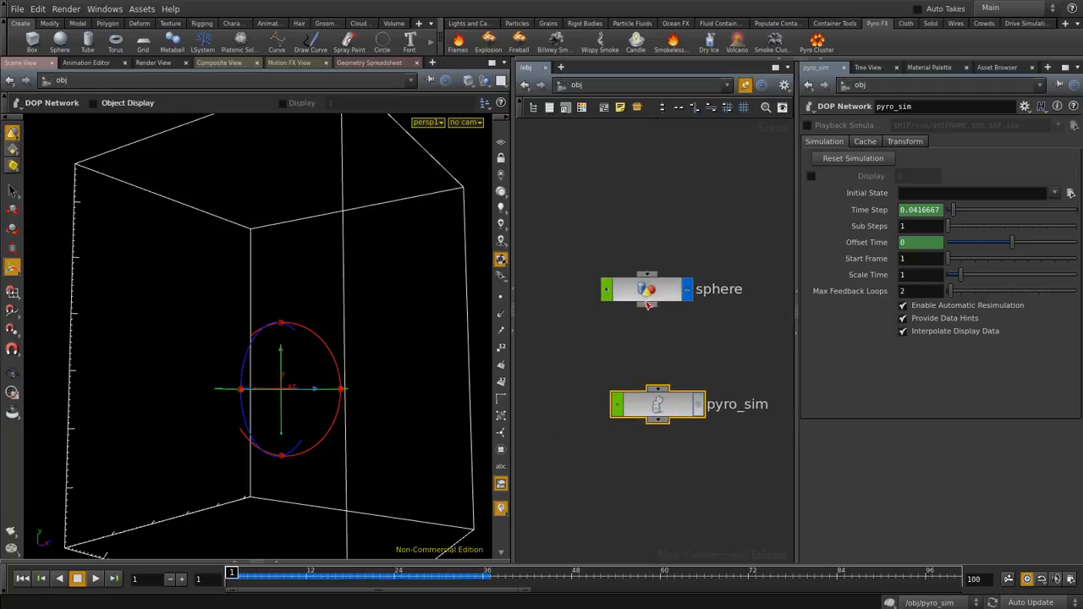
double_click(651, 289)
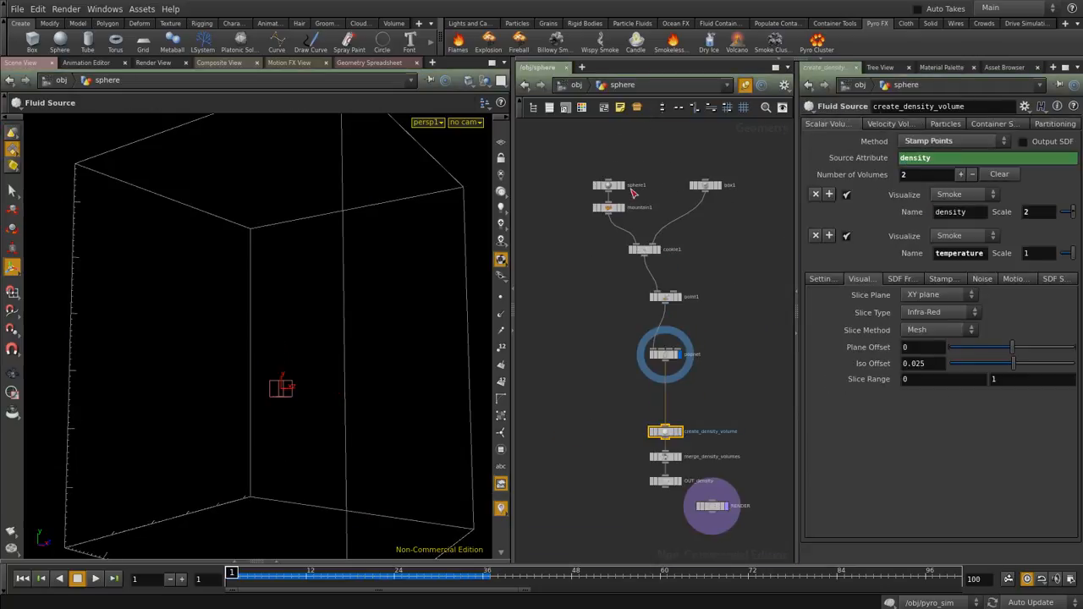
scroll(603, 291, up, 2)
scroll(651, 341, down, 2)
key(Tab)
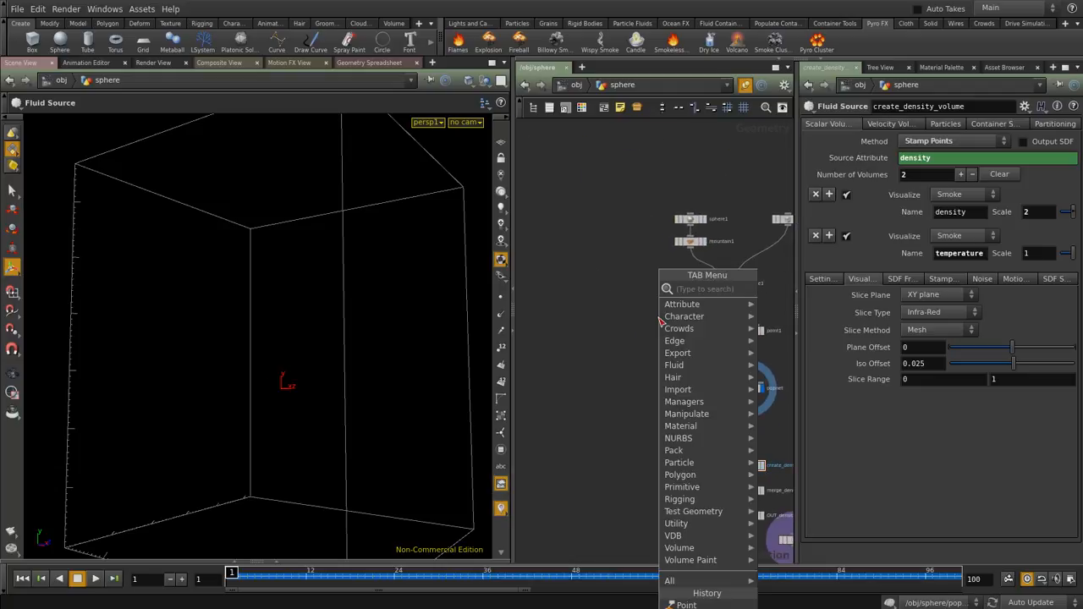
text(box)
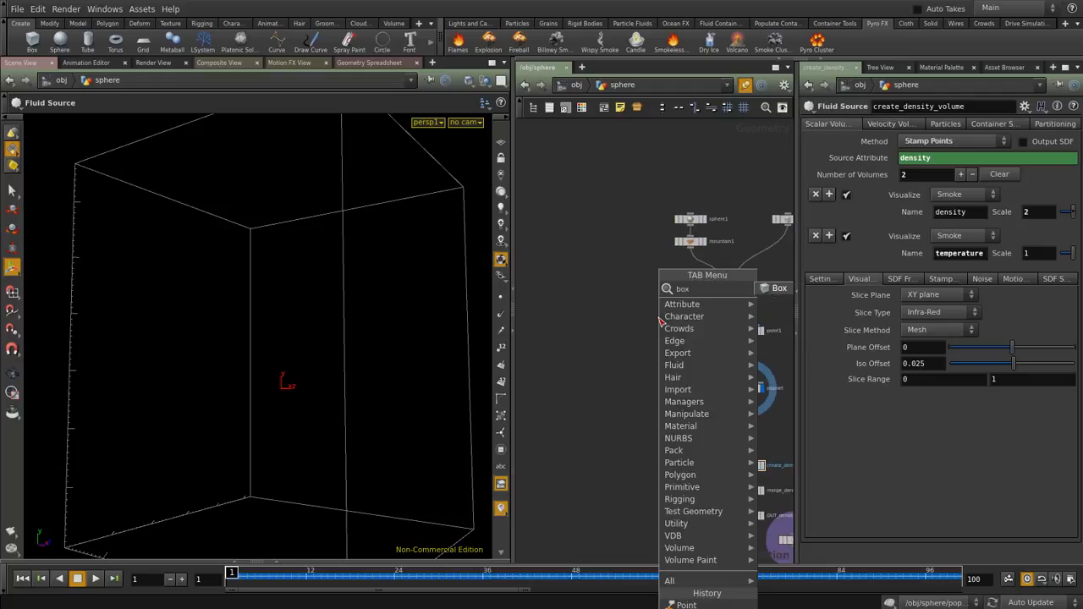
key(Return)
click(660, 317)
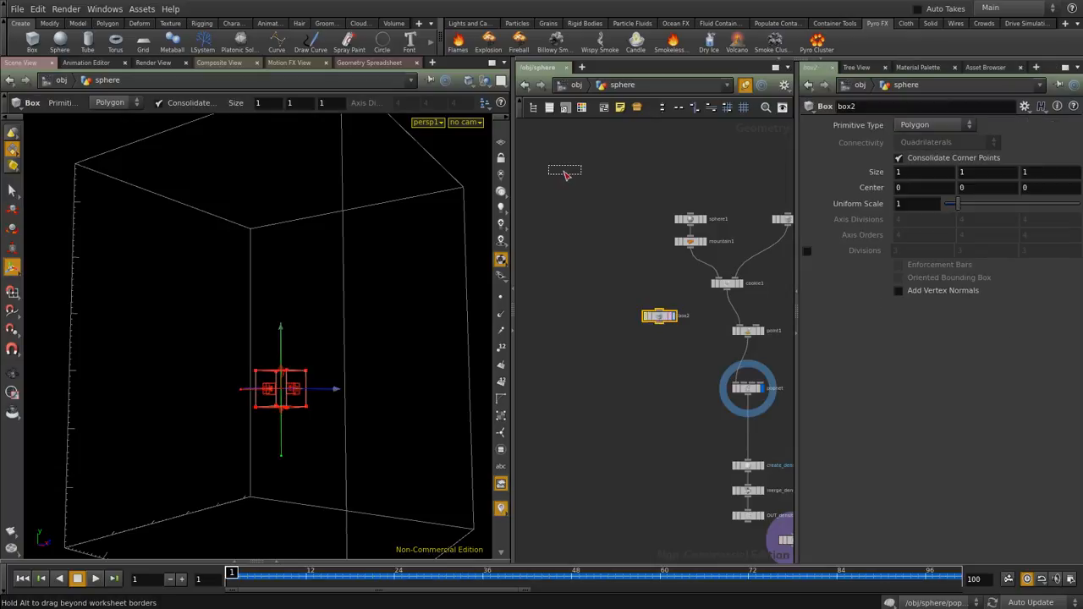
drag(661, 319, 575, 210)
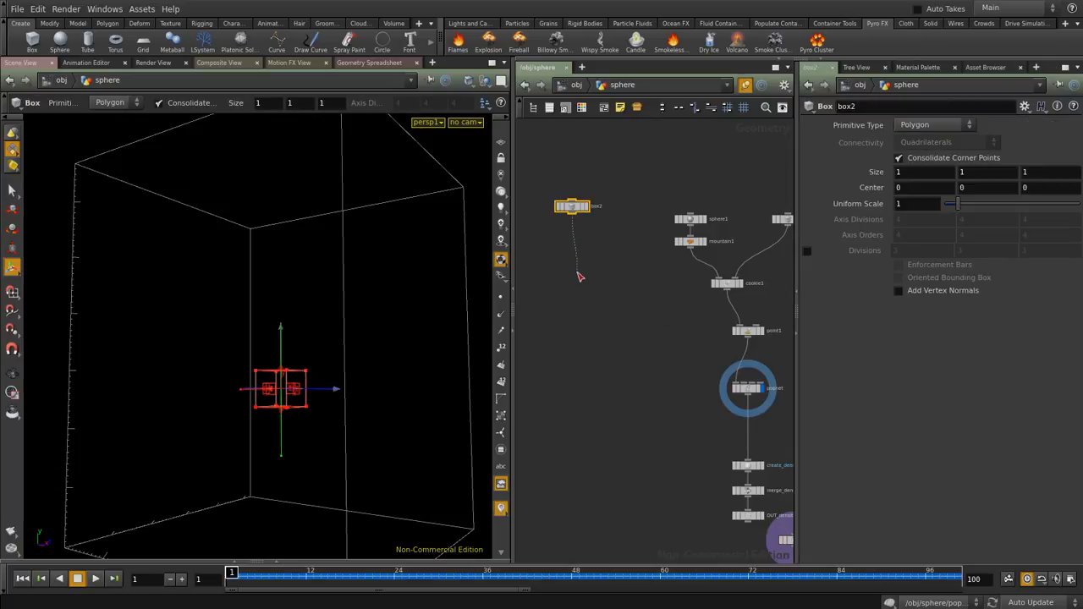
Append a Transform node to the new box and position it directly beneath
key(Tab)
text(tran)
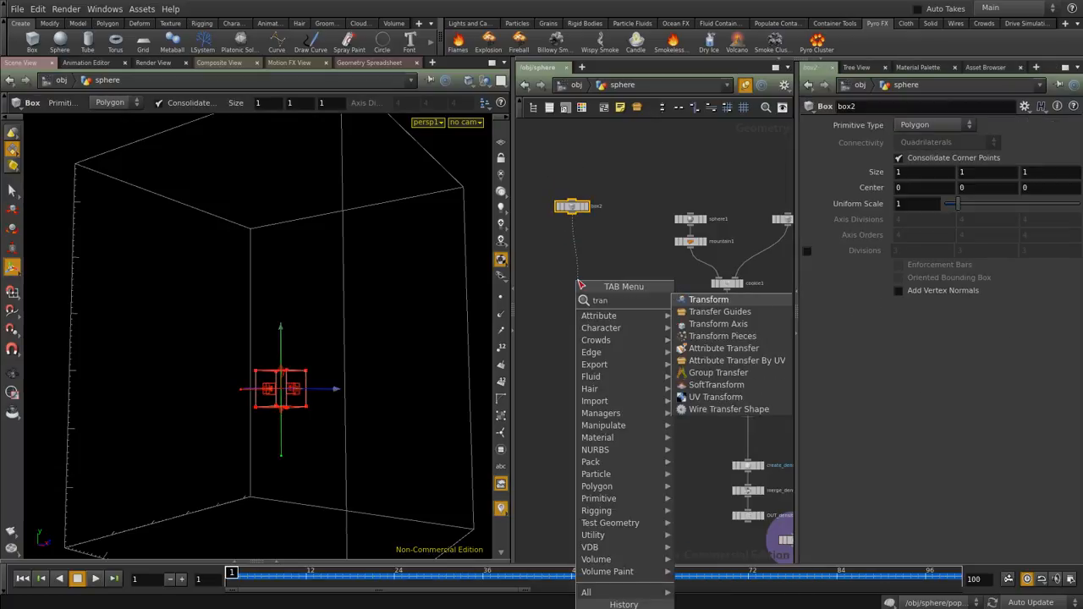
key(Return)
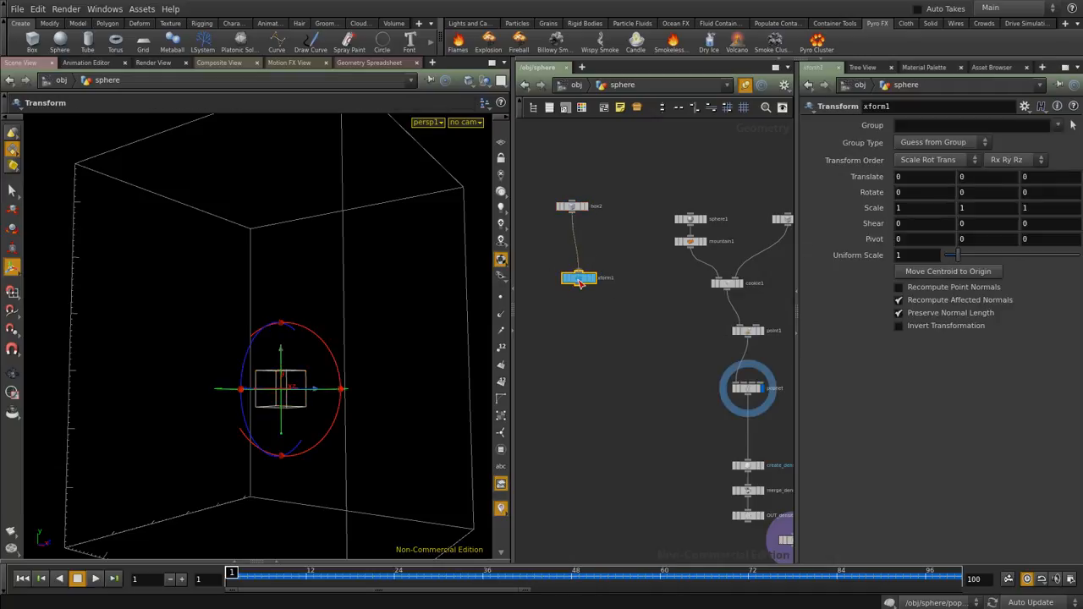
drag(591, 288, 573, 244)
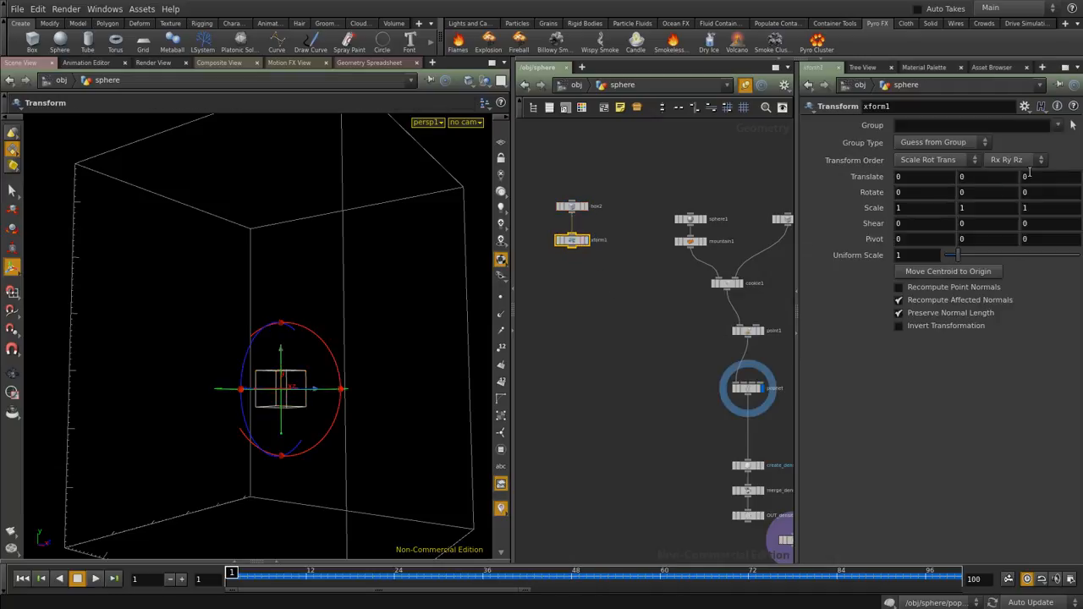
Scale the box with the Transform node to 2.7 in X, 0.4 in Y and 11.1 in Z
mouse_move(979, 206)
middle_down()
mouse_move(1011, 207)
mouse_move(903, 207)
mouse_move(998, 207)
middle_up()
mouse_move(918, 209)
middle_down()
mouse_move(862, 207)
mouse_move(905, 209)
middle_up()
middle_drag(1040, 208, 495, 214)
key(Escape)
drag(365, 262, 290, 295)
key(Return)
middle_drag(927, 206, 998, 206)
key(Escape)
drag(316, 293, 380, 280)
key(Return)
Move the flattened box above the smoke container by translating it -0.9 in X and 7.2 in Y
middle_drag(973, 176, 261, 180)
key(Escape)
drag(66, 223, 295, 236)
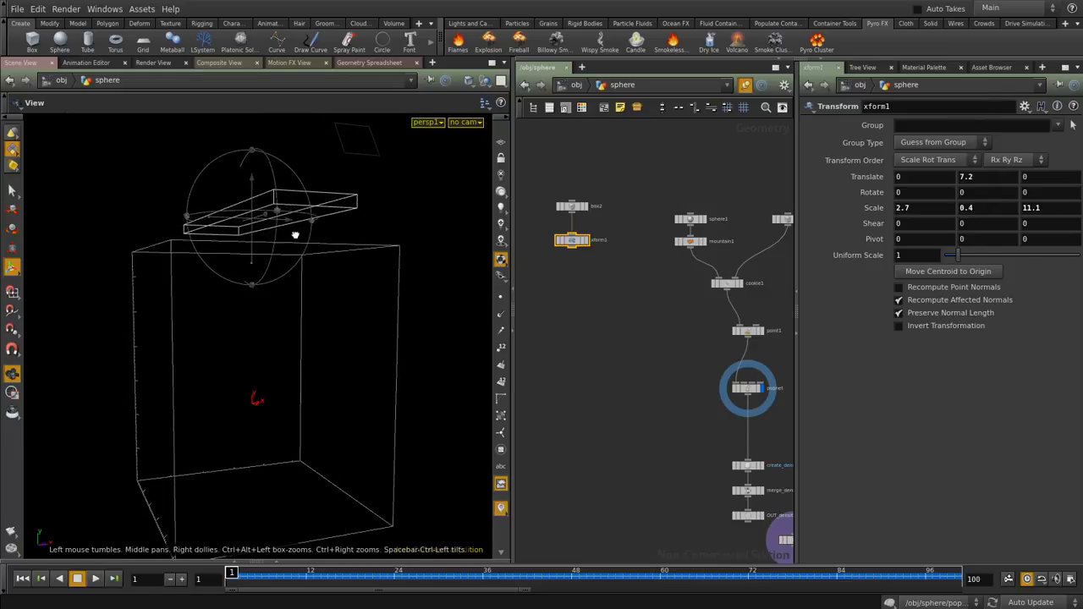
key(Return)
middle_drag(1041, 177, 1001, 180)
key(ctrl+z)
middle_drag(925, 177, 867, 177)
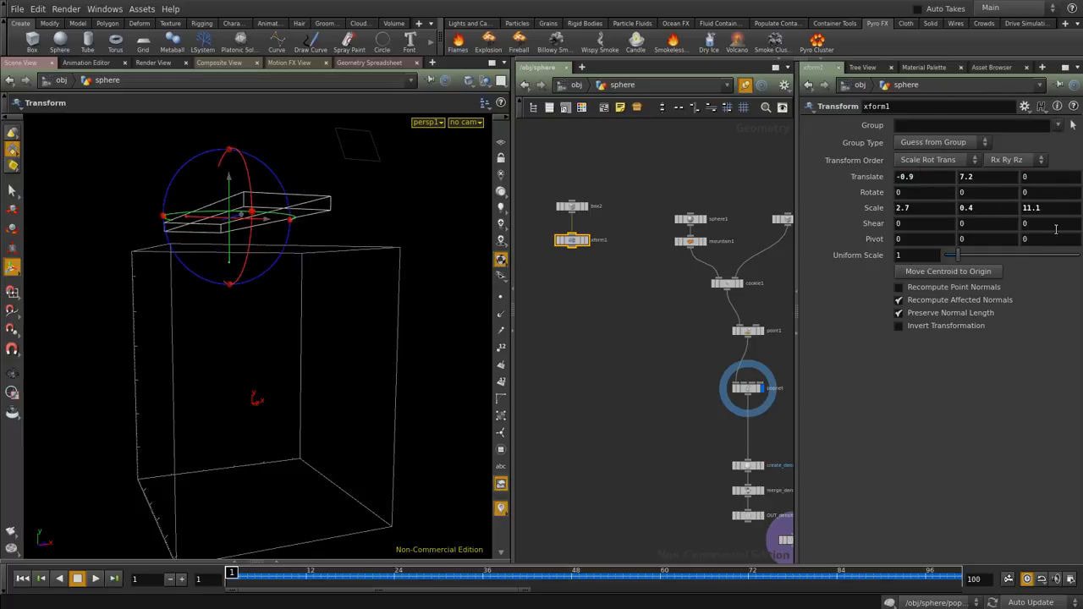
Tilt the box -15.1 degrees in X and -36.9 degrees in Z, and raise its Y translation to 8.2
mouse_move(1034, 194)
middle_down()
mouse_move(1007, 194)
mouse_move(1053, 193)
middle_up()
mouse_move(957, 193)
middle_down()
mouse_move(941, 193)
mouse_move(957, 193)
middle_up()
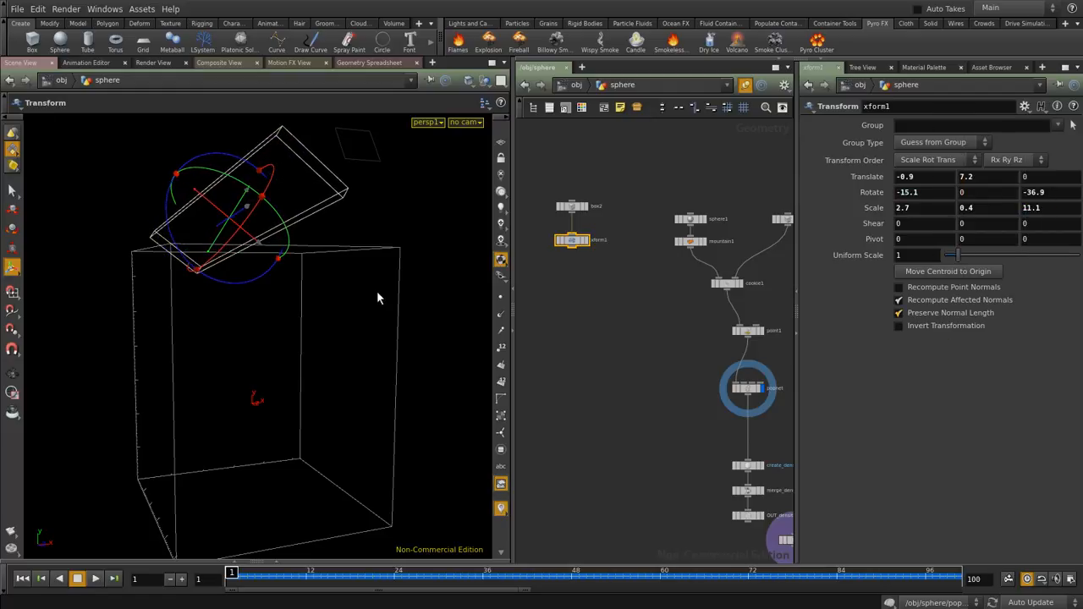
key(Escape)
drag(376, 292, 346, 293)
key(Escape)
middle_drag(984, 177, 1060, 178)
key(Escape)
drag(467, 260, 382, 309)
key(Return)
Append a Null node after the box's Transform and rename it OUT_BOX
click(614, 274)
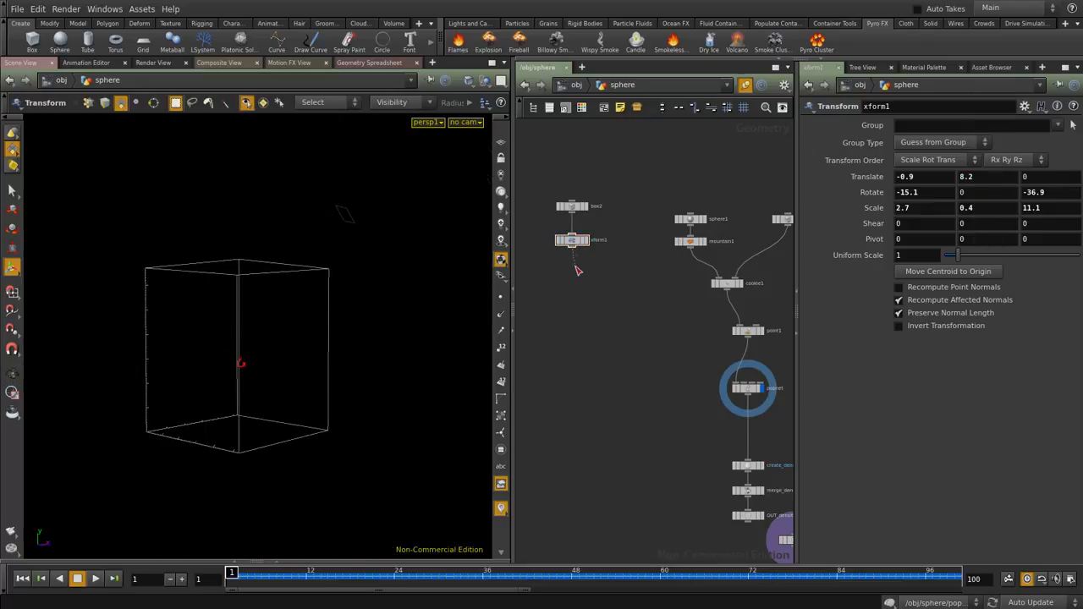
key(Tab)
text(nu)
key(Return)
click(579, 341)
scroll(584, 381, up, 4)
drag(583, 301, 576, 236)
middle_drag(674, 253, 694, 419)
drag(593, 410, 590, 363)
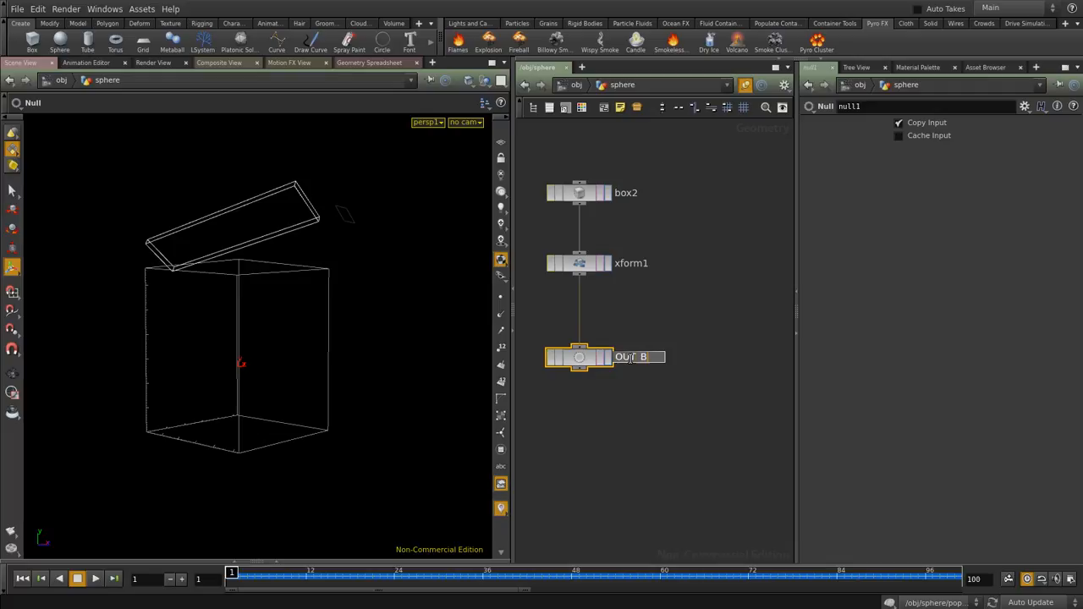
key(Return)
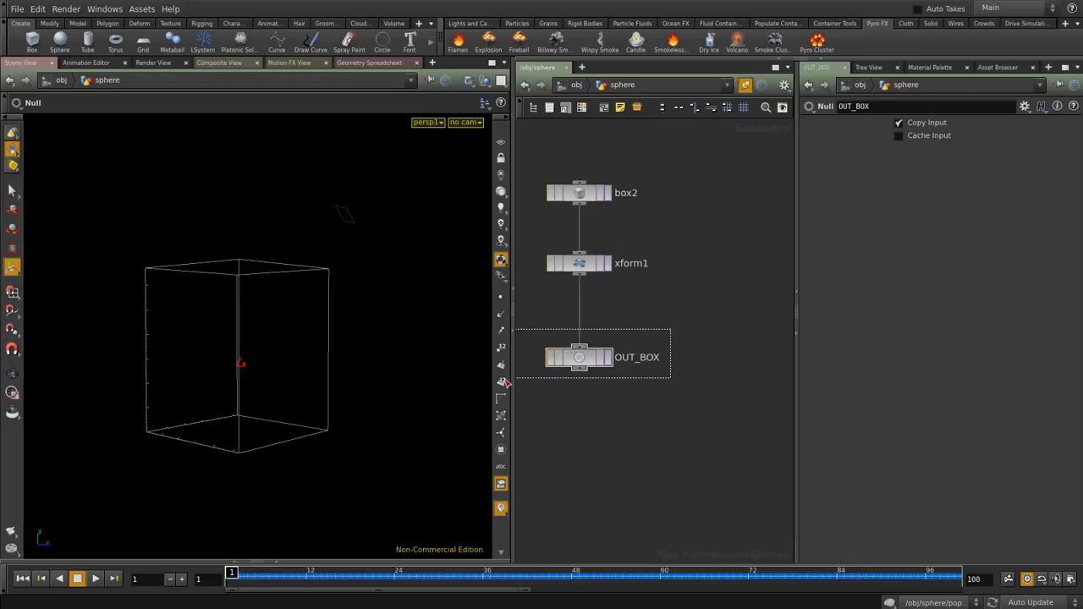
Colour the OUT_BOX node red using the node colour palette
key(c)
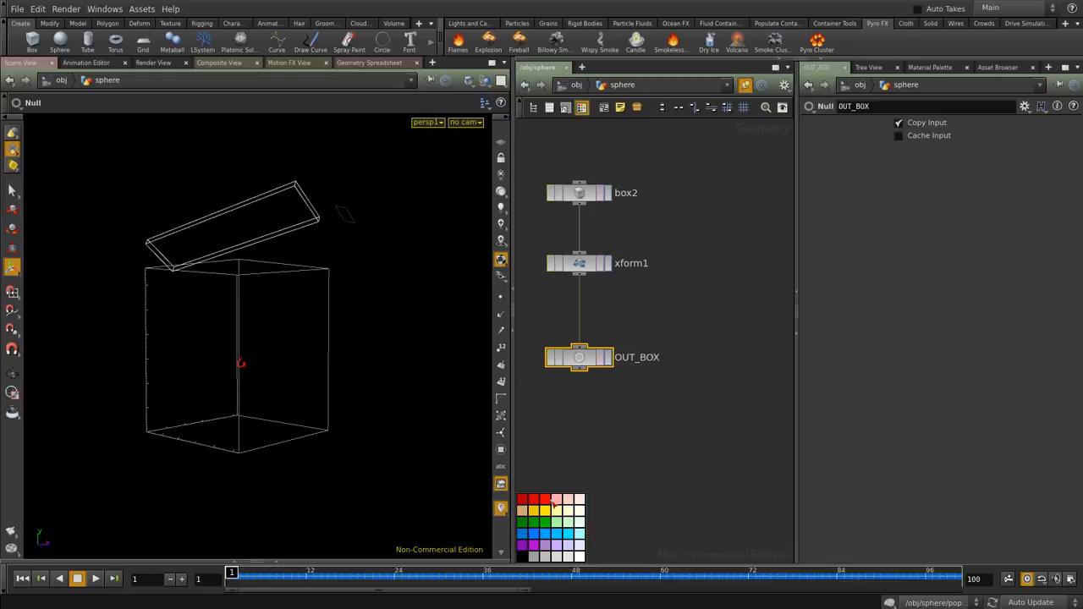
click(554, 504)
scroll(648, 376, down, 2)
scroll(676, 346, up, 1)
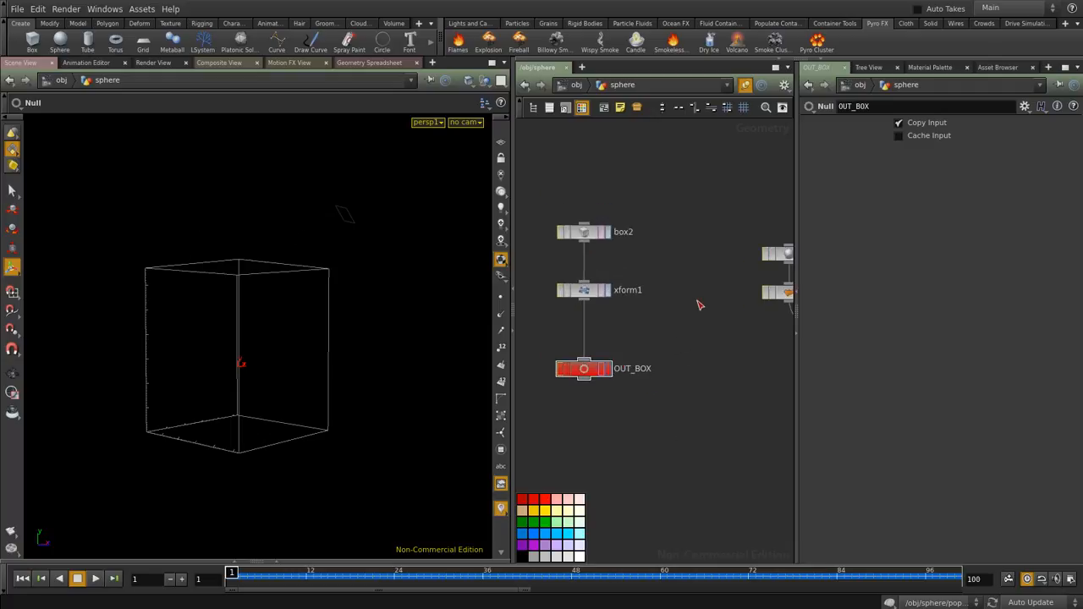
In the pyro_sim network, move the output, gravity1 and merge1 nodes down to open space below pyrosolver1
click(575, 84)
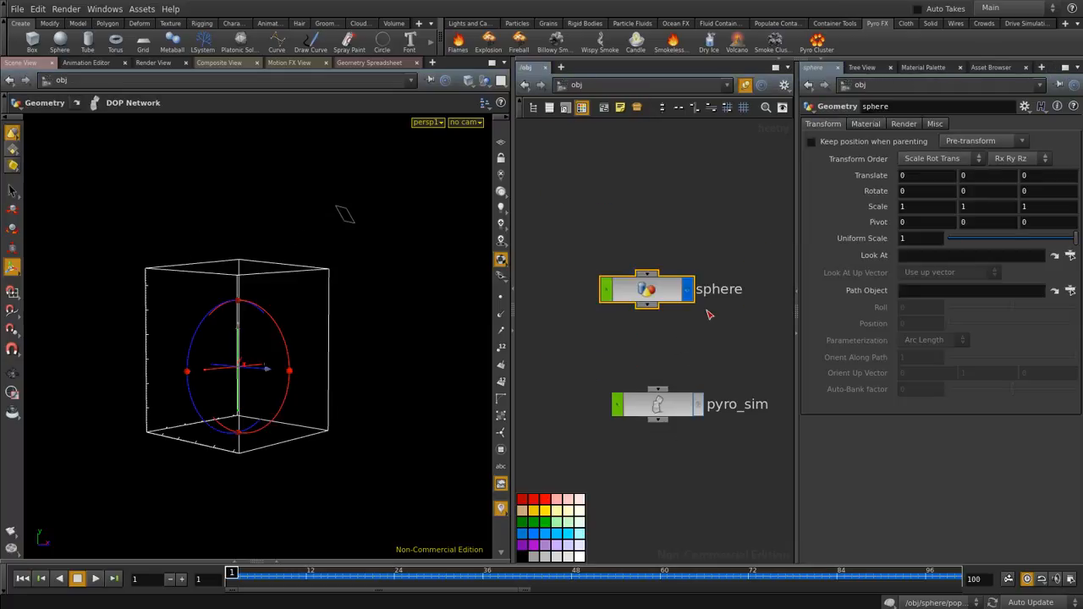
double_click(650, 353)
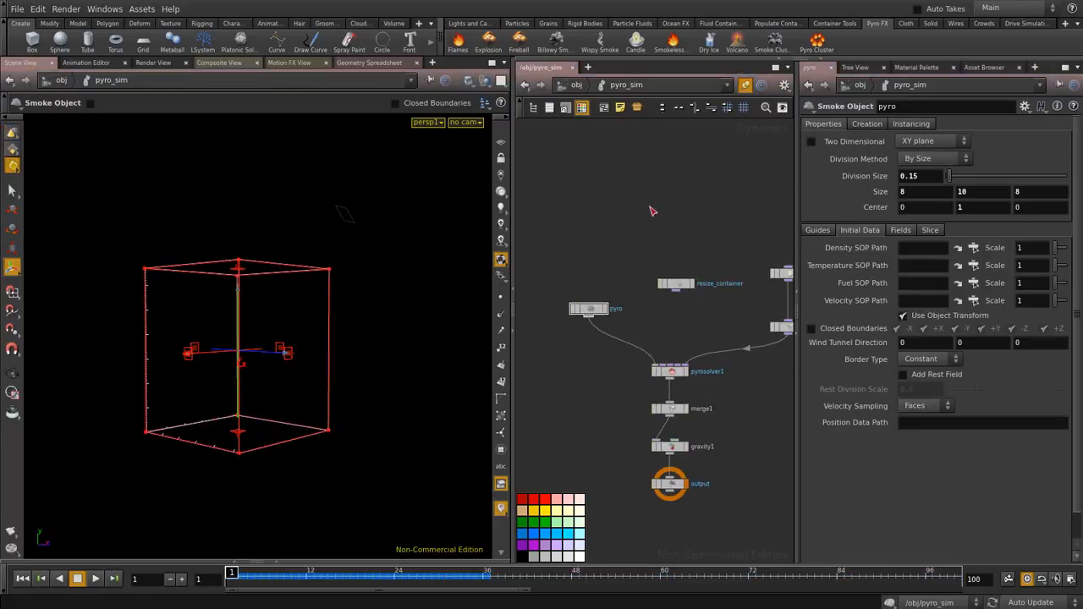
scroll(647, 279, down, 1)
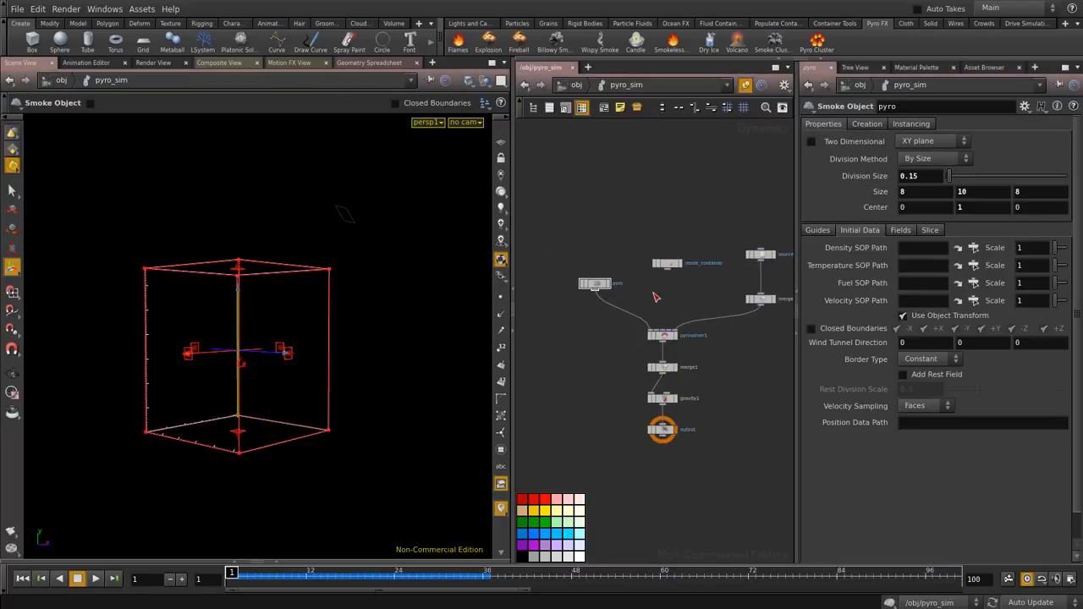
scroll(660, 369, down, 1)
scroll(718, 444, up, 1)
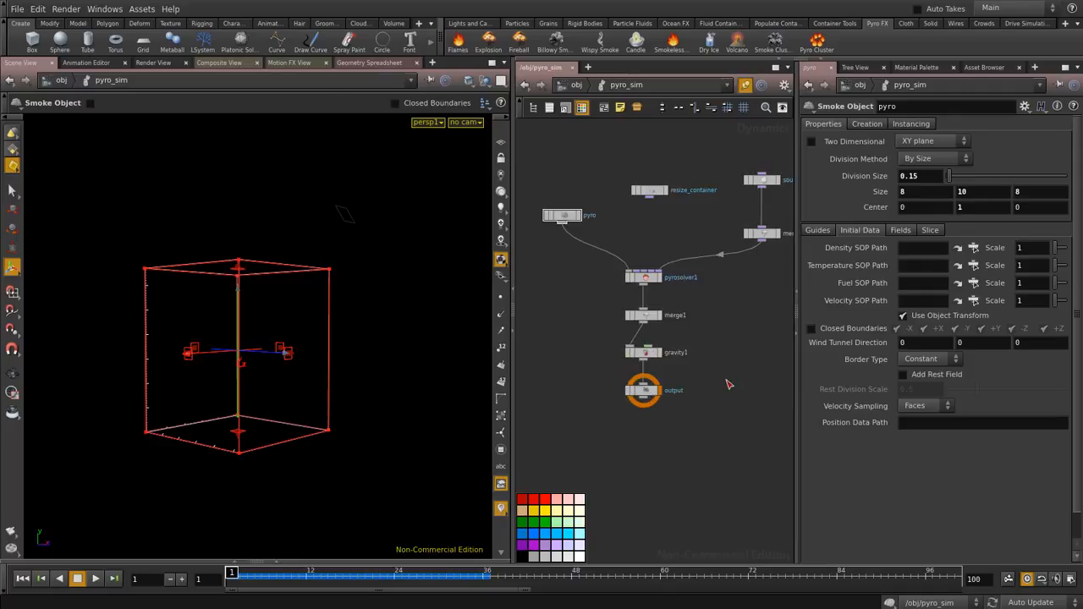
click(643, 387)
drag(643, 389, 643, 554)
drag(754, 340, 579, 388)
drag(647, 354, 647, 488)
drag(706, 295, 588, 358)
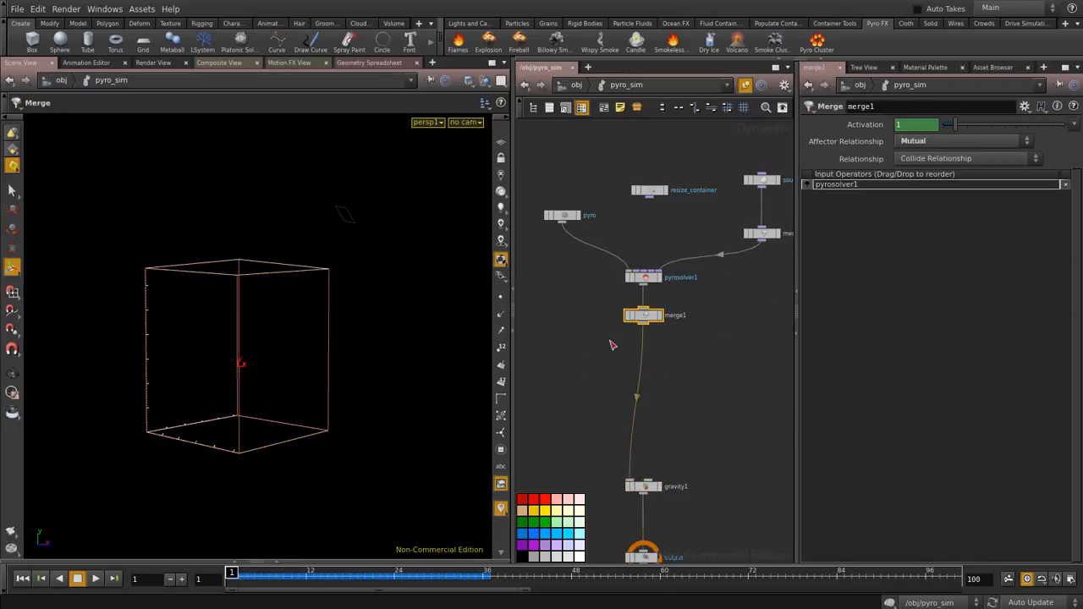
drag(651, 324, 645, 448)
Shift the pyro, resize container, source and pyrosolver1 nodes aside together, freeing space above merge1
scroll(707, 364, down, 3)
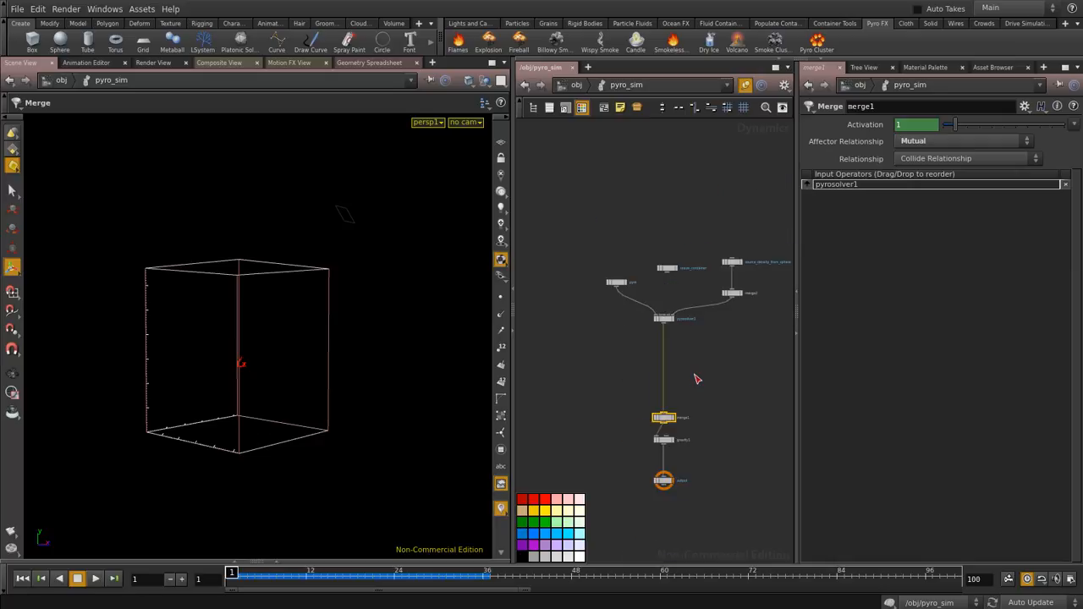
drag(578, 165, 776, 338)
drag(660, 316, 771, 338)
click(662, 347)
middle_drag(713, 351, 560, 346)
scroll(631, 310, up, 5)
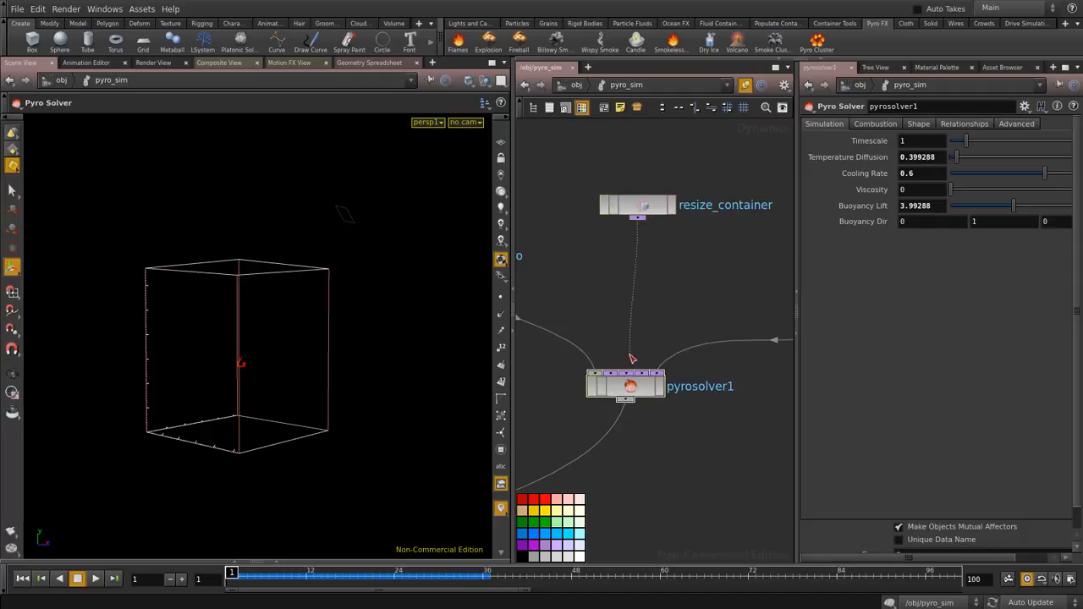
middle_drag(590, 302, 693, 298)
scroll(707, 292, down, 6)
scroll(579, 334, up, 1)
middle_drag(573, 365, 623, 367)
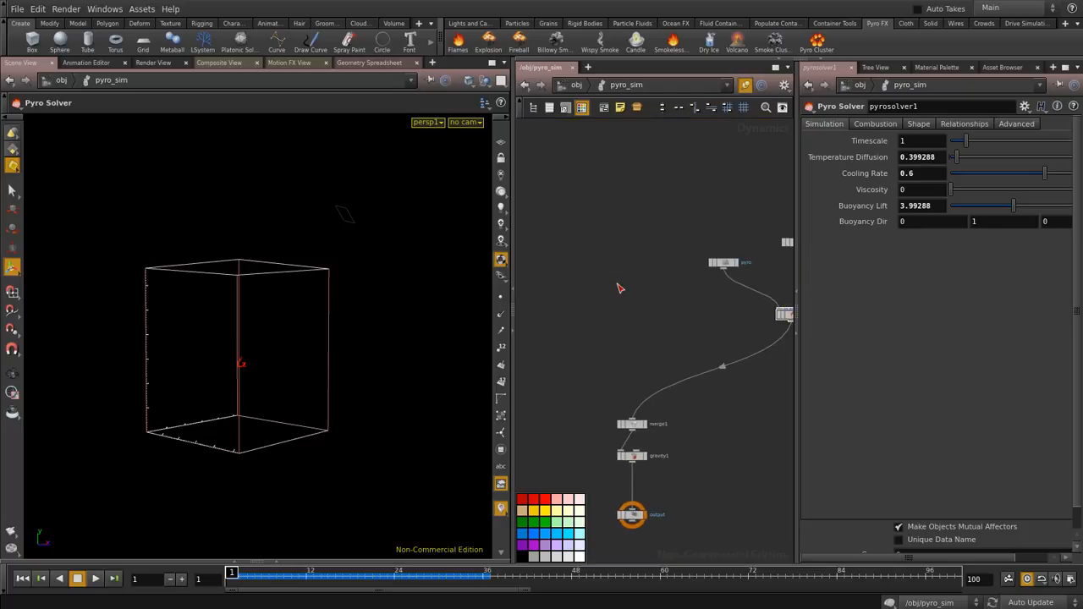
Add an RBD Object node in the free space beside the pyro node
key(Tab)
text(rig)
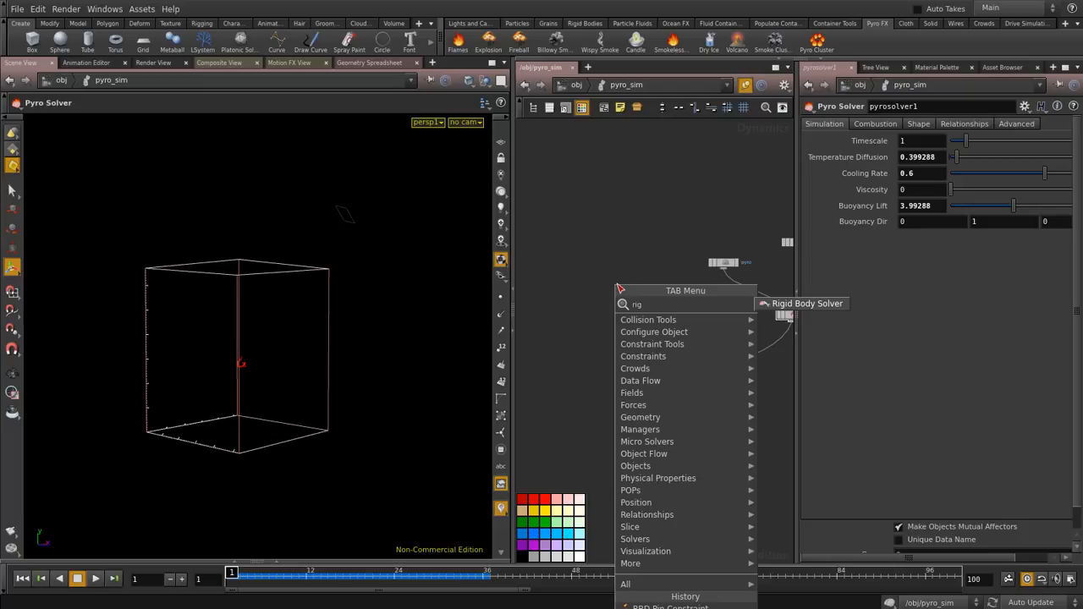
key(BackSpace)
key(BackSpace)
text(bd)
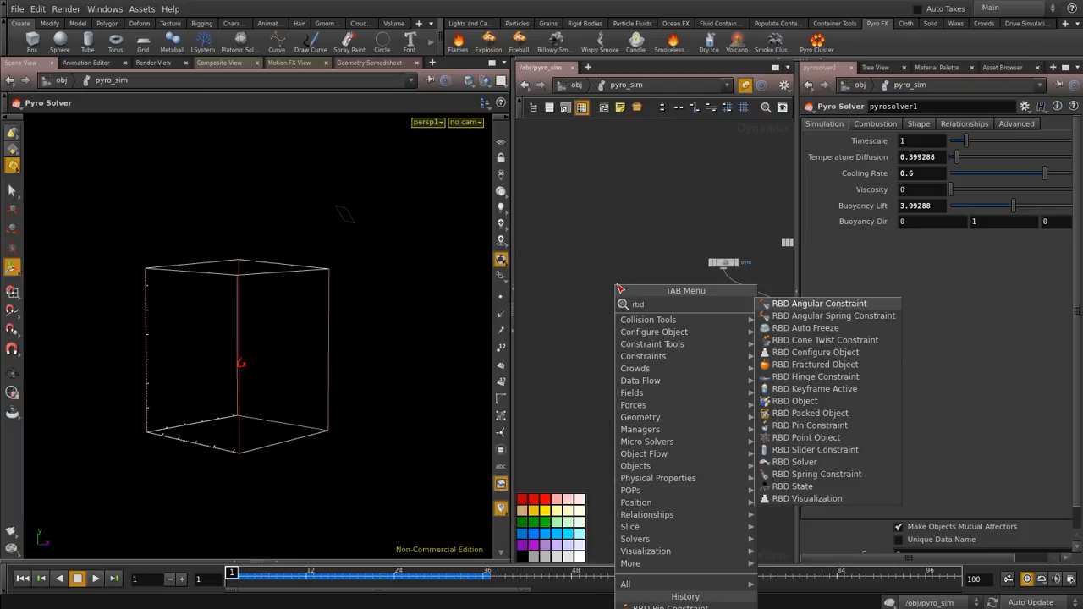
text( obje)
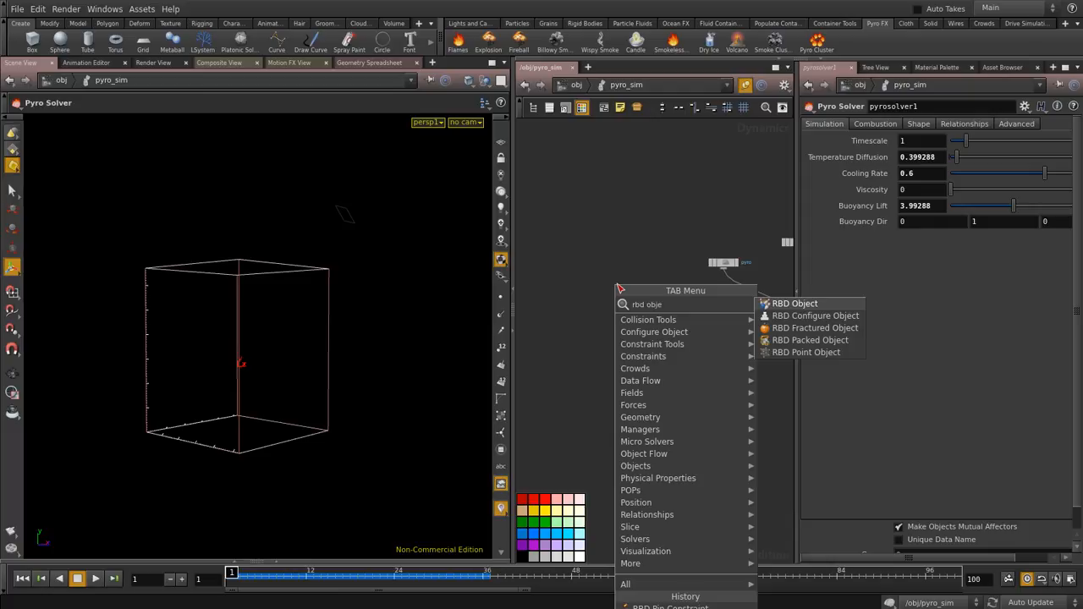
key(Return)
click(617, 282)
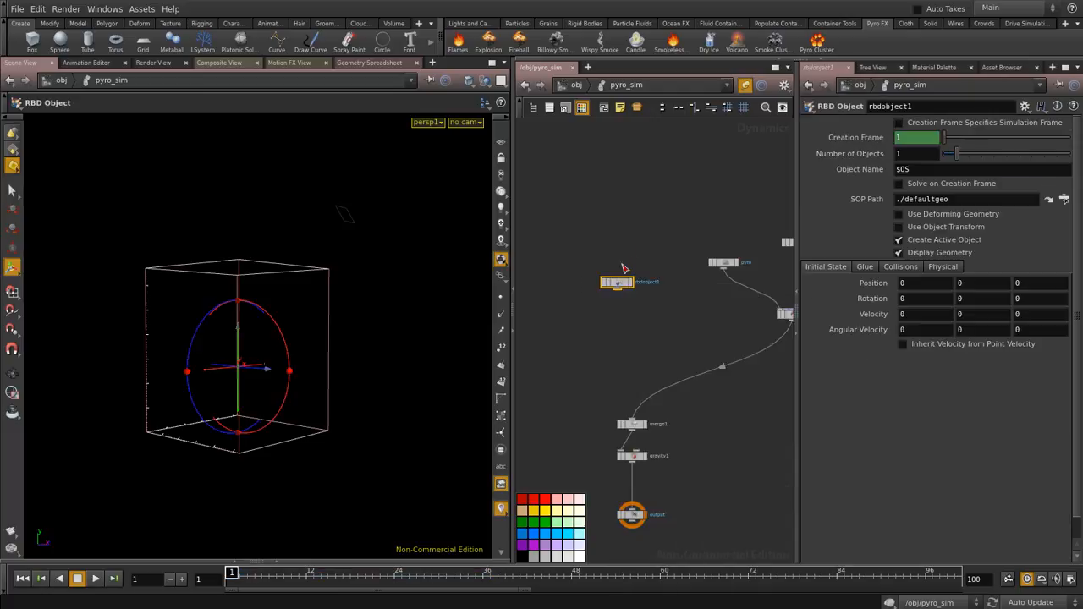
drag(617, 283, 610, 234)
Add a Bullet Solver node below rbdobject1, fed by the RBD object
key(Tab)
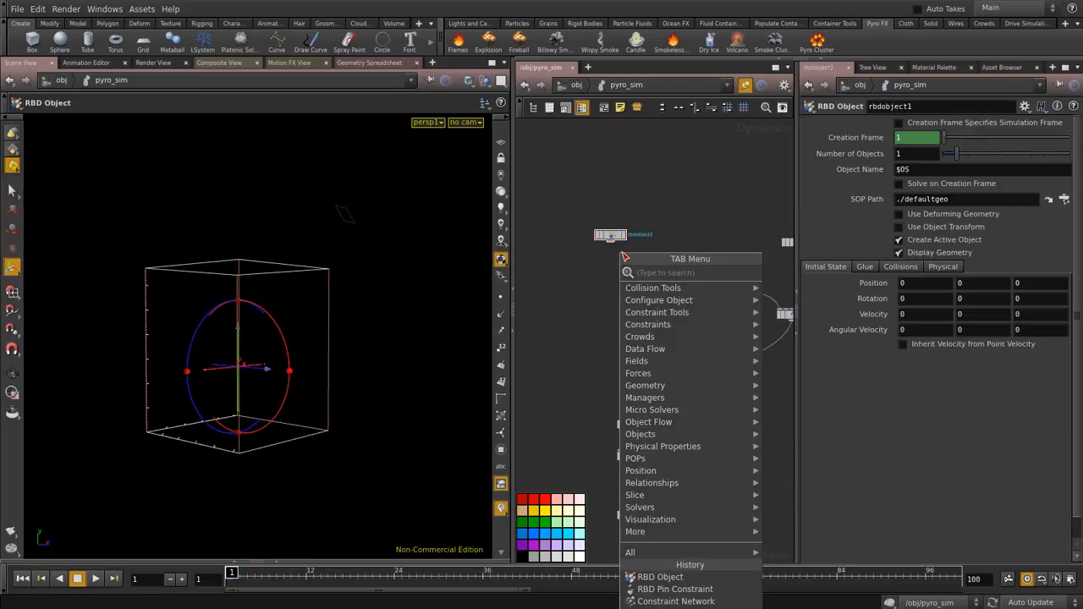
text(bull)
key(Down)
key(Return)
click(624, 254)
drag(624, 254, 613, 283)
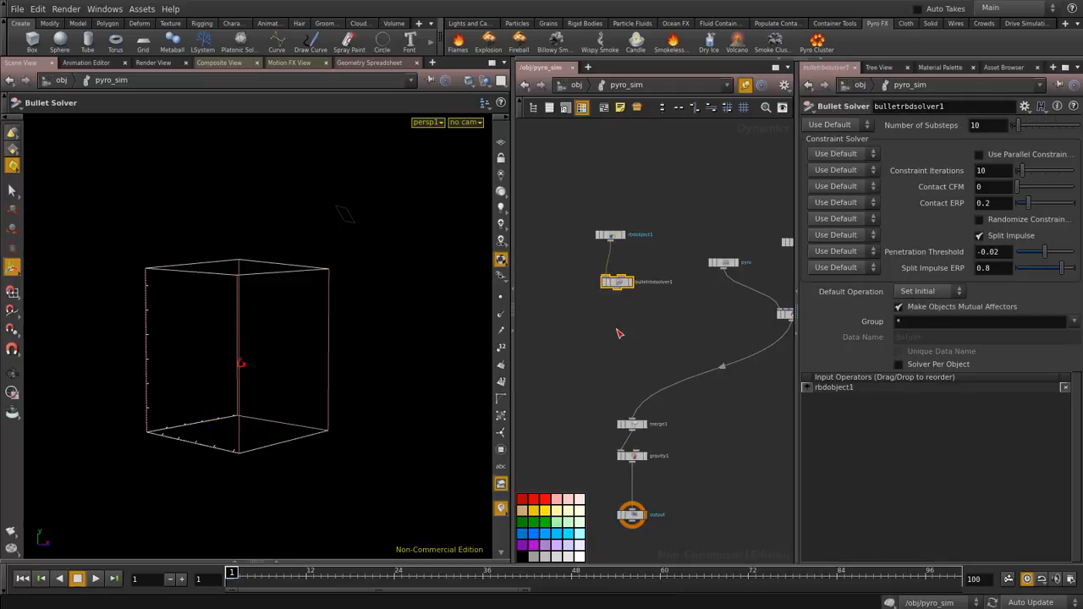
Connect bulletrbdsolver1 to merge1 and place it ahead of pyrosolver1 in the merge input order
scroll(621, 326, up, 3)
click(615, 255)
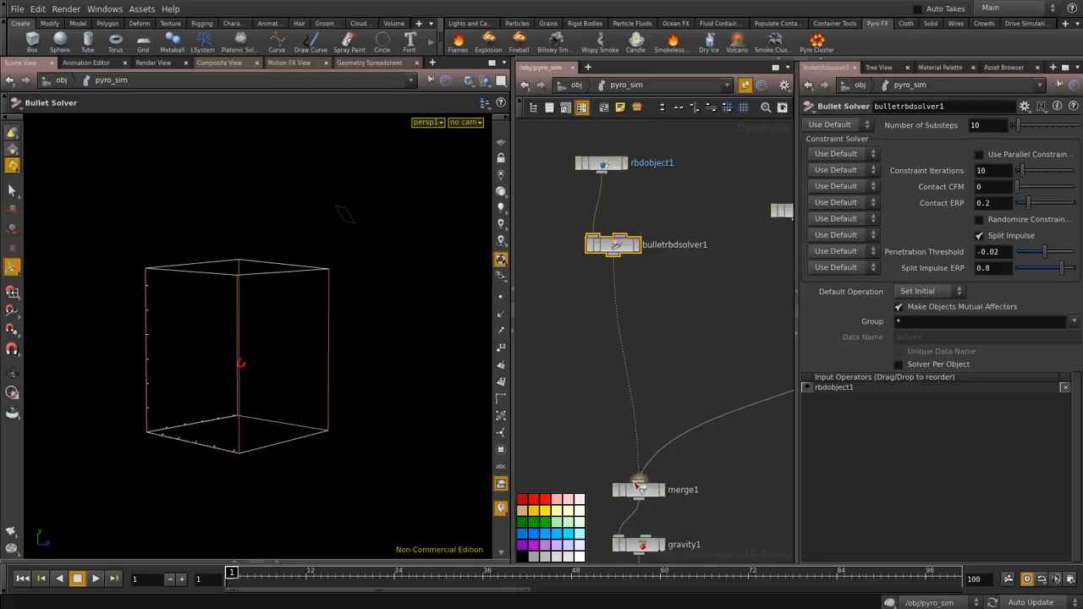
click(639, 484)
click(639, 491)
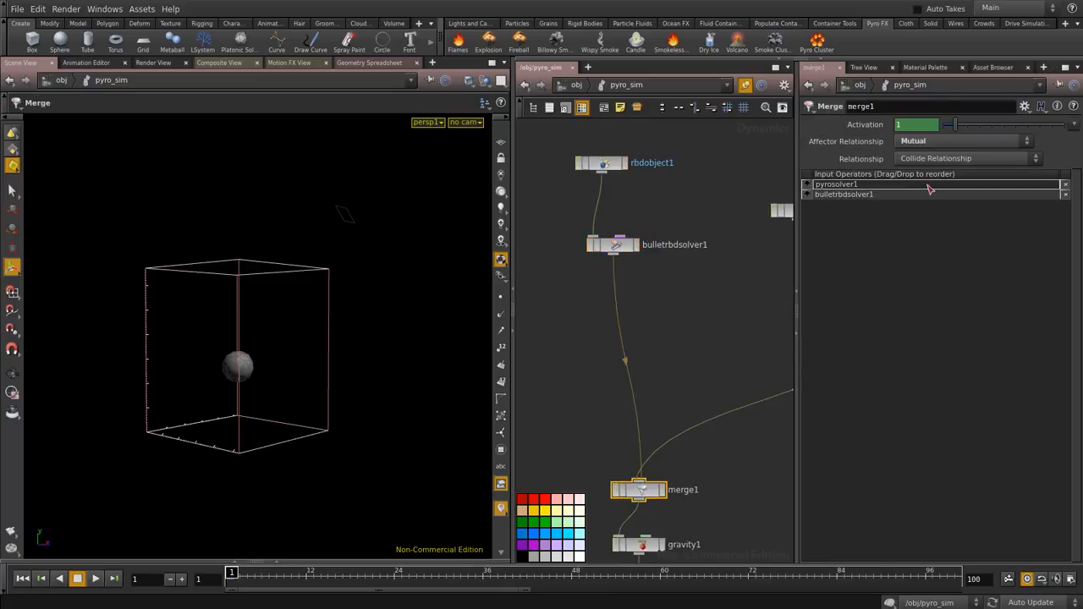
drag(810, 196, 809, 182)
key(h)
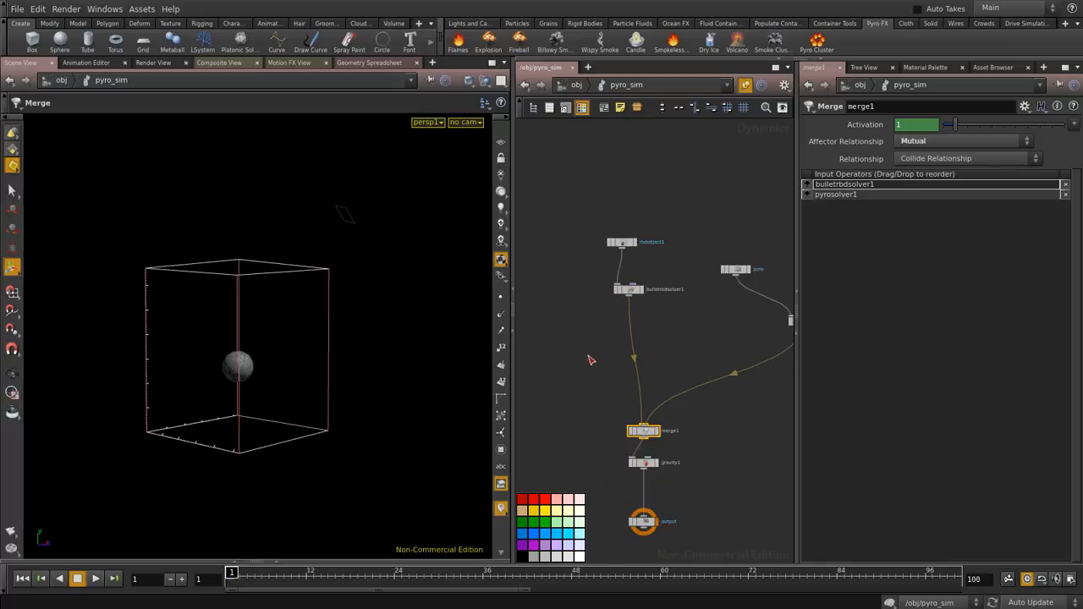
Add a Ground Plane node in the free space beside the wire into merge1
key(Tab)
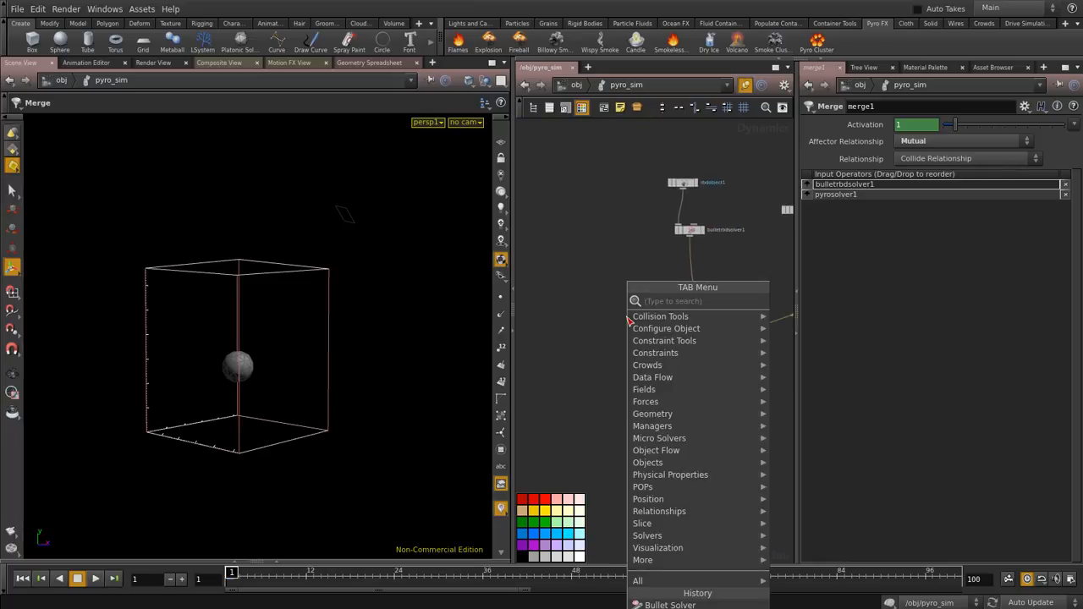
text(ground)
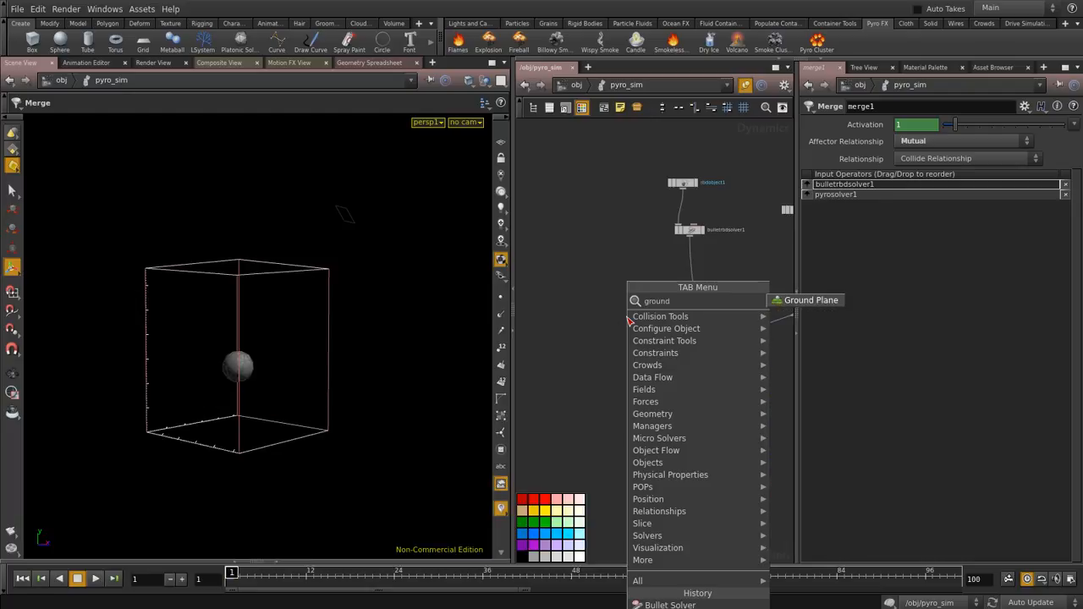
key(Return)
click(629, 320)
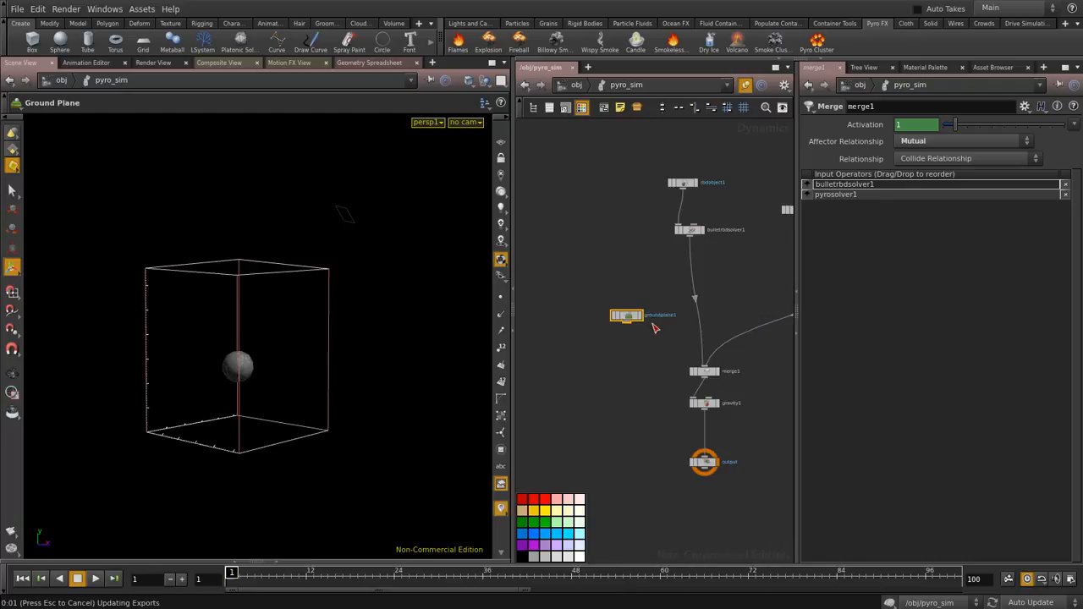
Connect groundplane1 to merge1 and move it to first place in the merge input order
drag(626, 322, 703, 371)
click(704, 371)
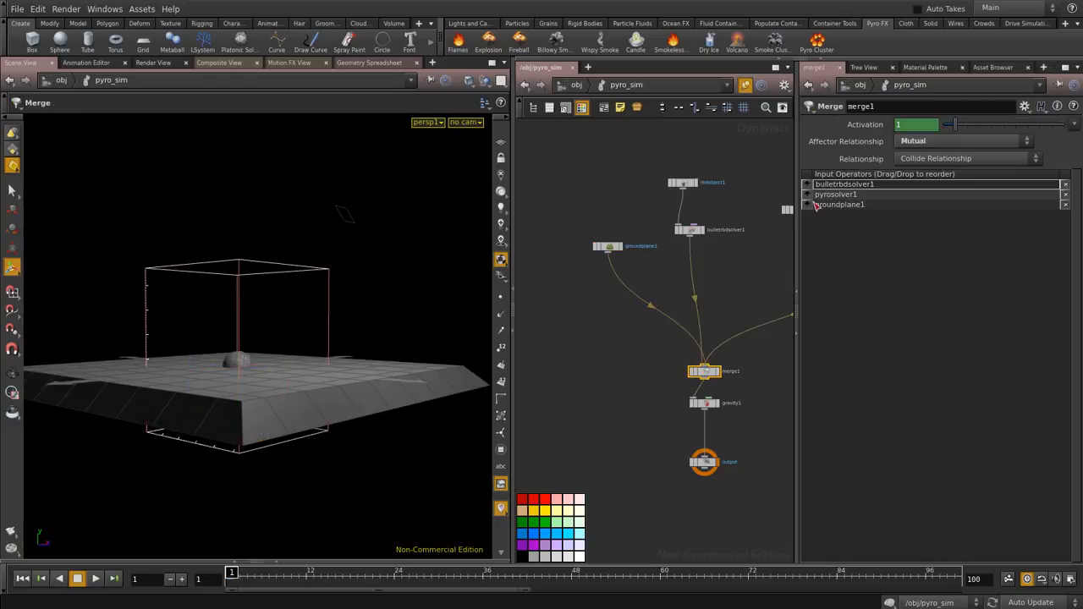
drag(808, 205, 809, 182)
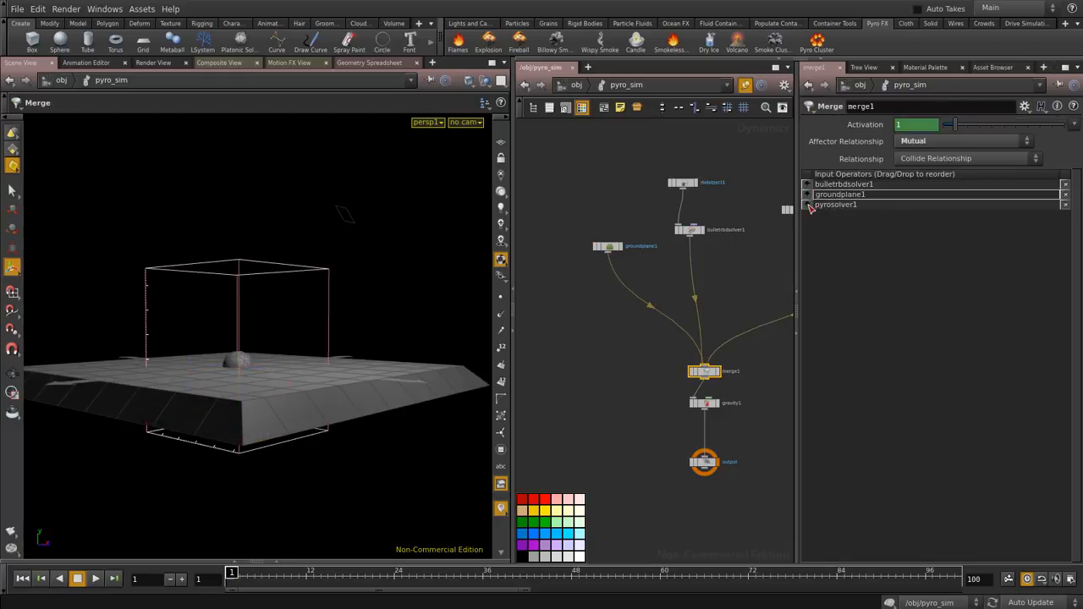
Move the groundplane1 node aside and lower the ground plane to a Y position of about -2.8, beneath the sphere
scroll(617, 333, up, 3)
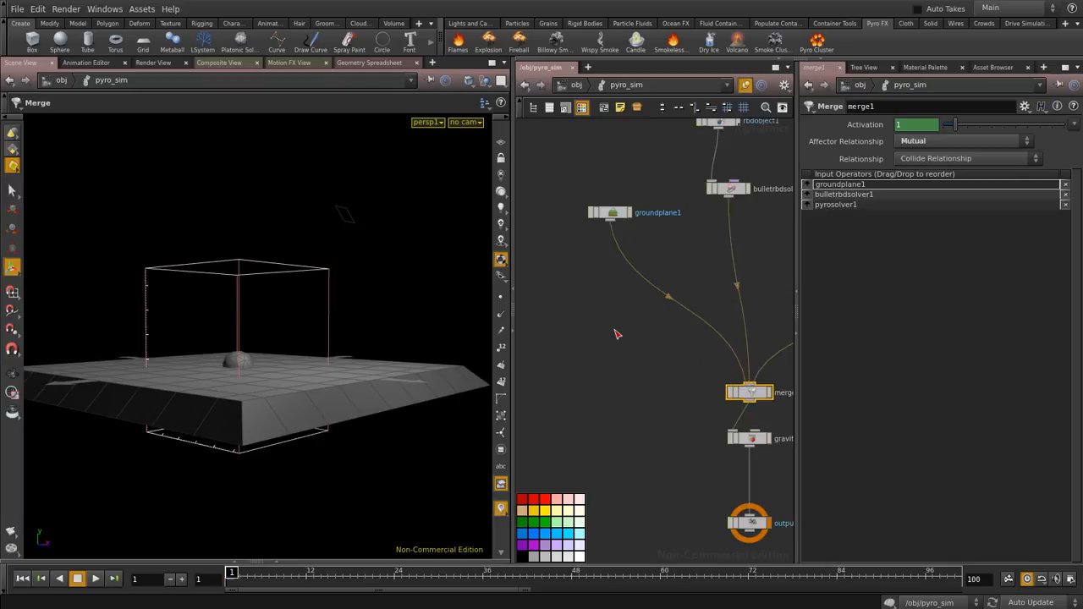
drag(633, 192, 517, 242)
drag(236, 343, 251, 379)
key(Escape)
drag(391, 324, 328, 361)
key(Return)
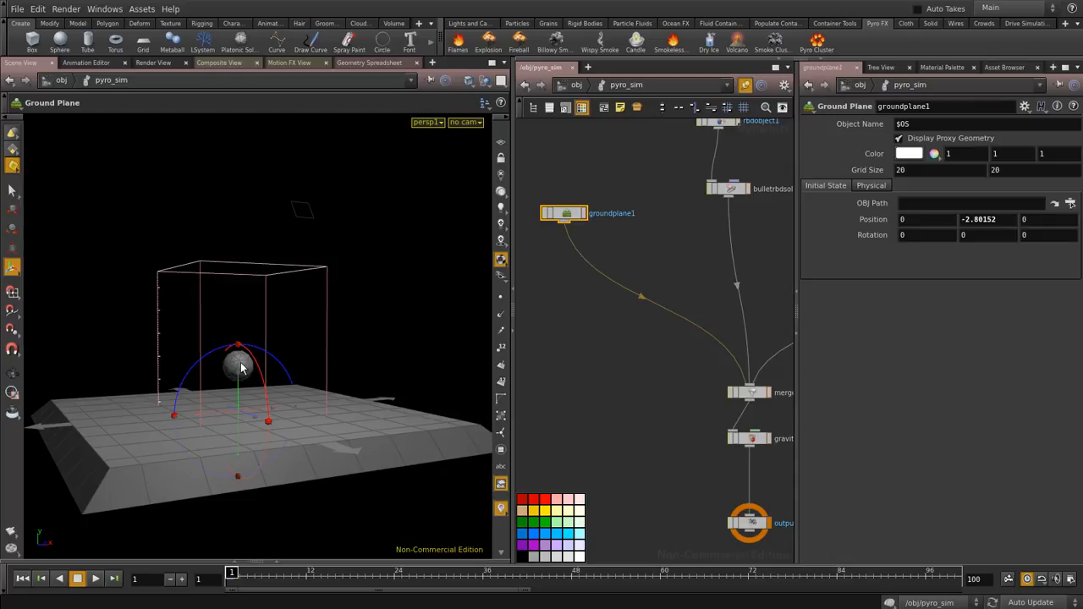
Set rbdobject1's SOP Path to the OUT_BOX node inside the sphere object
middle_drag(643, 207, 572, 375)
click(631, 316)
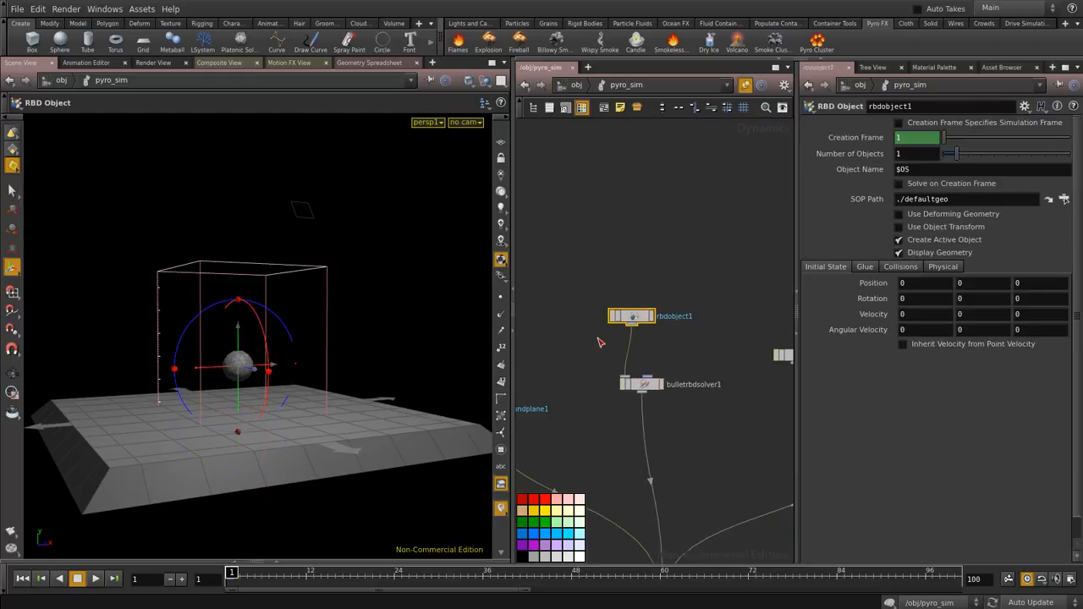
drag(630, 317, 641, 290)
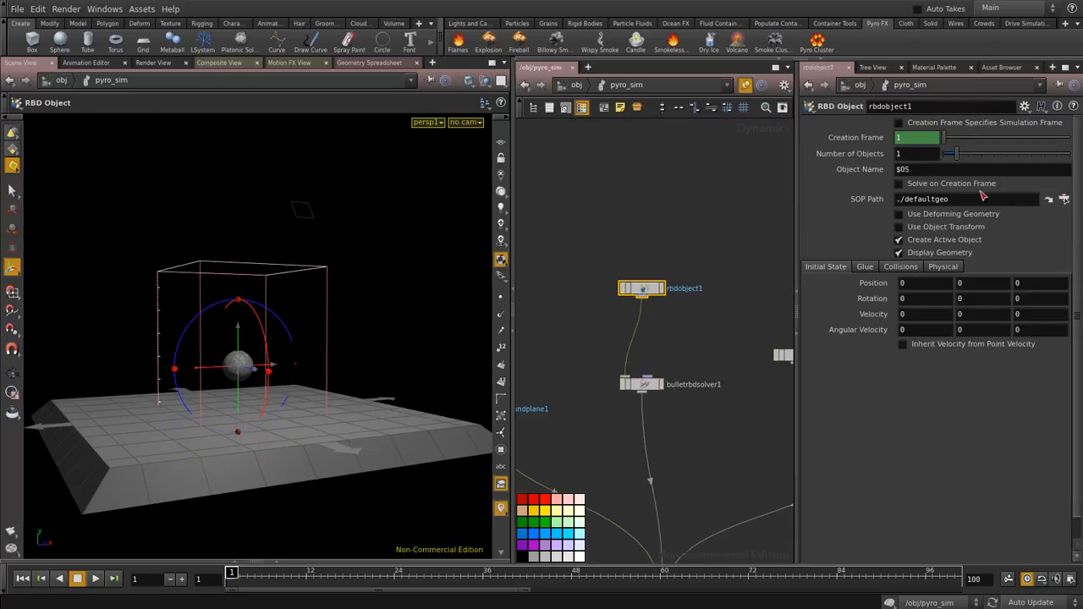
click(1064, 200)
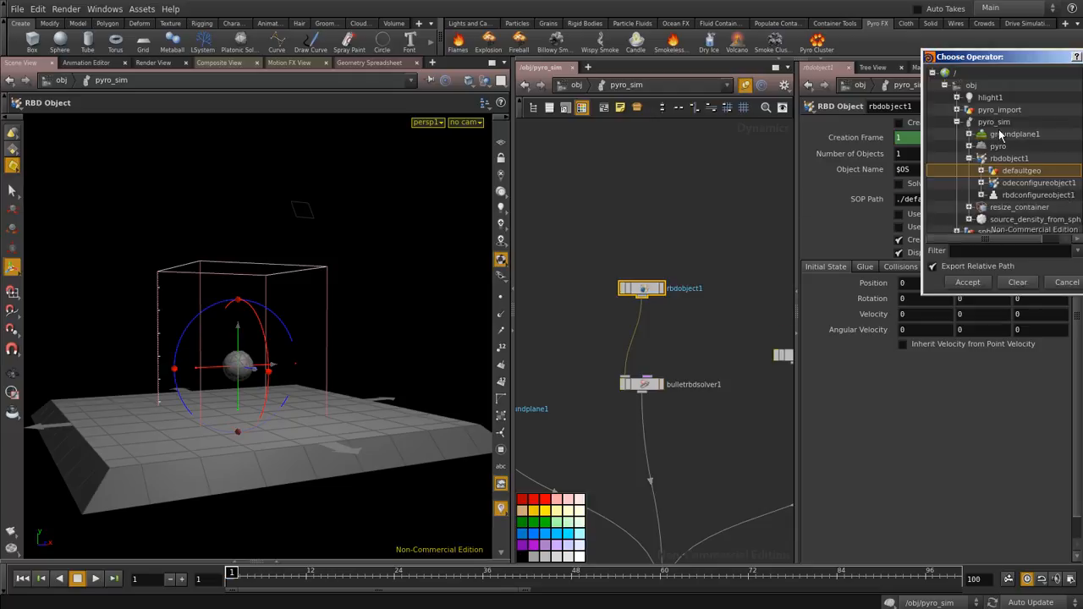
click(956, 122)
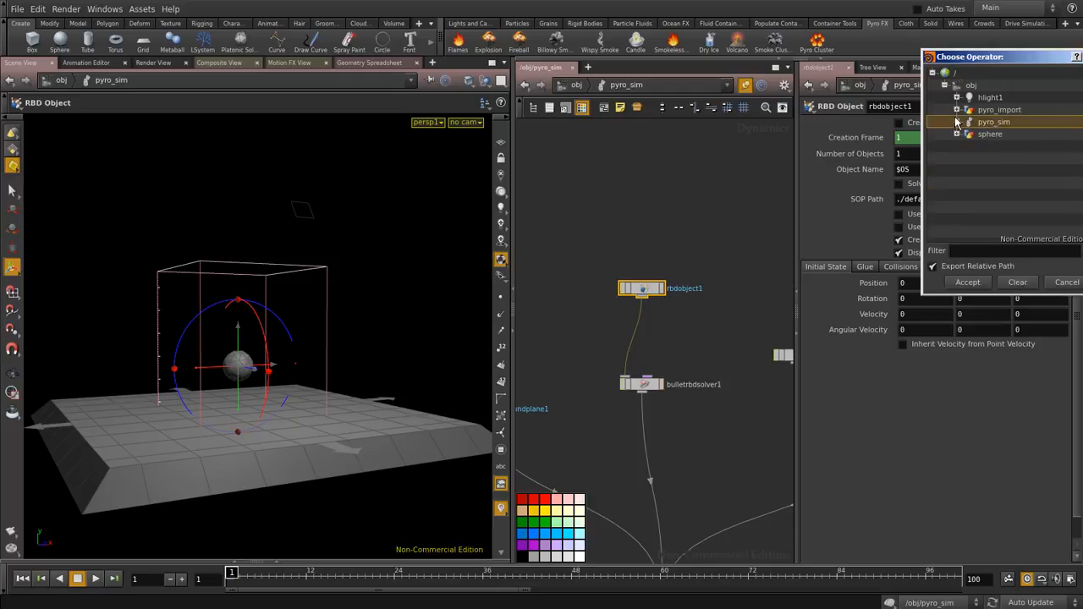
click(957, 135)
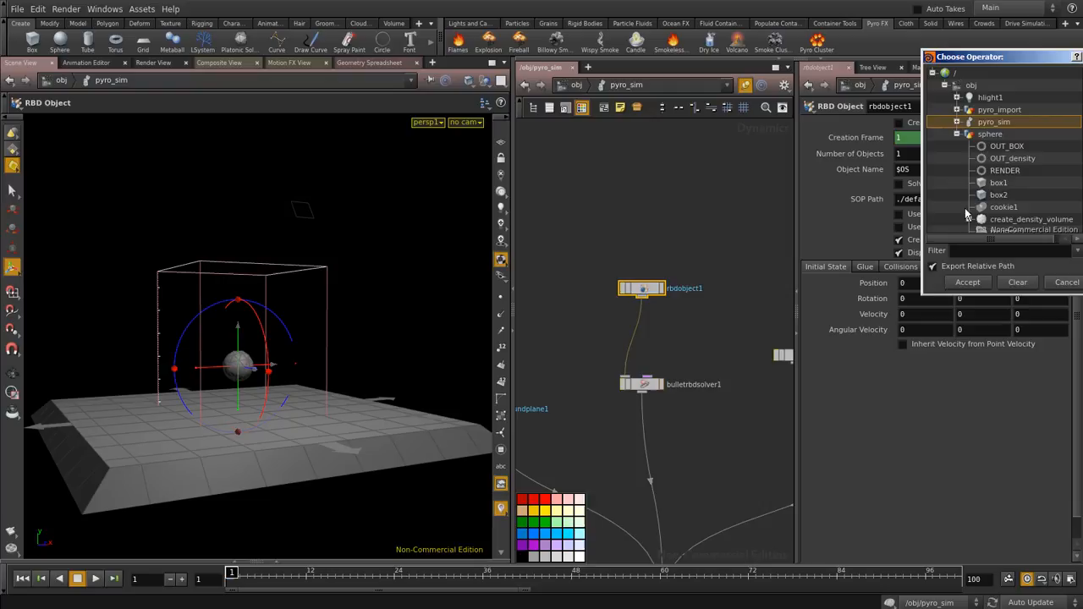
click(1006, 148)
click(969, 283)
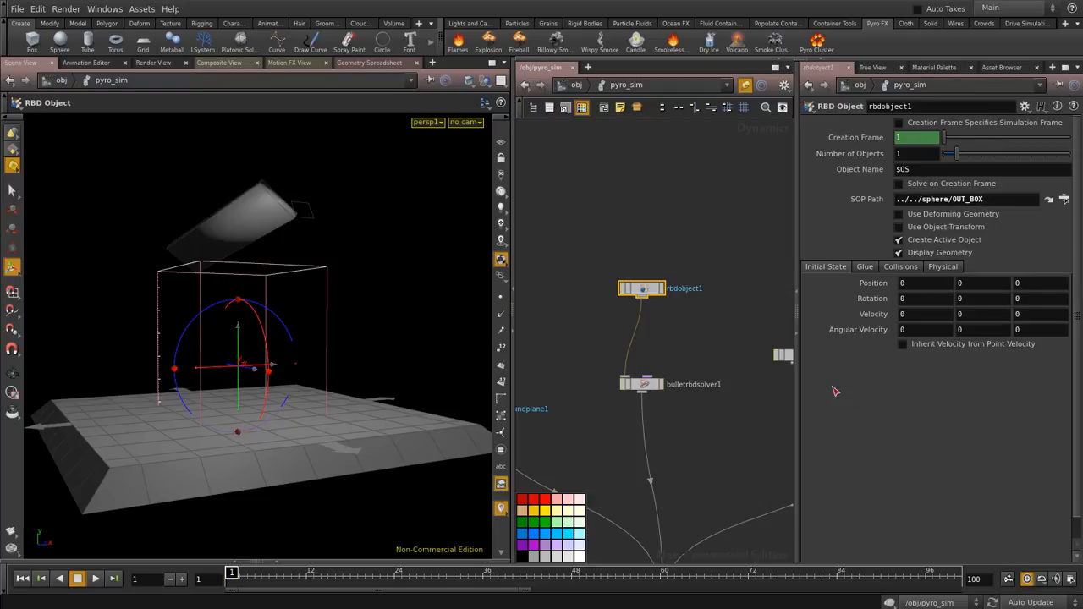
Play the simulation and examine from several angles how the falling box interacts with the smoke and ground plane
scroll(660, 223, down, 2)
scroll(662, 482, up, 2)
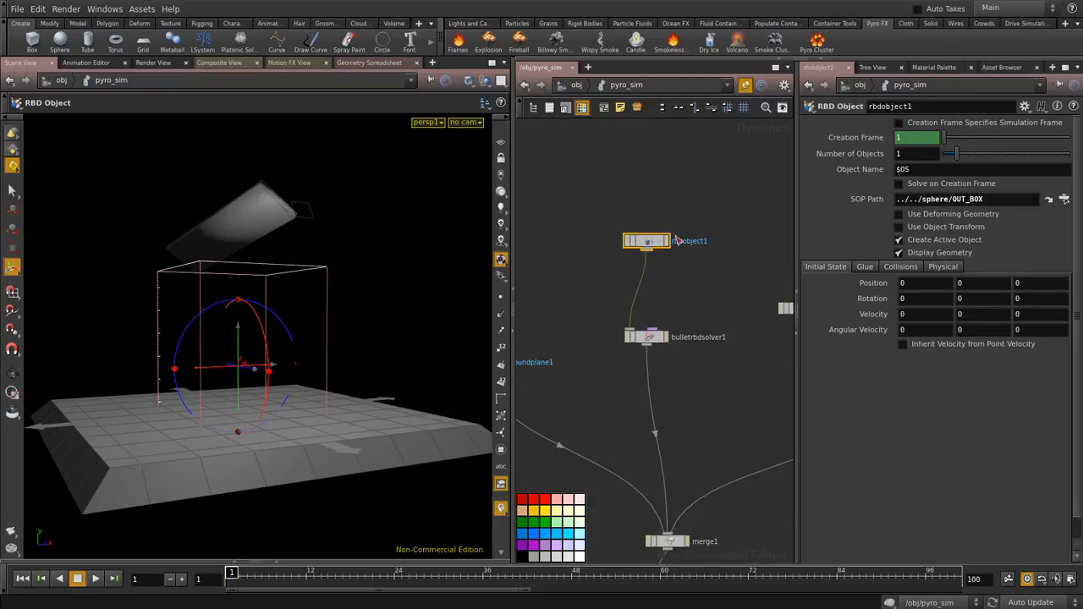
middle_drag(705, 390, 668, 295)
scroll(641, 340, down, 4)
scroll(647, 369, up, 2)
click(97, 581)
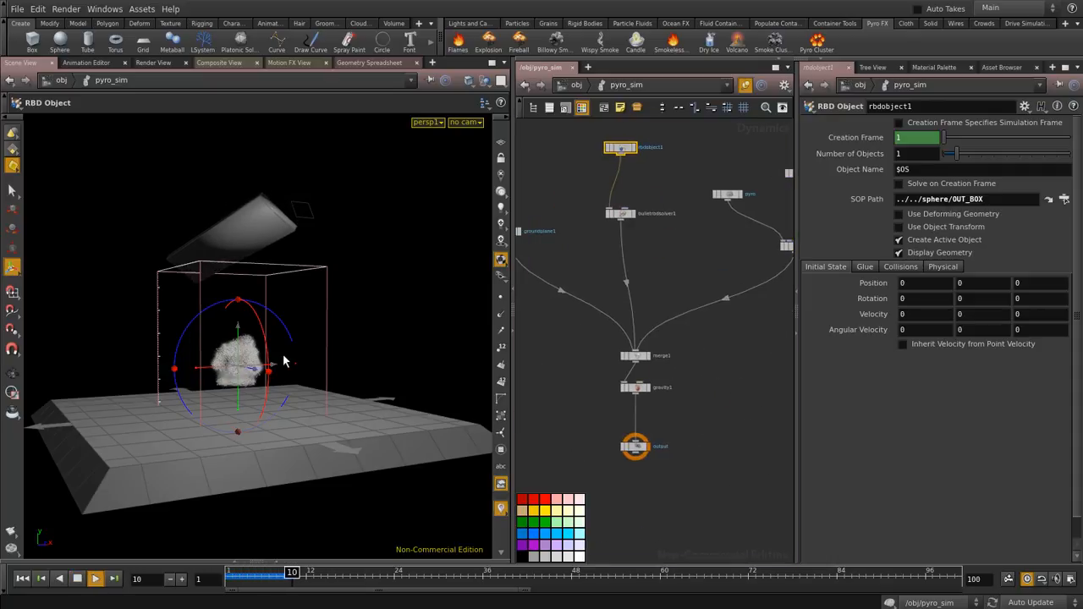
key(Escape)
drag(306, 328, 383, 330)
key(Return)
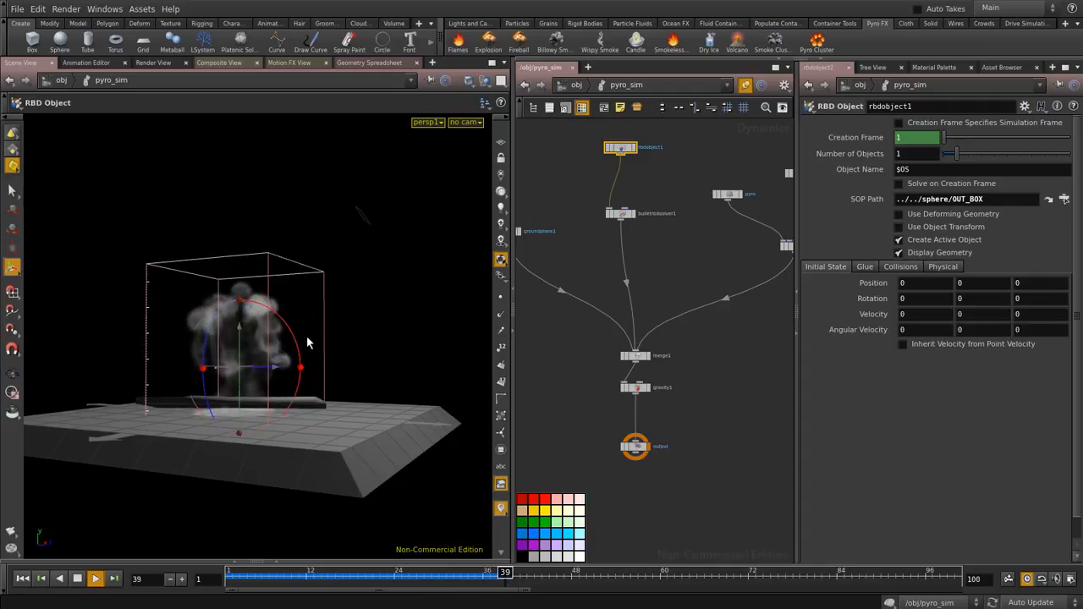
key(Escape)
drag(374, 305, 287, 360)
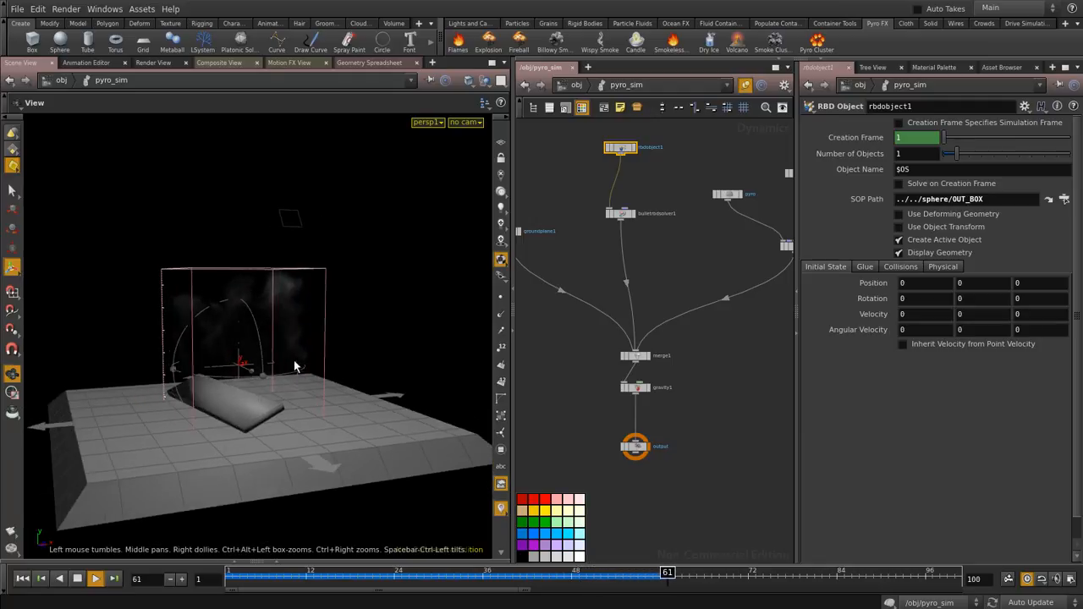
key(Return)
key(Up)
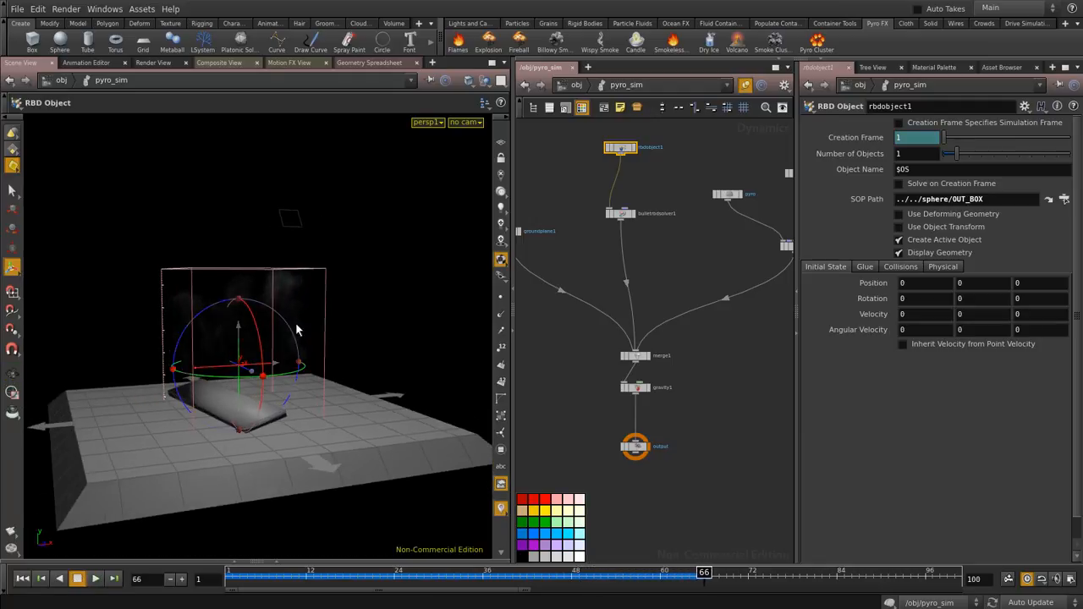
drag(262, 321, 346, 314)
Set pyrosolver1's advanced Projection Method to PCG
scroll(683, 273, up, 3)
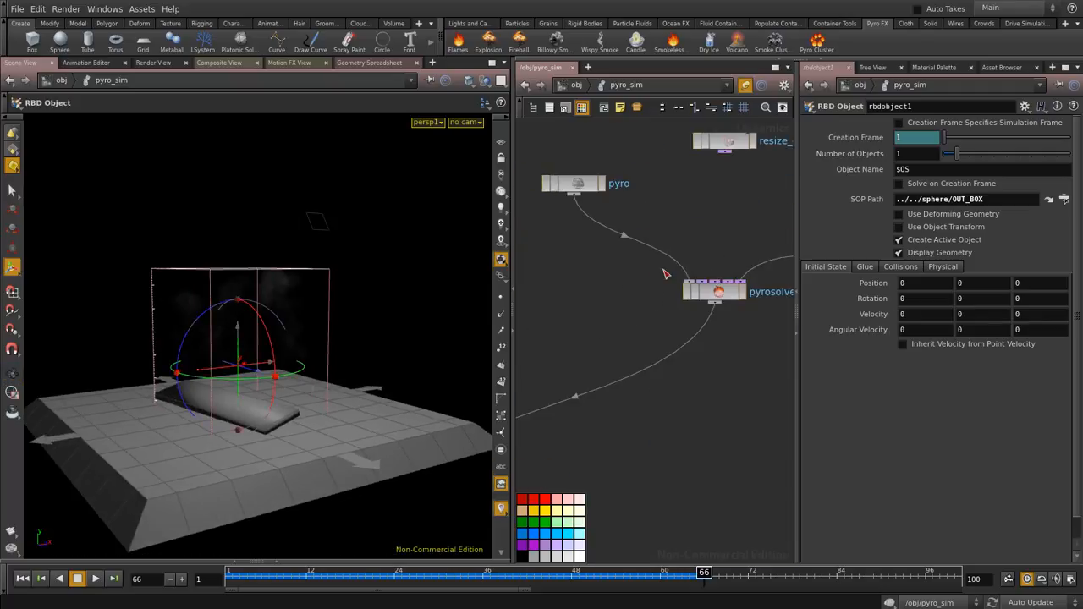
click(702, 290)
scroll(730, 343, down, 3)
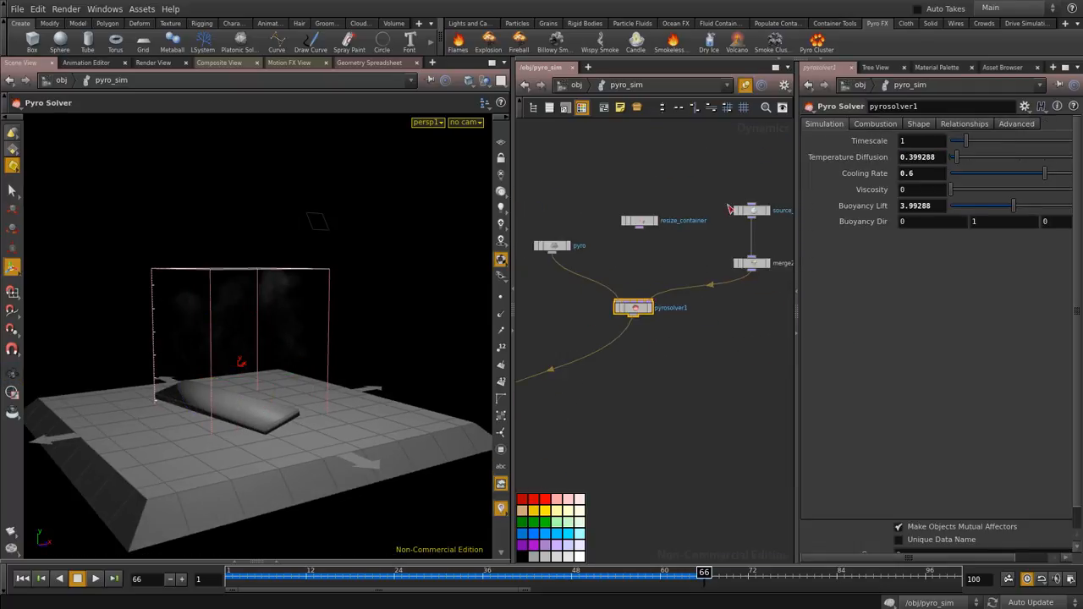
click(1014, 125)
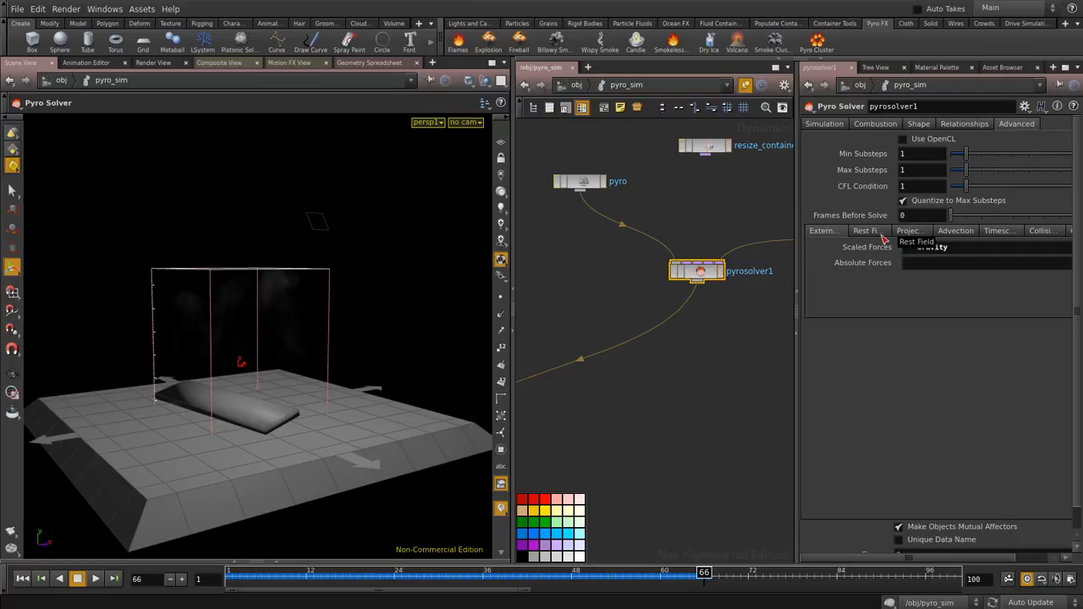
click(943, 236)
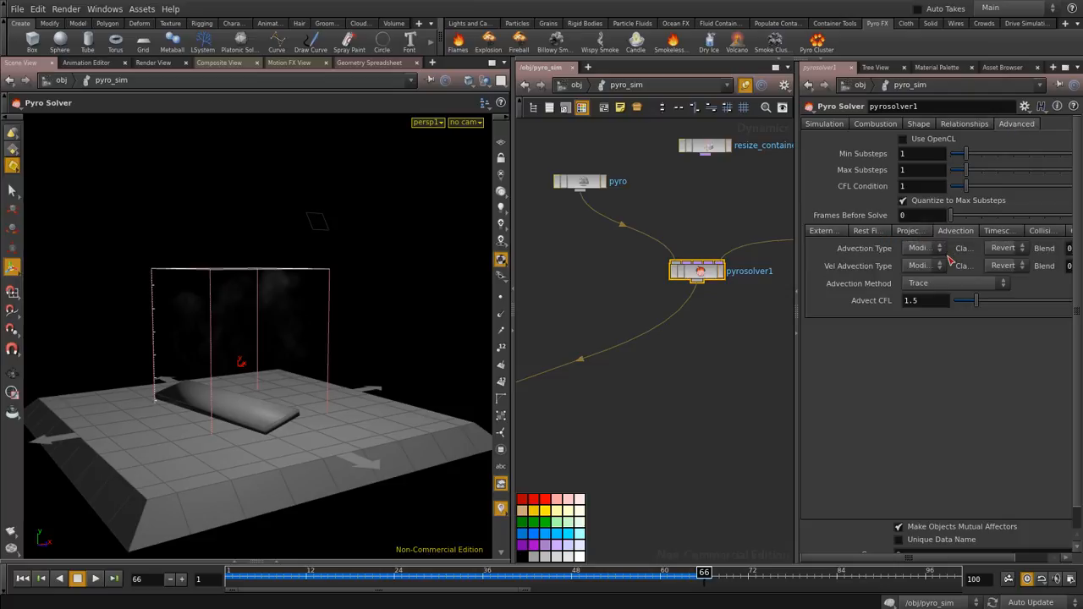
click(866, 231)
click(922, 235)
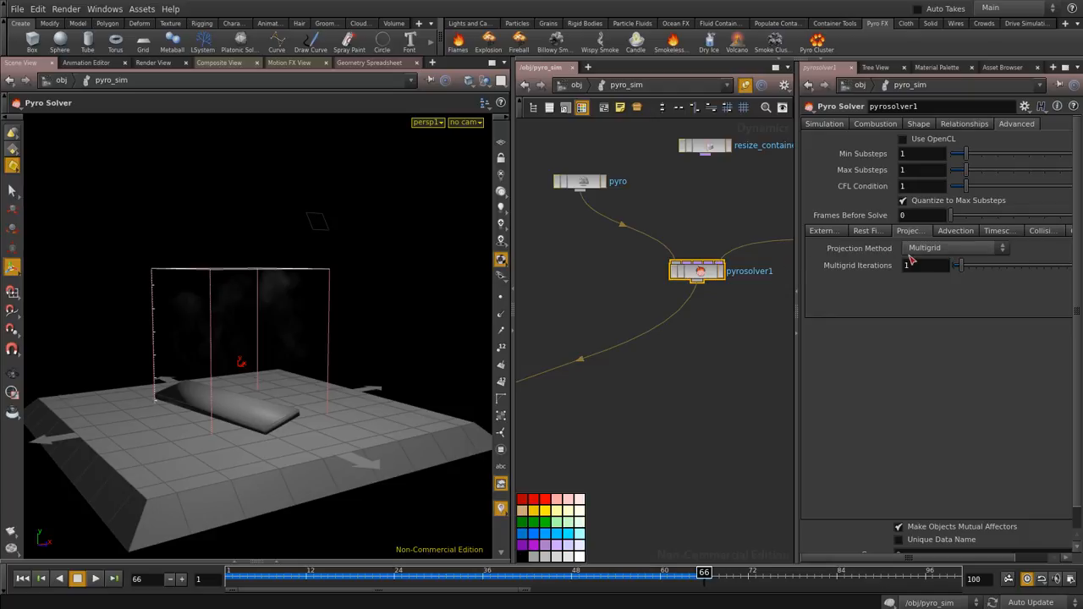
click(930, 253)
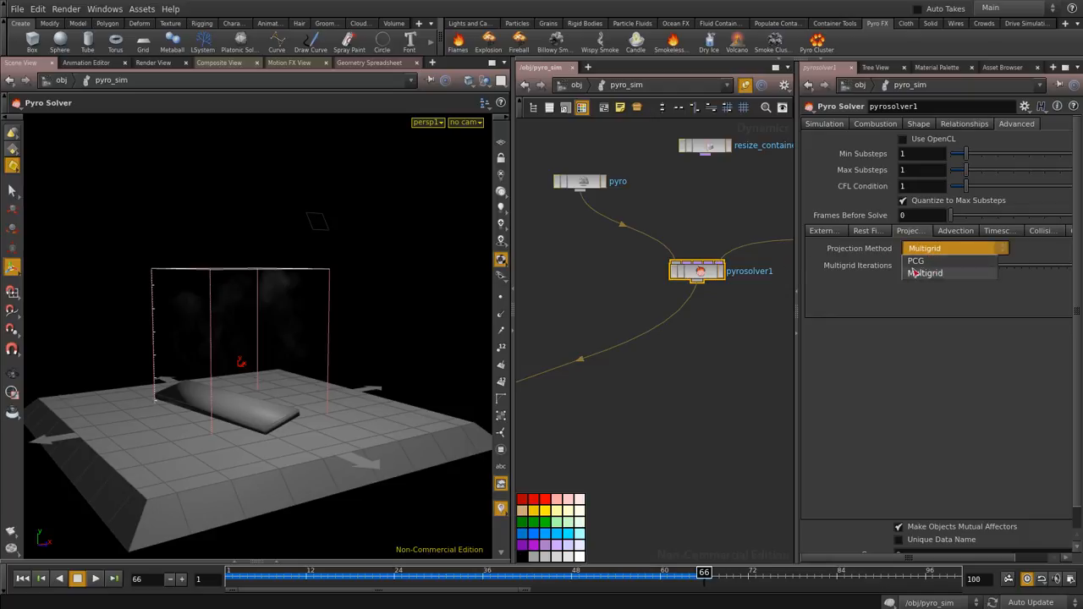
click(922, 263)
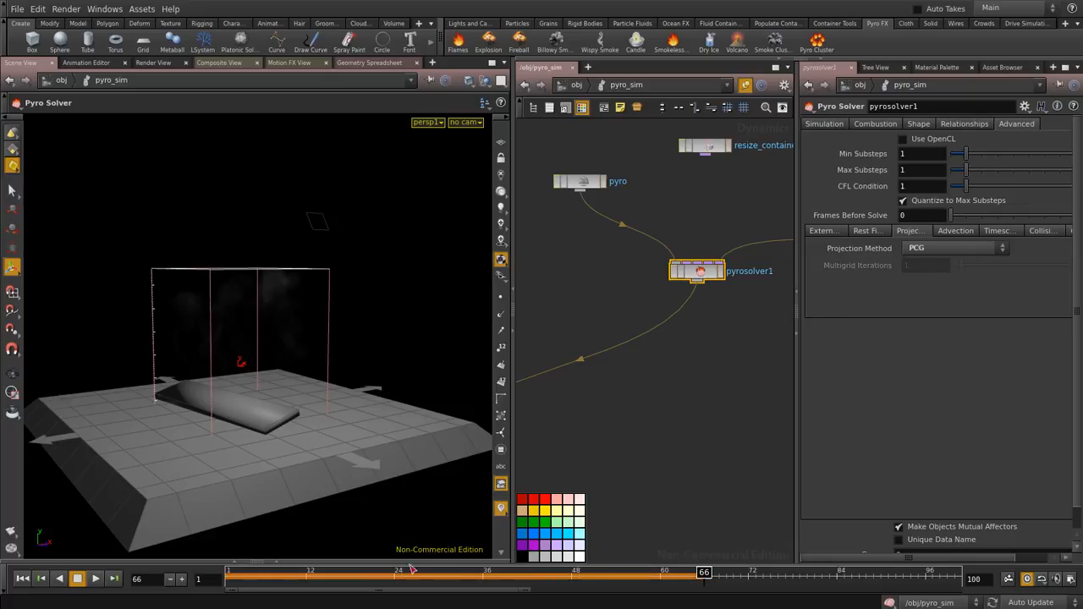
Return to frame 1, widen the parameter area and set pyrosolver1's collision Feedback Scale to 1000
drag(294, 580, 230, 581)
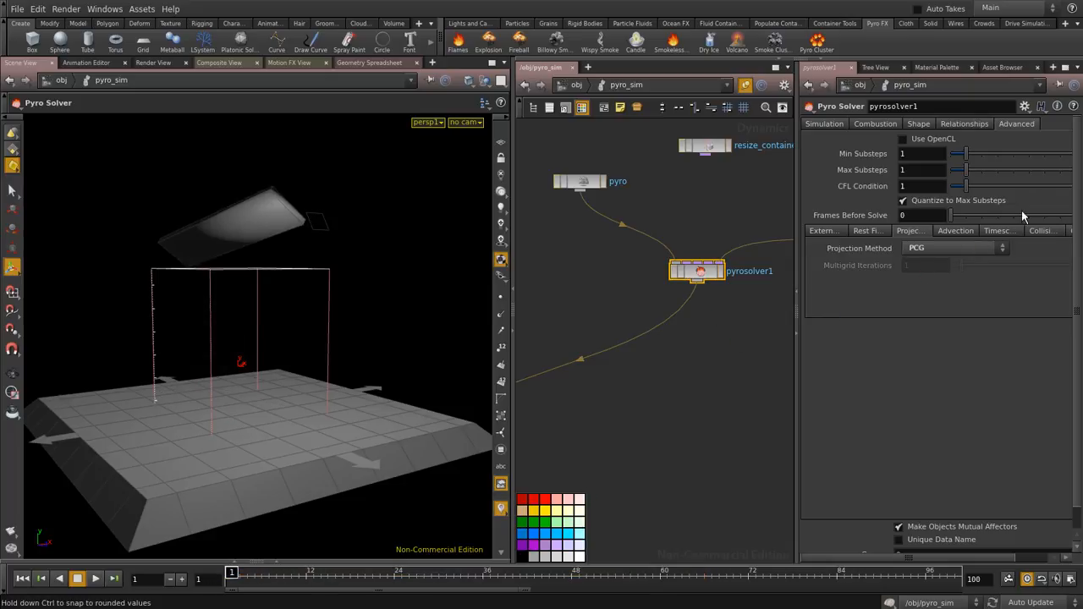
click(955, 231)
click(1003, 230)
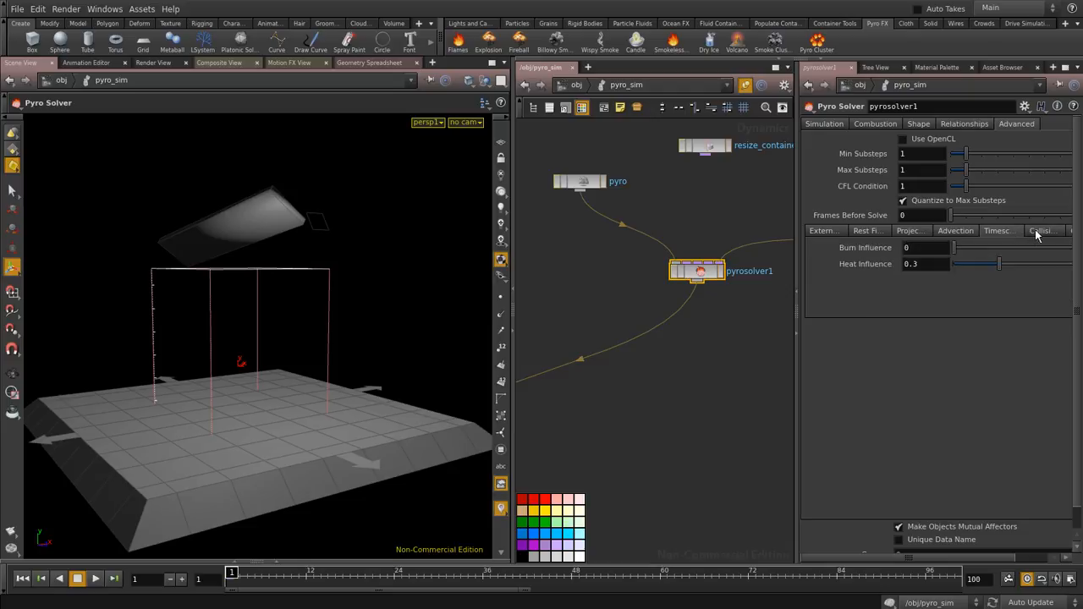
drag(798, 271, 654, 270)
click(936, 234)
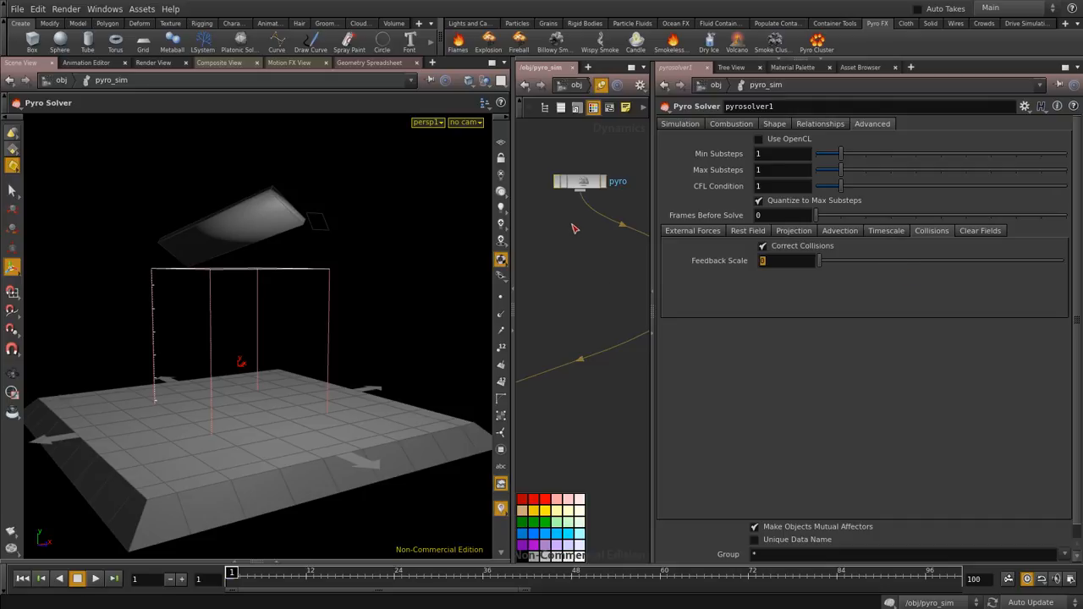
scroll(542, 229, down, 4)
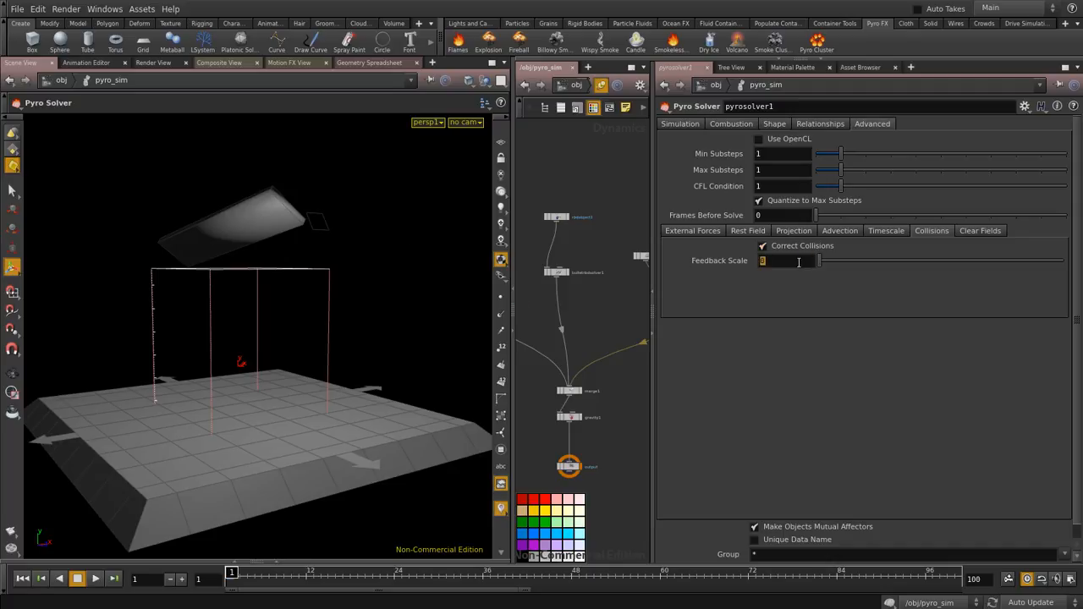
mouse_move(801, 255)
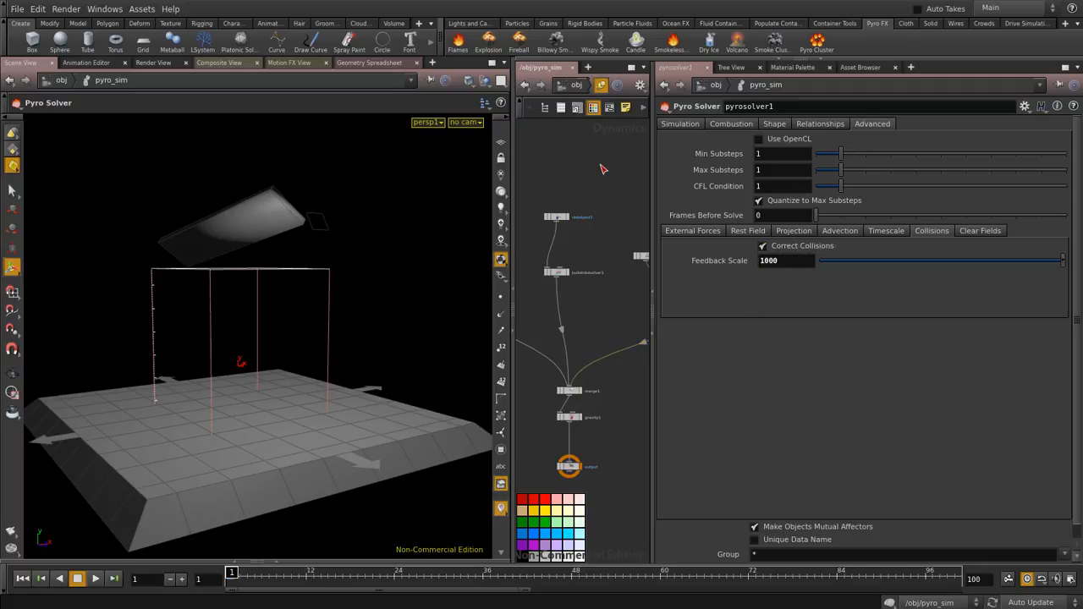
Play the simulation with the new feedback scale up to frame 50, checking how the falling box meets the smoke
scroll(584, 215, up, 3)
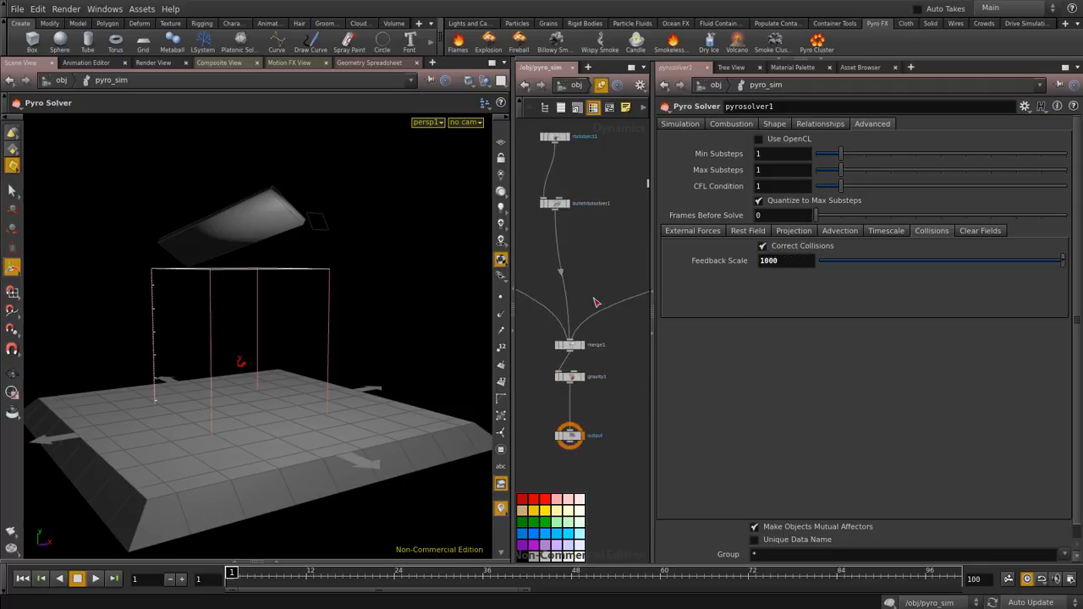
click(94, 579)
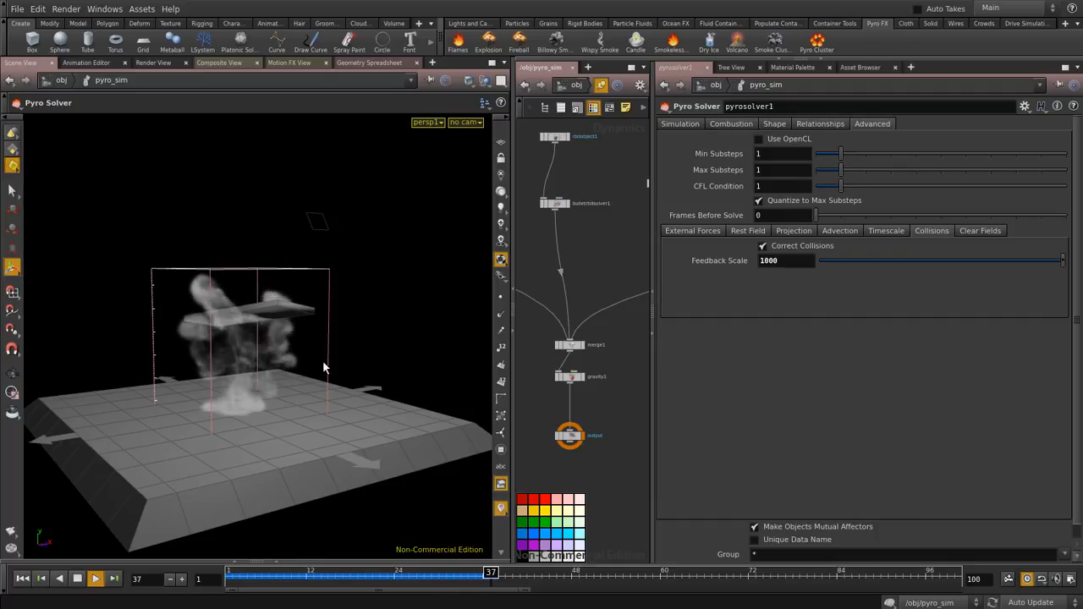
key(Escape)
drag(277, 329, 256, 335)
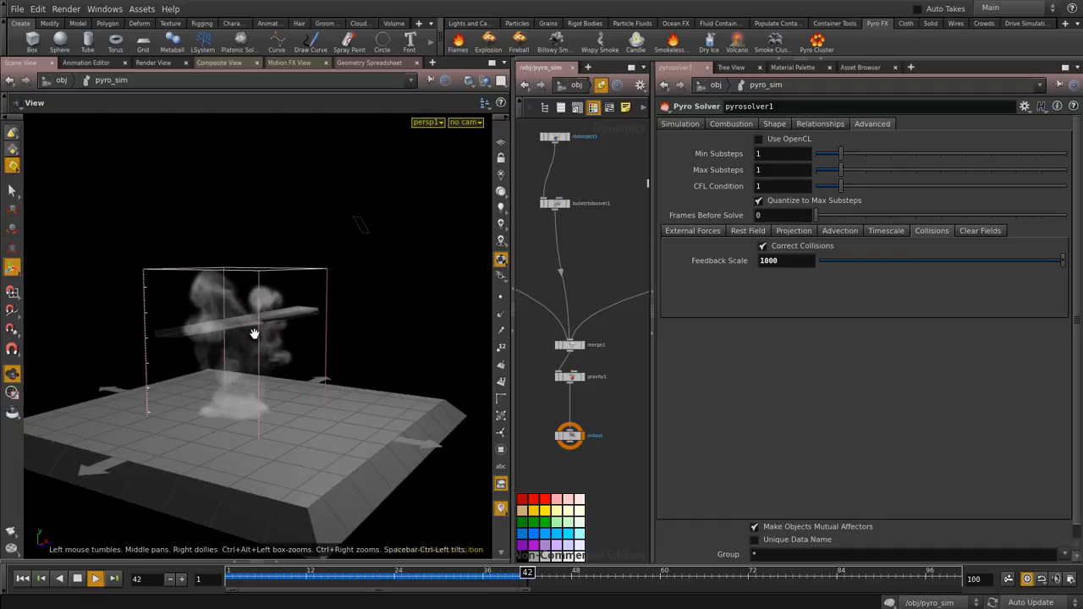
key(Return)
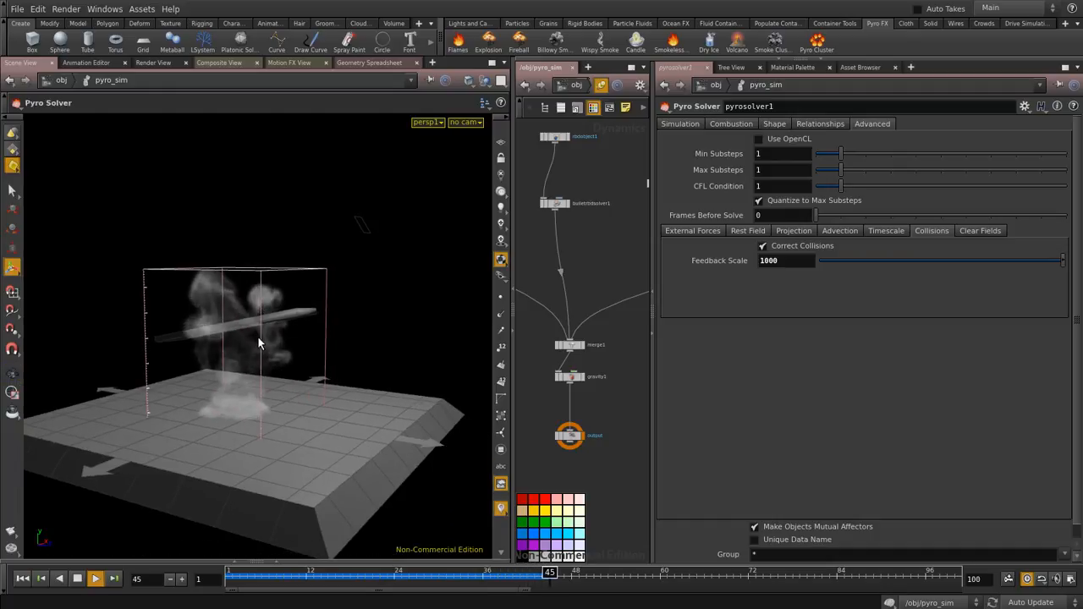
click(77, 580)
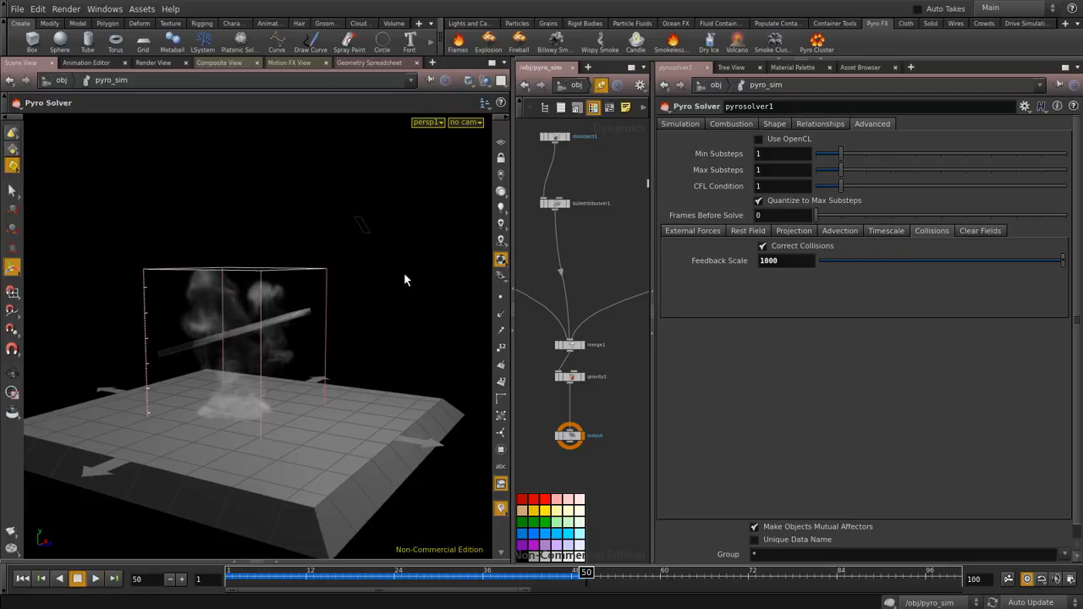
Examine the box and smoke closely from several angles and scrub the timeline back to frame 21
key(Escape)
drag(390, 271, 390, 228)
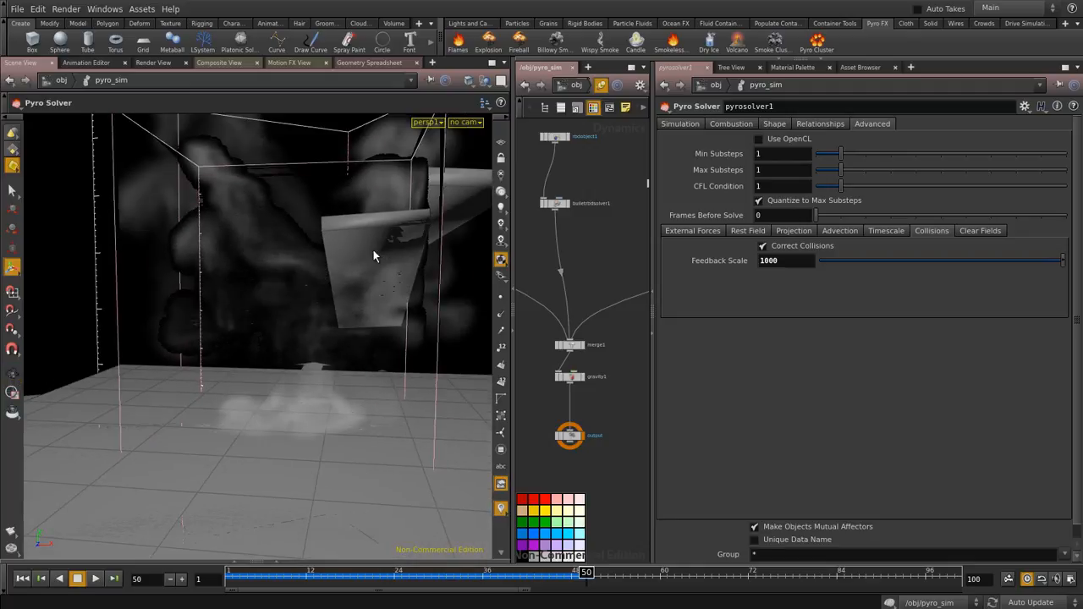
drag(315, 277, 380, 278)
drag(276, 258, 268, 336)
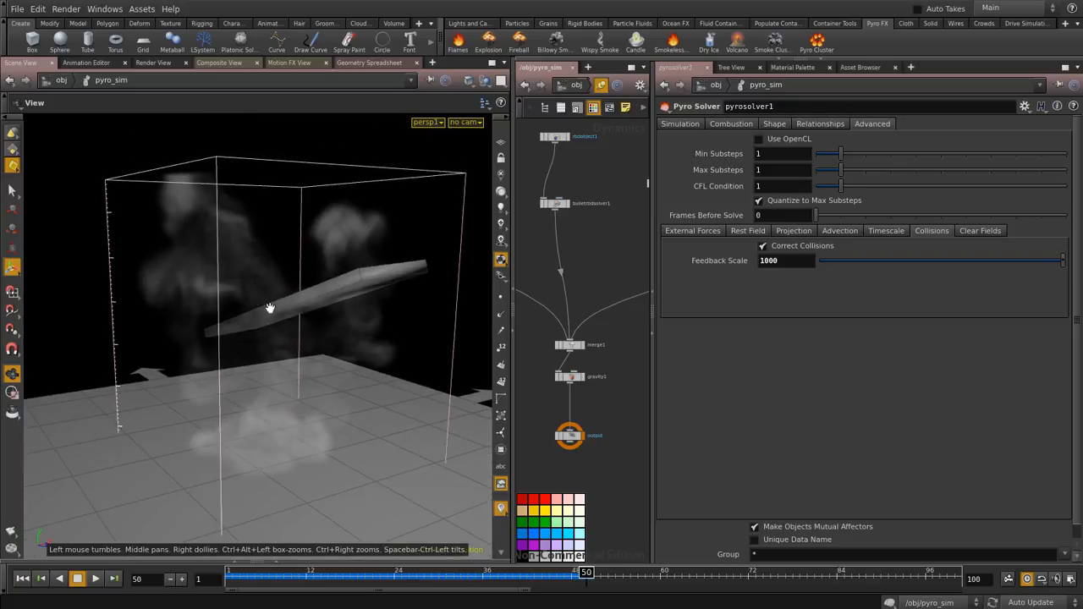
drag(566, 581, 288, 575)
mouse_move(306, 574)
mouse_down()
mouse_move(527, 574)
mouse_move(292, 573)
mouse_move(373, 573)
mouse_up()
On the pyro smoke object, enable the Velocity guide visualization and disable the Multi Field guide
middle_drag(610, 230, 576, 268)
click(541, 245)
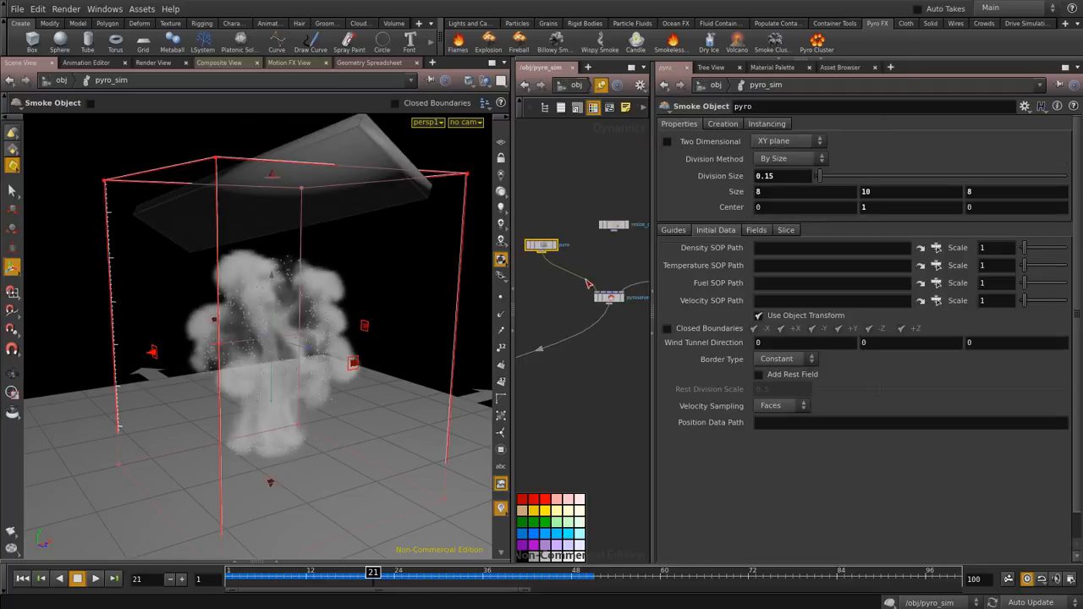
click(675, 234)
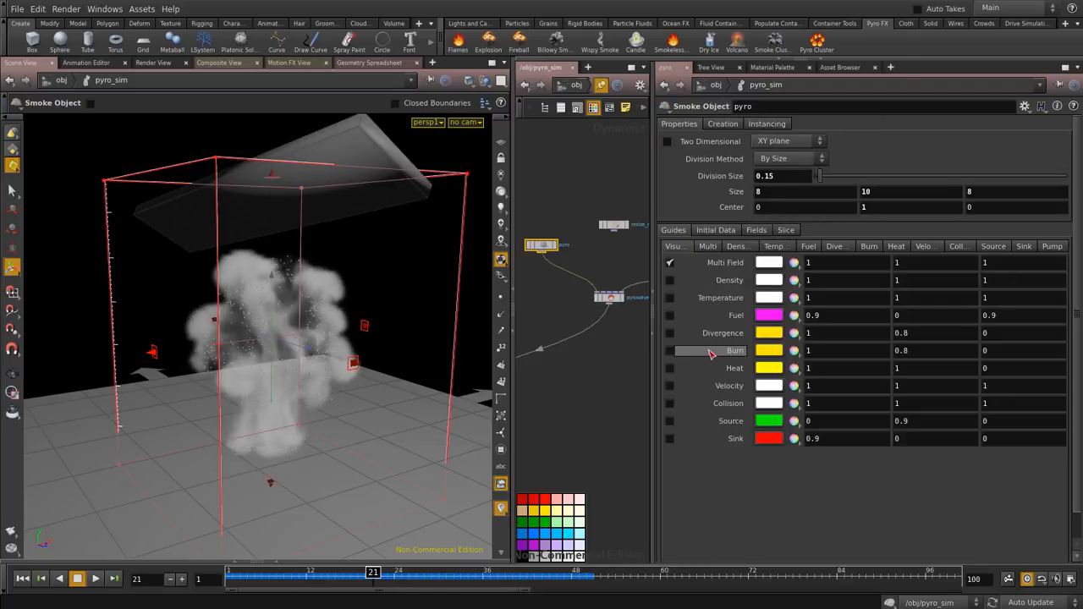
click(670, 385)
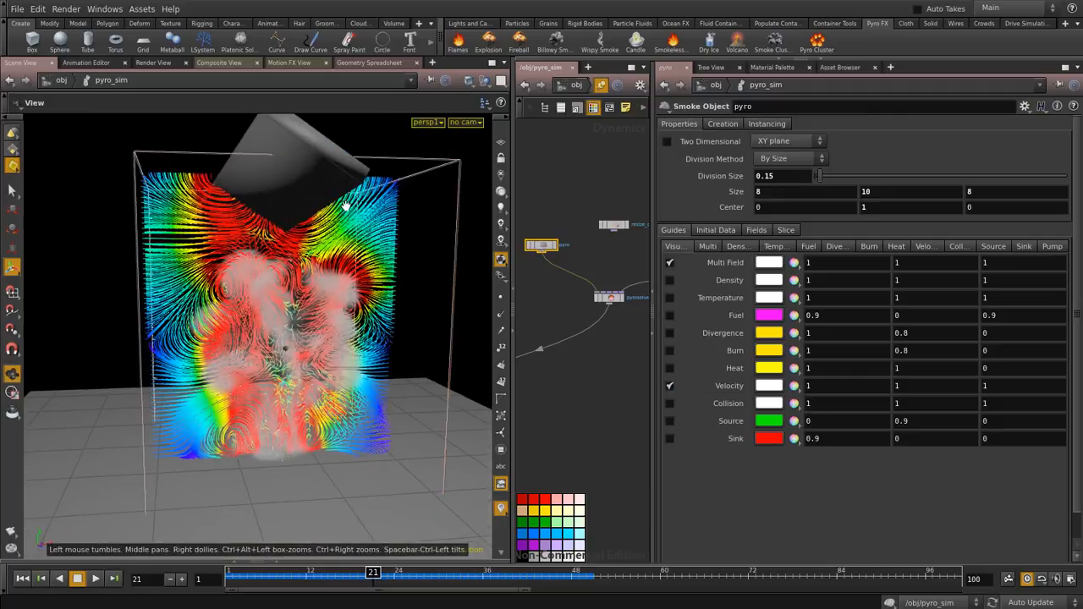
click(669, 263)
alt+drag(333, 271, 346, 254)
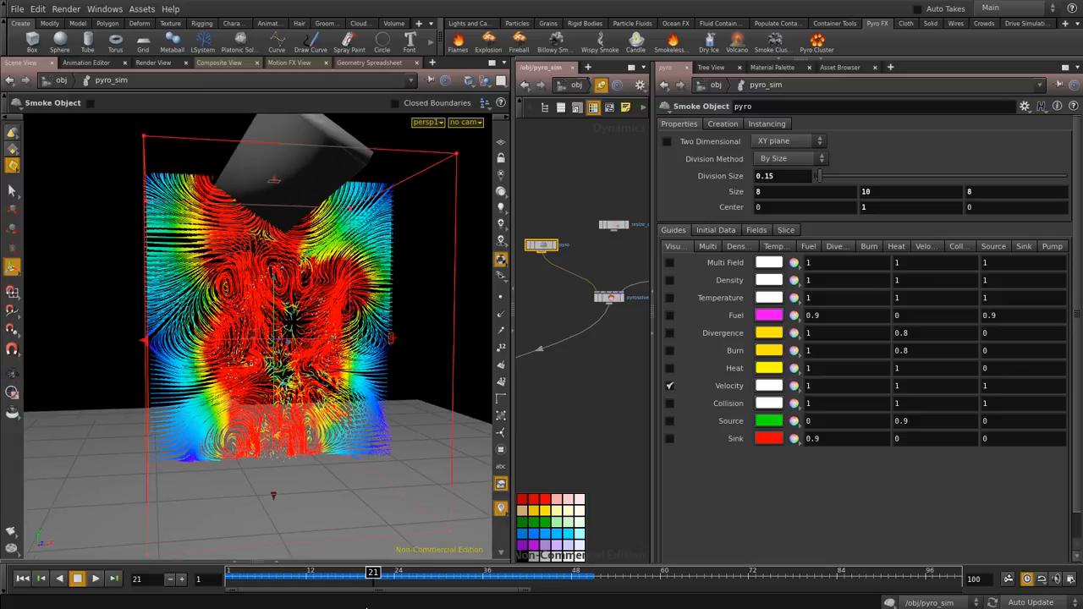
Scrub through the simulated frames and examine from several angles how the falling box affects the velocity field
drag(373, 581, 542, 575)
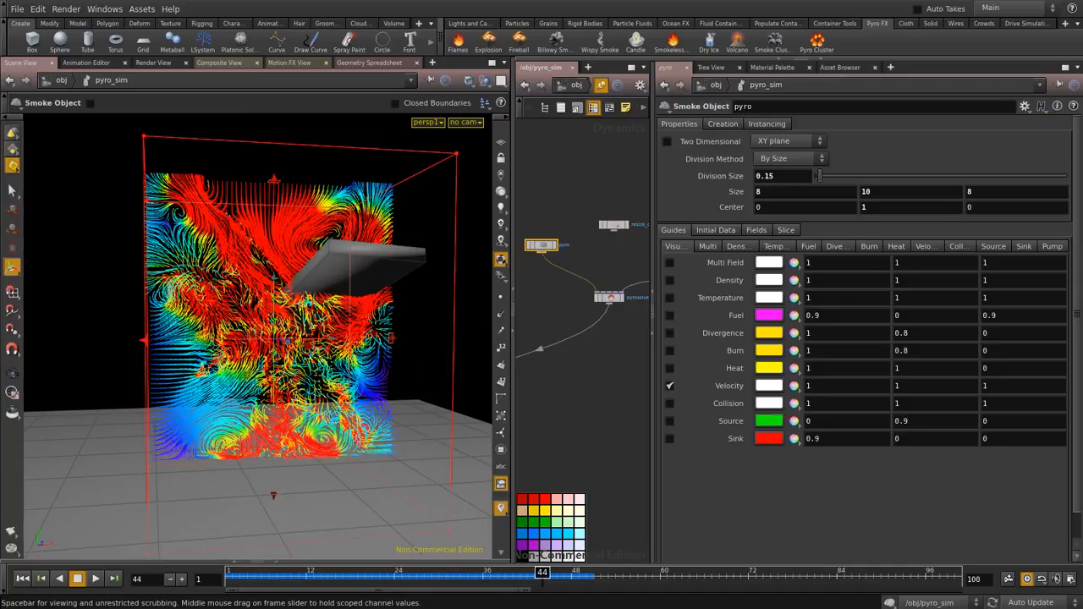
drag(541, 574, 626, 583)
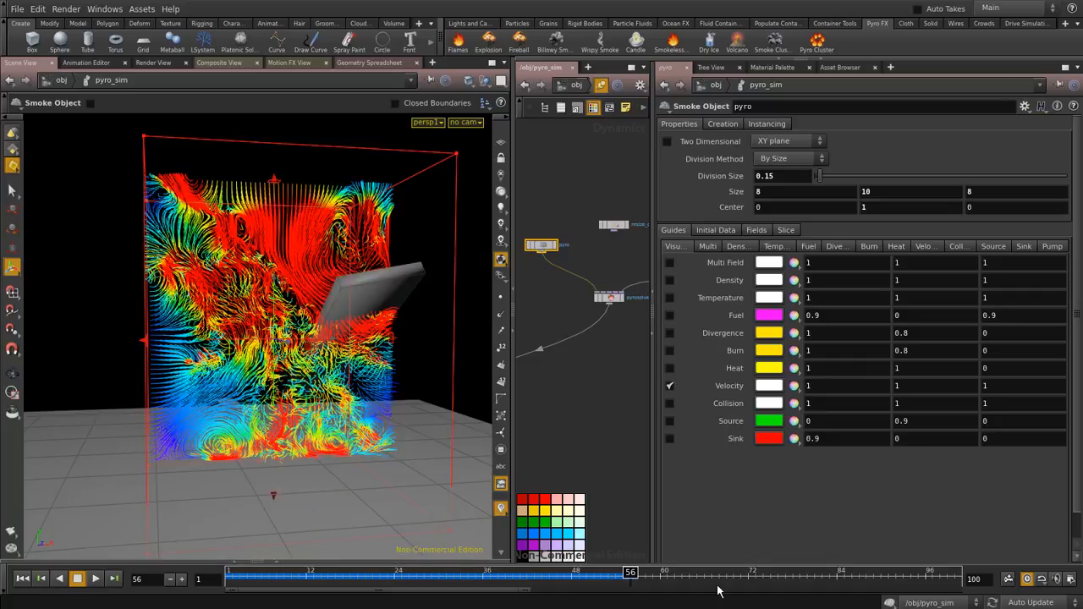
click(916, 574)
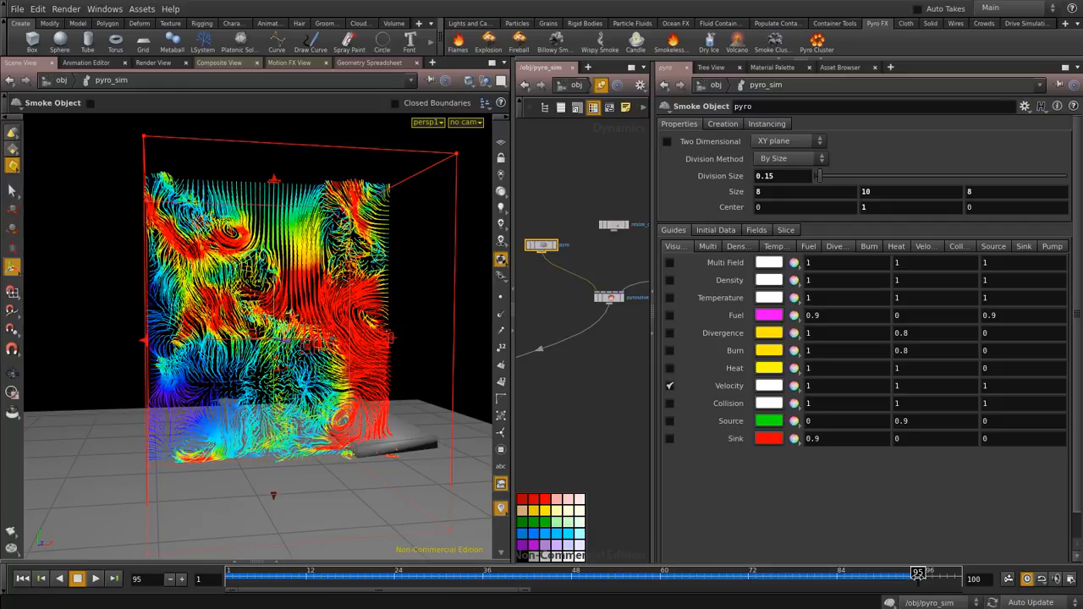
drag(917, 575, 358, 573)
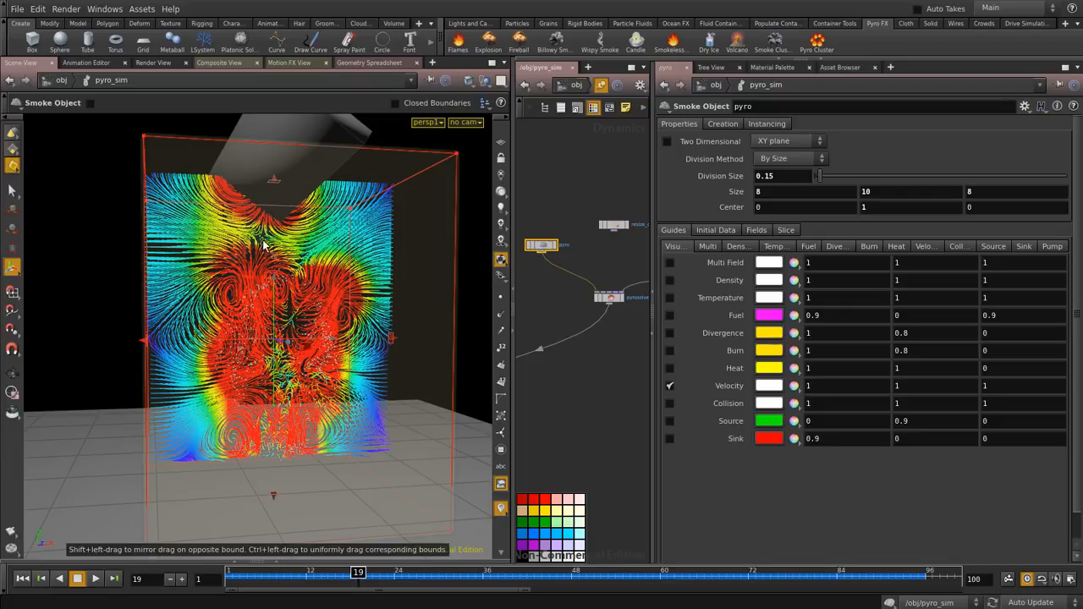
mouse_move(361, 575)
mouse_down()
mouse_move(719, 585)
mouse_move(385, 588)
mouse_move(594, 587)
mouse_up()
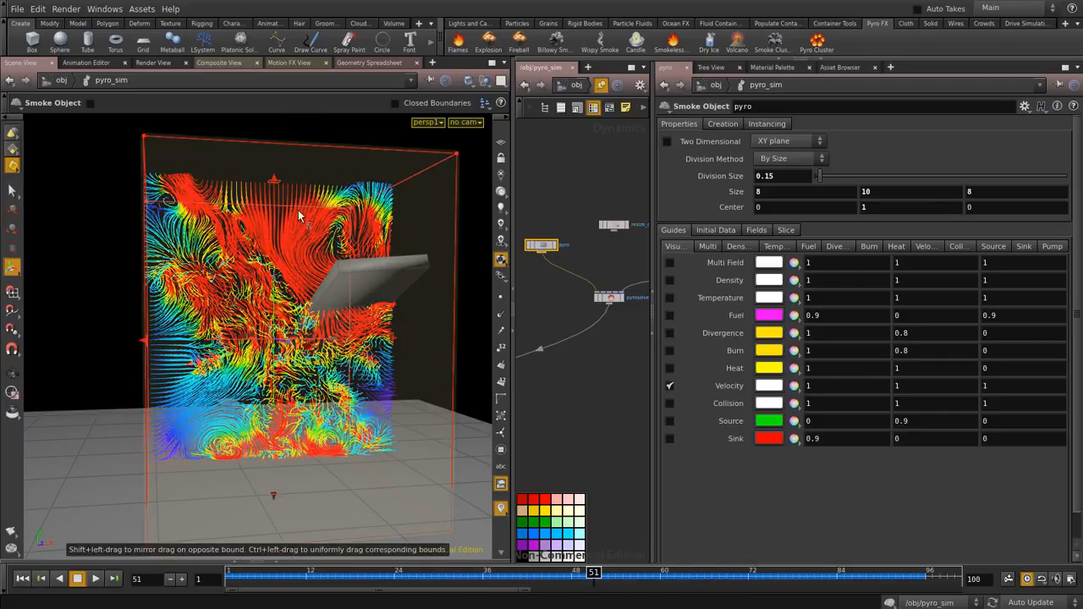
alt+drag(226, 224, 378, 232)
alt+drag(303, 291, 291, 347)
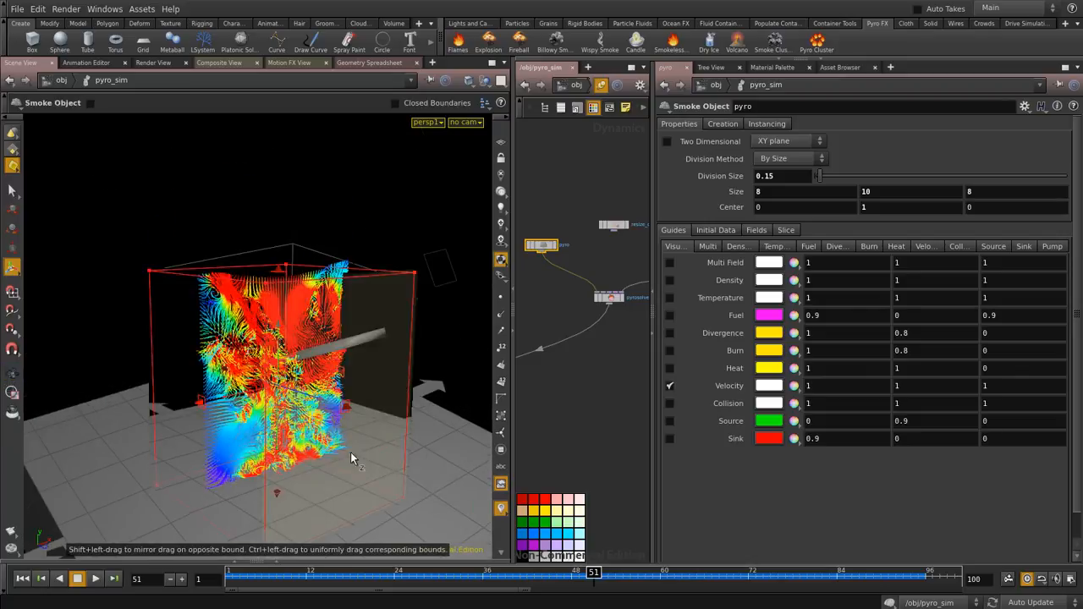
drag(237, 389, 221, 230)
key(Return)
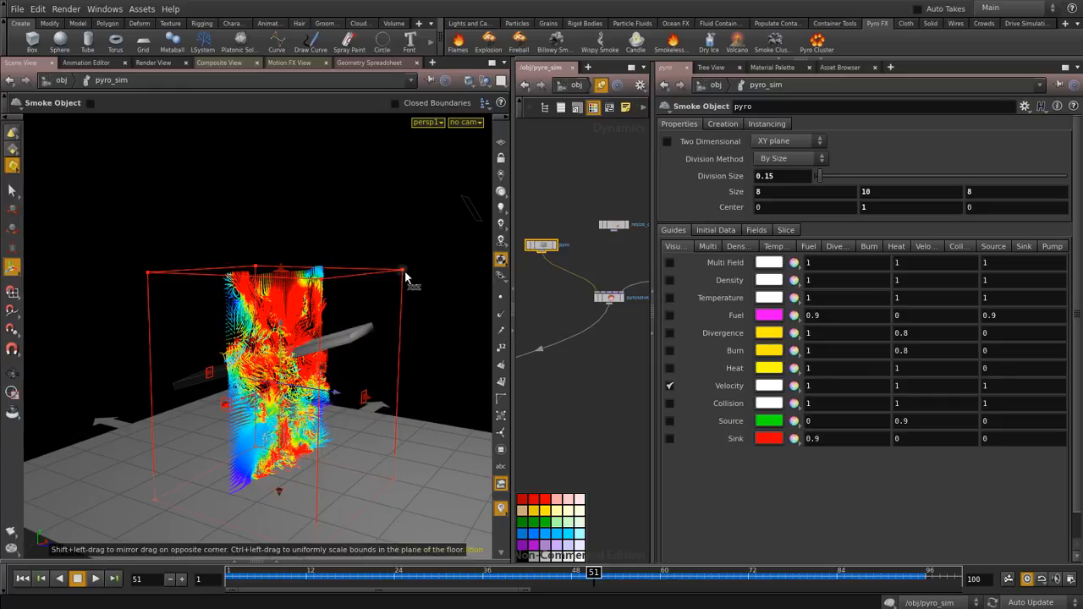
drag(389, 230, 303, 261)
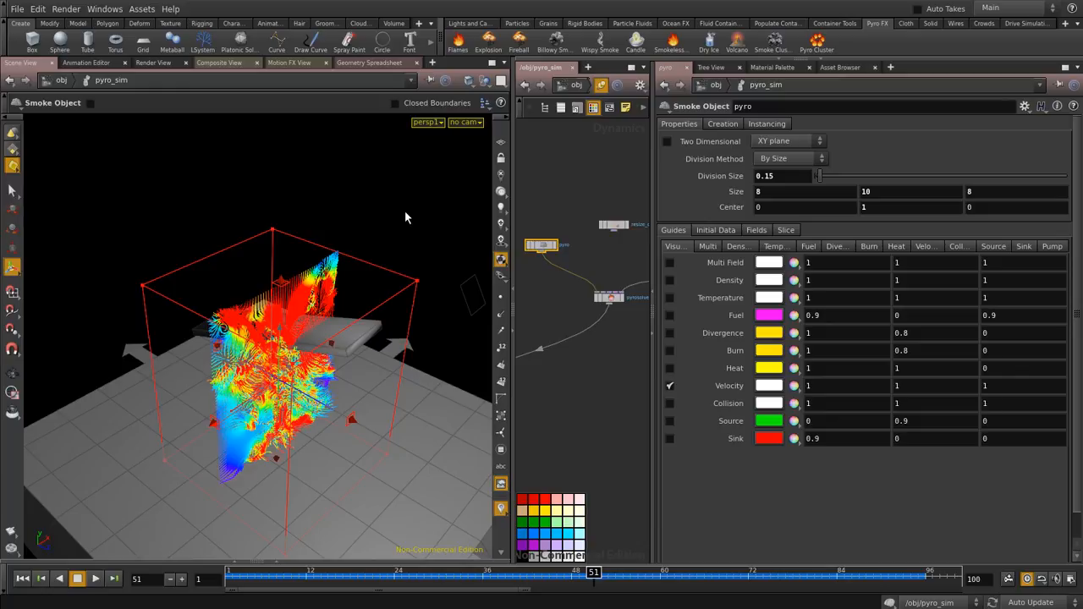
Start a new empty scene, saving the current one over Chapter_005_part_002.hipnc
drag(656, 195, 788, 194)
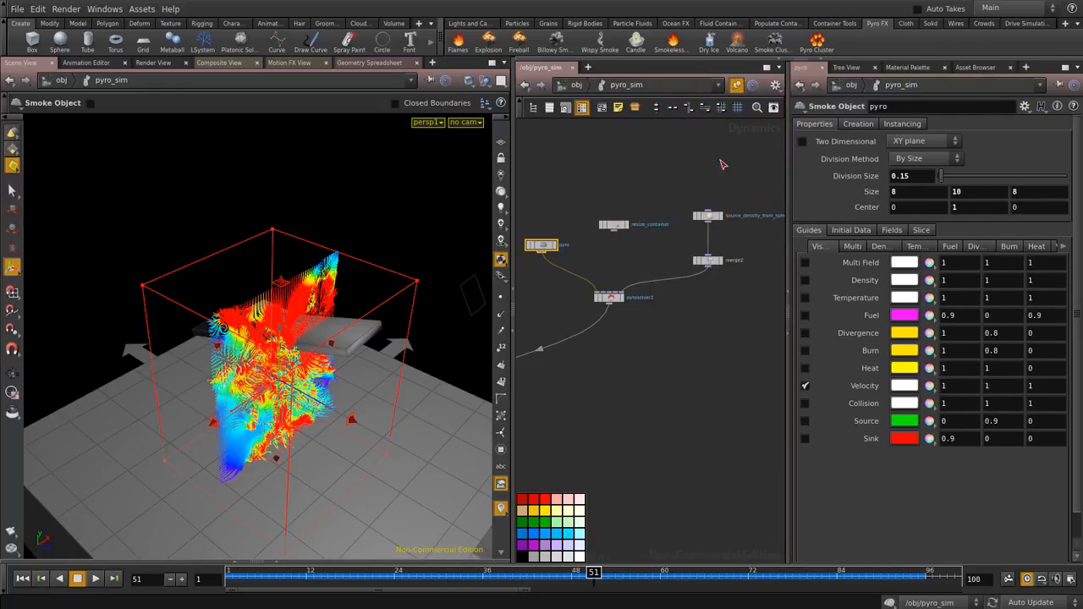
click(17, 8)
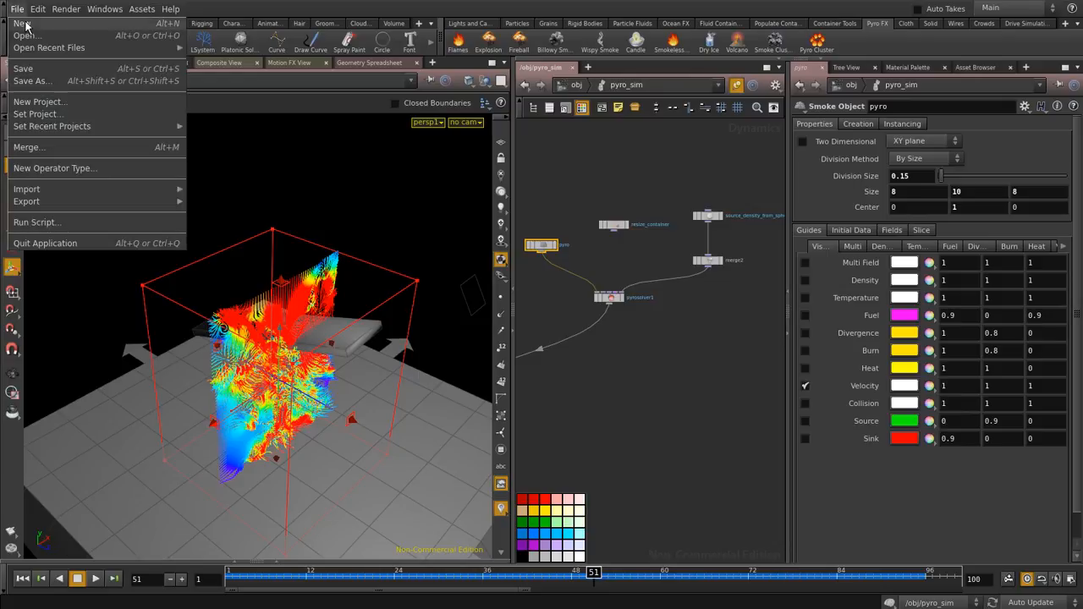
click(26, 25)
click(156, 70)
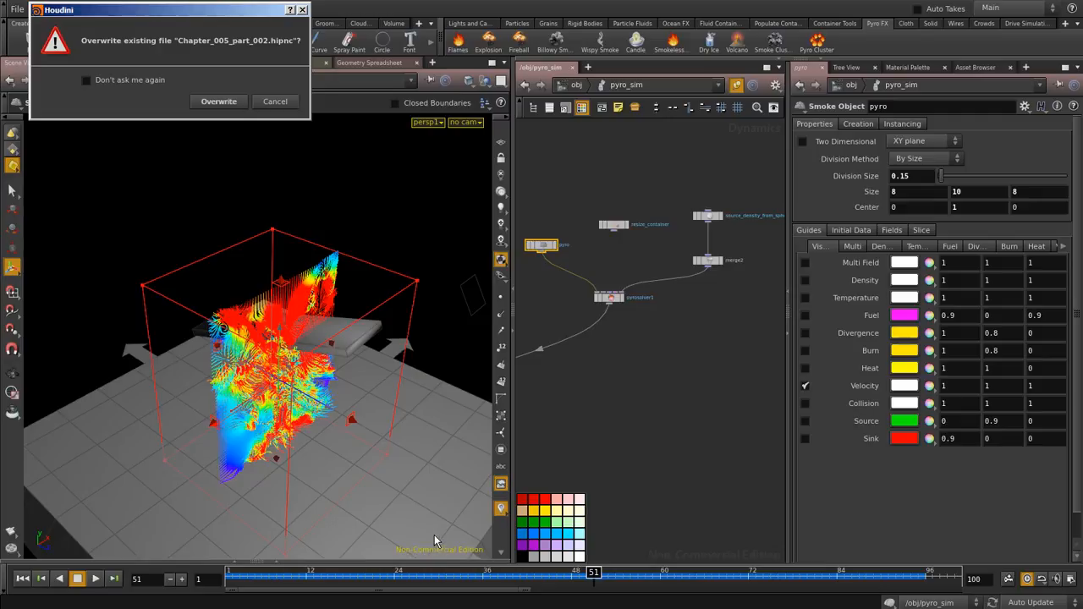
click(234, 100)
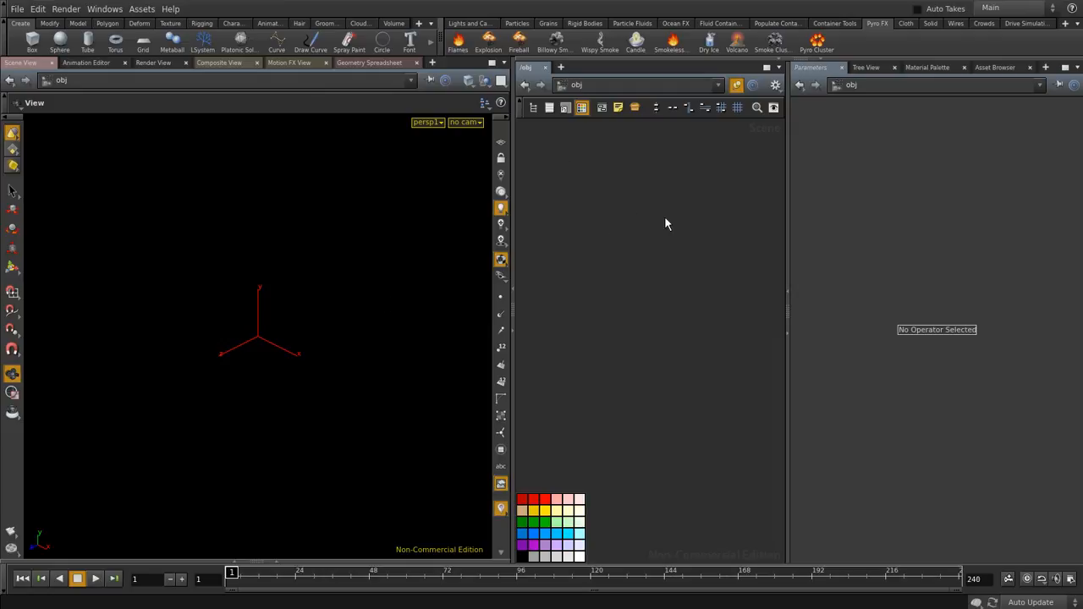
Create a FLIP Tank from the Particle Fluids tools in the new scene
drag(394, 244, 283, 234)
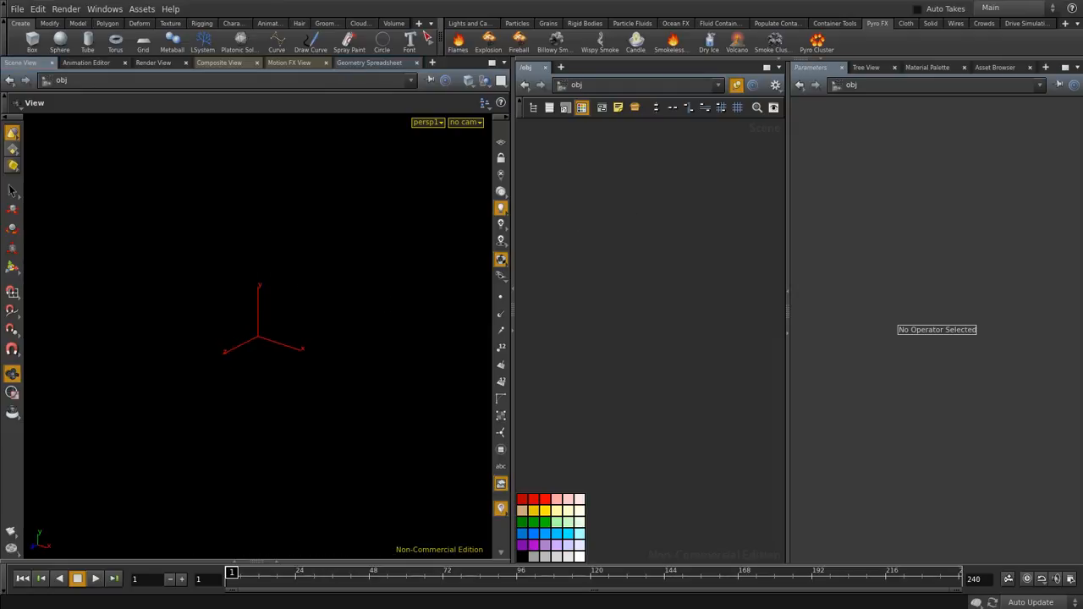
click(470, 23)
click(545, 23)
click(632, 24)
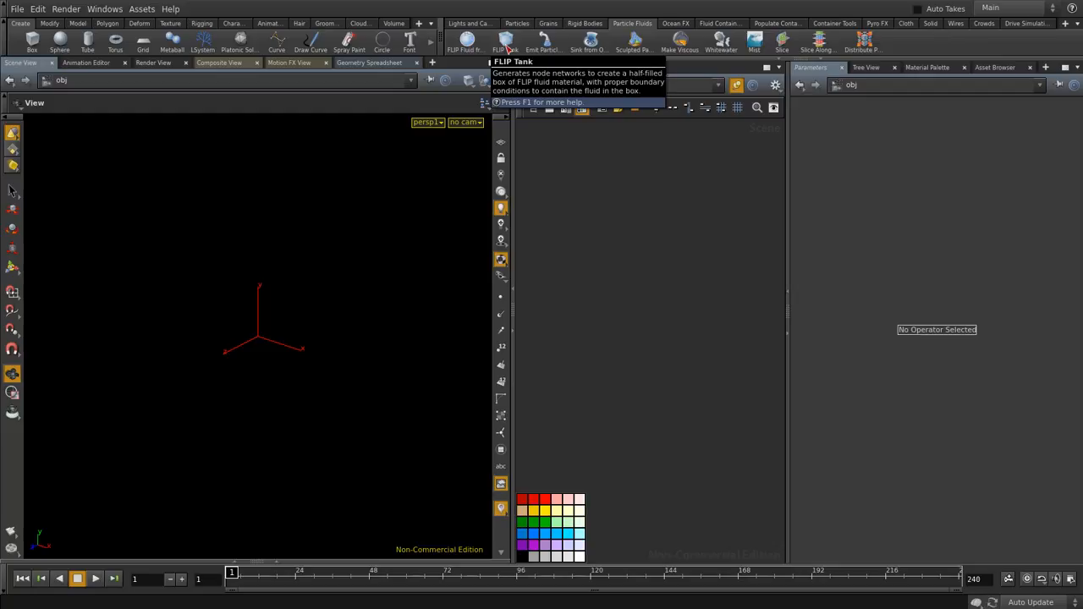
click(513, 61)
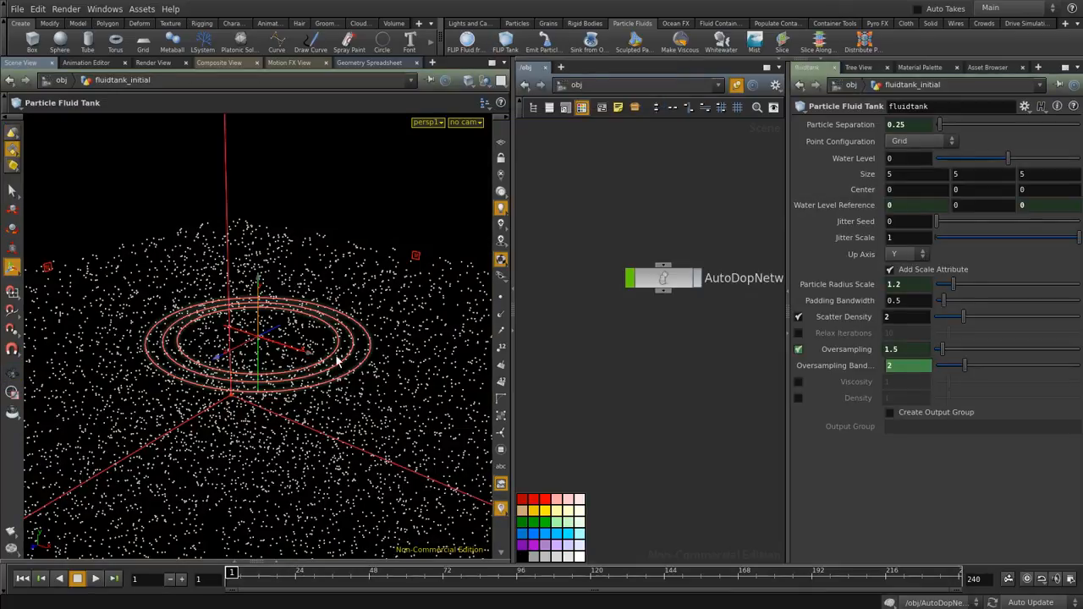
Examine the fluid tank's particles and bounding box, and the object nodes generated for the tank
mouse_move(305, 355)
mouse_down()
mouse_move(359, 275)
mouse_move(316, 380)
mouse_move(242, 363)
mouse_move(291, 363)
mouse_up()
scroll(359, 279, down, 5)
scroll(313, 382, up, 5)
scroll(316, 372, down, 5)
scroll(669, 288, down, 3)
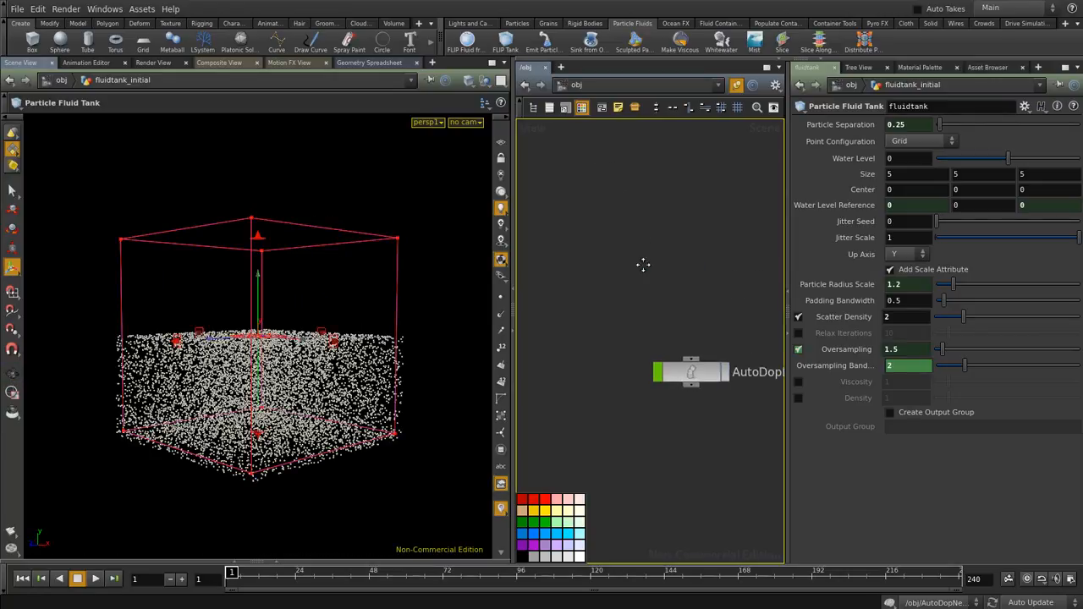
scroll(677, 288, up, 3)
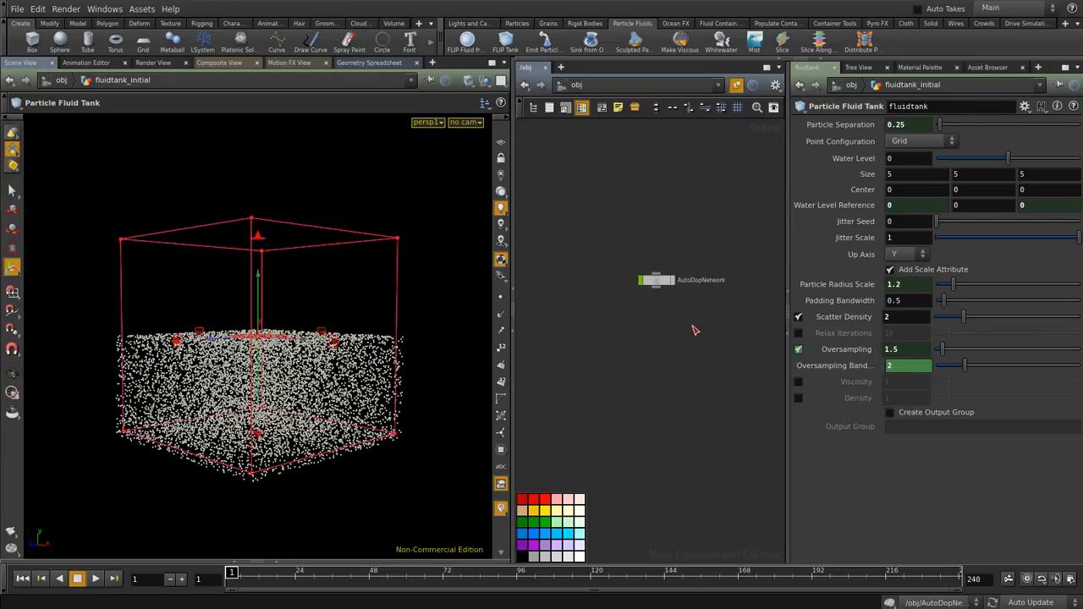
scroll(688, 367, down, 2)
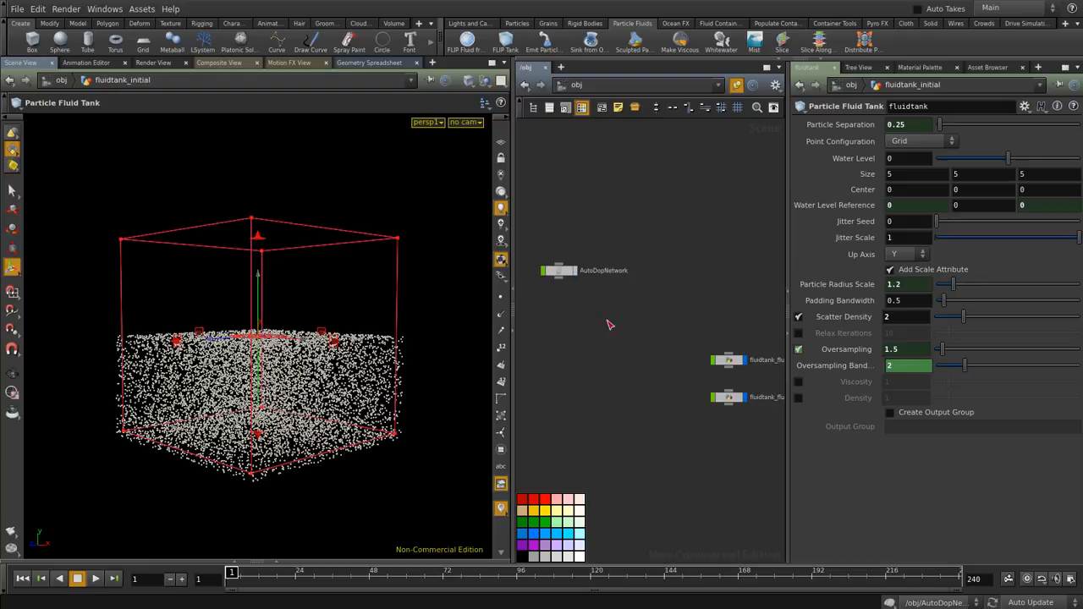
drag(431, 332, 273, 223)
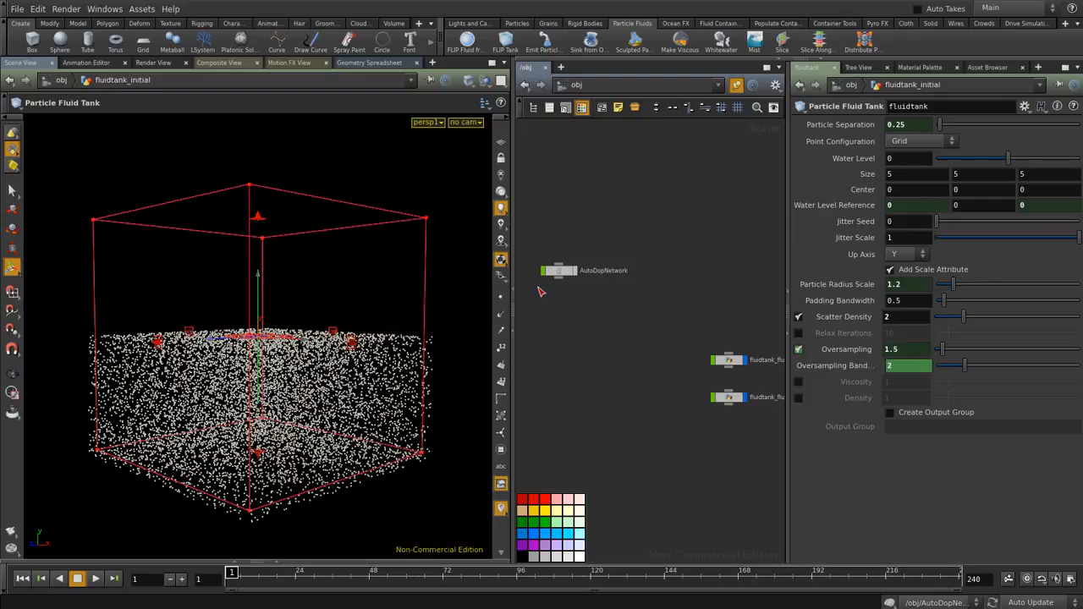
scroll(702, 374, up, 5)
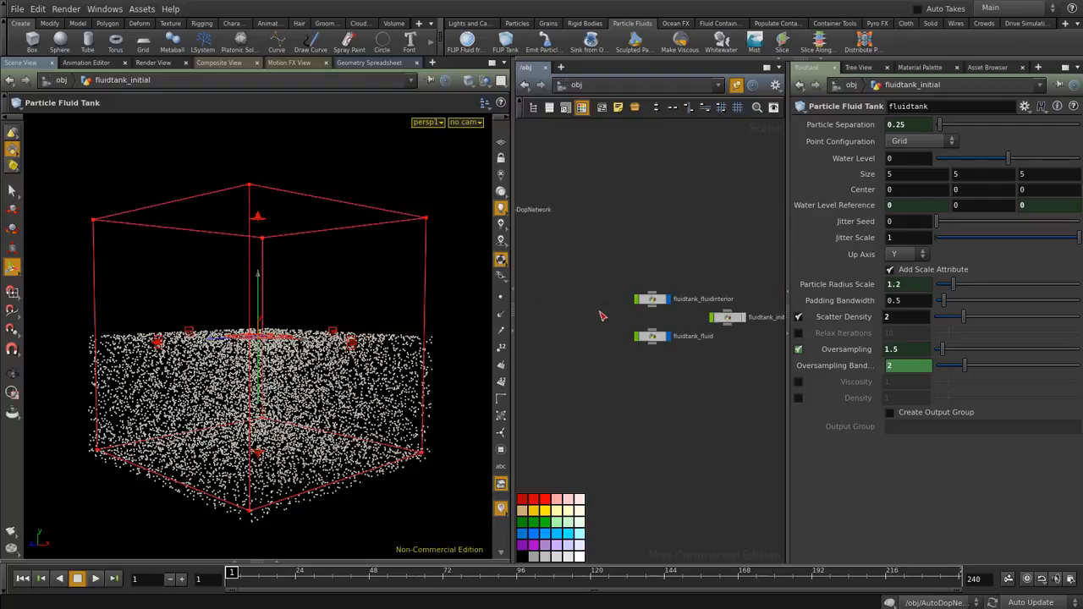
Inspect the fluidtank_fluidinterior object and open the network inside fluidtank_initial
click(658, 303)
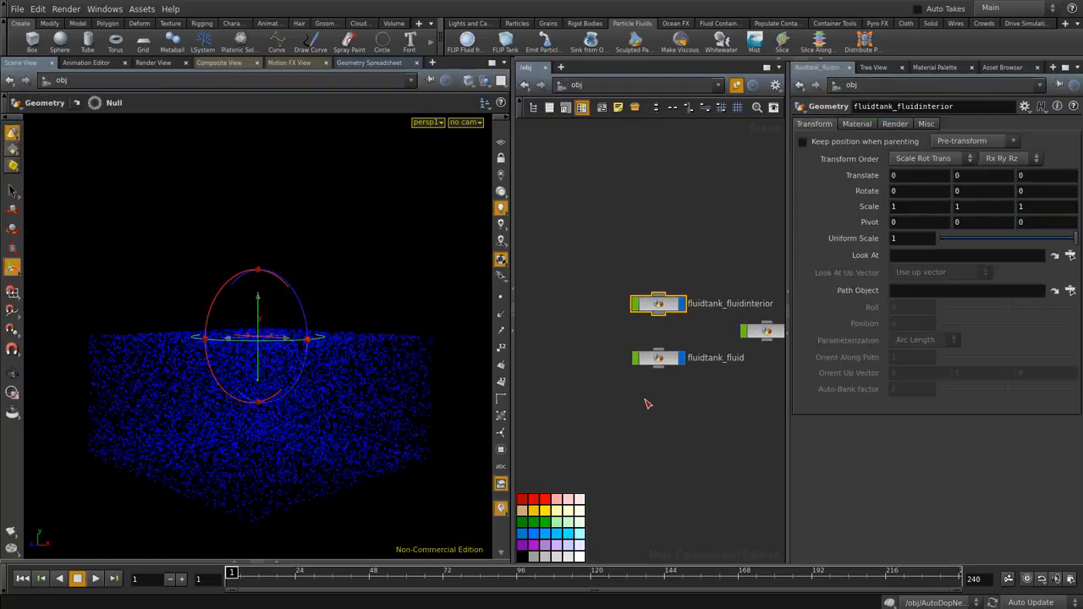
scroll(677, 423, down, 2)
scroll(677, 423, up, 5)
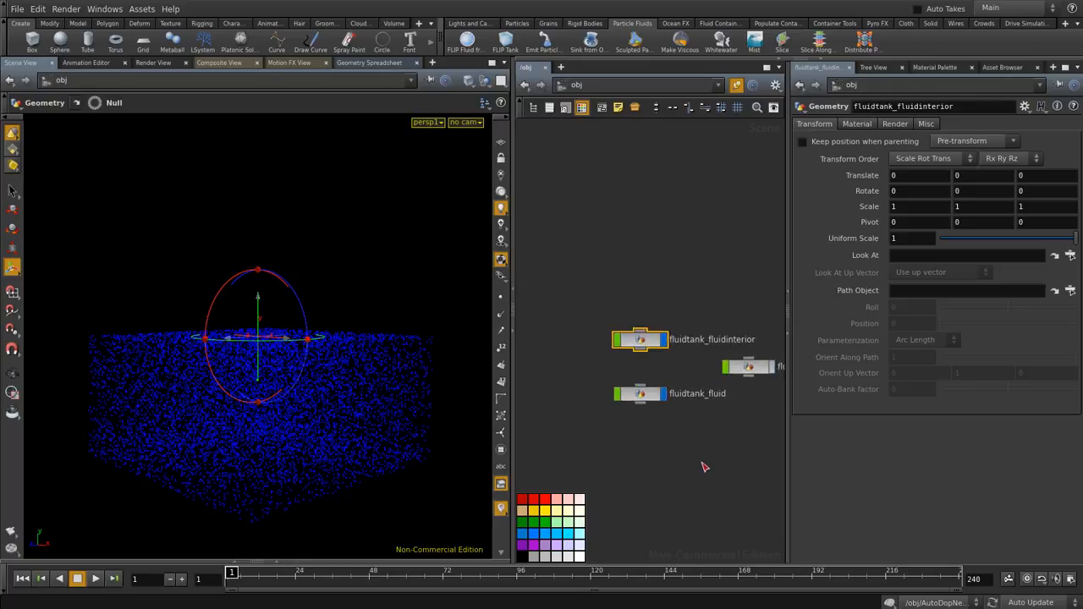
drag(660, 306, 591, 365)
scroll(609, 375, down, 2)
drag(745, 317, 693, 347)
scroll(676, 326, up, 3)
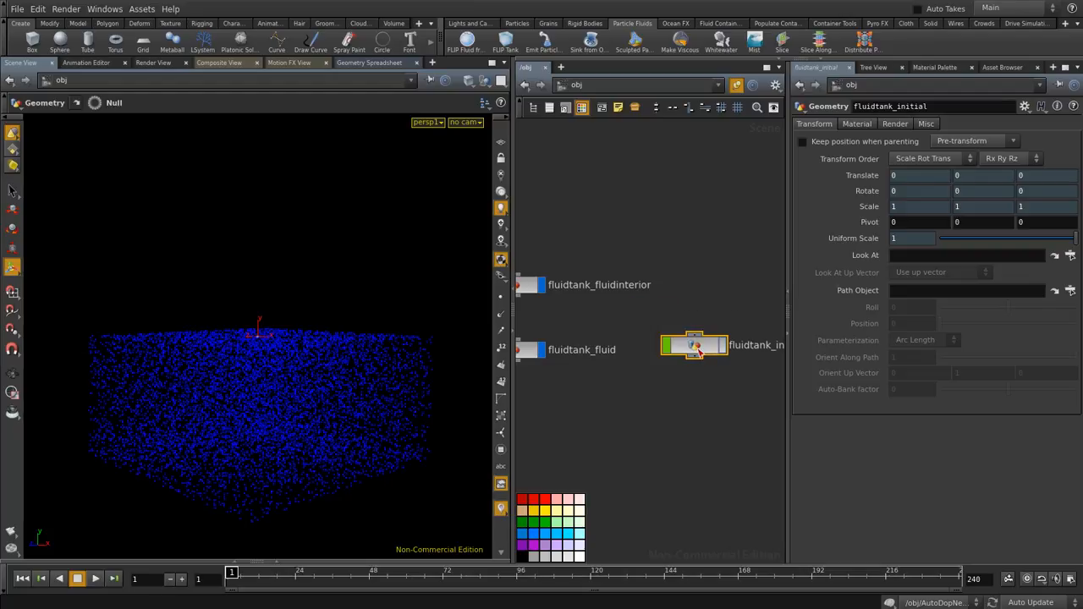
double_click(695, 347)
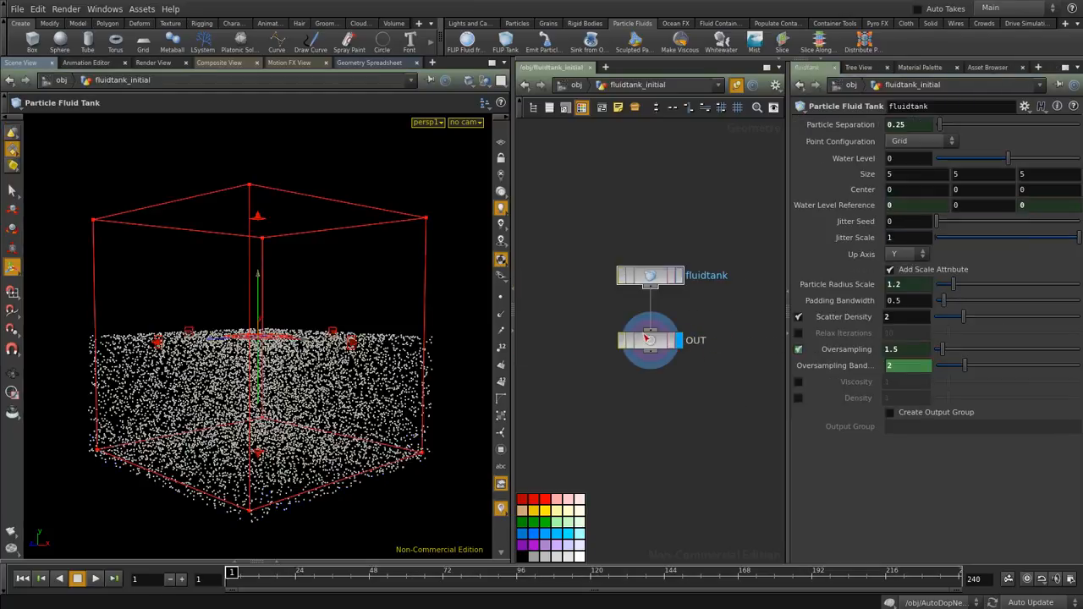
Return to the object level, move AutoDopNetwork closer to the fluid tank objects and open its network
click(577, 85)
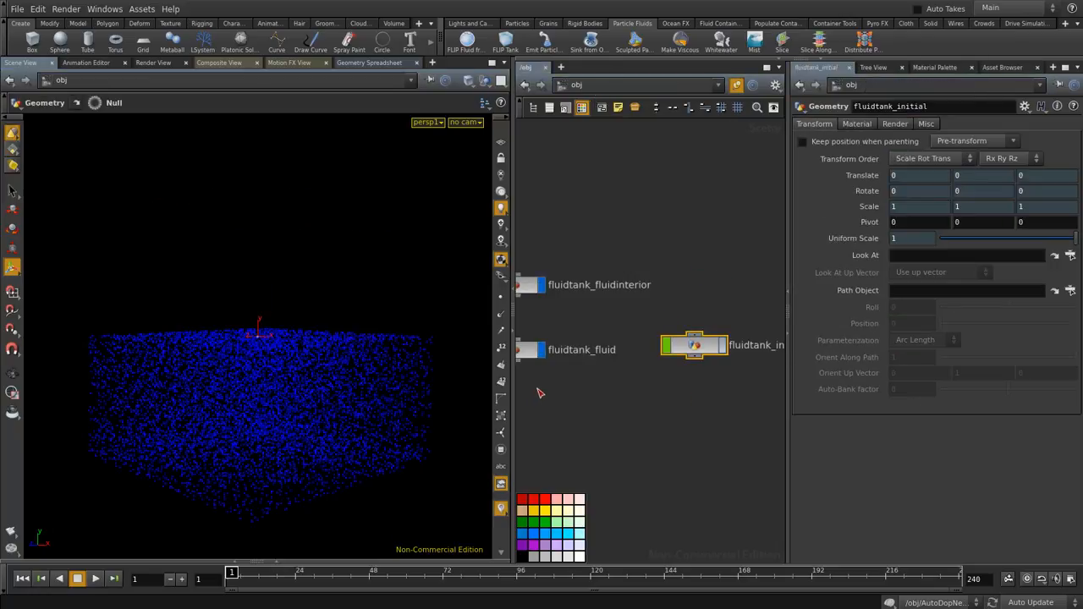
scroll(643, 363, down, 5)
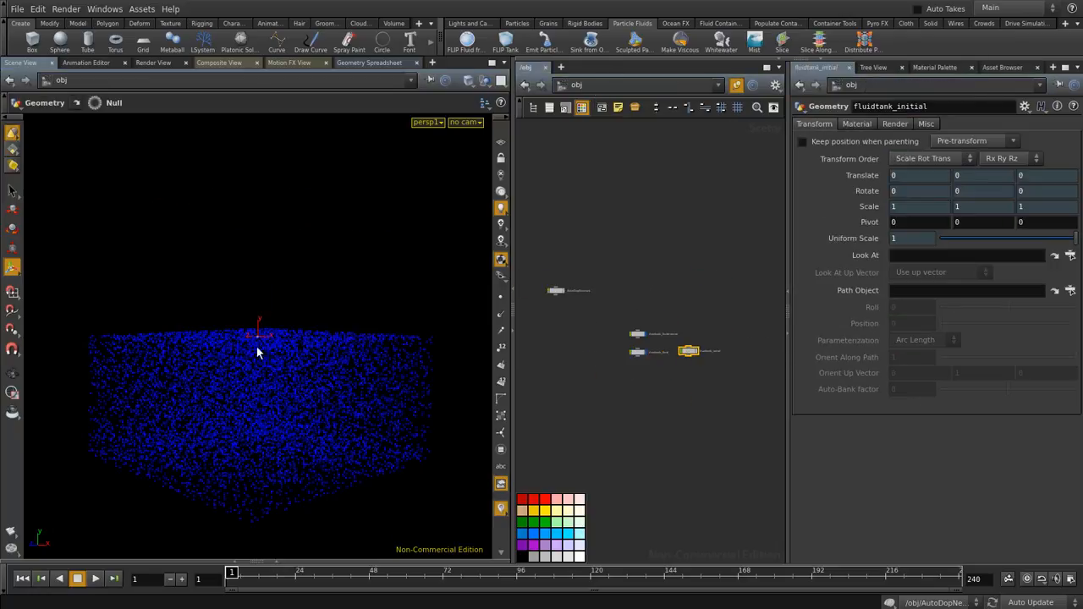
scroll(565, 288, up, 3)
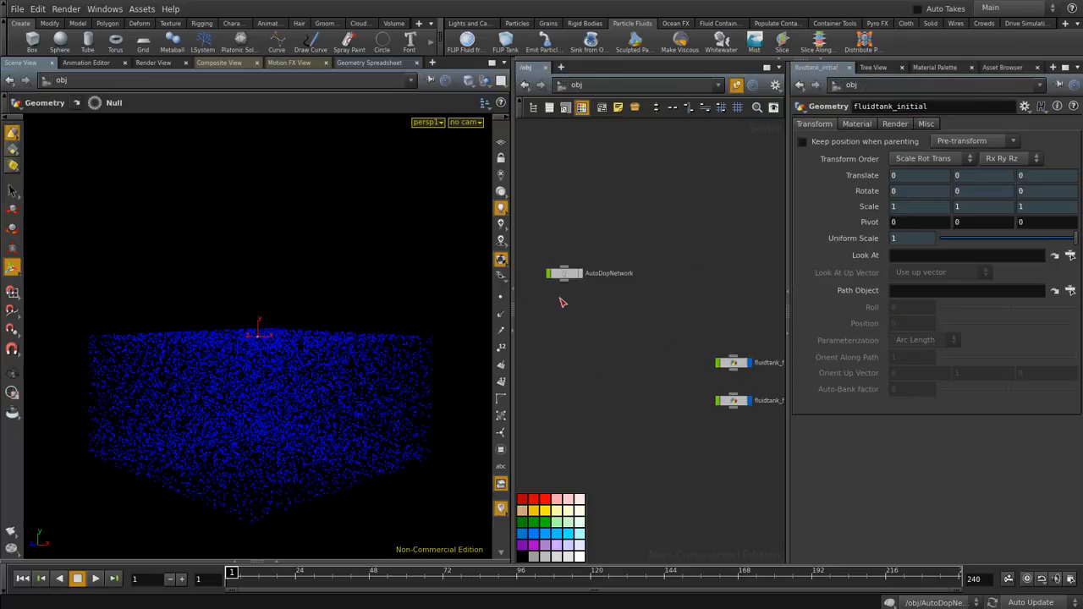
click(572, 275)
drag(572, 274, 627, 359)
double_click(627, 359)
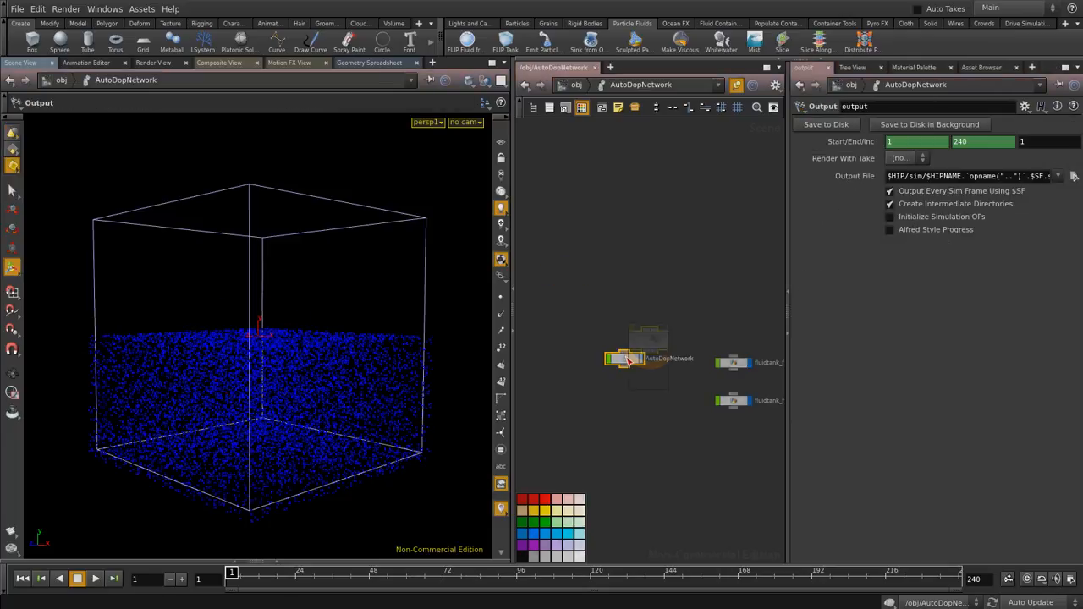
Move the fliptank, flipsolver1 and merge1 nodes together up and away from gravity1
middle_drag(758, 273, 742, 415)
drag(734, 203, 569, 385)
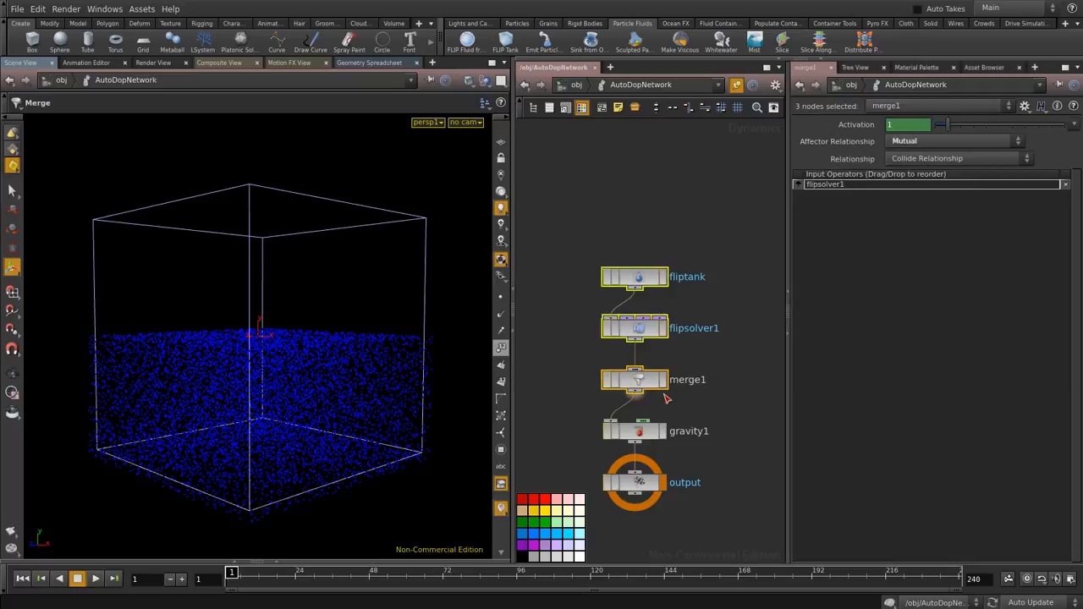
drag(652, 328, 708, 276)
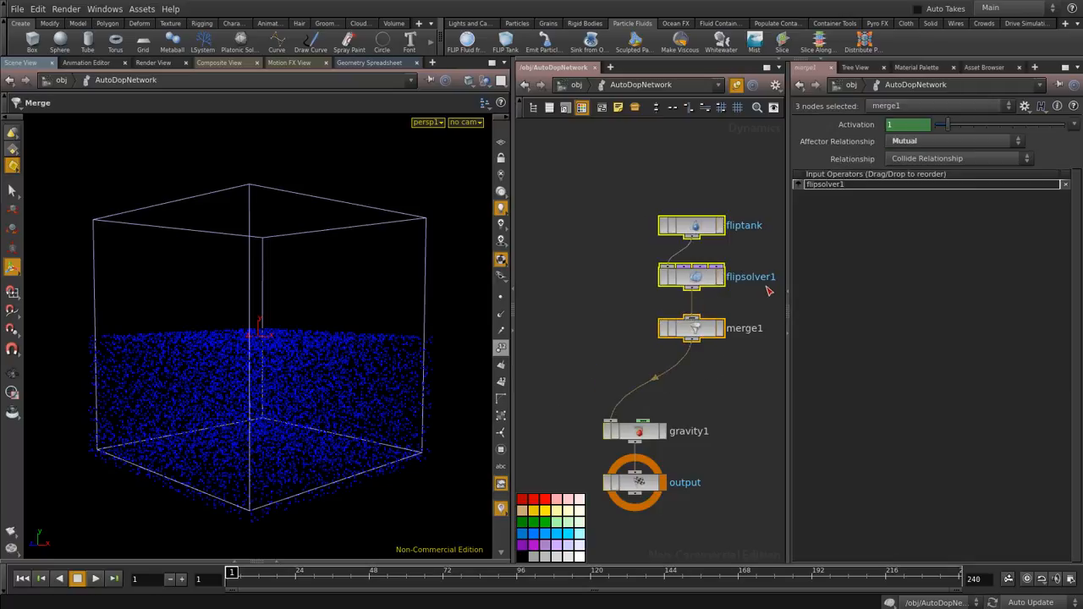
scroll(592, 224, down, 3)
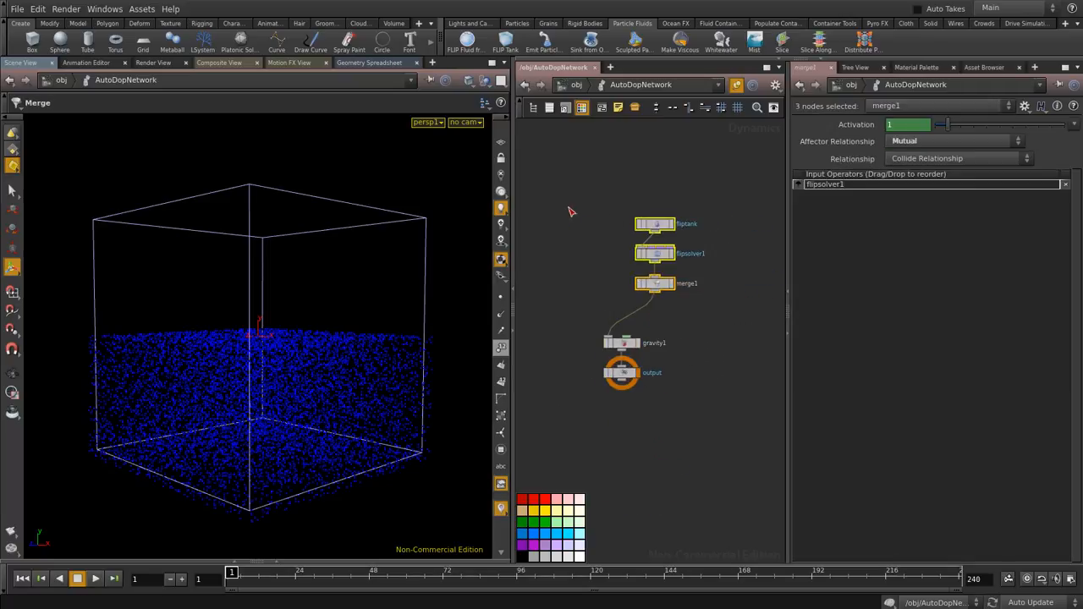
click(596, 216)
Set the fliptank object's Particle Separation to 0.1 and view the denser particles up close
drag(683, 199, 639, 242)
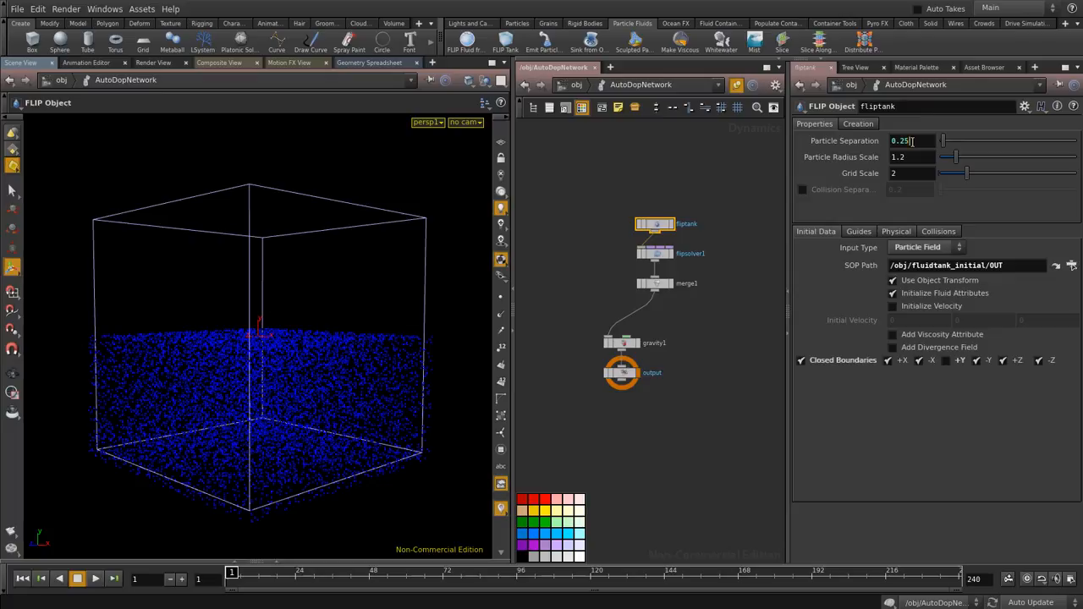
drag(903, 141, 983, 147)
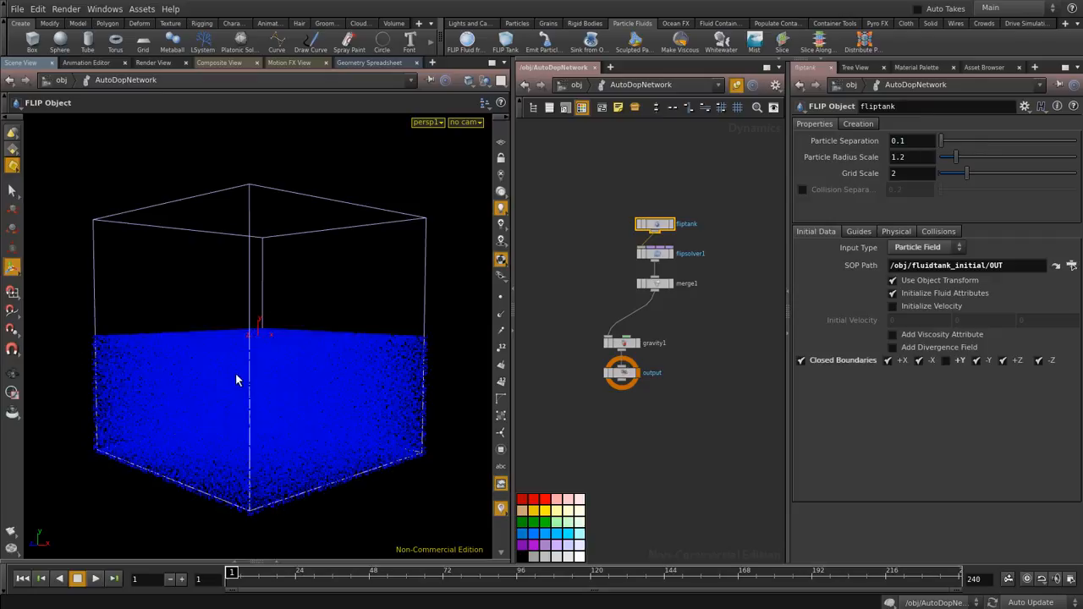
alt+drag(313, 276, 271, 307)
alt+right_drag(272, 307, 244, 350)
drag(245, 351, 307, 336)
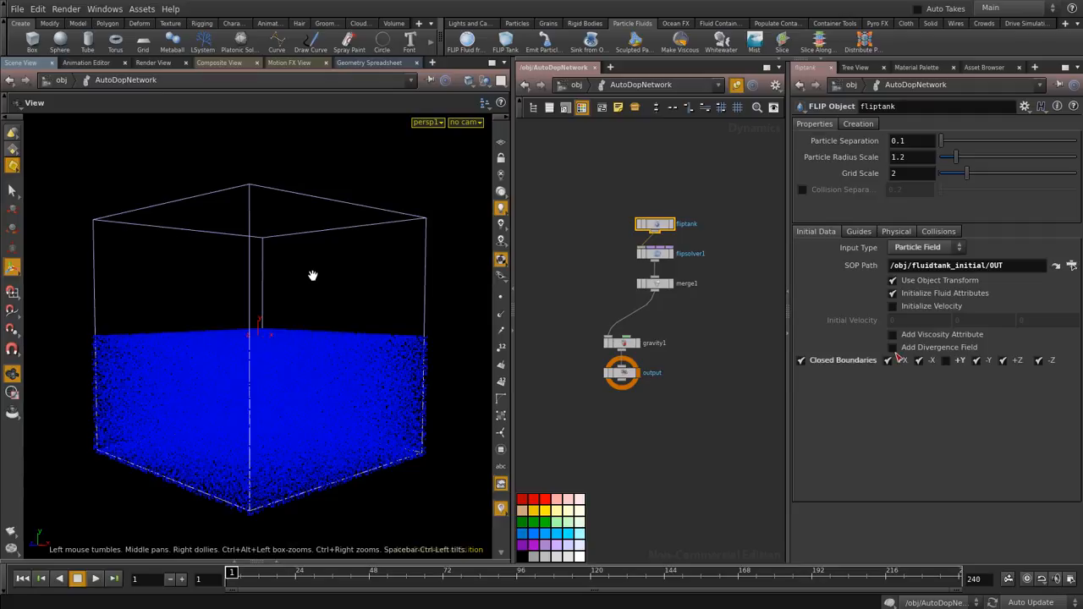
Review fliptank's Guides, Physical and Collisions settings, ending on its Initial Data settings
click(858, 232)
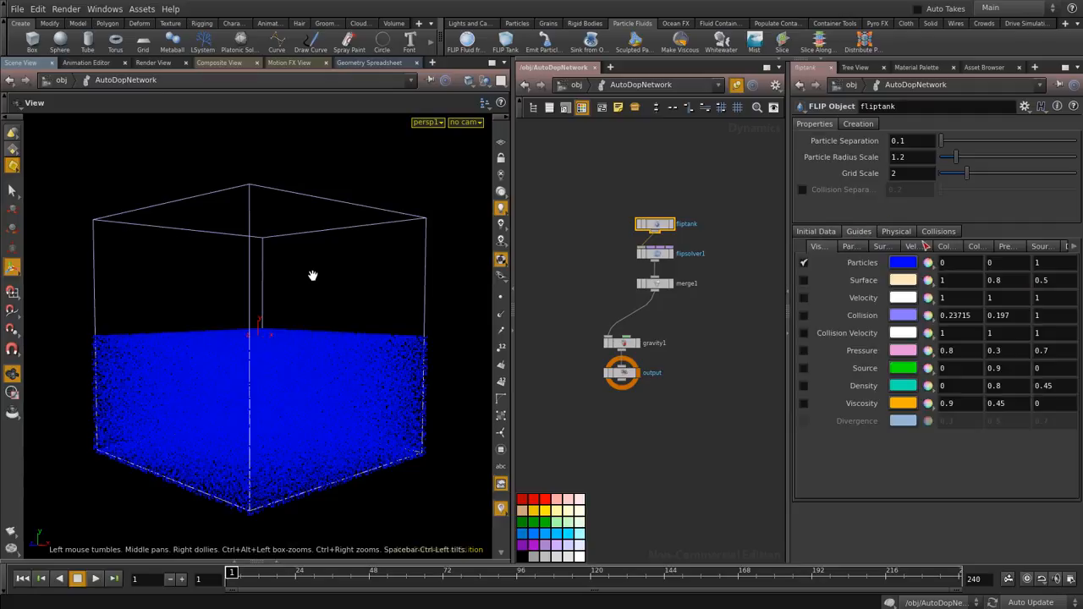
click(896, 232)
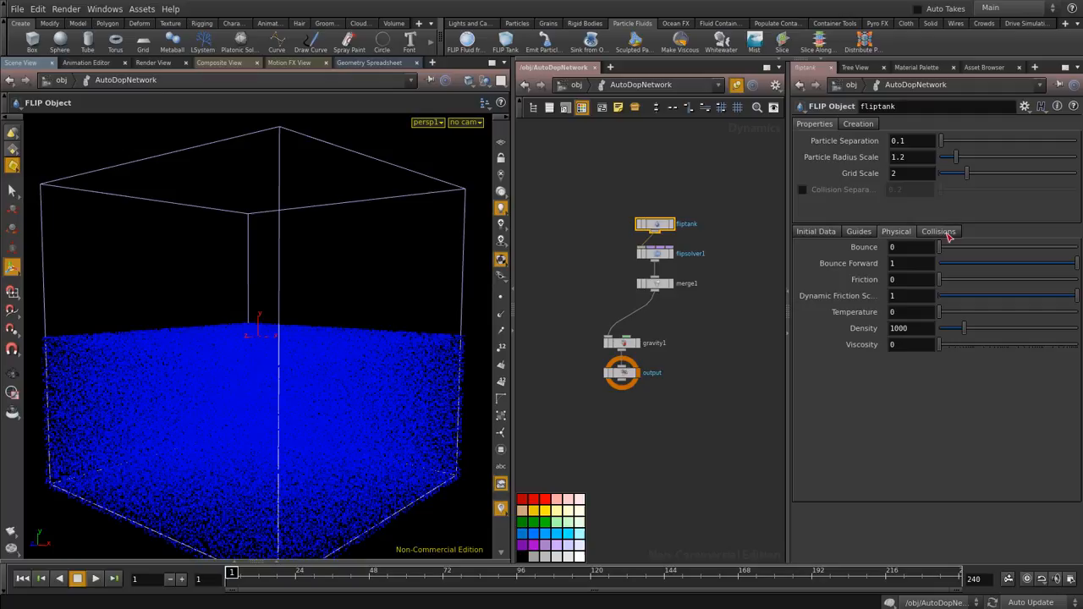
click(938, 232)
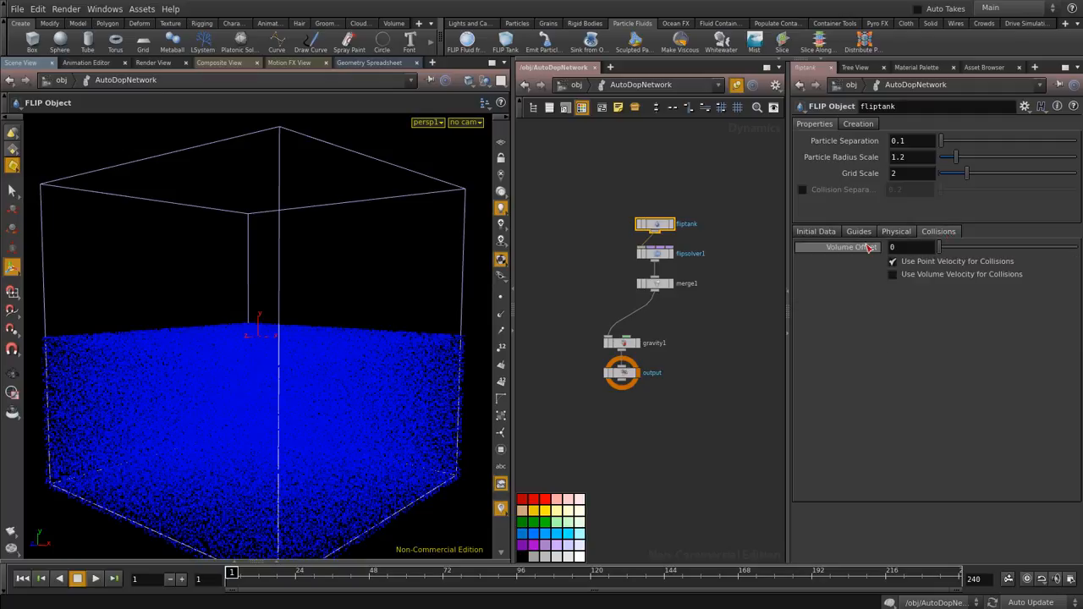
click(859, 232)
click(816, 232)
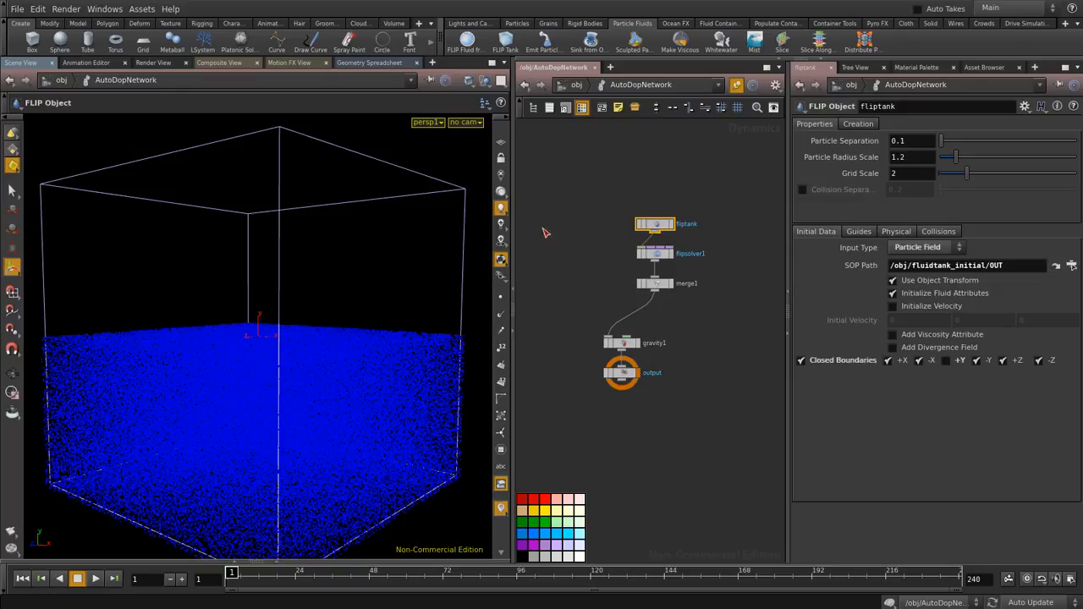
Inspect the network inside the fluidtank_fluid object, including its DOP import node, and return to the object level
click(576, 85)
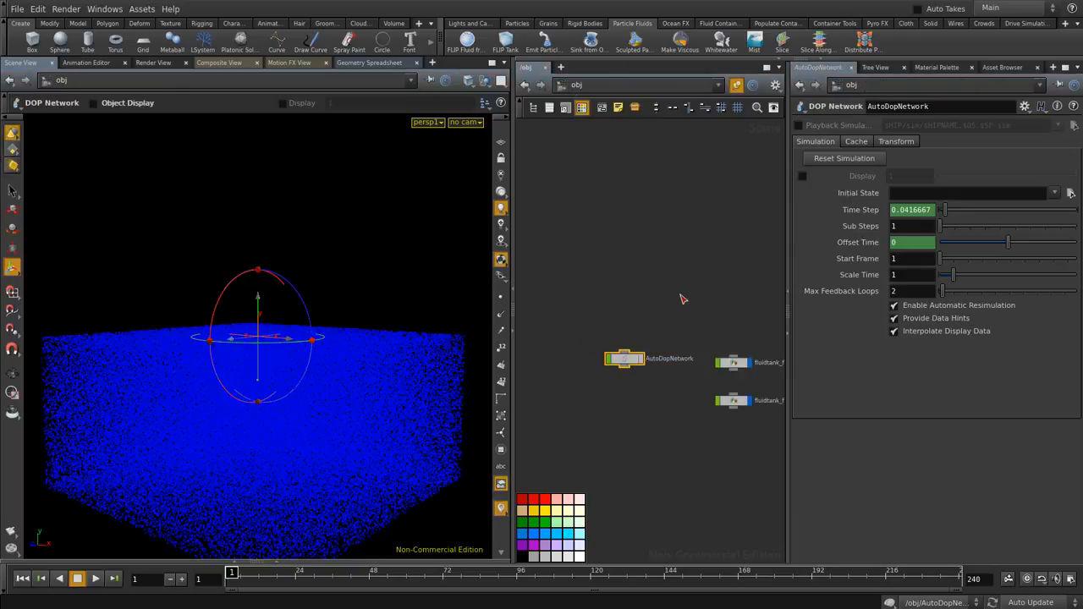
key(f)
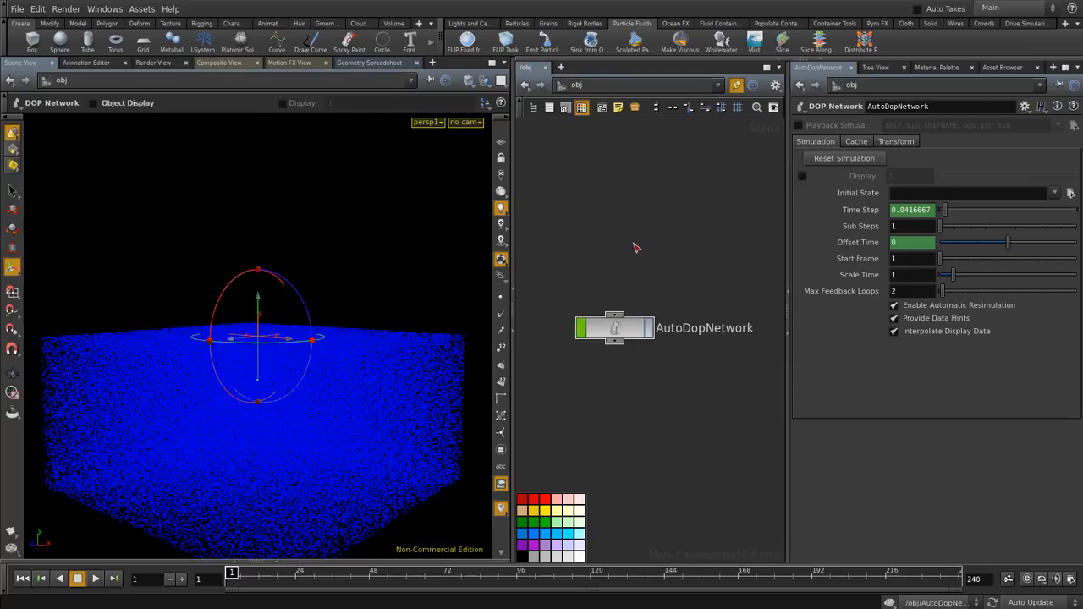
scroll(631, 274, down, 5)
middle_drag(656, 278, 565, 236)
scroll(664, 299, up, 4)
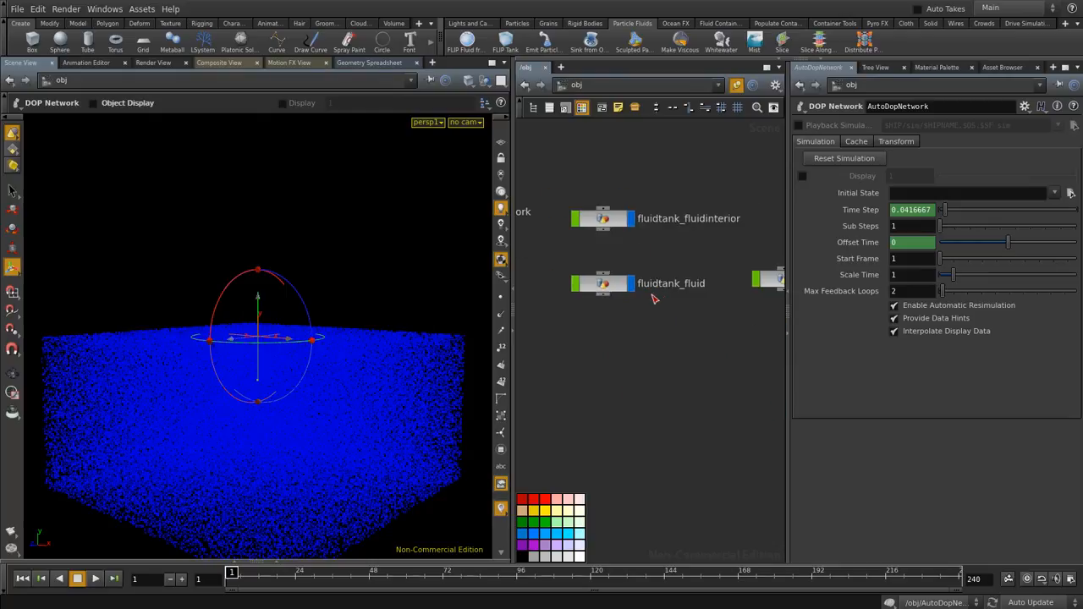
double_click(615, 288)
scroll(677, 349, down, 3)
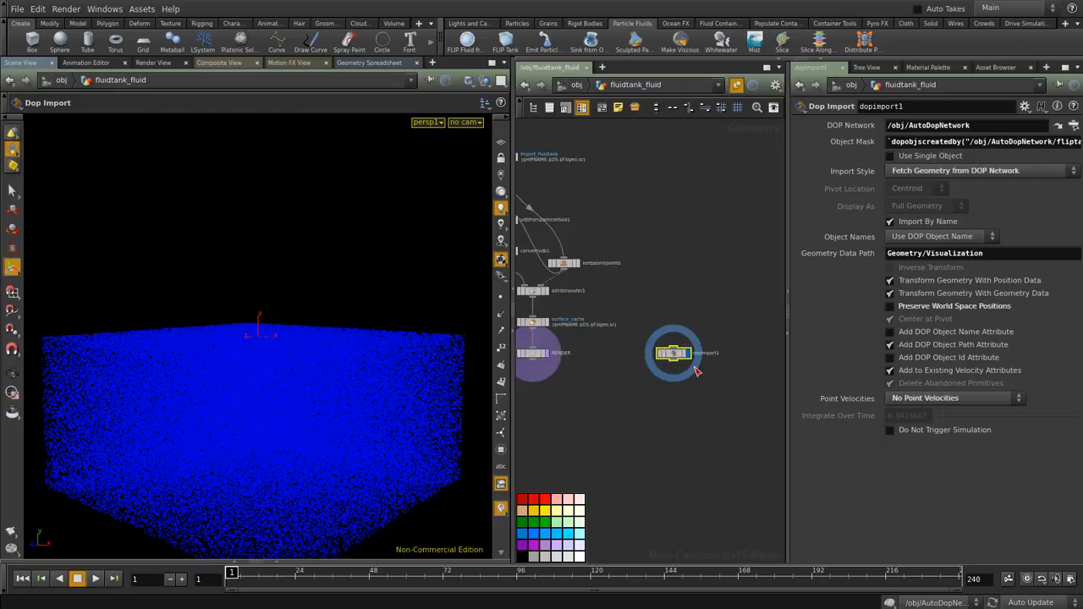
click(579, 85)
scroll(677, 288, down, 3)
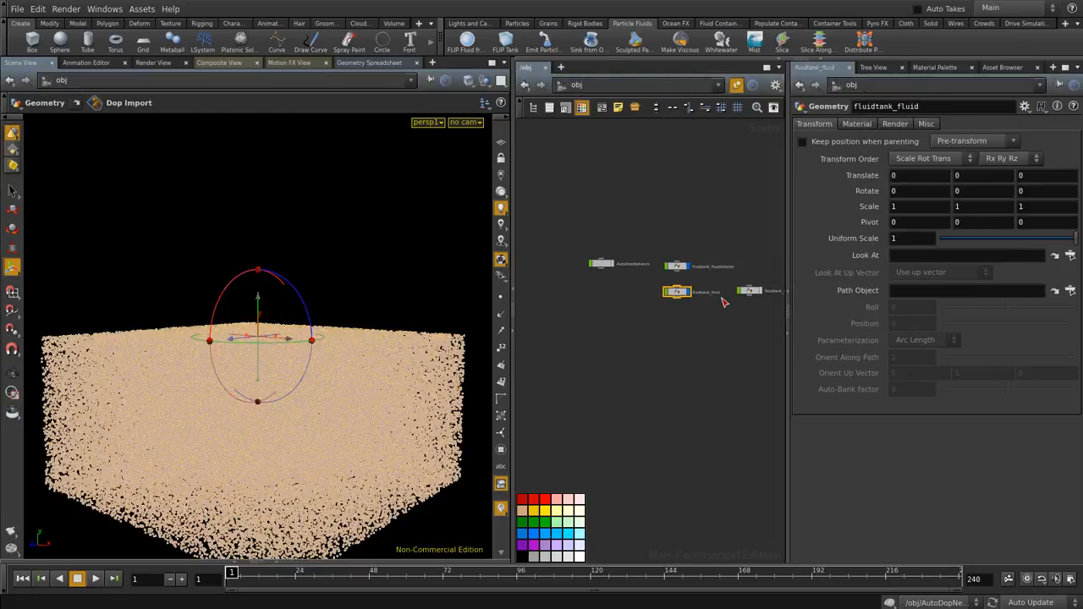
Create a new Geometry object above AutoDopNetwork, enter it and delete its default File node
key(Tab)
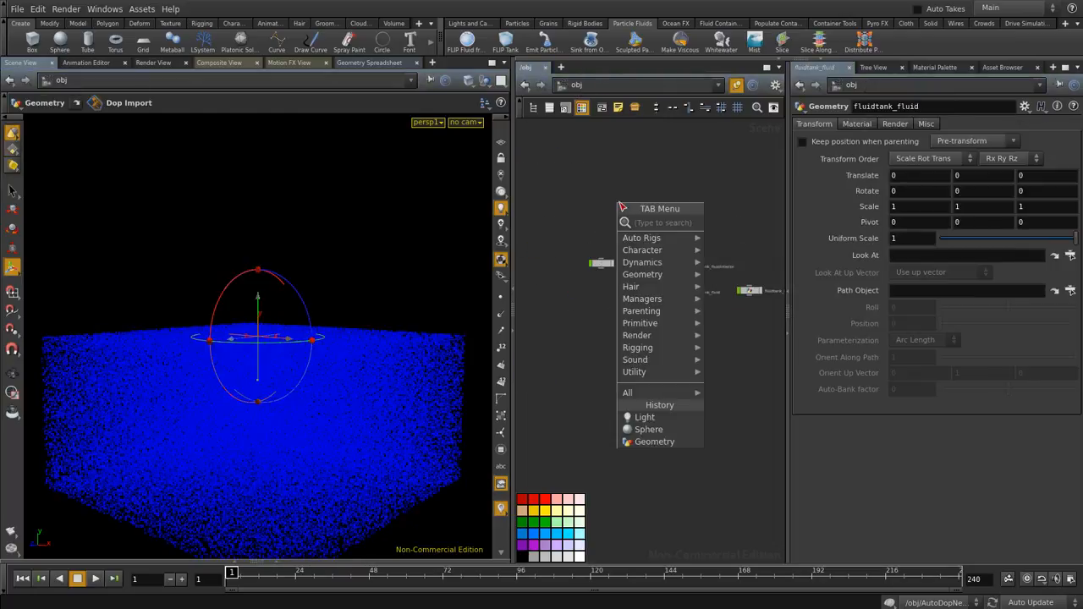
text(ge)
key(Return)
click(622, 207)
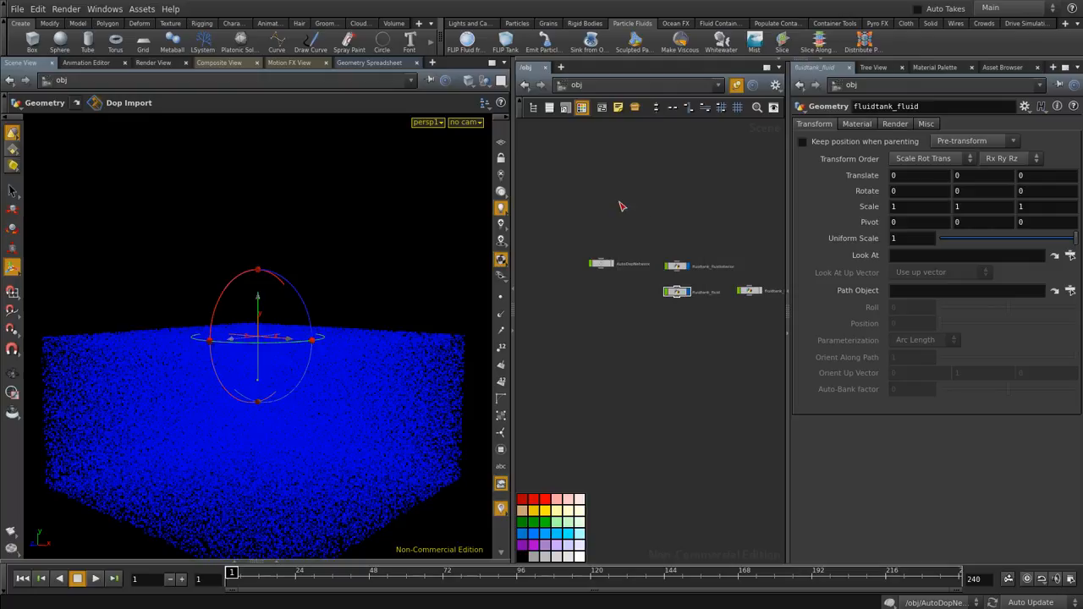
double_click(622, 206)
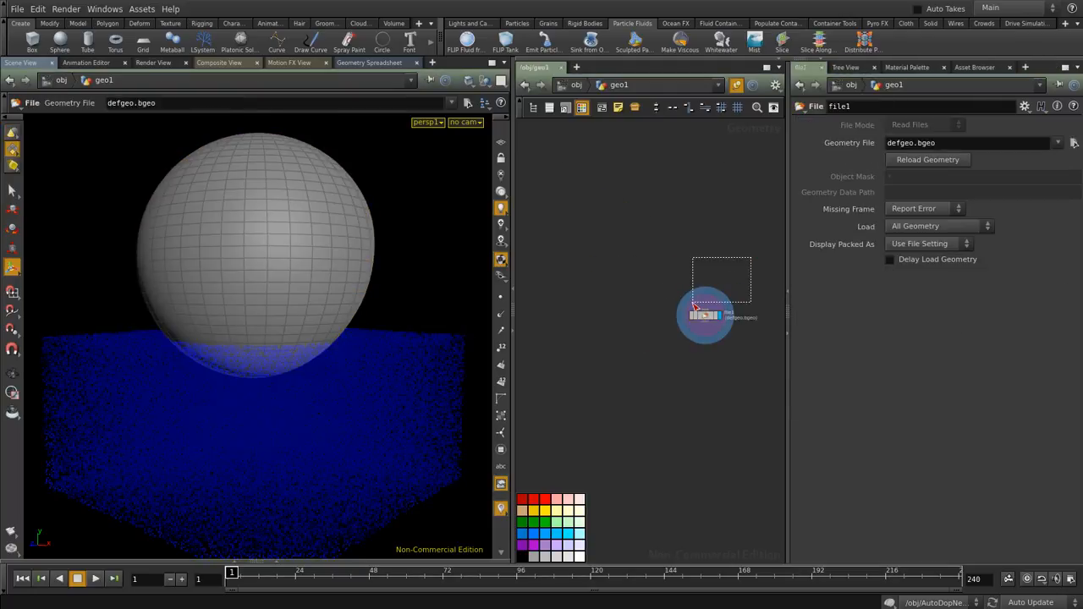
key(Delete)
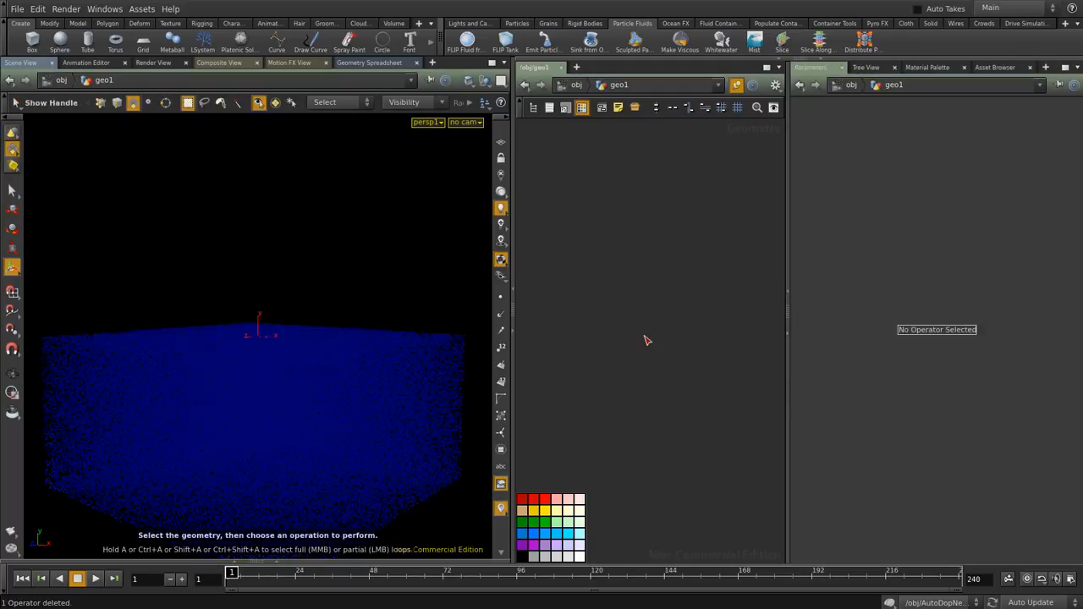
Add a Box node inside the new geometry object
key(Tab)
key(Escape)
click(661, 341)
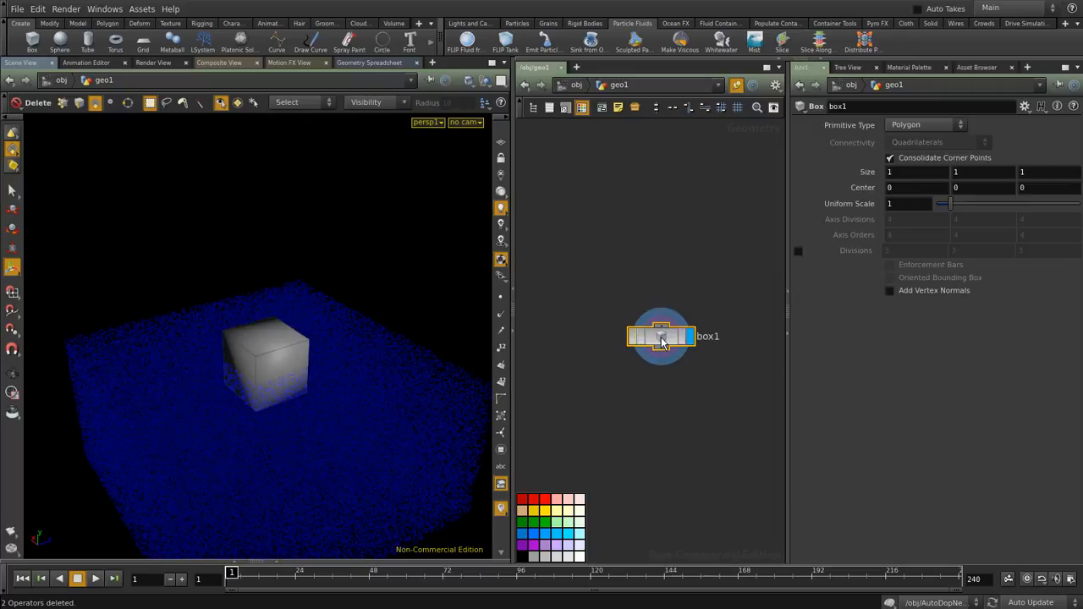
Add a Transform node below the box, raise the box 2.6 units in Y and display the result
key(Tab)
text(tra)
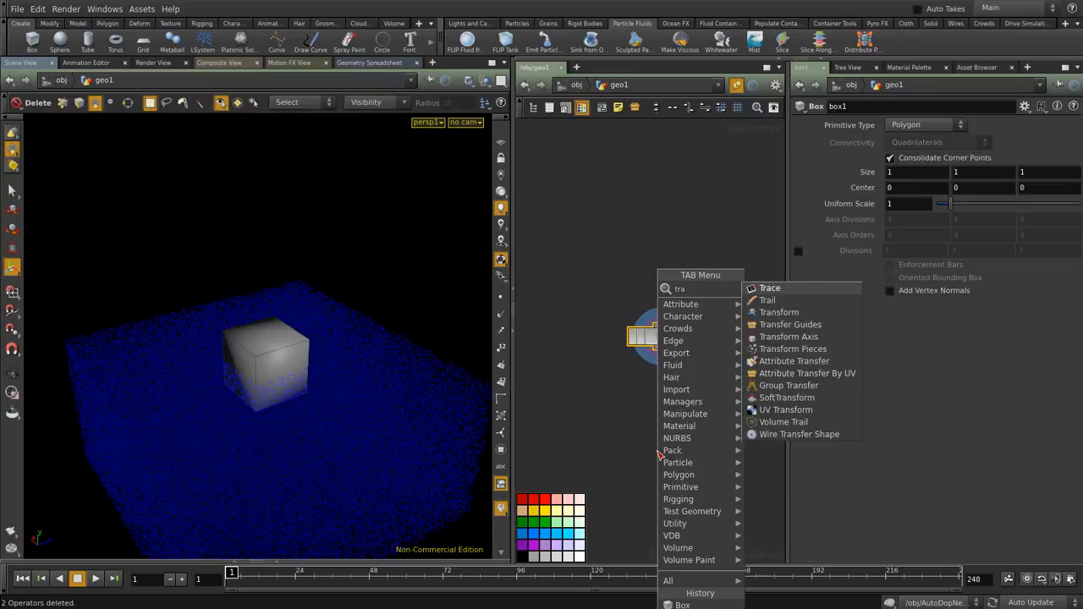
key(Down)
key(Down)
key(Return)
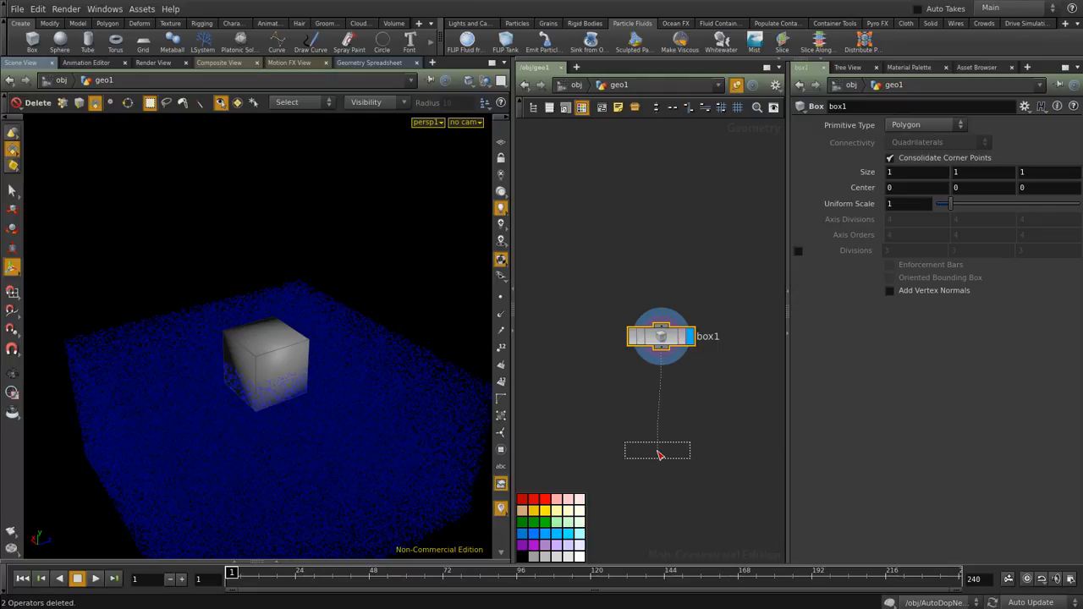
click(659, 456)
drag(651, 454, 656, 392)
middle_drag(962, 182, 964, 177)
click(693, 388)
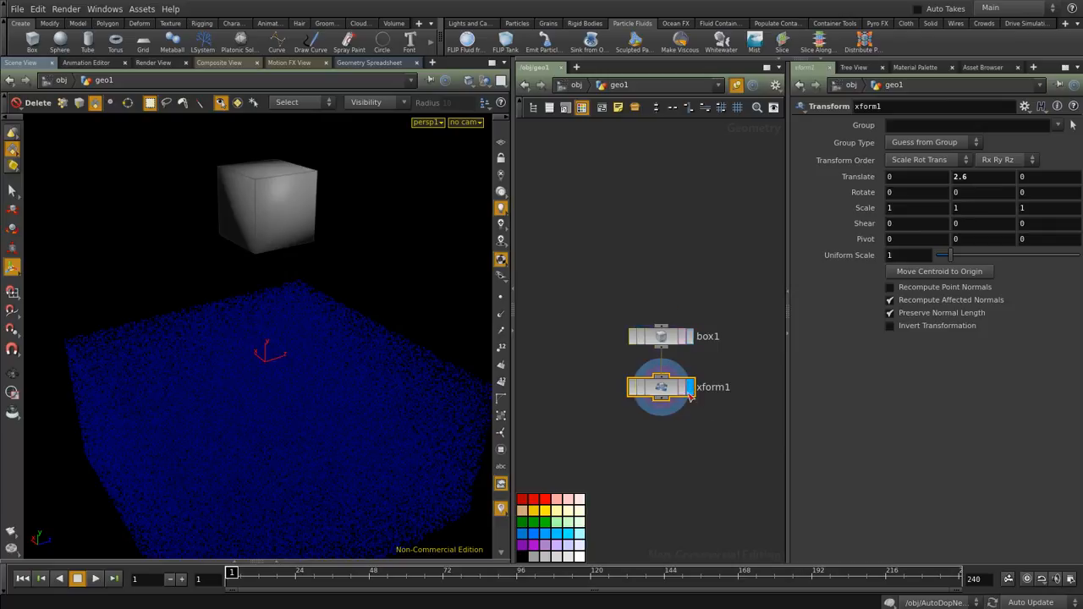
Add a Null node after the transform, rename it OUT_Box, align it under the chain and display it
key(Tab)
text(nu)
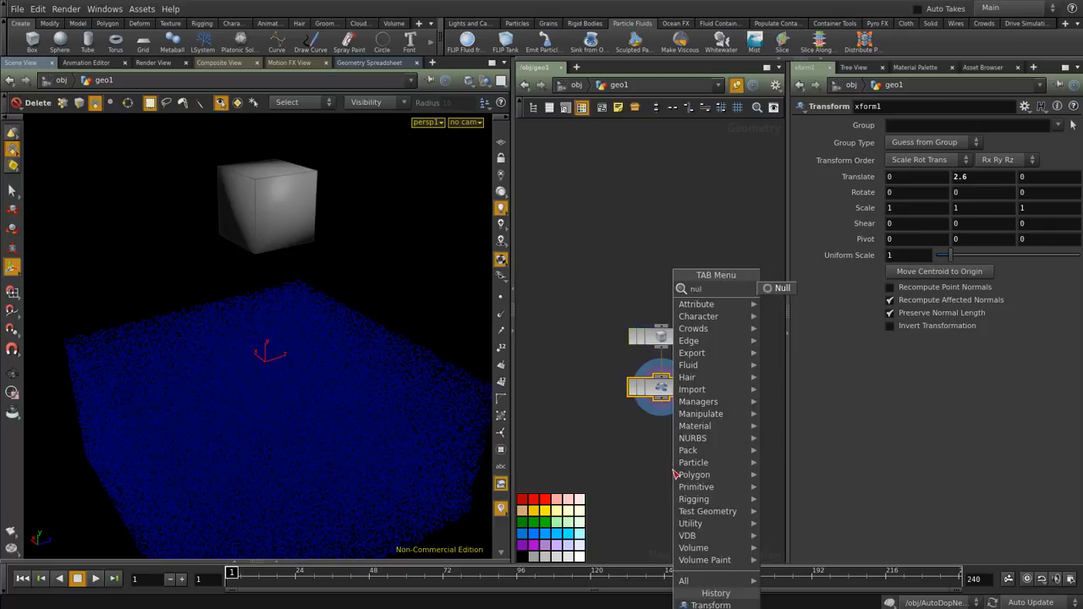
key(Return)
click(674, 471)
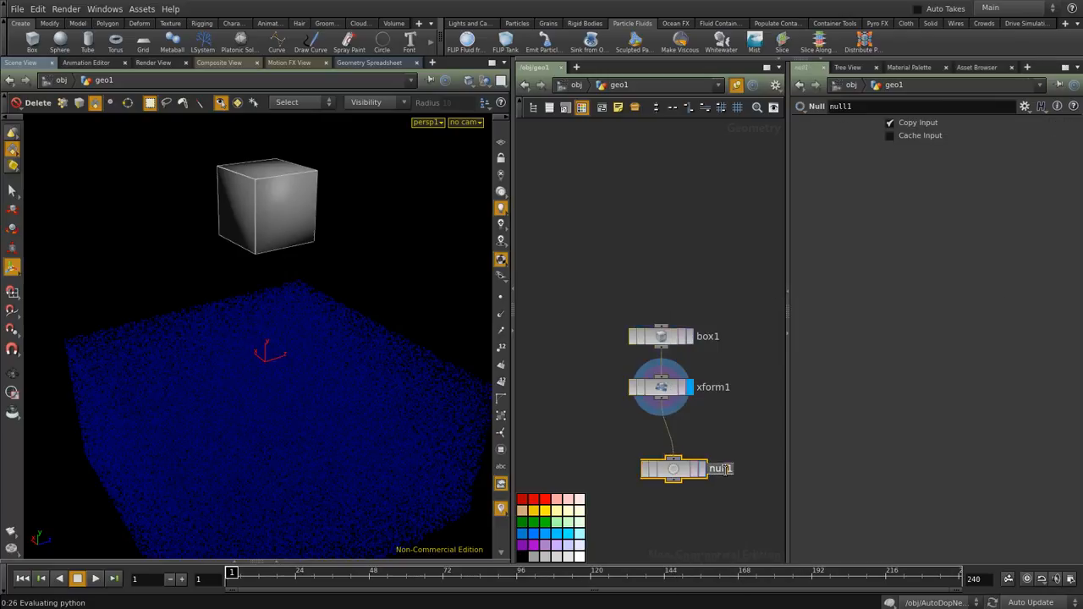
double_click(721, 469)
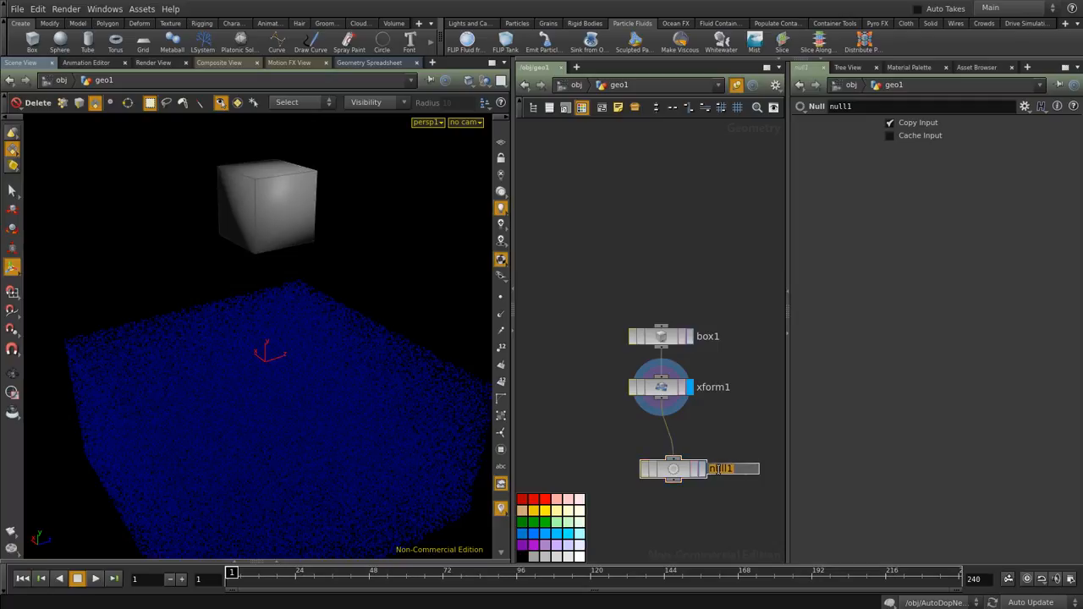
text(OUT_Box)
key(Return)
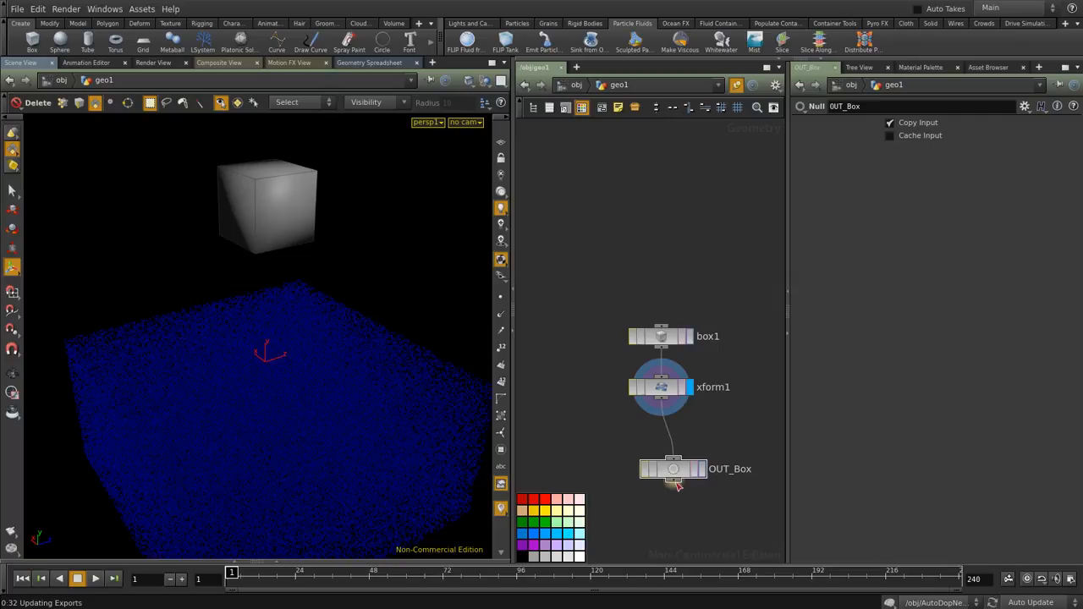
drag(676, 468, 664, 457)
click(689, 459)
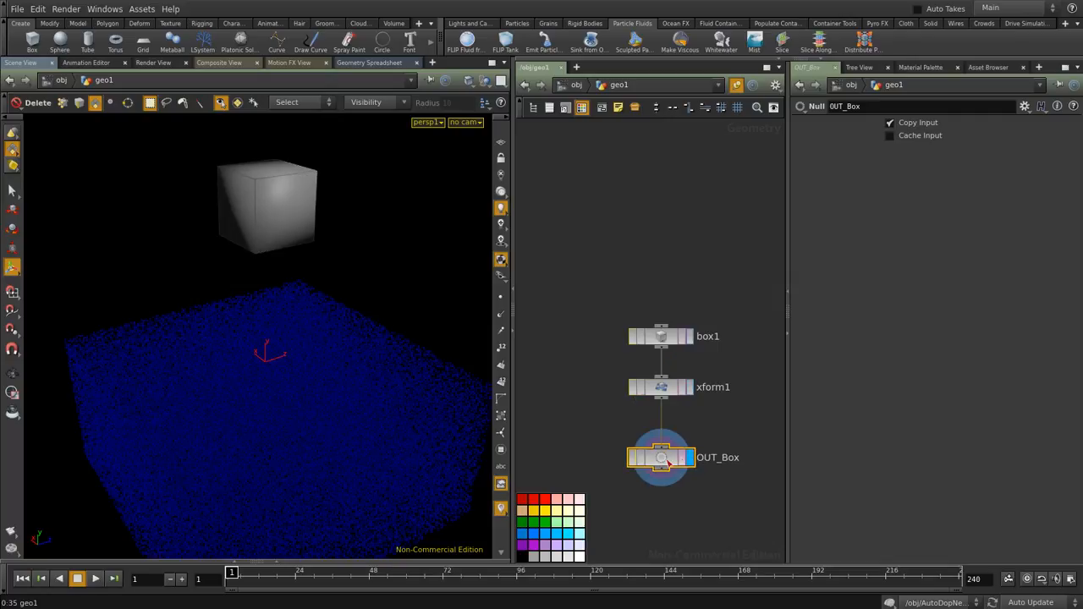
Reopen AutoDopNetwork and move merge1 away from flipsolver1 to sit directly above gravity1
click(575, 87)
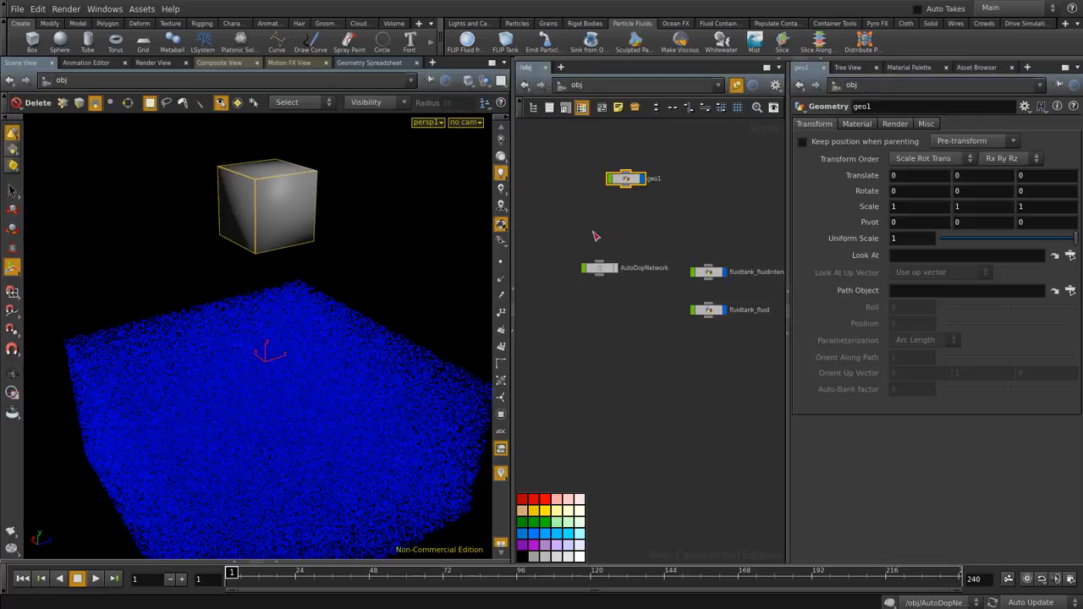
double_click(608, 291)
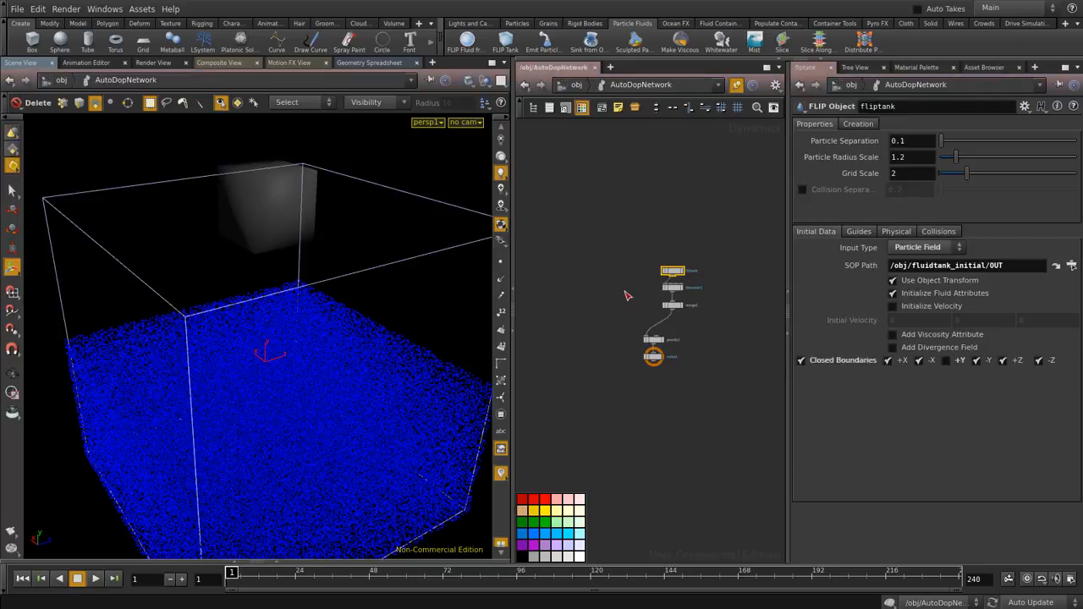
drag(745, 331, 697, 366)
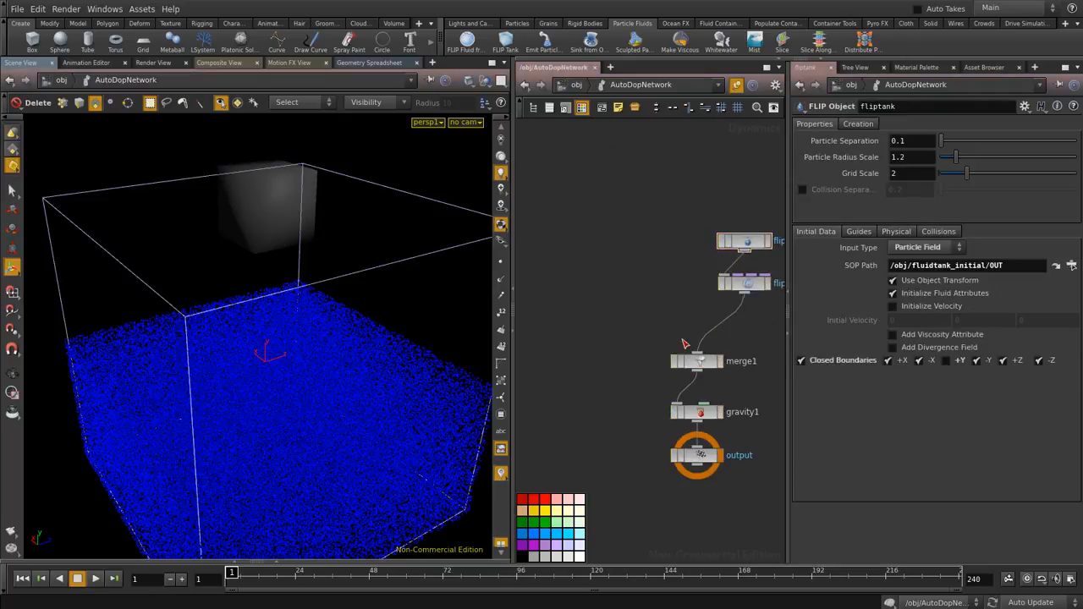
Add an RBD Object node to the network, above and beside the FLIP nodes
key(Tab)
text(rb)
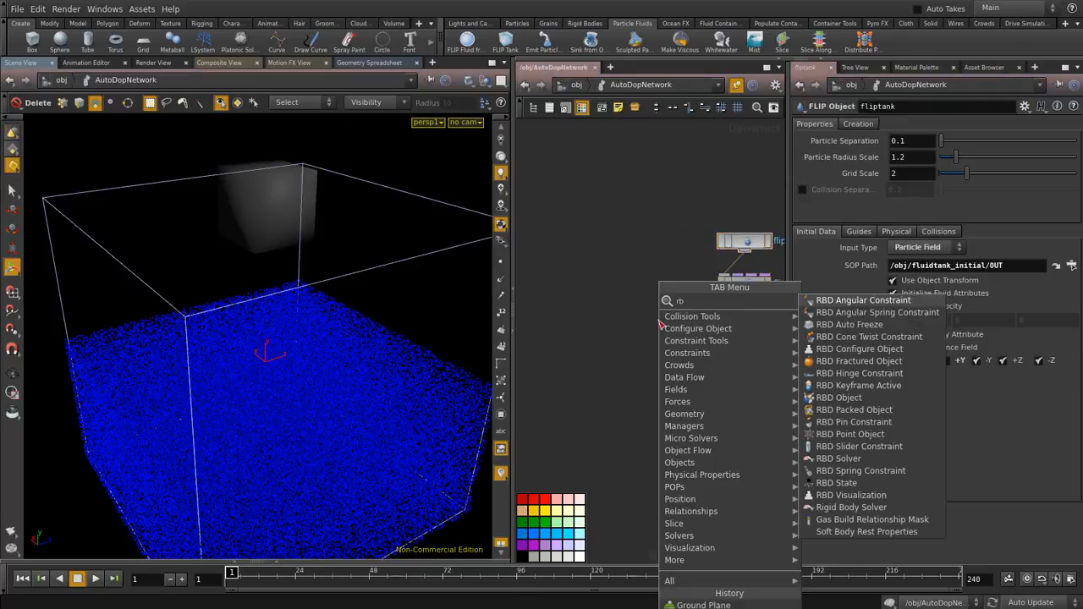
text(s)
key(BackSpace)
text(d)
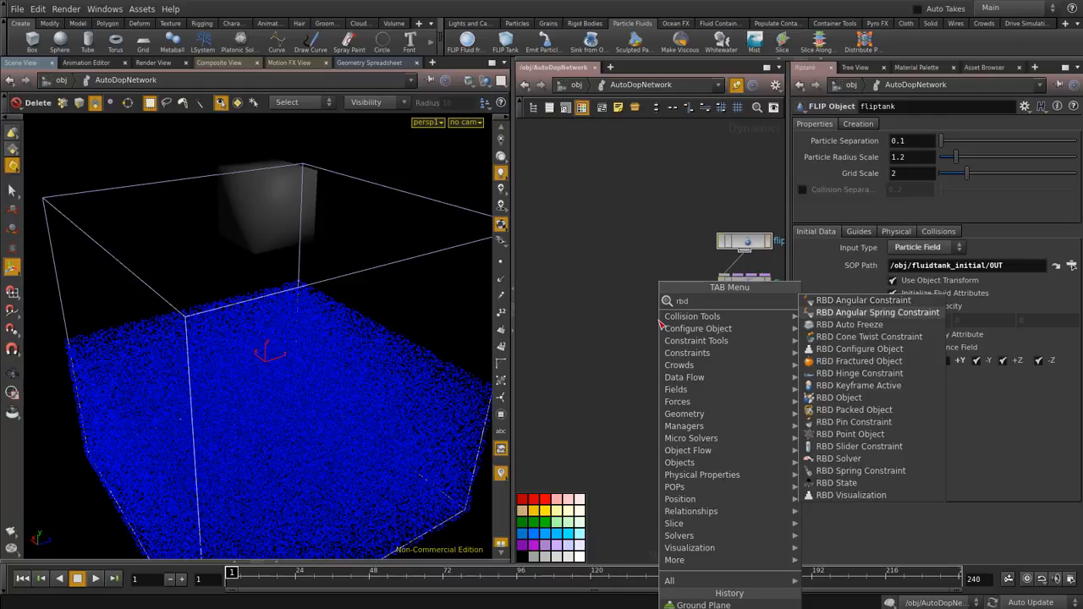
text(obje)
key(Return)
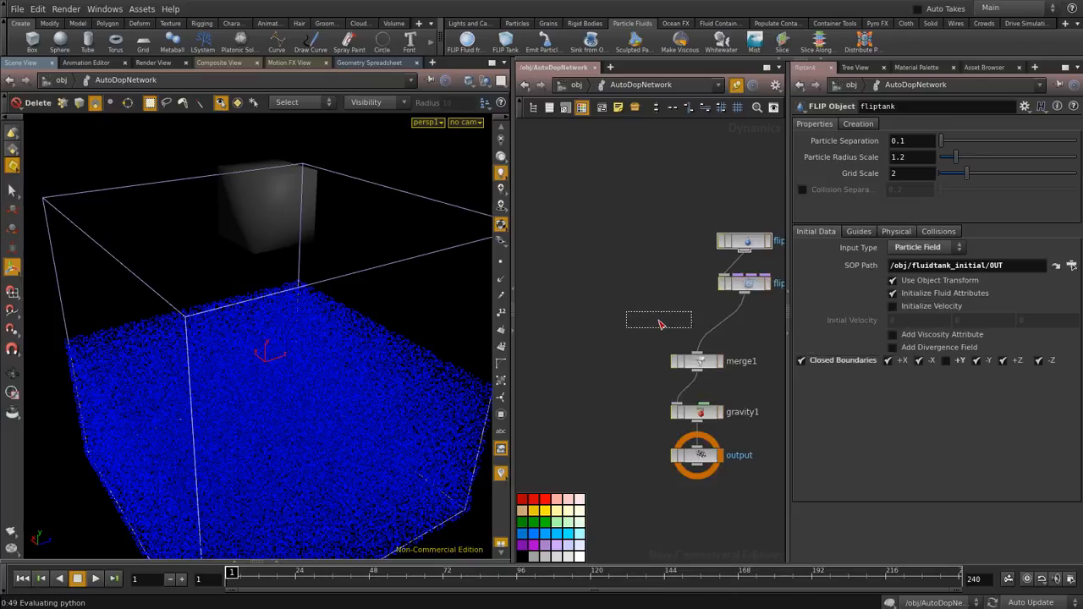
click(624, 196)
Add a Bullet Solver node directly below rbdobject1
key(Tab)
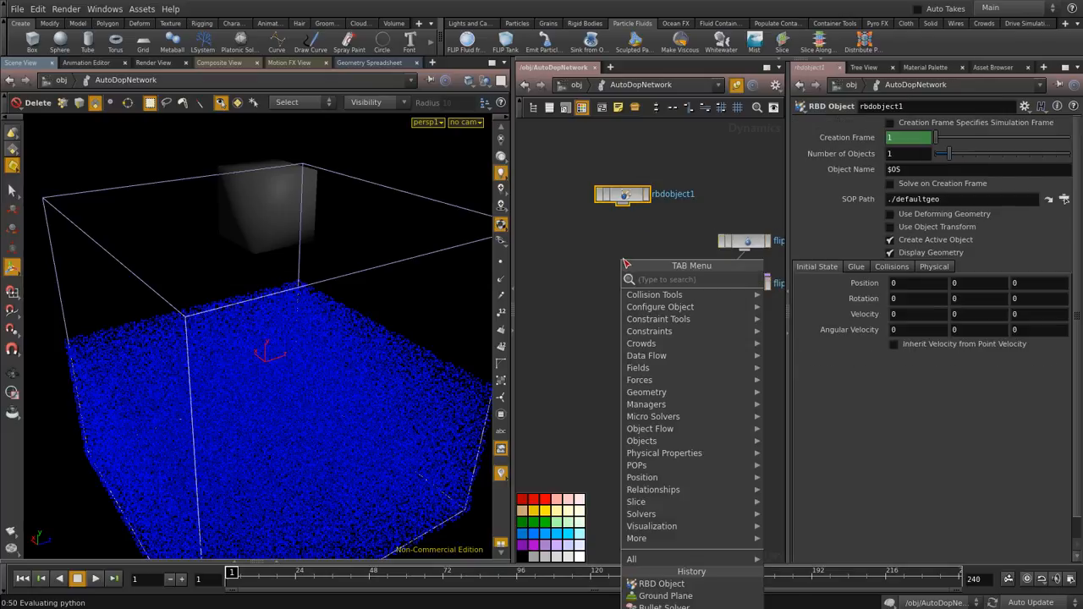
text(bullet)
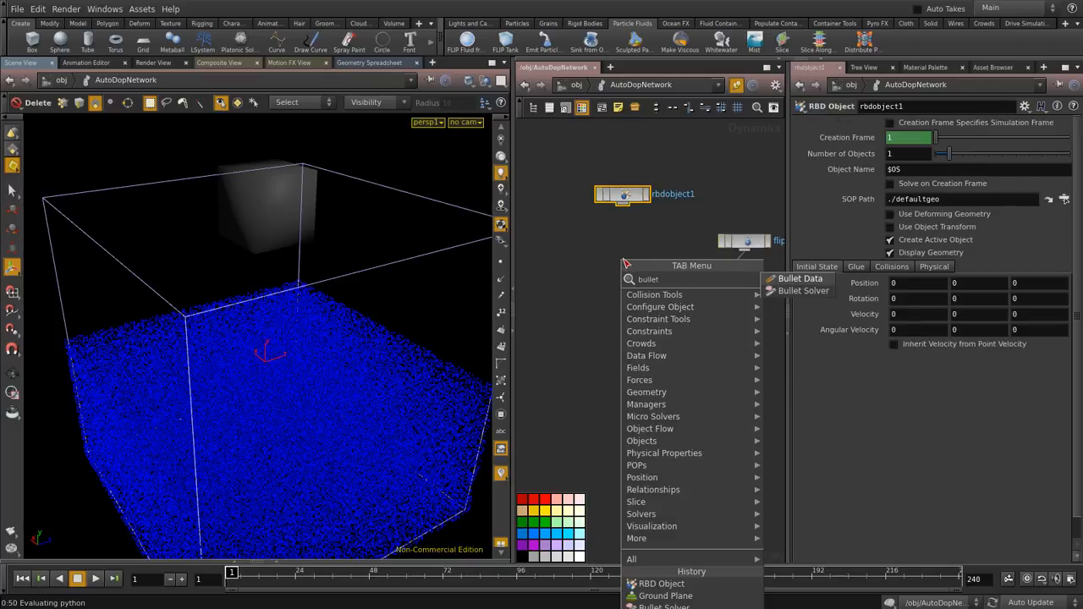
key(Return)
click(623, 262)
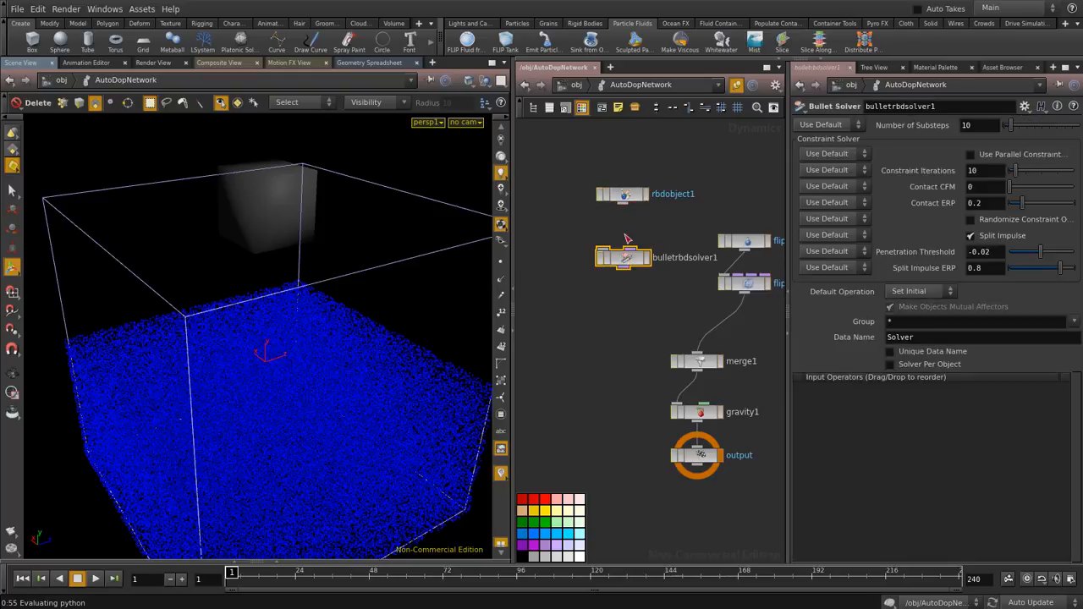
Wire rbdobject1 through bulletrbdsolver1 into merge1 and move the Bullet solver above flipsolver1 in the merge's input order
drag(627, 212, 624, 253)
drag(624, 269, 702, 363)
click(700, 363)
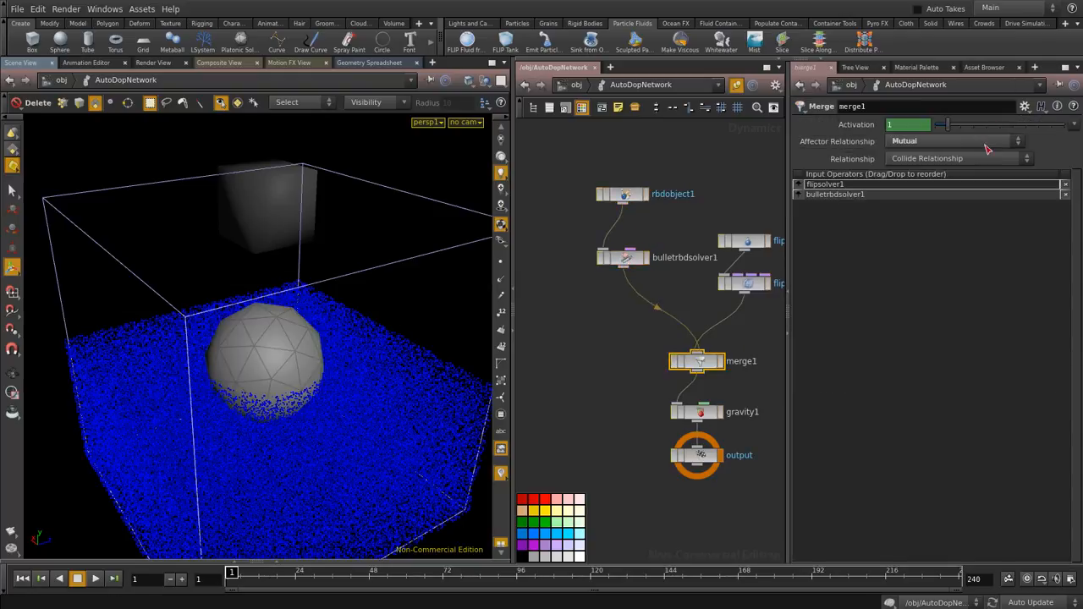
drag(814, 200, 817, 183)
Set the SOP path of rbdobject1 to the OUT_Box node inside geo1
click(623, 194)
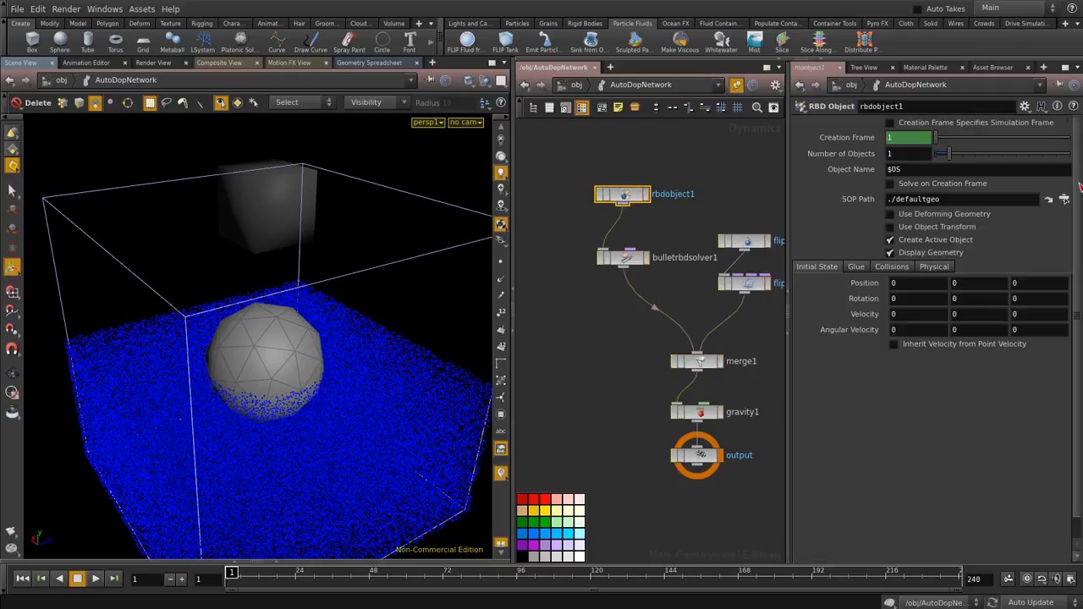
click(1065, 199)
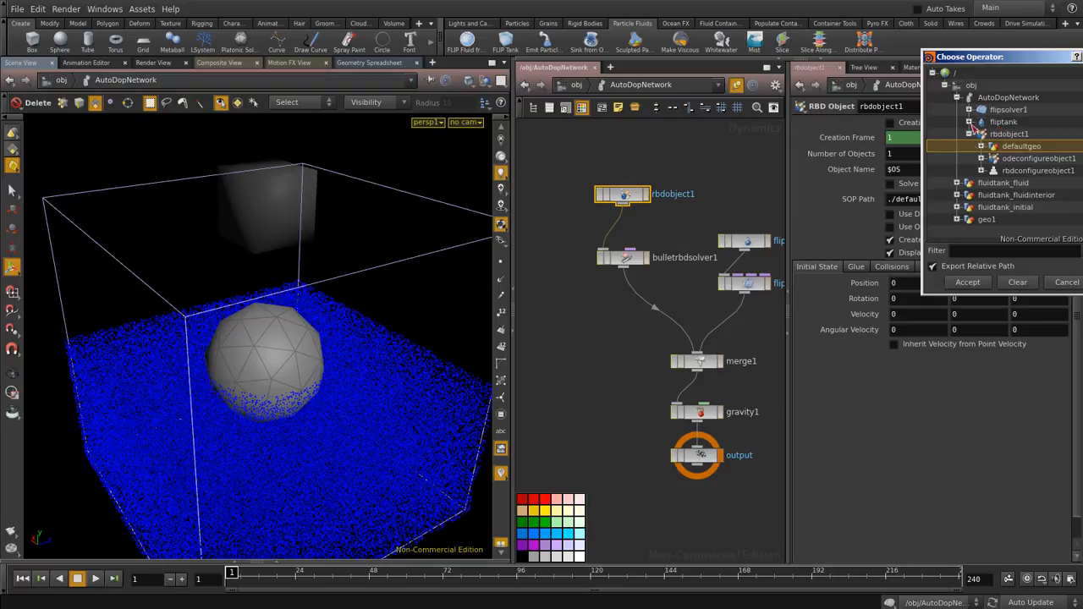
click(959, 220)
scroll(1015, 172, down, 1)
click(1006, 203)
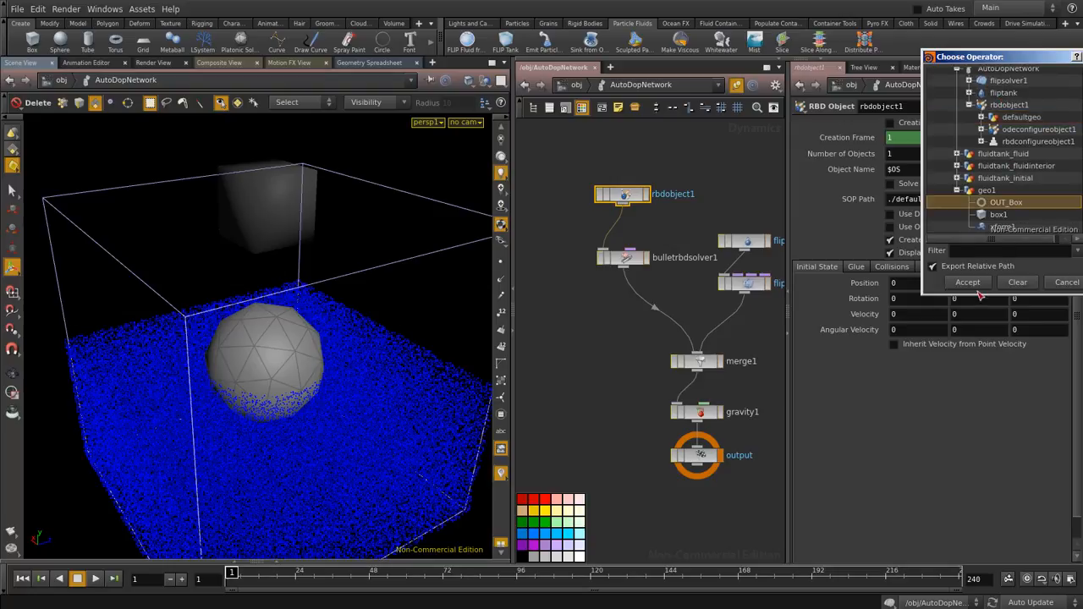
click(969, 283)
Play the simulation from frame 1 to frame 32 and examine how the box falls into the tank fluid
key(Escape)
drag(358, 315, 334, 229)
click(95, 580)
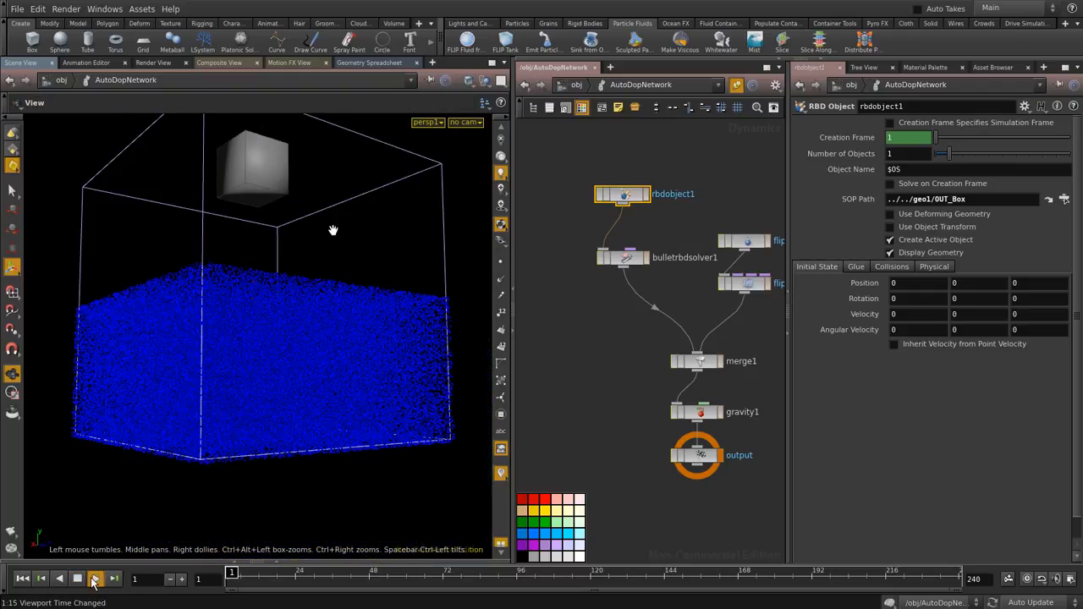
key(ctrl+z)
key(ctrl+z)
key(ctrl+z)
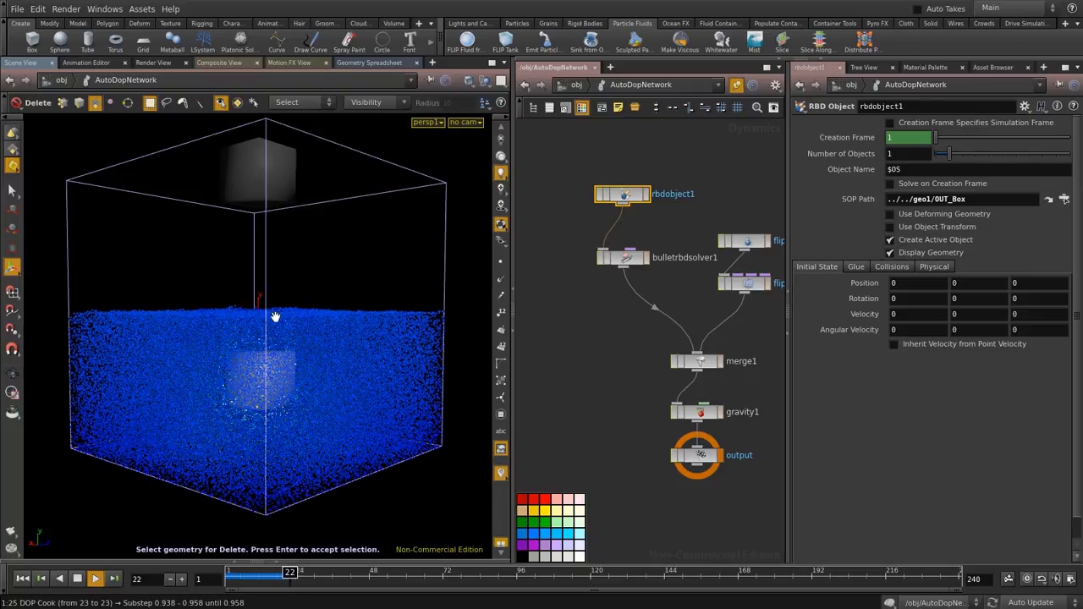
key(Escape)
drag(248, 522, 227, 532)
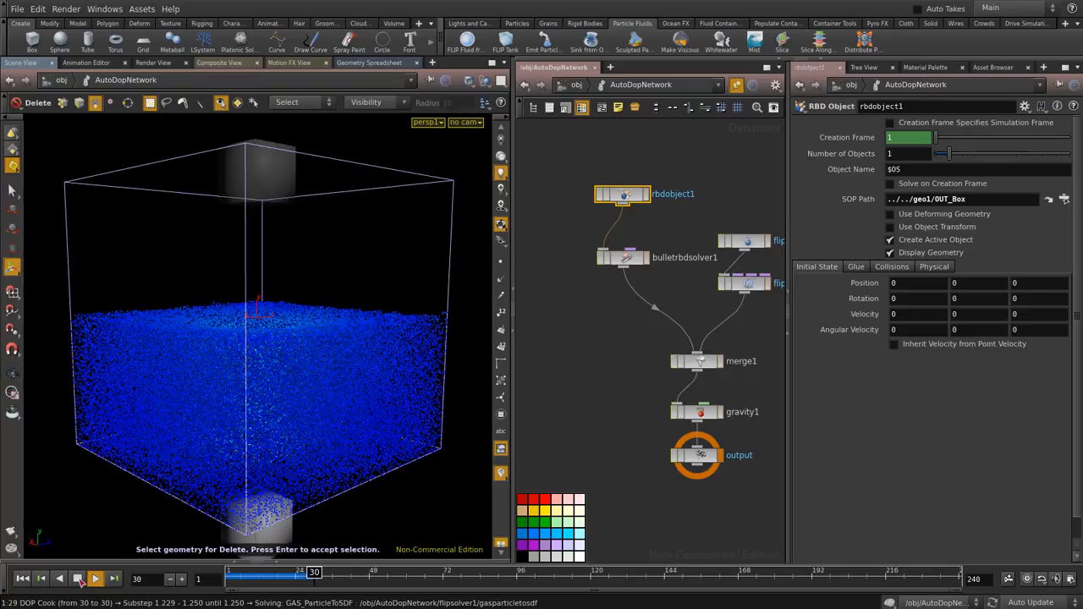
click(315, 579)
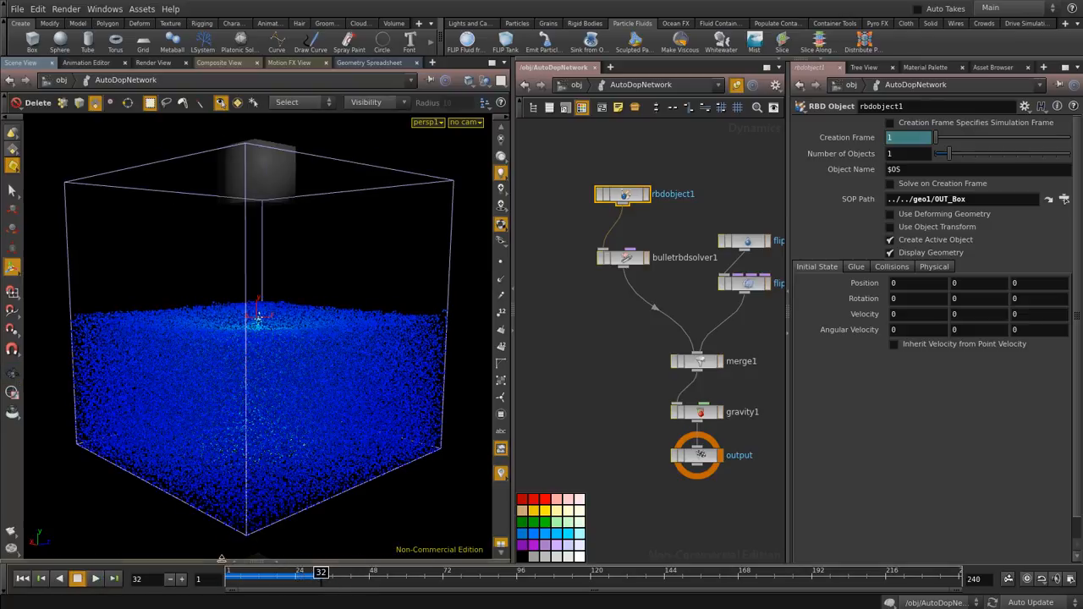
Scrub the timeline to frames 22 and 35 to examine the box inside the fluid, and return to frame 1
drag(316, 572, 290, 573)
key(Escape)
drag(315, 266, 288, 284)
key(Delete)
key(Escape)
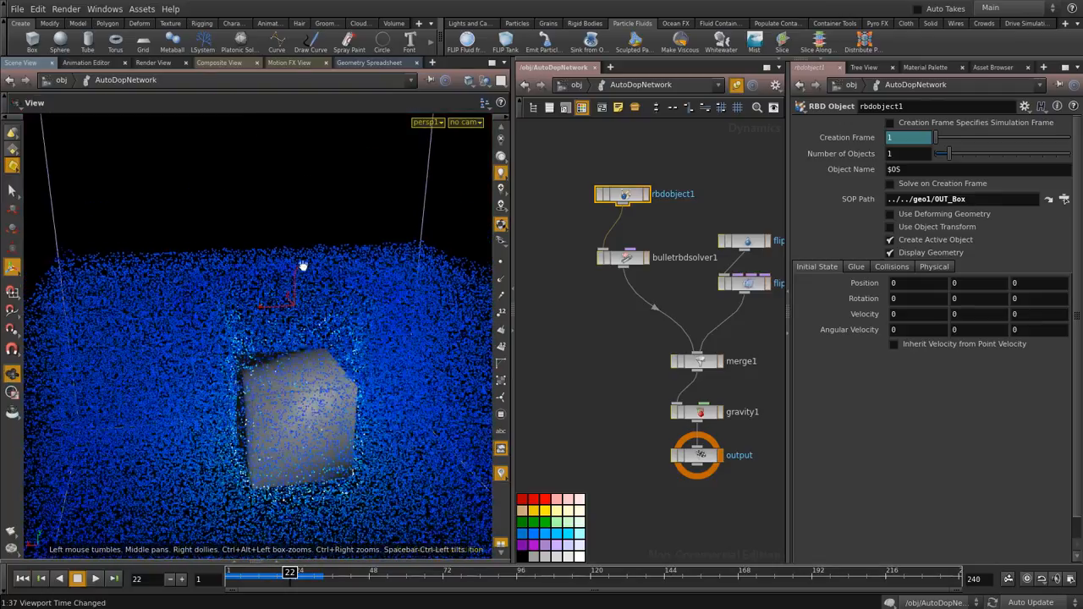
drag(314, 405, 310, 369)
key(Delete)
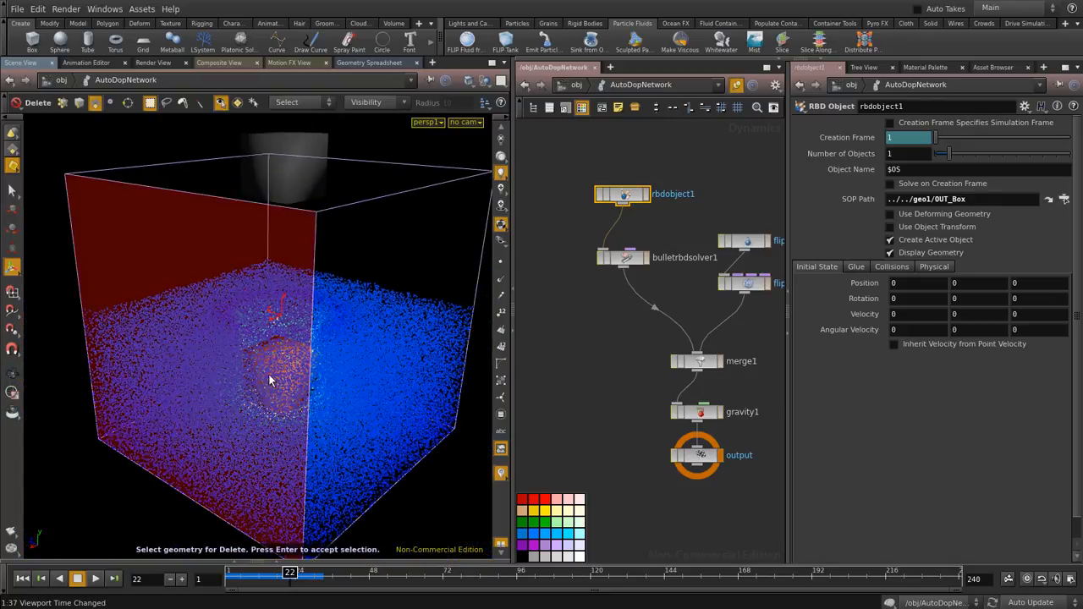
mouse_move(290, 574)
mouse_down()
mouse_move(233, 574)
mouse_move(330, 574)
mouse_up()
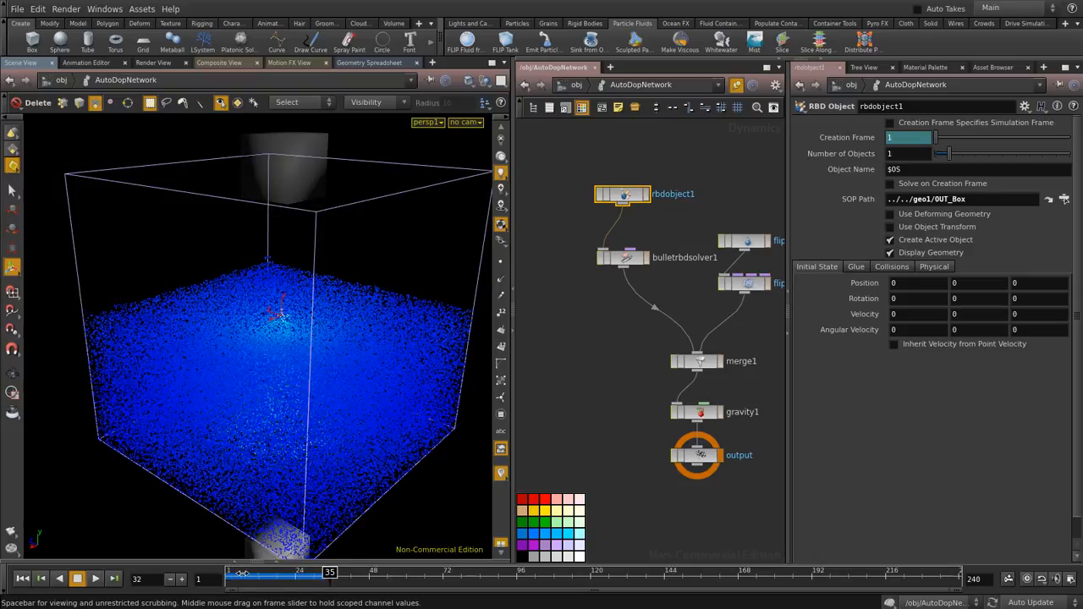
drag(221, 574, 228, 574)
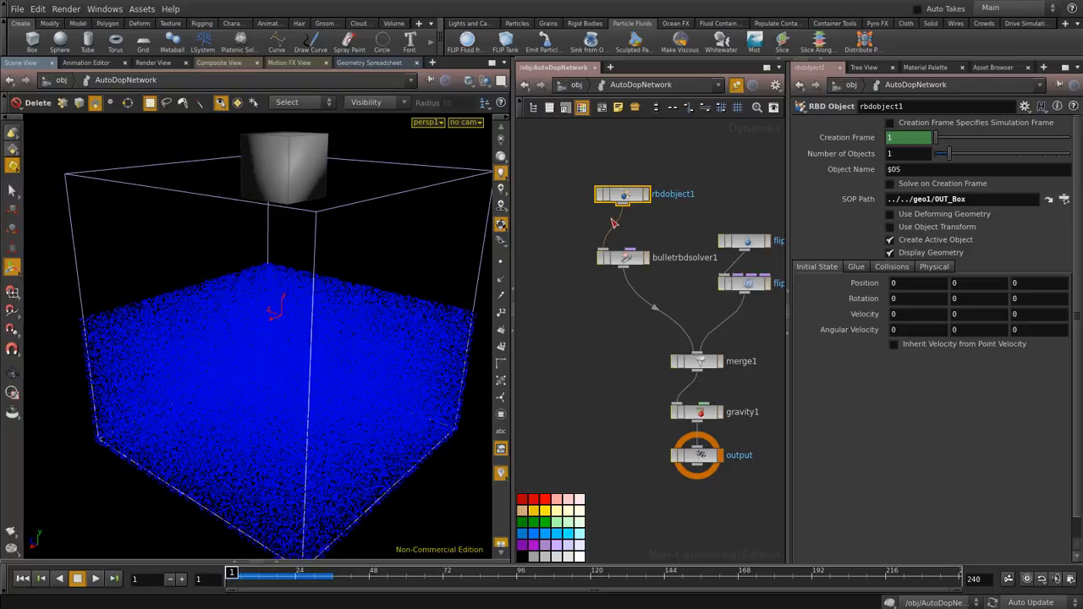
Set the physical density of rbdobject1 to 10000
click(934, 268)
click(906, 269)
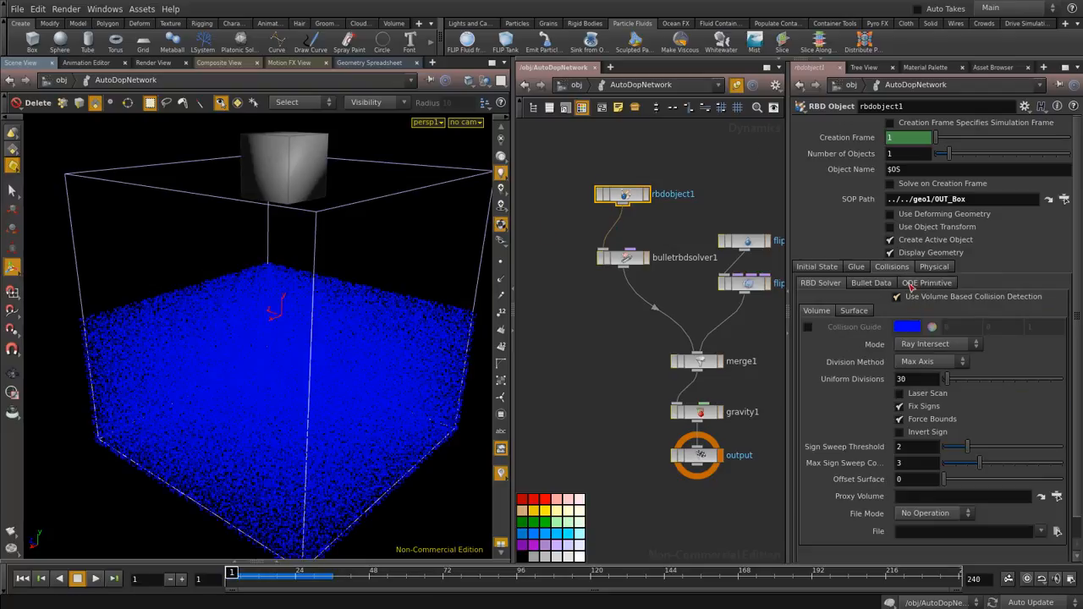
click(932, 269)
drag(920, 328, 888, 331)
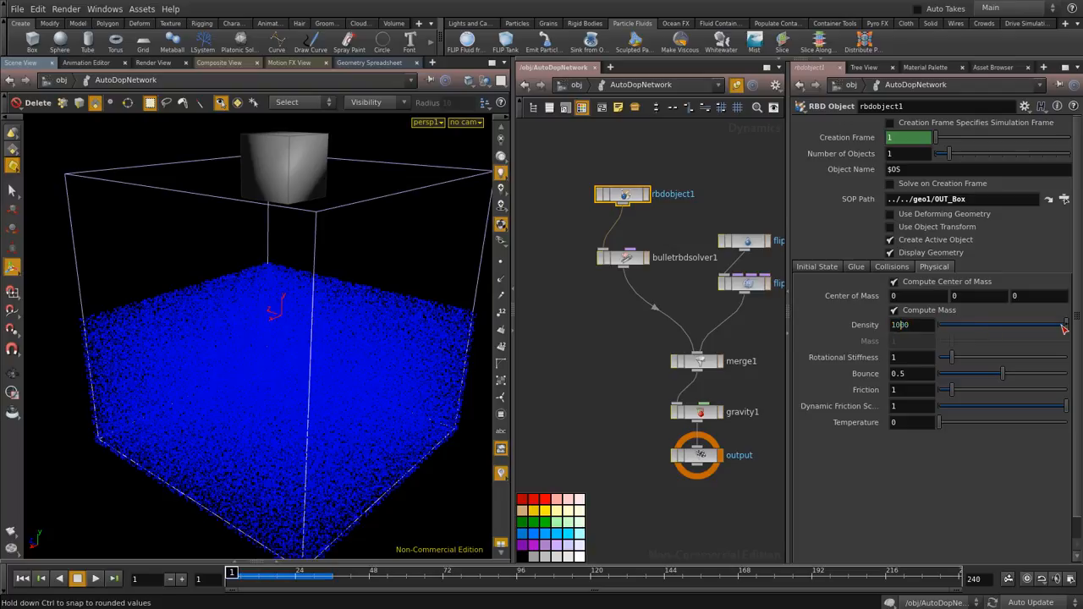
click(921, 330)
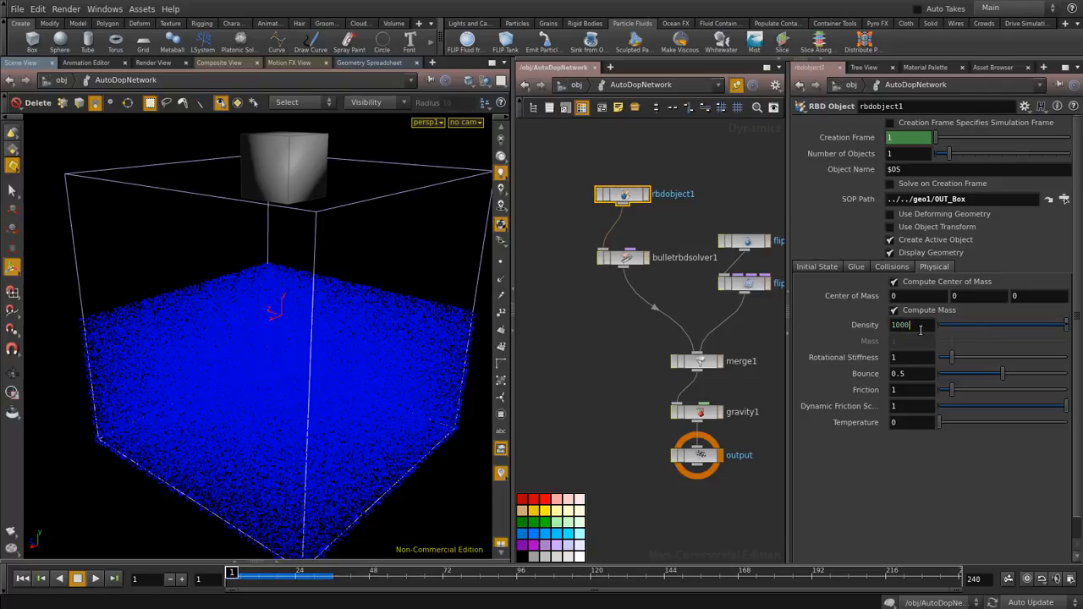
key(Return)
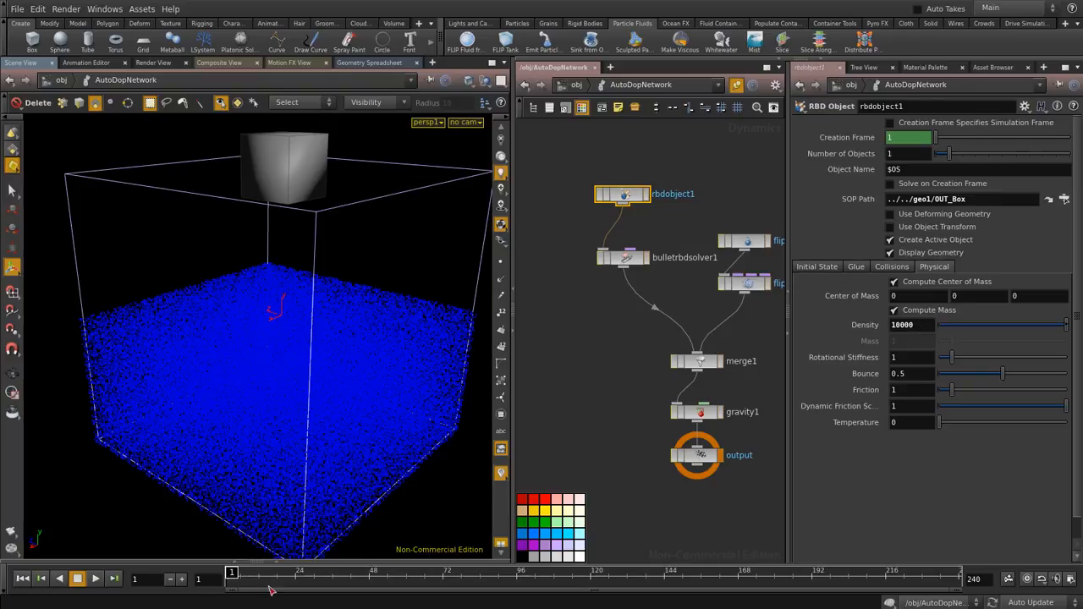
Play the simulation with the denser box to frame 48, stop it and return to frame 1
click(94, 578)
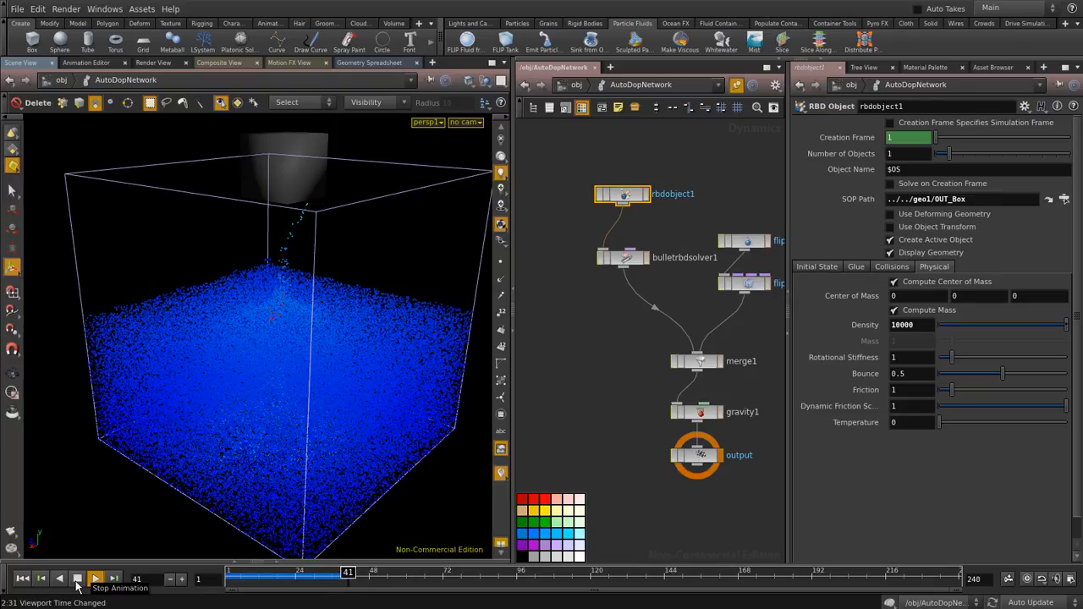
click(77, 584)
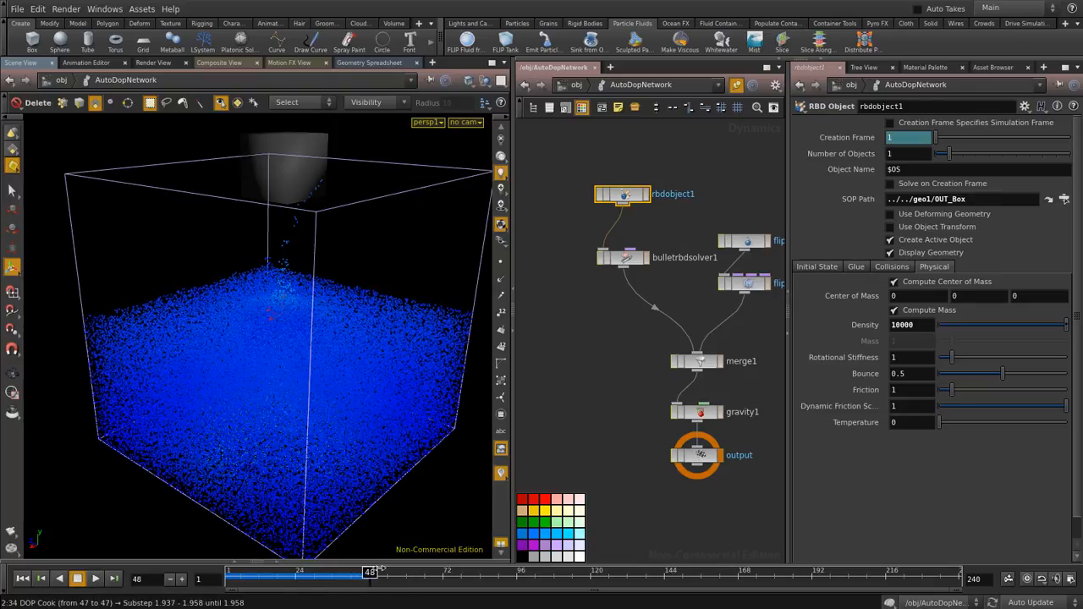
drag(379, 571, 231, 573)
key(Escape)
drag(361, 289, 269, 320)
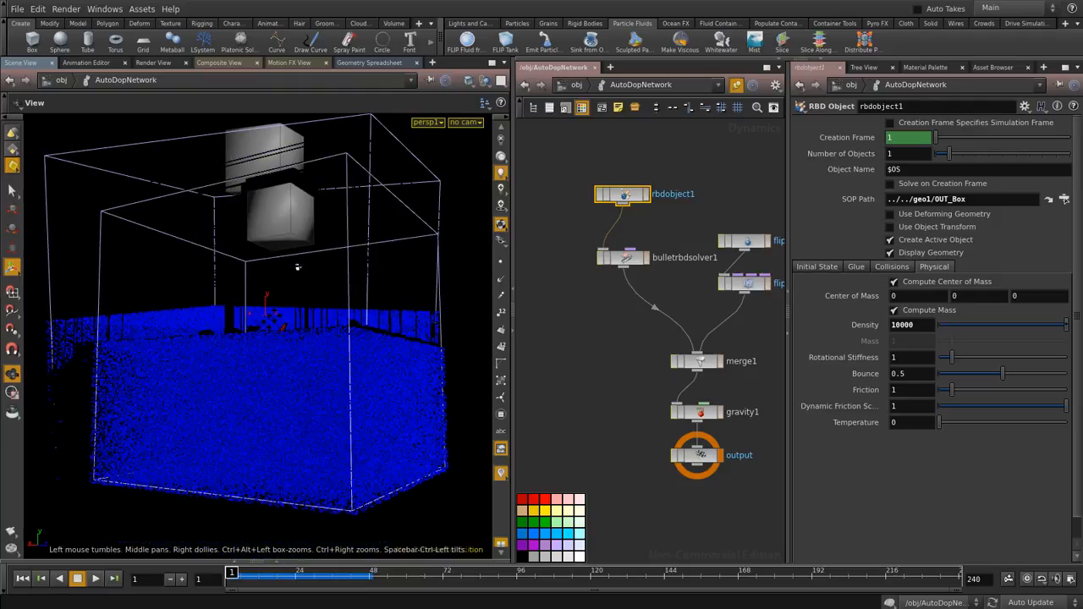